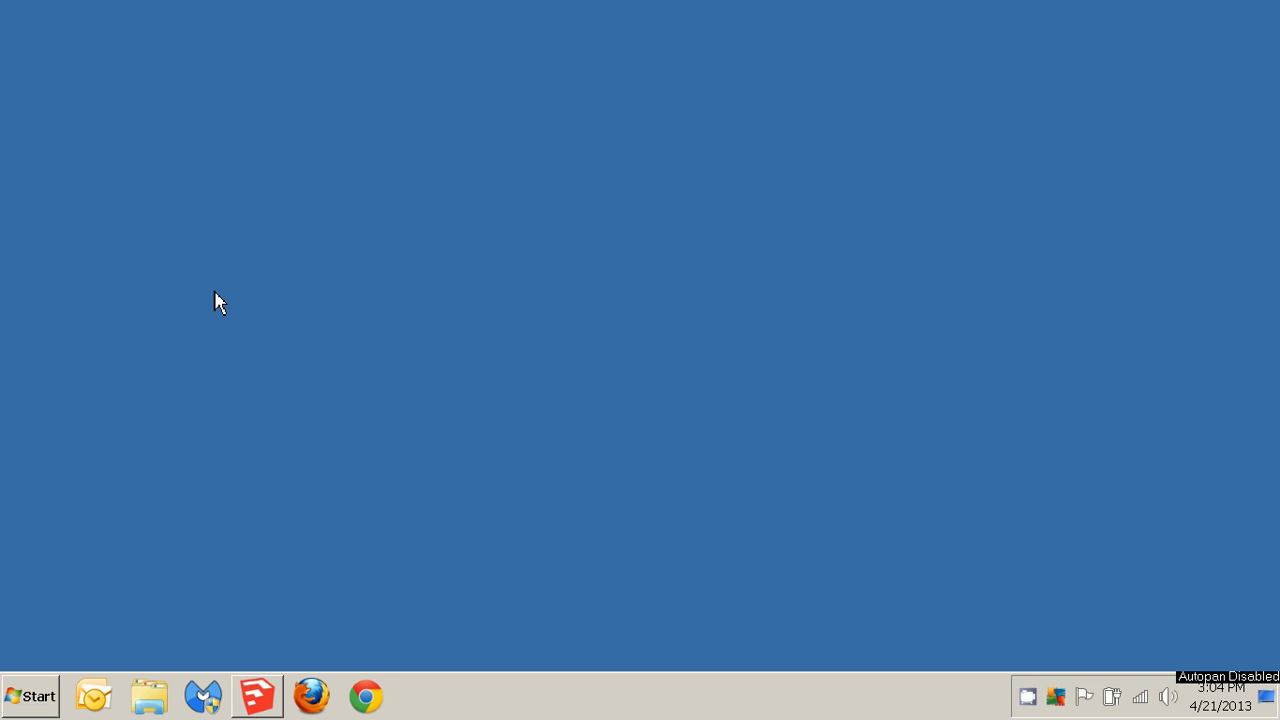
Launch SketchUp.
left_click(258, 698)
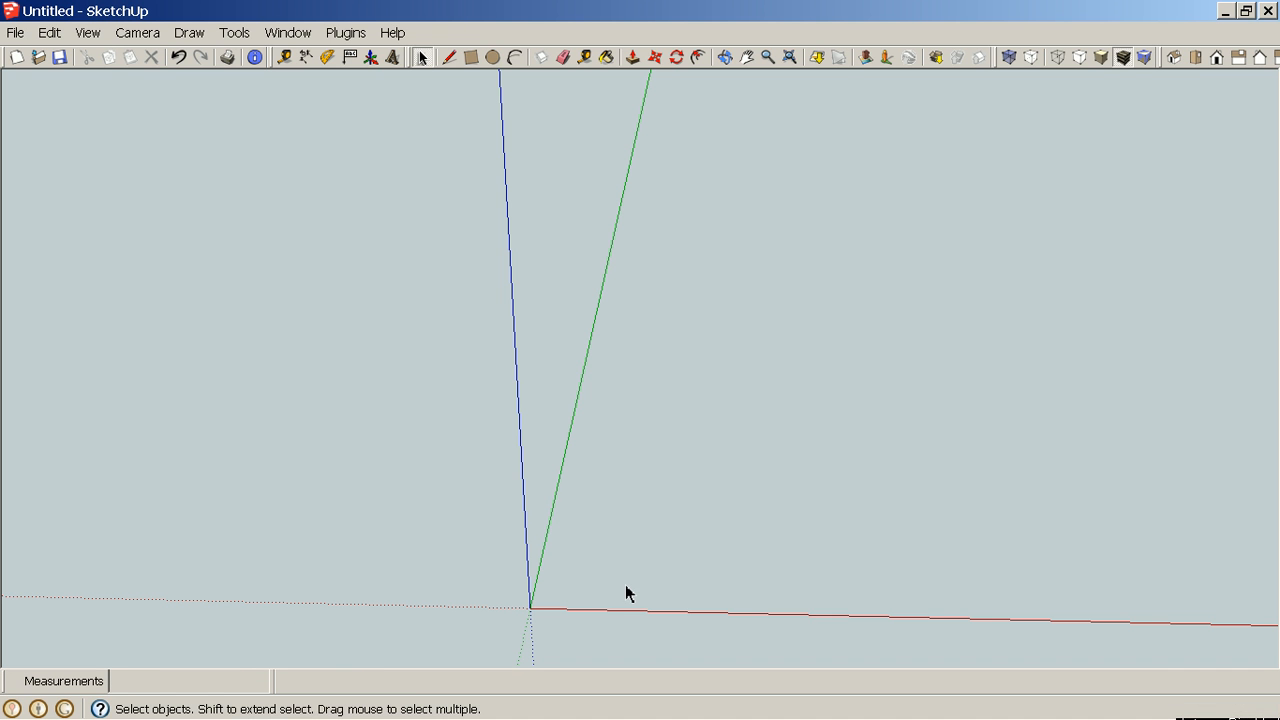
middle_click_drag(730, 550, 684, 539)
key("h")
left_click_drag(677, 534, 677, 390)
middle_click_drag(677, 390, 669, 429)
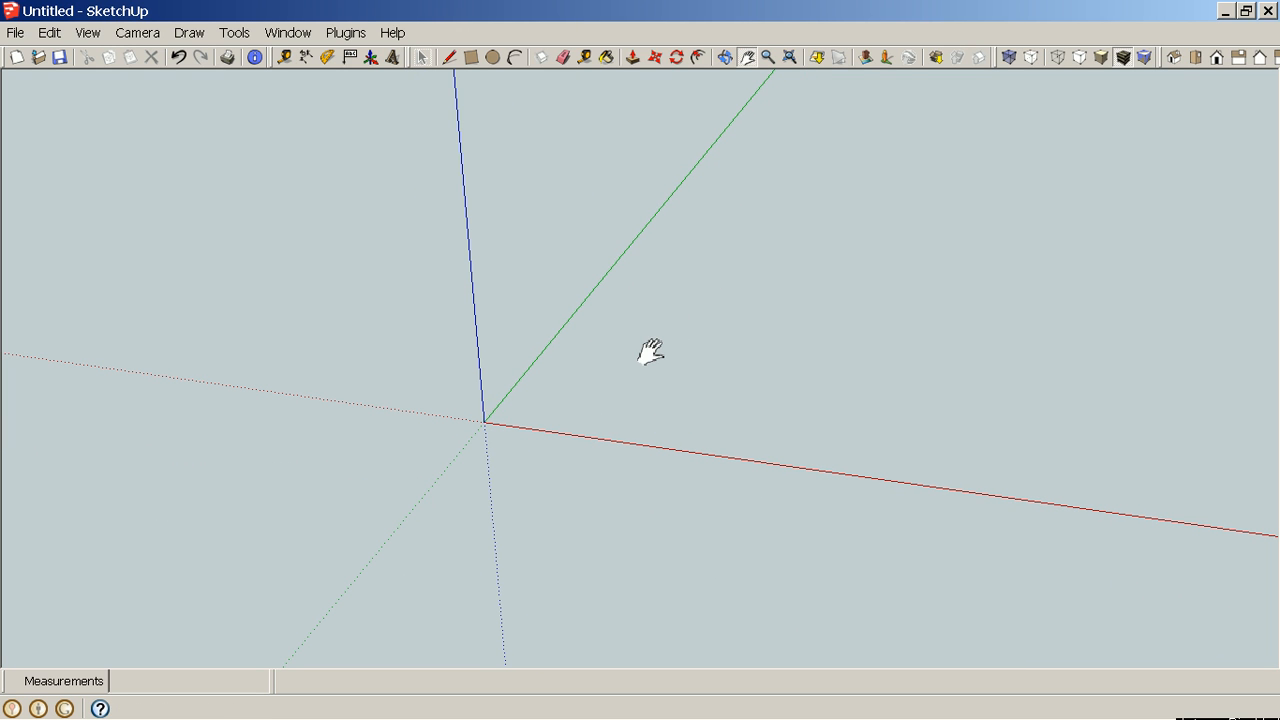
Draw a 1 3/8" by 1 3/8" rectangle starting at the origin.
key("r")
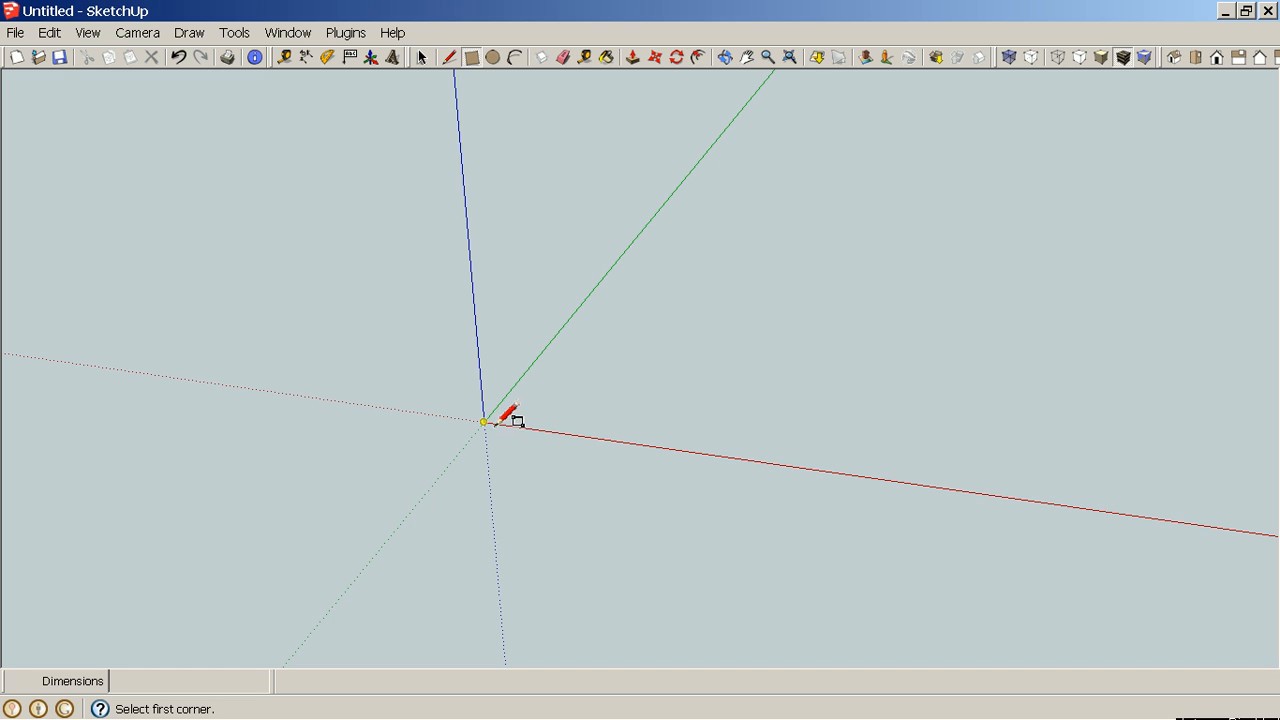
left_click(484, 422)
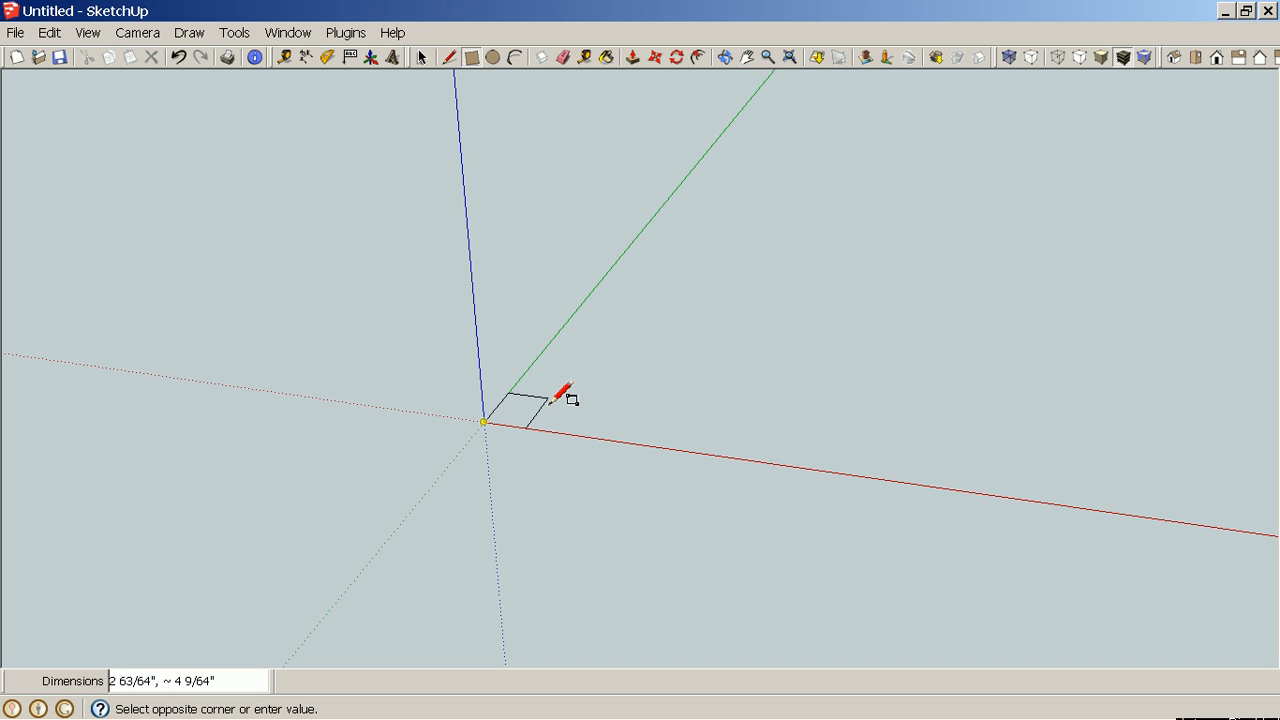
type("1 3/8,1 3/8")
key("Return")
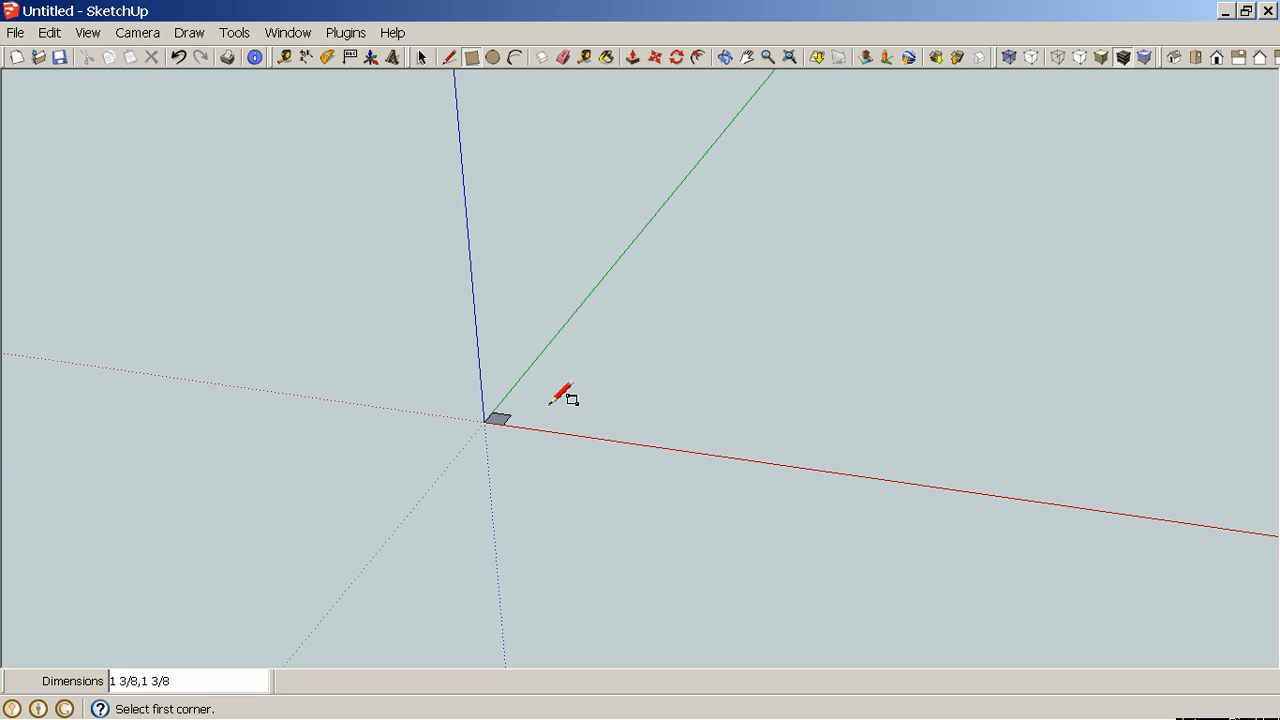
Push/Pull the square up 19 3/8" to form a leg.
key("p")
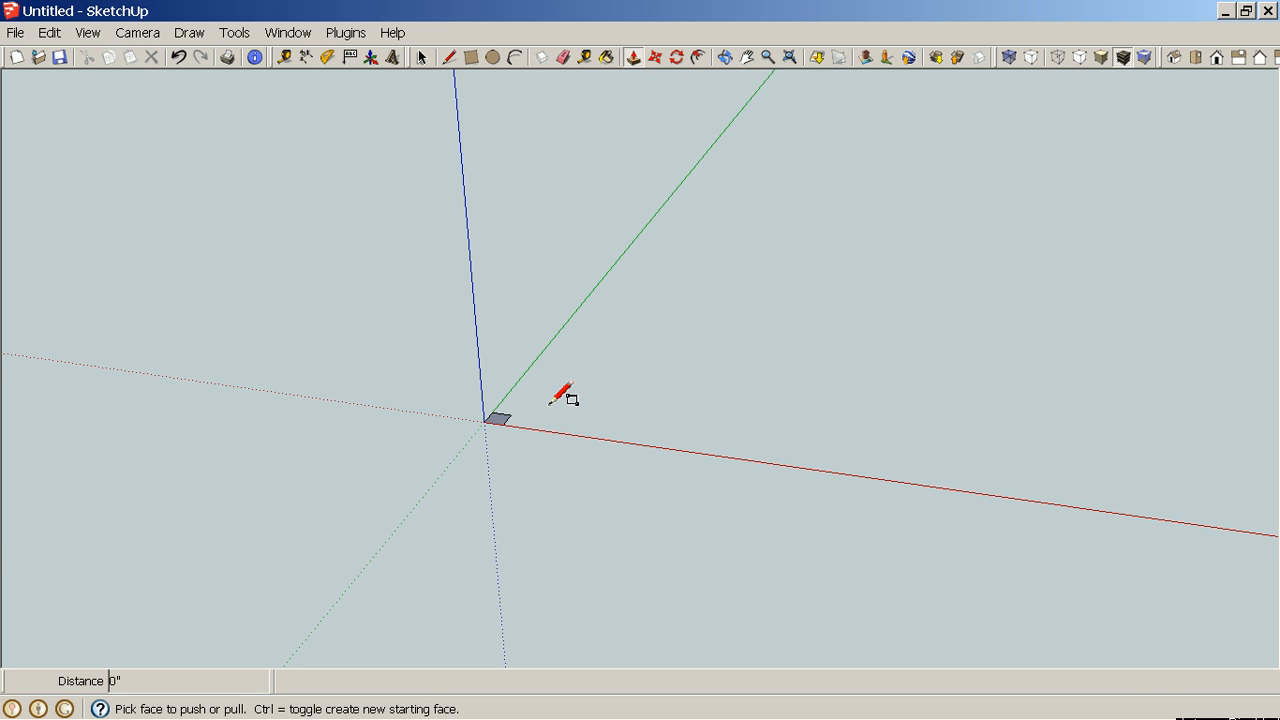
left_click(498, 420)
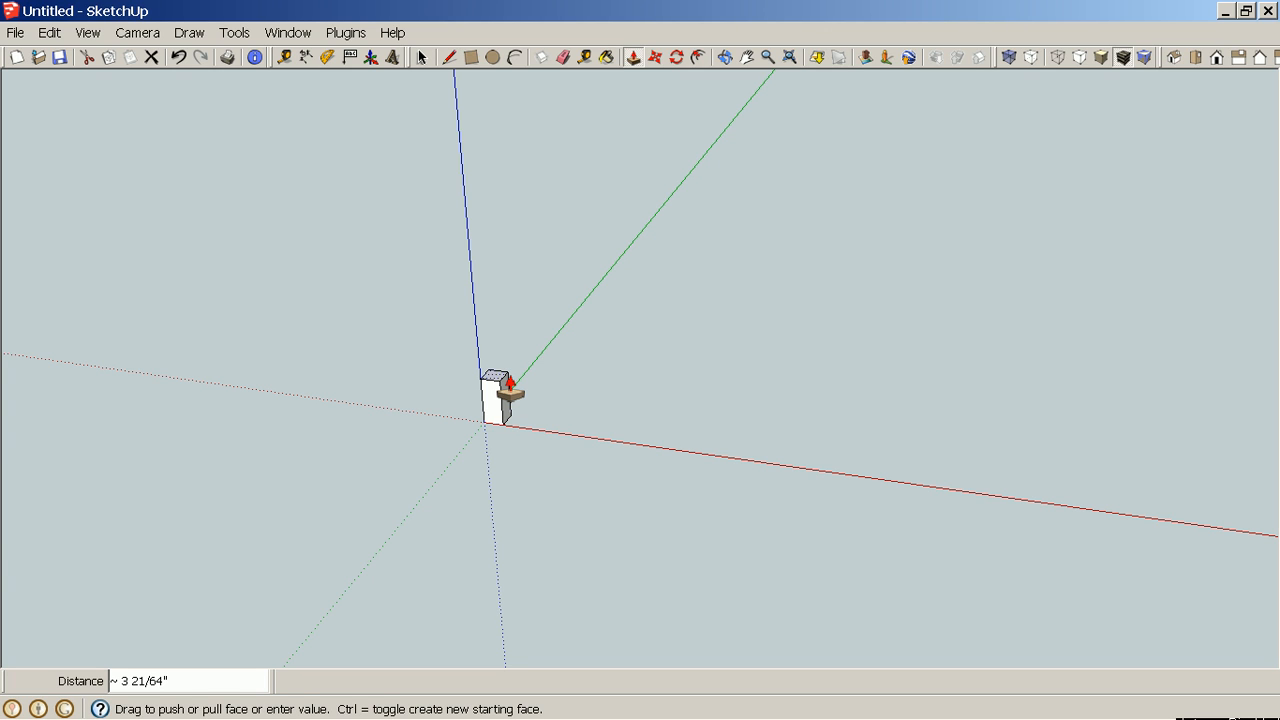
type("19 3/6")
key("BackSpace")
type("8")
key("Return")
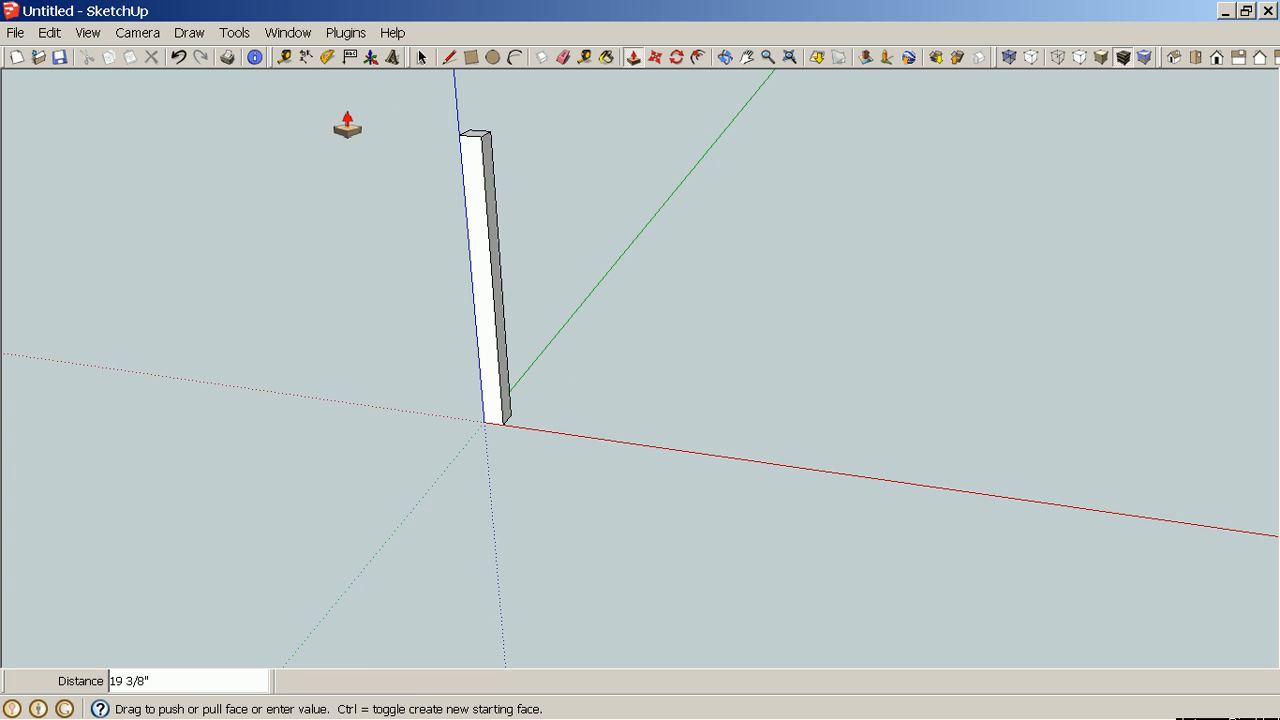
Measure the leg's height with the Dimension tool.
left_click(308, 58)
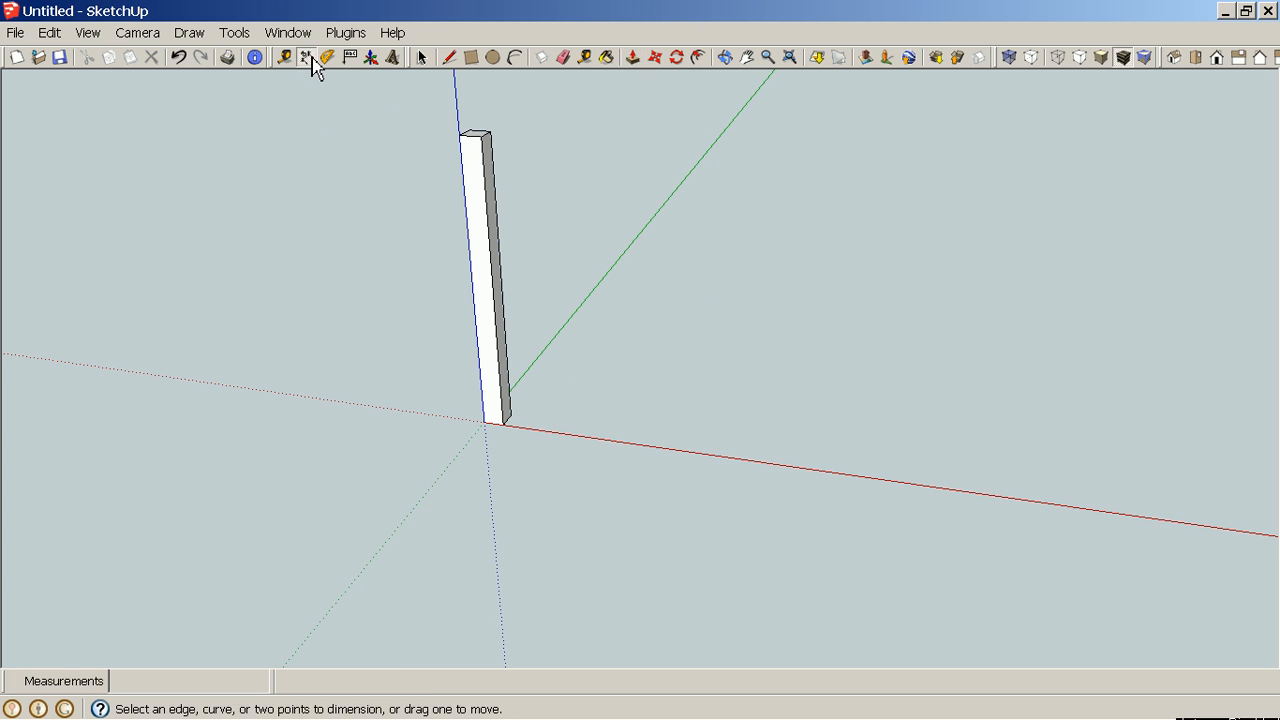
left_click(490, 132)
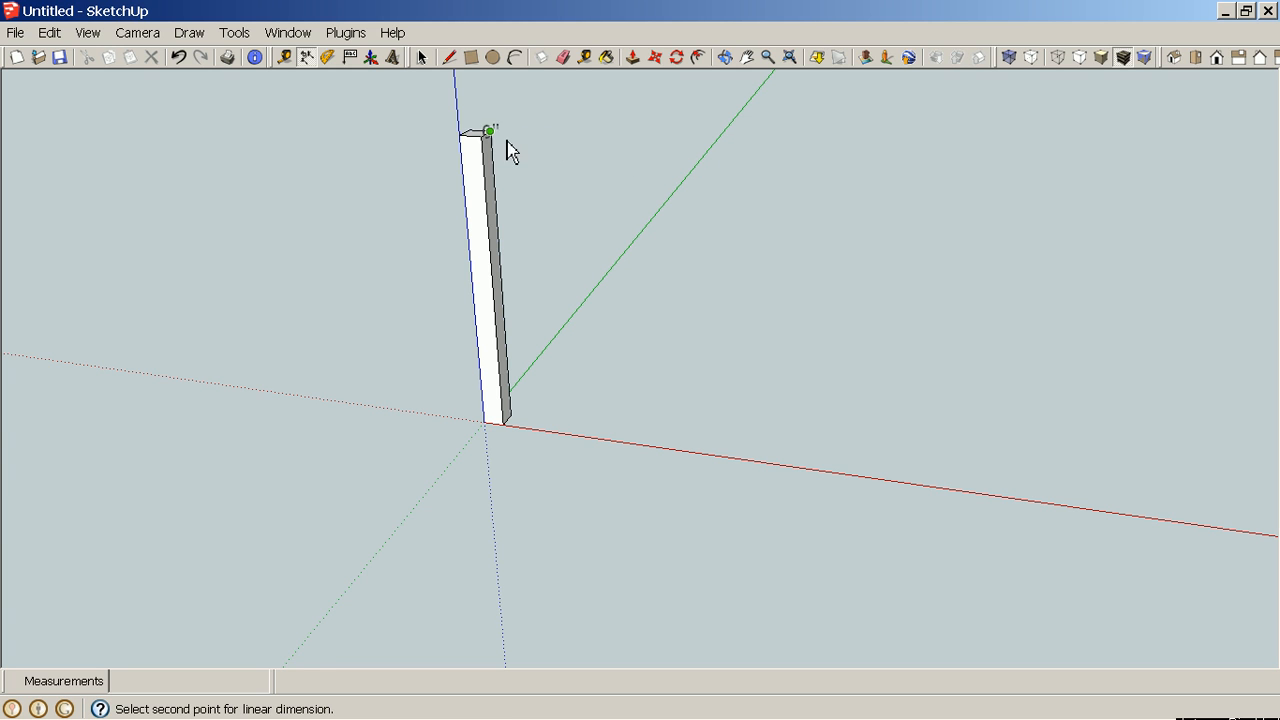
left_click(510, 415)
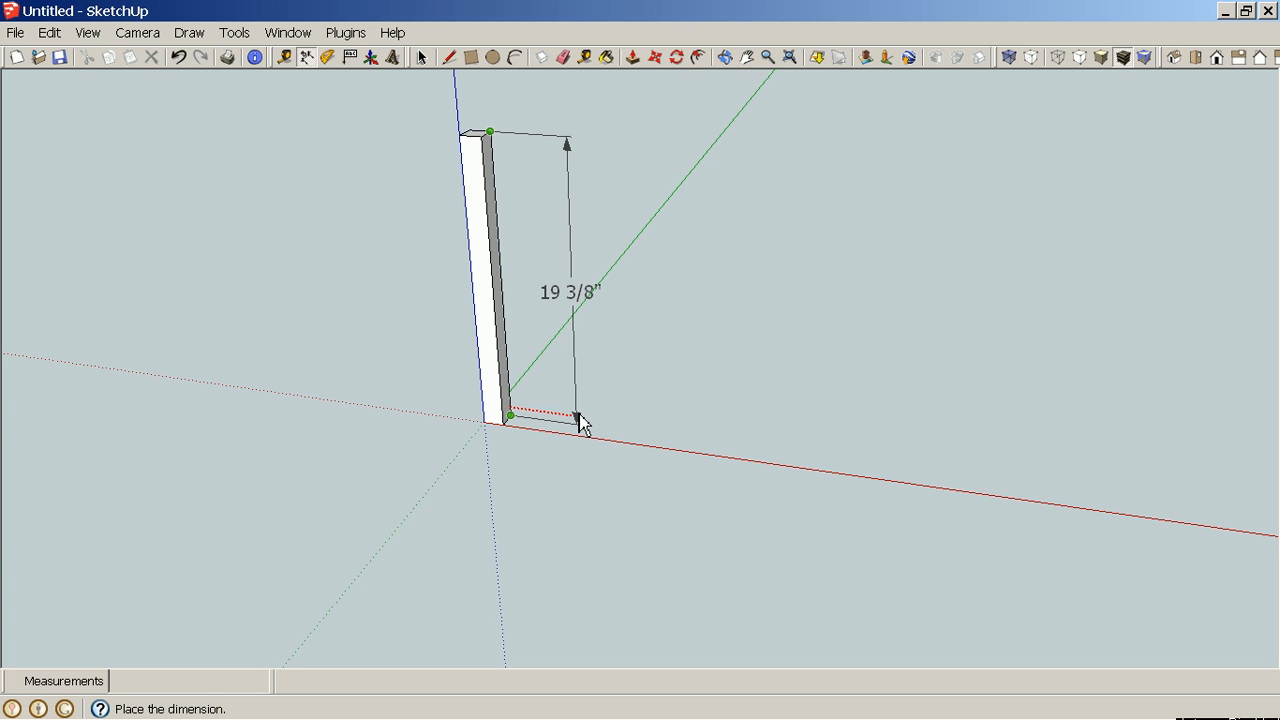
key("space")
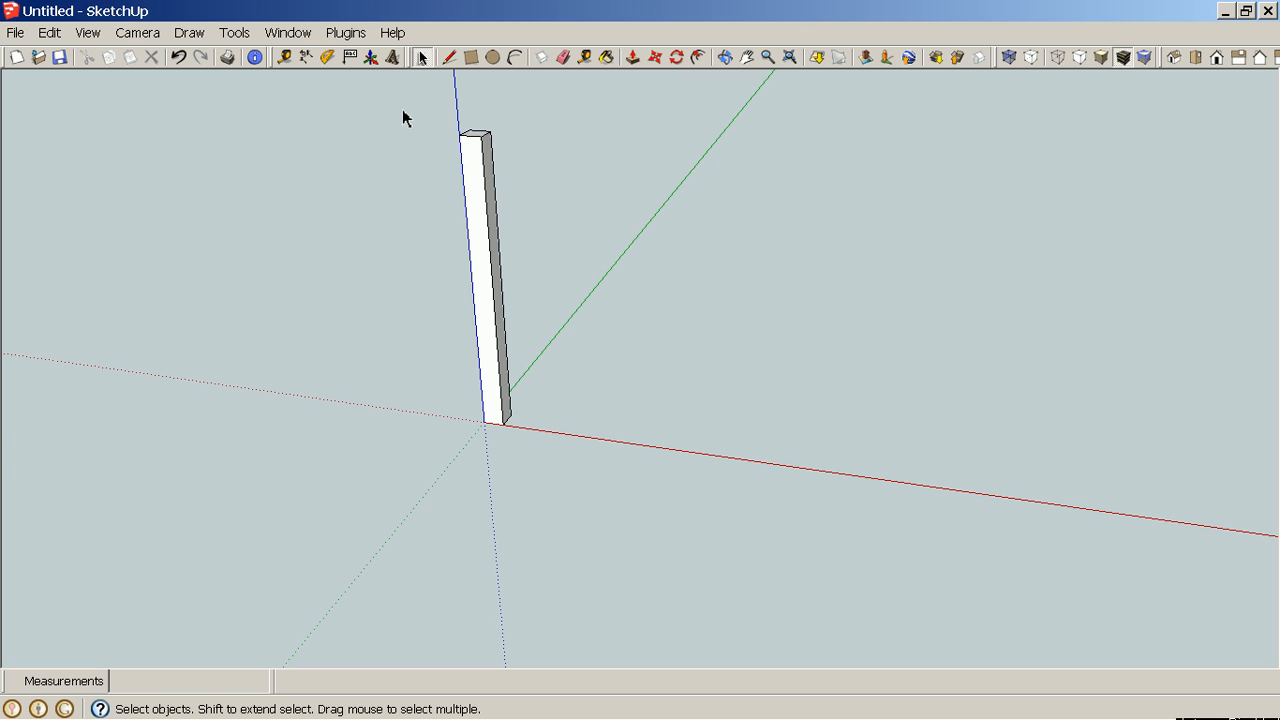
Select the whole leg and make it a component named Table Leg.
left_click_drag(419, 107, 566, 472)
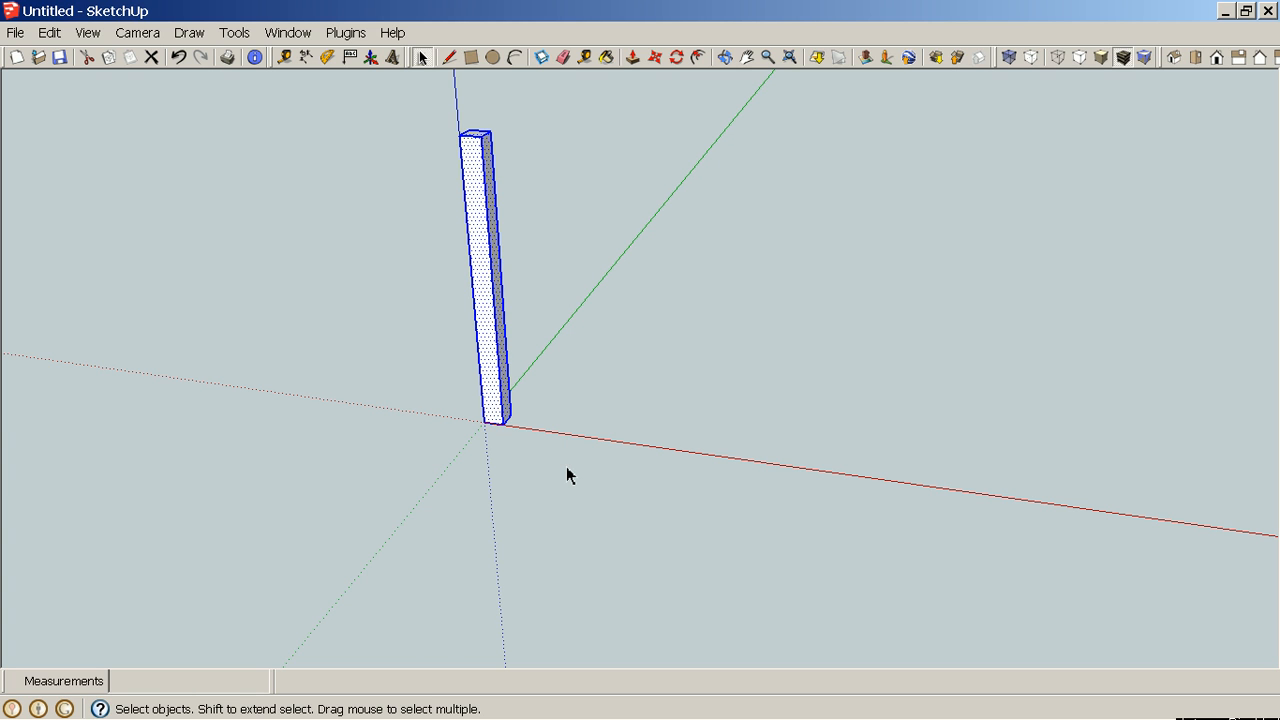
right_click(486, 330)
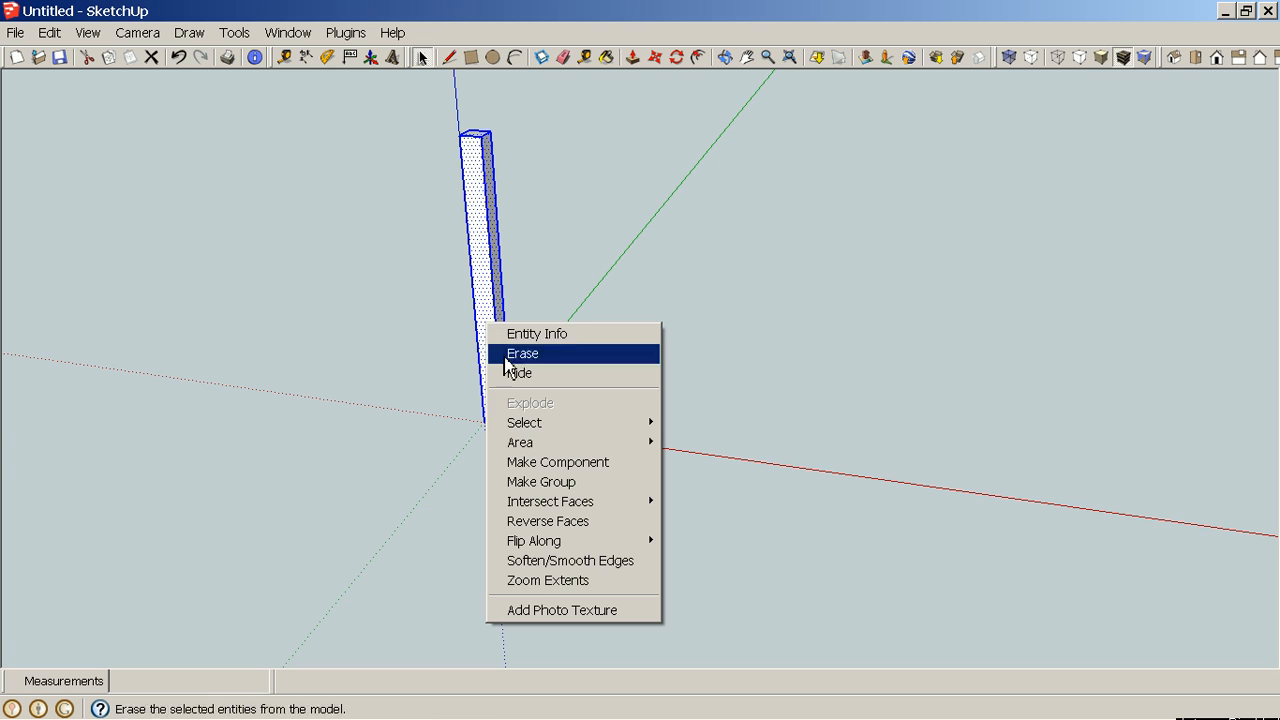
left_click(572, 462)
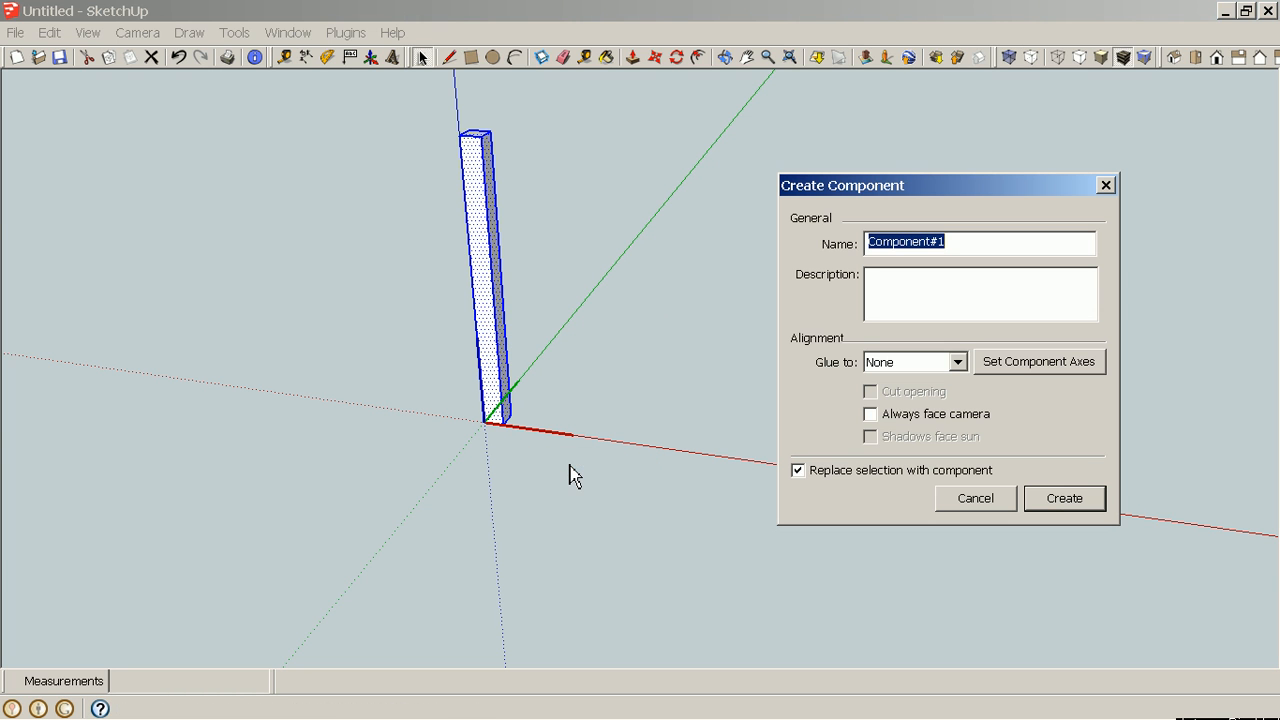
type("Ta")
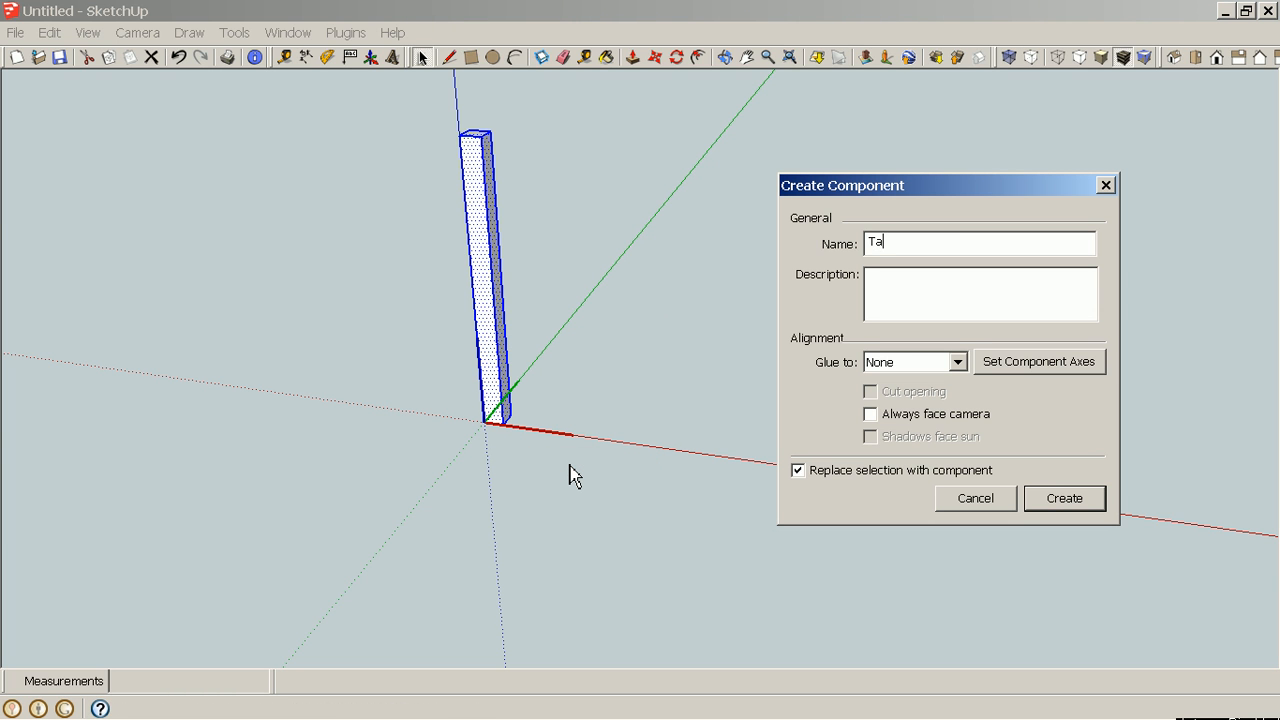
type("ble Leg")
Enter the description 1 3/8" 2 x 19 3/8 L and create the component, replacing the existing definition.
left_click(903, 279)
type("1 ")
type("3/")
type("8")
type("\"")
type(" 2")
type(" x")
type(" 19")
type(" 38")
key("BackSpace")
key("BackSpace")
type("3/8")
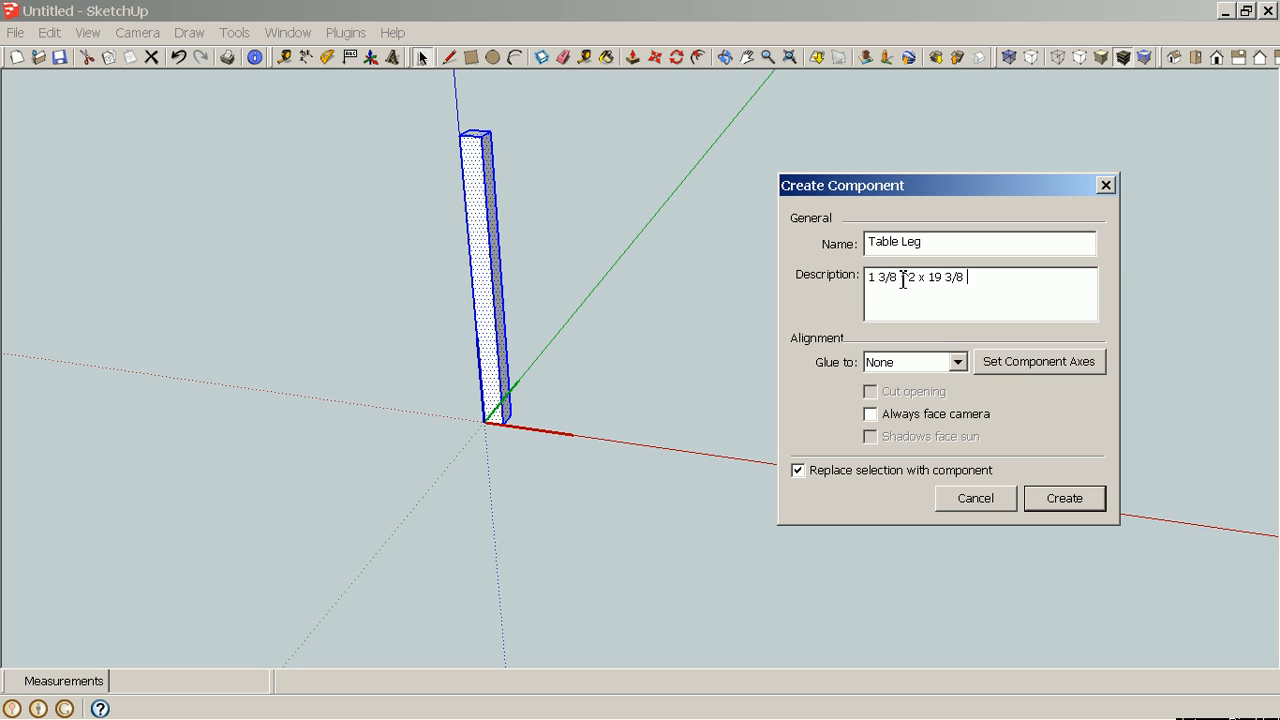
type(" L")
left_click(1065, 500)
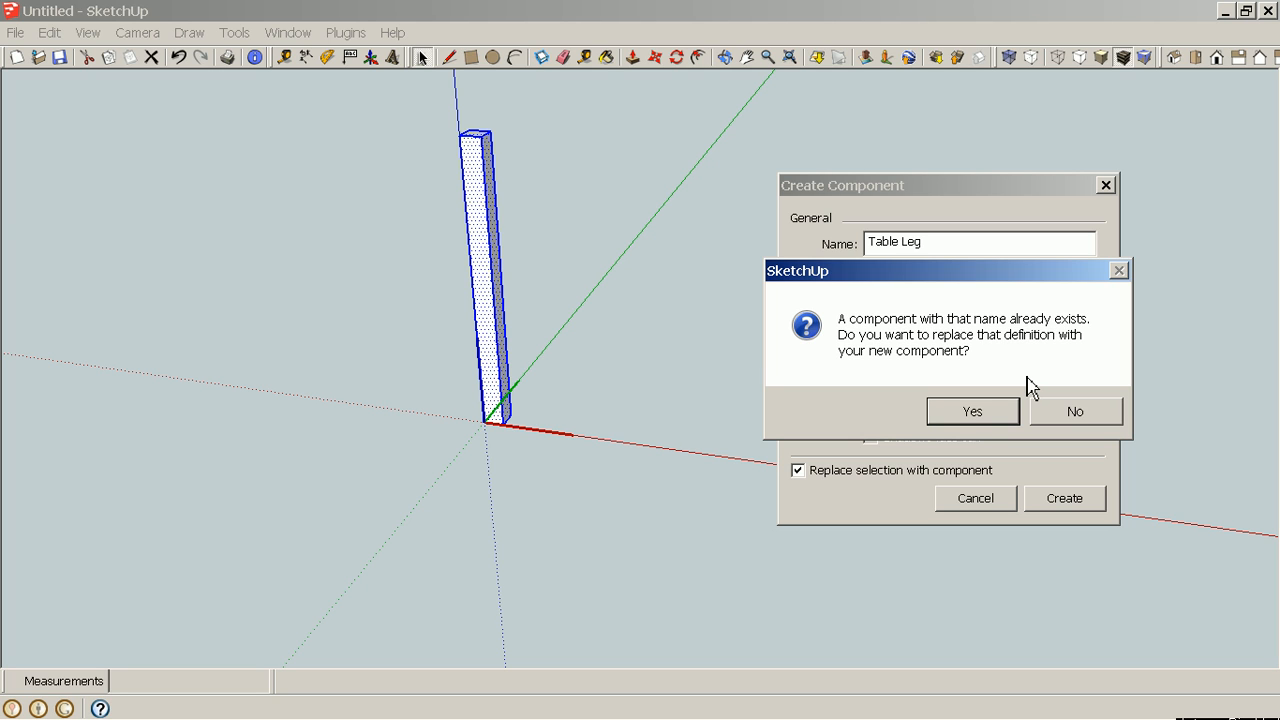
left_click(982, 419)
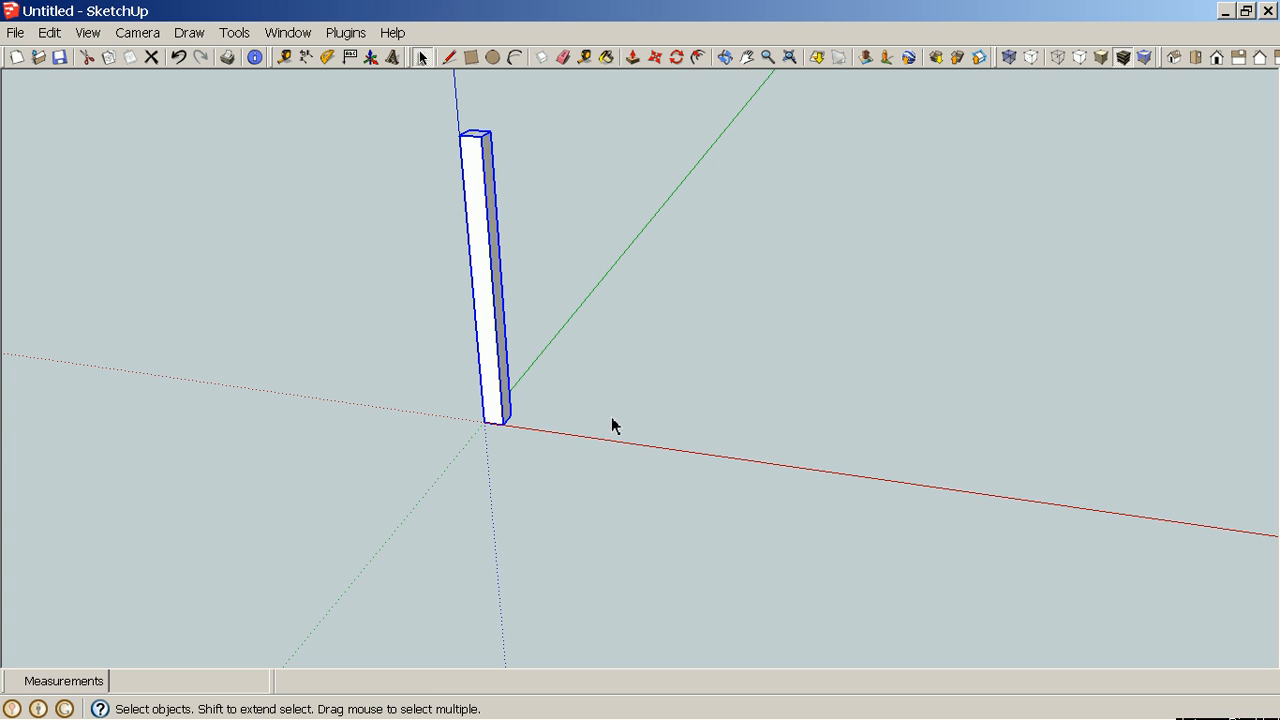
Copy the leg 14 7/16" along the red axis.
middle_click_drag(586, 408, 690, 384)
key("m")
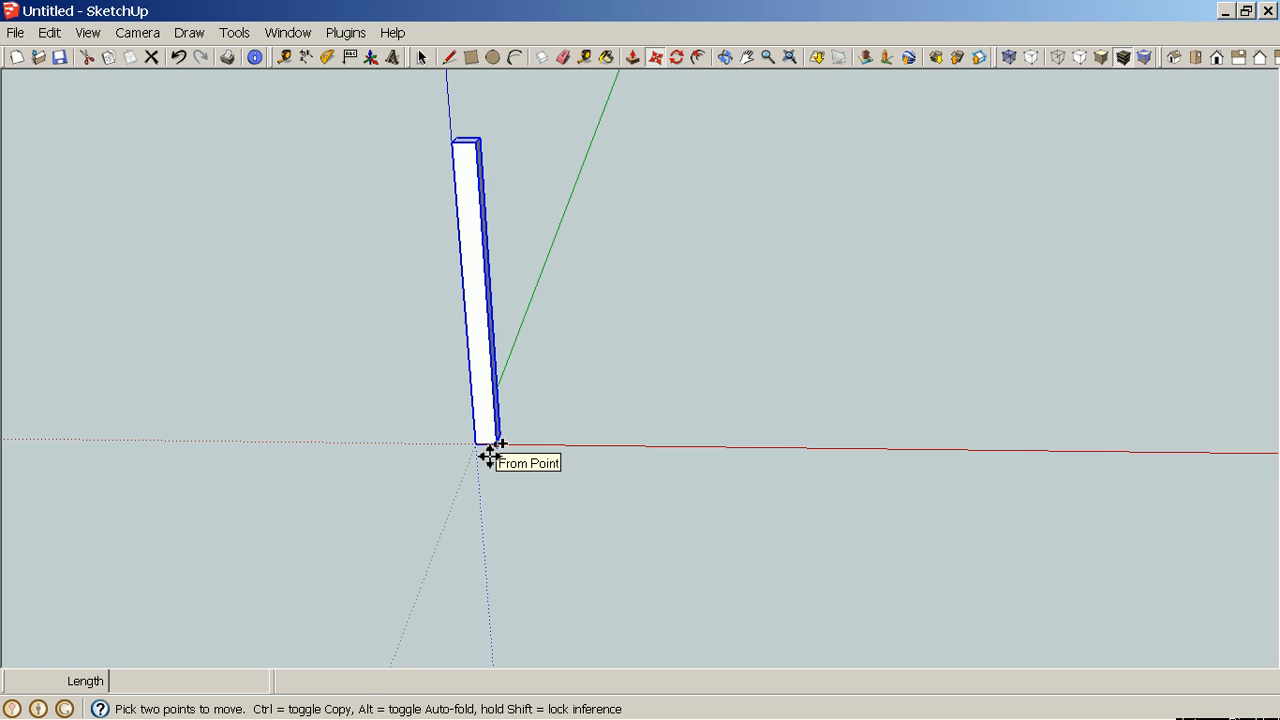
scroll(490, 452, "up", 2)
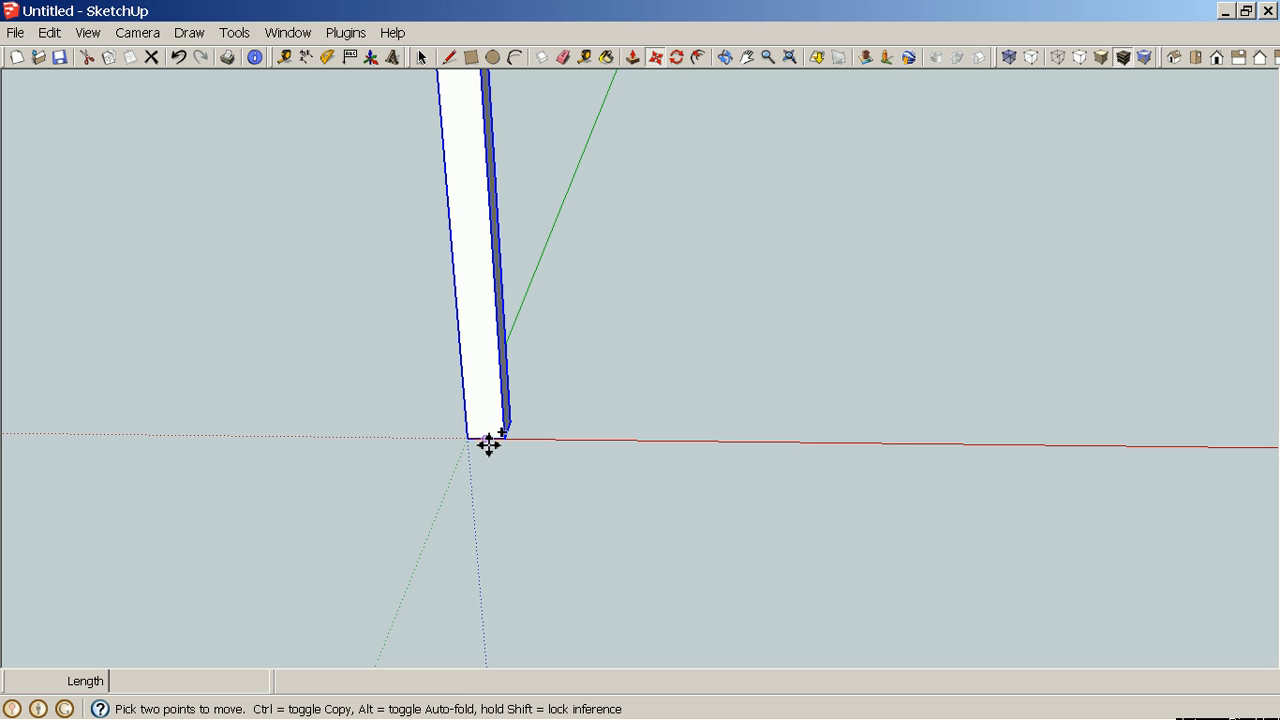
key("ctrl")
left_click(487, 441)
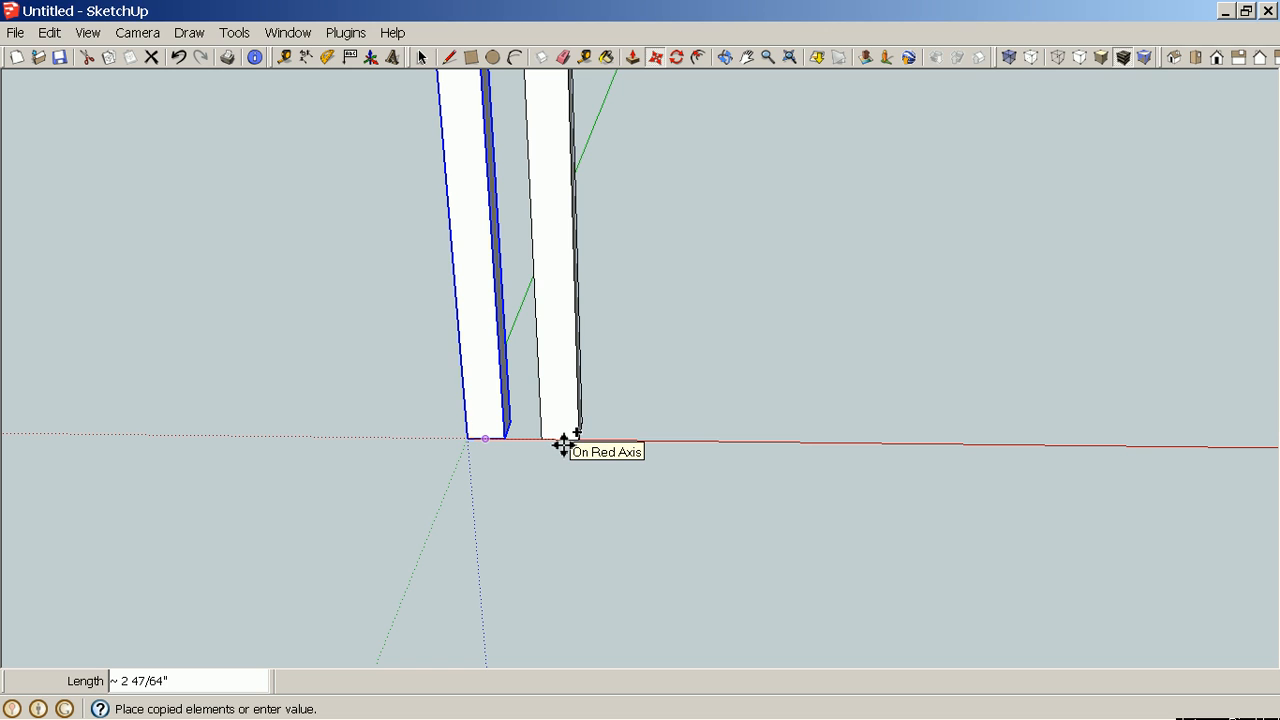
type("14 7/")
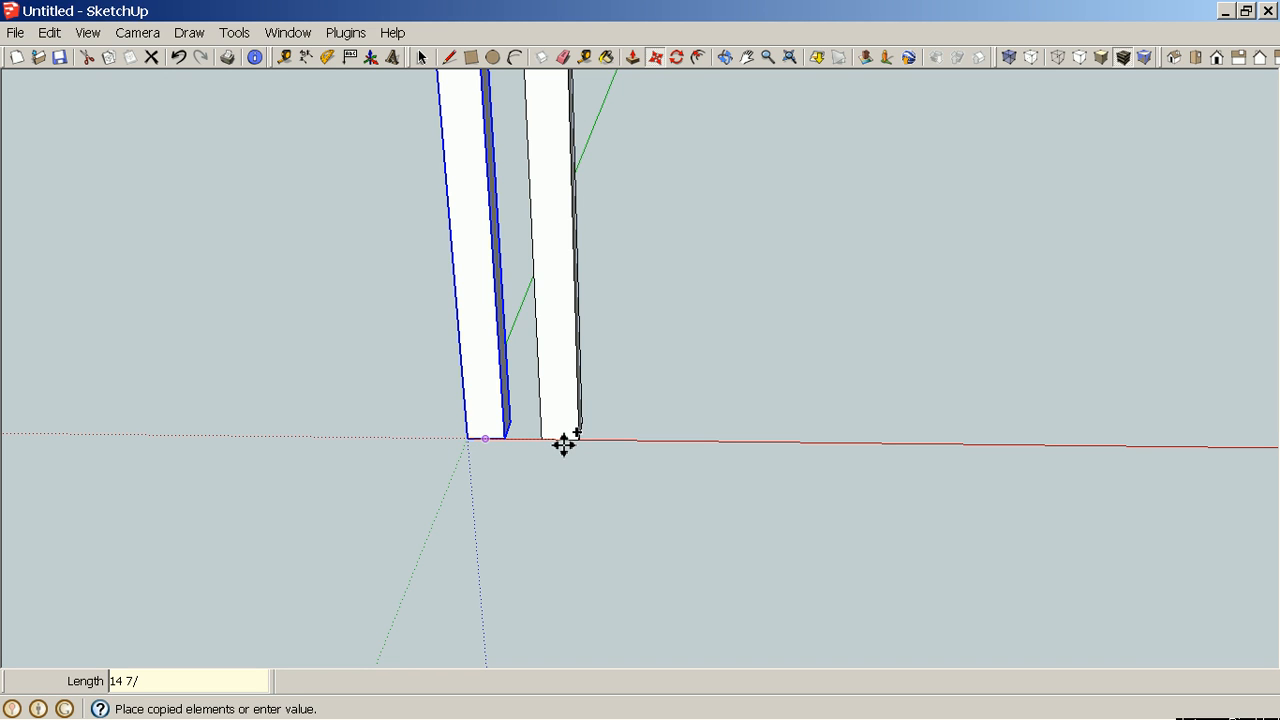
type("6")
key("Return")
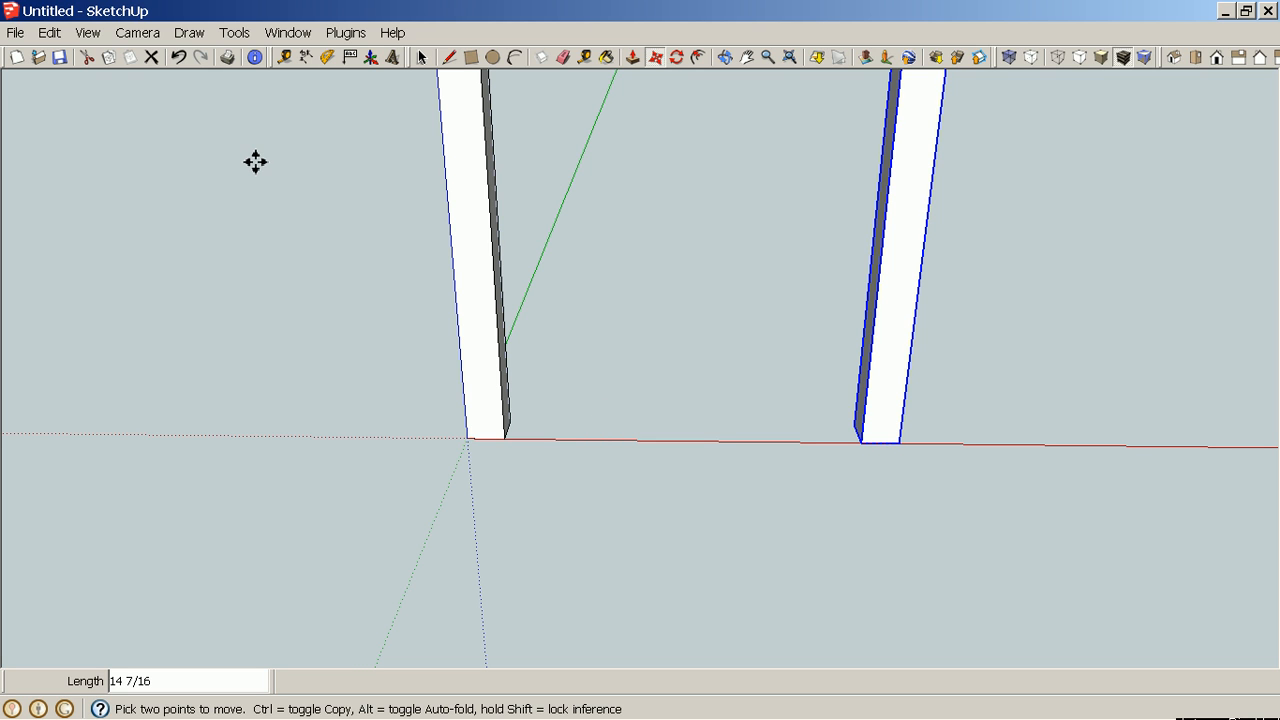
Measure the gap between the two legs with the Dimension tool.
left_click(305, 57)
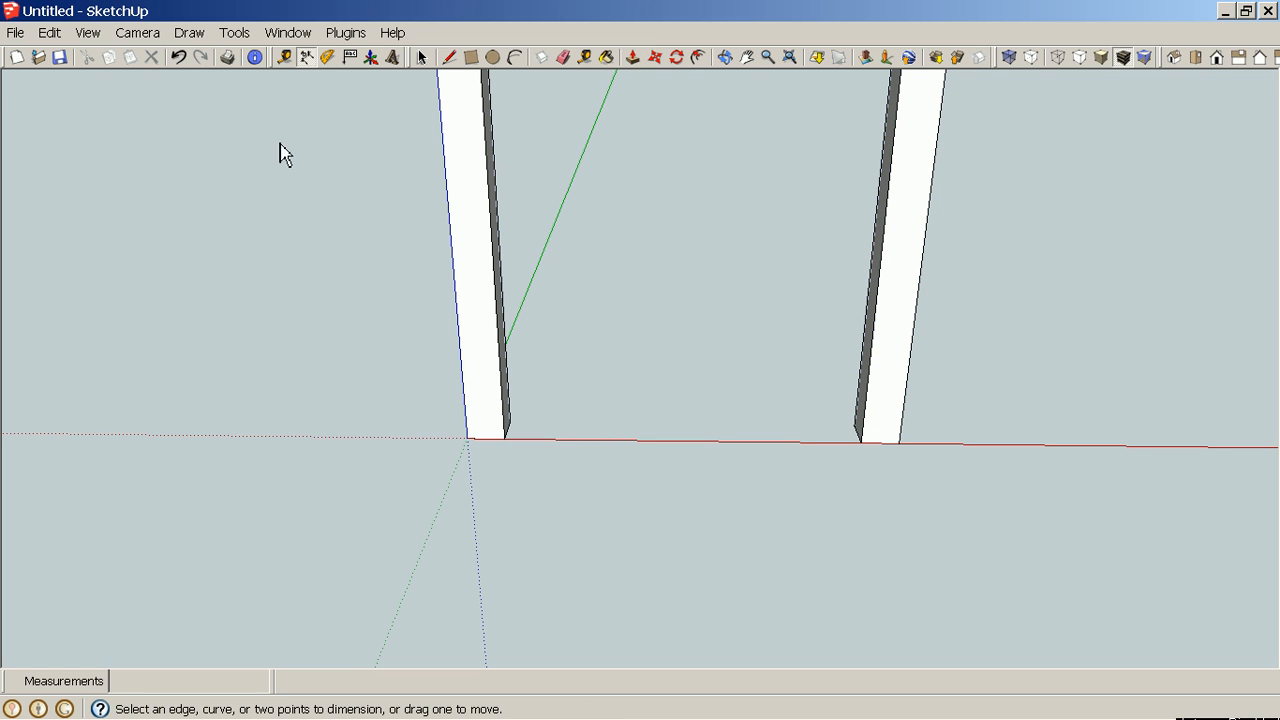
left_click(506, 446)
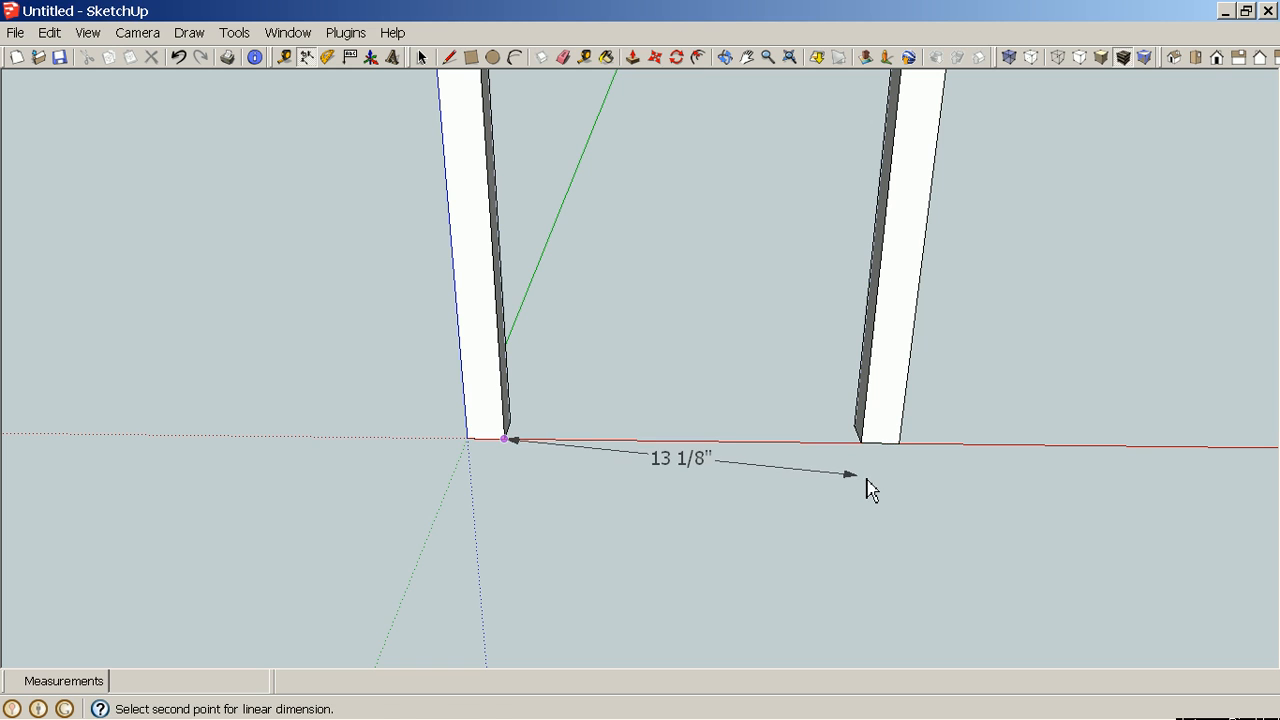
key("Escape")
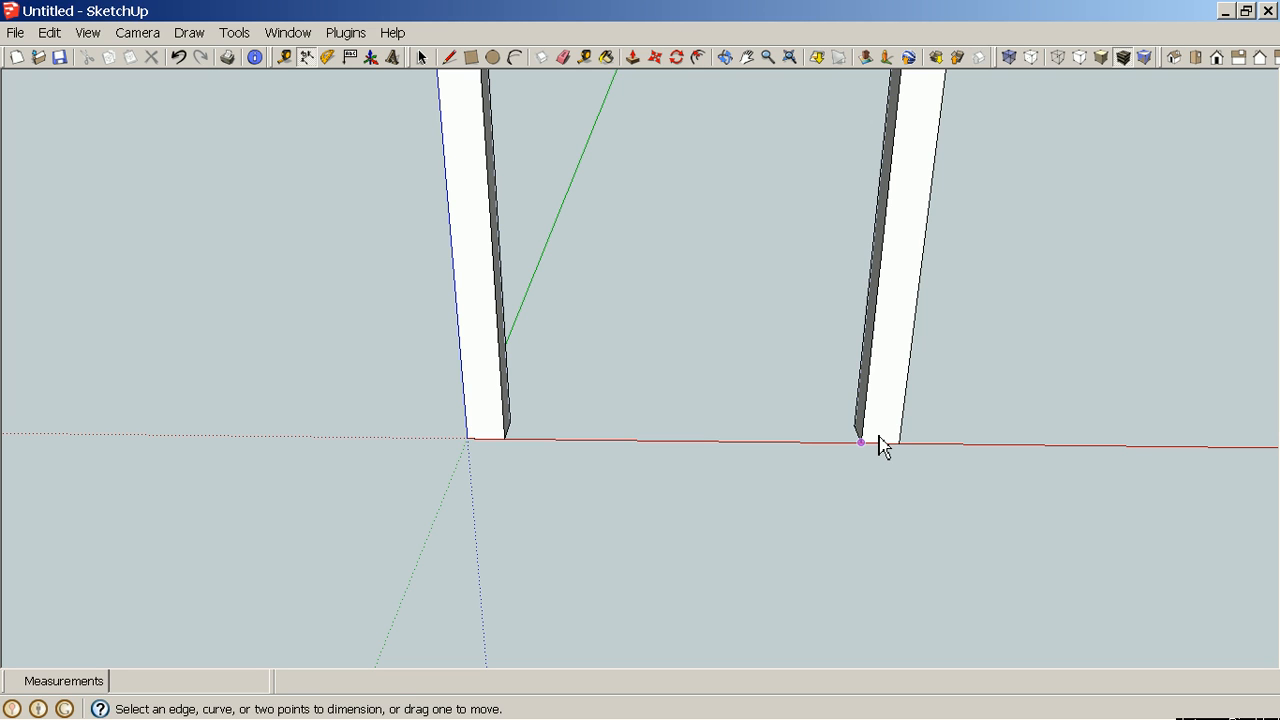
key("space")
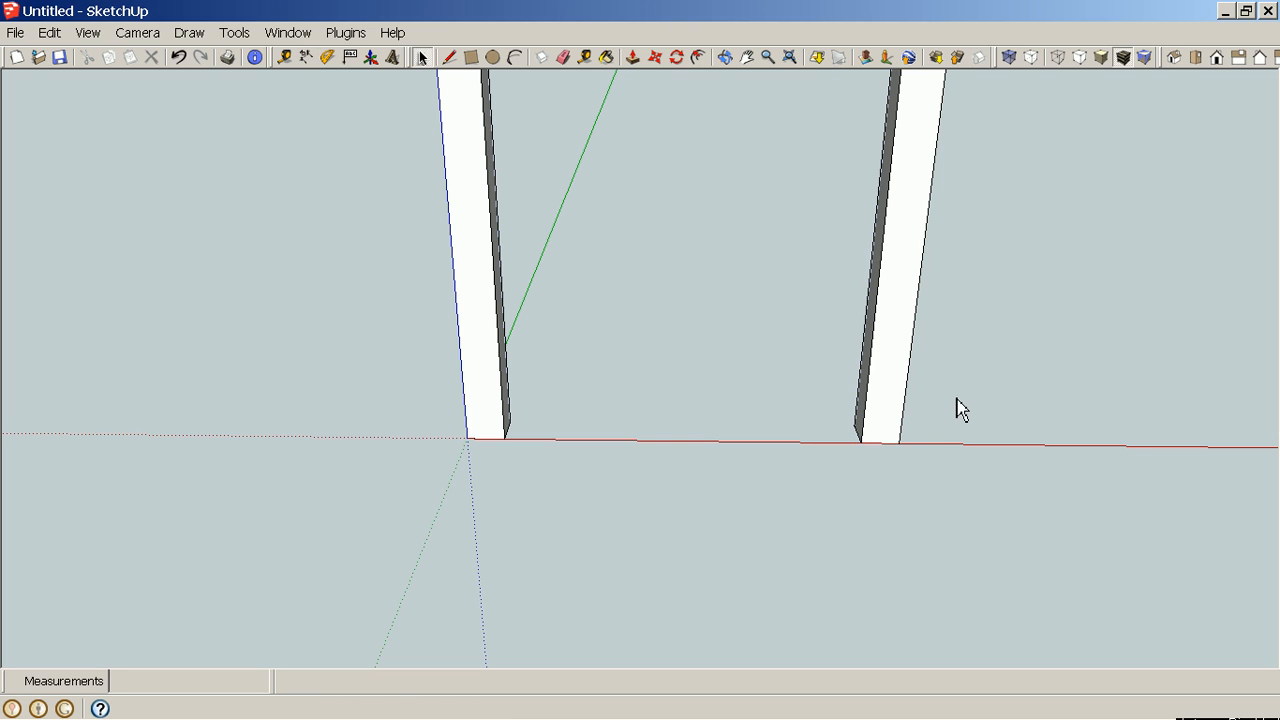
Move the copied leg a further 1 15/16" along the red axis.
left_click(886, 430)
key("m")
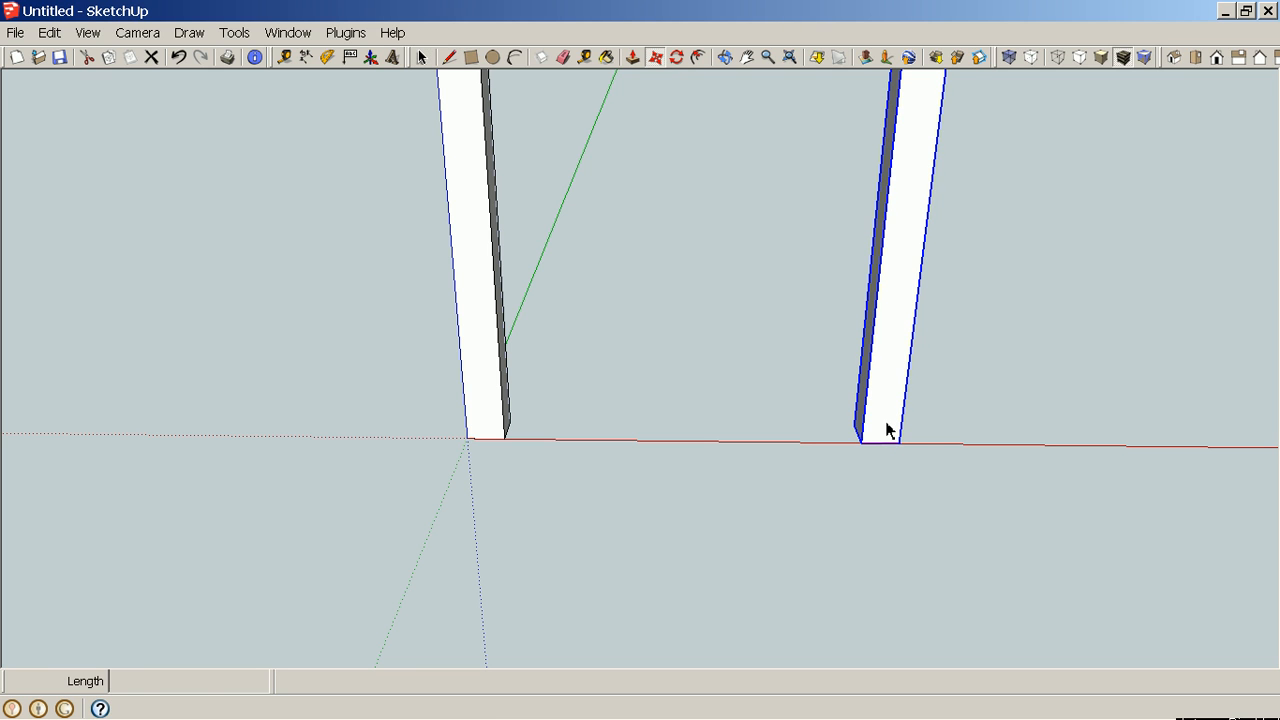
left_click(886, 430)
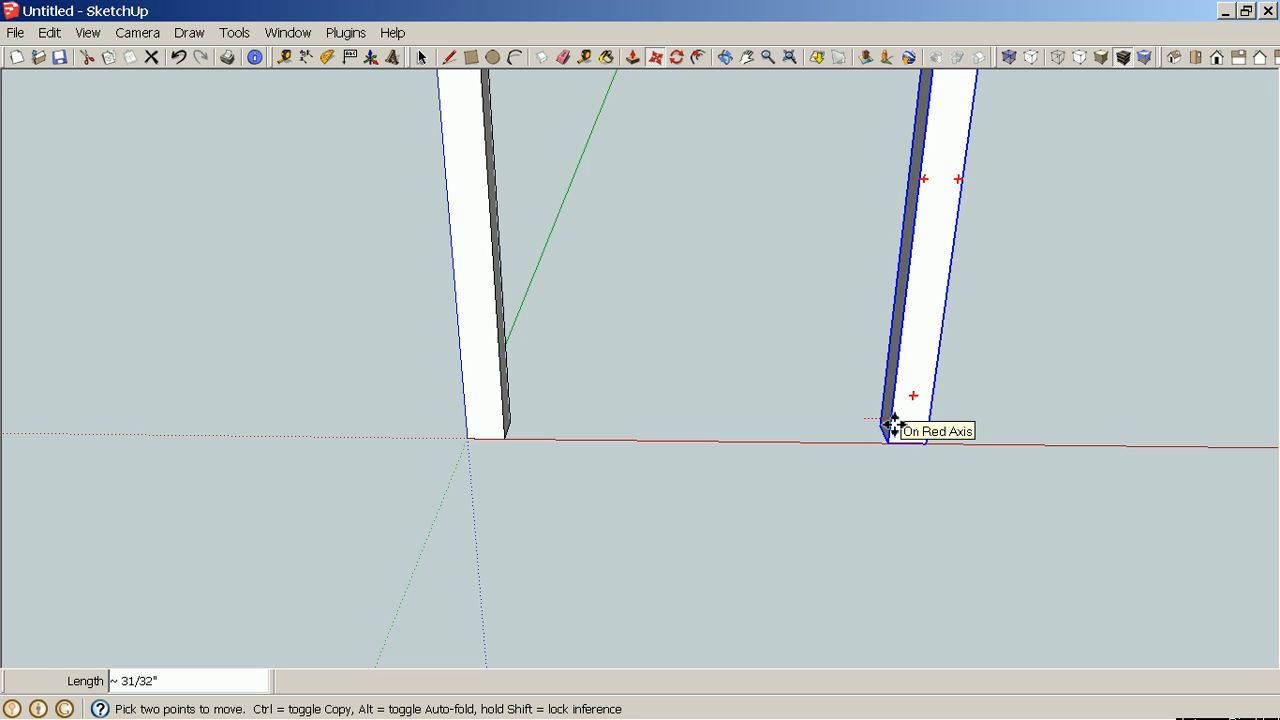
type("1 15/16")
key("Return")
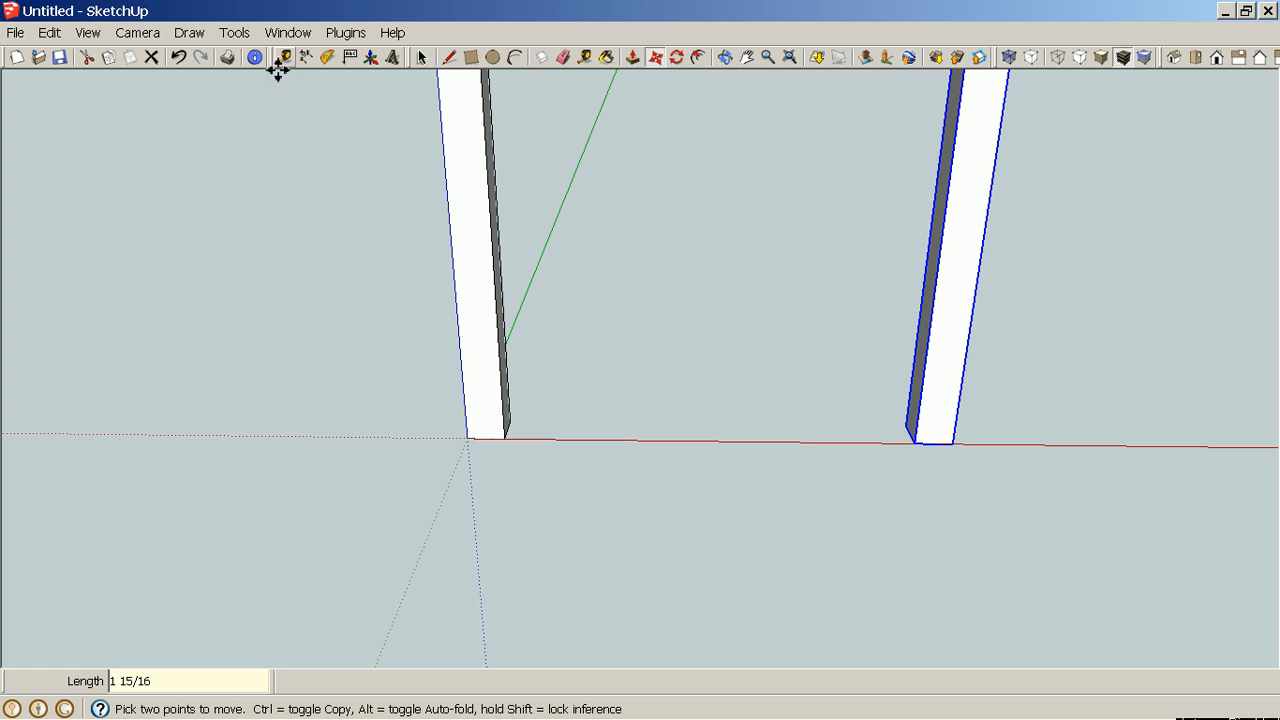
Measure the distance between the two legs and view them from another angle.
left_click(307, 59)
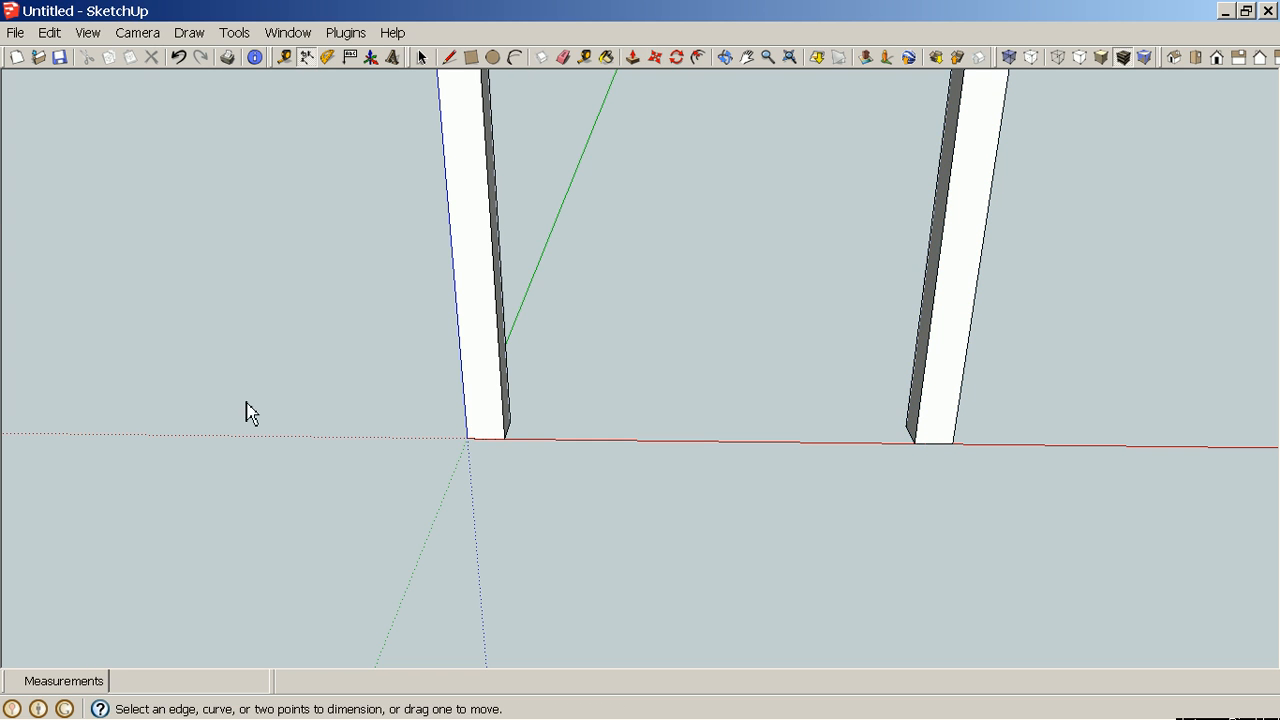
left_click(506, 439)
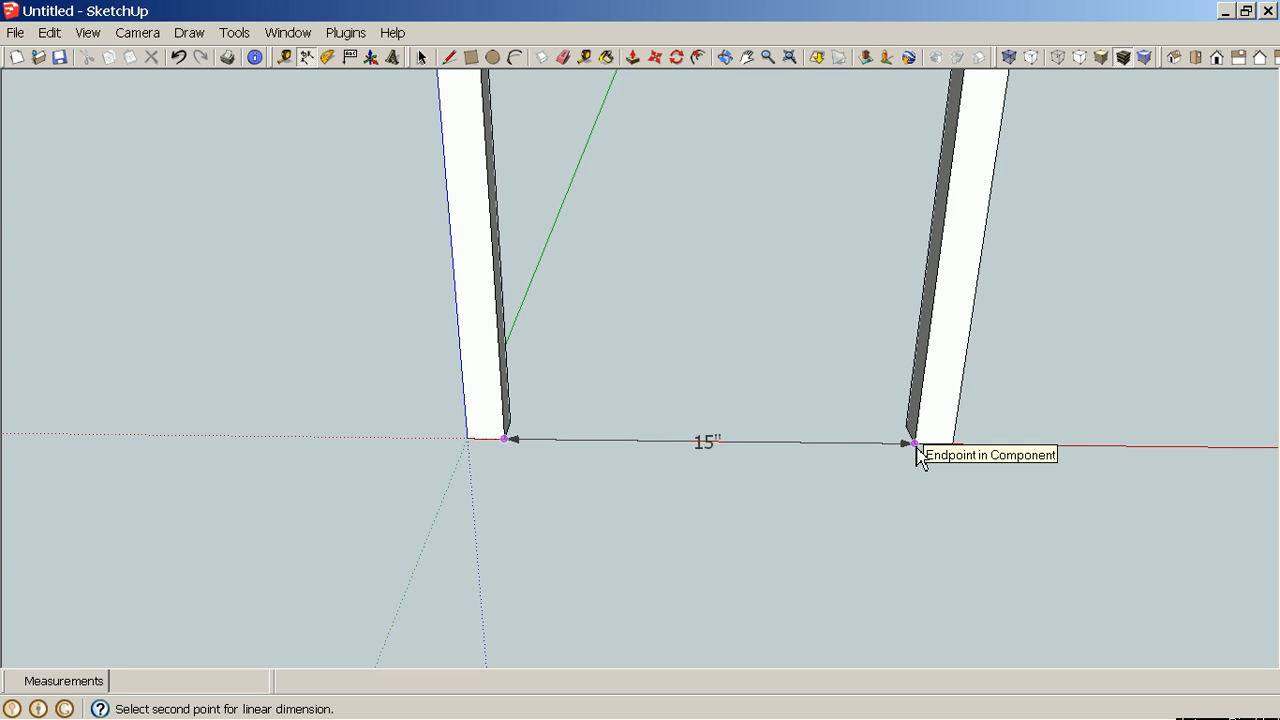
key("Escape")
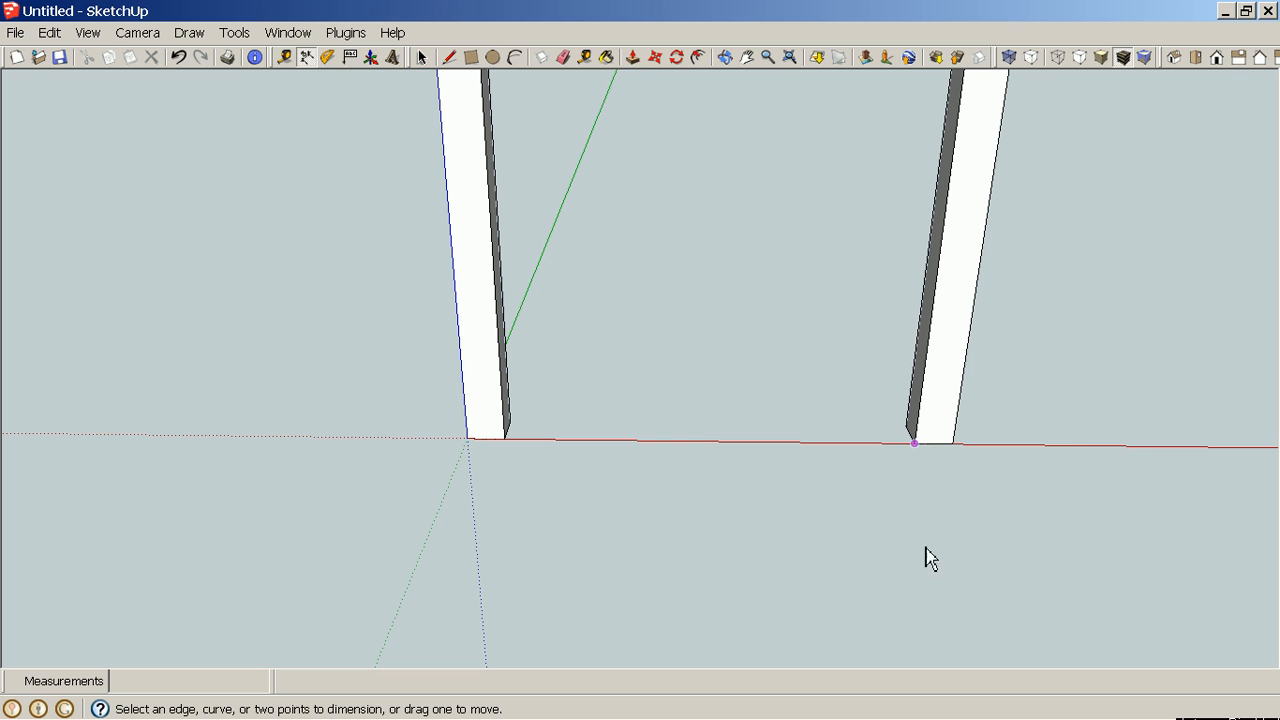
middle_click_drag(966, 569, 434, 463)
scroll(431, 459, "down", 3)
middle_click_drag(760, 536, 724, 560)
scroll(537, 514, "down", 3)
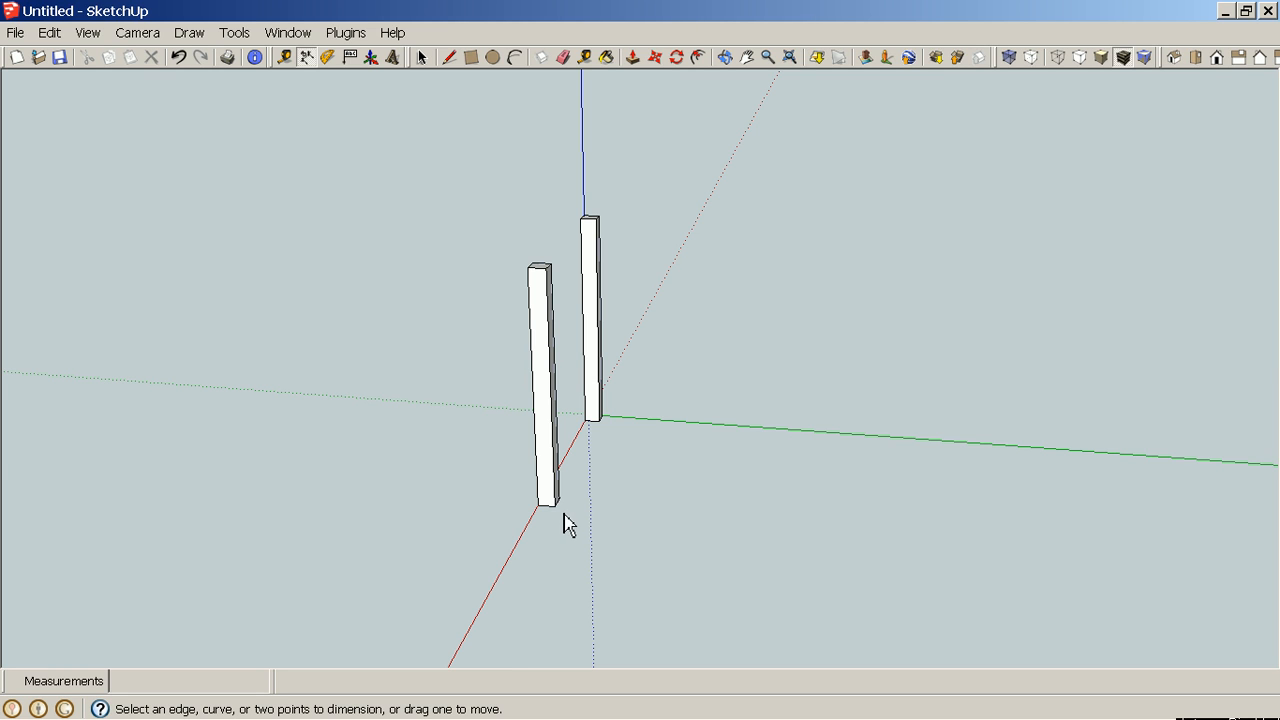
Copy both legs 19" along the green axis.
key("space")
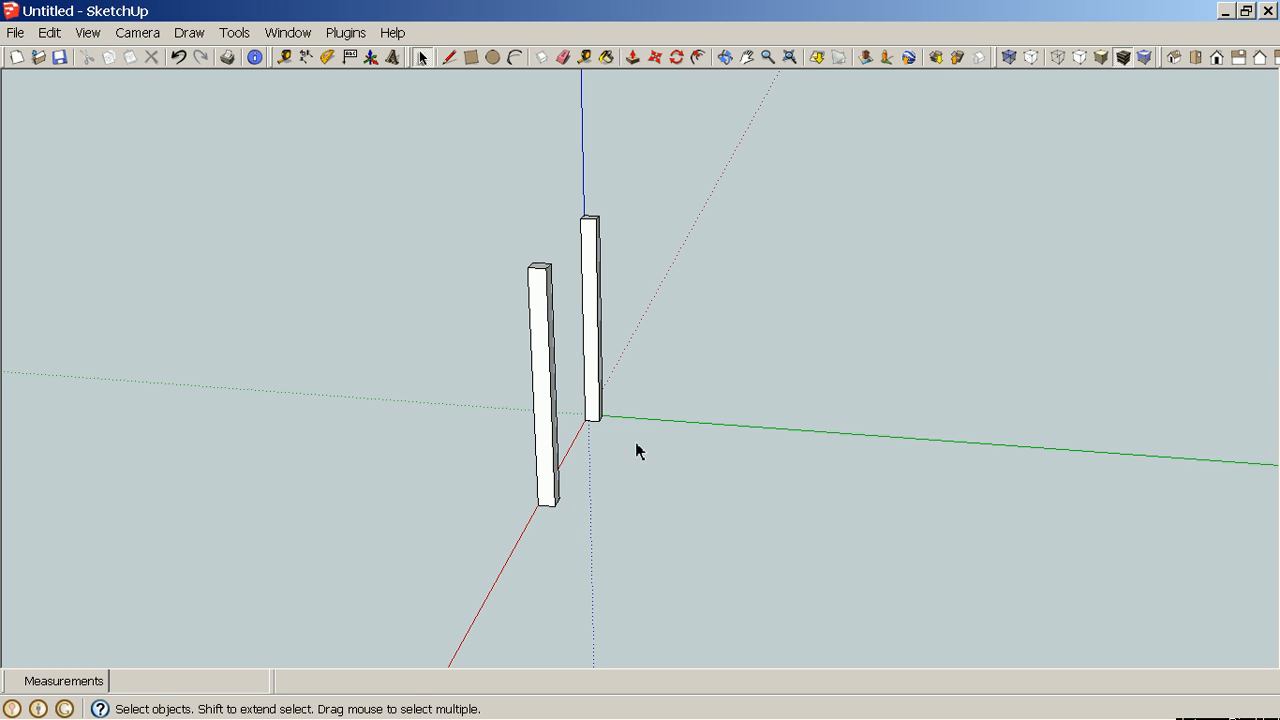
left_click(597, 410)
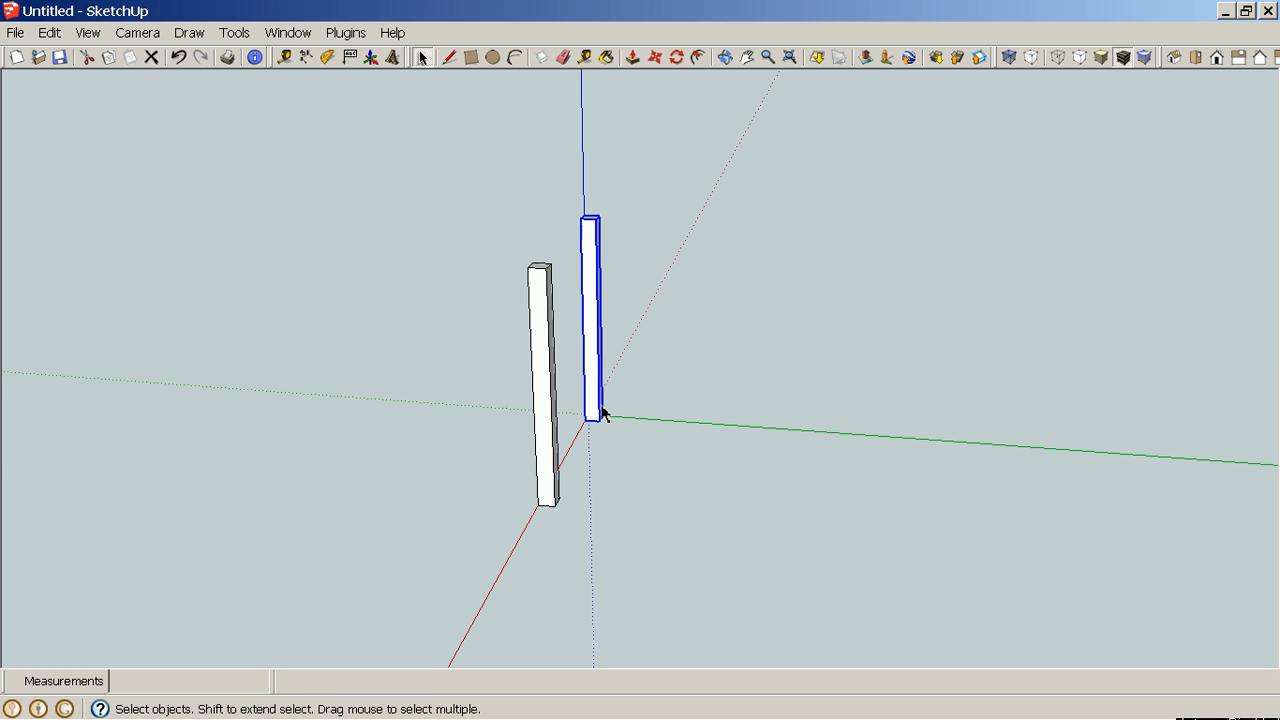
left_click(551, 485, "ctrl")
key("m")
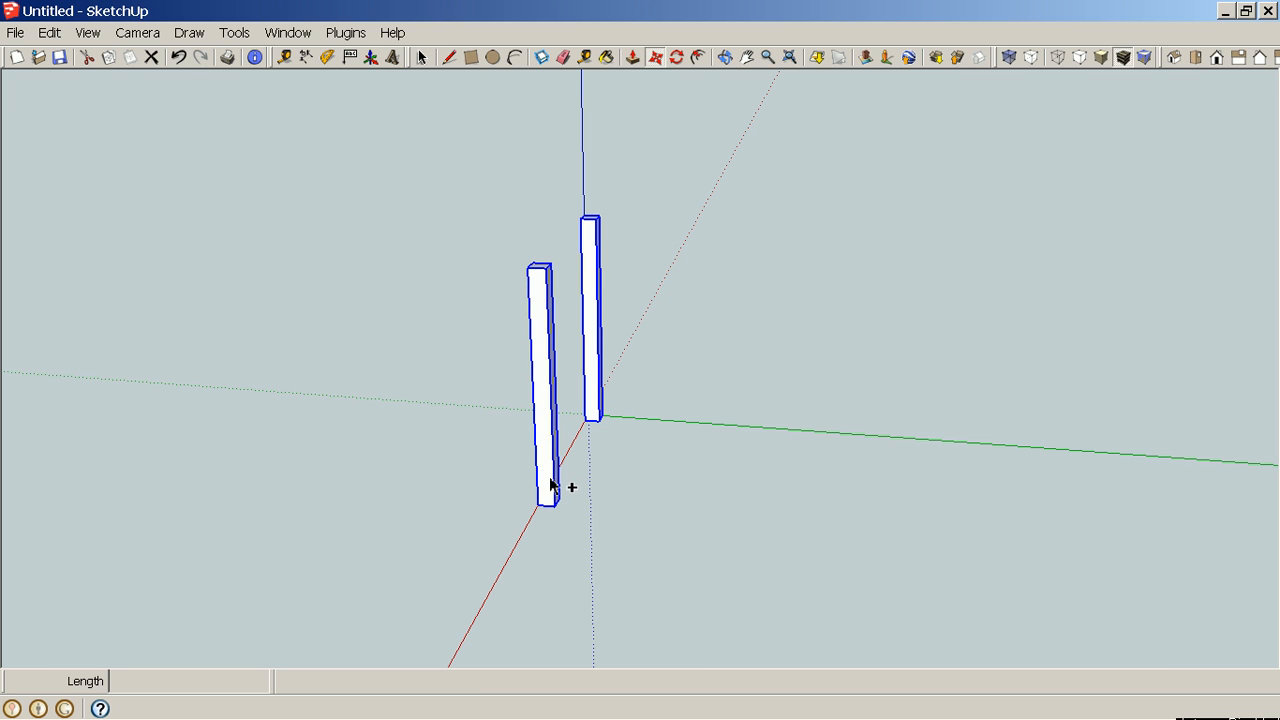
left_click(566, 485)
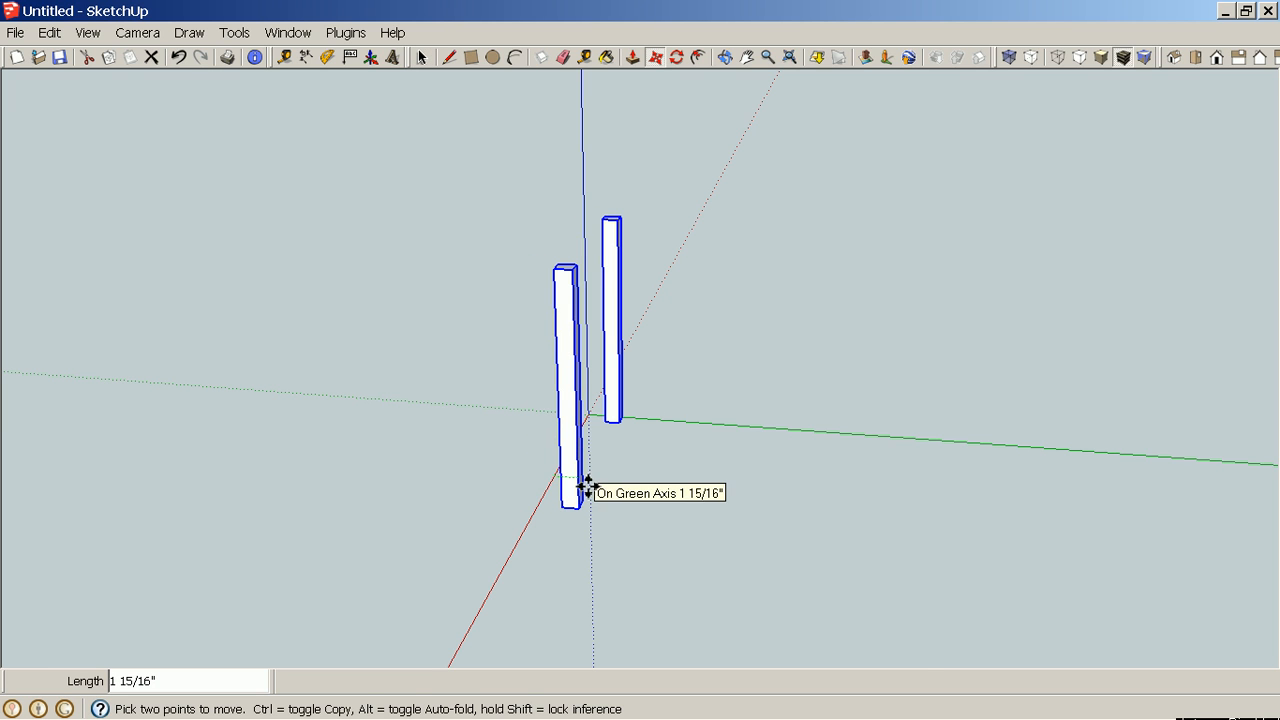
key("ctrl")
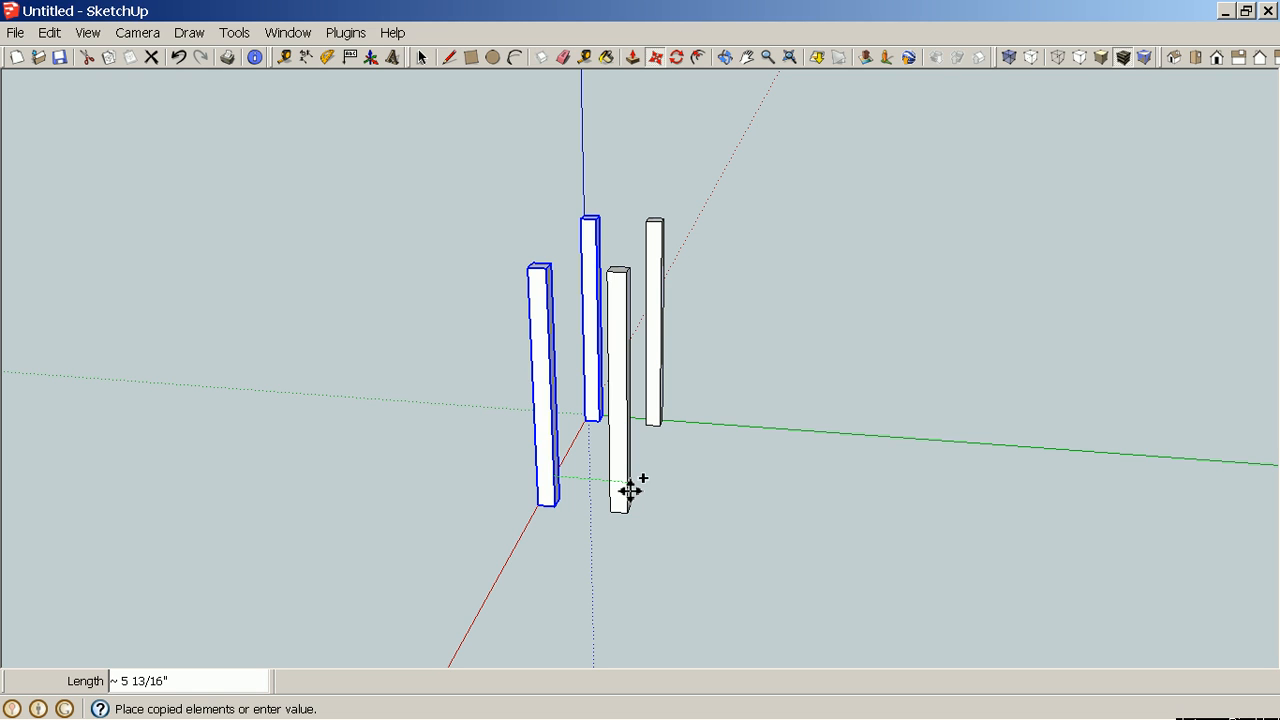
type("19")
key("Return")
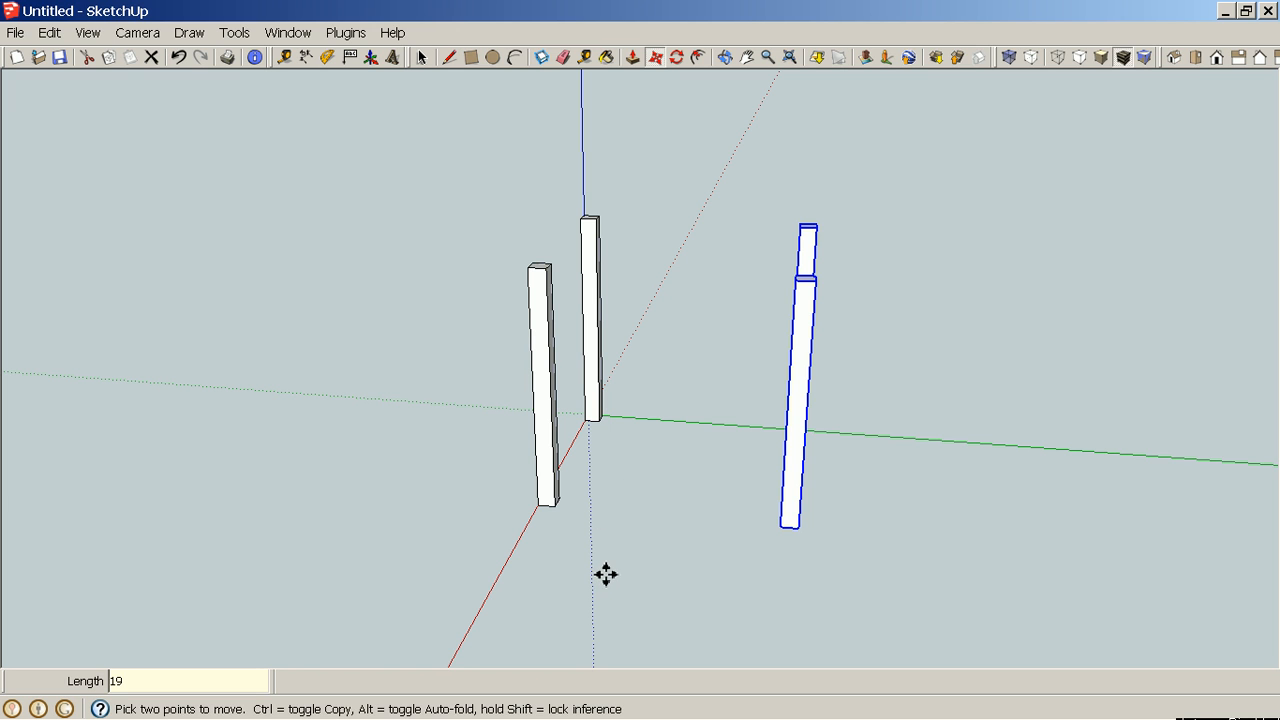
Measure the distance between a front leg and its copied back leg with the Dimension tool.
key("space")
left_click(460, 484)
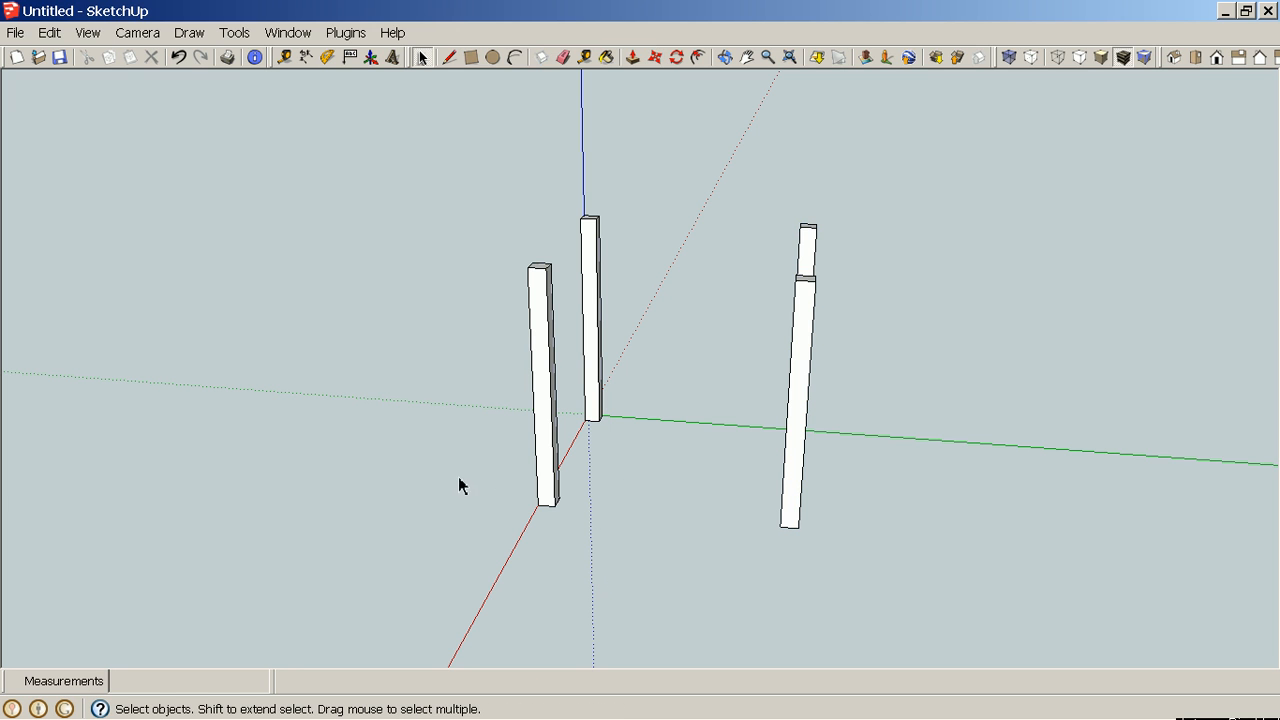
left_click(306, 57)
scroll(570, 558, "up", 5)
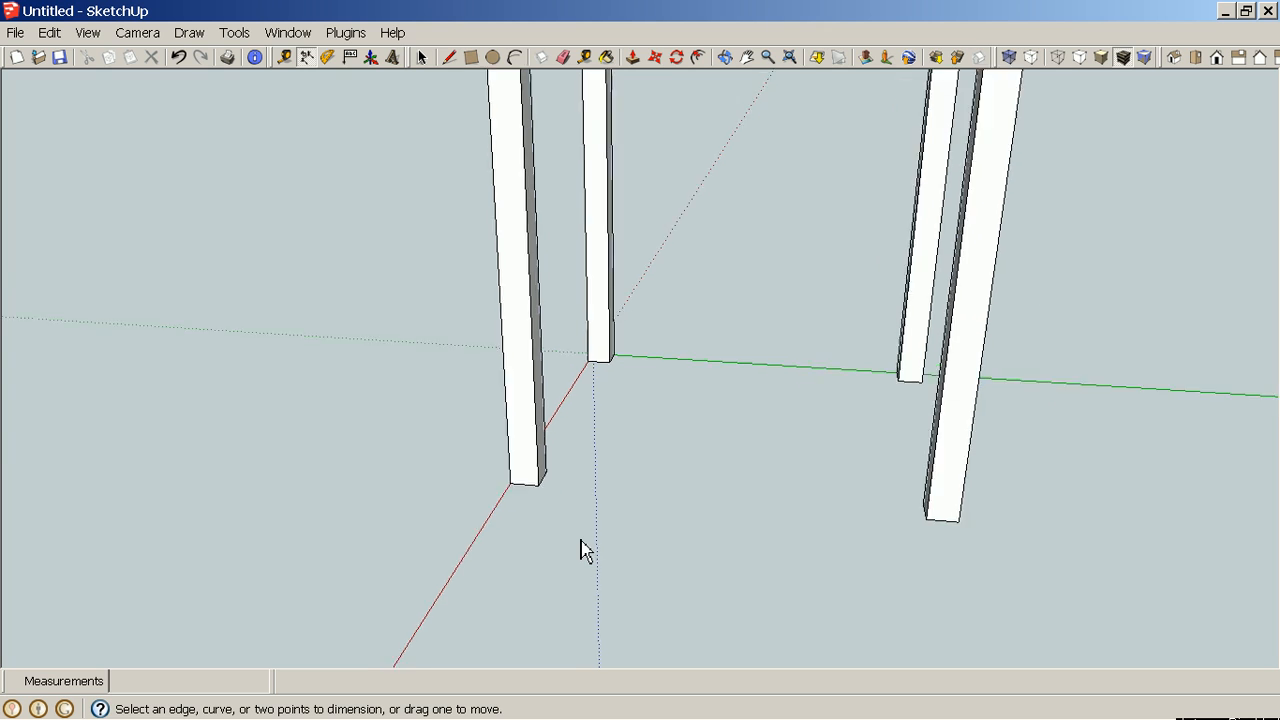
scroll(585, 550, "up", 2)
left_click(534, 480)
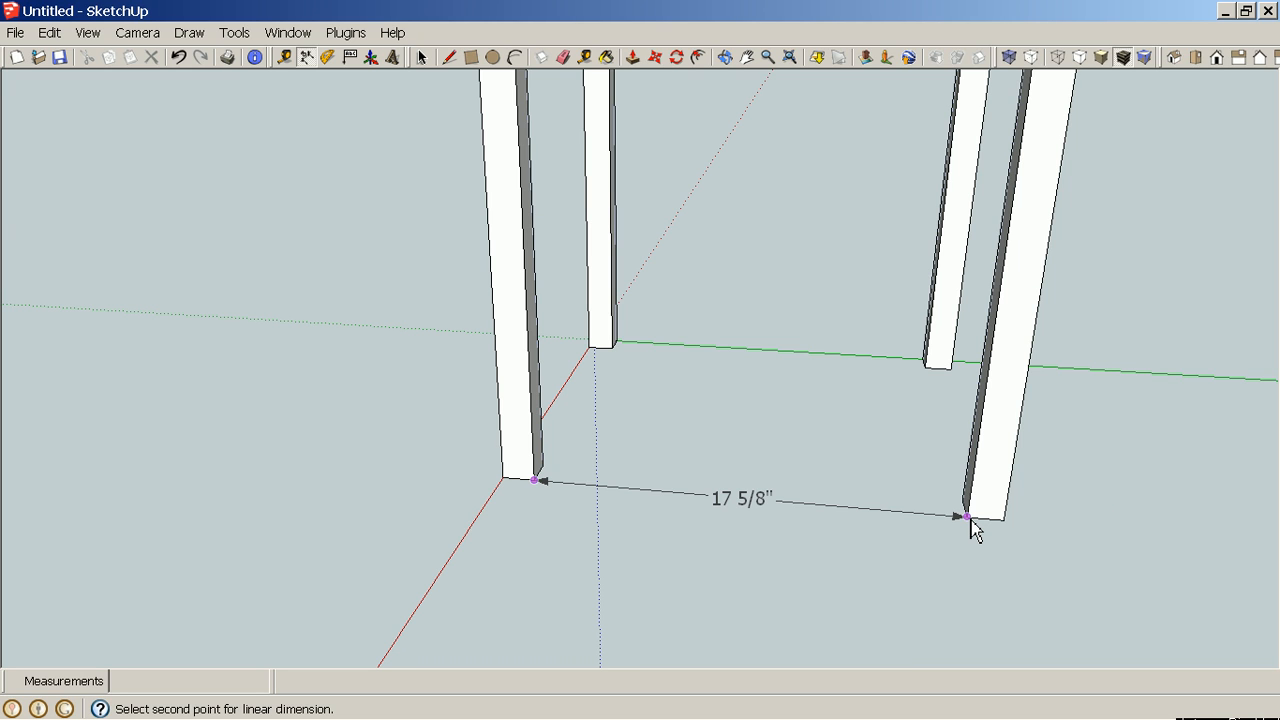
scroll(975, 530, "down", 5)
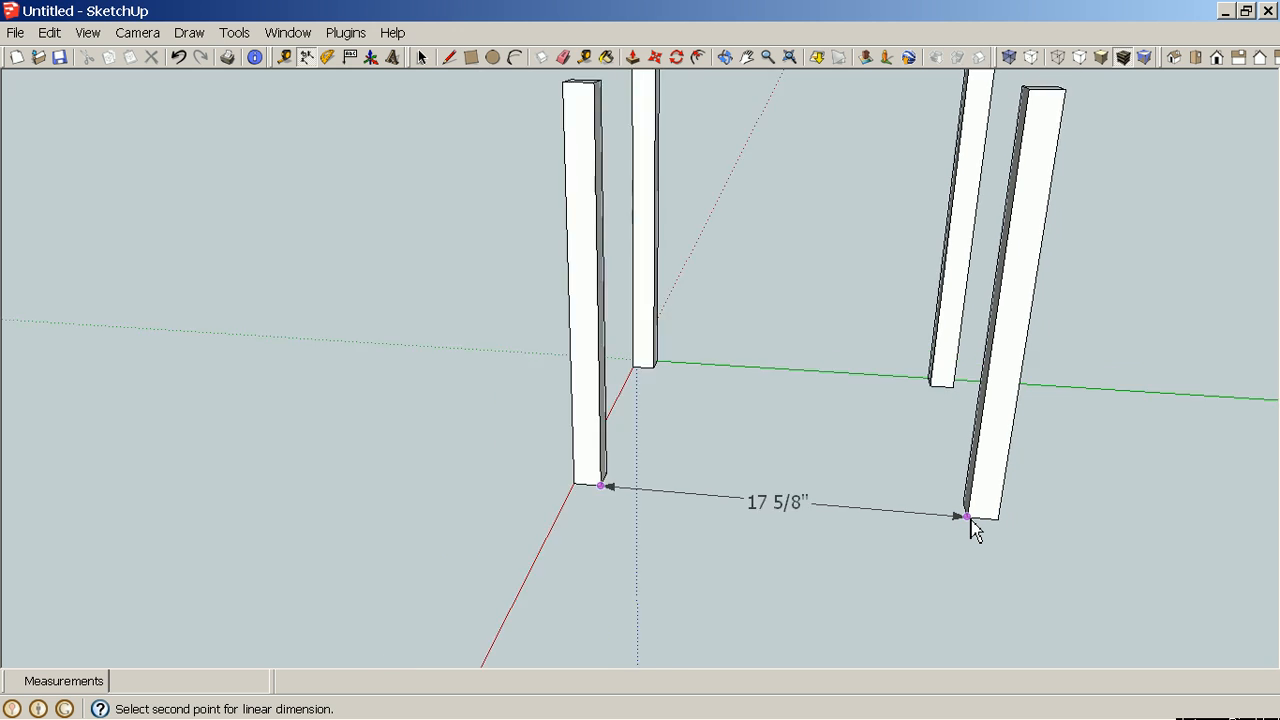
key("space")
Move the two copied legs a further 2 3/8" along the green axis.
middle_click_drag(1057, 535, 968, 508)
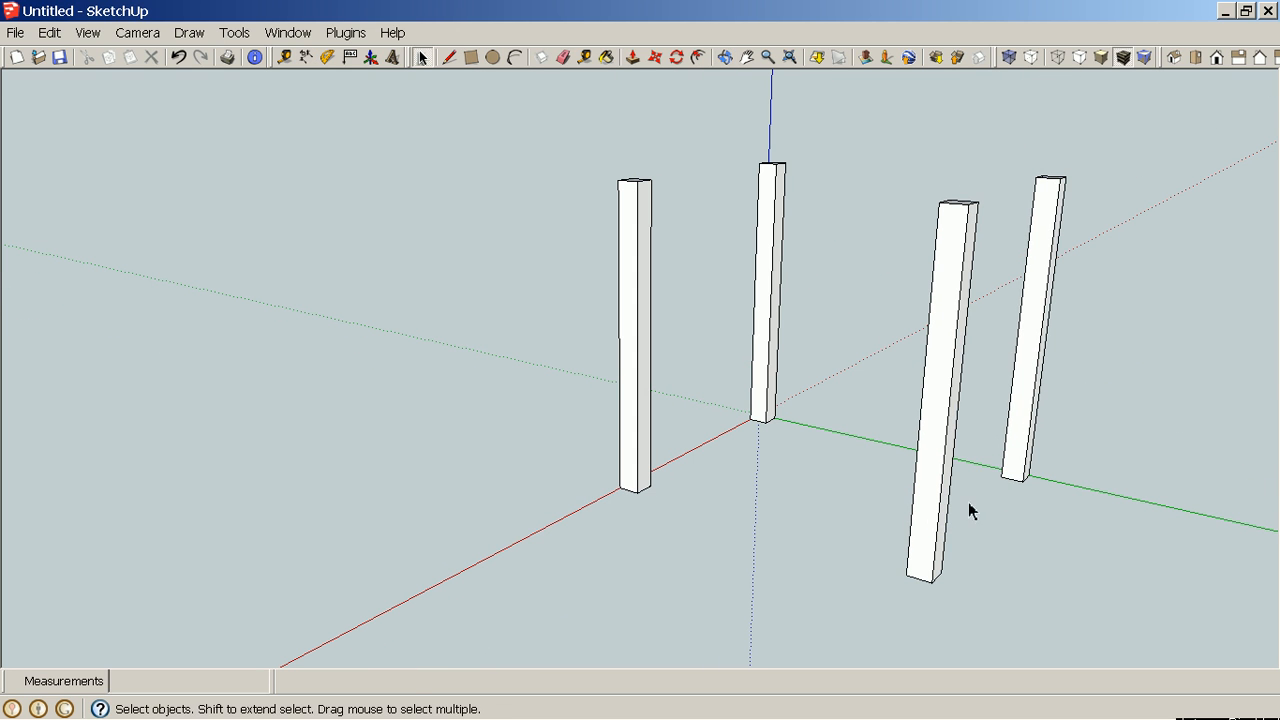
left_click(1027, 462)
left_click(933, 546, "ctrl")
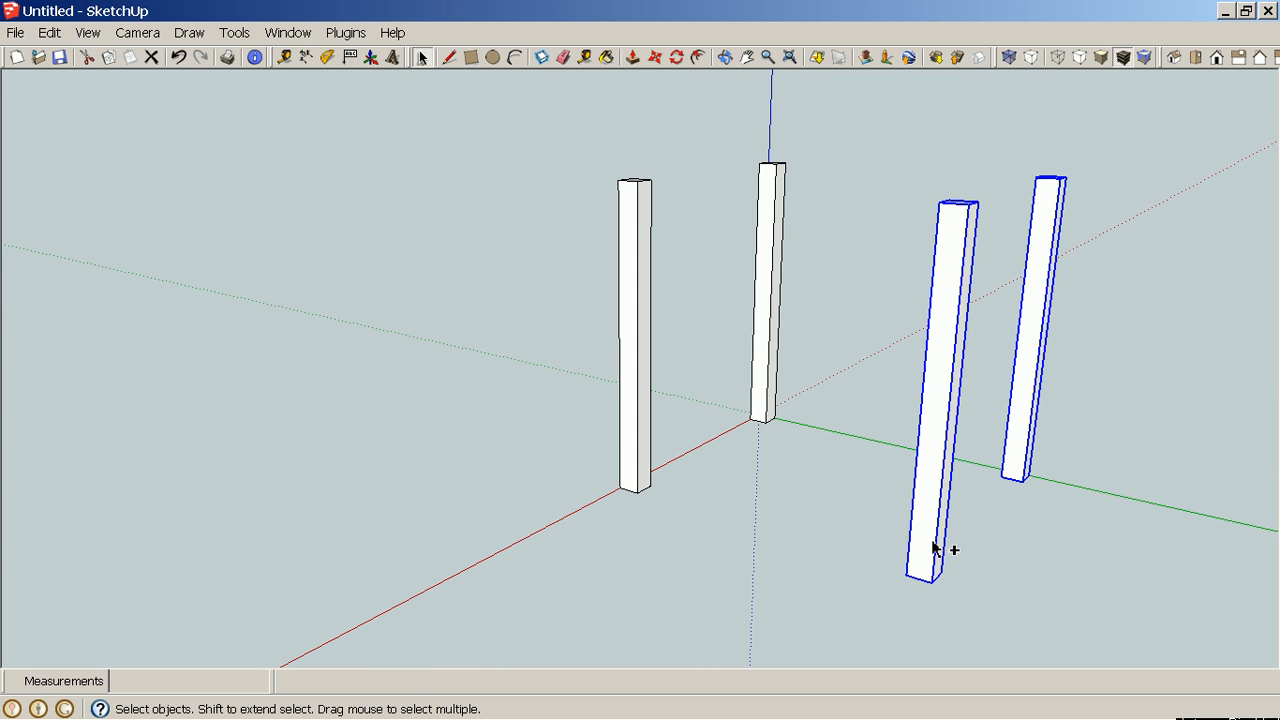
key("m")
left_click(943, 548)
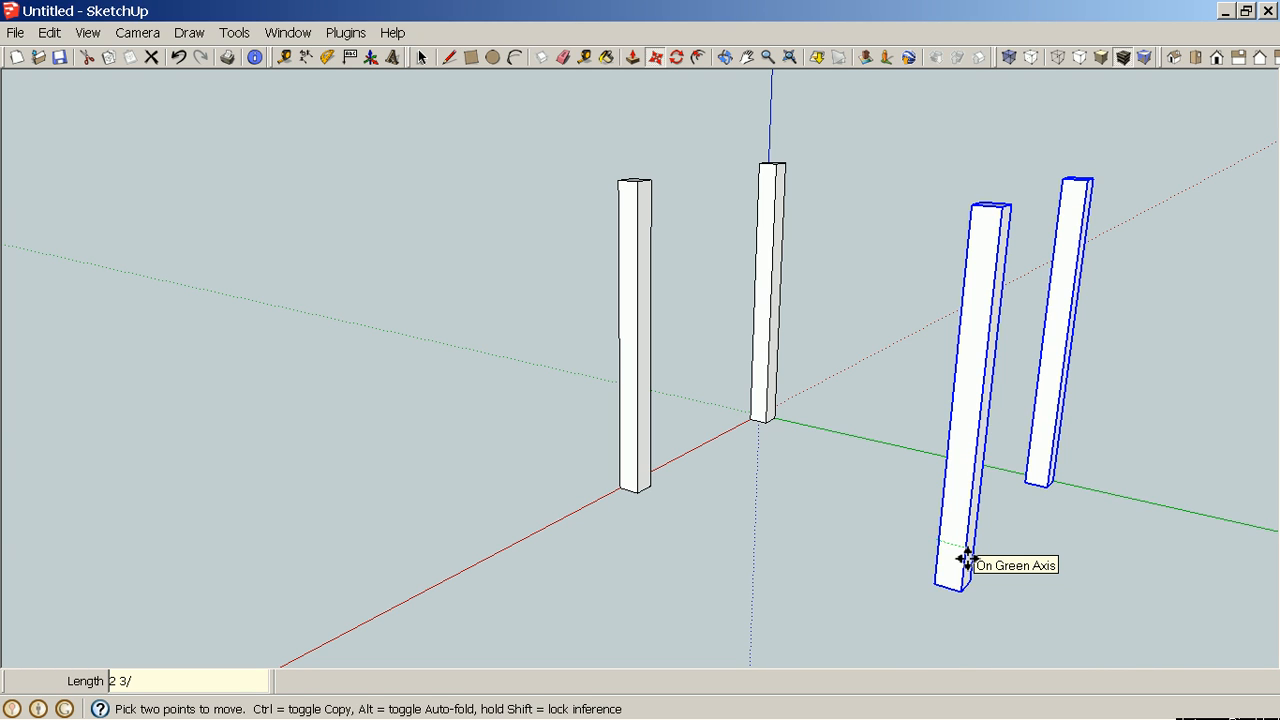
key("Return")
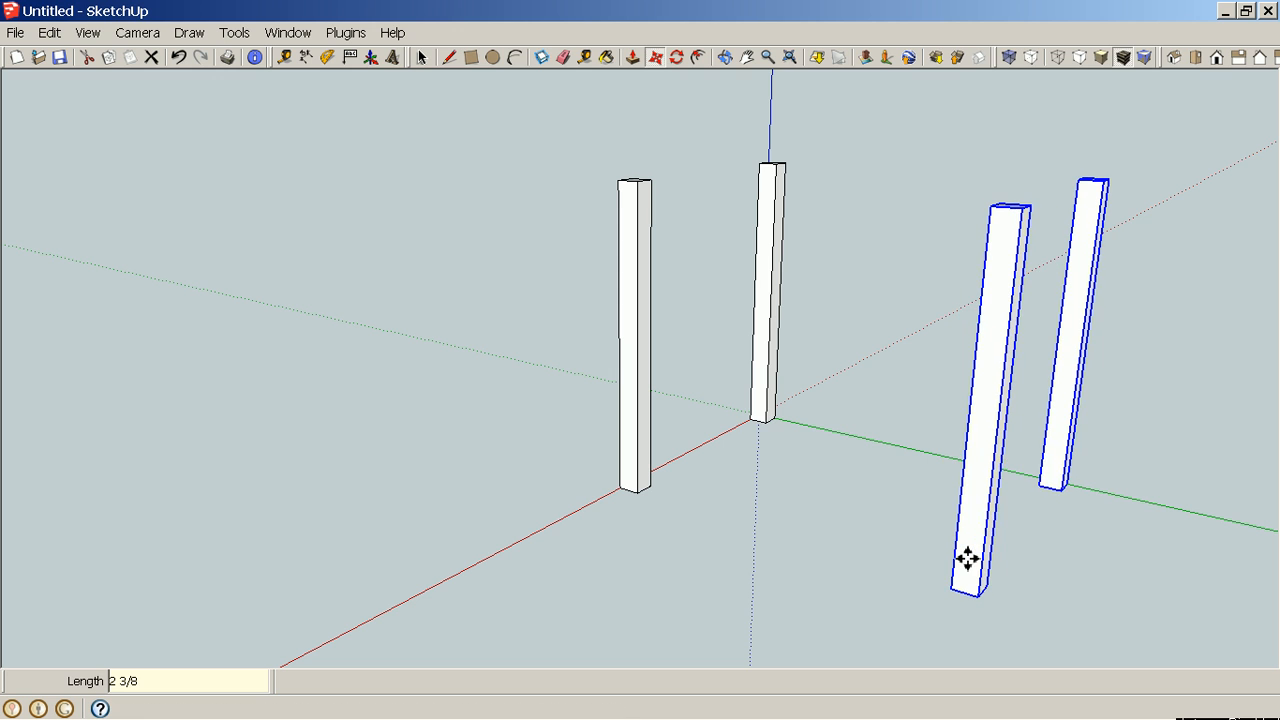
Check the new spacing between the front and back legs with the Dimension tool.
middle_click_drag(726, 614, 871, 623)
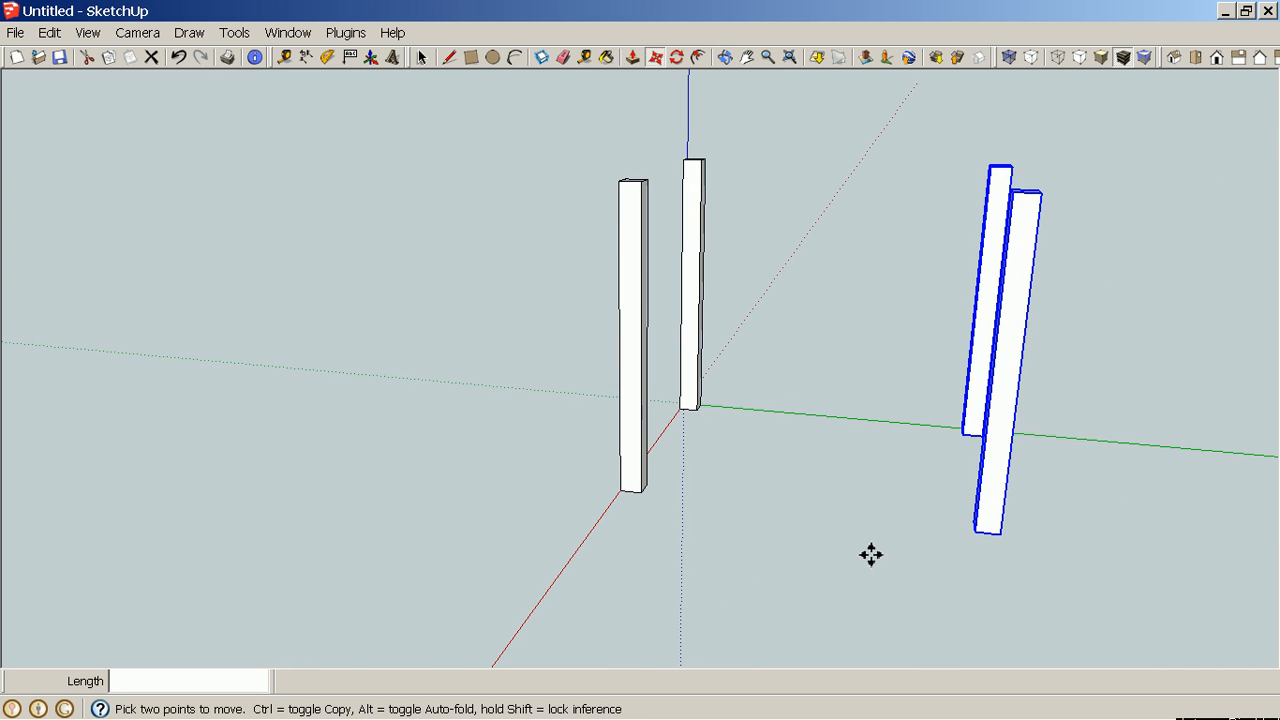
scroll(845, 510, "up", 3)
scroll(845, 510, "down", 3)
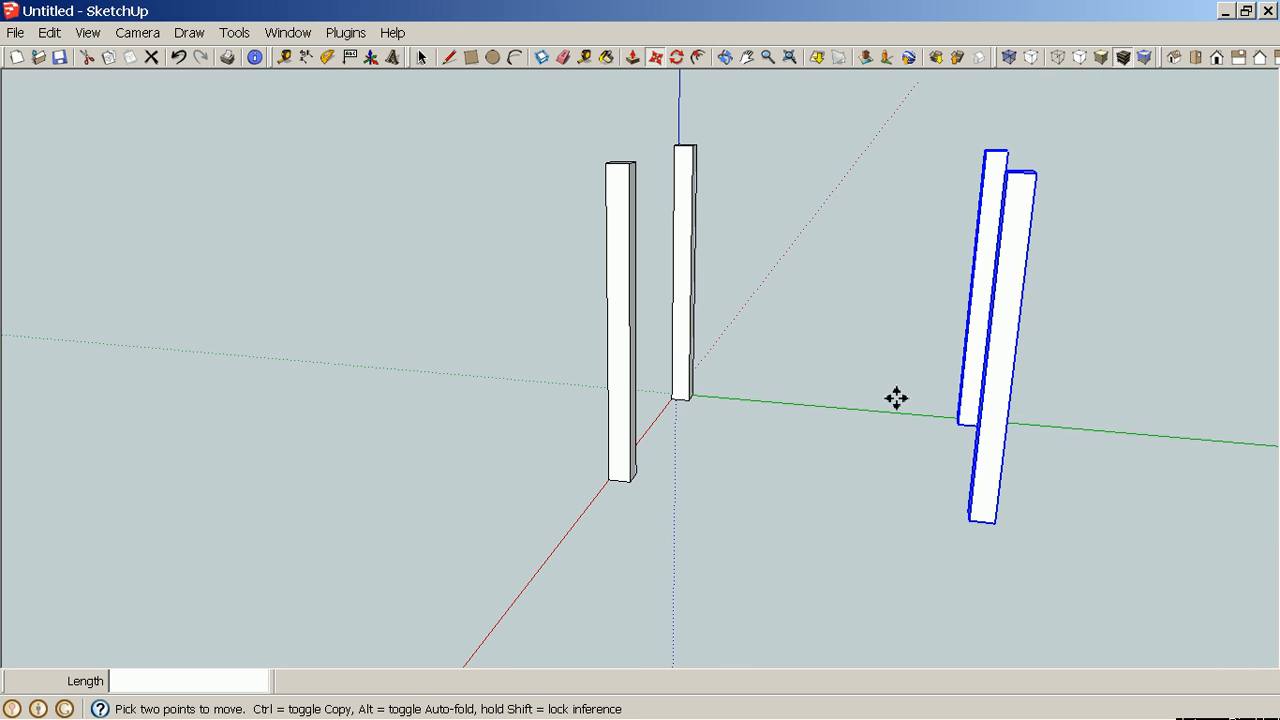
left_click(307, 59)
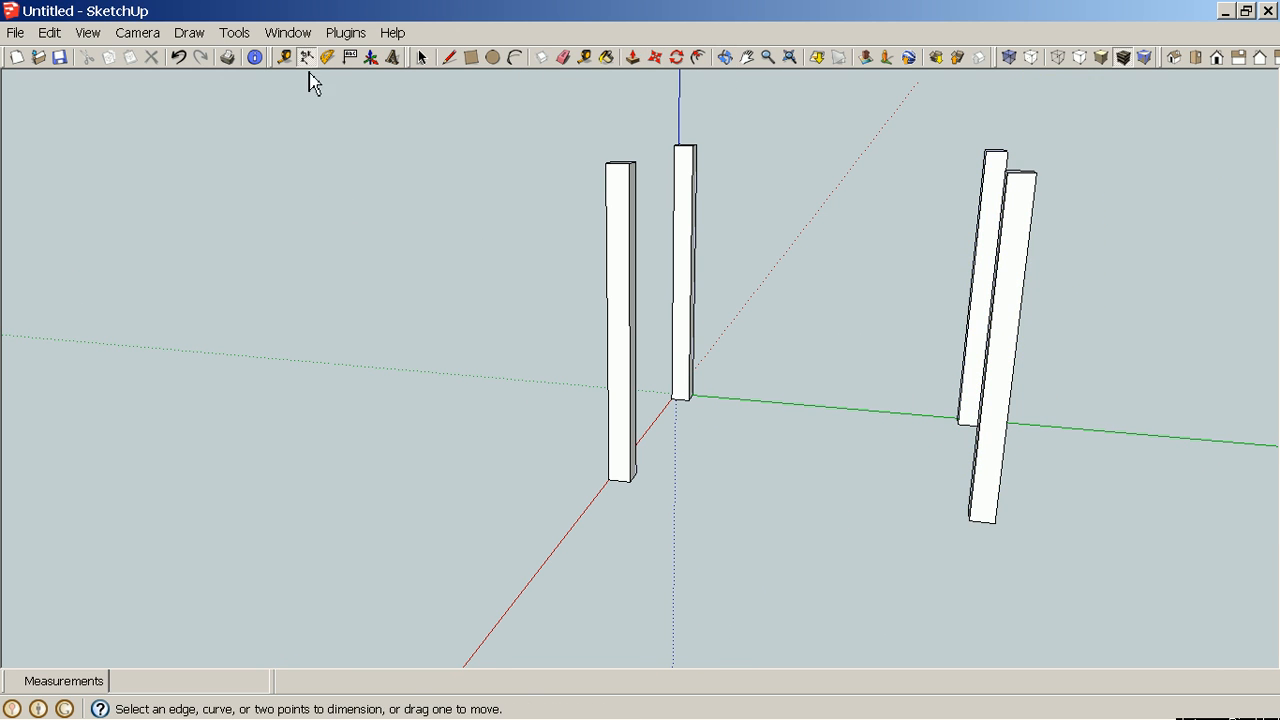
left_click(631, 484)
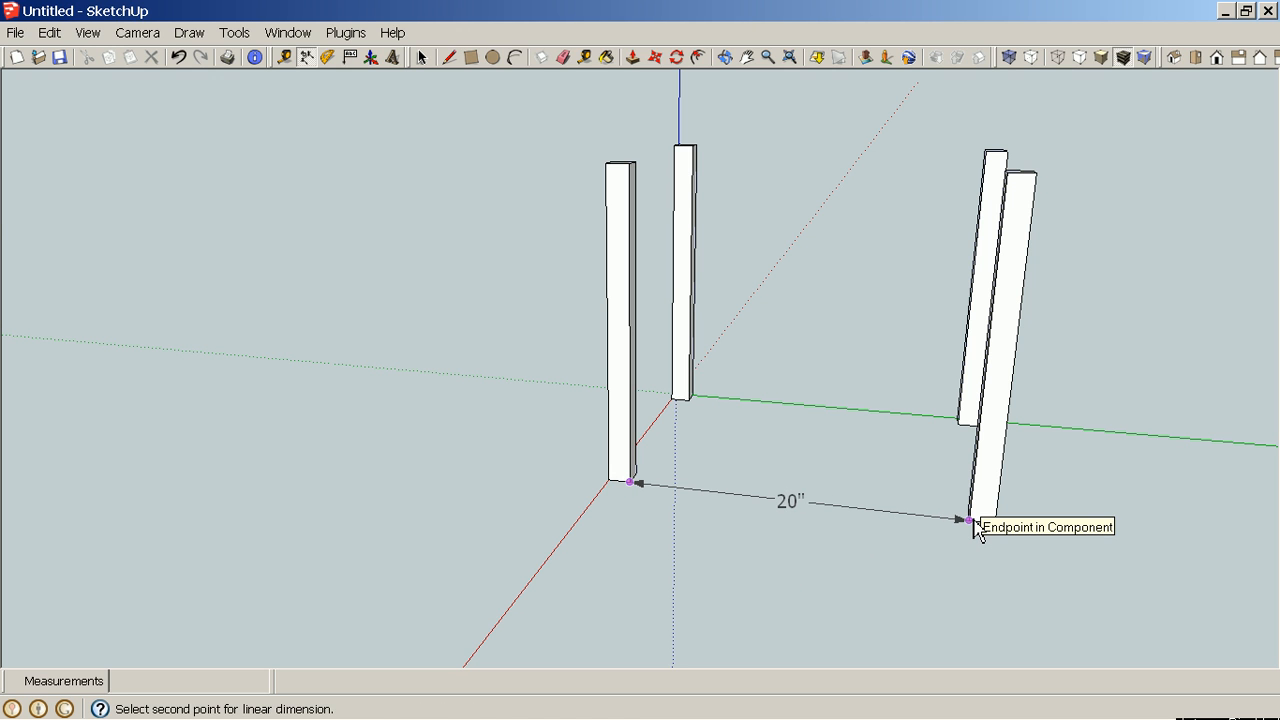
key("Escape")
Dimension the spacing between the two legs along the red axis.
middle_click_drag(954, 597, 585, 568)
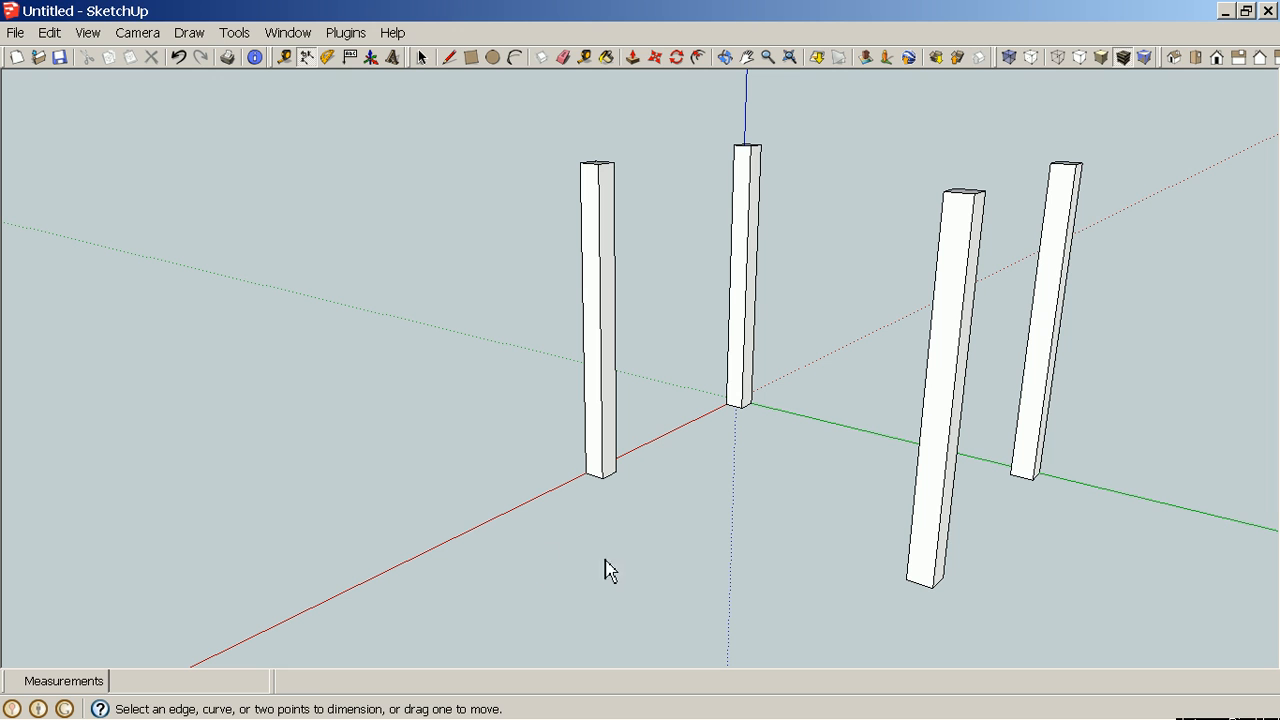
middle_click_drag(450, 545, 817, 566)
middle_click_drag(606, 552, 877, 552)
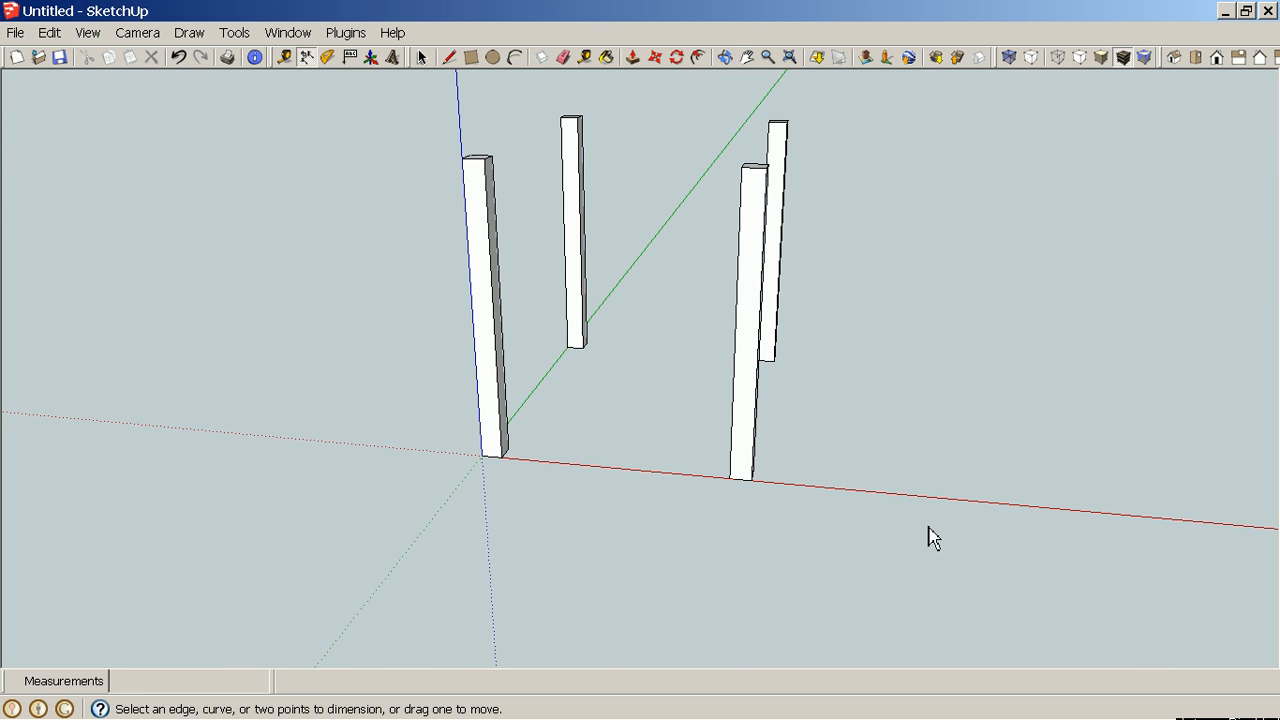
left_click(505, 463)
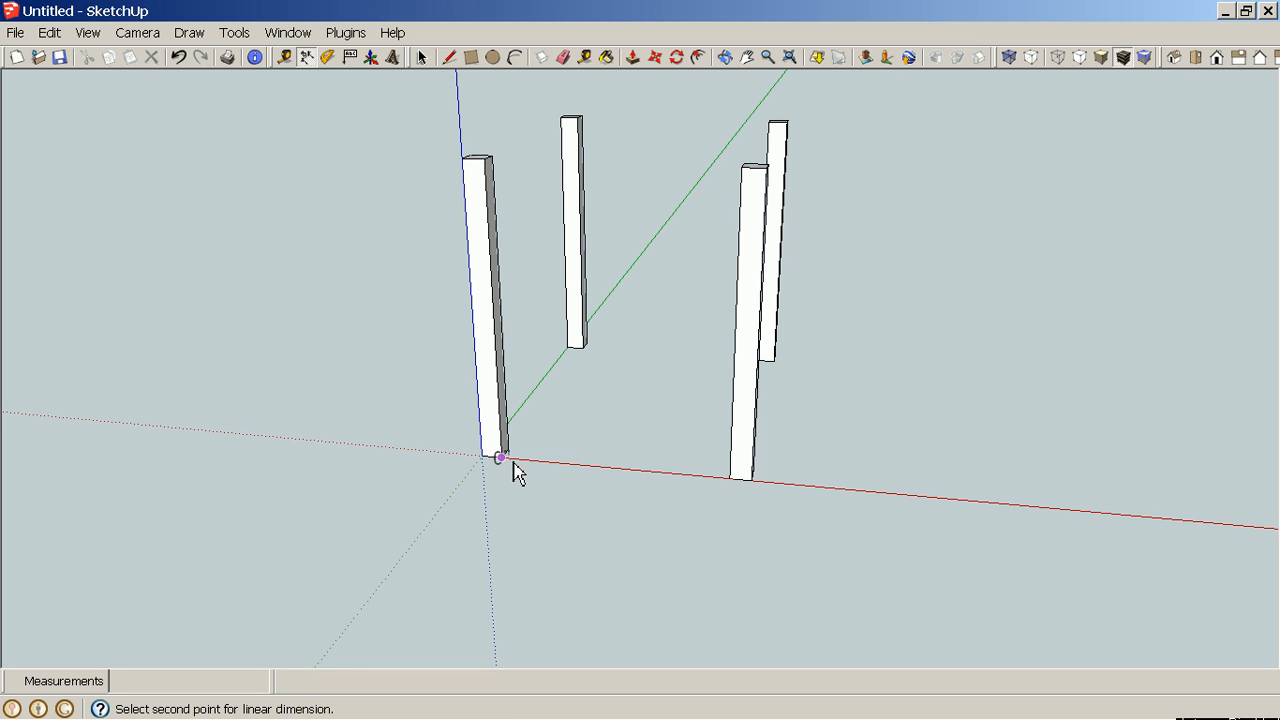
left_click(728, 490)
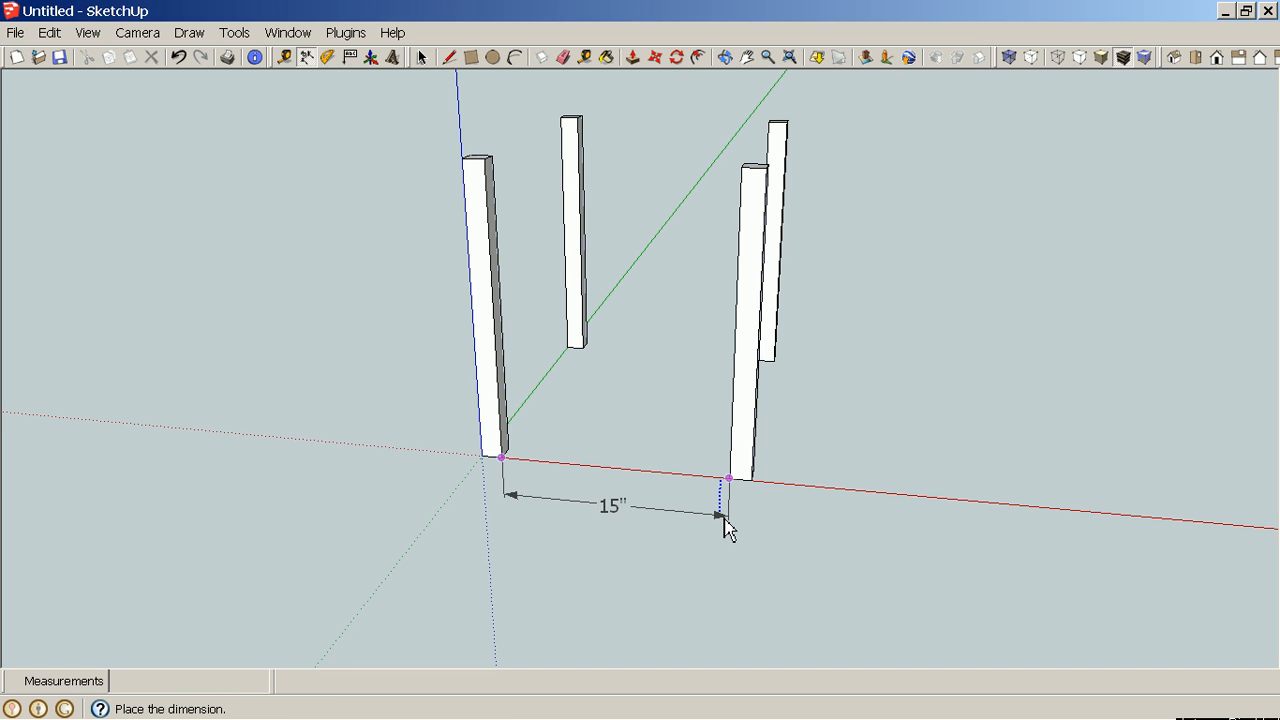
left_click(729, 522)
Dimension the spacing between the front and back legs along the green axis.
key("o")
middle_click_drag(850, 568, 381, 520)
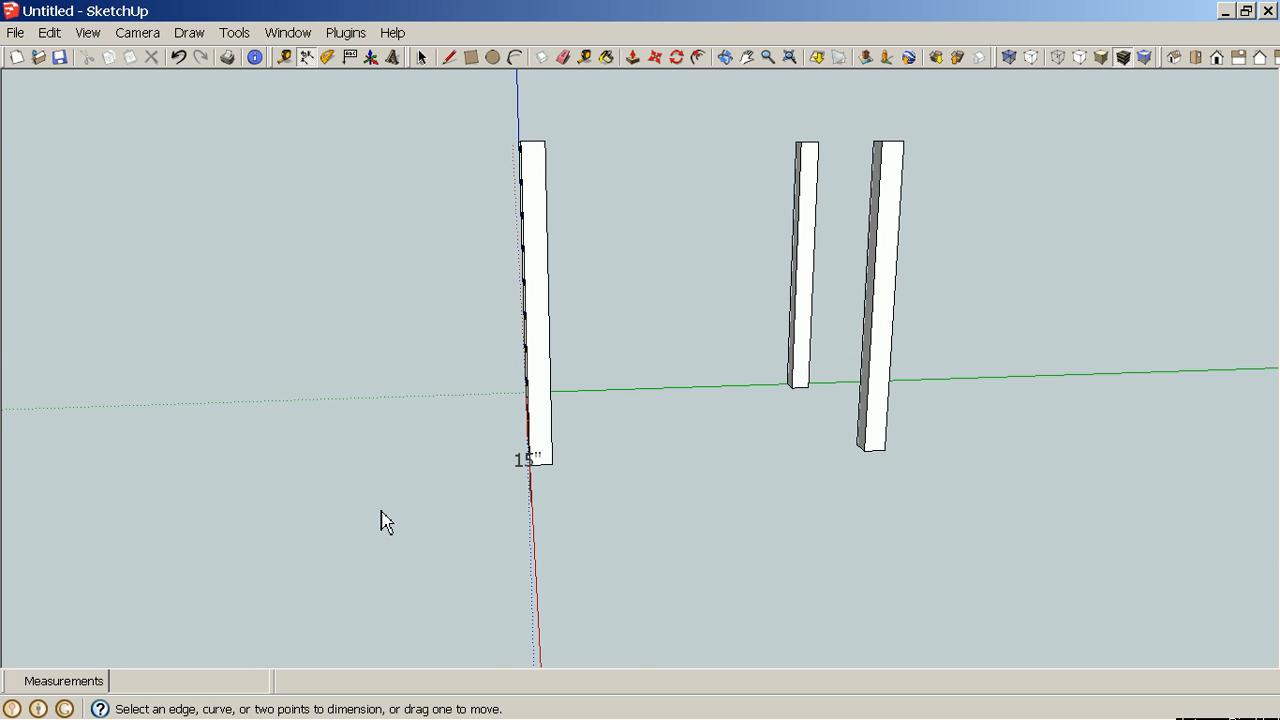
left_click(562, 477)
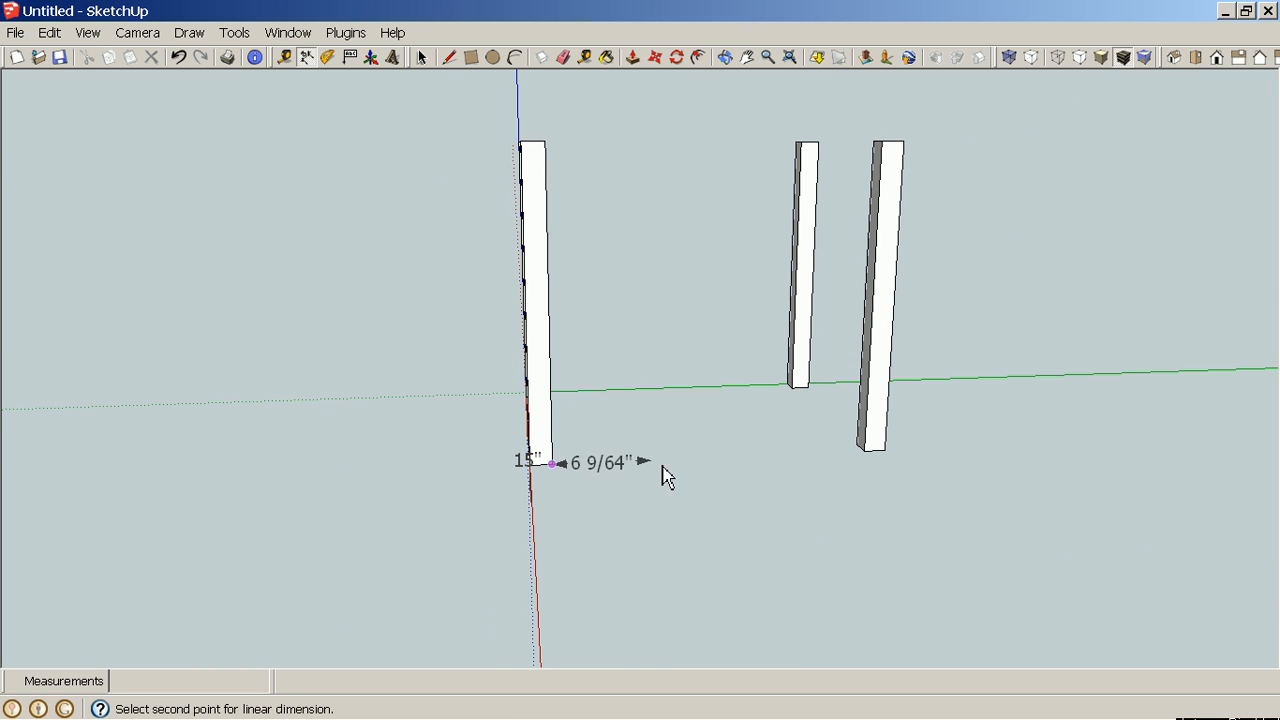
left_click(873, 476)
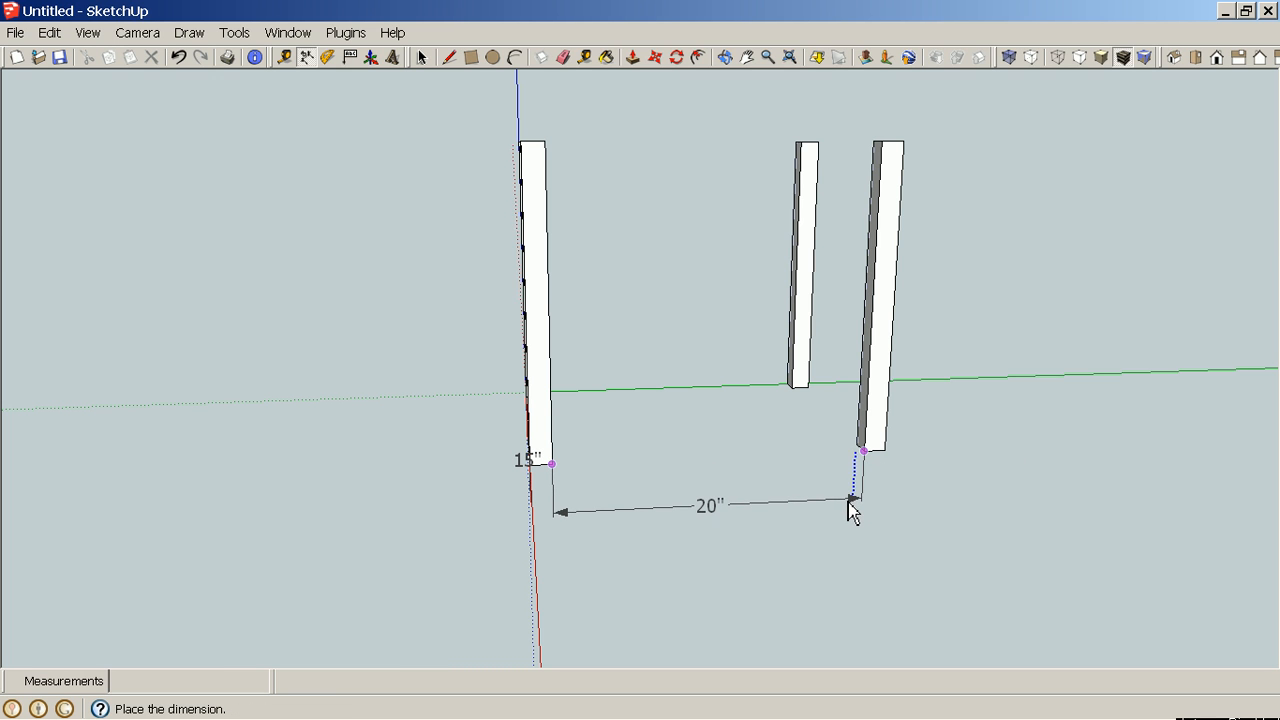
left_click(851, 511)
Open the leg component at the origin for editing.
middle_click_drag(323, 614, 887, 571)
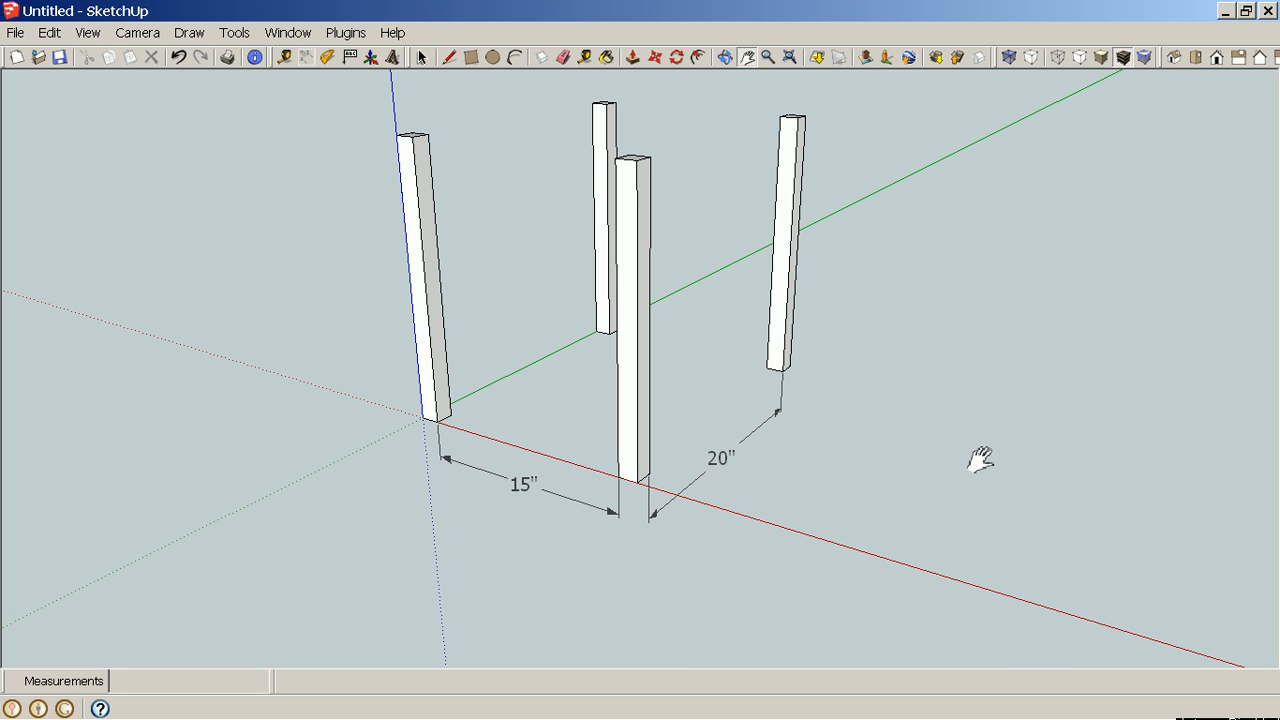
middle_click_drag(977, 457, 875, 518)
middle_click_drag(814, 557, 934, 477)
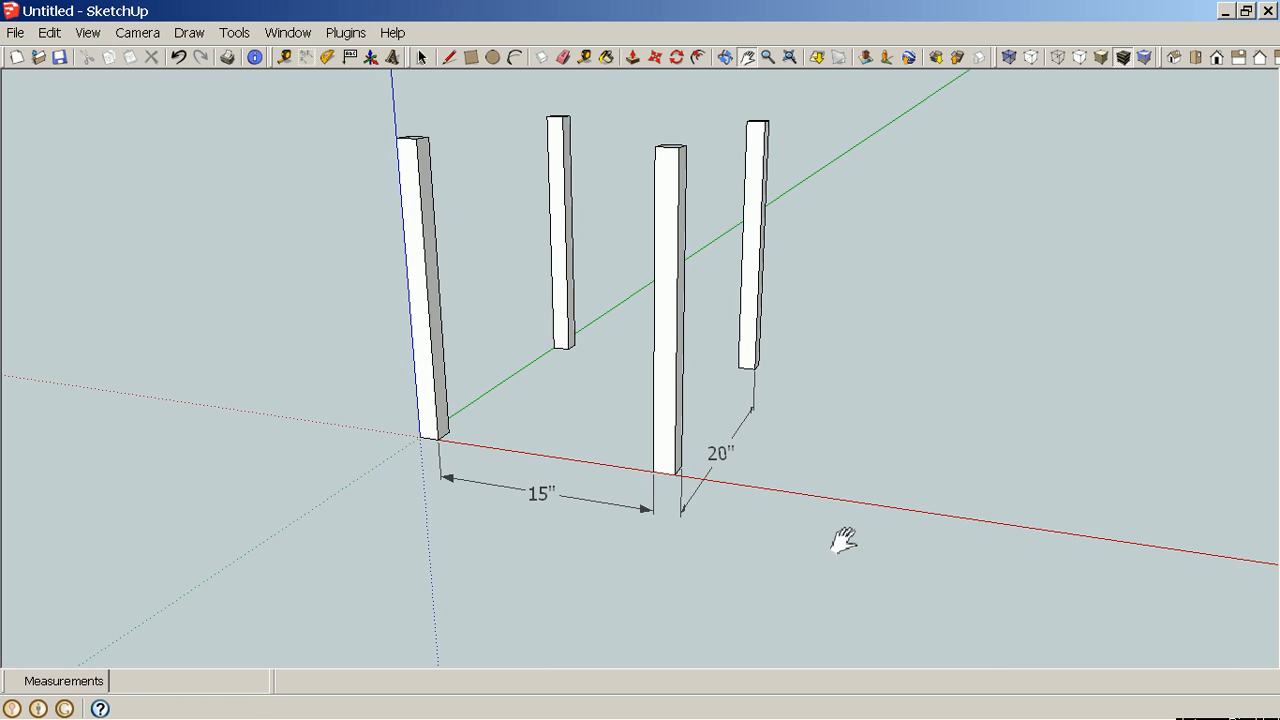
middle_click_drag(843, 534, 529, 514)
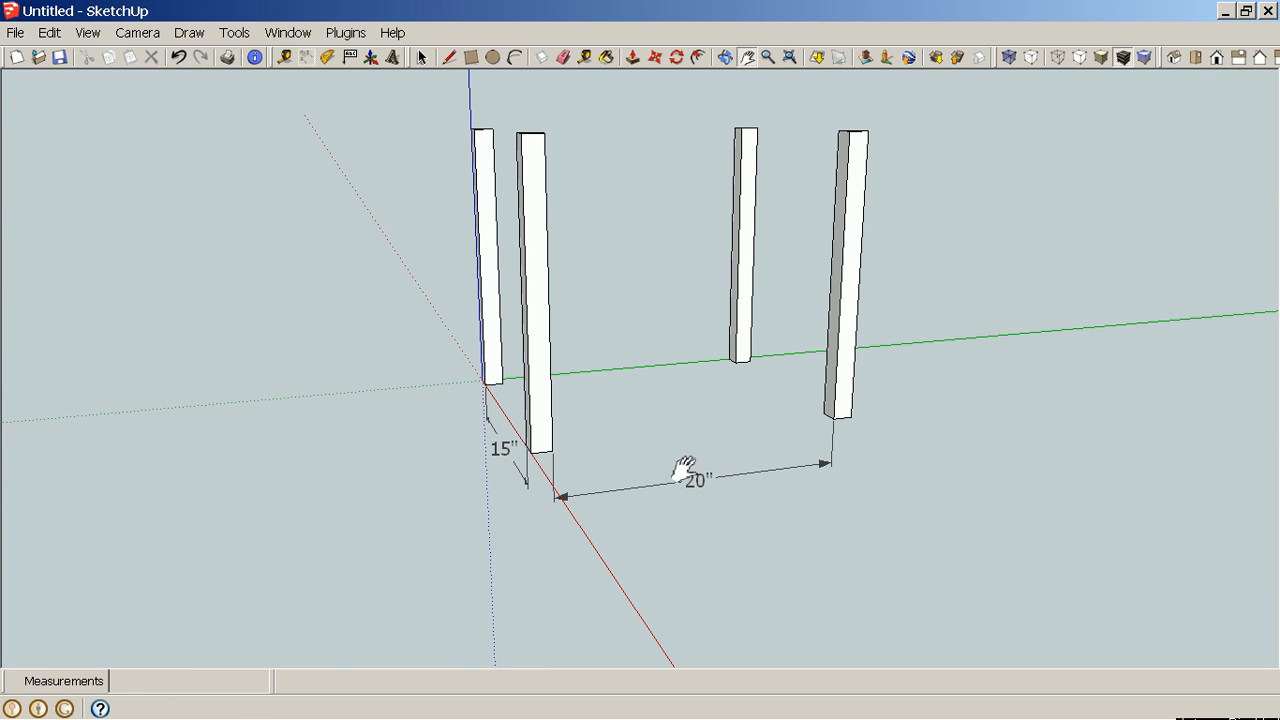
middle_click_drag(745, 437, 643, 583)
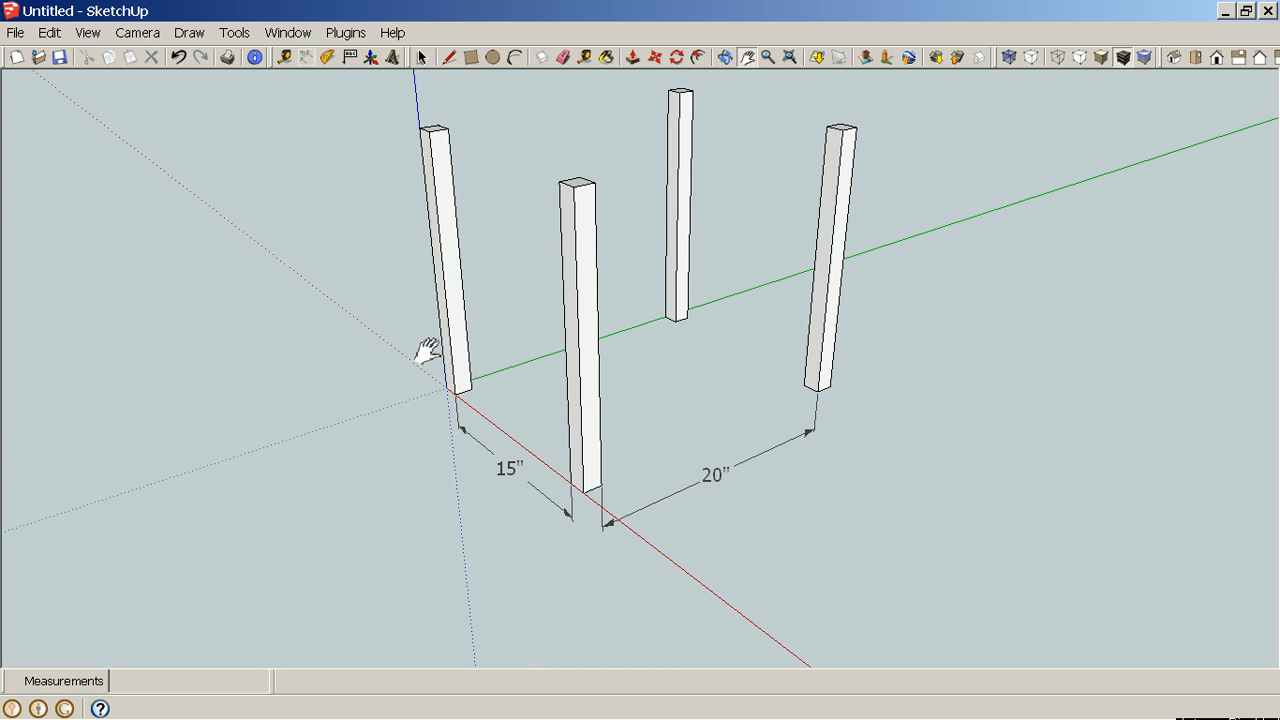
key("space")
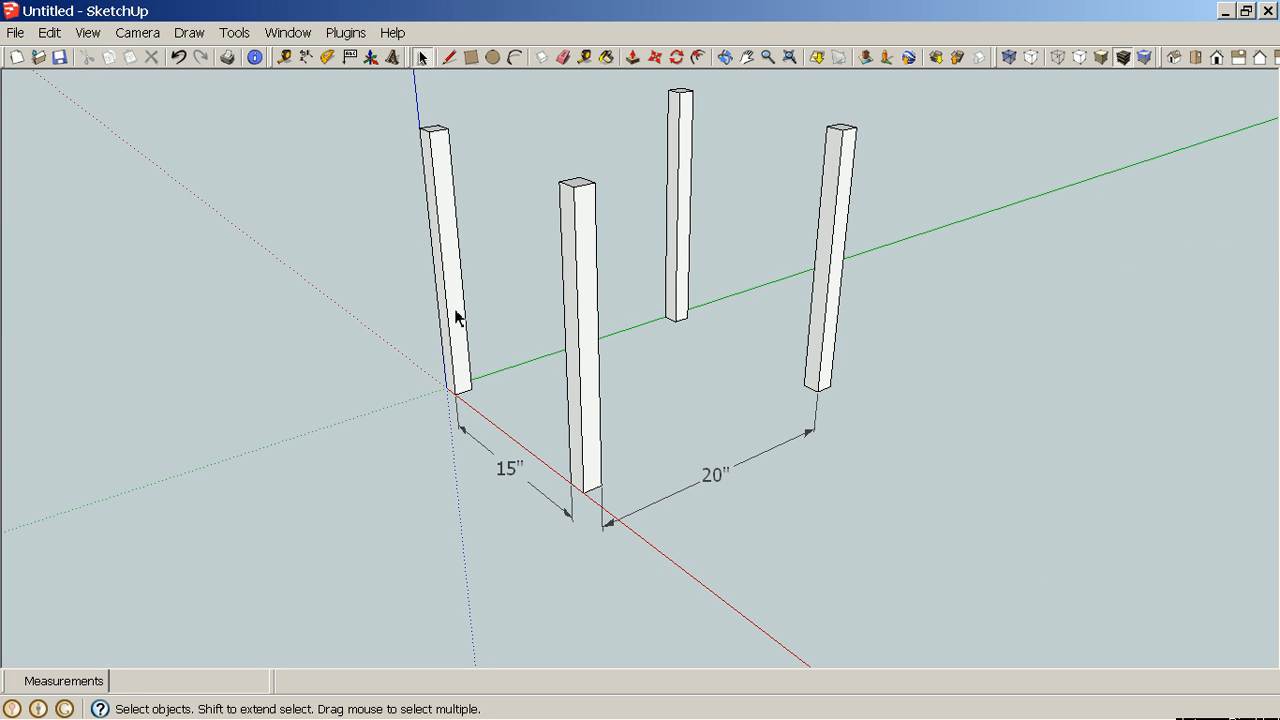
double_click(455, 316)
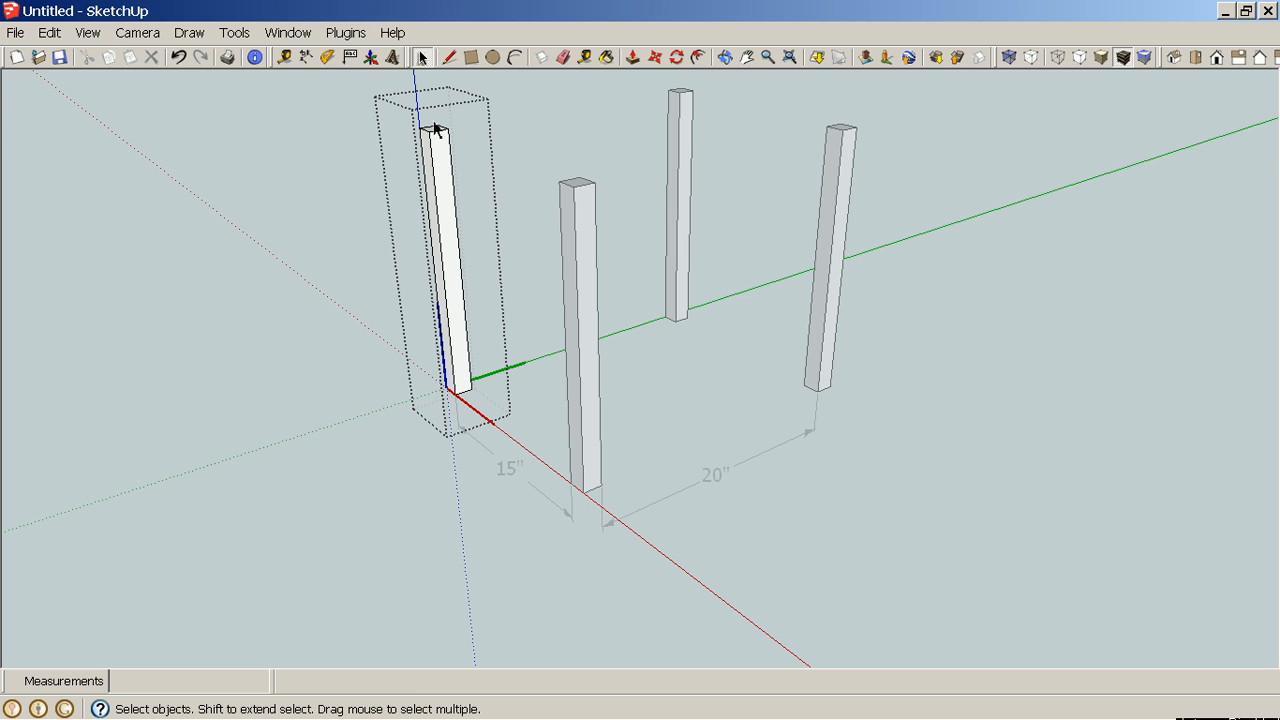
Draw an arc rounding off one corner of the leg's top face with the Arc tool.
scroll(433, 120, "up", 6)
scroll(435, 127, "up", 4)
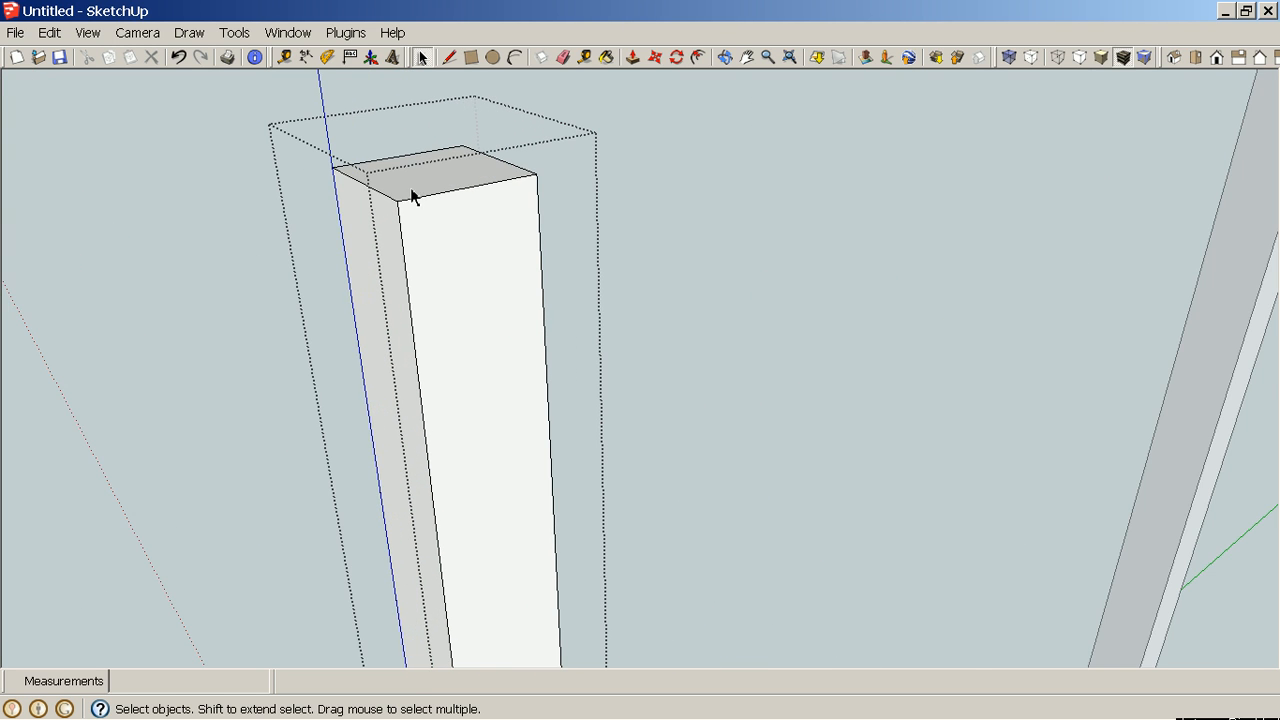
middle_click_drag(391, 265, 620, 338)
middle_click_drag(460, 348, 573, 372)
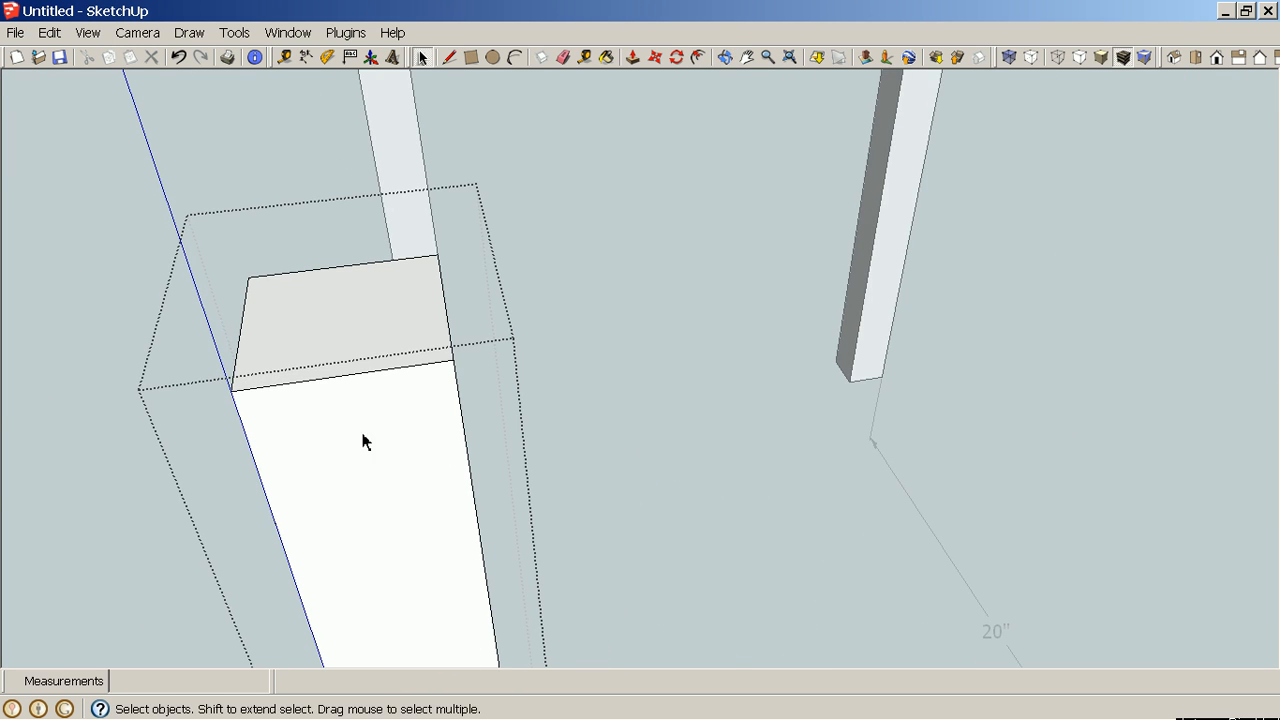
middle_click_drag(363, 440, 457, 449)
middle_click_drag(523, 486, 629, 251)
scroll(549, 457, "down", 4)
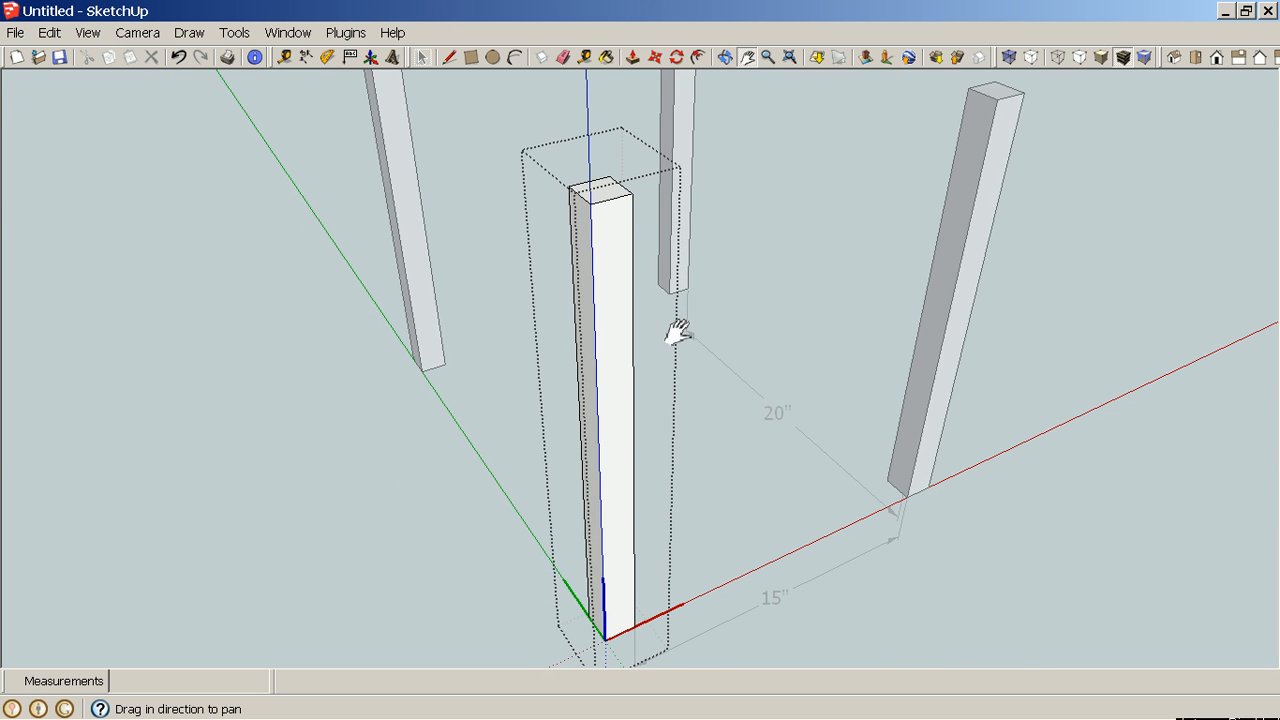
middle_click_drag(695, 318, 696, 345)
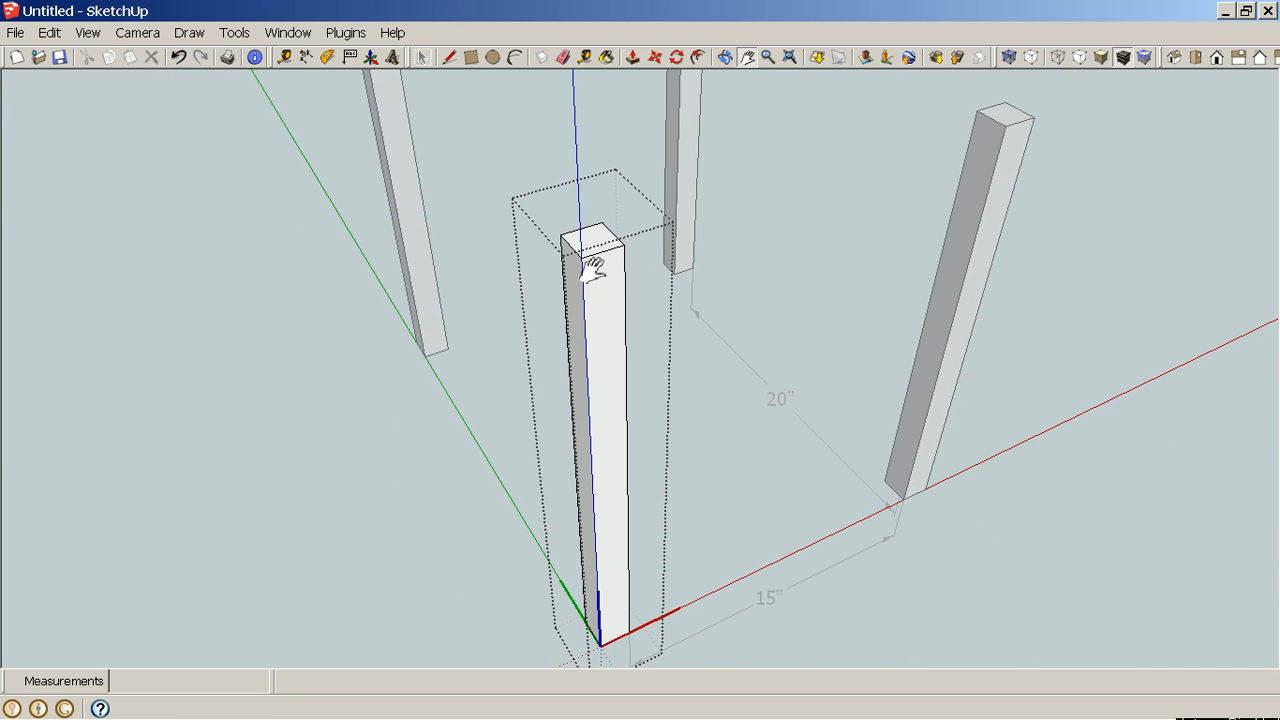
scroll(594, 271, "up", 3)
scroll(592, 271, "up", 2)
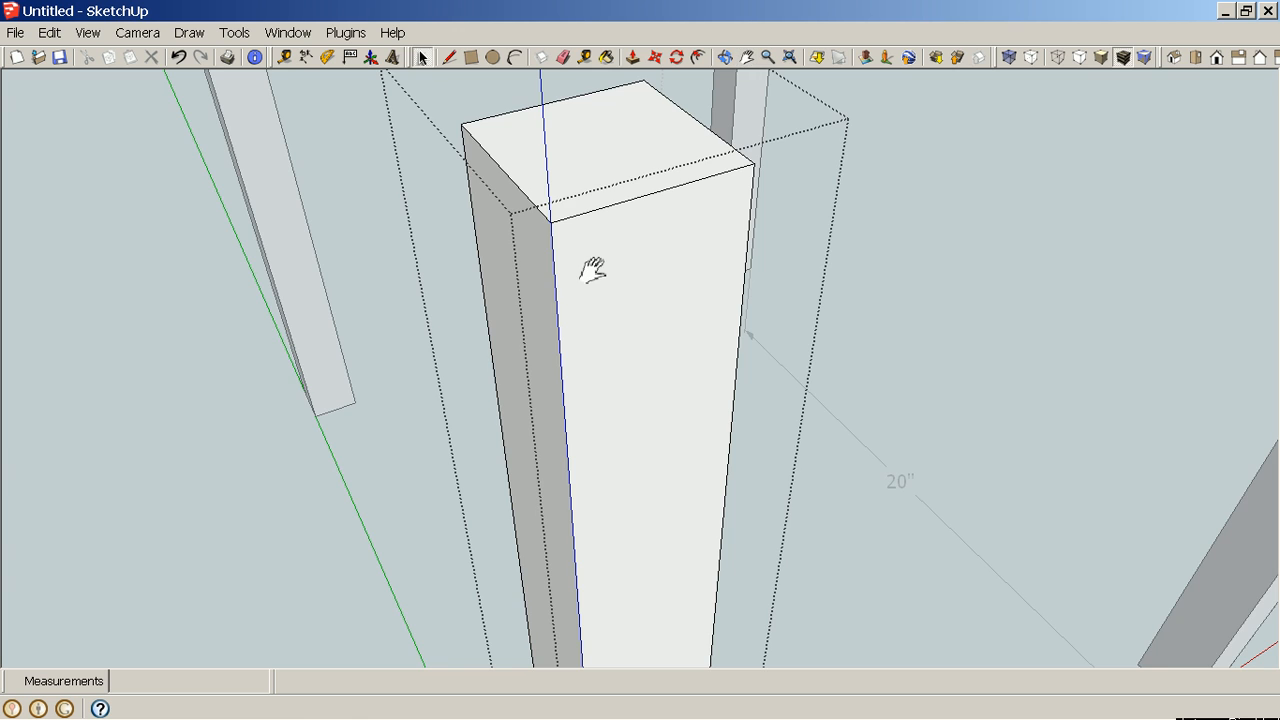
middle_click_drag(591, 271, 589, 333)
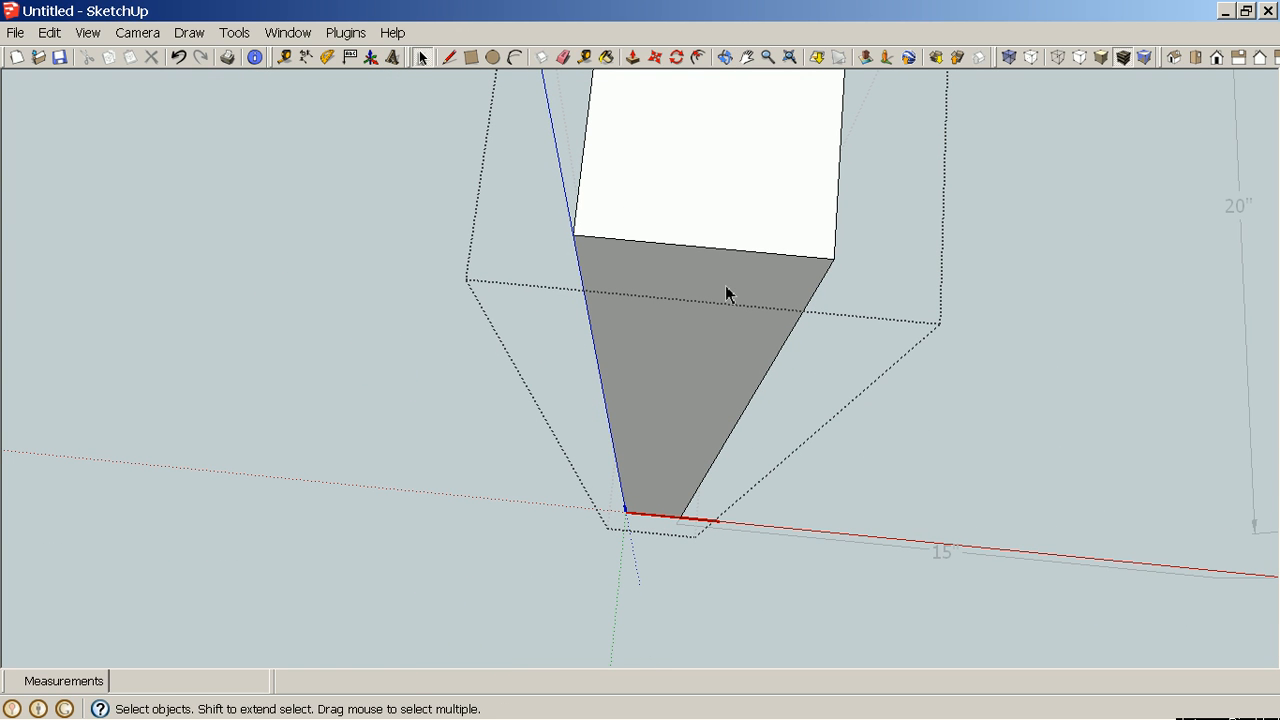
left_click(515, 58)
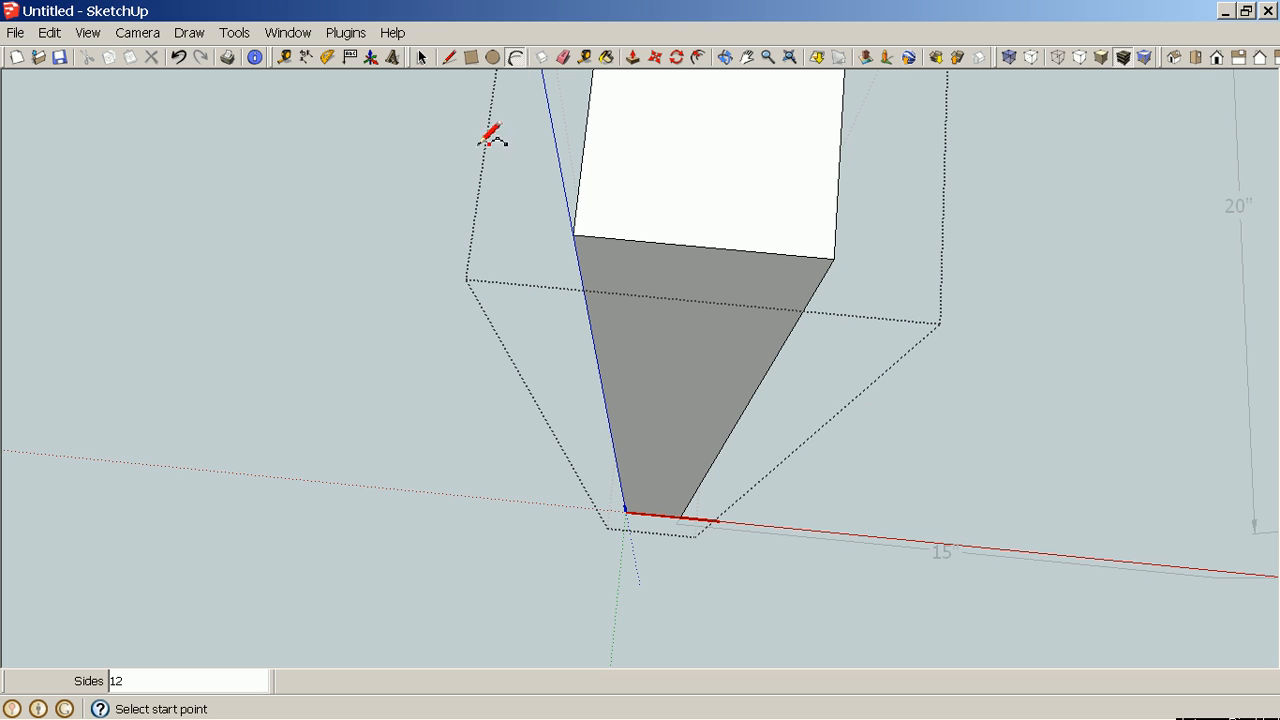
left_click(577, 206)
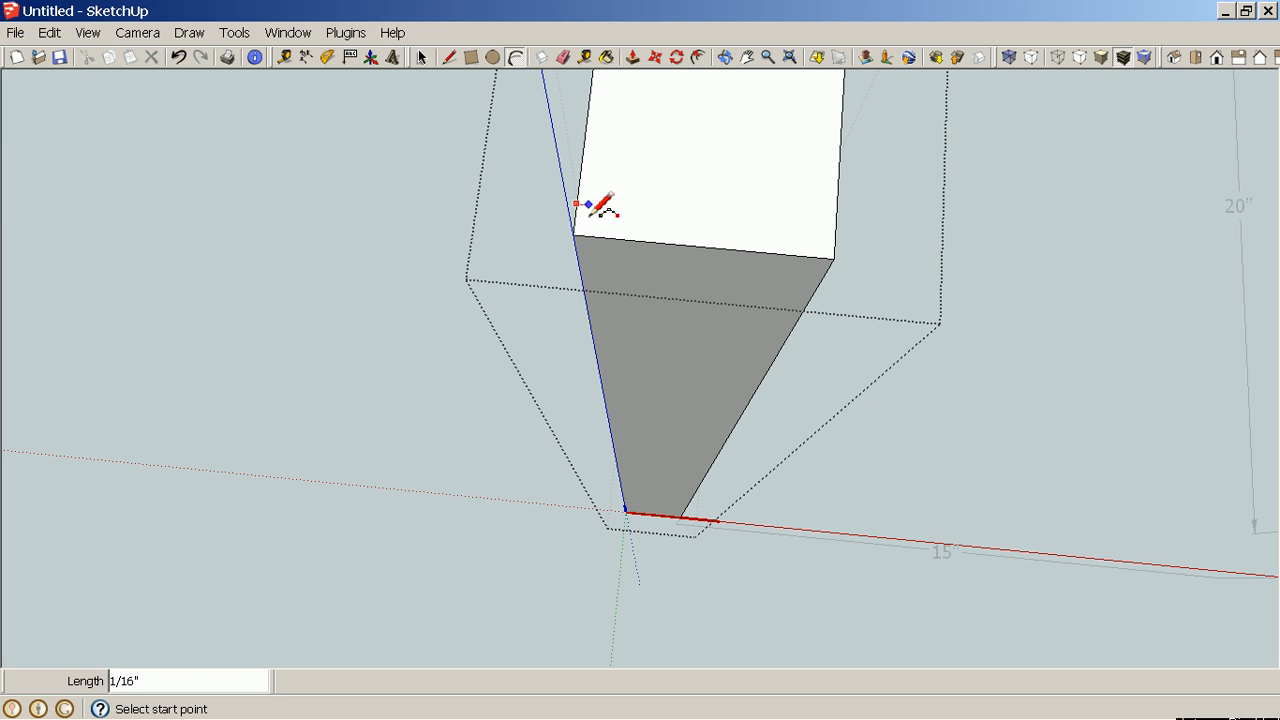
left_click(591, 236)
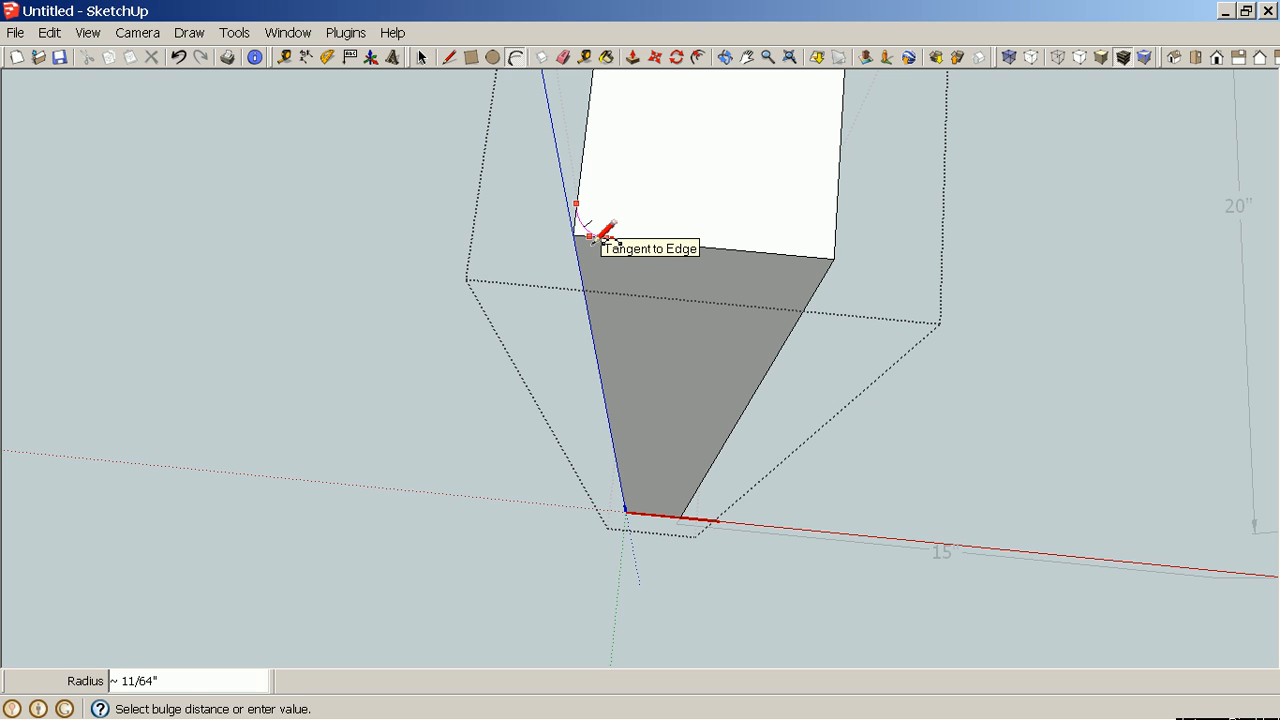
left_click(606, 236)
Push the small rounded-off corner face down the full length of the leg with Push/Pull.
scroll(610, 368, "down", 4)
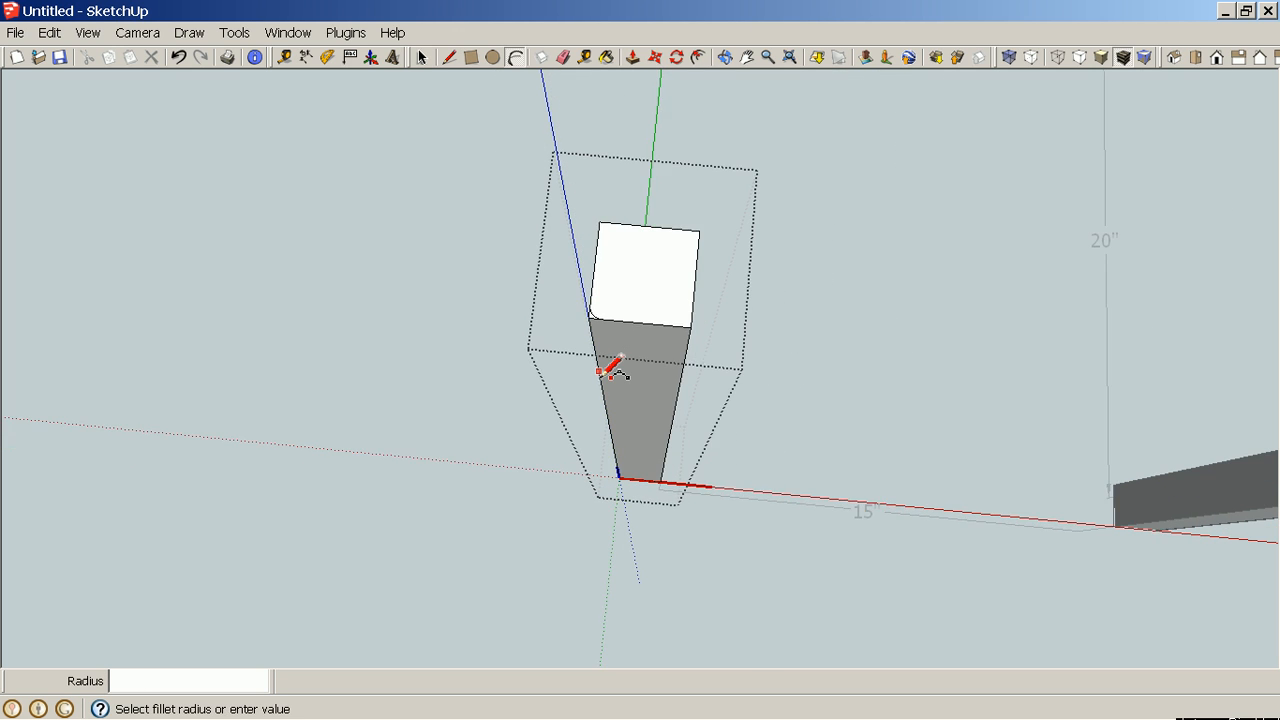
scroll(610, 368, "down", 2)
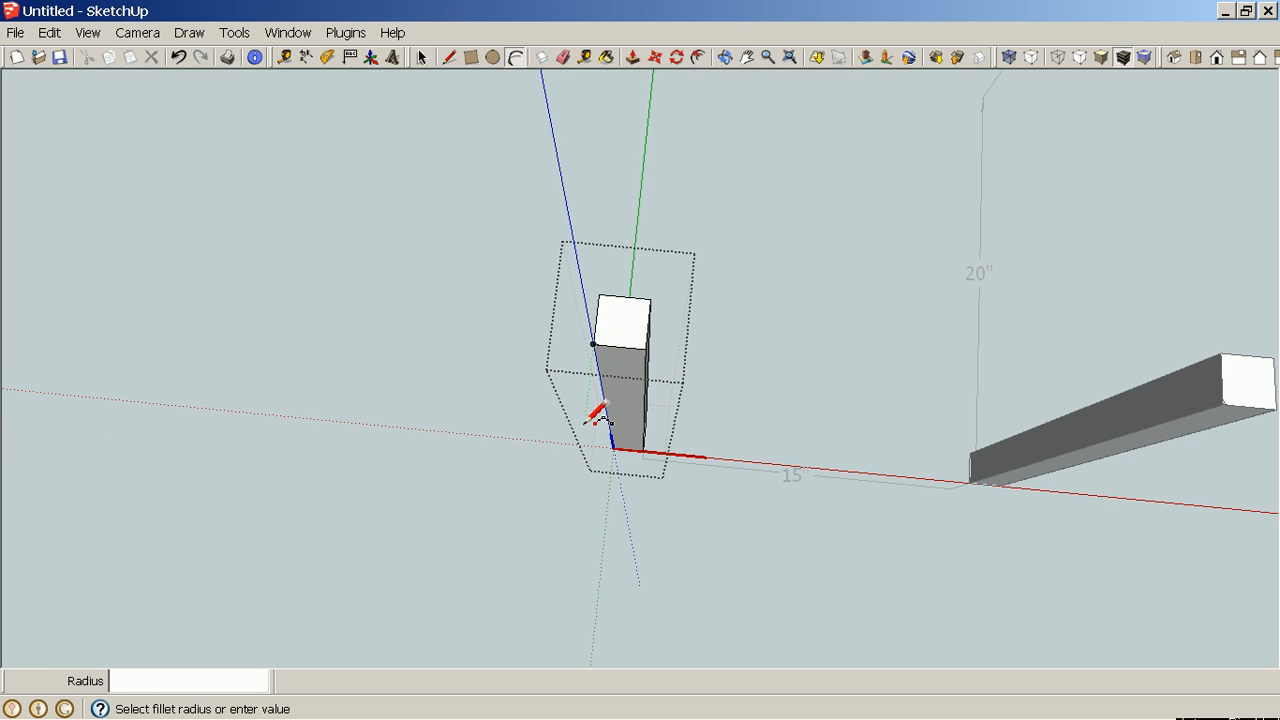
middle_click_drag(586, 414, 1069, 223)
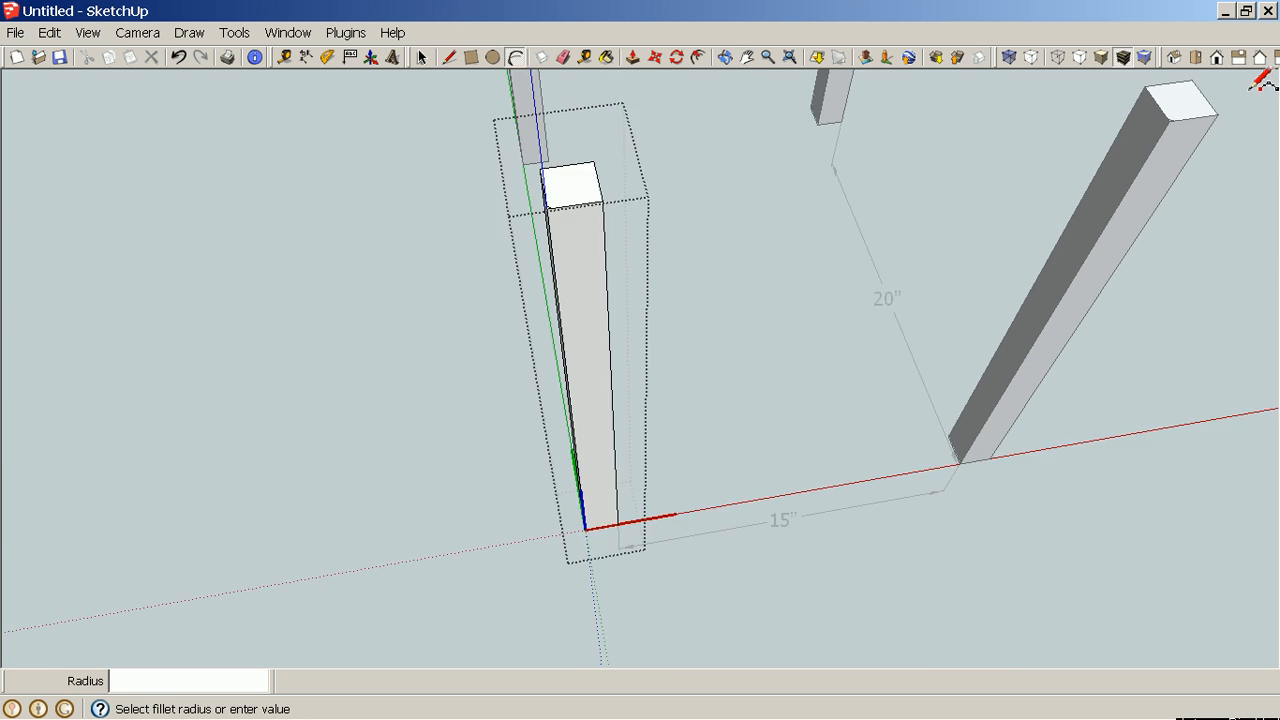
scroll(1200, 100, "up", 8)
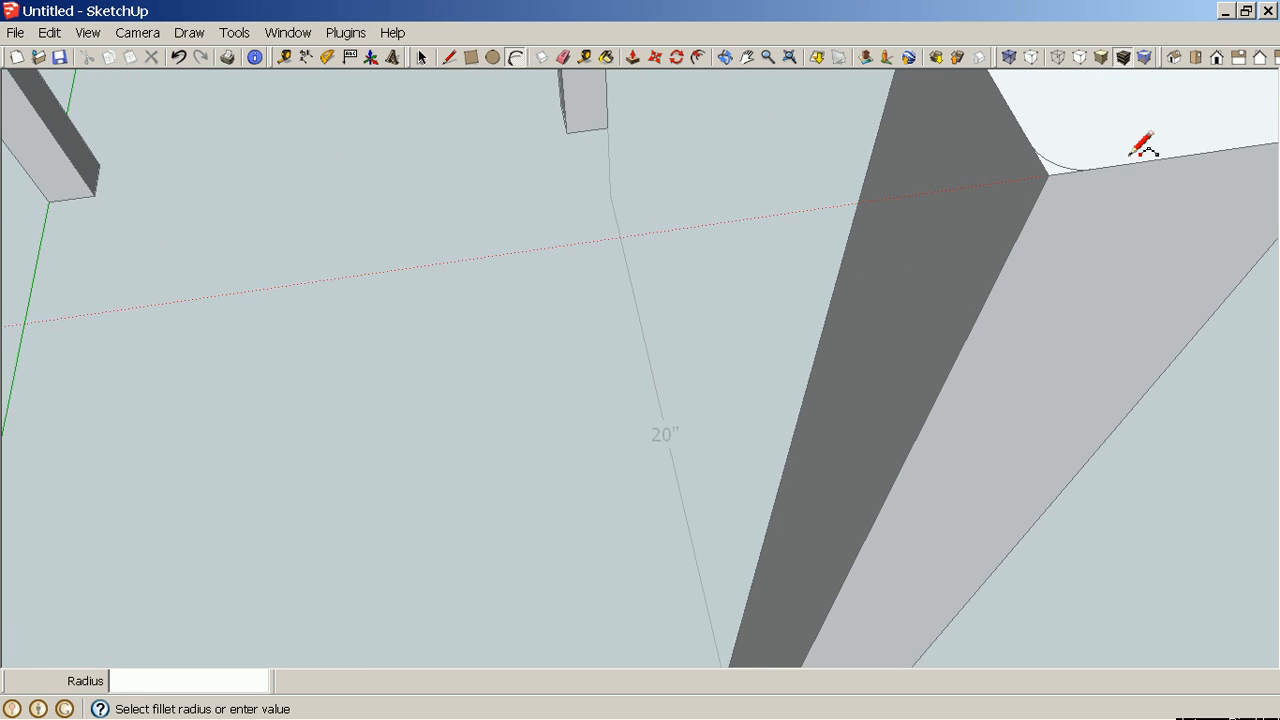
scroll(1143, 145, "up", 1)
scroll(1043, 178, "down", 10)
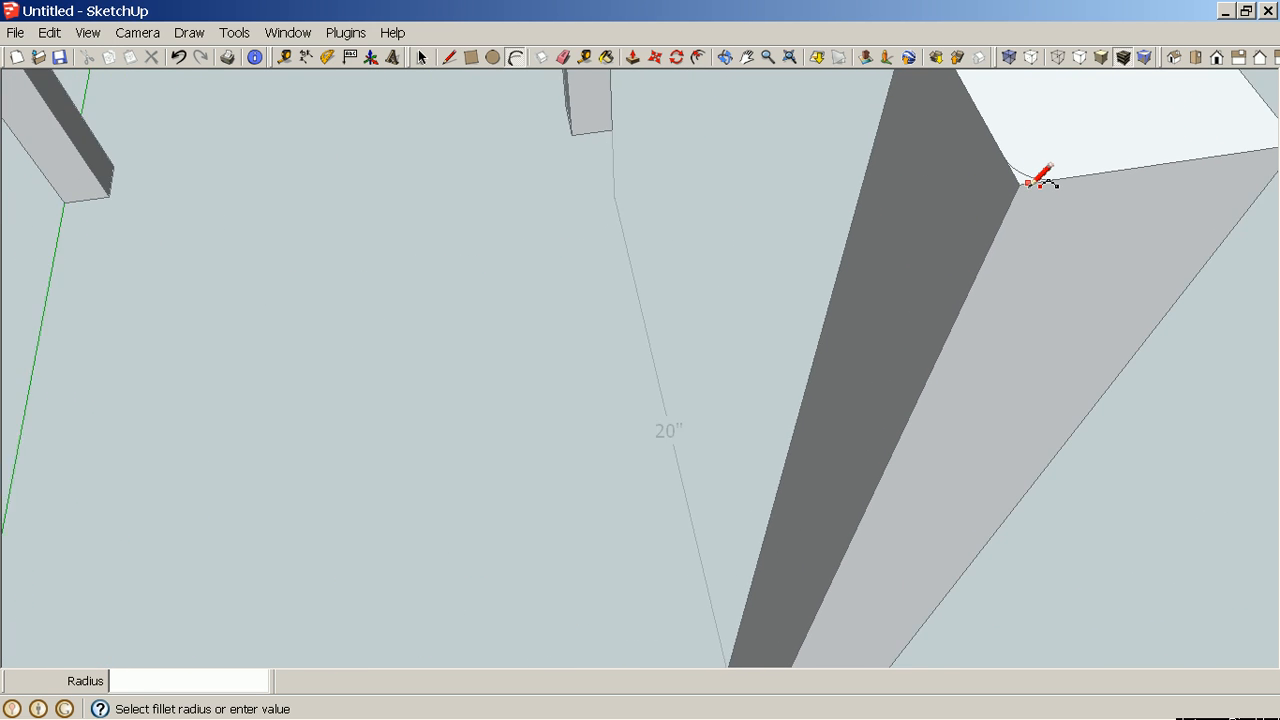
scroll(1043, 178, "down", 4)
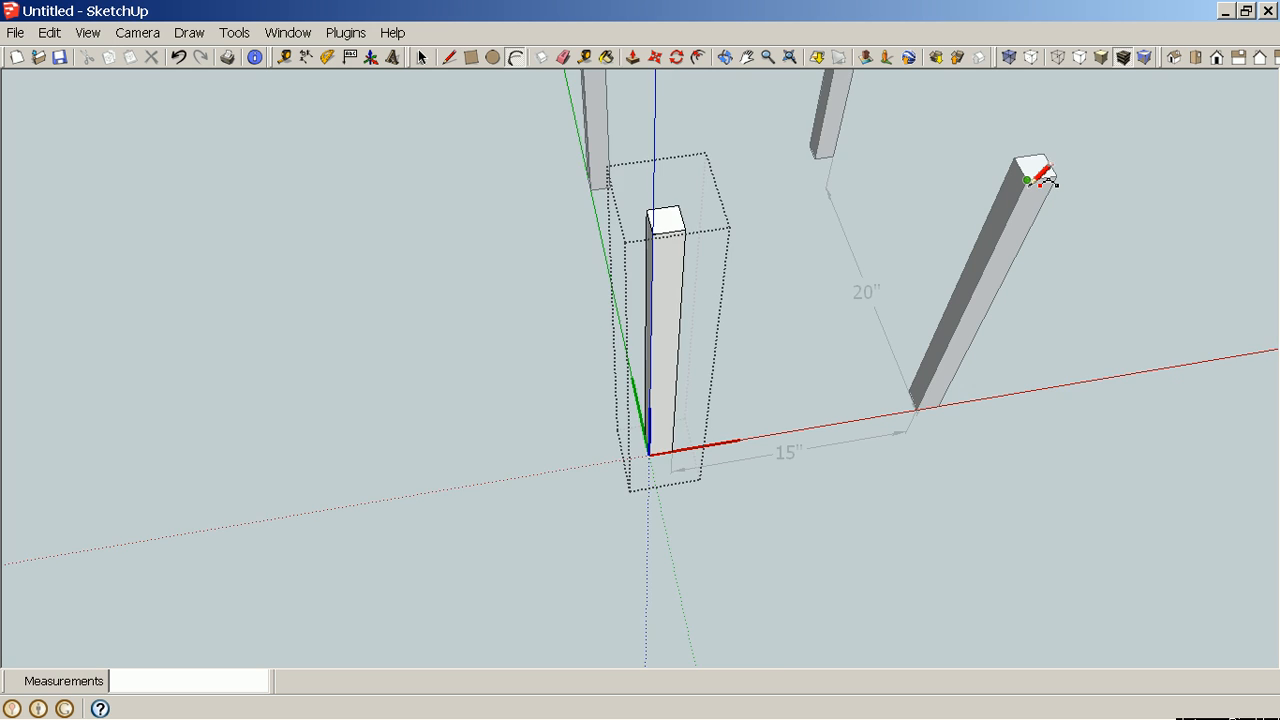
scroll(749, 243, "up", 6)
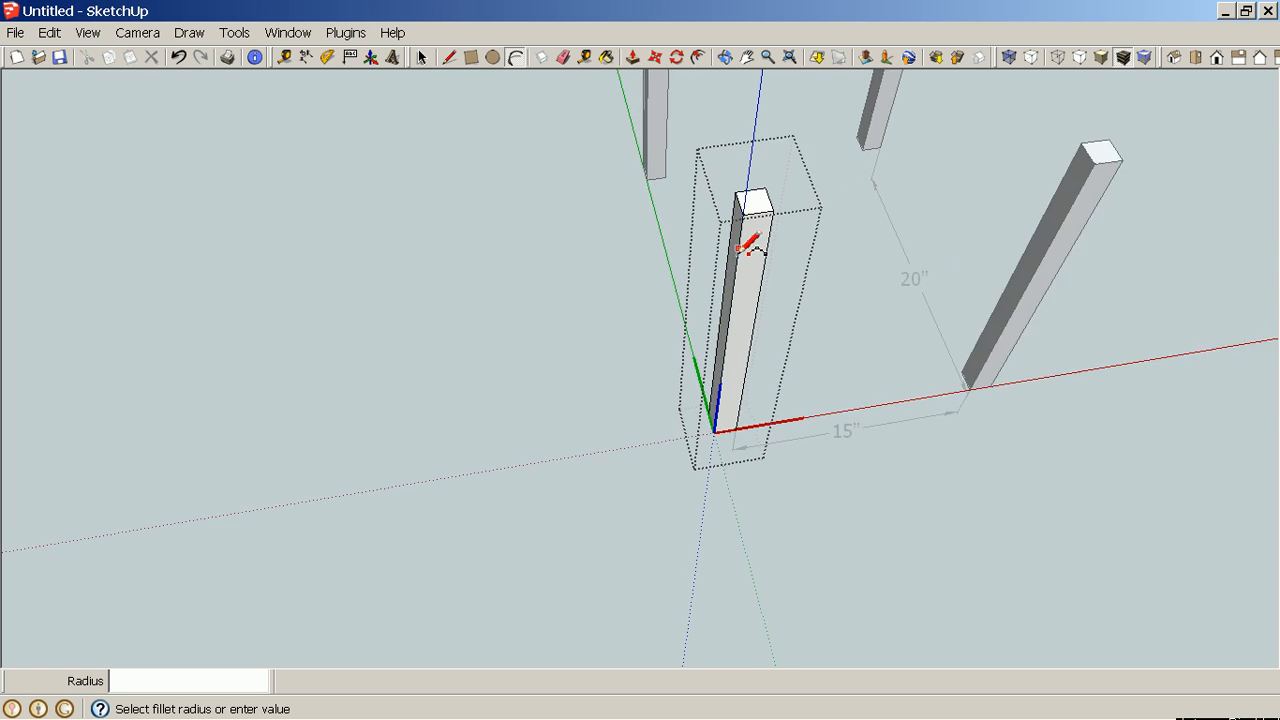
scroll(780, 162, "down", 3)
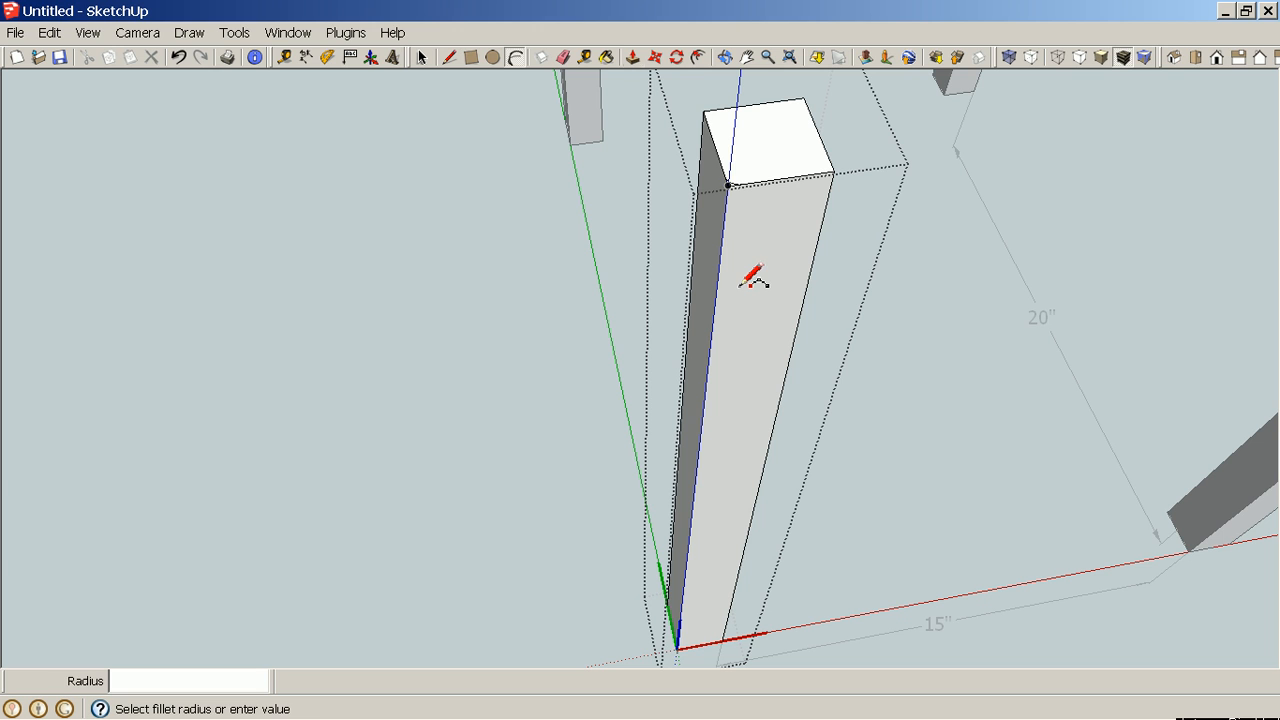
key("p")
scroll(742, 210, "up", 3)
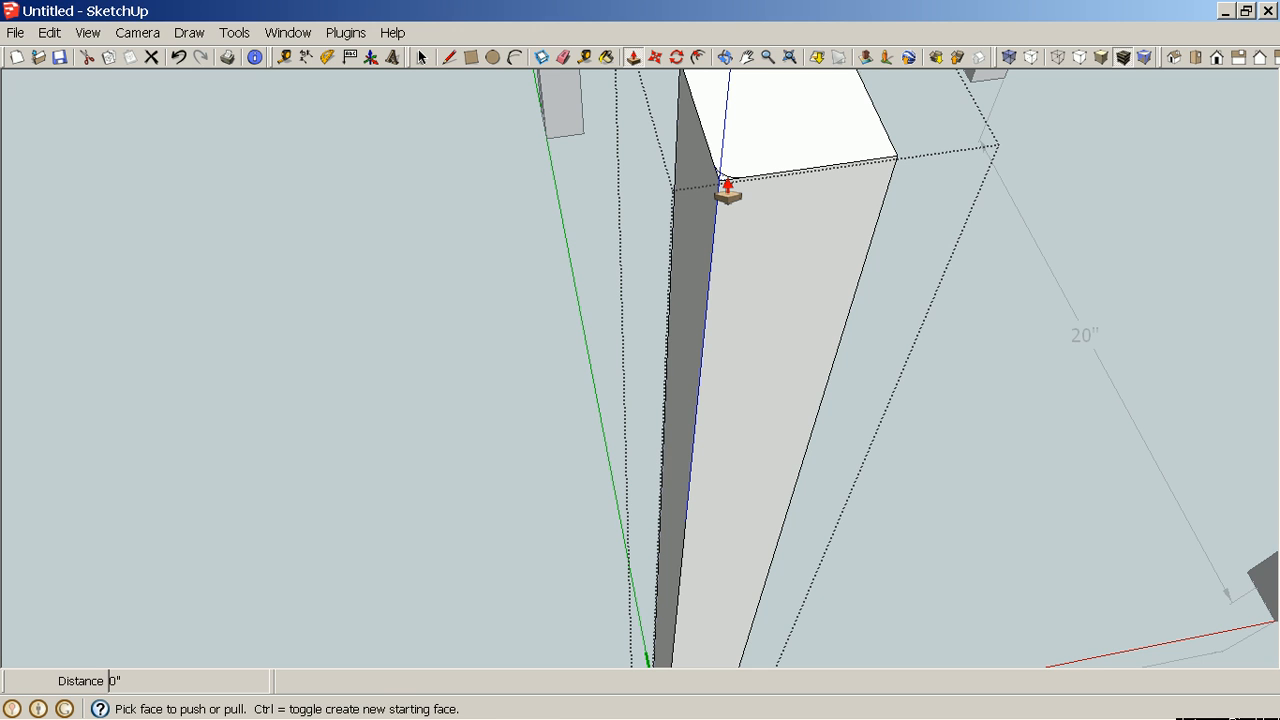
left_click_drag(727, 190, 698, 651)
scroll(717, 515, "down", 3)
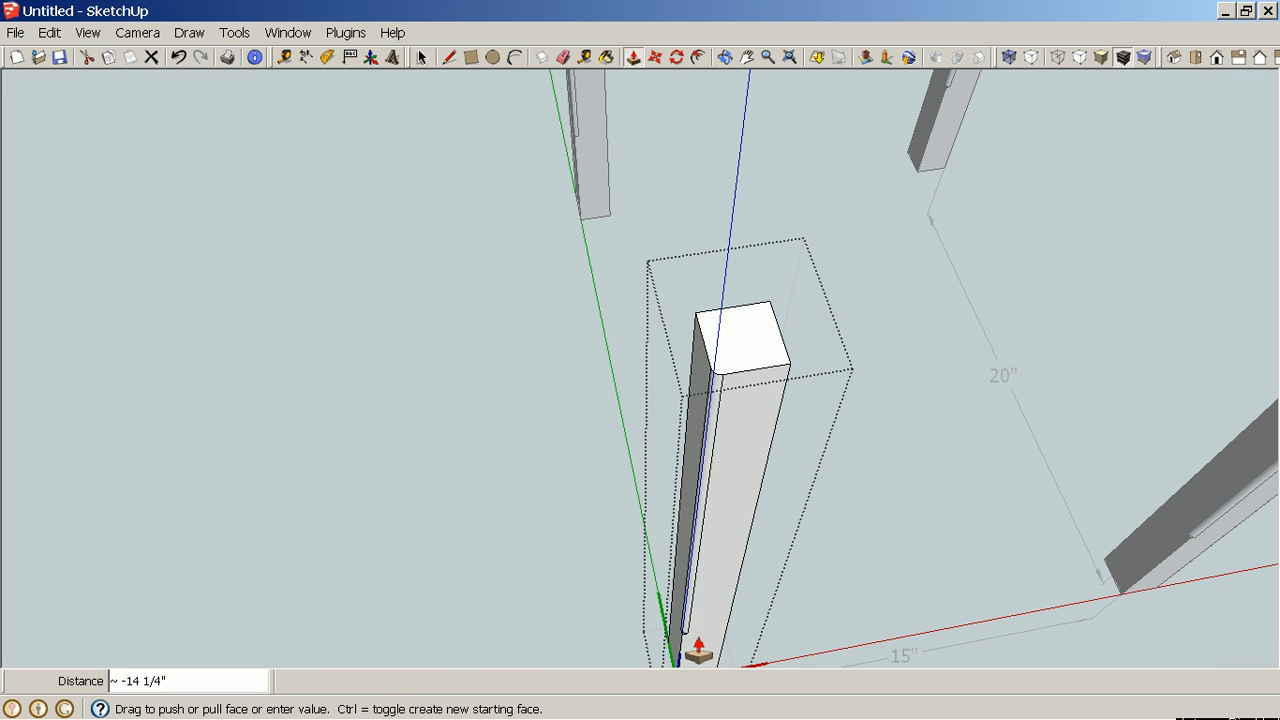
middle_click_drag(698, 651, 700, 434, "shift")
left_click_drag(700, 434, 688, 518)
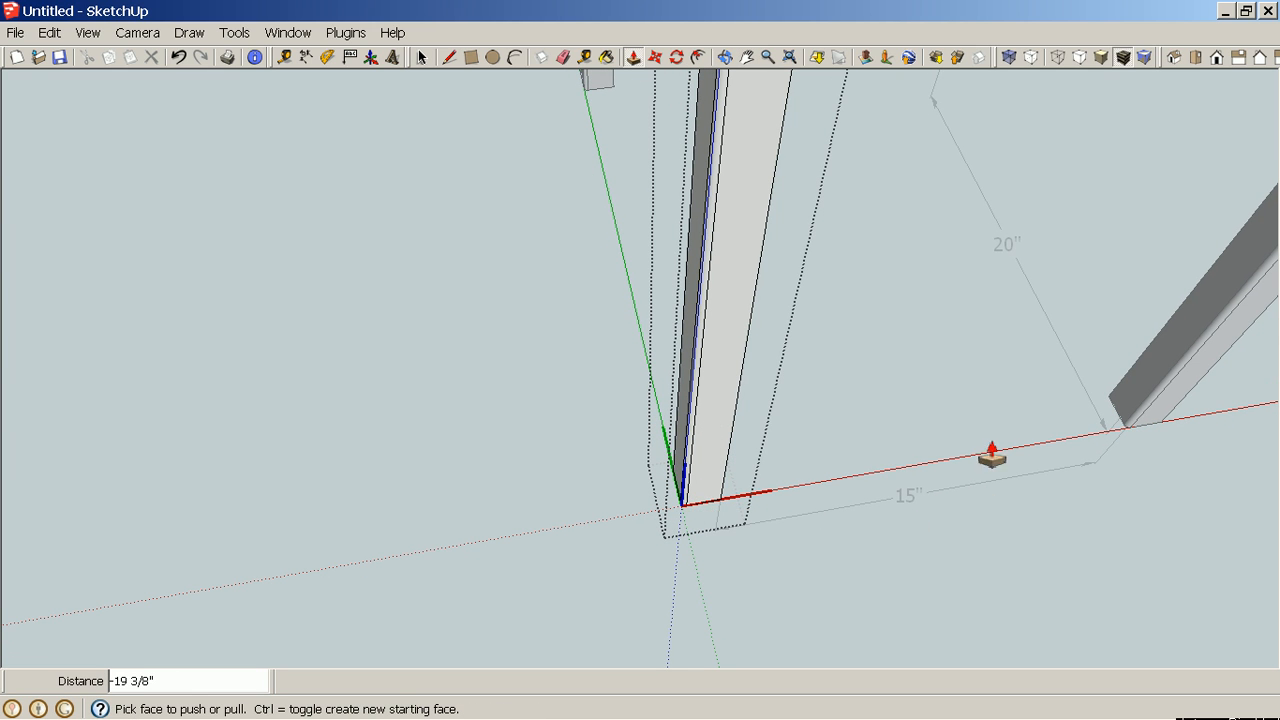
Inspect the rounded corner edge on the legs from several angles.
middle_click_drag(993, 440, 612, 403, "shift")
left_click_drag(534, 175, 728, 438)
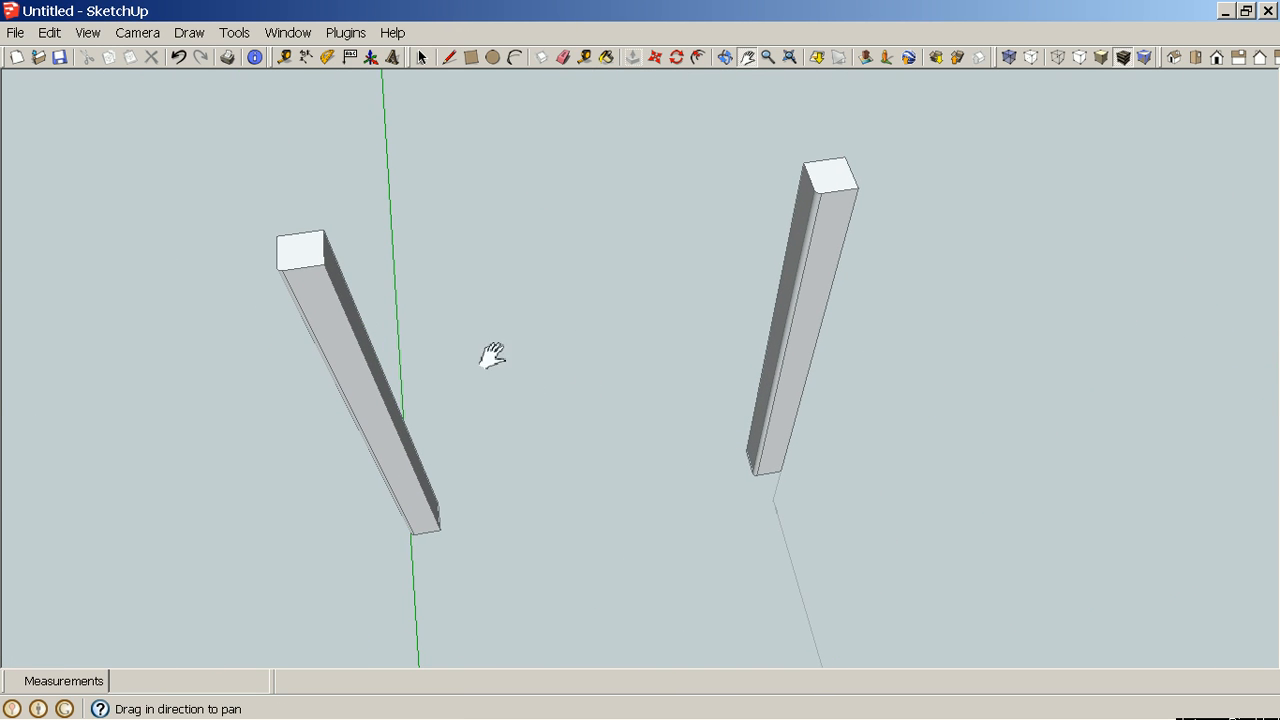
scroll(249, 263, "up", 2)
scroll(257, 274, "up", 6)
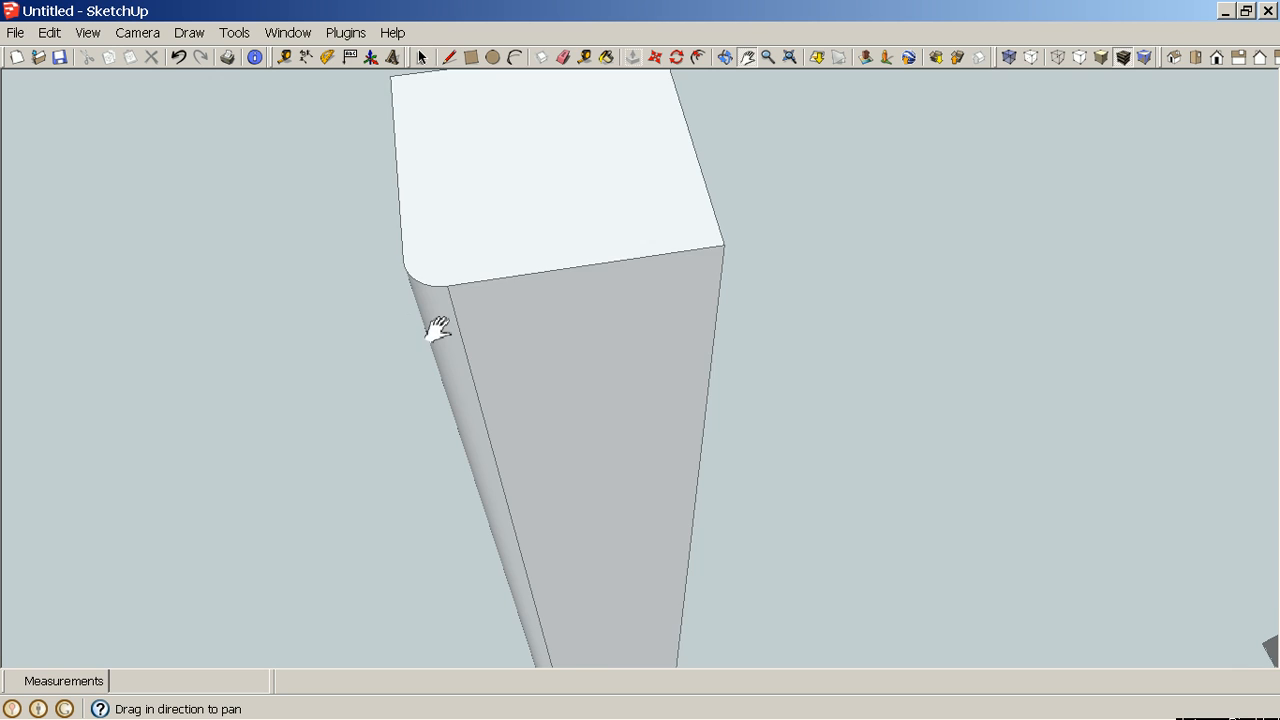
scroll(452, 330, "down", 2)
scroll(886, 351, "down", 4)
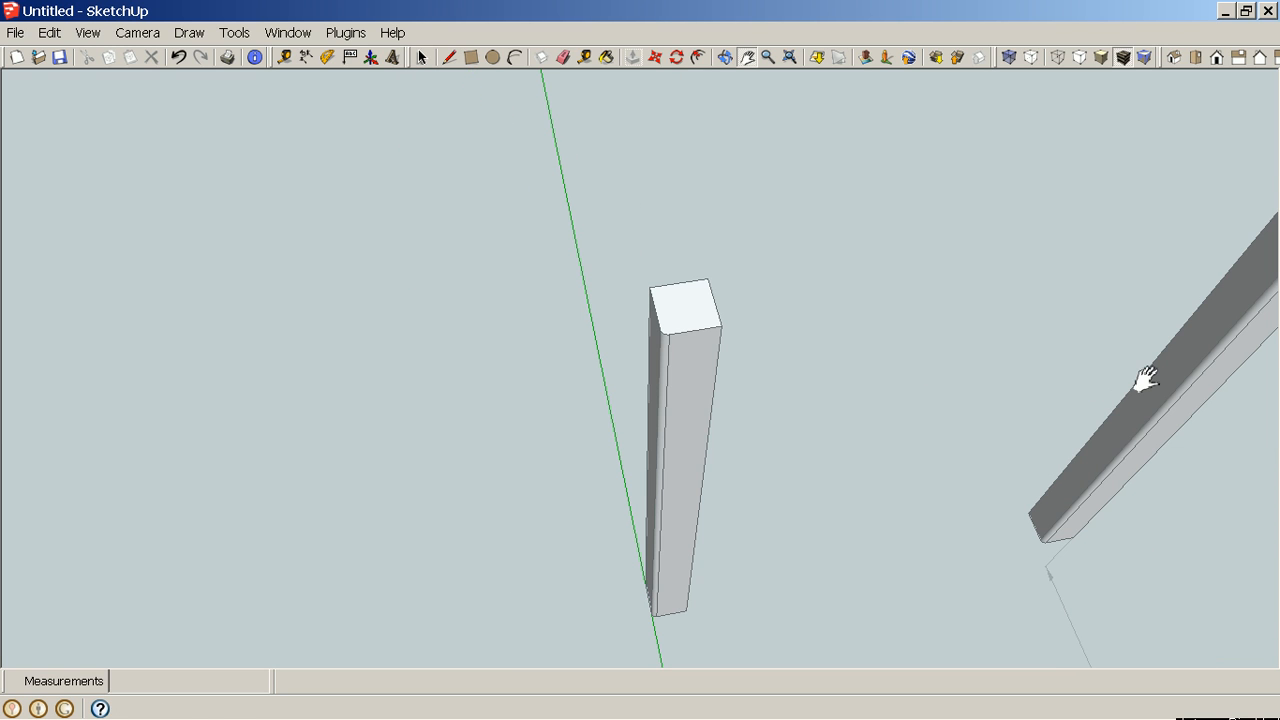
scroll(1093, 380, "up", 1)
left_click_drag(1093, 380, 749, 443)
scroll(831, 334, "up", 6)
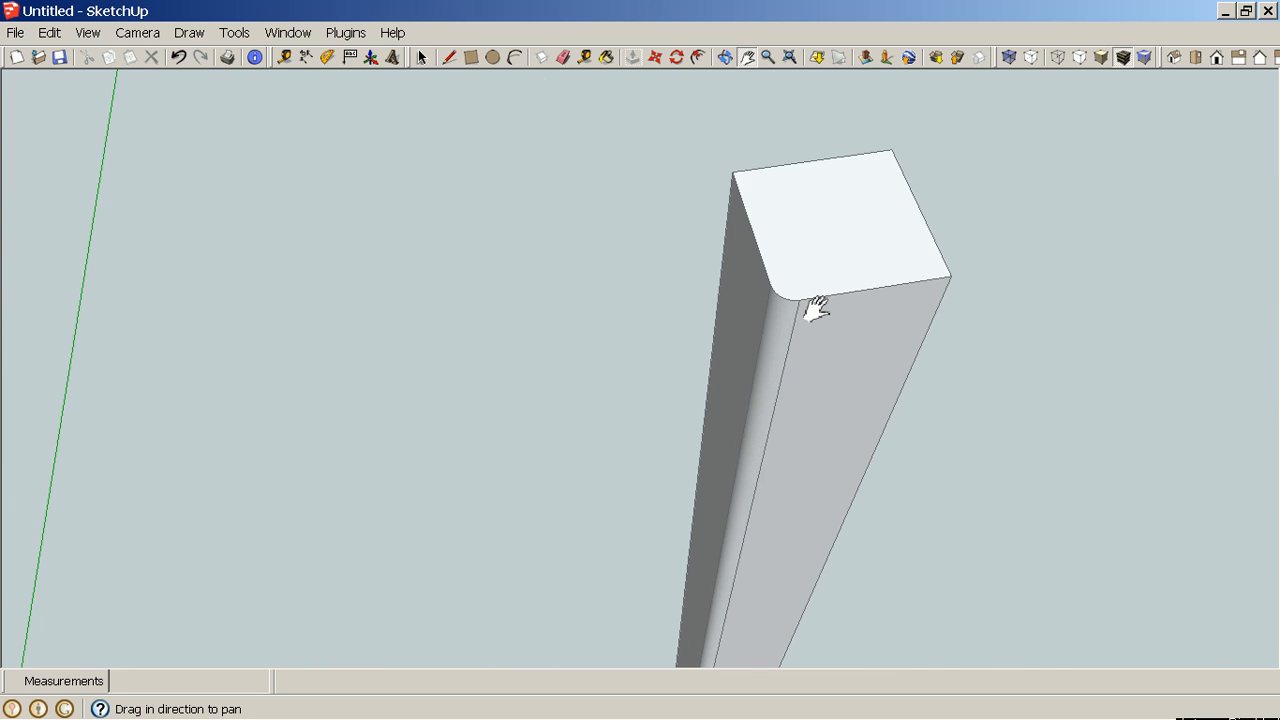
scroll(815, 308, "down", 8)
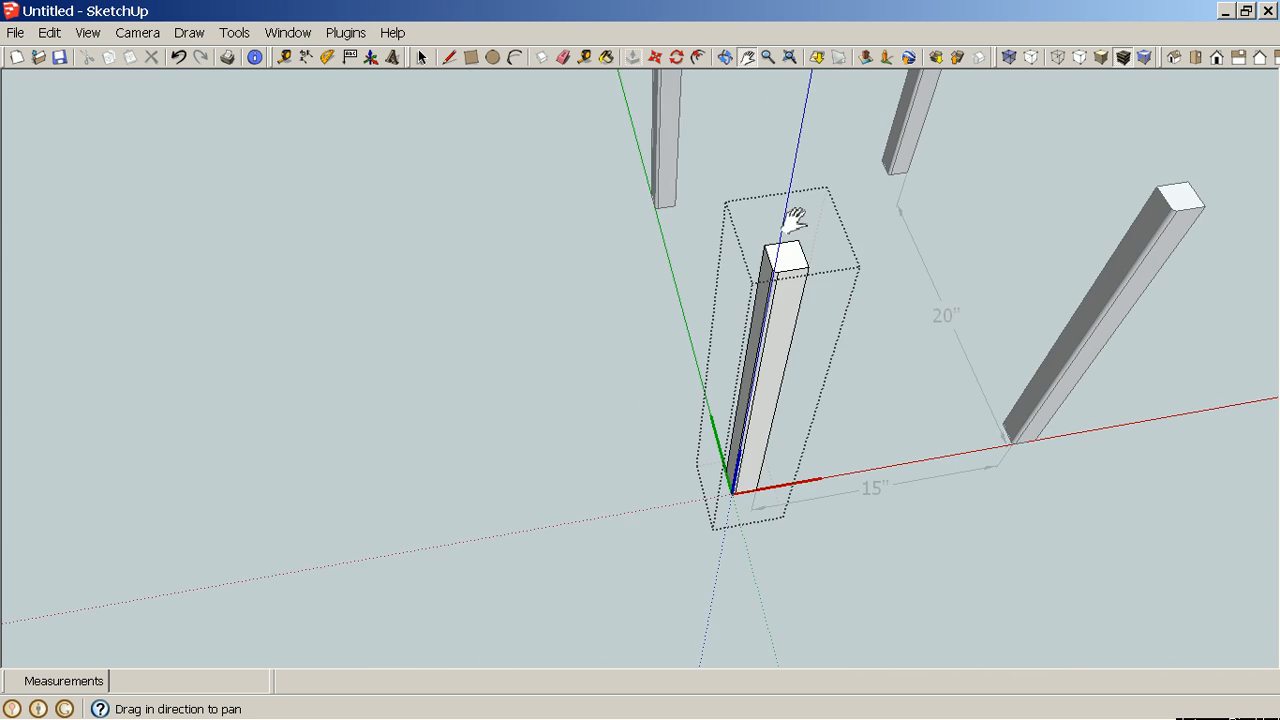
mouse_move(795, 220)
left_mouse_down()
mouse_move(646, 271)
mouse_move(578, 363)
mouse_move(632, 343)
left_mouse_up()
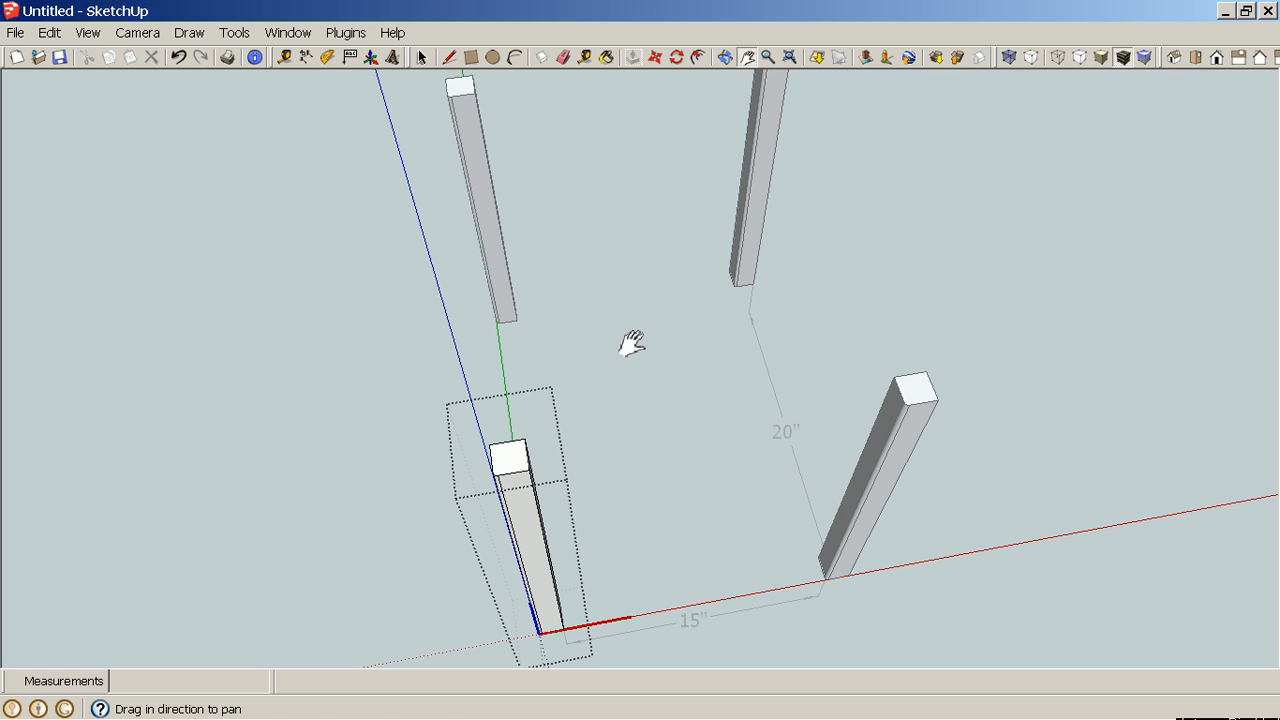
Undo the last operation and close the leg component.
key("ctrl+z")
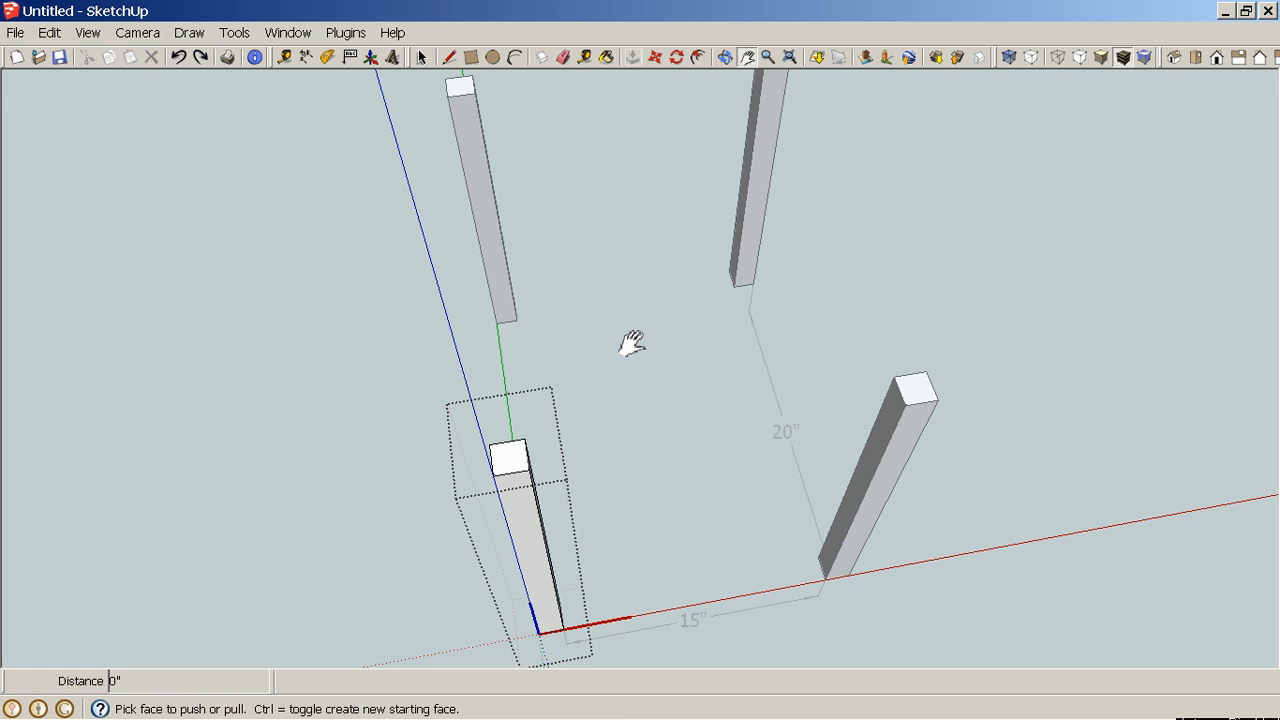
key("space")
right_click(316, 312)
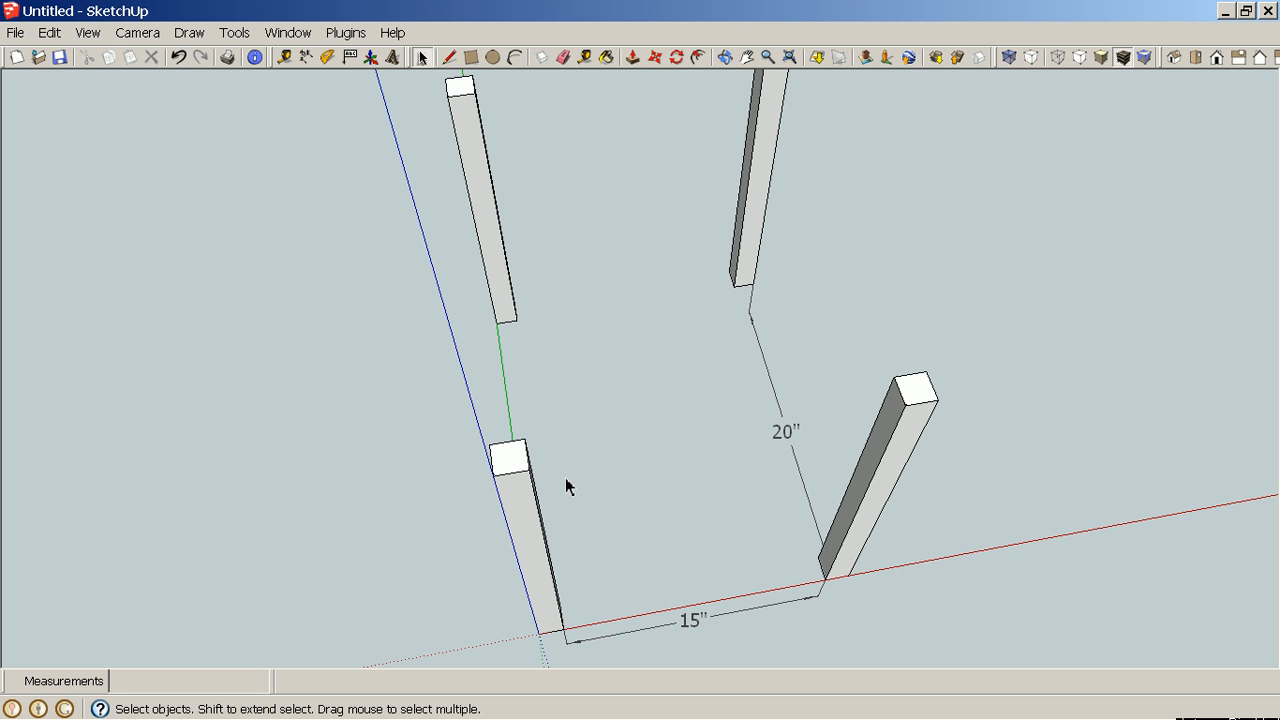
Examine all four legs together.
middle_click_drag(1168, 623, 1023, 514)
middle_click_drag(720, 536, 877, 400)
middle_click_drag(1011, 405, 868, 448)
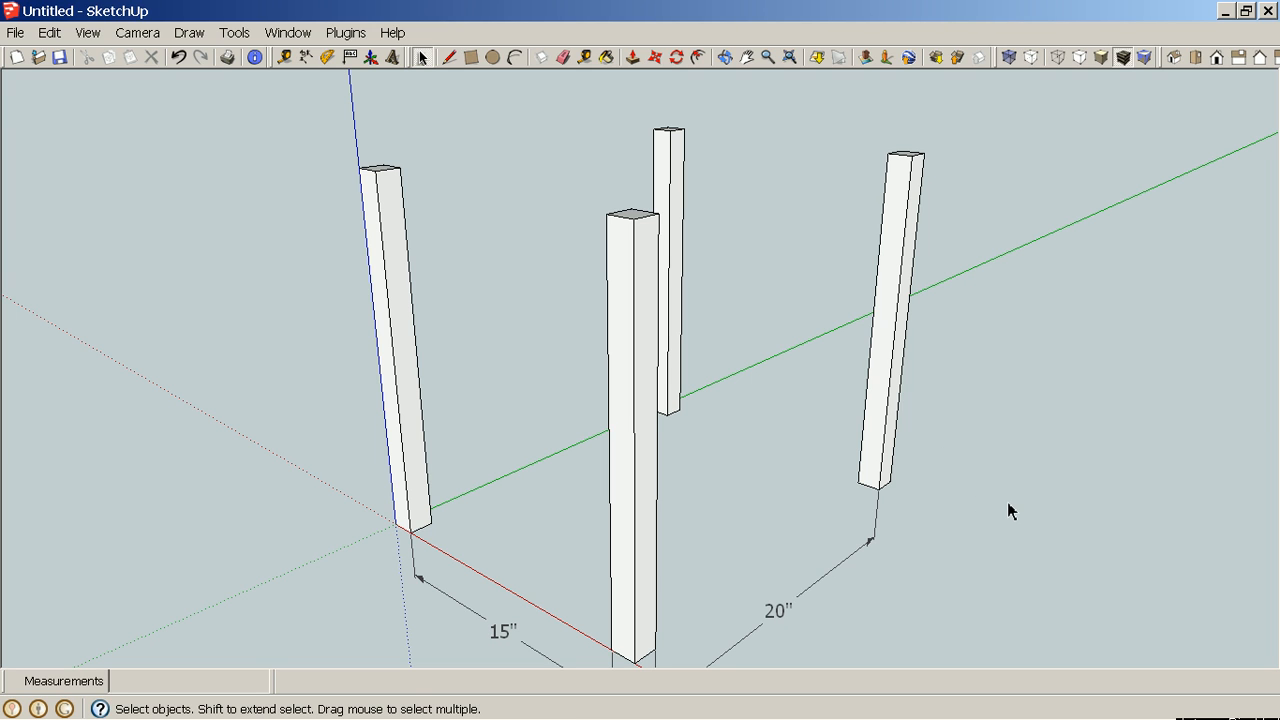
Open the leg component for editing and erase the rounded corner arc from its top face.
middle_click_drag(1064, 397, 528, 472)
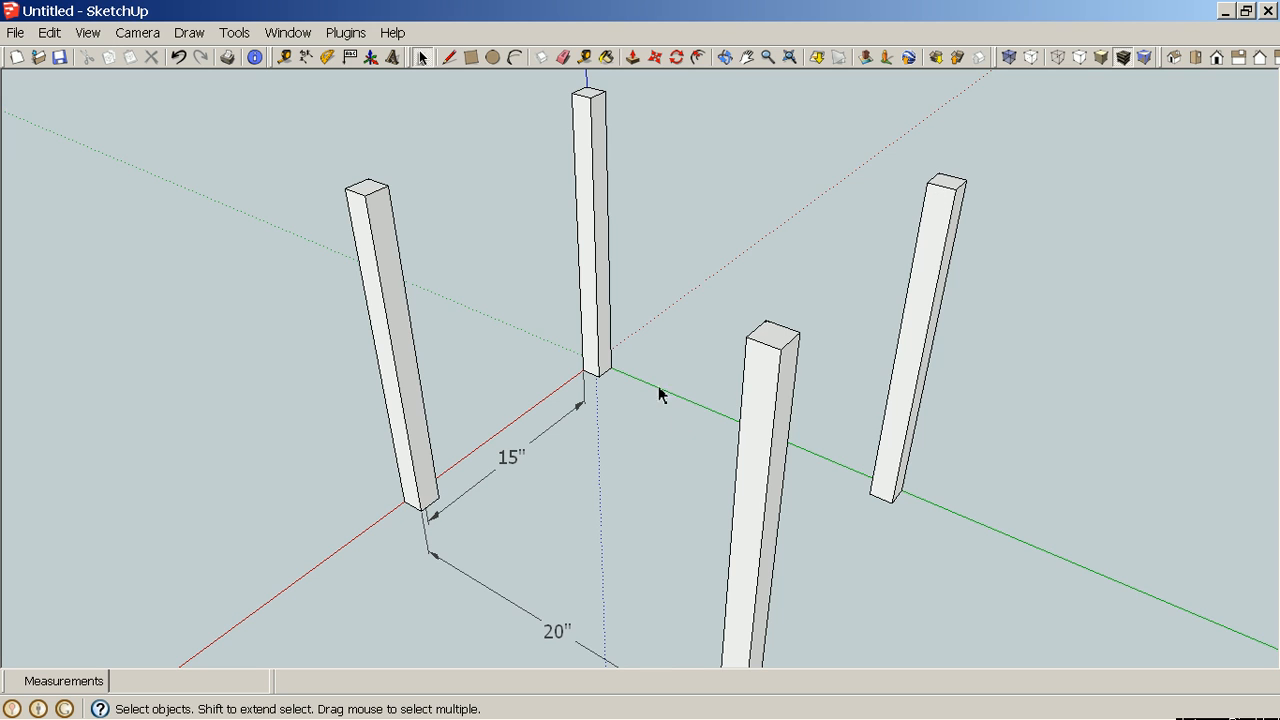
middle_click_drag(660, 391, 916, 456)
scroll(919, 425, "up", 4)
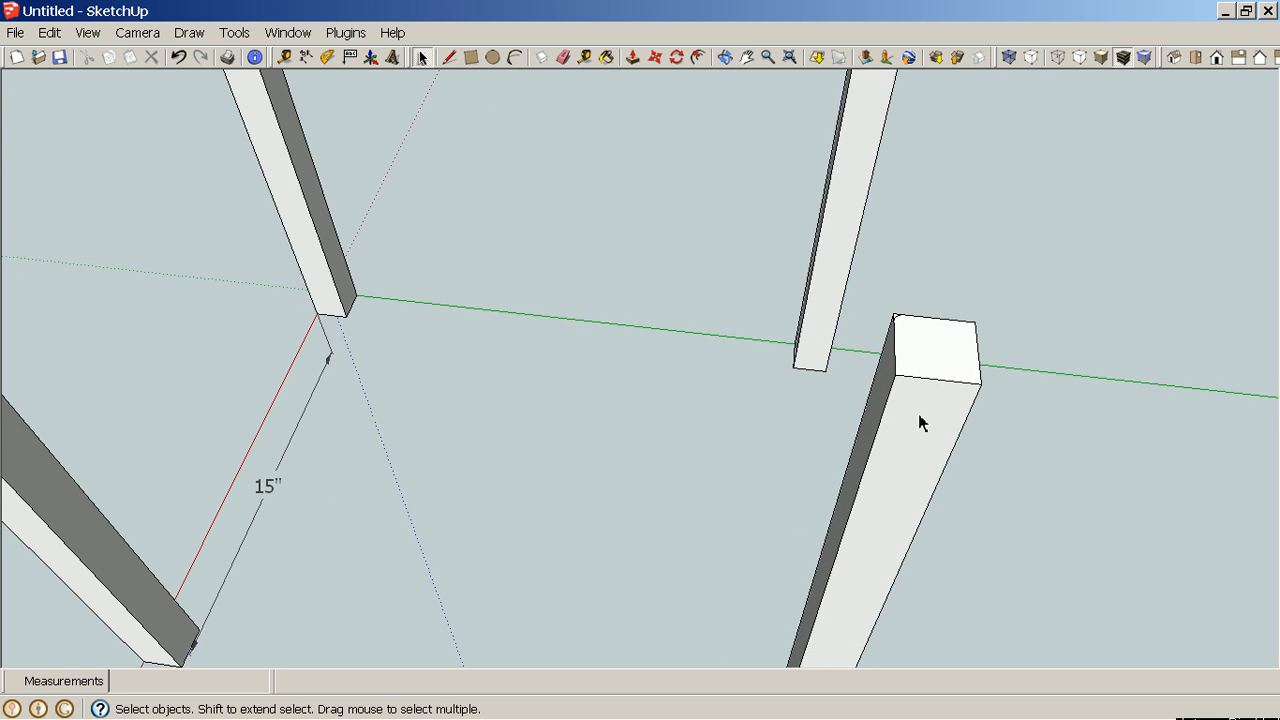
scroll(914, 417, "down", 5)
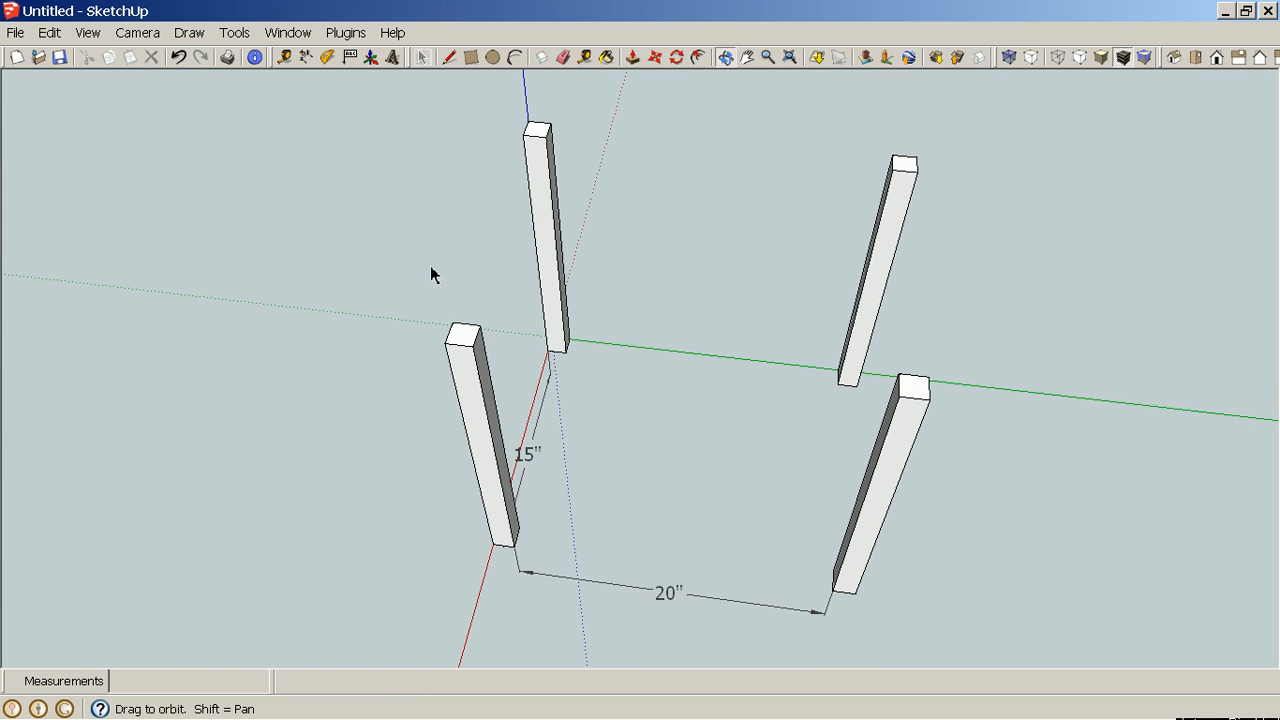
middle_click_drag(431, 274, 459, 400)
scroll(490, 388, "up", 3)
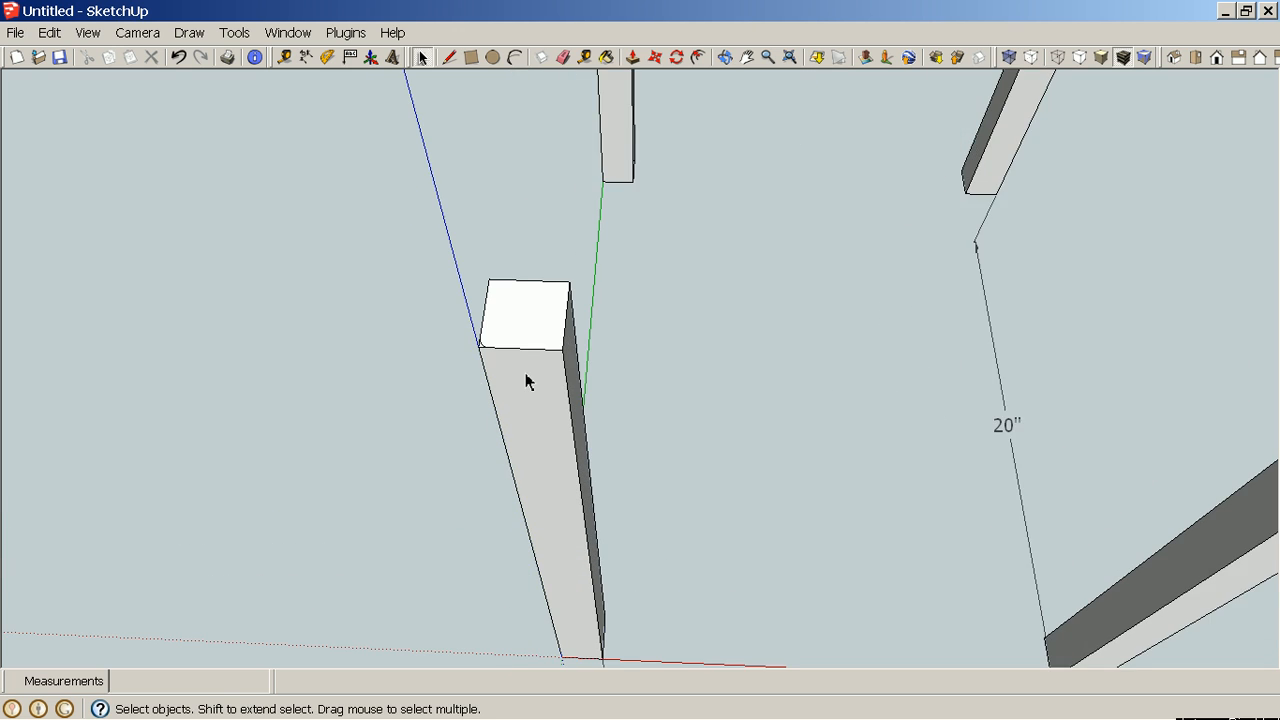
double_click(527, 378)
scroll(515, 371, "up", 6)
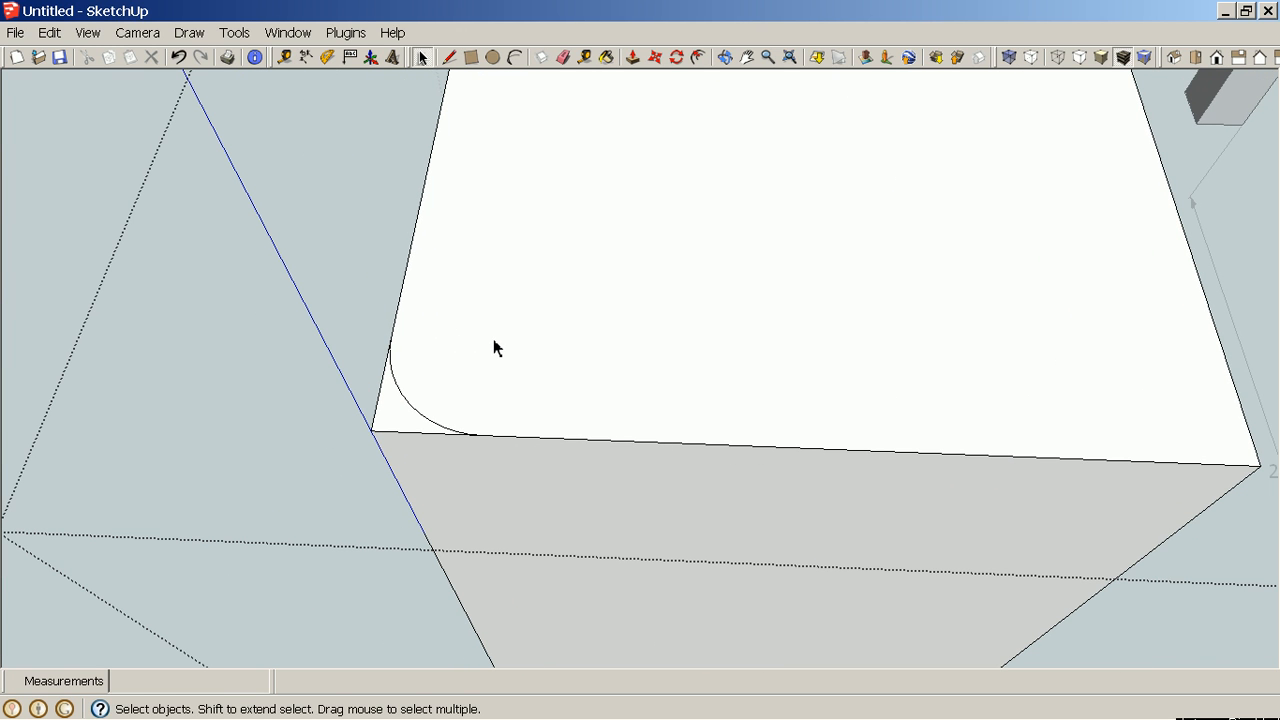
key("e")
left_click(410, 404)
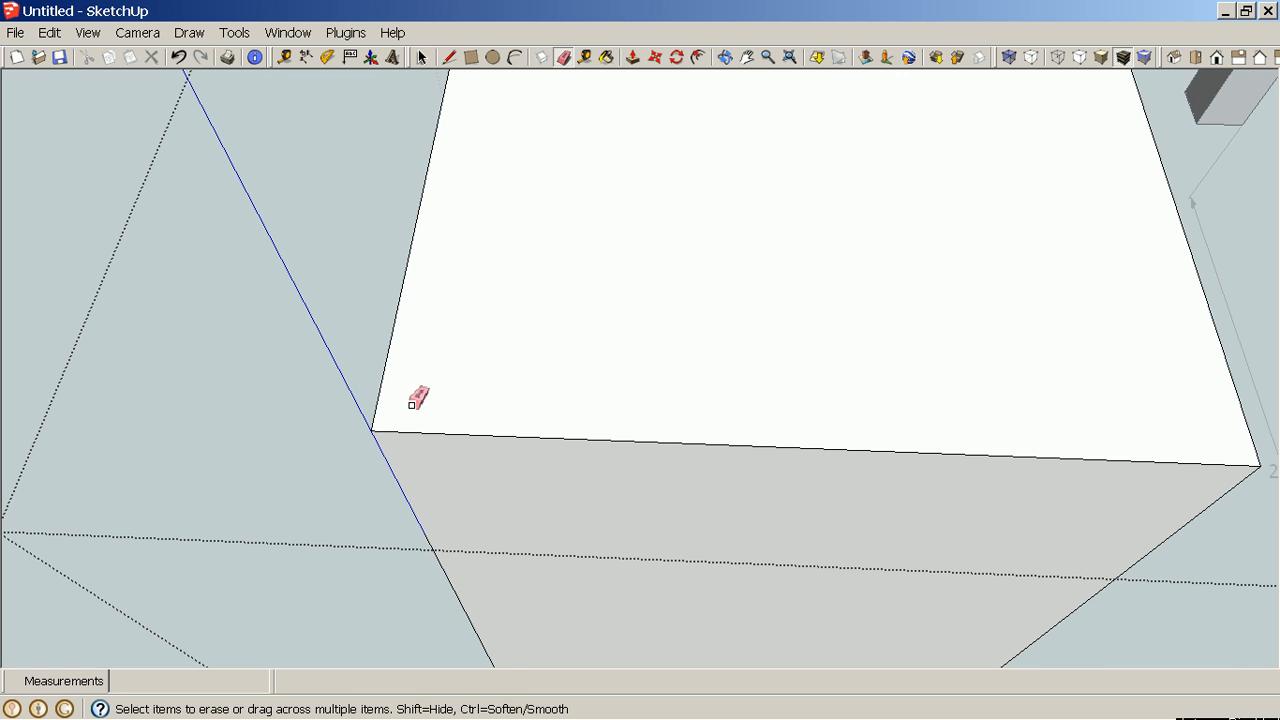
Close the leg component.
scroll(417, 398, "down", 6)
scroll(450, 393, "down", 5)
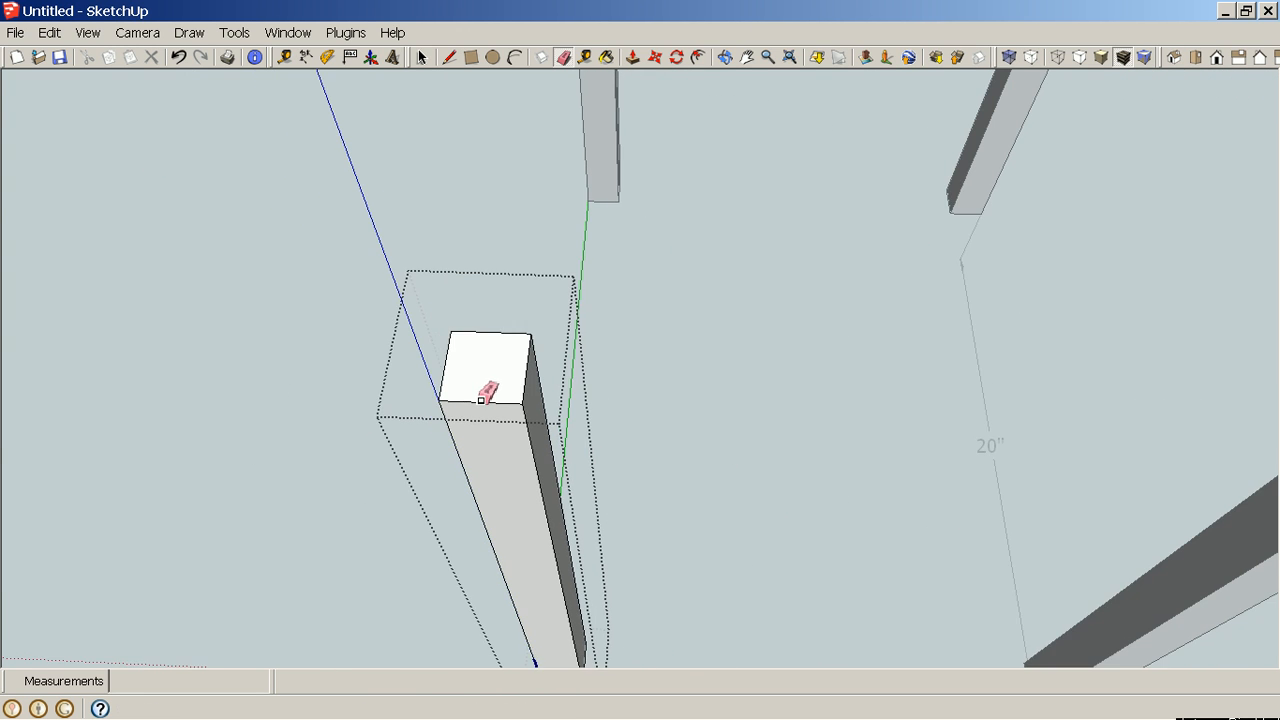
scroll(1117, 420, "up", 3)
scroll(1188, 426, "down", 2)
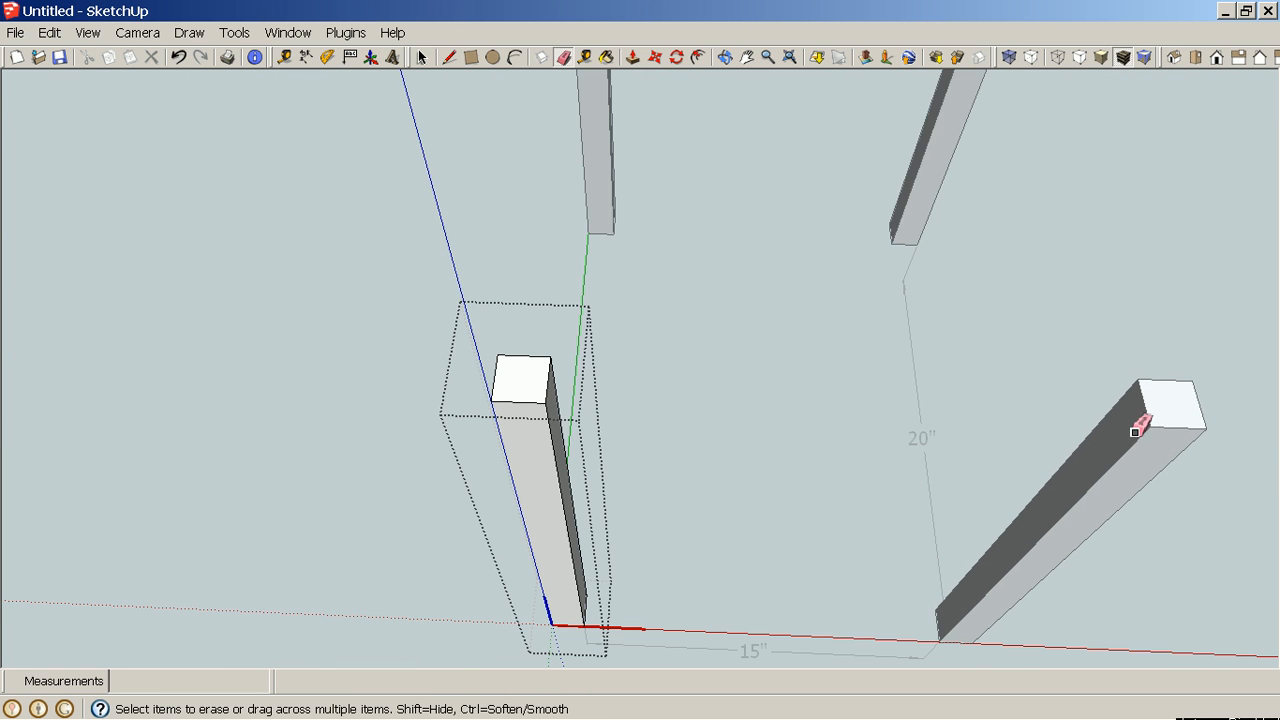
right_click(341, 372)
left_click(362, 384)
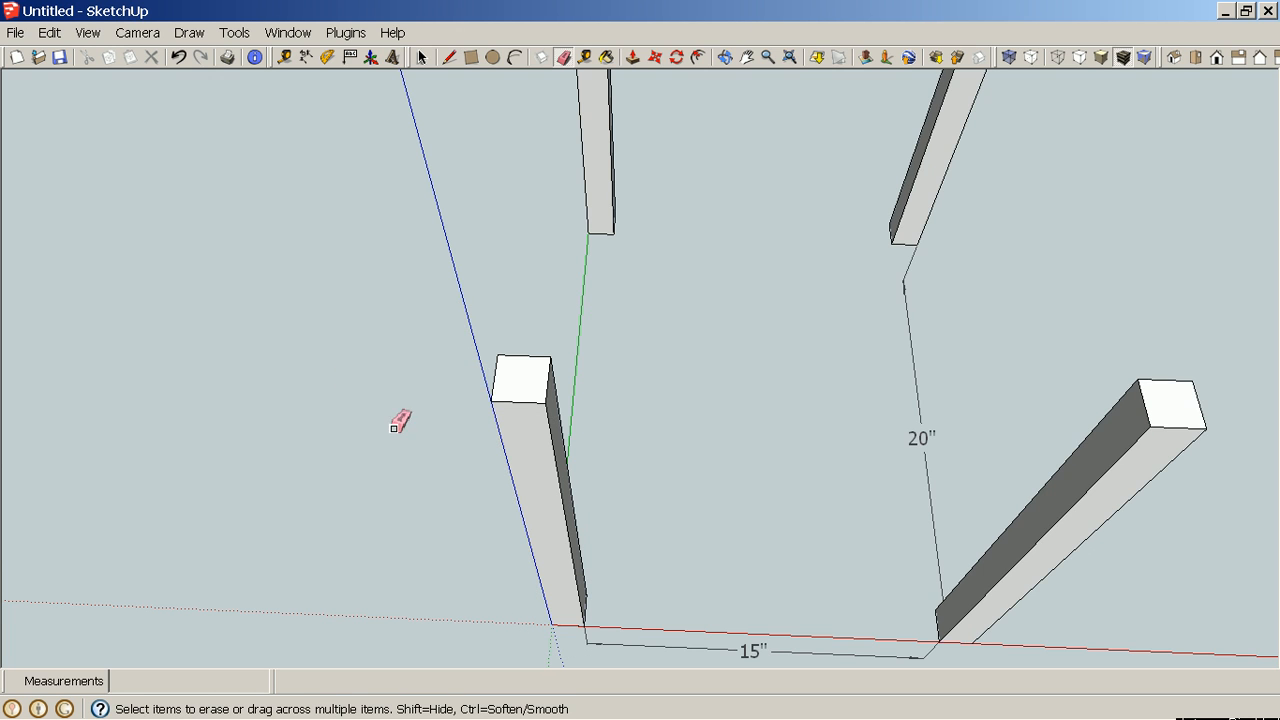
Examine the four legs from several viewpoints.
middle_click_drag(400, 417, 540, 412)
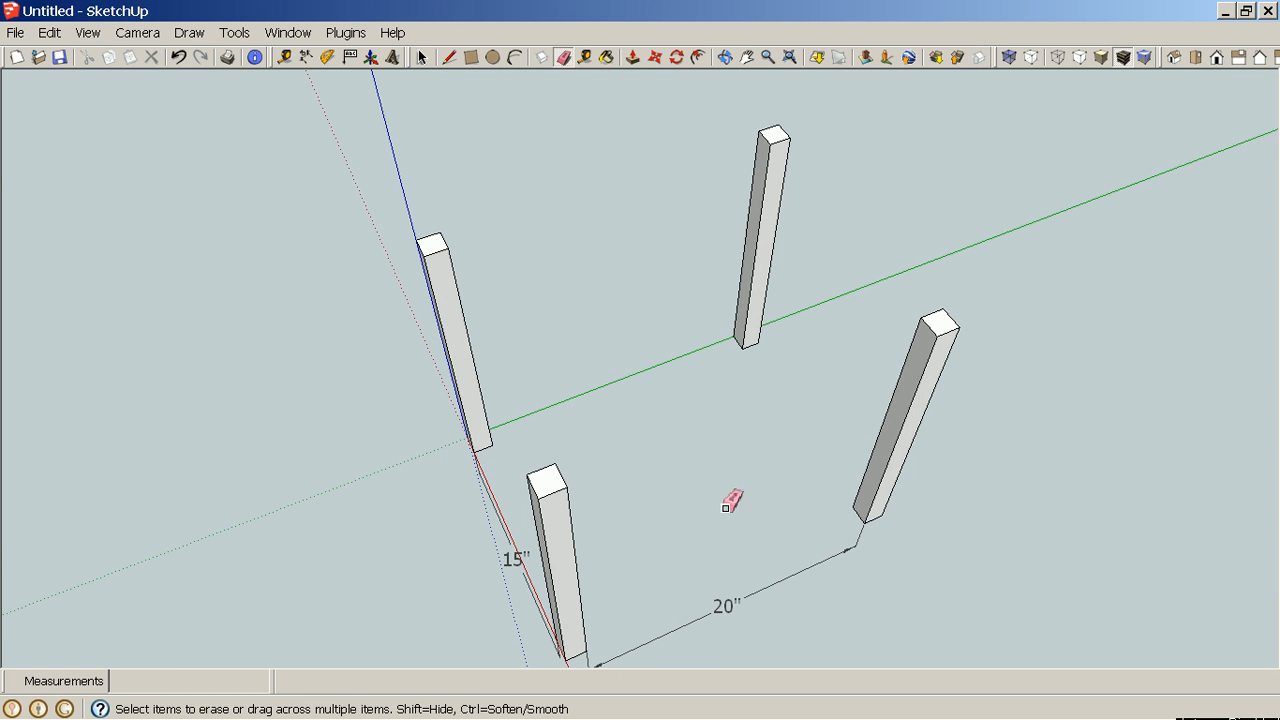
mouse_move(731, 500)
middle_mouse_down()
mouse_move(771, 383)
mouse_move(577, 506)
mouse_move(666, 363)
mouse_move(806, 240)
middle_mouse_up()
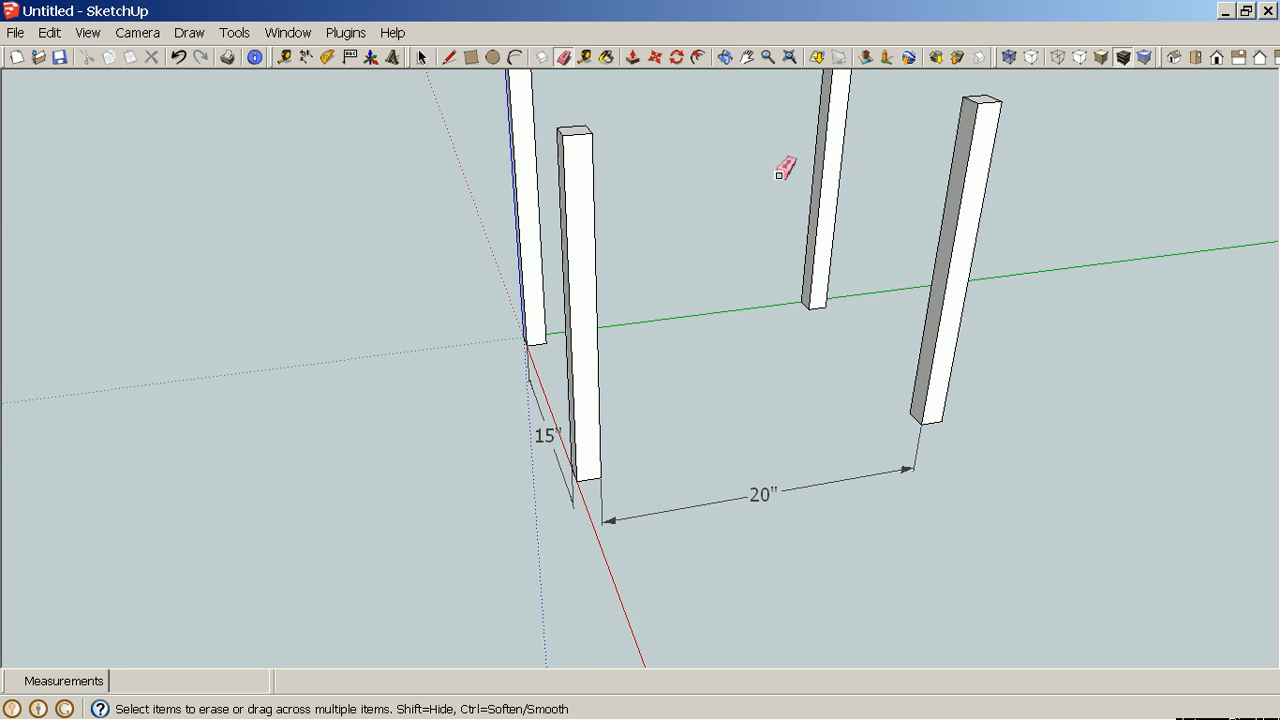
key("h")
left_click_drag(777, 178, 677, 391)
middle_click_drag(748, 460, 348, 418)
scroll(322, 320, "up", 6)
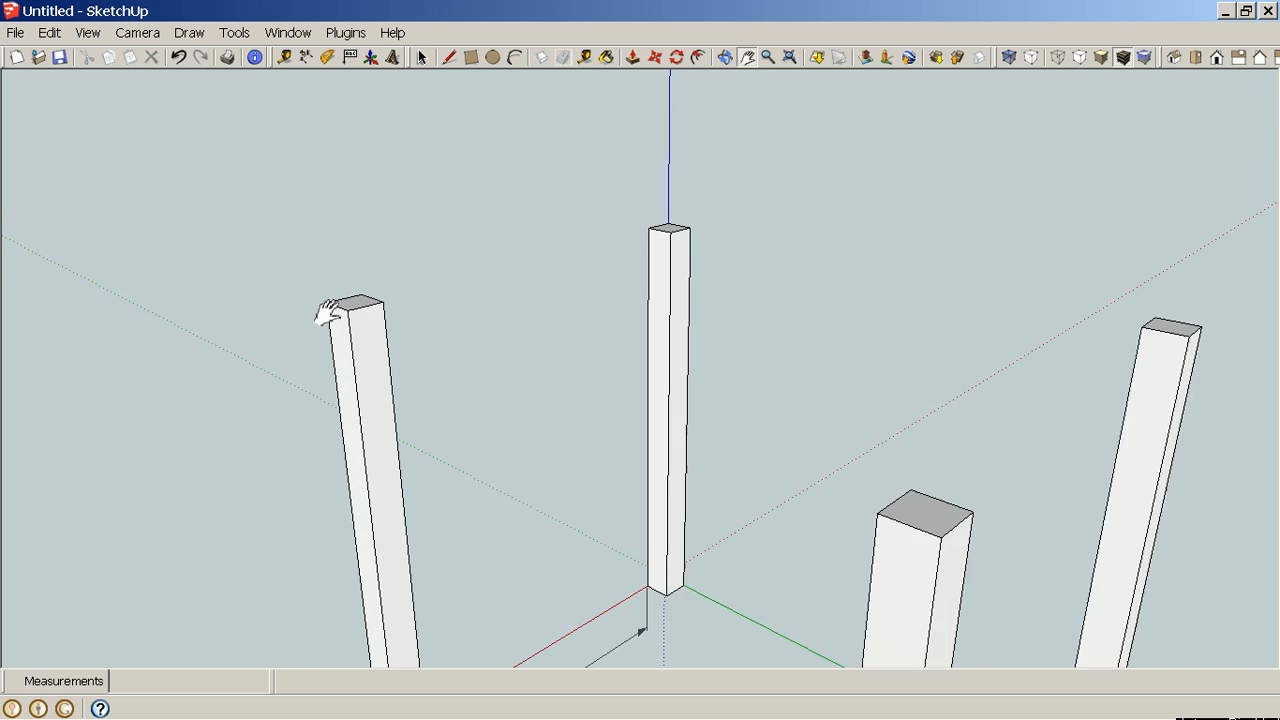
middle_click_drag(344, 405, 387, 395)
scroll(387, 394, "down", 5)
scroll(391, 395, "down", 2)
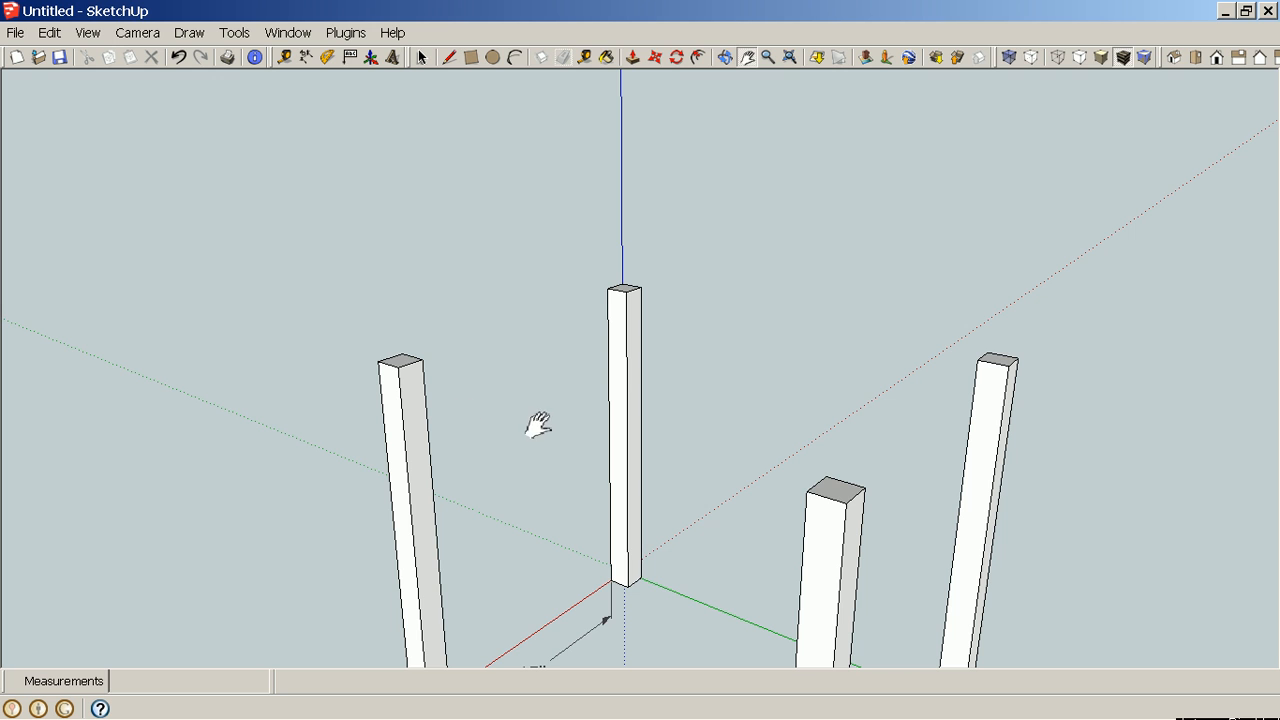
middle_click_drag(537, 426, 432, 414)
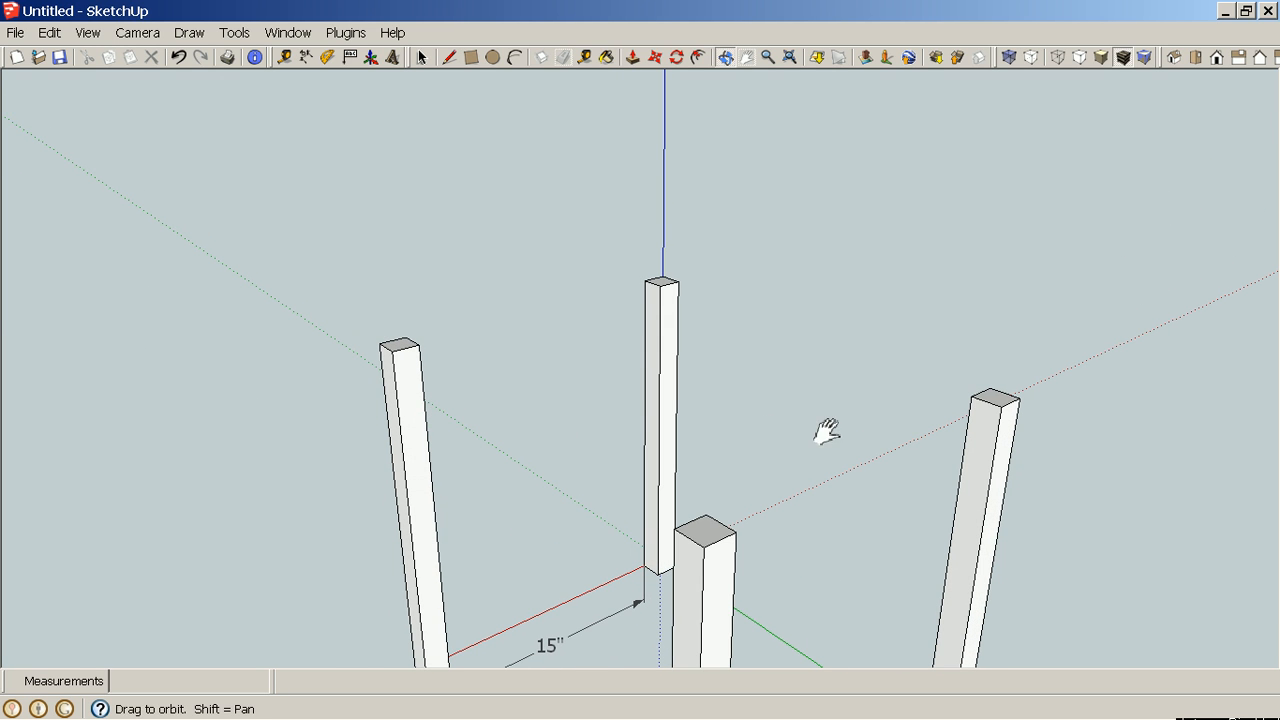
middle_click_drag(762, 432, 600, 434)
middle_click_drag(770, 465, 551, 463)
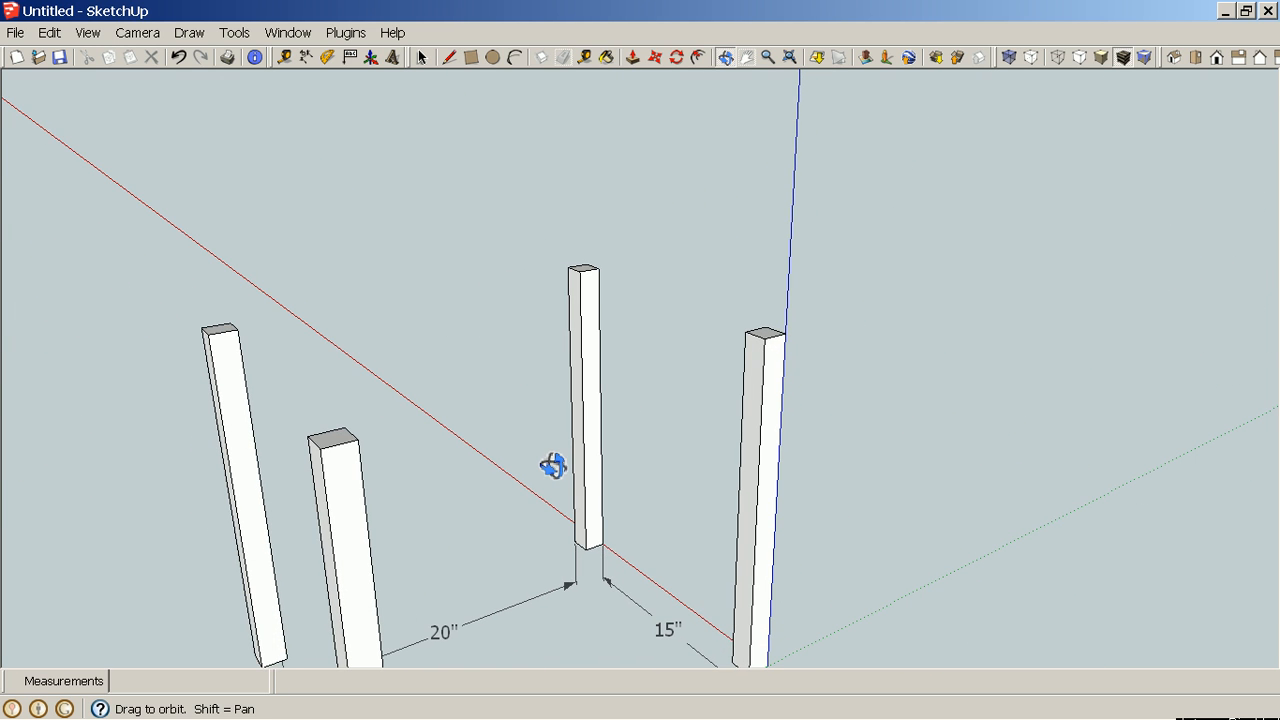
scroll(775, 350, "up", 5)
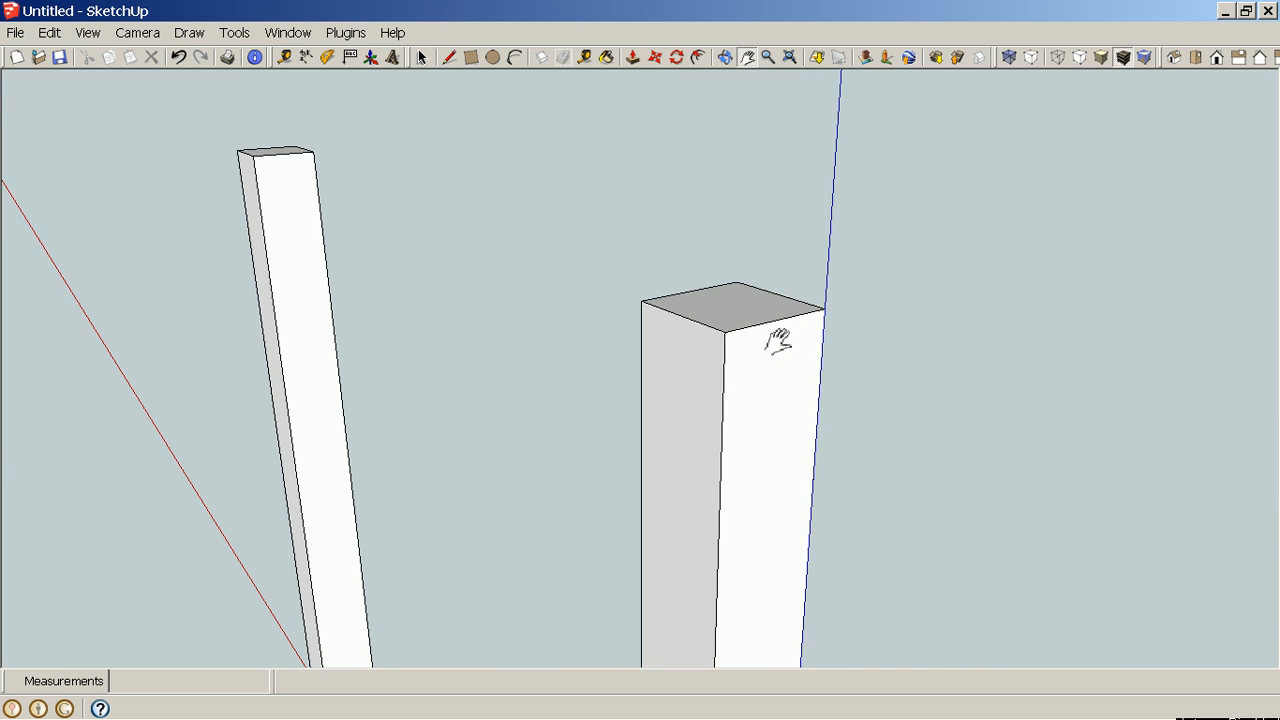
Create a horizontal guide line 3" below the top of a leg with the Tape Measure.
middle_click_drag(694, 509, 845, 298, "shift")
key("t")
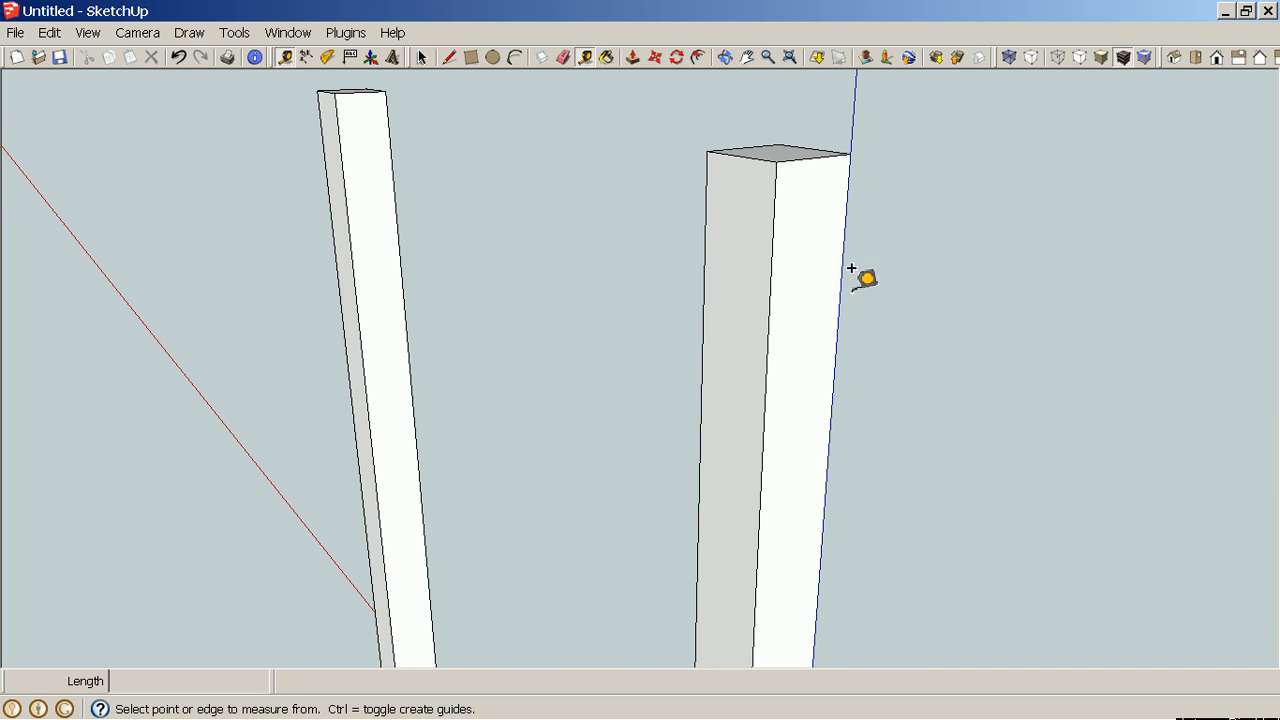
left_click(747, 145)
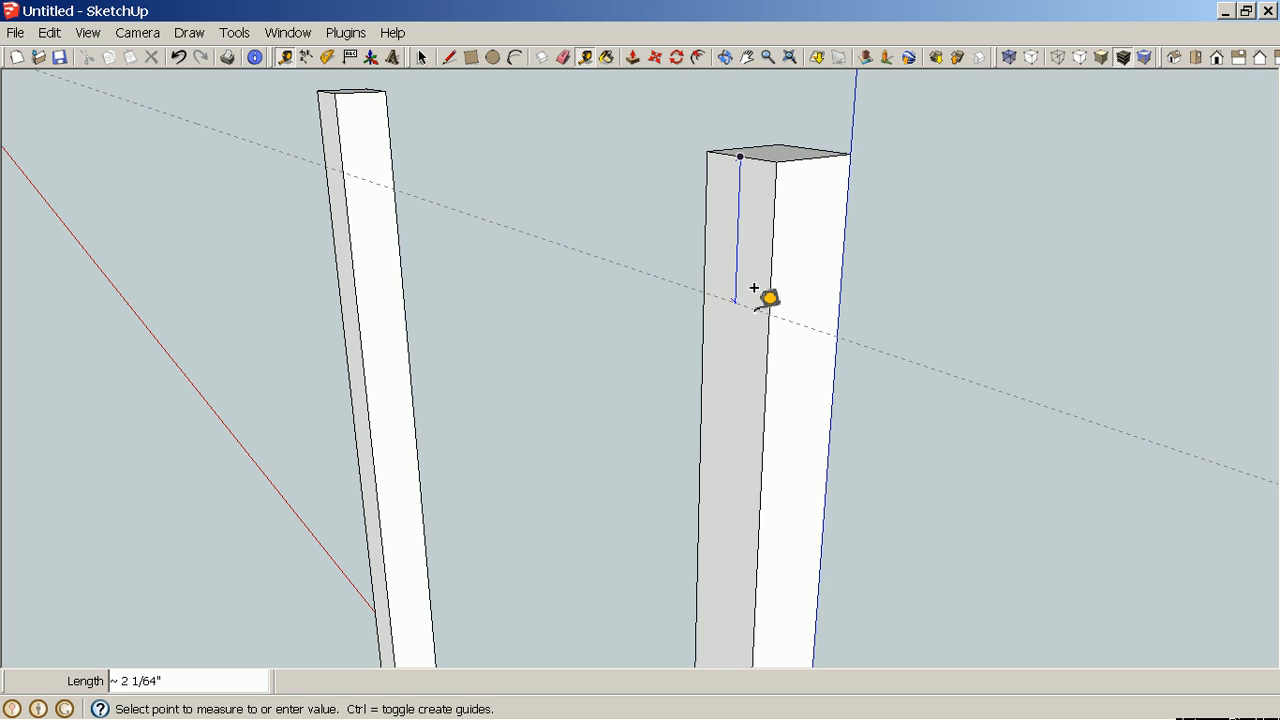
type("3")
key("Return")
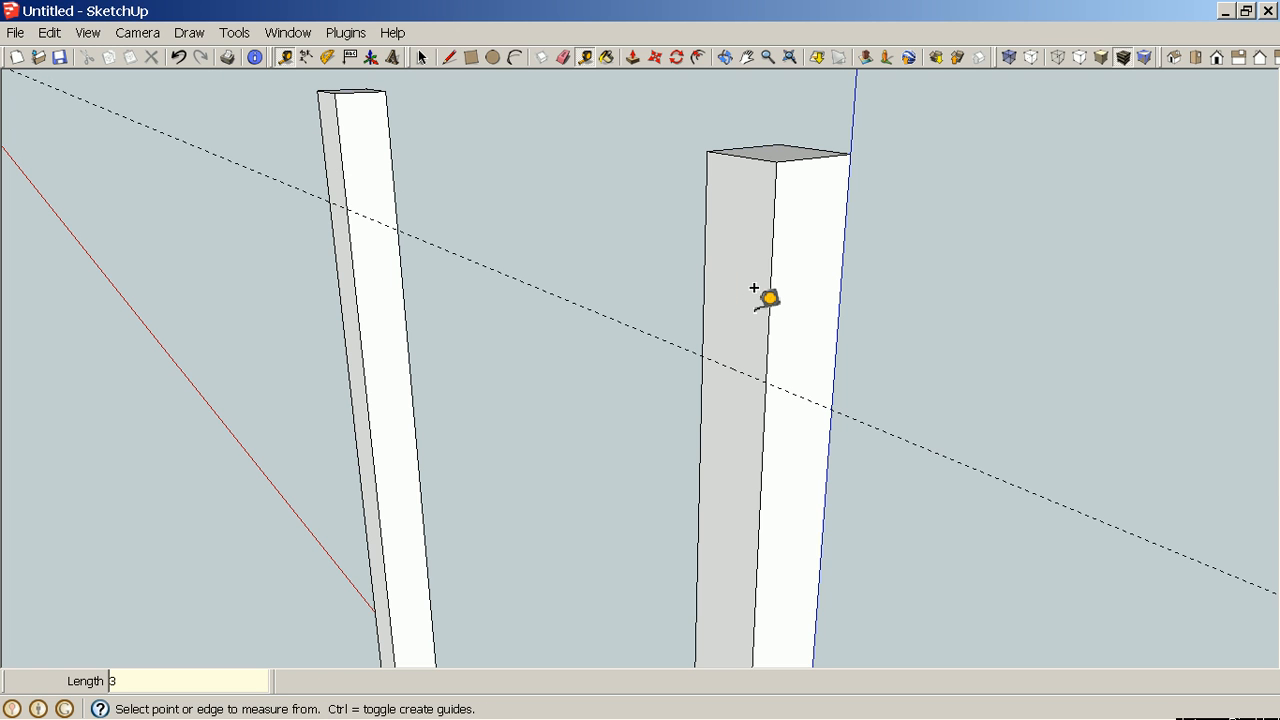
Add a vertical guide line down the center of the leg's face, 11/16" from its edge.
scroll(766, 296, "down", 5)
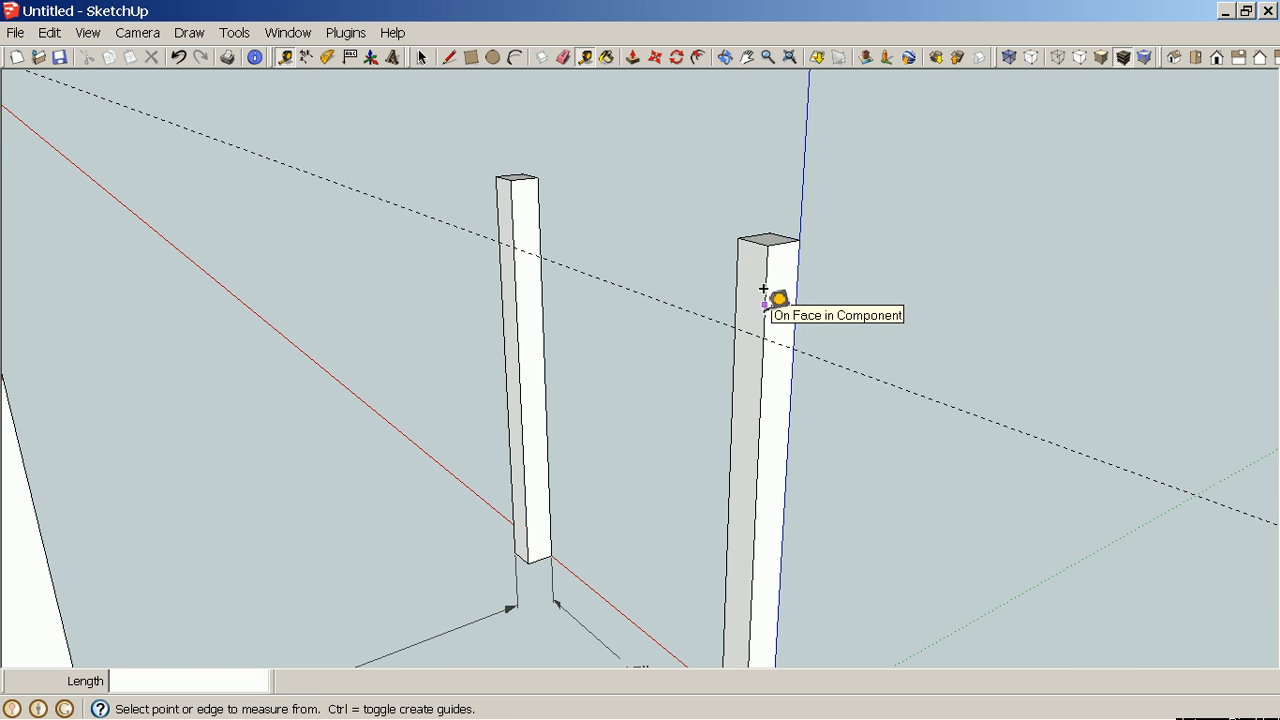
mouse_move(795, 435)
middle_mouse_down()
mouse_move(714, 457)
mouse_move(486, 451)
mouse_move(237, 409)
mouse_move(400, 403)
mouse_move(534, 446)
mouse_move(525, 420)
mouse_move(623, 434)
mouse_move(1034, 314)
middle_mouse_up()
scroll(1114, 217, "up", 5)
scroll(1115, 217, "up", 2)
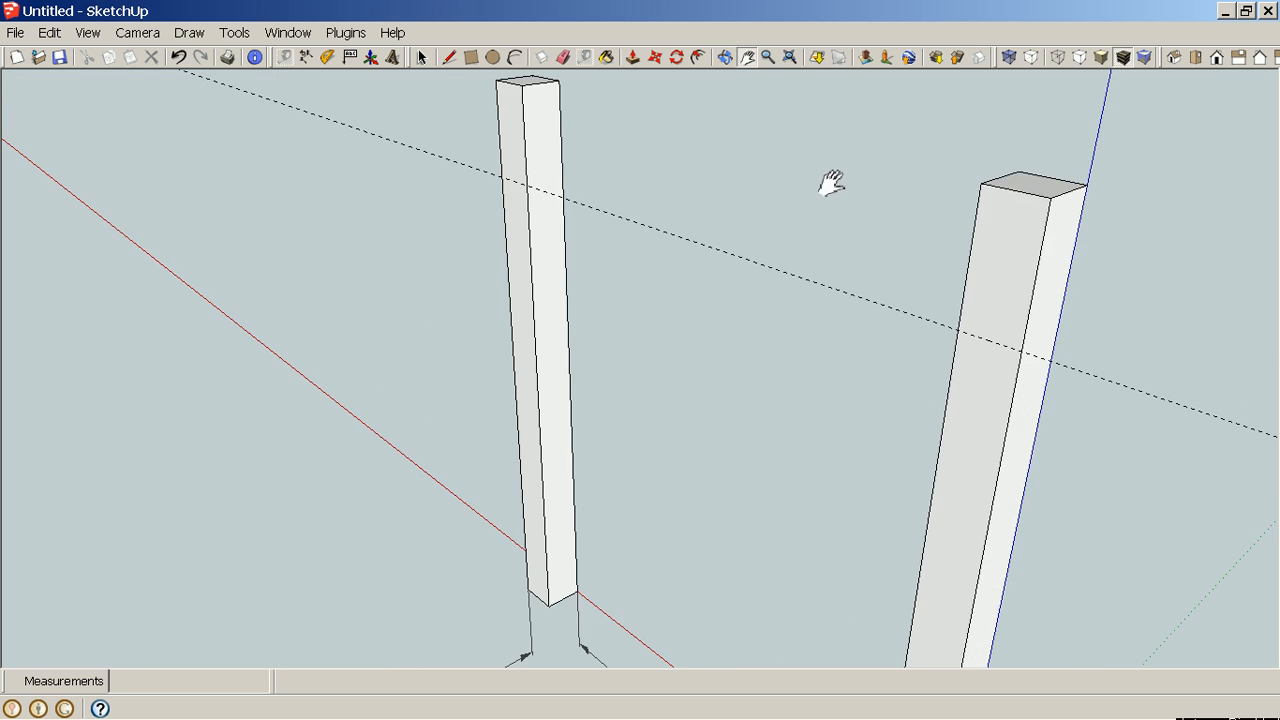
left_click_drag(831, 183, 811, 239)
scroll(965, 233, "up", 3)
mouse_move(960, 233)
middle_mouse_down()
mouse_move(934, 289)
mouse_move(1160, 380)
middle_mouse_up()
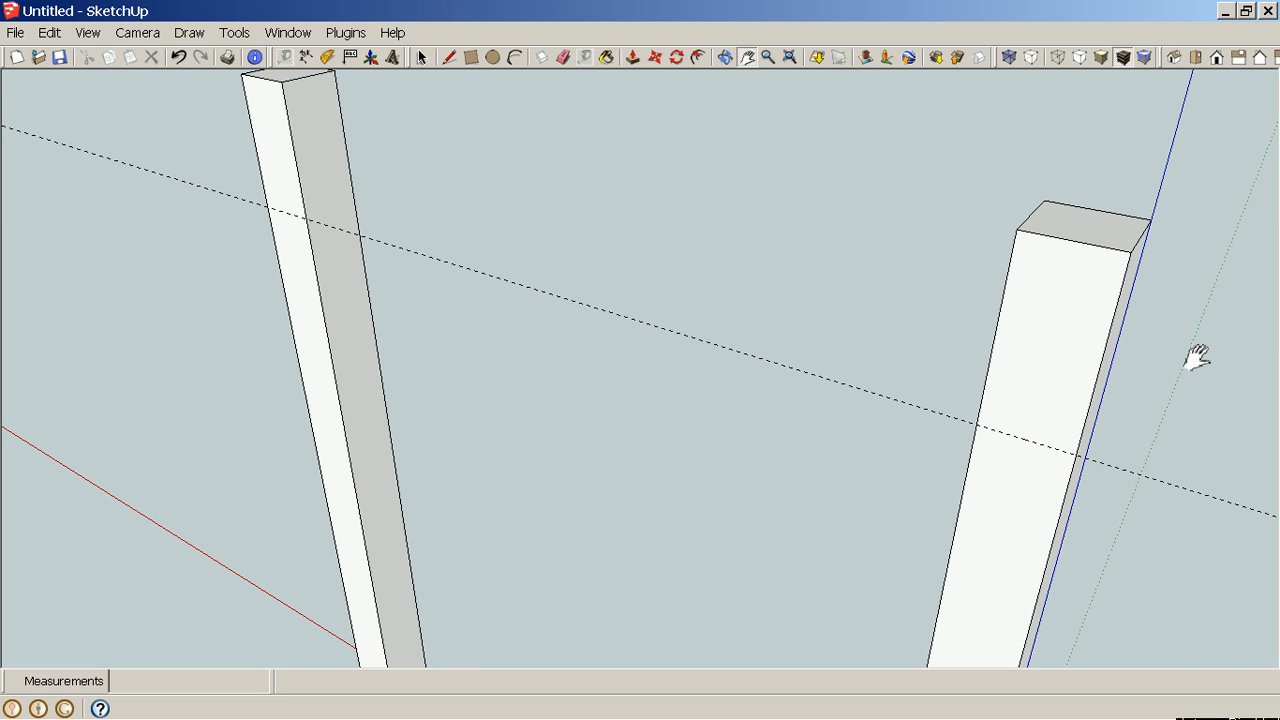
key("t")
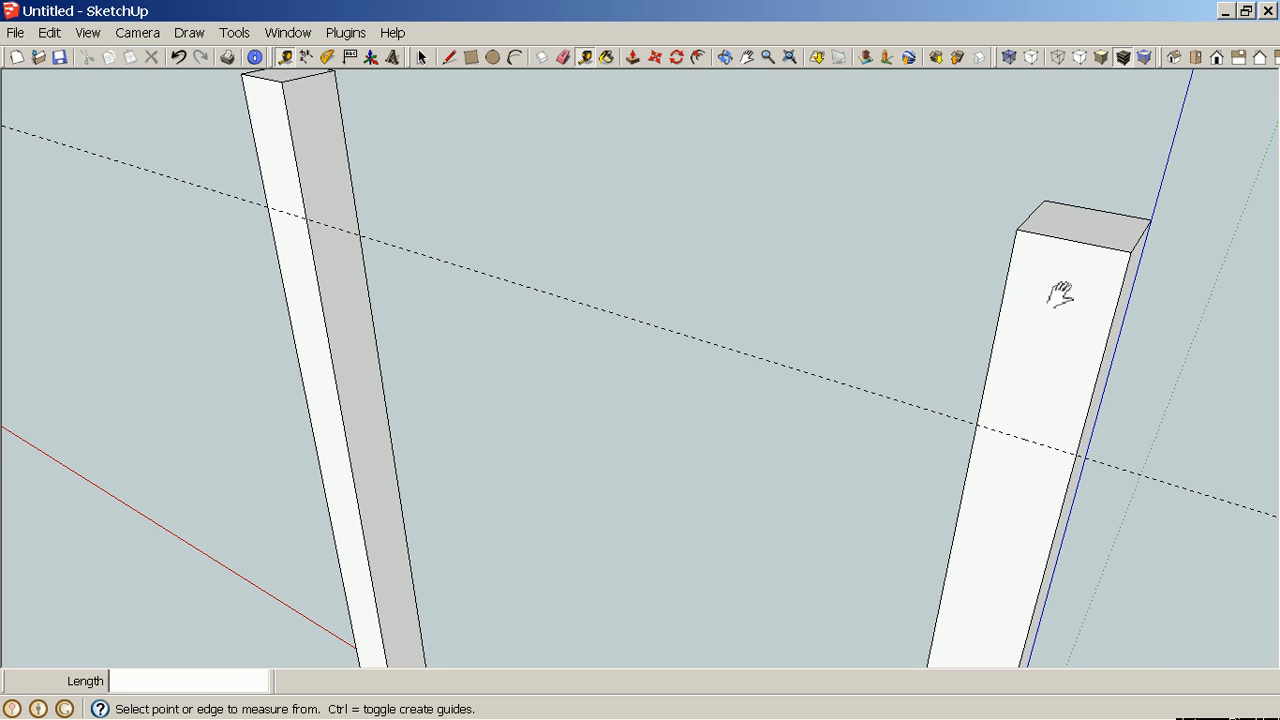
left_click(1008, 272)
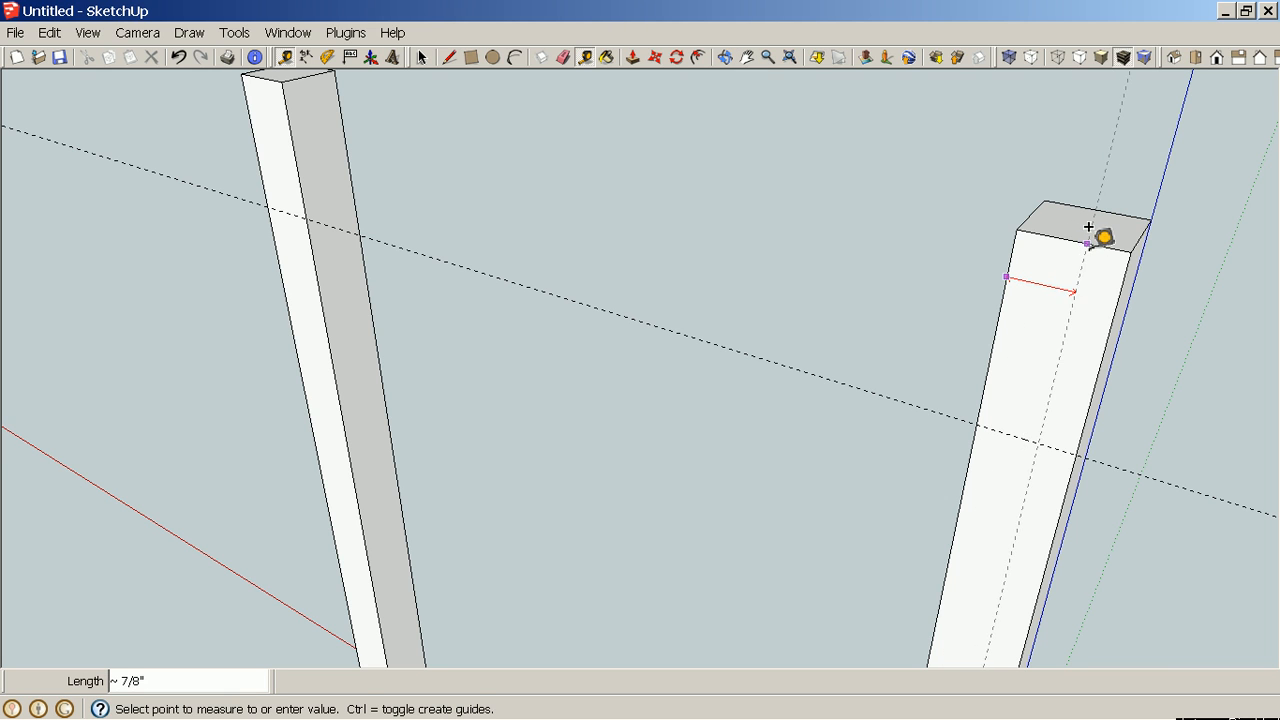
scroll(1070, 220, "up", 3)
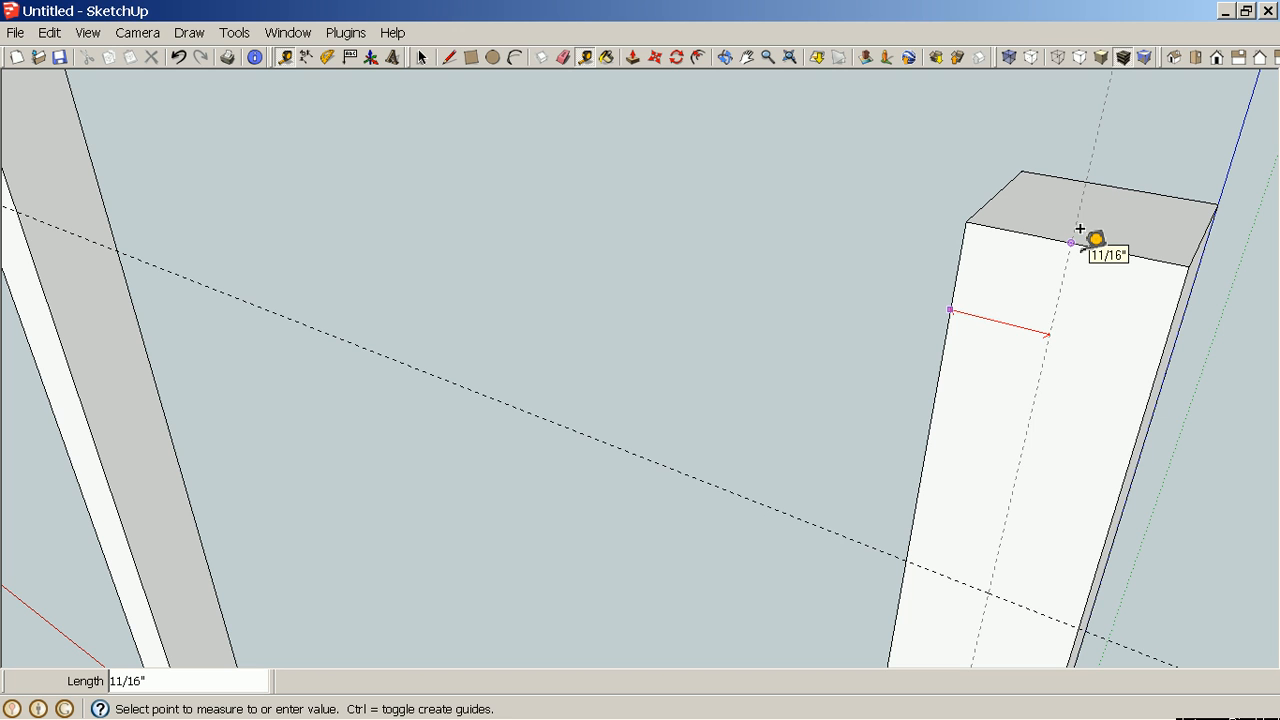
left_click(1080, 229)
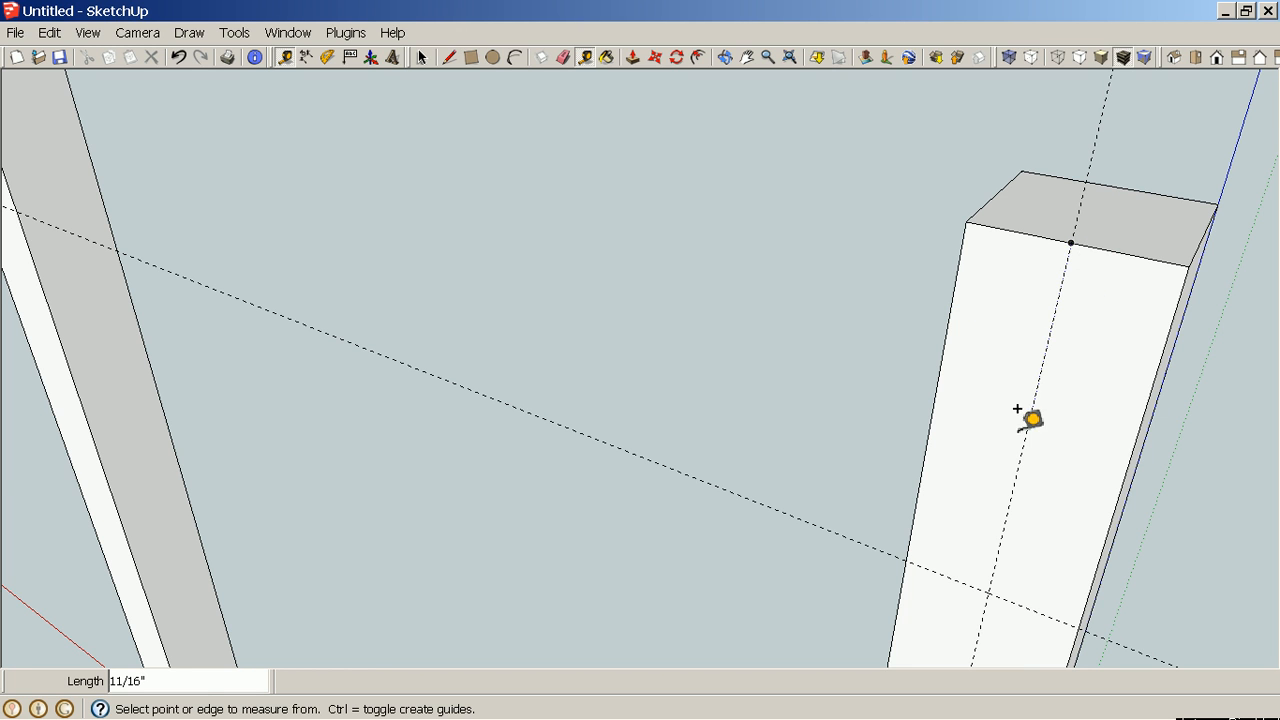
Add guide lines 5/16" to each side of the center guide on the leg face.
middle_click_drag(1029, 420, 1174, 323)
scroll(1149, 266, "up", 4)
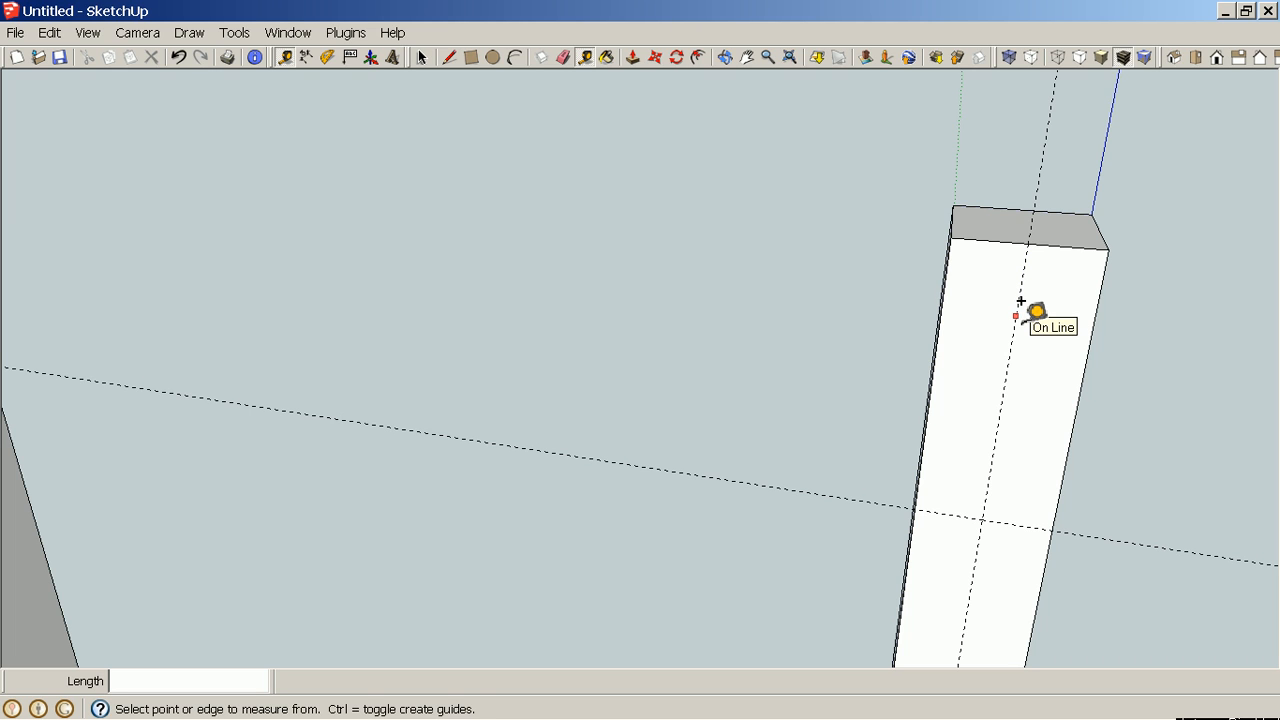
left_click(1021, 301)
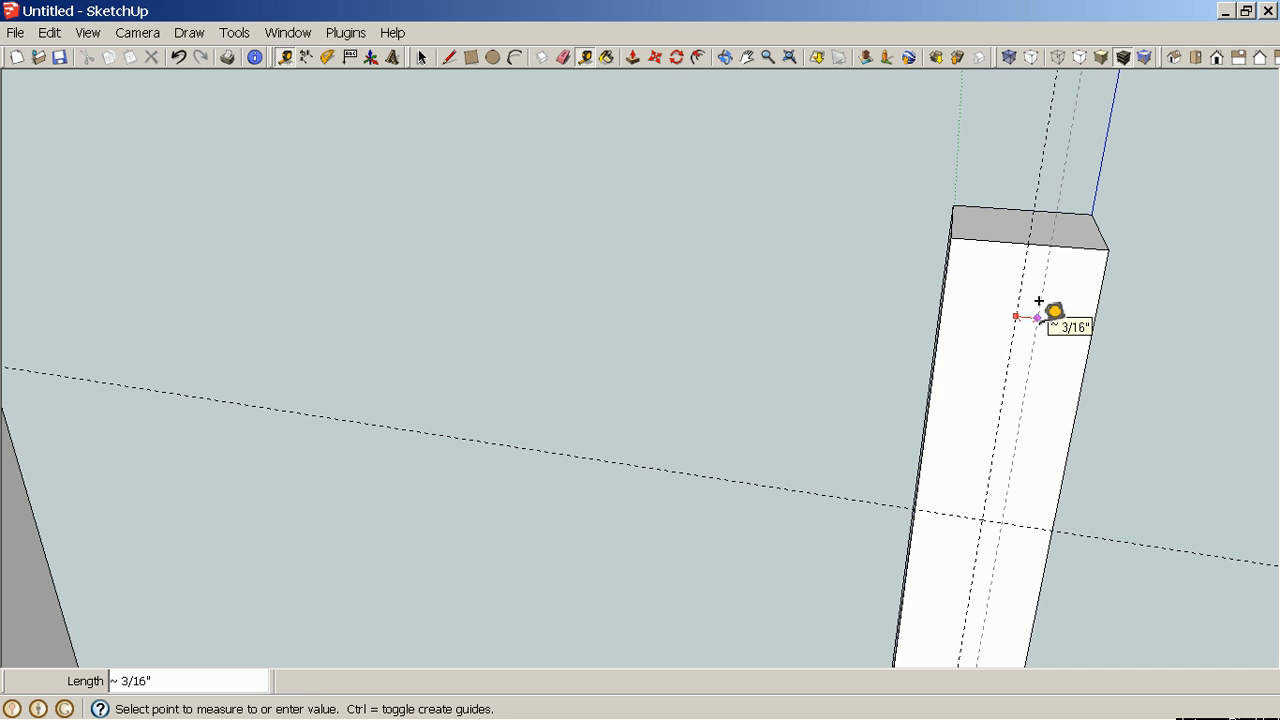
type("5/16")
key("Return")
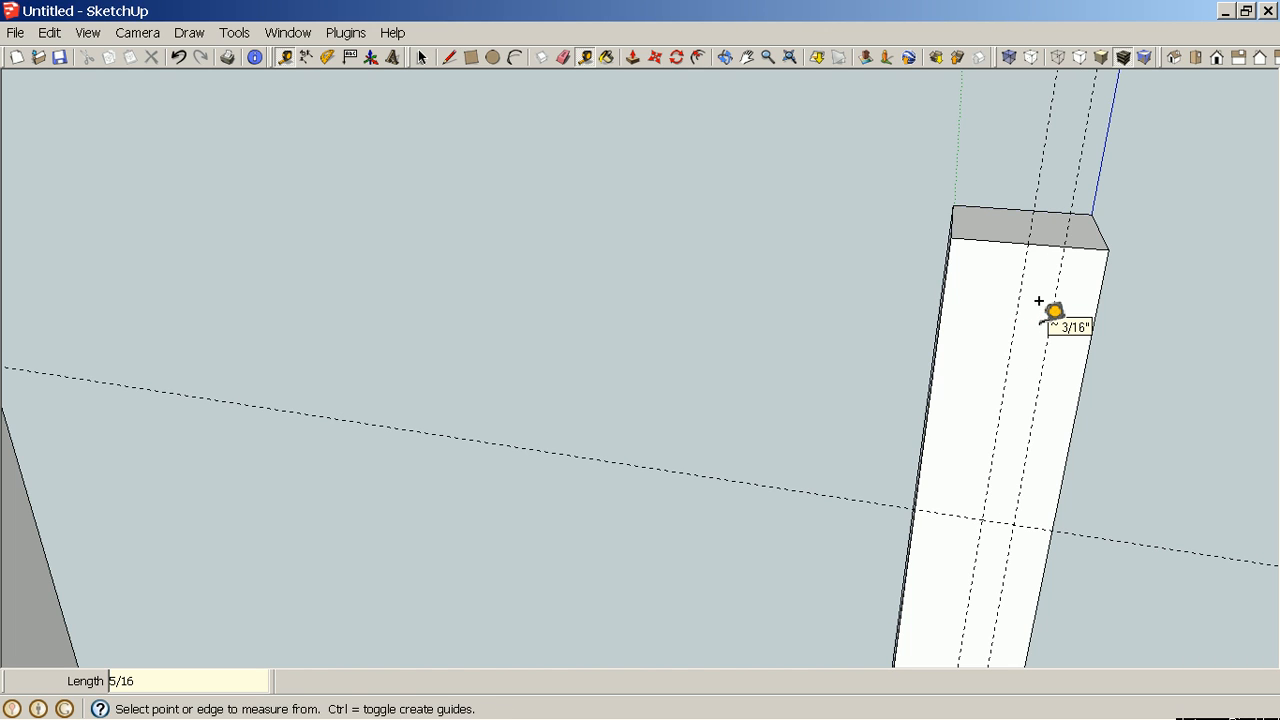
left_click(1020, 302)
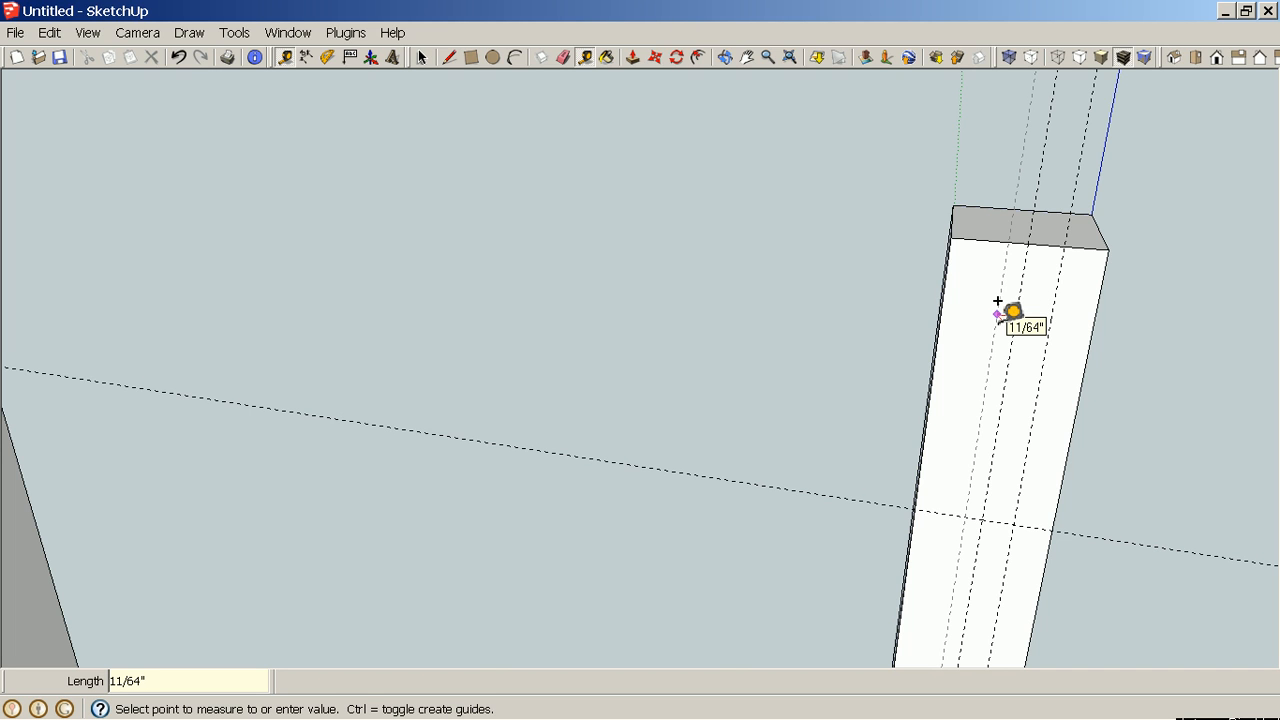
type("5/1")
type("6")
key("Return")
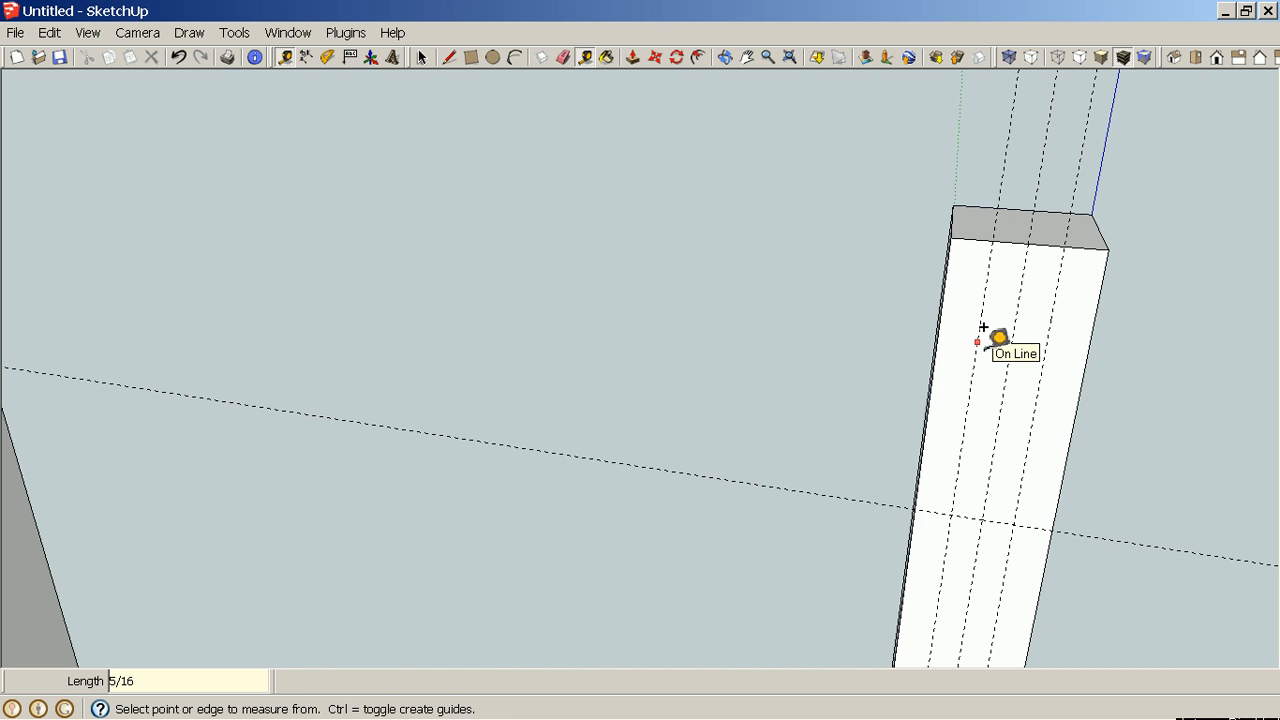
Draw a 3" by 5/8" rectangle between the offset guides from the top of the leg face.
key("space")
middle_click_drag(1146, 490, 1066, 372)
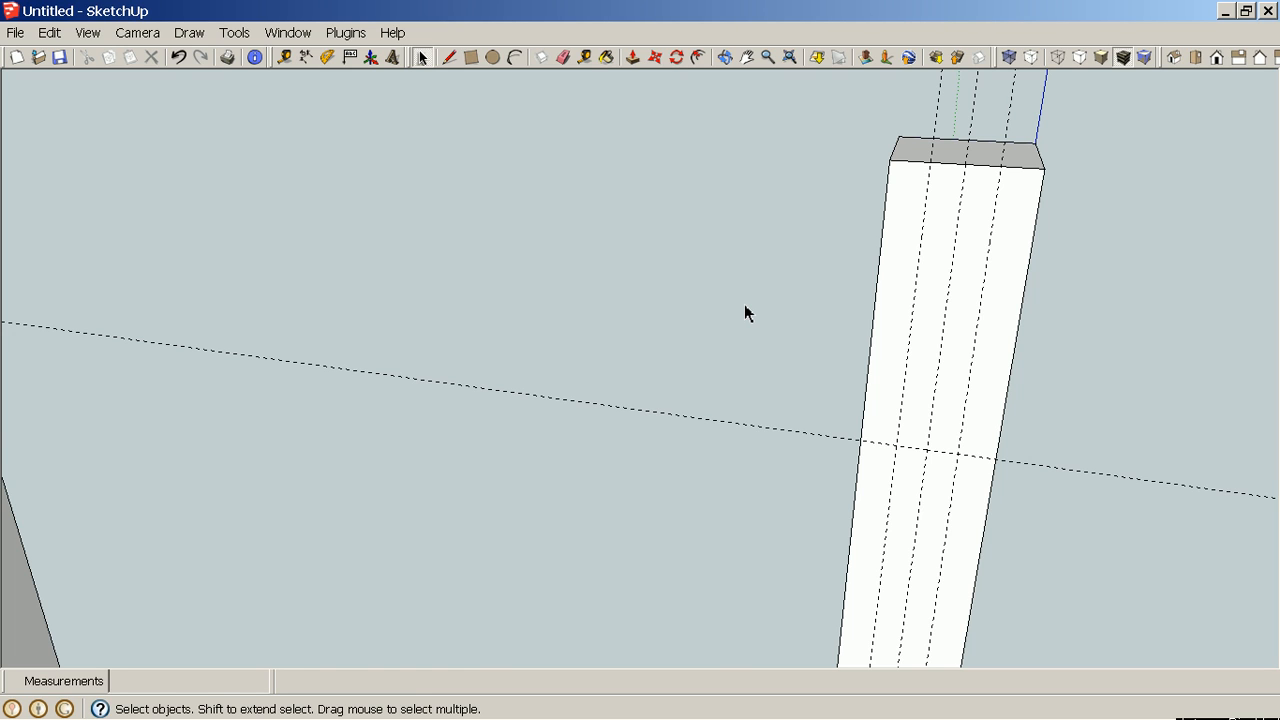
key("r")
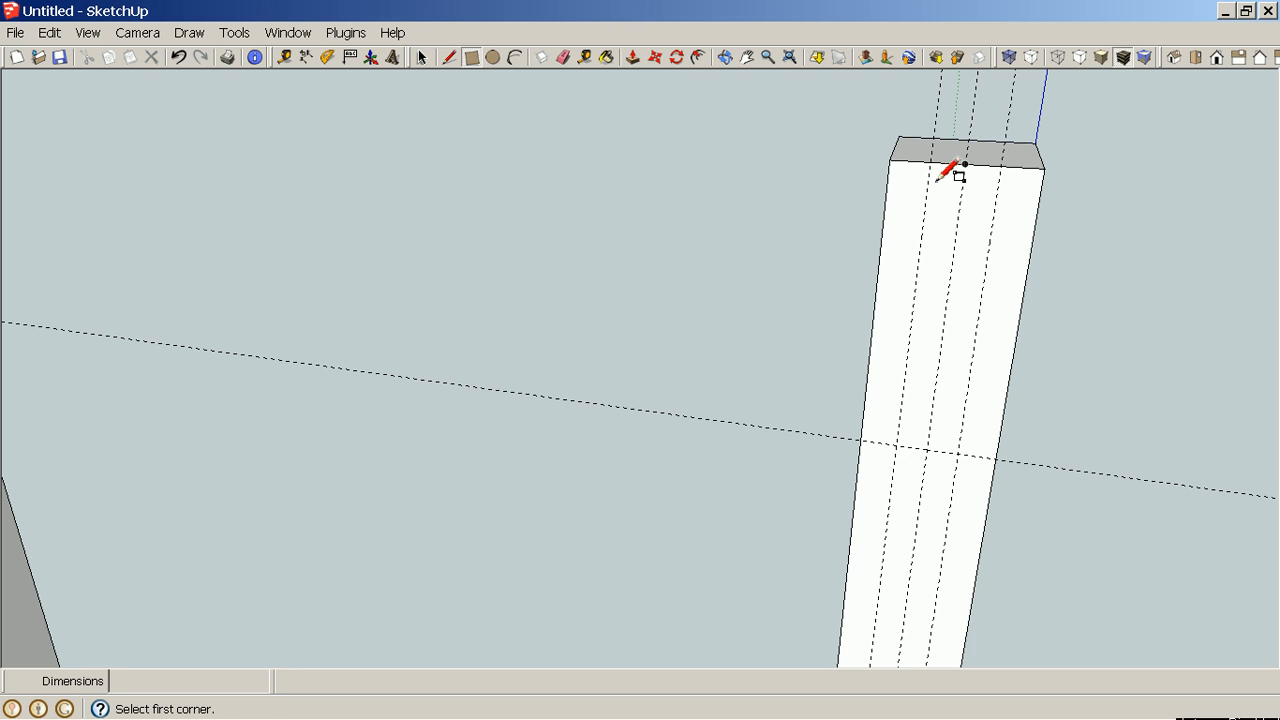
left_click(931, 163)
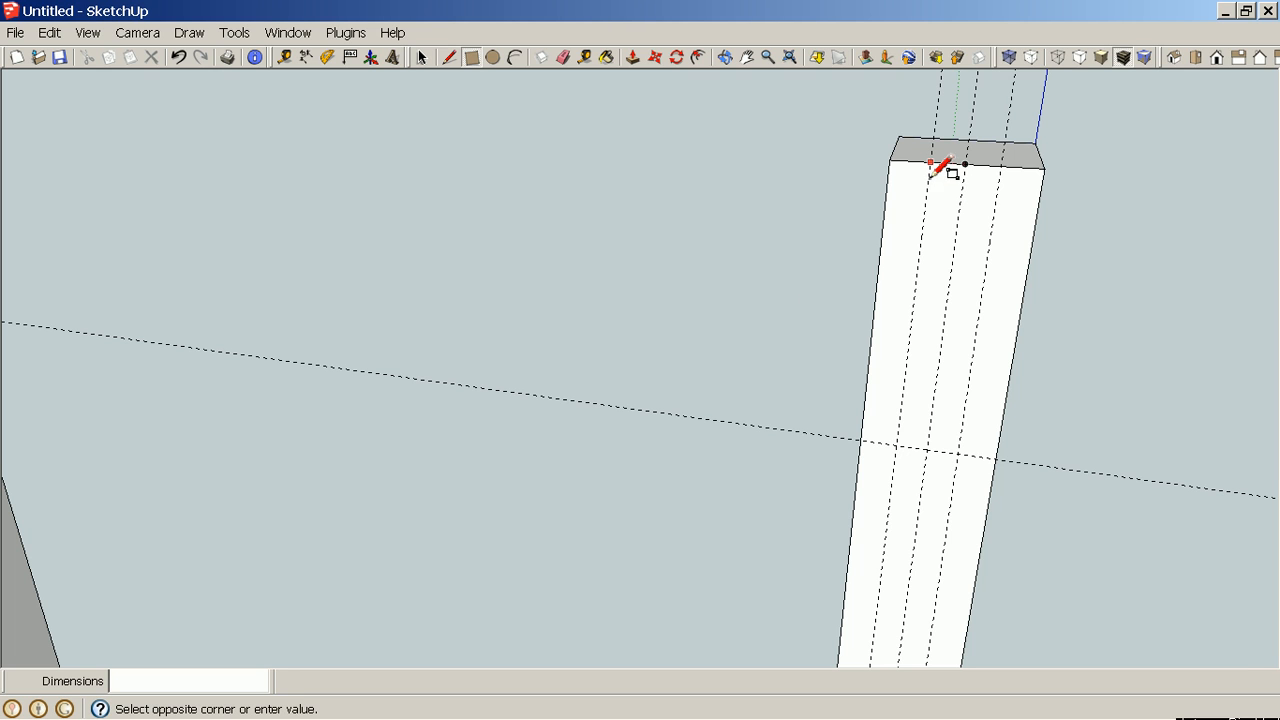
left_click(962, 452)
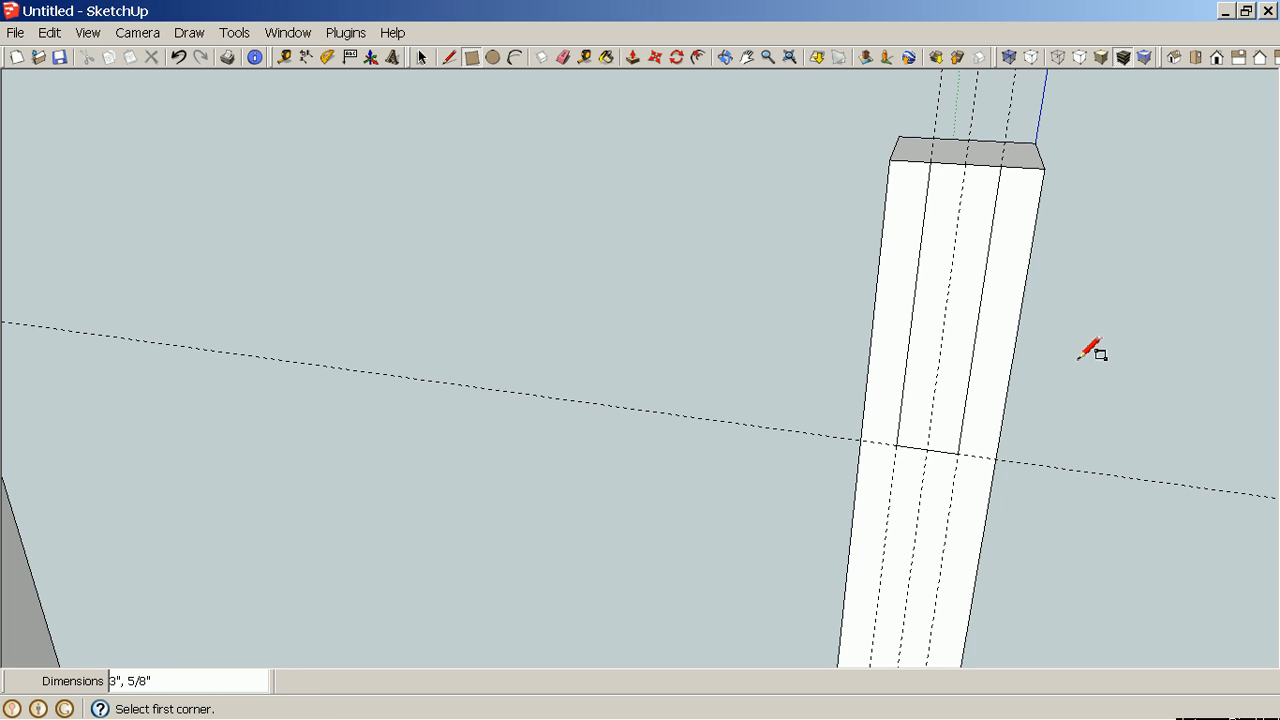
Undo the mortise rectangle and guide lines drawn on the leg face.
key("space")
middle_click_drag(1089, 375, 1037, 382)
key("p")
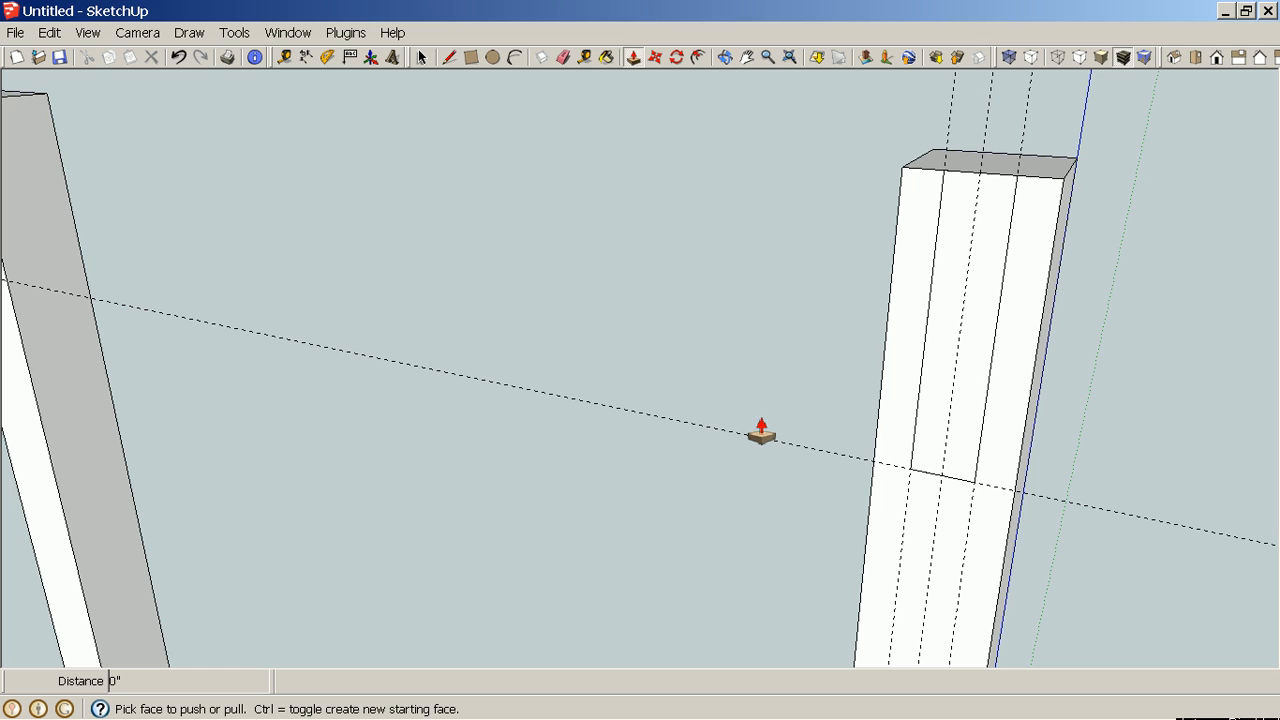
key("ctrl+z")
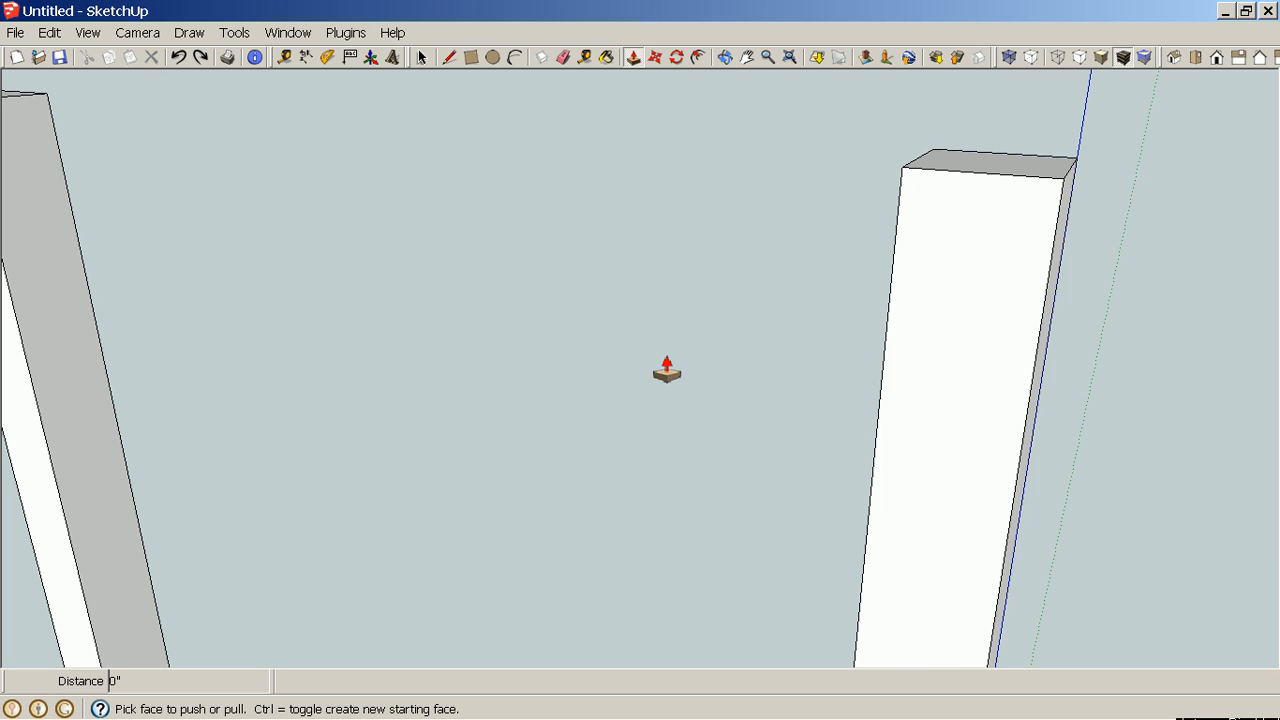
Open the leg component for editing and add a guide line 3" below the leg's top.
key("space")
left_click(1005, 349)
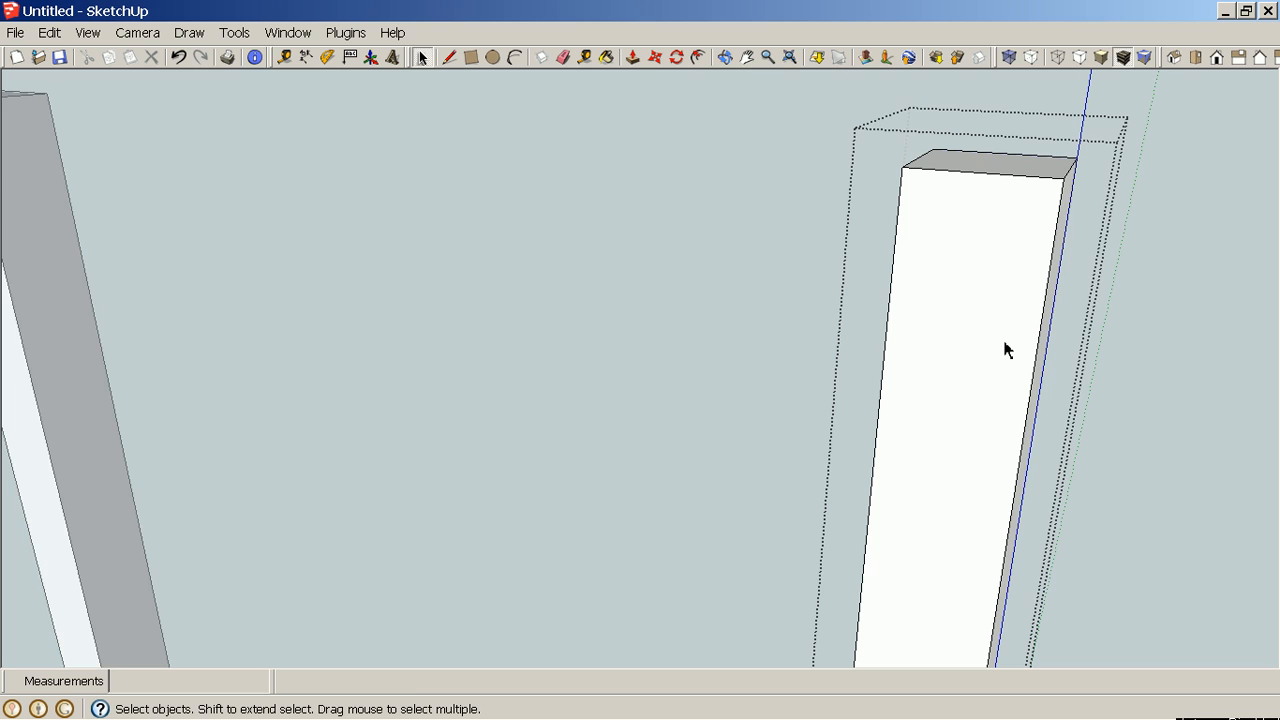
key("t")
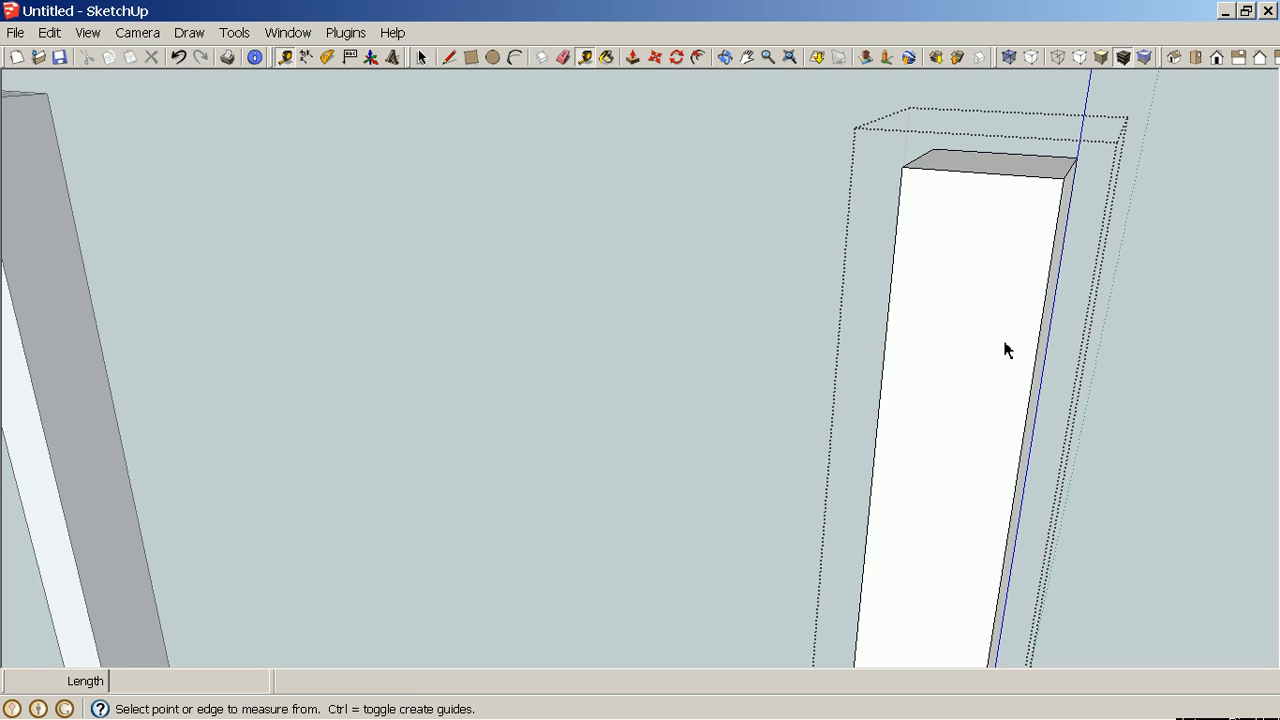
left_click(1010, 174)
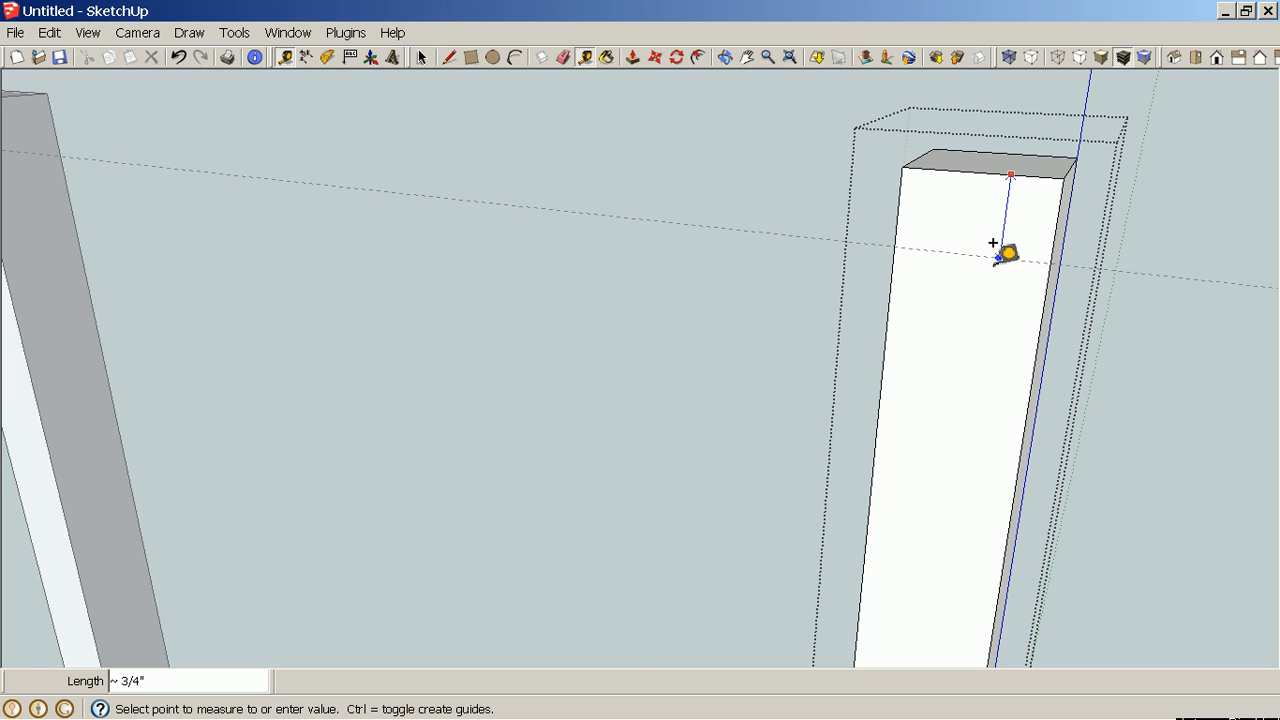
type("3")
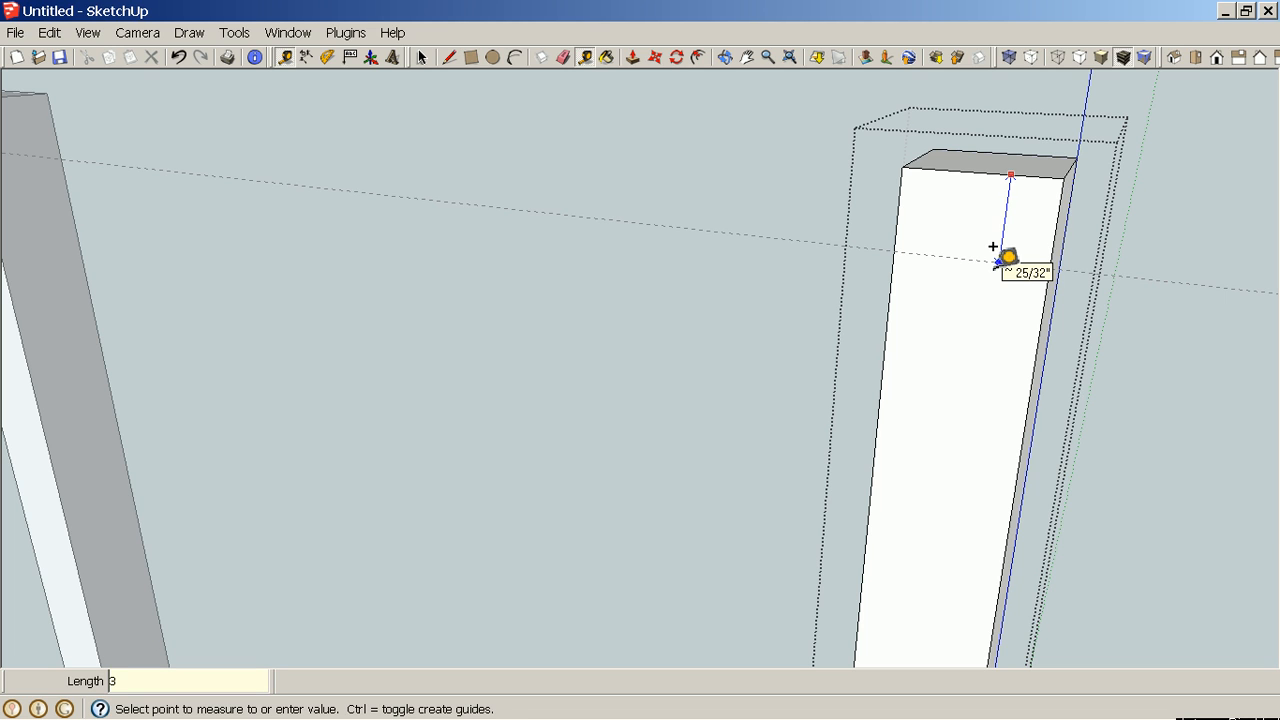
key("Return")
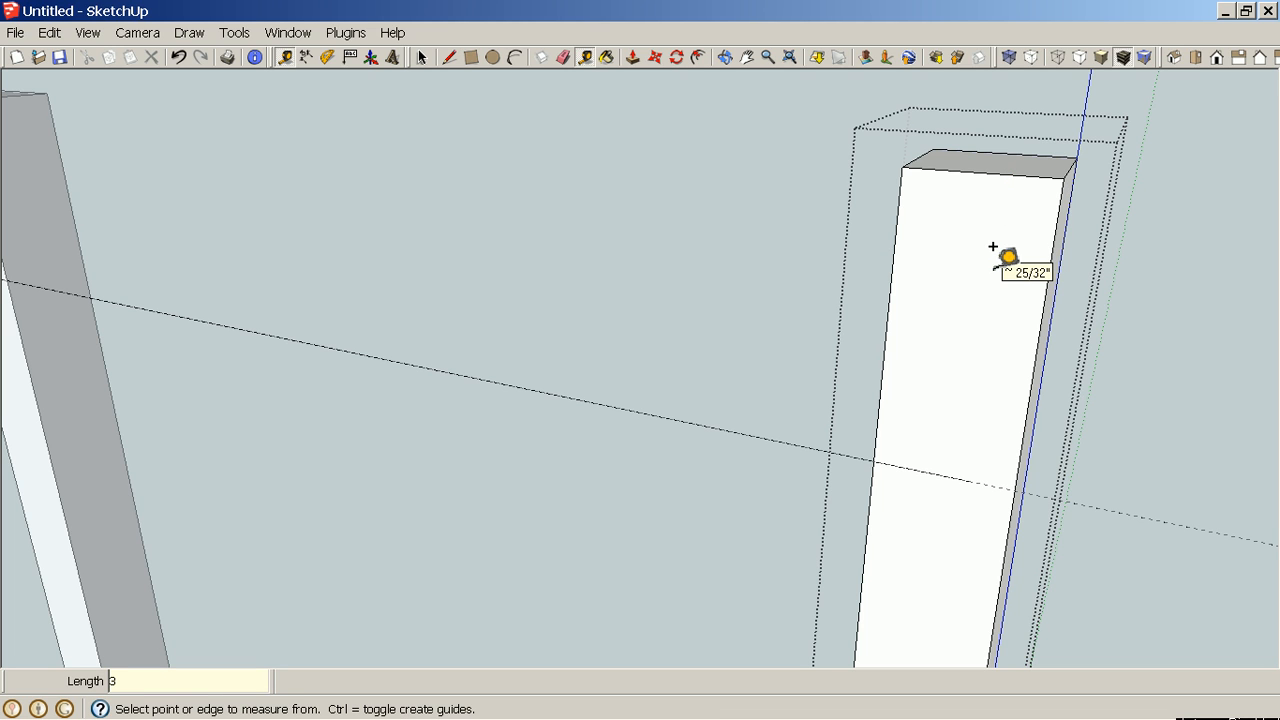
Add a center guide 11/16" from the leg face's edge and a guide 5/16" to one side of it.
left_click(898, 222)
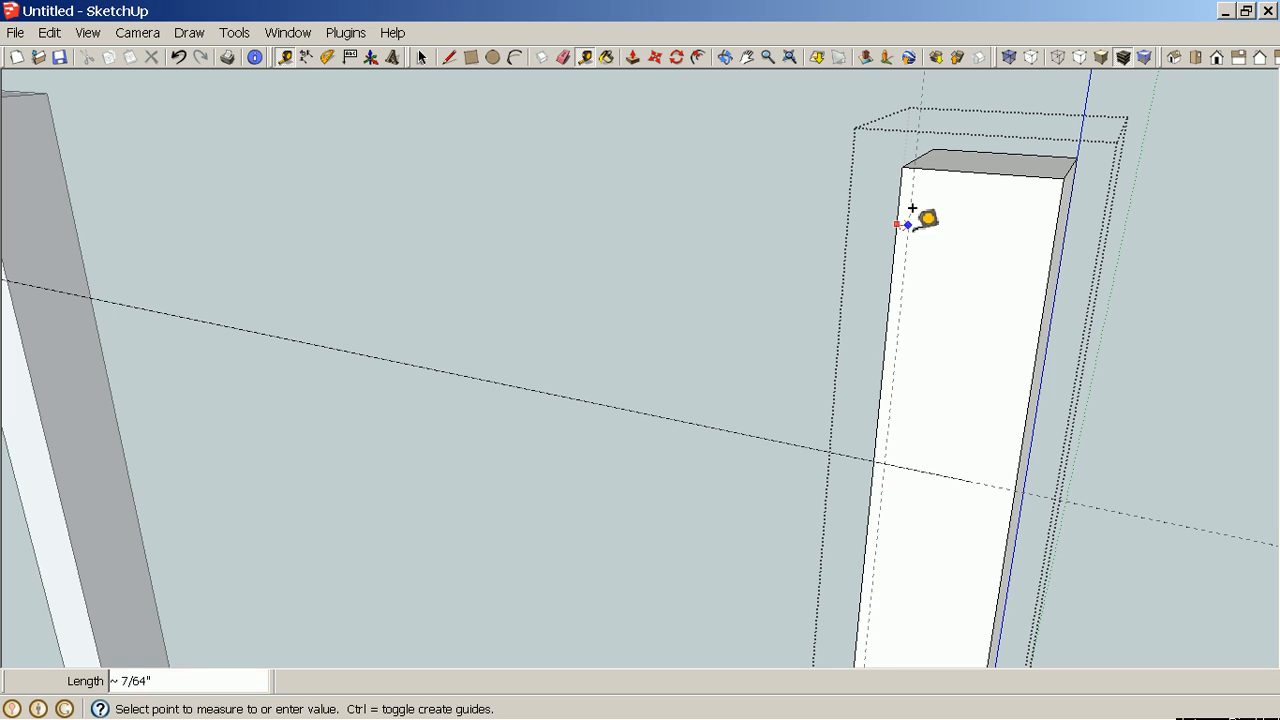
left_click(988, 157)
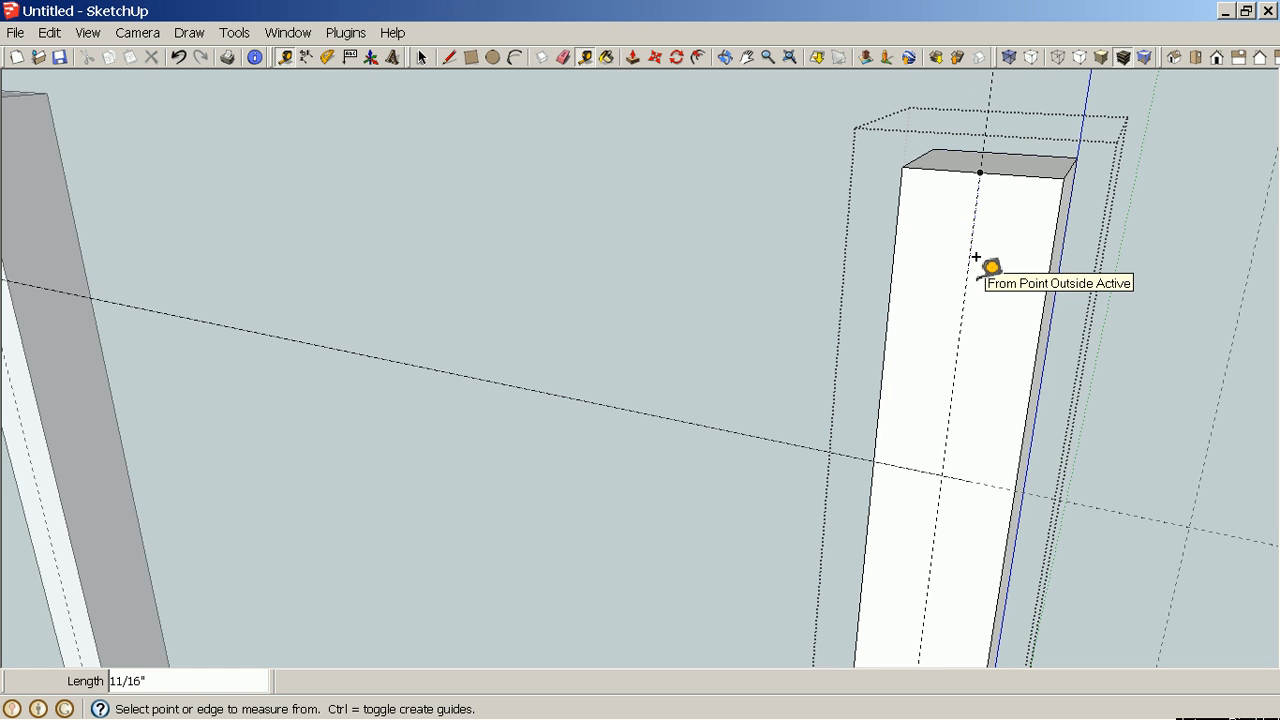
left_click(971, 264)
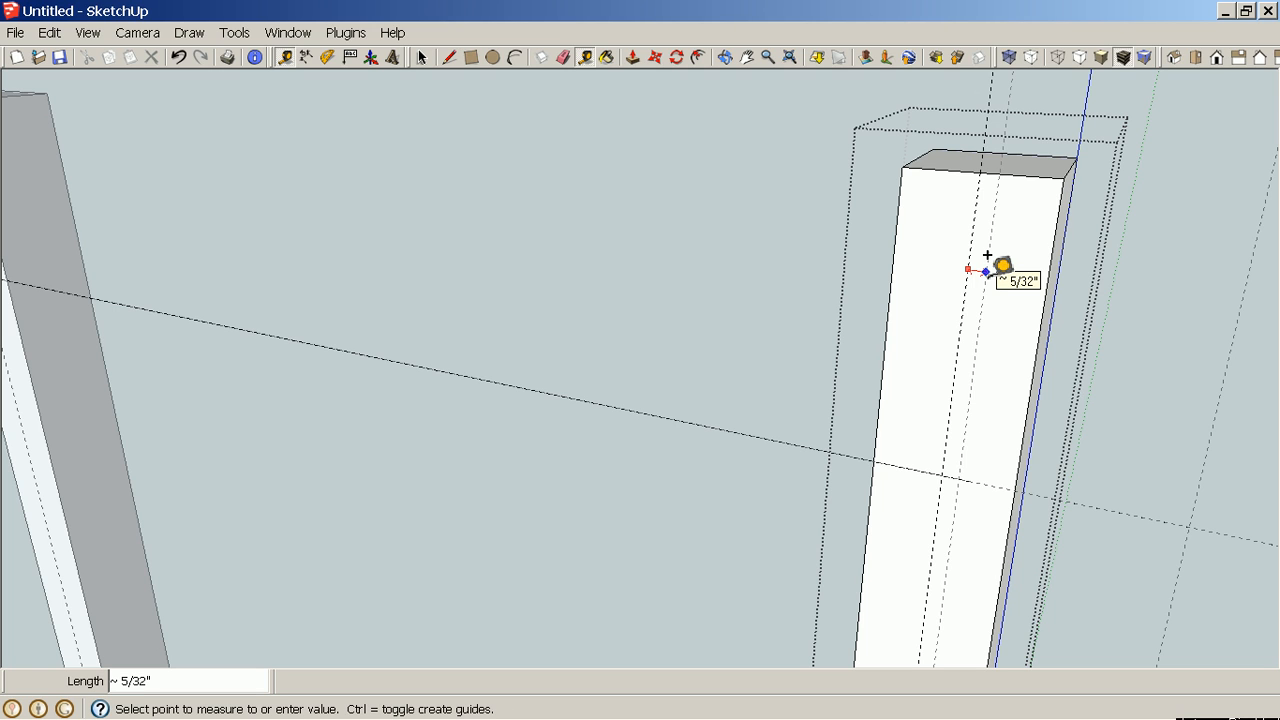
type("5/16")
key("Return")
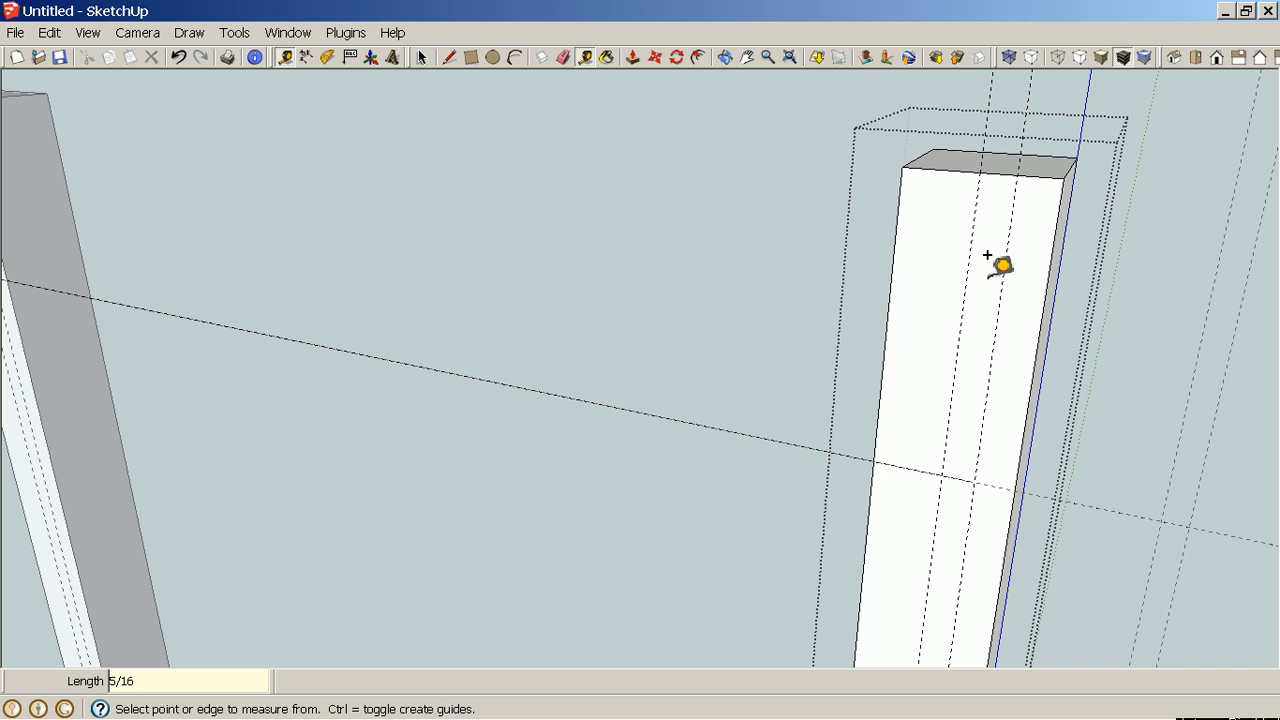
Add another guide 5/16" to the other side of the center guide.
left_click(973, 262)
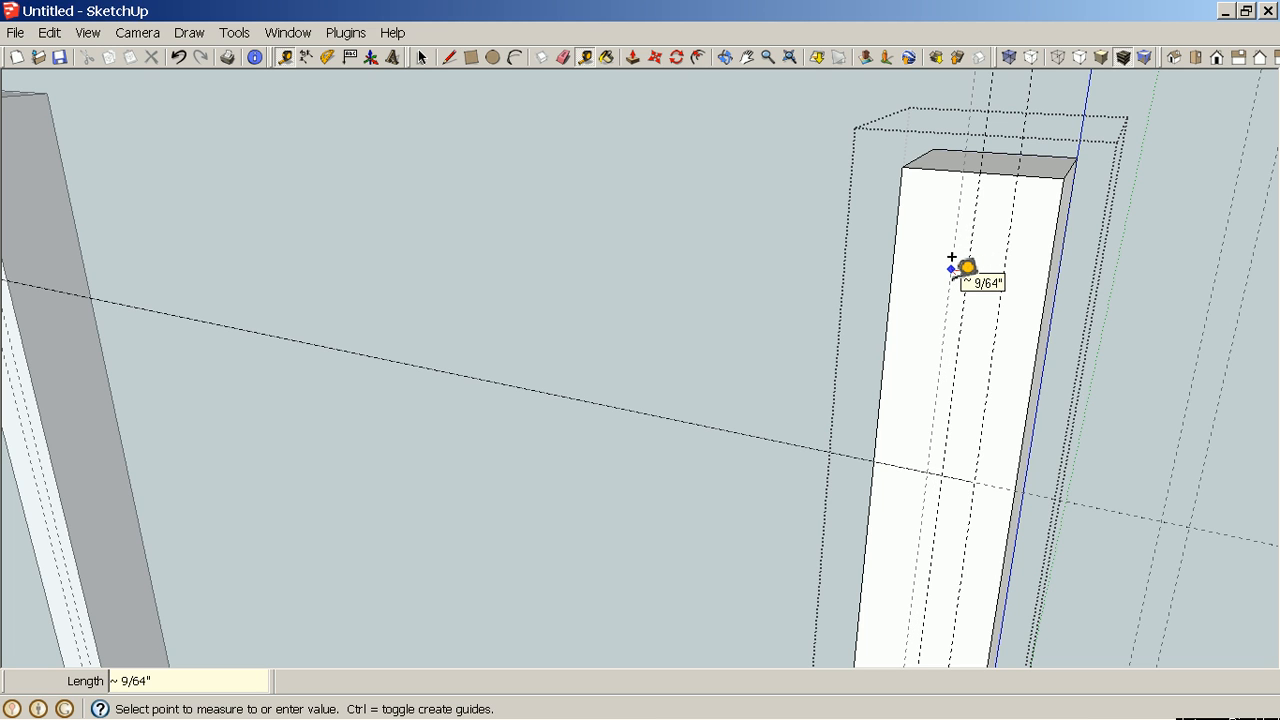
type("5")
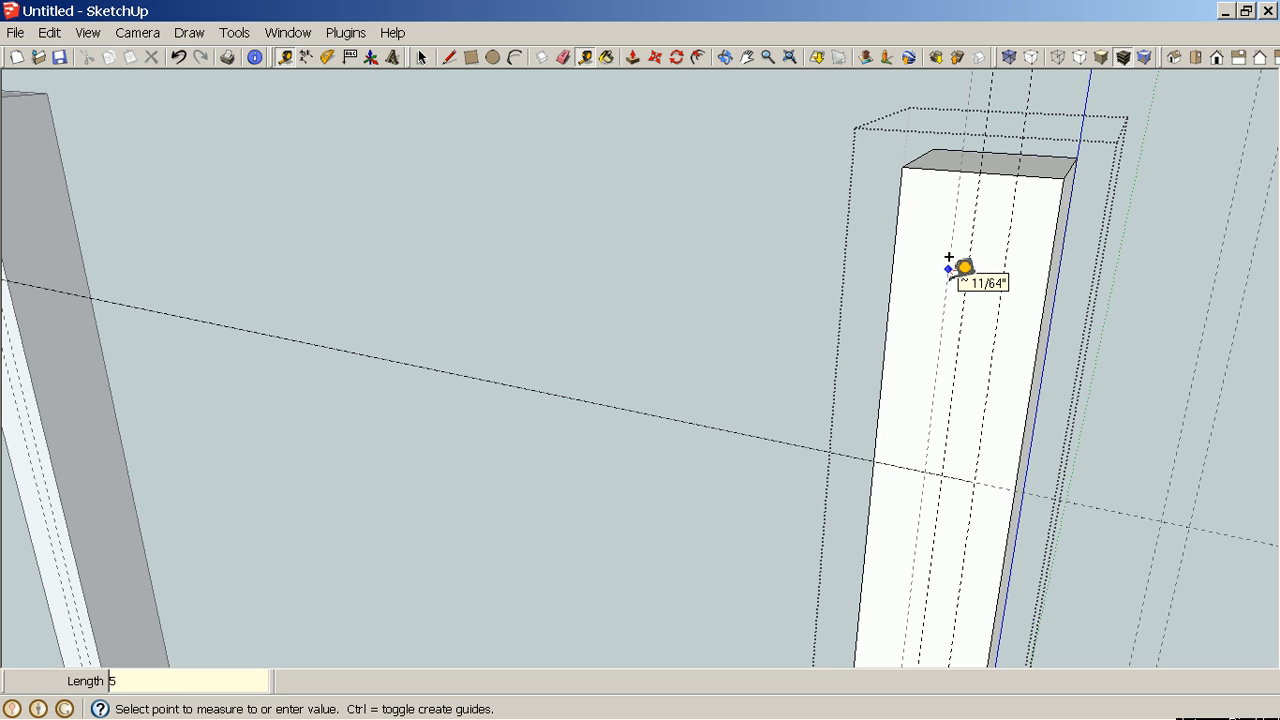
type("/16")
key("Return")
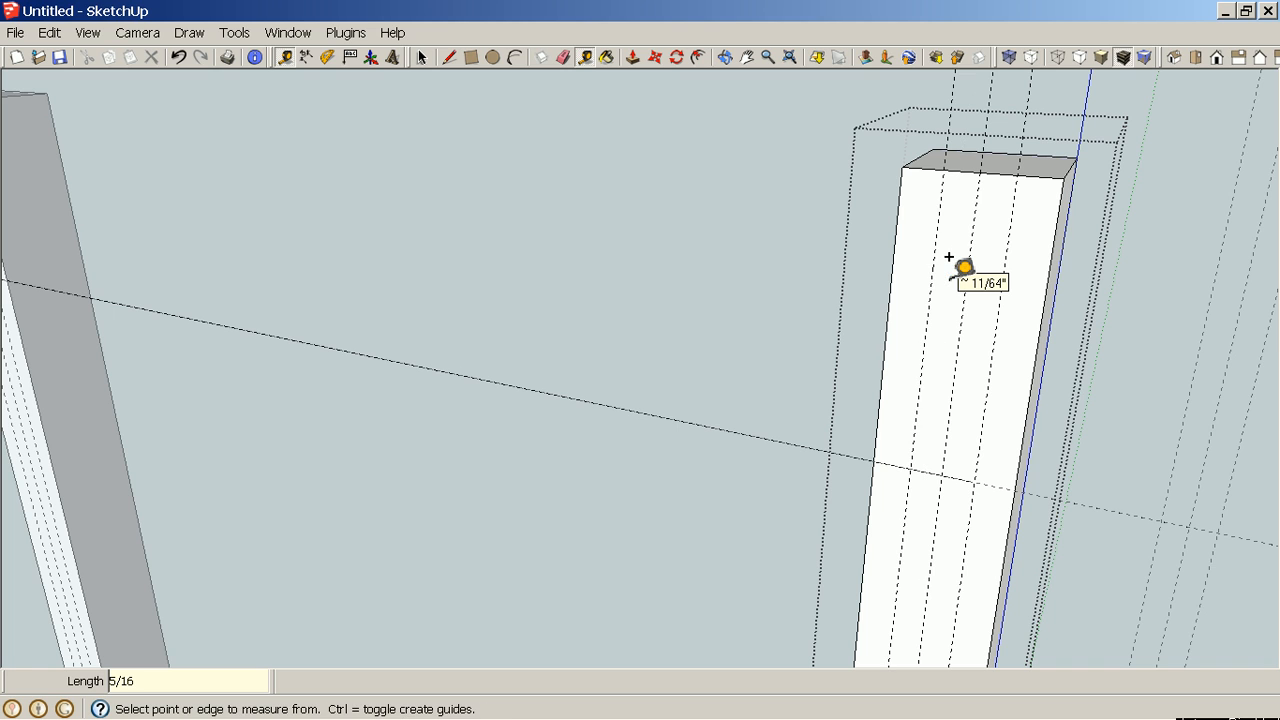
Draw a 5/8" by 3" rectangle between the offset guides, down from the top of the leg face.
key("r")
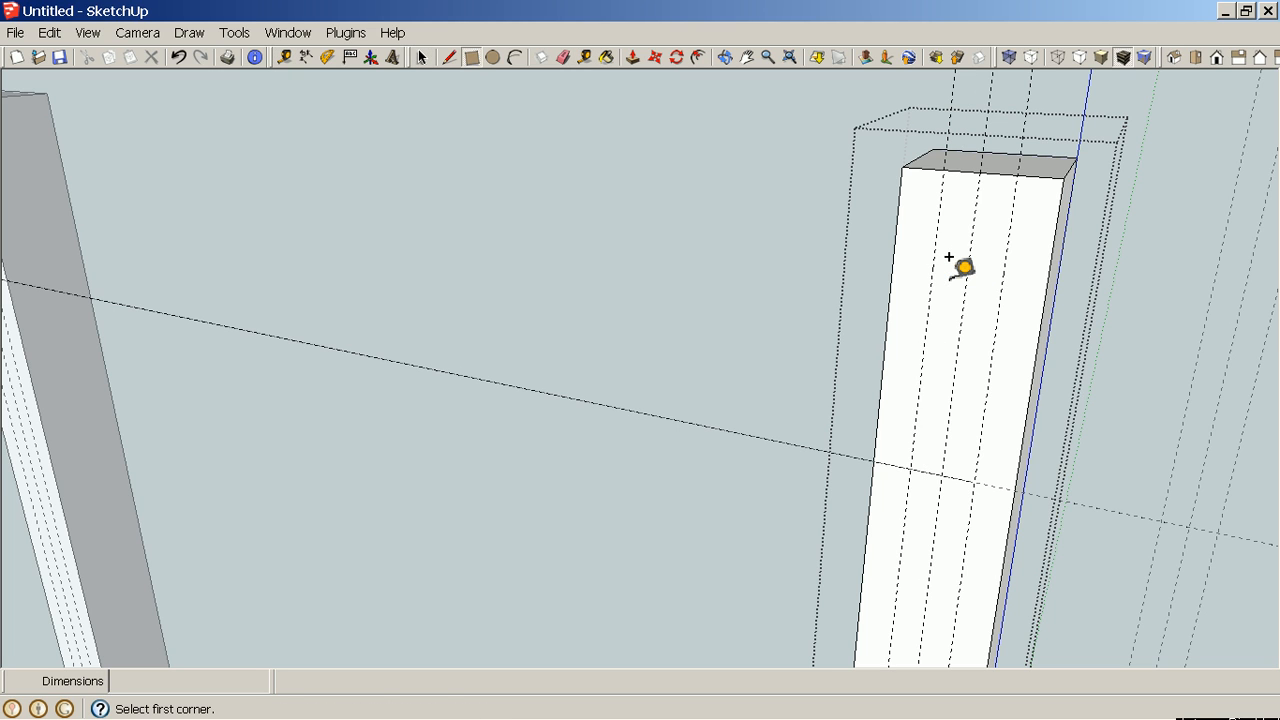
left_click(945, 170)
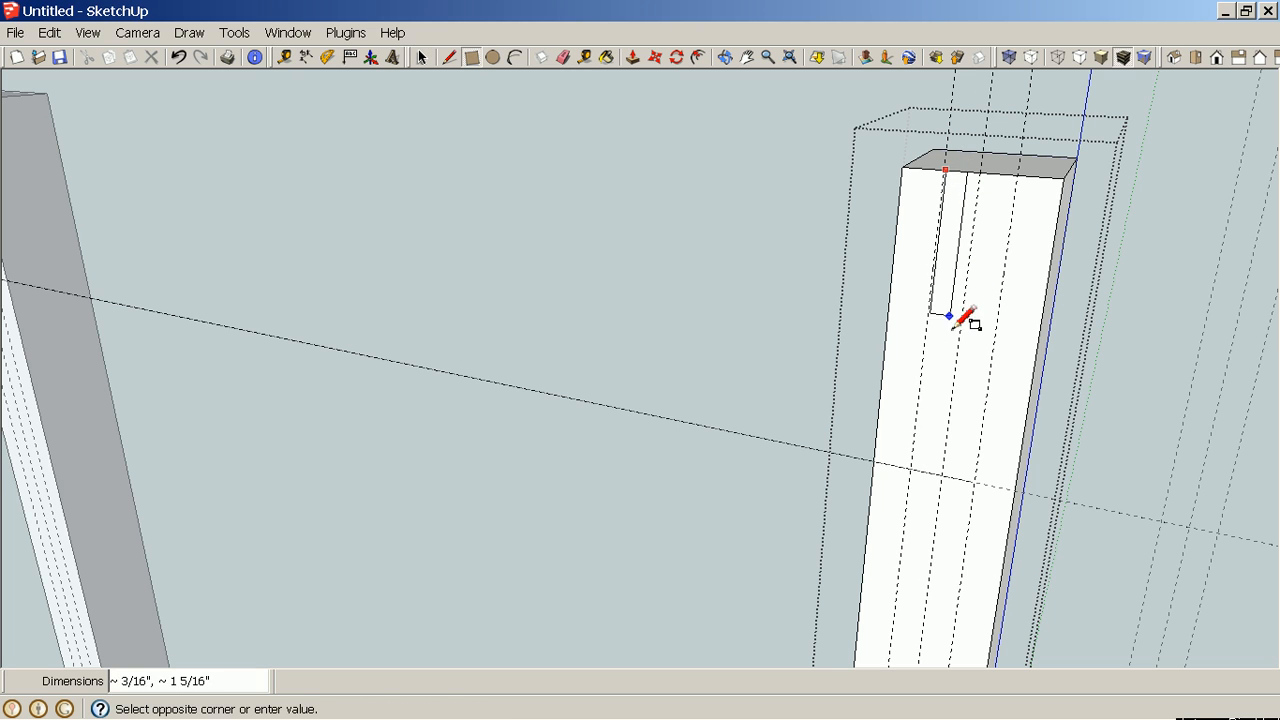
left_click(975, 482)
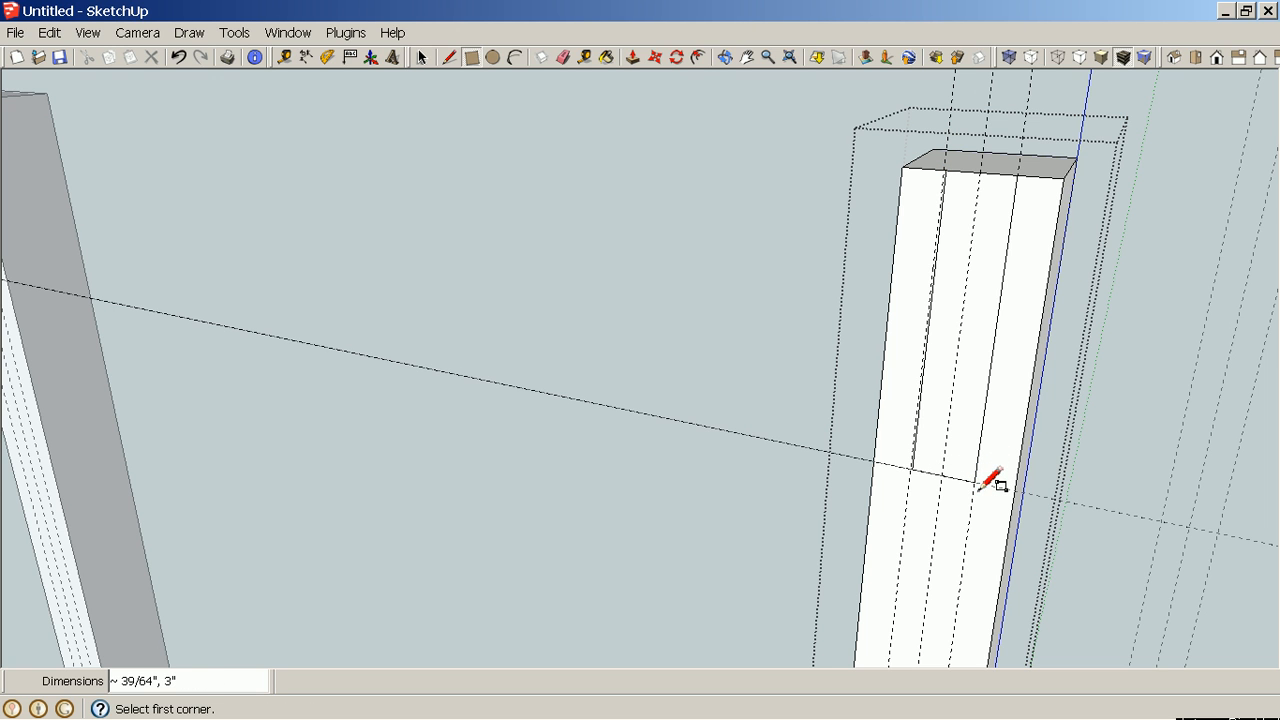
left_click(1061, 477)
middle_click_drag(1070, 470, 1100, 462)
key("Escape")
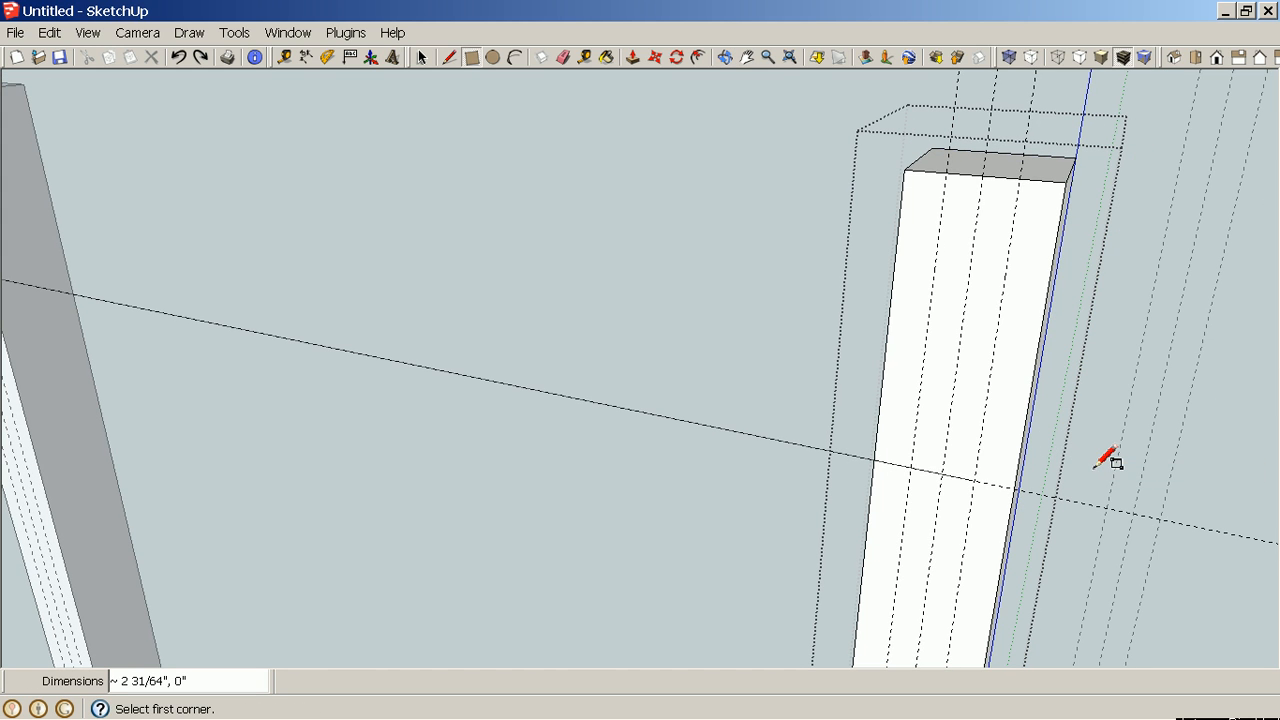
left_click(946, 173)
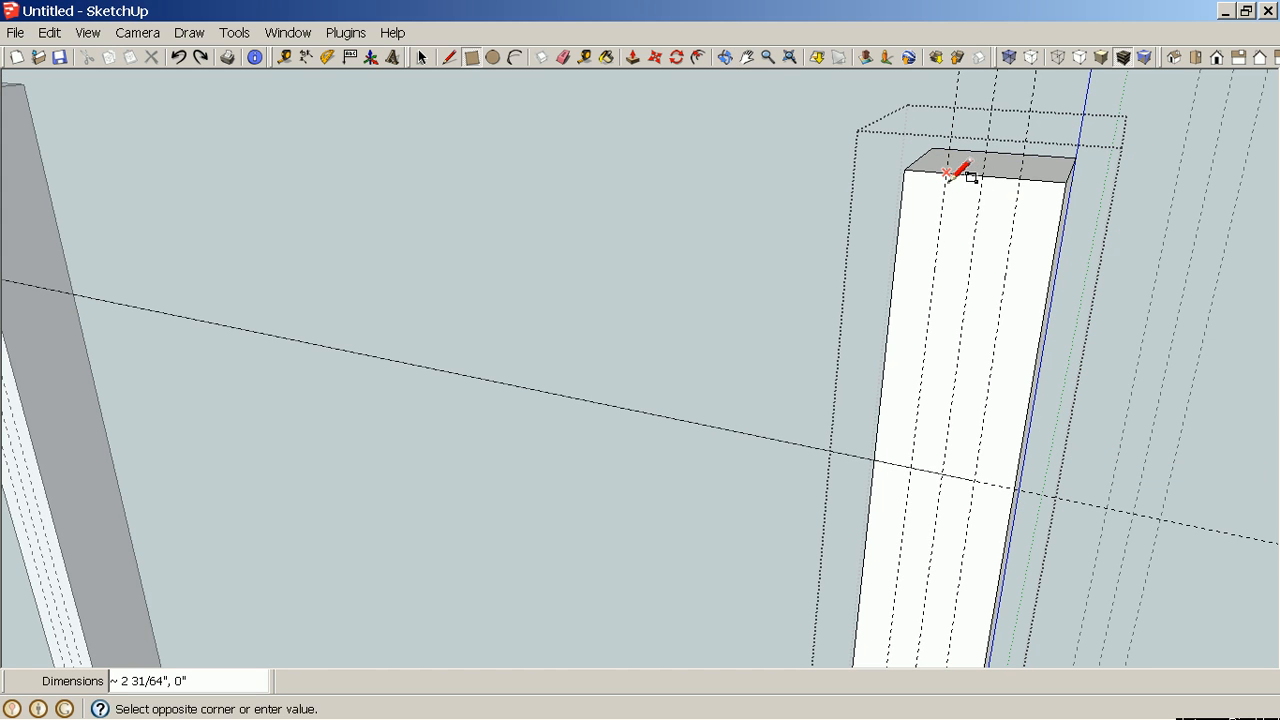
left_click(974, 487)
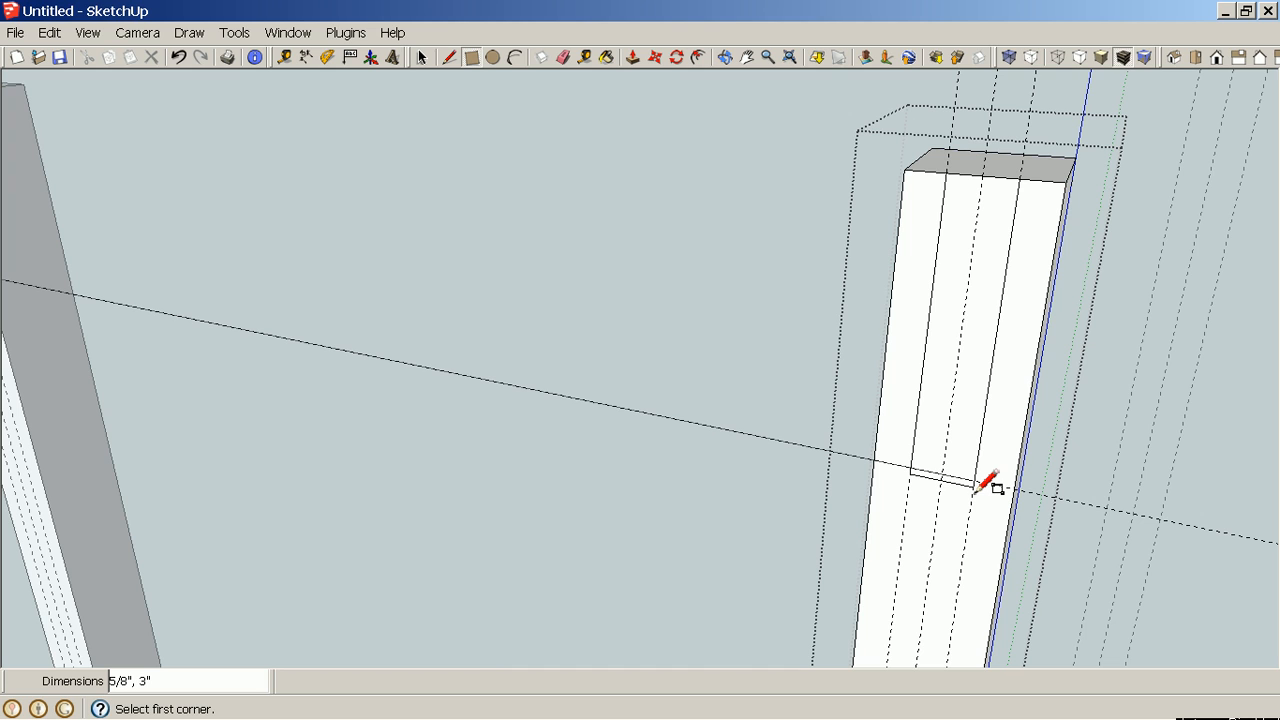
key("ctrl+z")
left_click(946, 173)
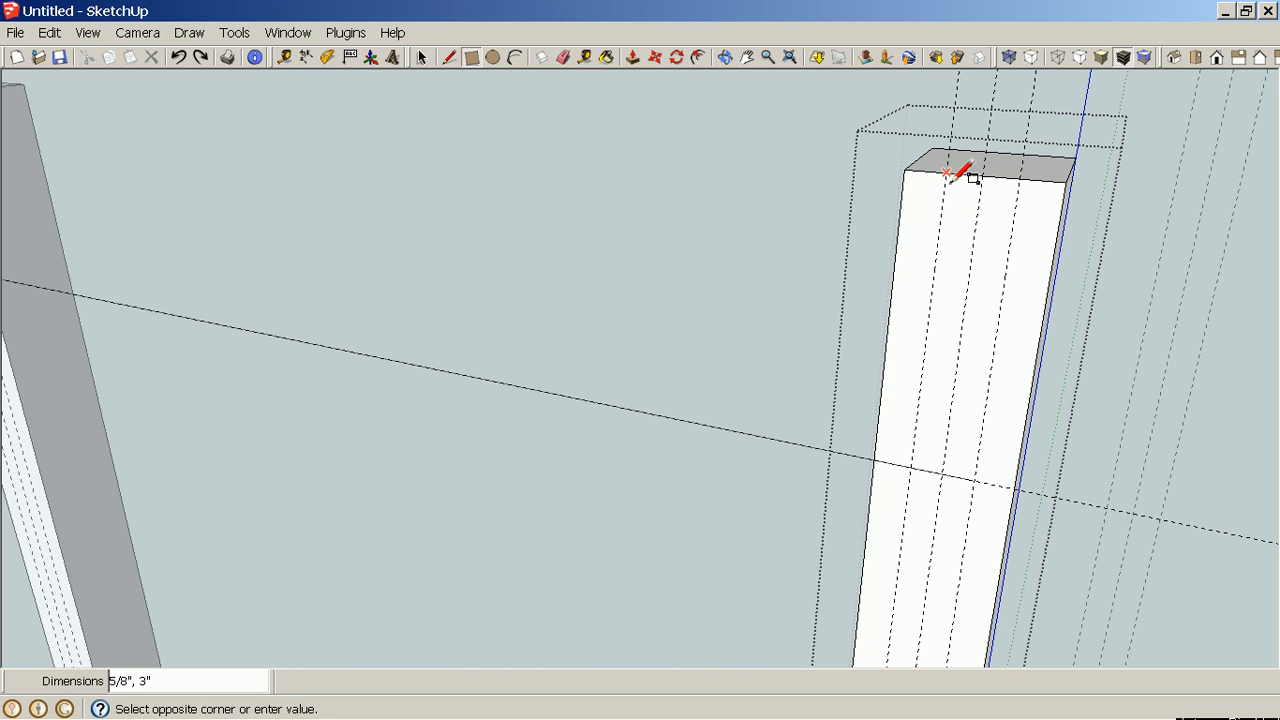
left_click(976, 479)
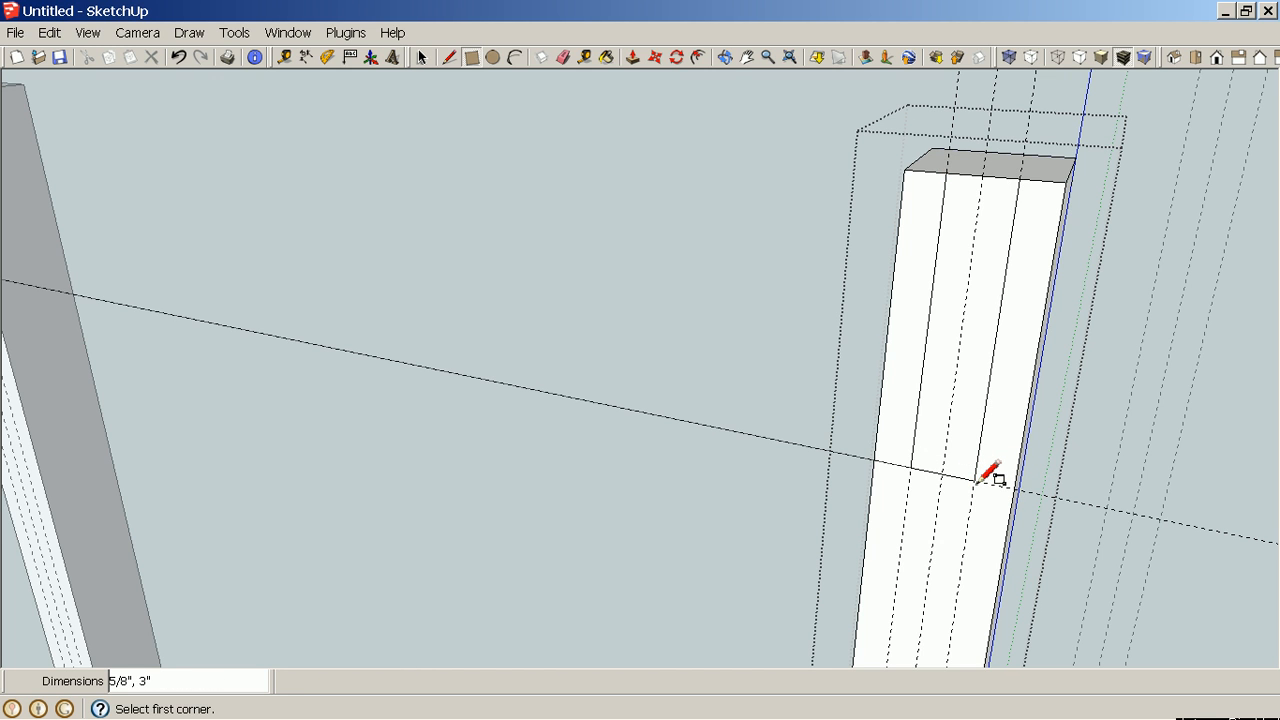
Try to push/pull the mortise rectangle, then undo it along with the guide lines.
middle_click_drag(1120, 354, 851, 334)
scroll(857, 329, "down", 5)
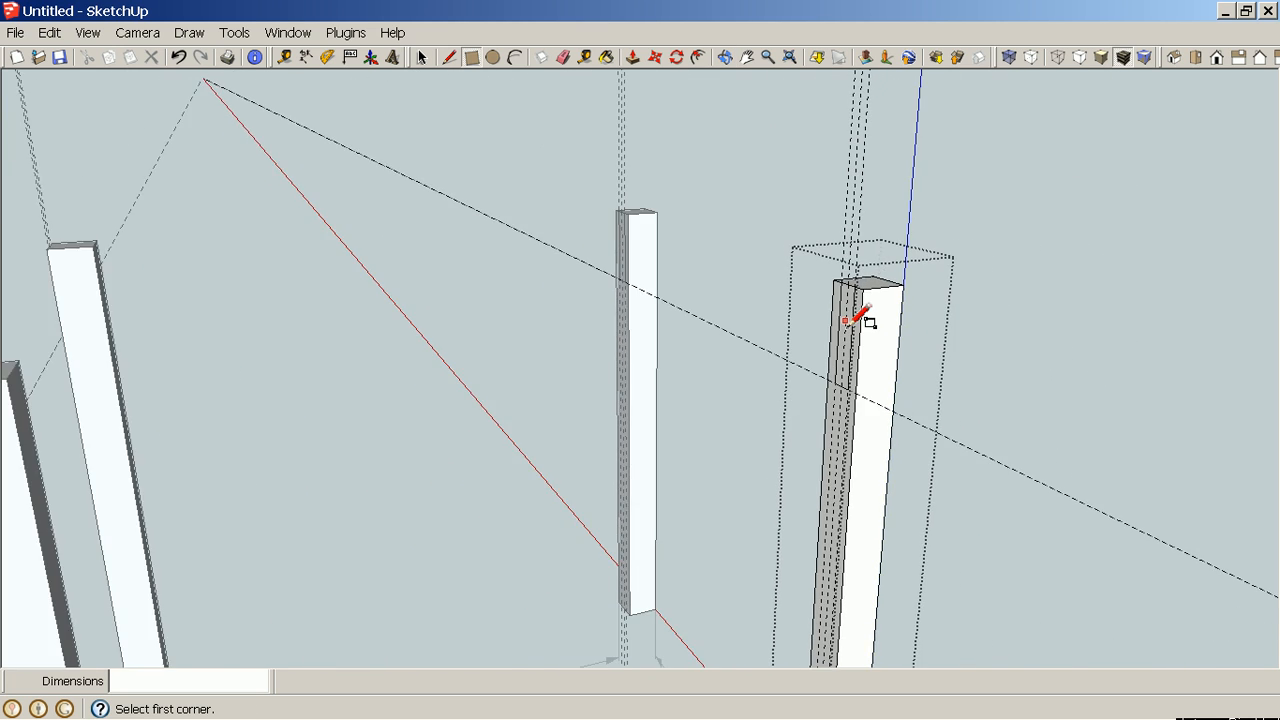
scroll(848, 321, "down", 4)
middle_click_drag(724, 373, 872, 367)
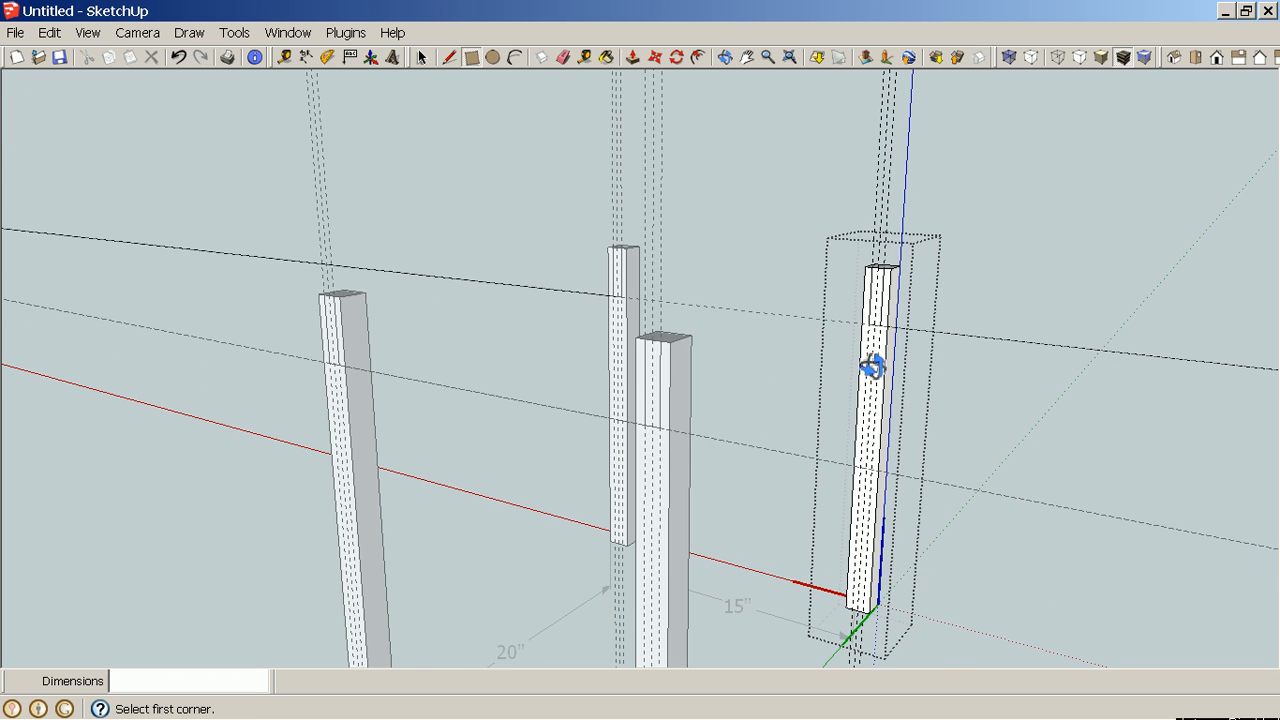
scroll(662, 414, "up", 2)
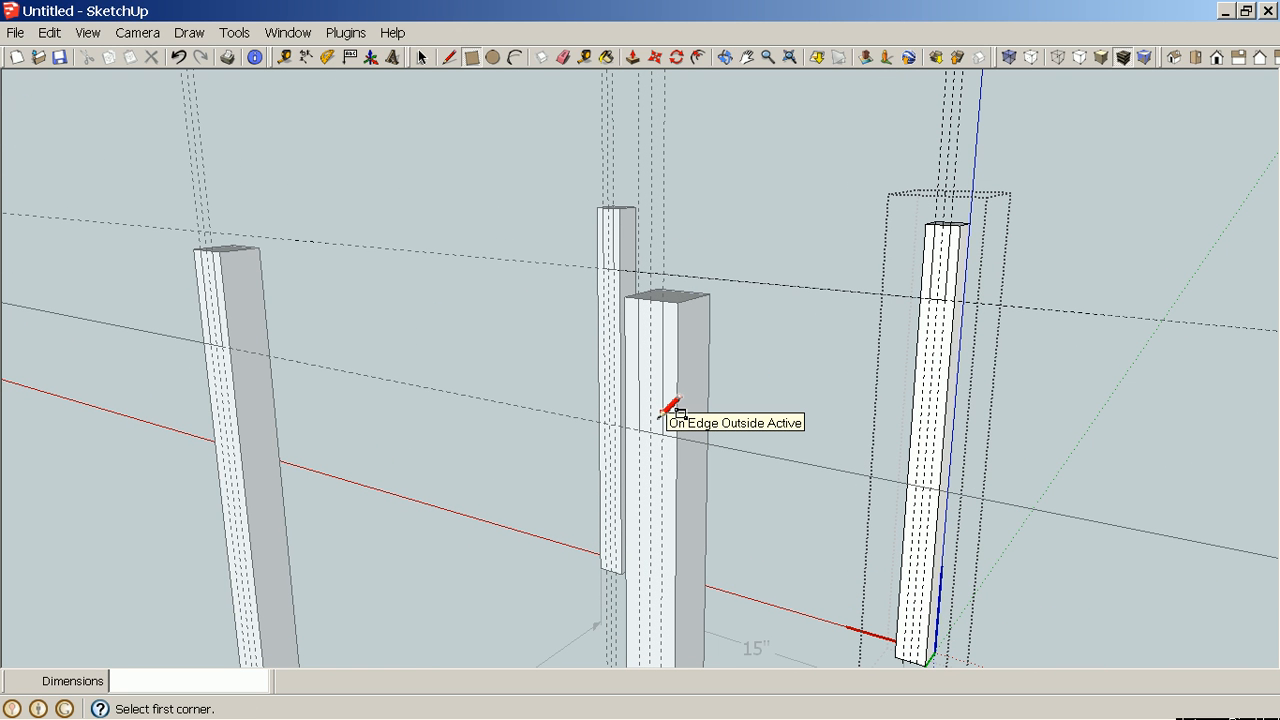
scroll(671, 410, "up", 3)
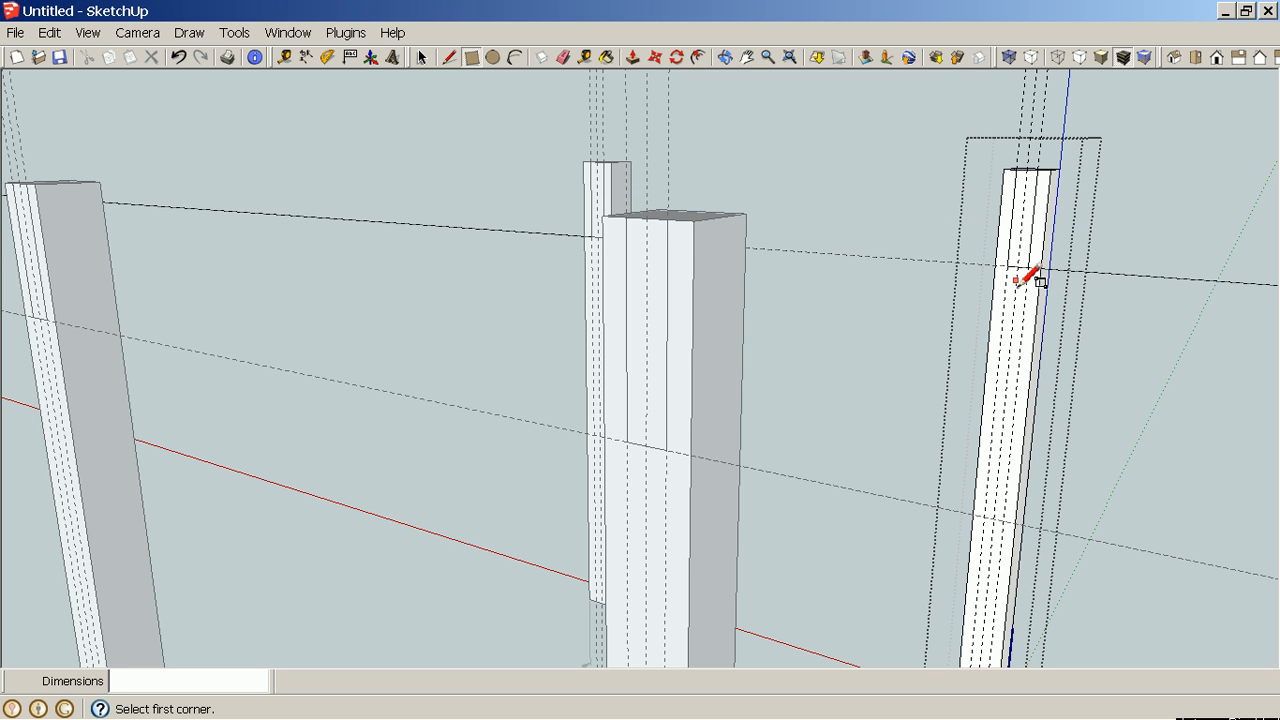
middle_click_drag(1182, 239, 1133, 243)
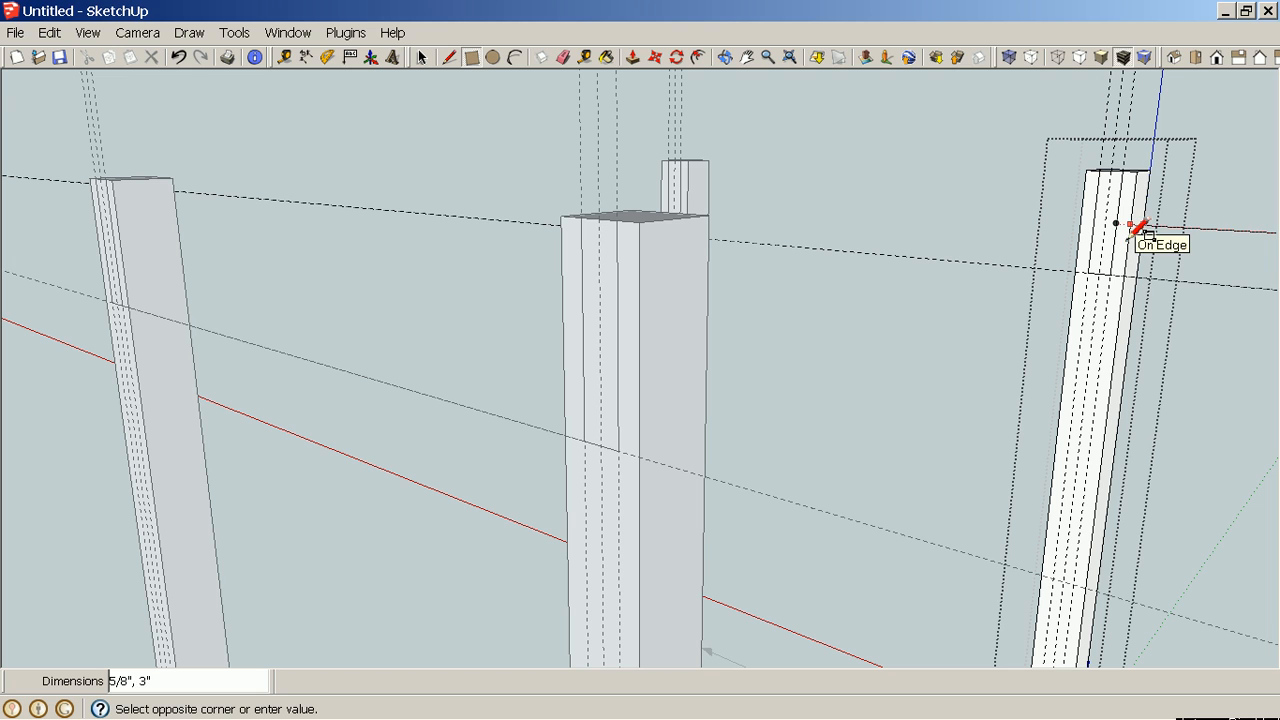
key("p")
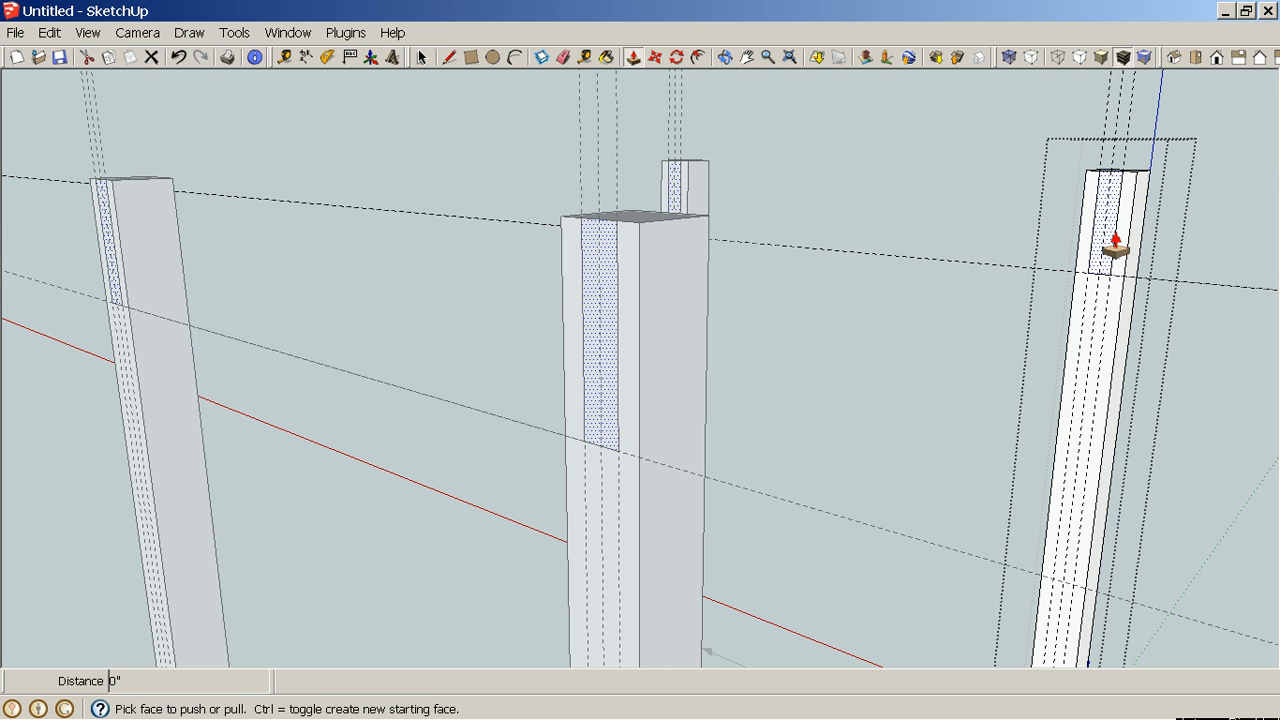
left_click_drag(1115, 245, 1076, 255)
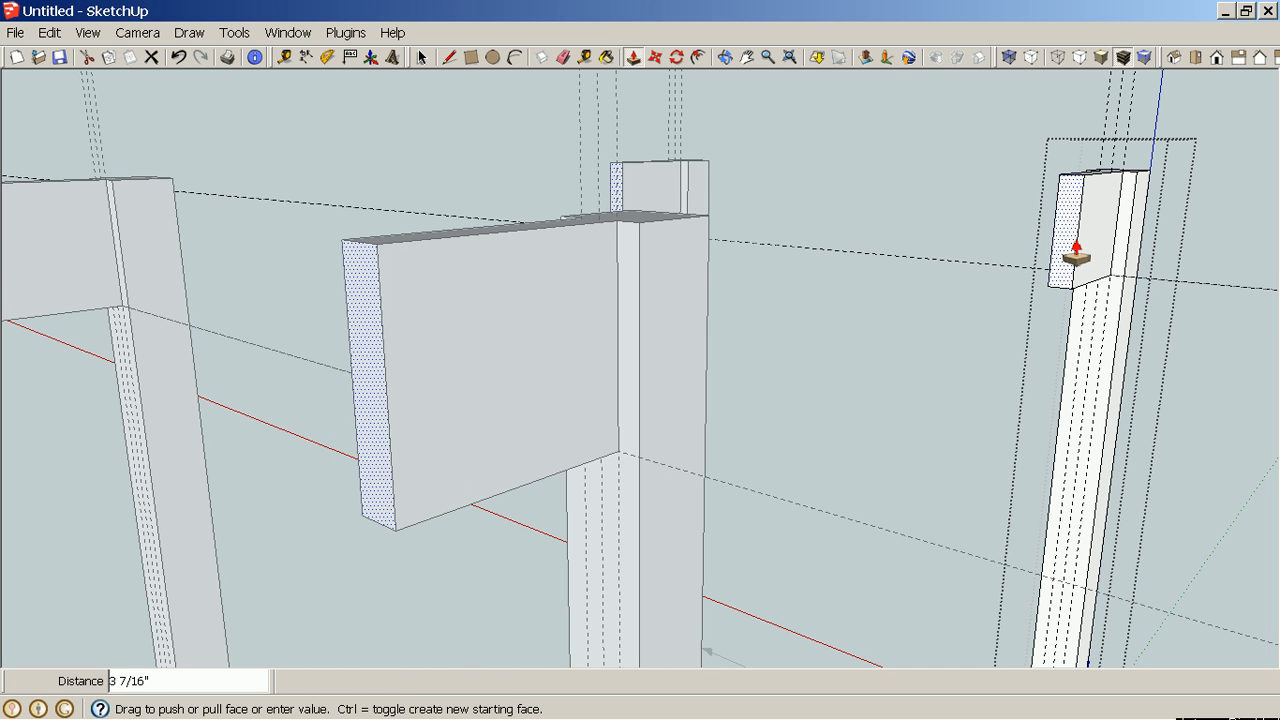
key("ctrl+z")
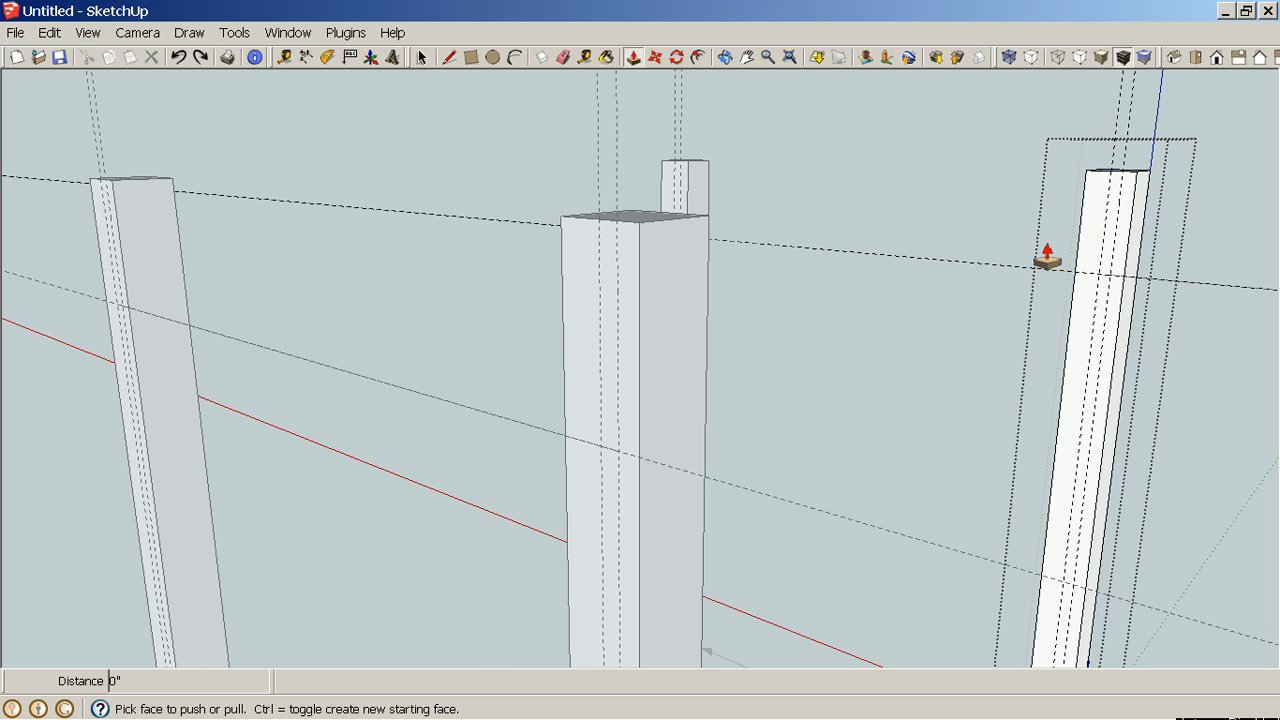
key("ctrl+z")
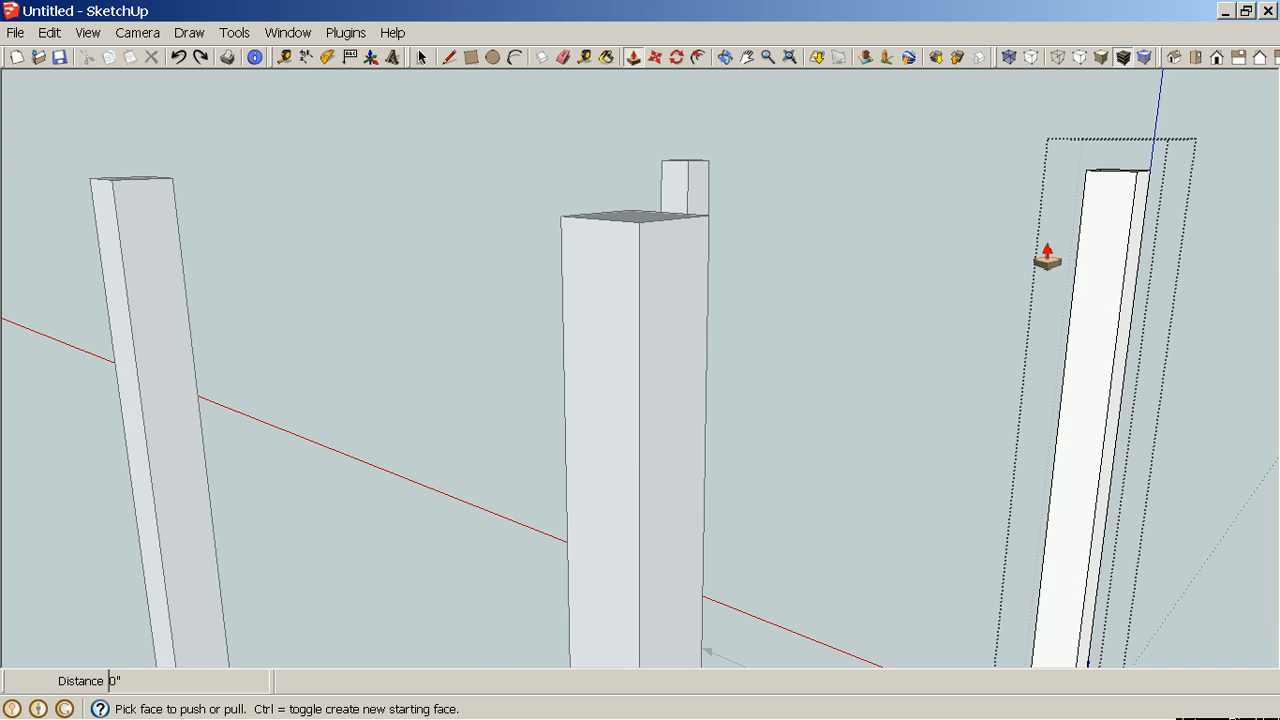
Close the leg component and switch to the Tape Measure tool.
right_click(1022, 250)
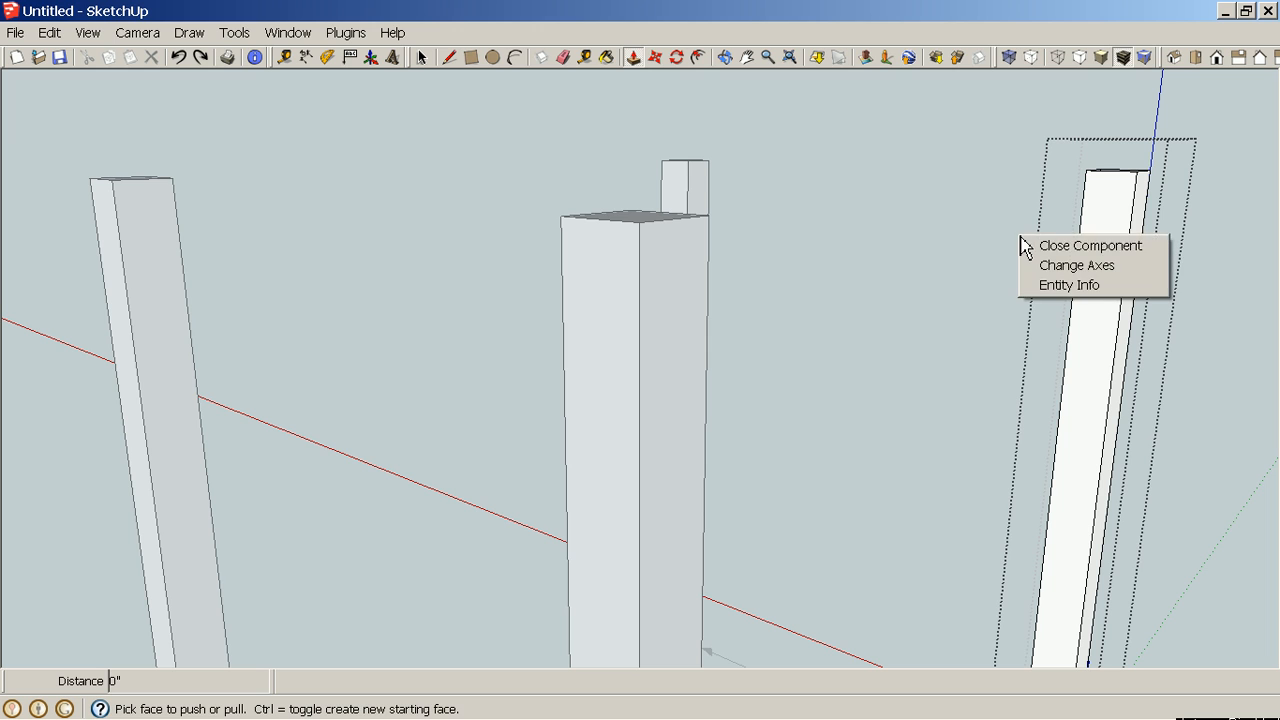
left_click(1042, 245)
middle_click_drag(1196, 190, 1144, 178)
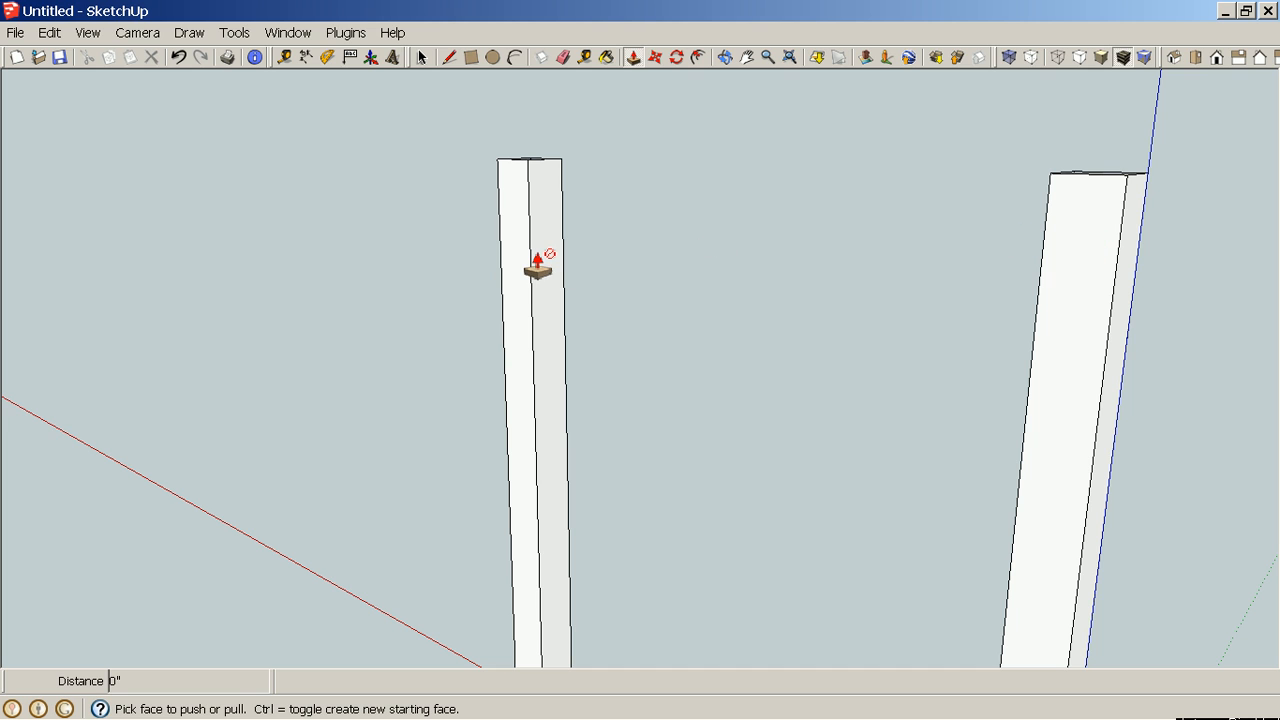
key("space")
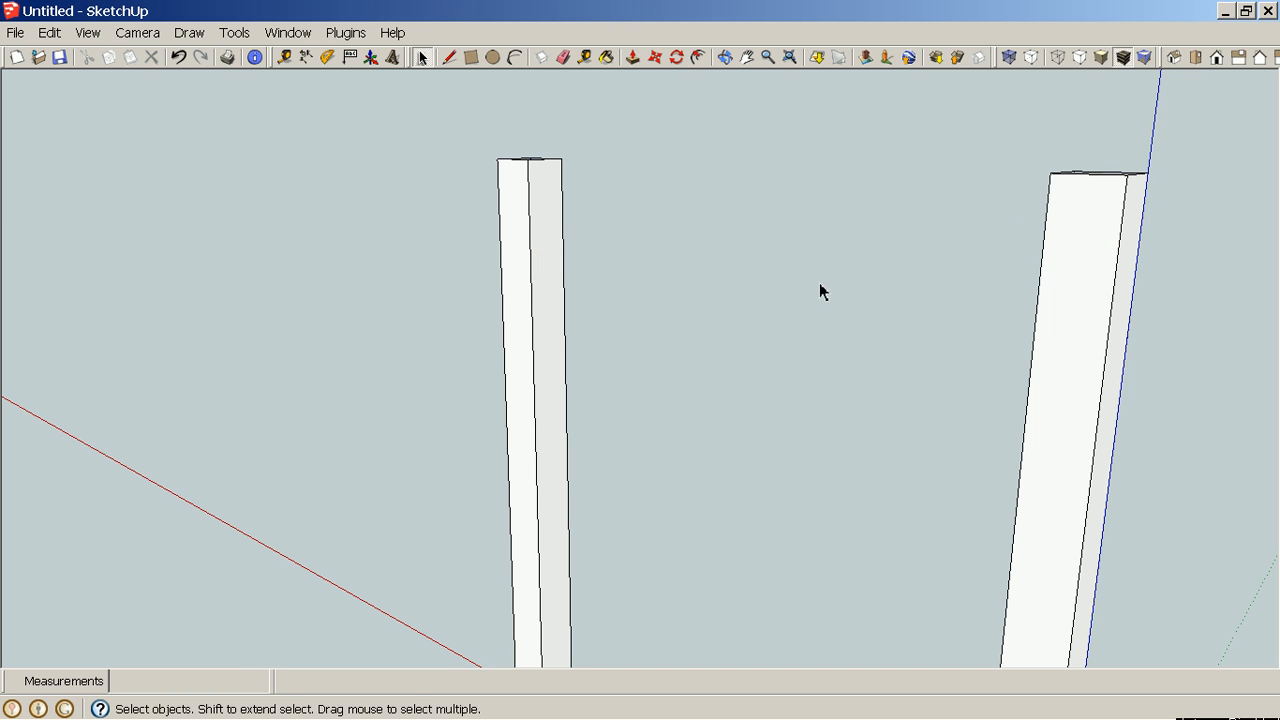
key("t")
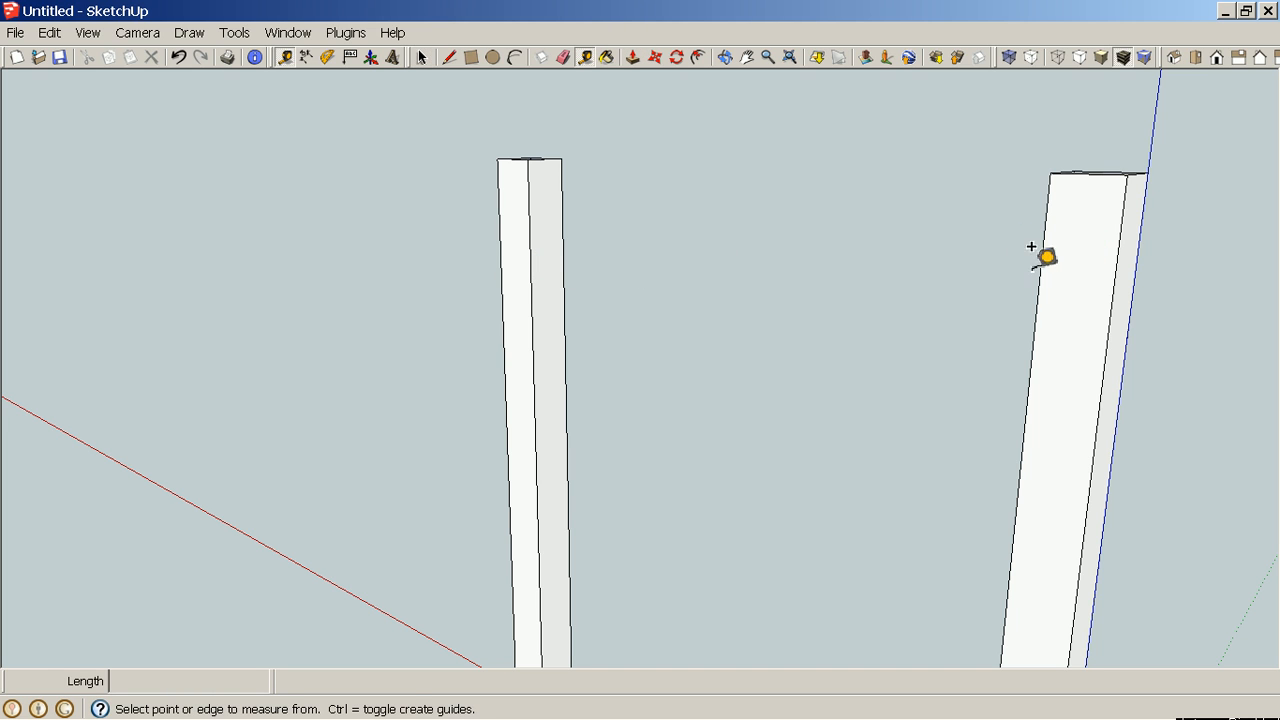
Add guides on the leg face 3" below the top and 11/16" in from the edge.
left_click(1100, 162)
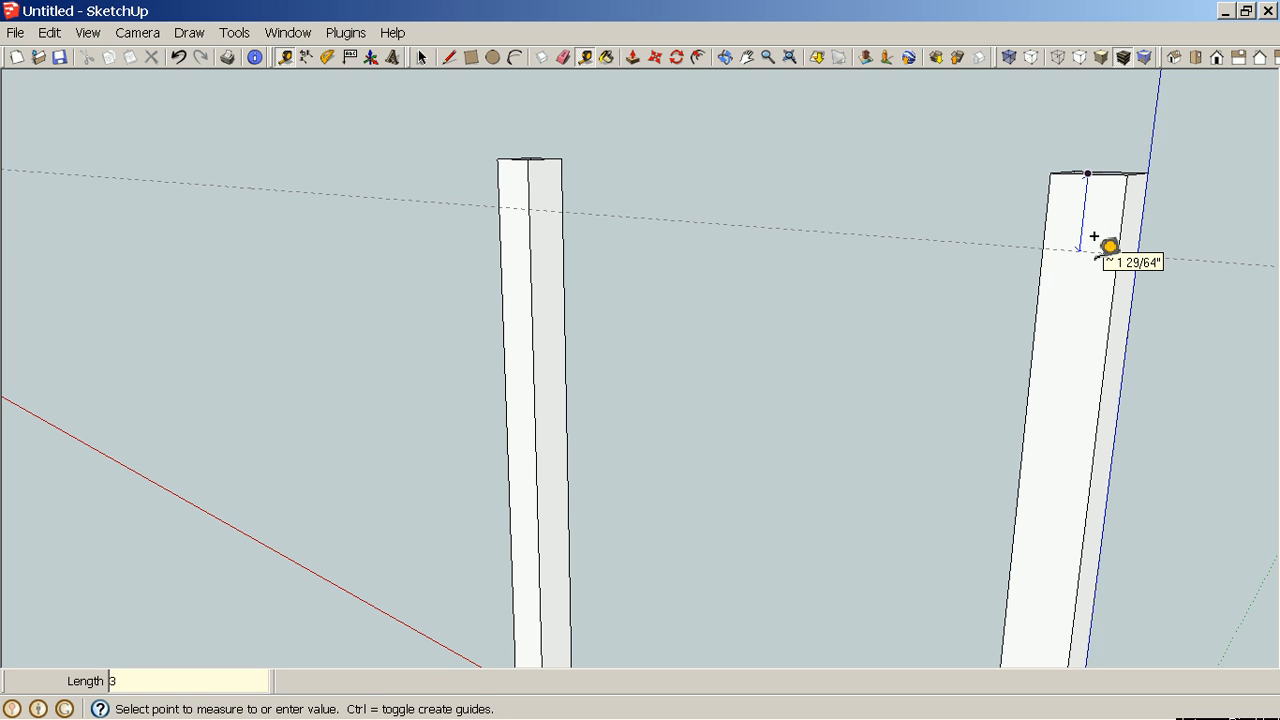
key("Return")
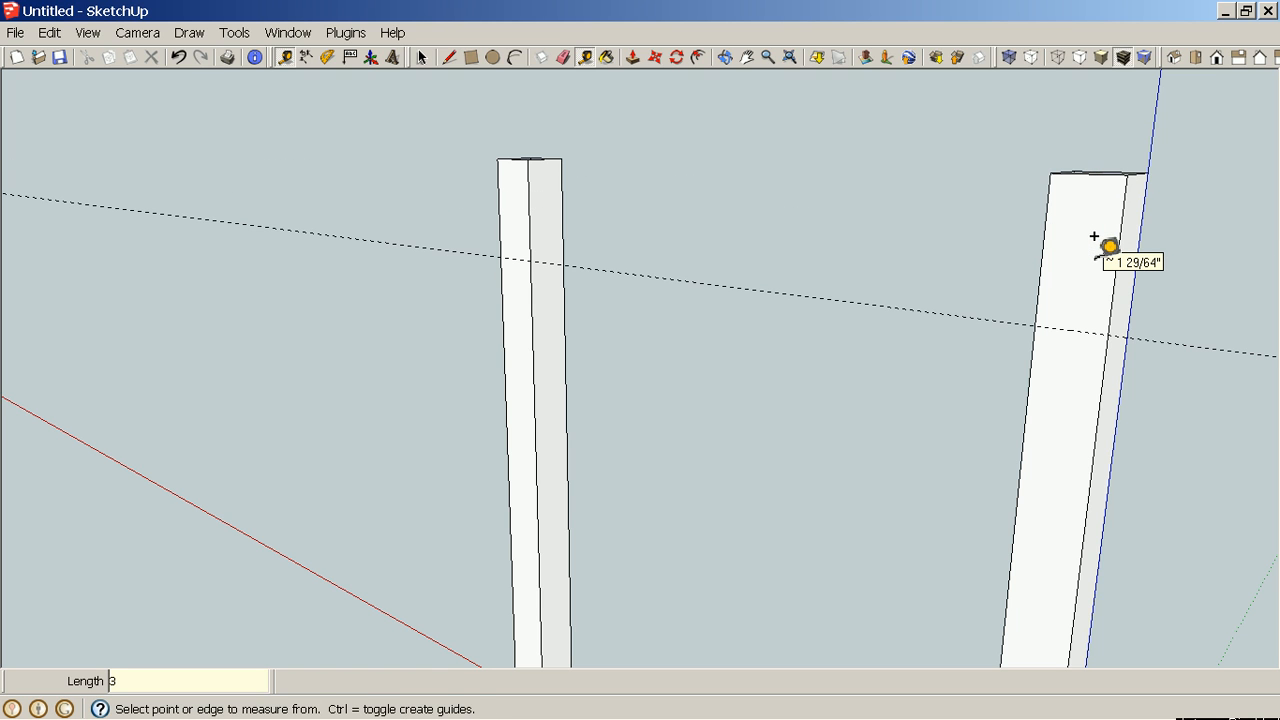
middle_click_drag(1094, 236, 1140, 197)
scroll(1143, 169, "up", 3)
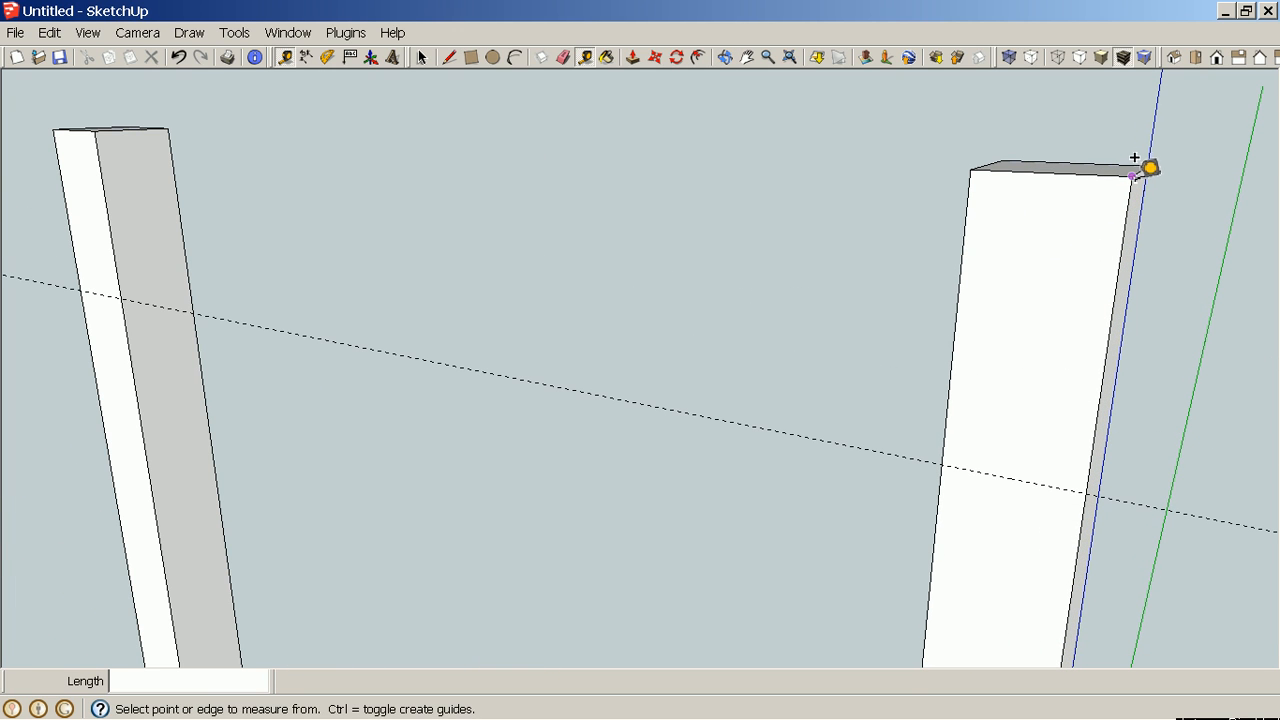
left_click(963, 255)
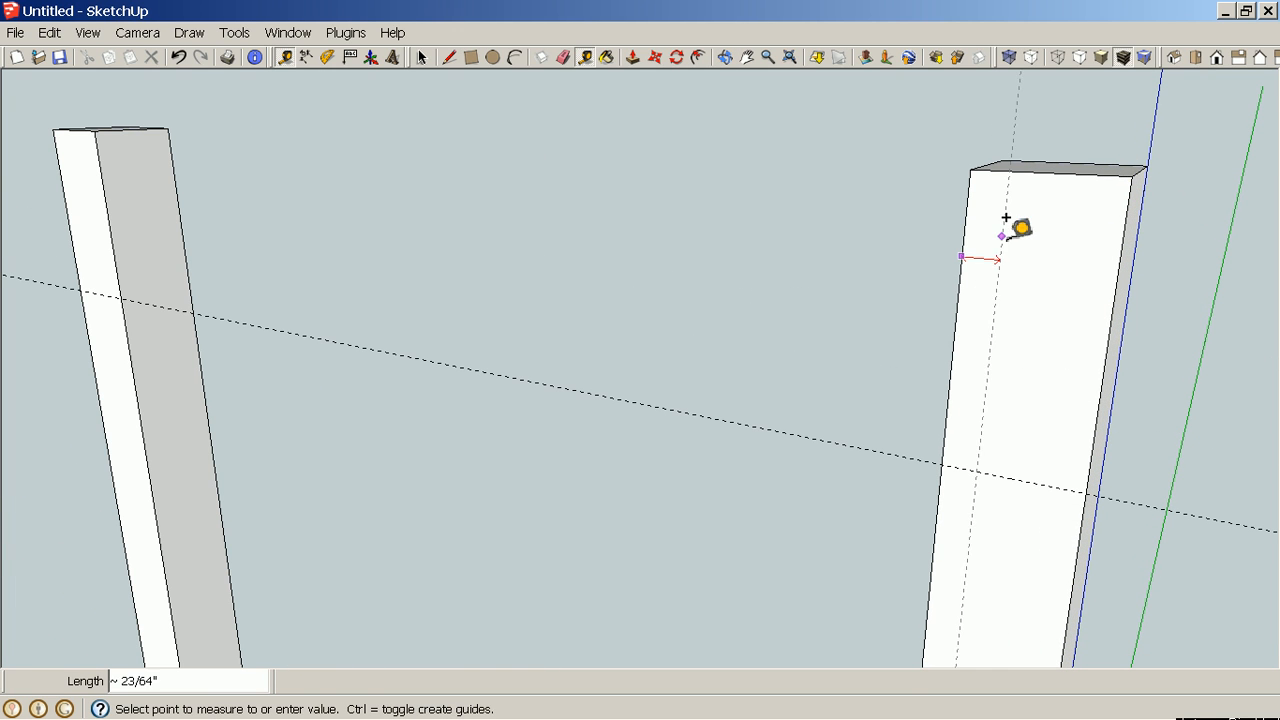
left_click(1052, 157)
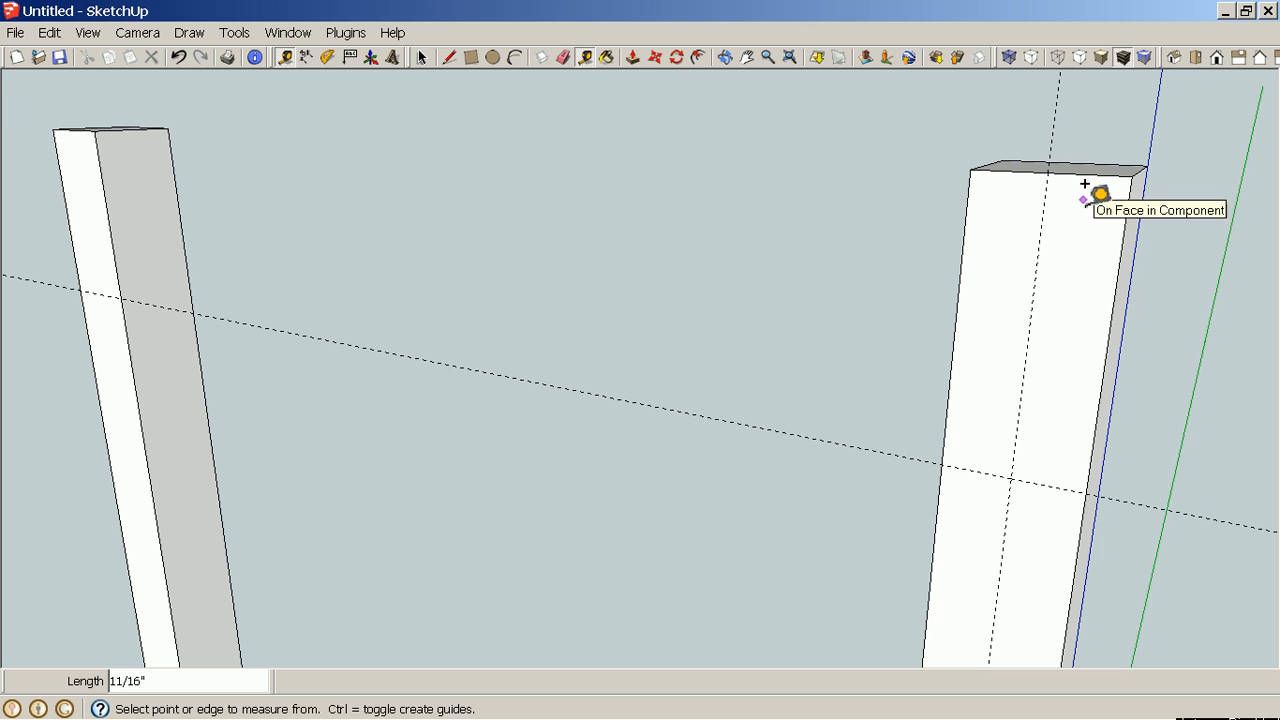
Add guides 5/16" to each side of the center guide.
left_click(1040, 237)
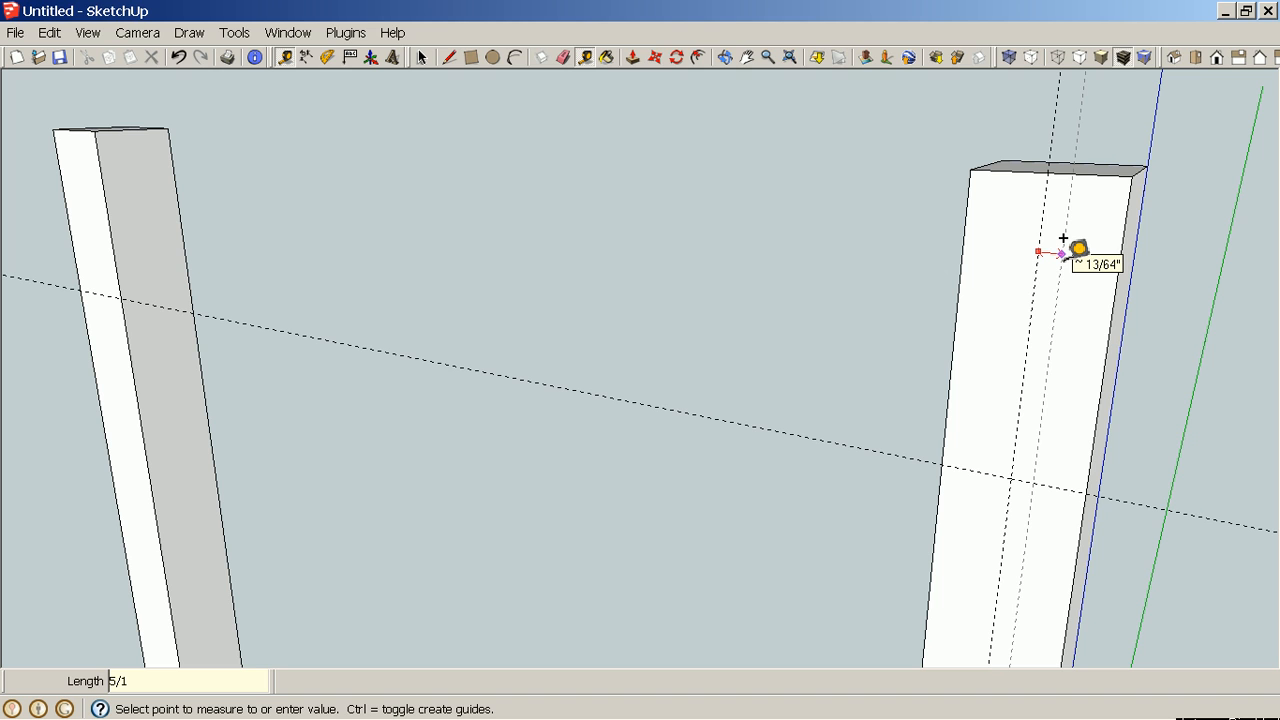
left_click(1063, 238)
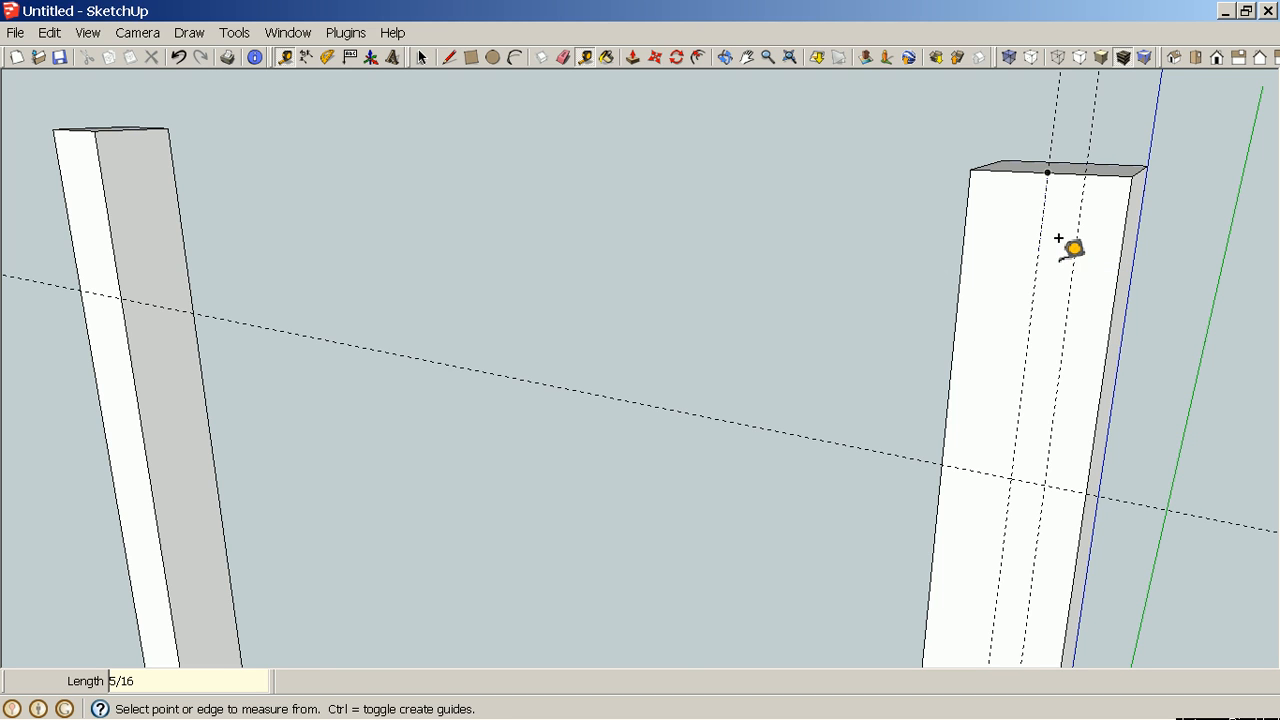
left_click(1045, 239)
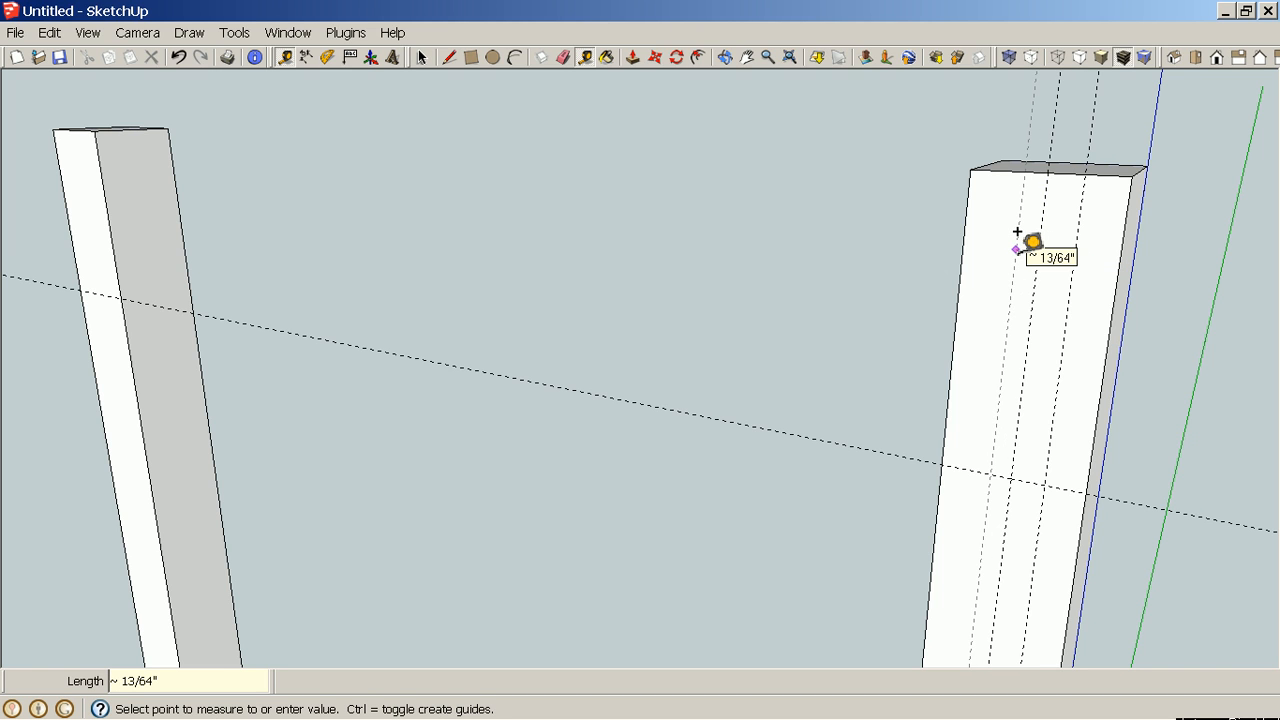
key("Return")
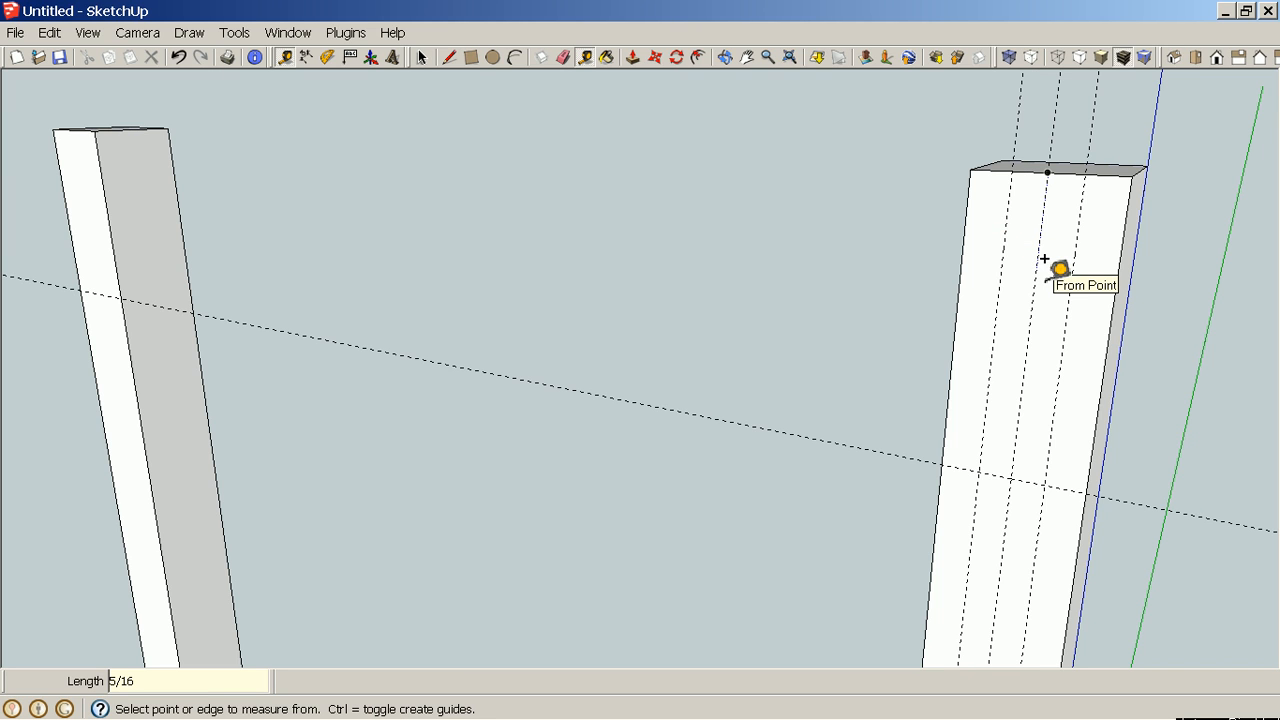
Draw a 5/8" by 3" rectangle between the offset guides, down from the top of the leg face.
key("r")
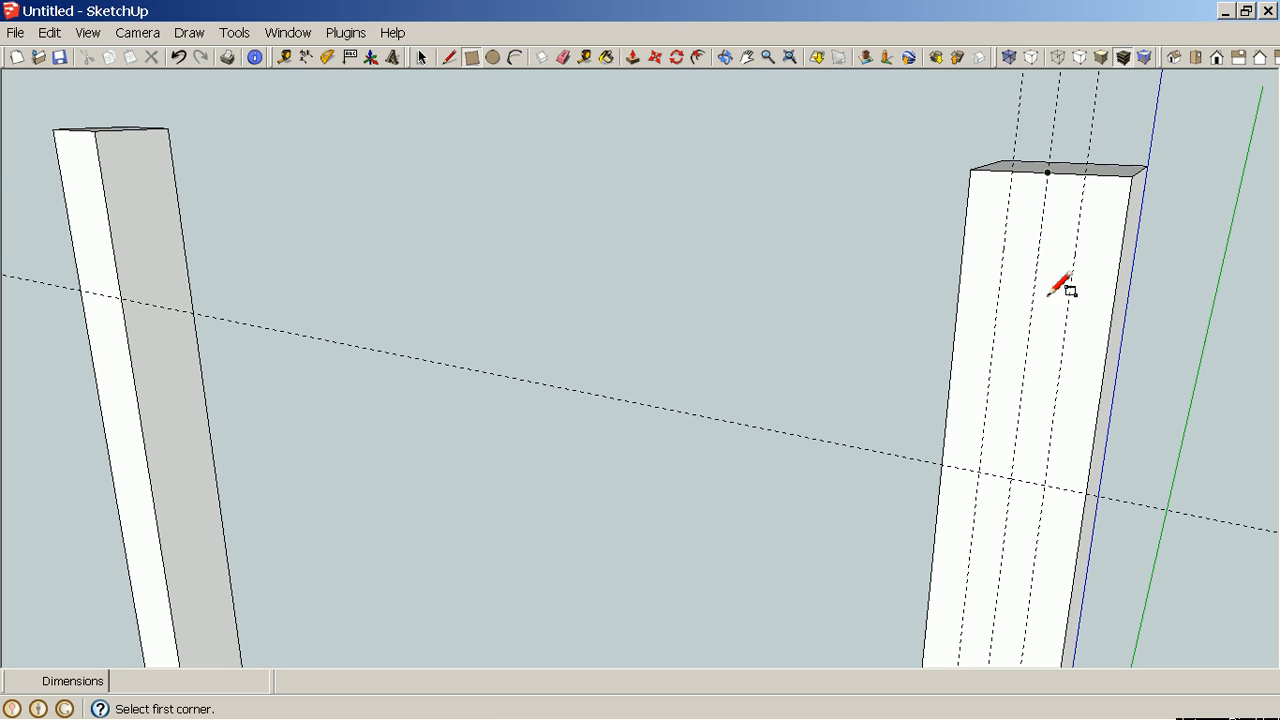
left_click(1013, 173)
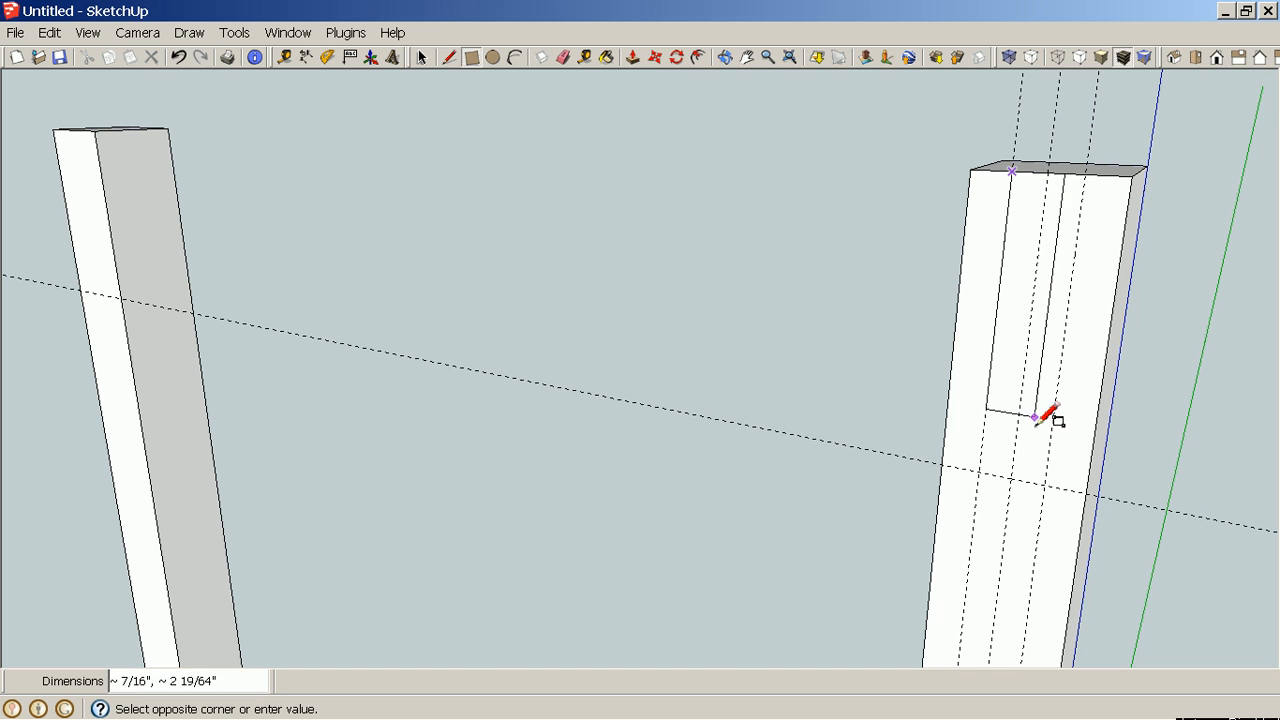
left_click(1047, 484)
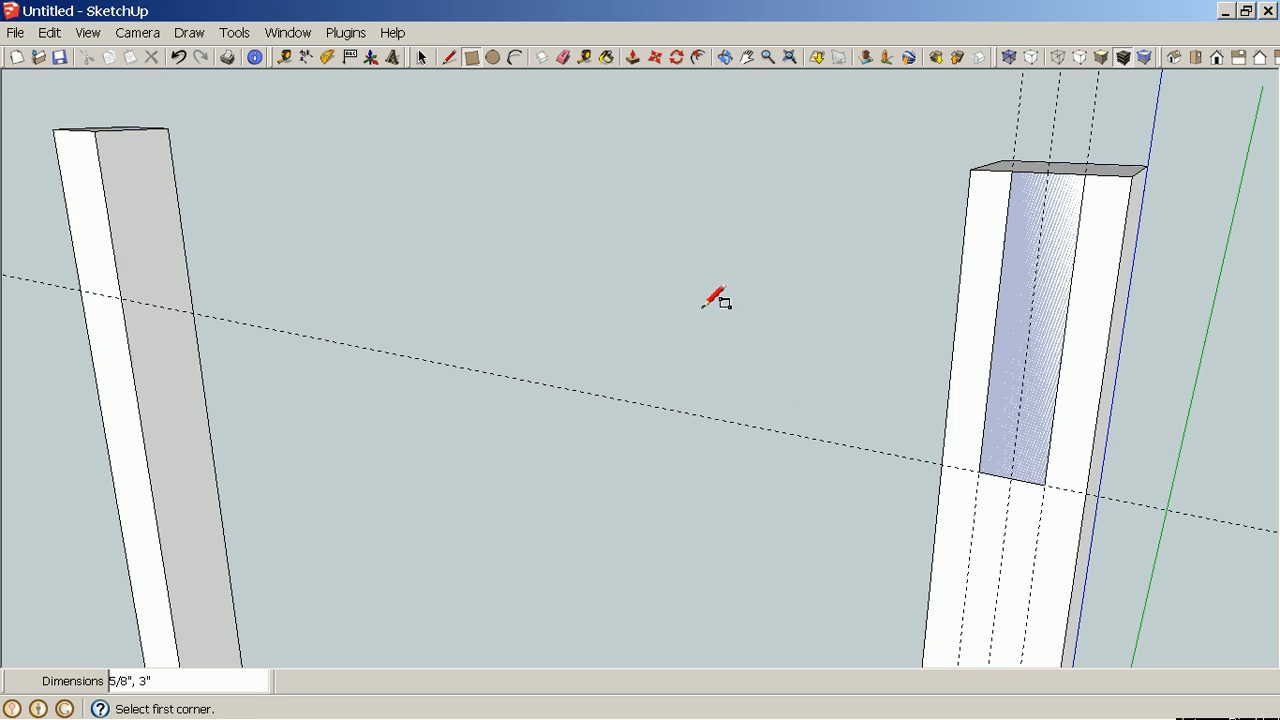
Push/pull the rectangle outward 20" to form a rail reaching the opposite leg.
key("h")
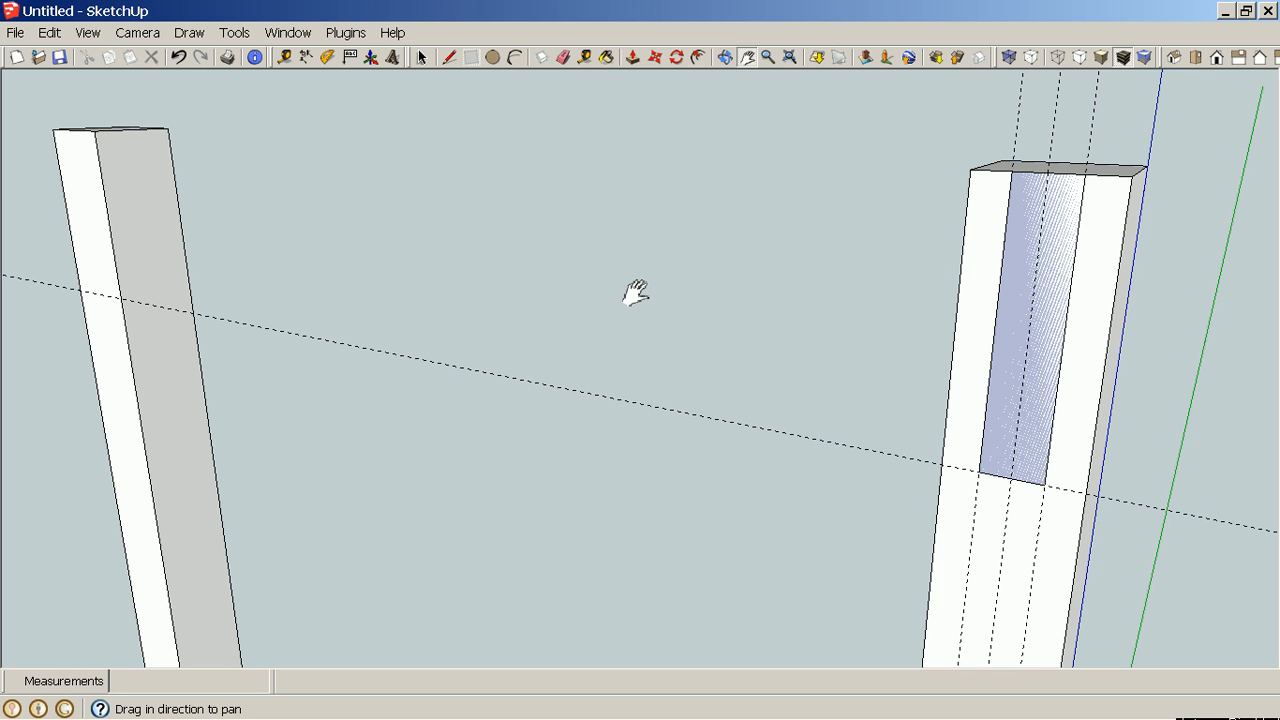
left_click_drag(225, 300, 643, 376)
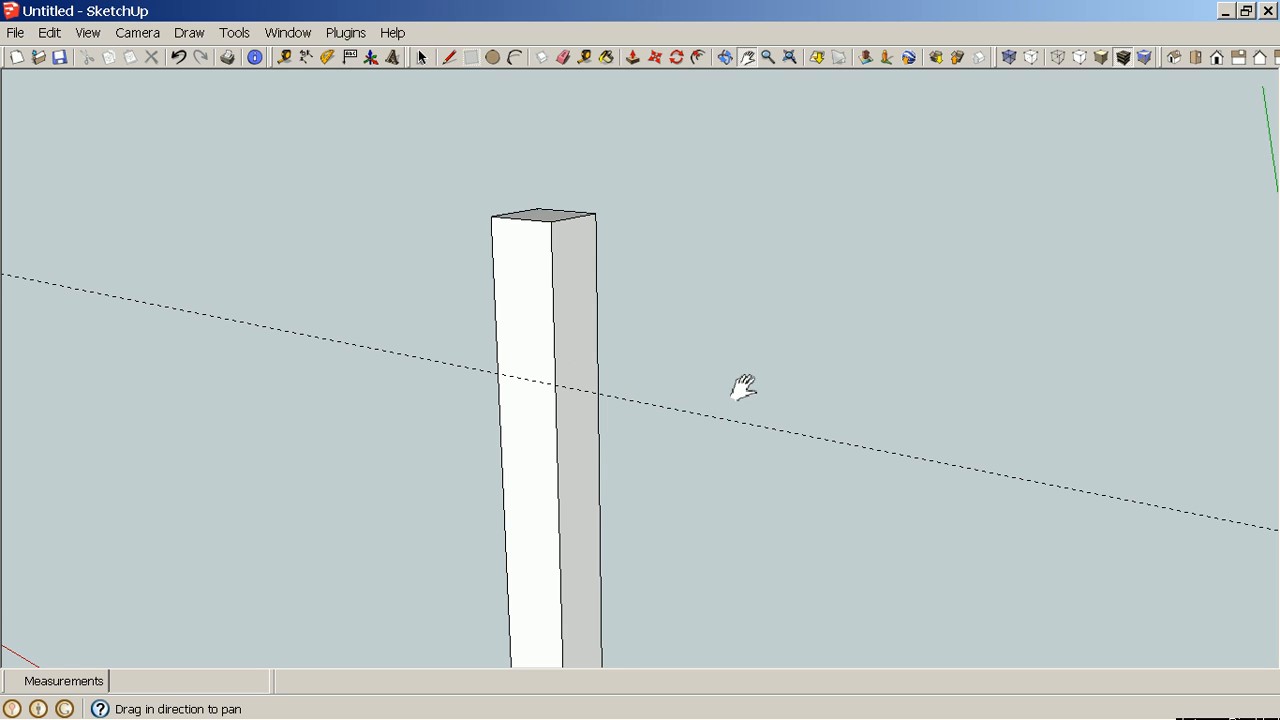
scroll(743, 386, "down", 3)
left_click_drag(743, 386, 366, 286)
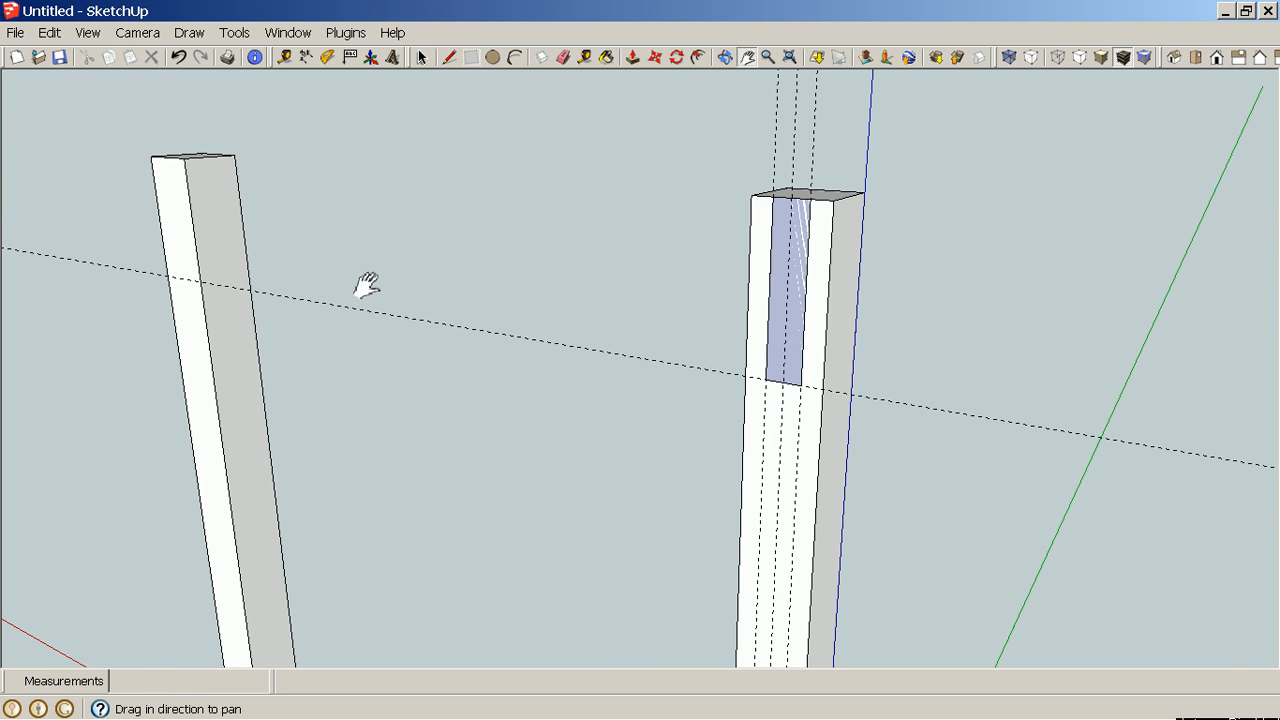
scroll(440, 279, "down", 3)
left_click_drag(483, 376, 686, 320)
key("p")
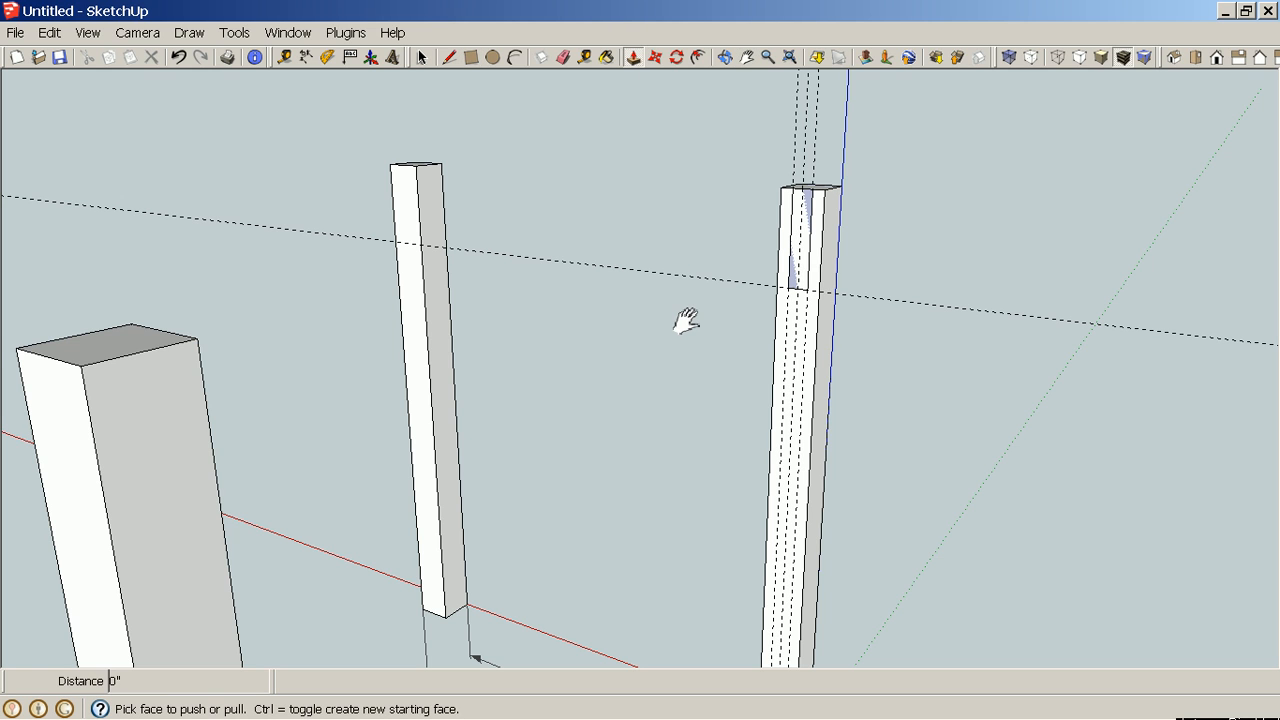
left_click(804, 272)
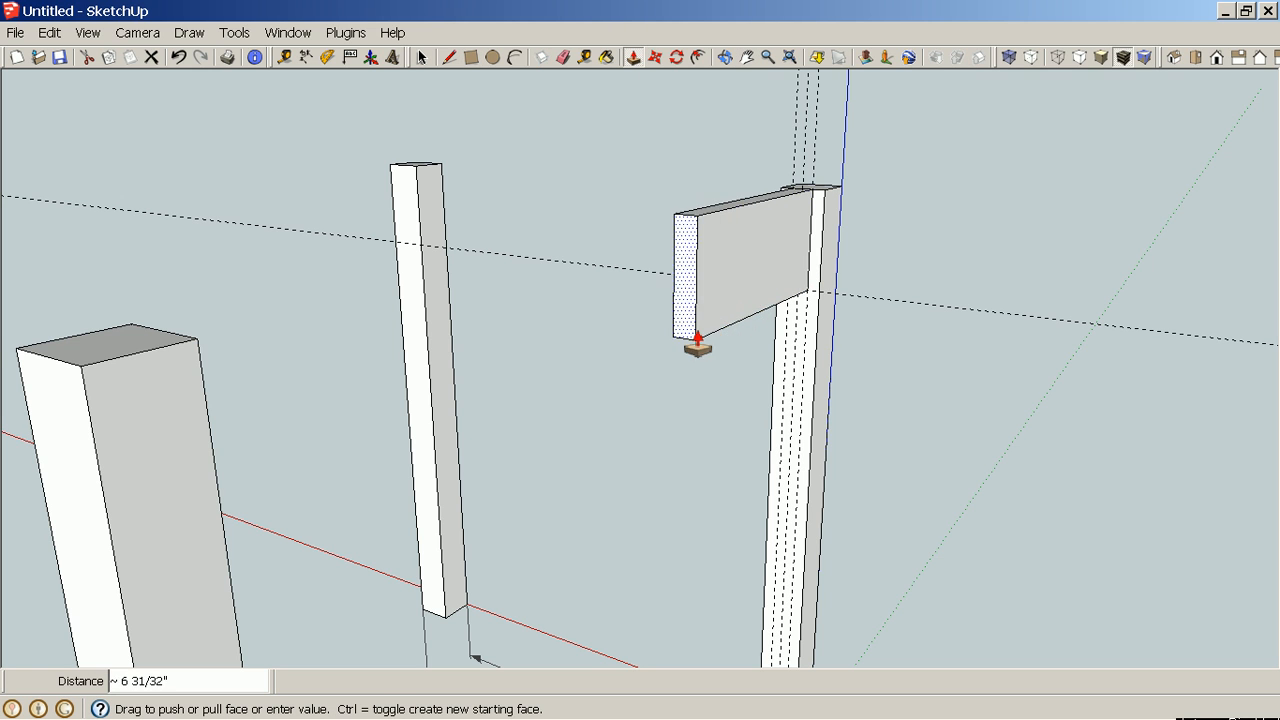
left_click(649, 383)
middle_click_drag(649, 383, 189, 366)
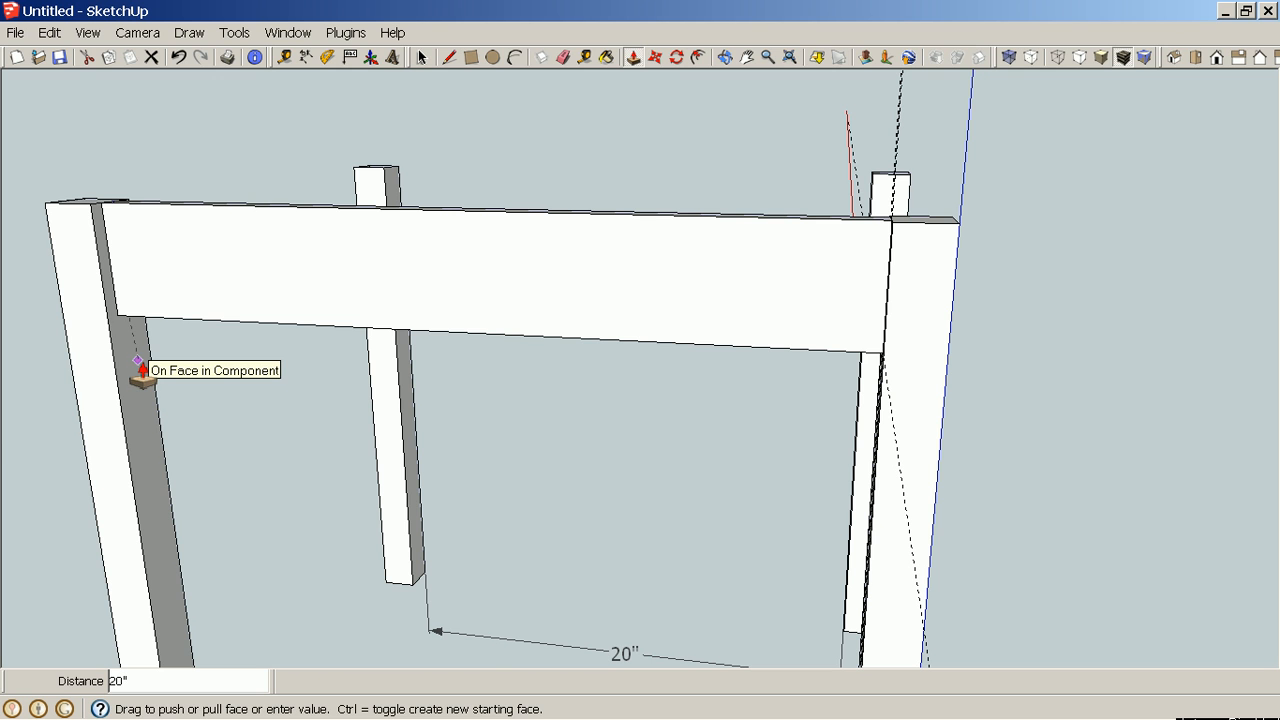
left_click(140, 372)
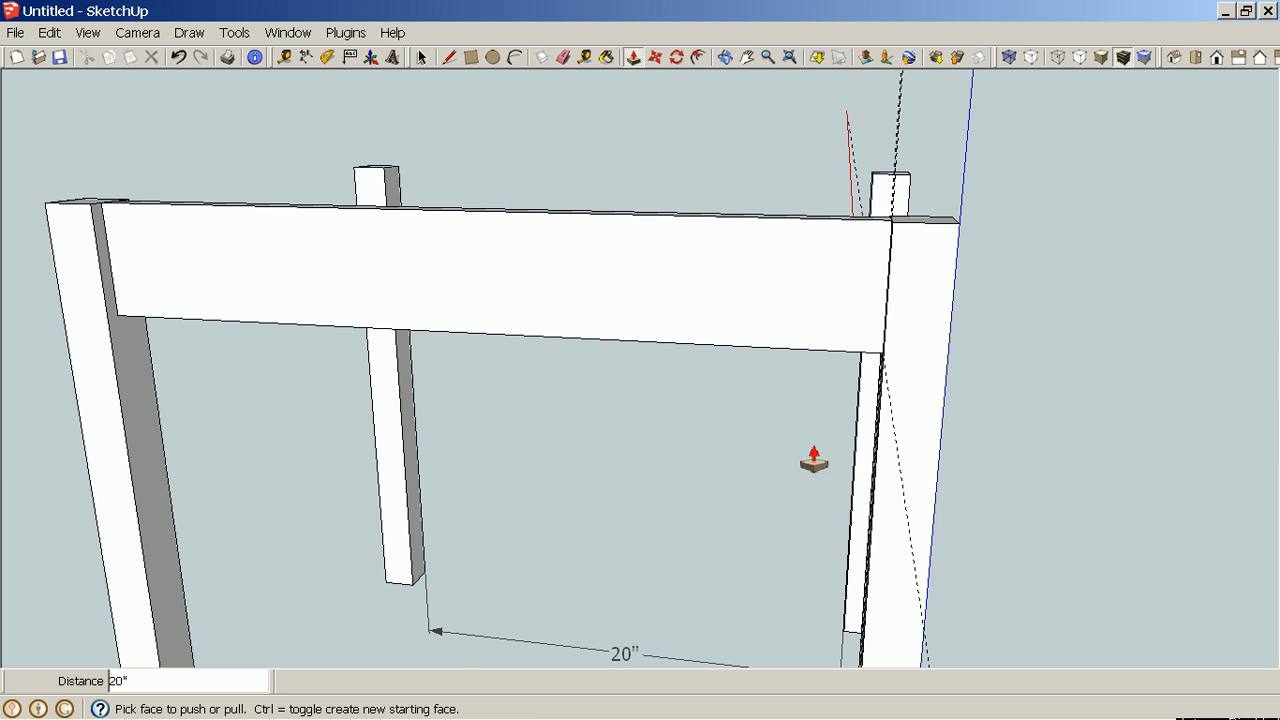
On the opposite leg's face, add guides 3" below the top and 11/16" in from the edge.
middle_click_drag(1071, 477, 766, 537)
middle_click_drag(411, 400, 663, 534)
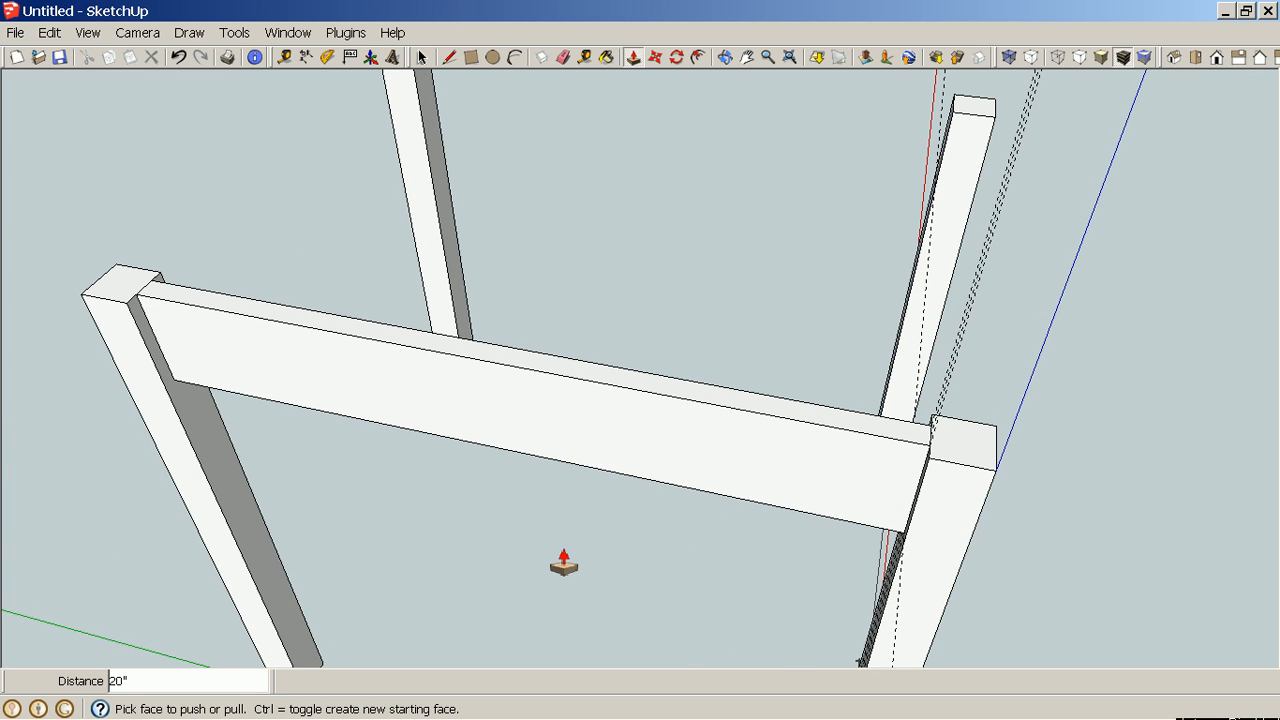
middle_click_drag(437, 537, 500, 443)
middle_click_drag(997, 491, 524, 447)
middle_click_drag(723, 491, 555, 477)
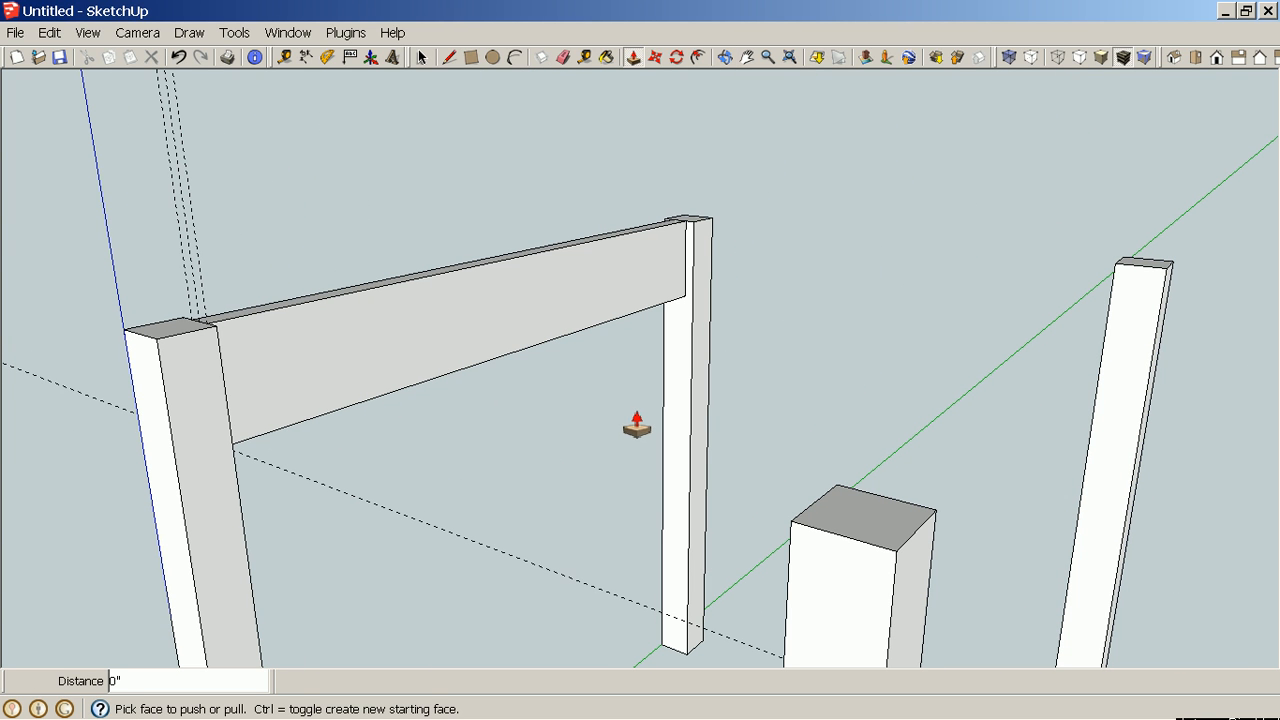
middle_click_drag(560, 503, 720, 406)
middle_click_drag(831, 394, 729, 486)
key("space")
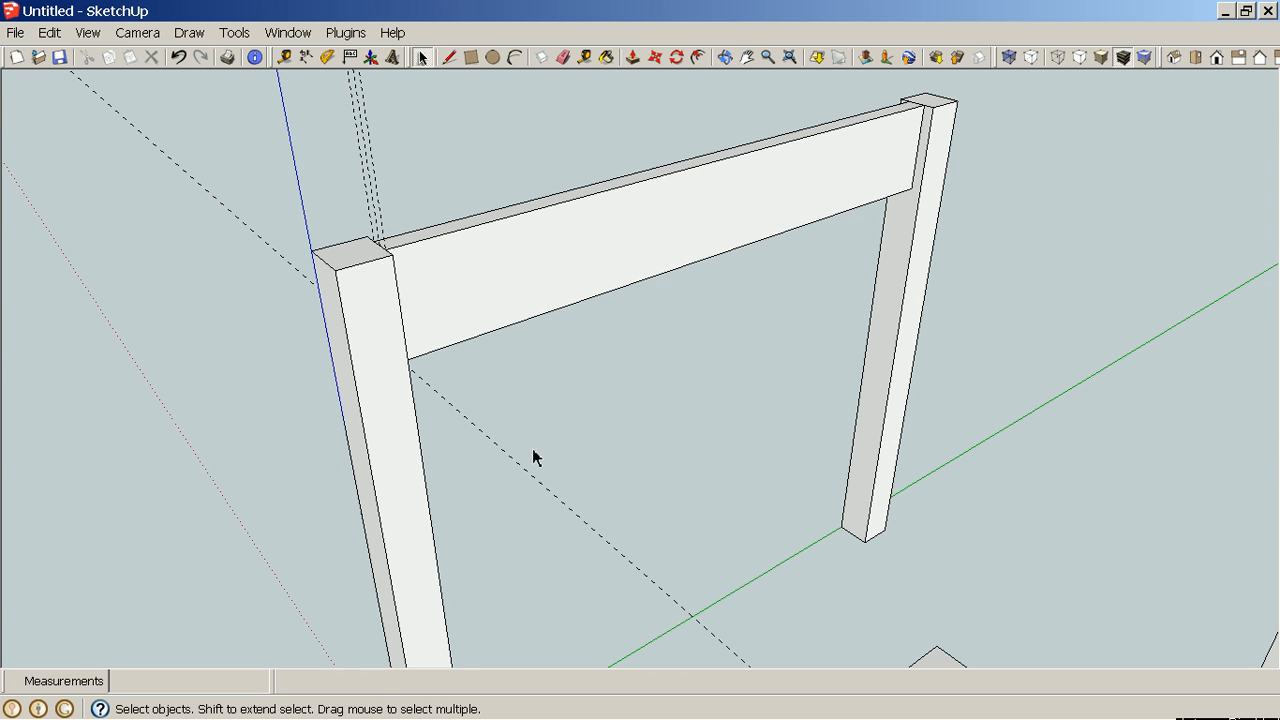
scroll(714, 484, "down", 3)
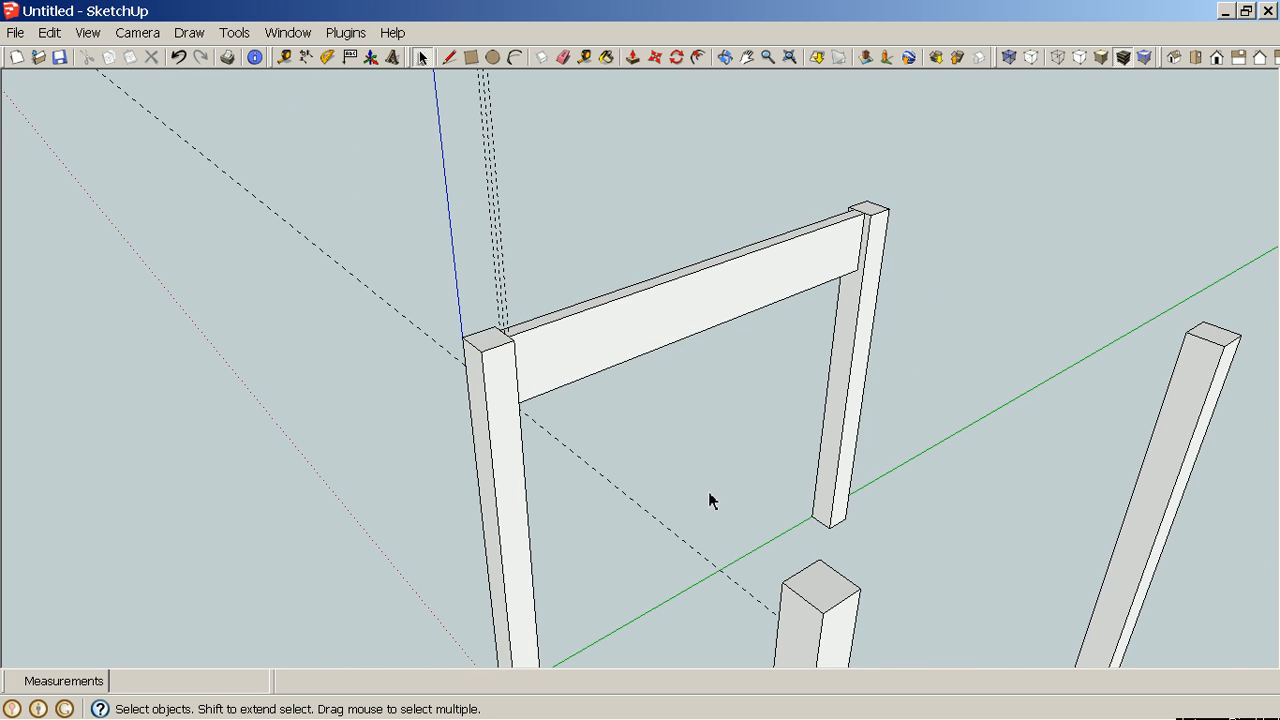
scroll(480, 495, "up", 4)
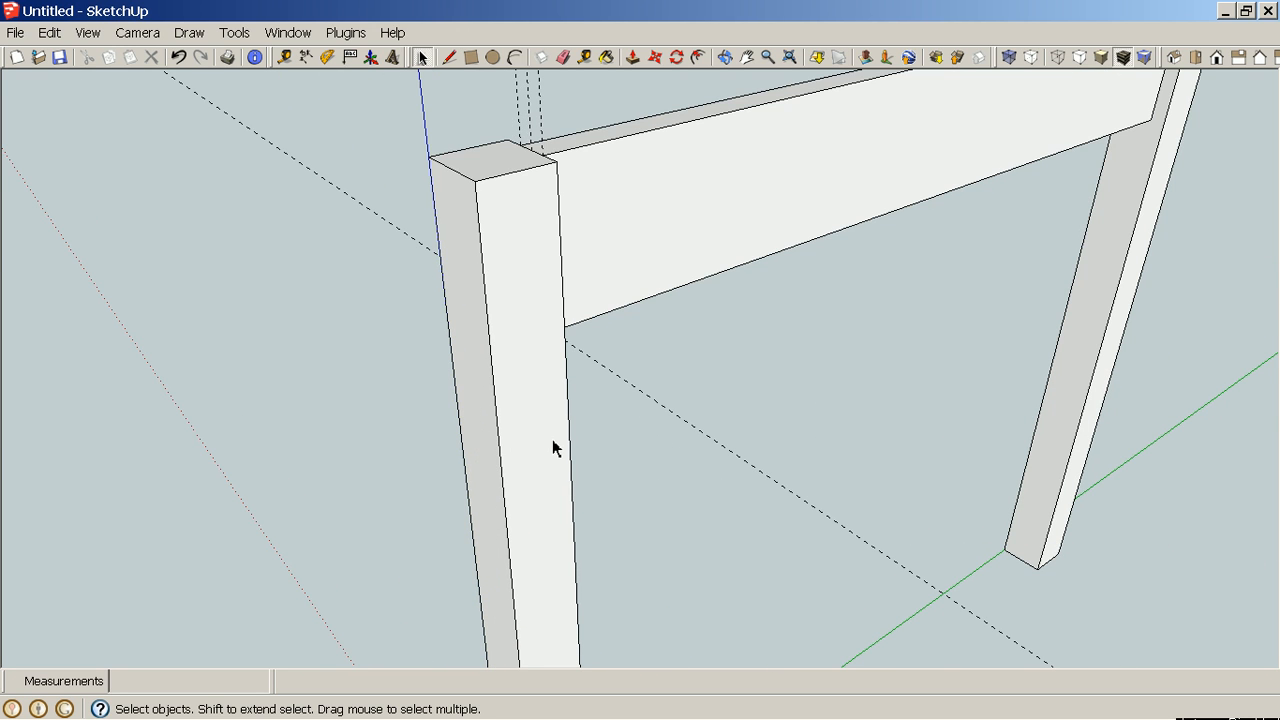
scroll(555, 448, "down", 1)
key("t")
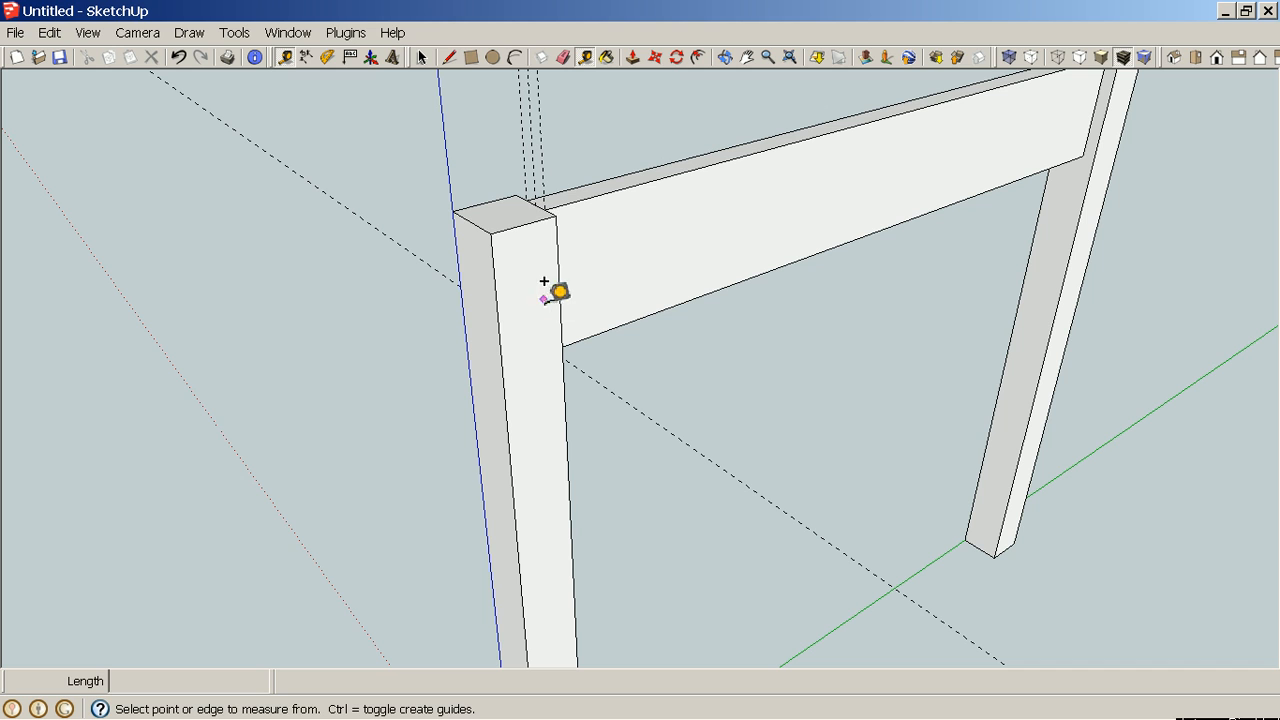
left_click(531, 214)
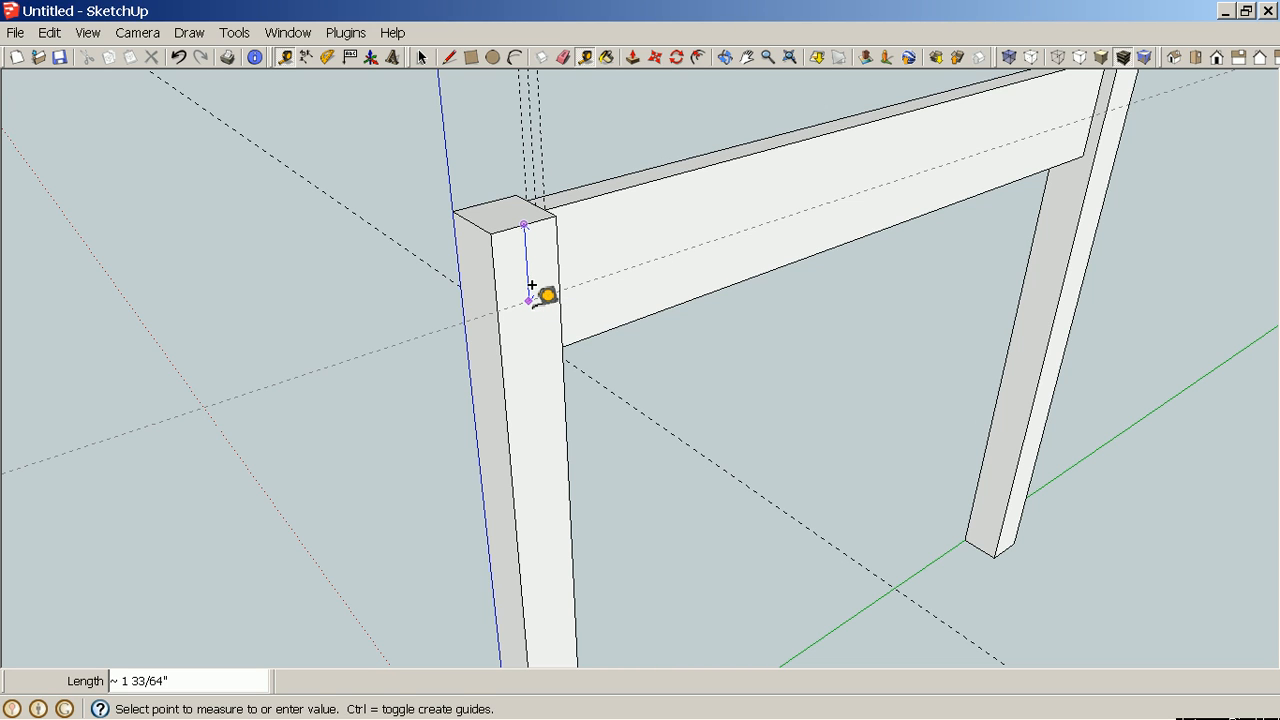
key("Return")
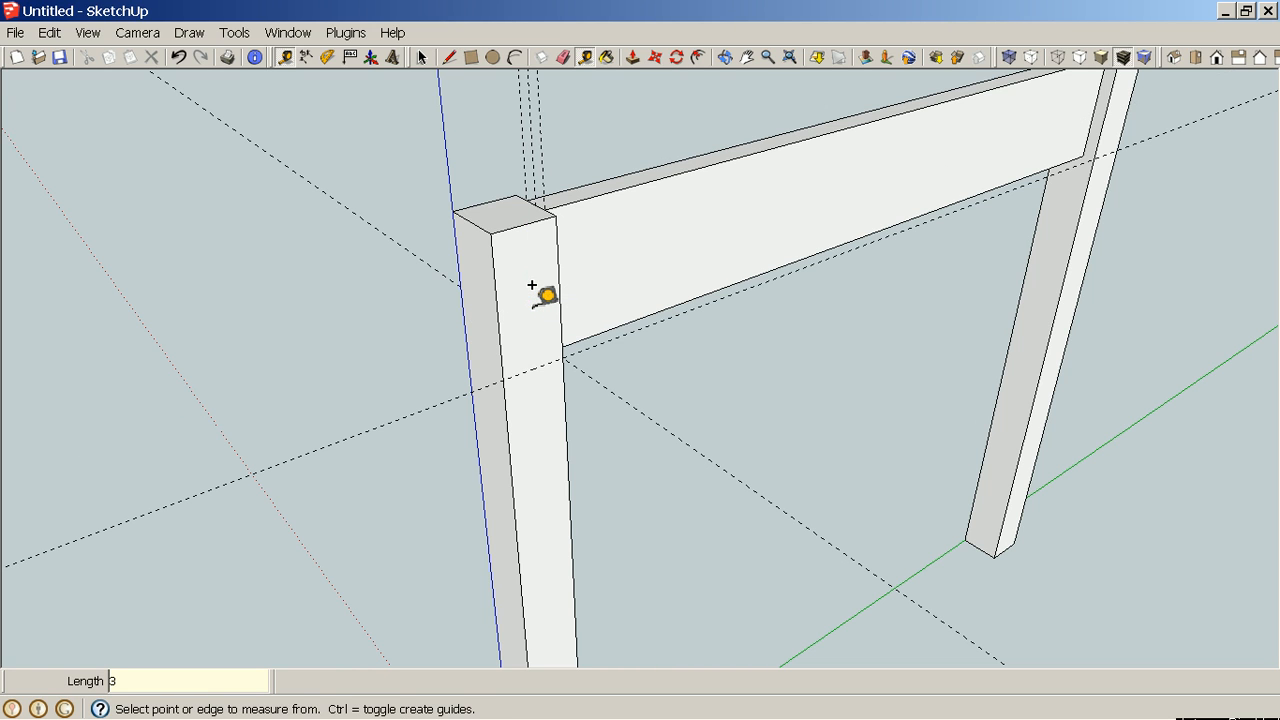
left_click(498, 305)
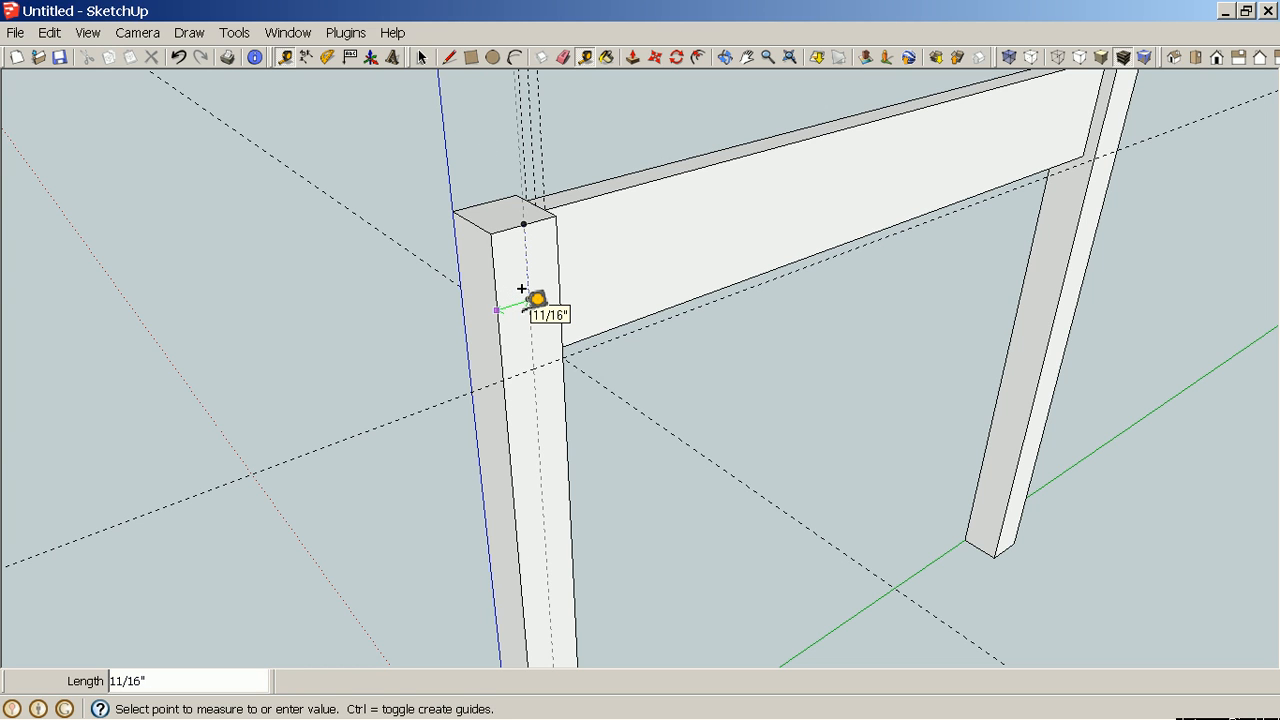
left_click(521, 289)
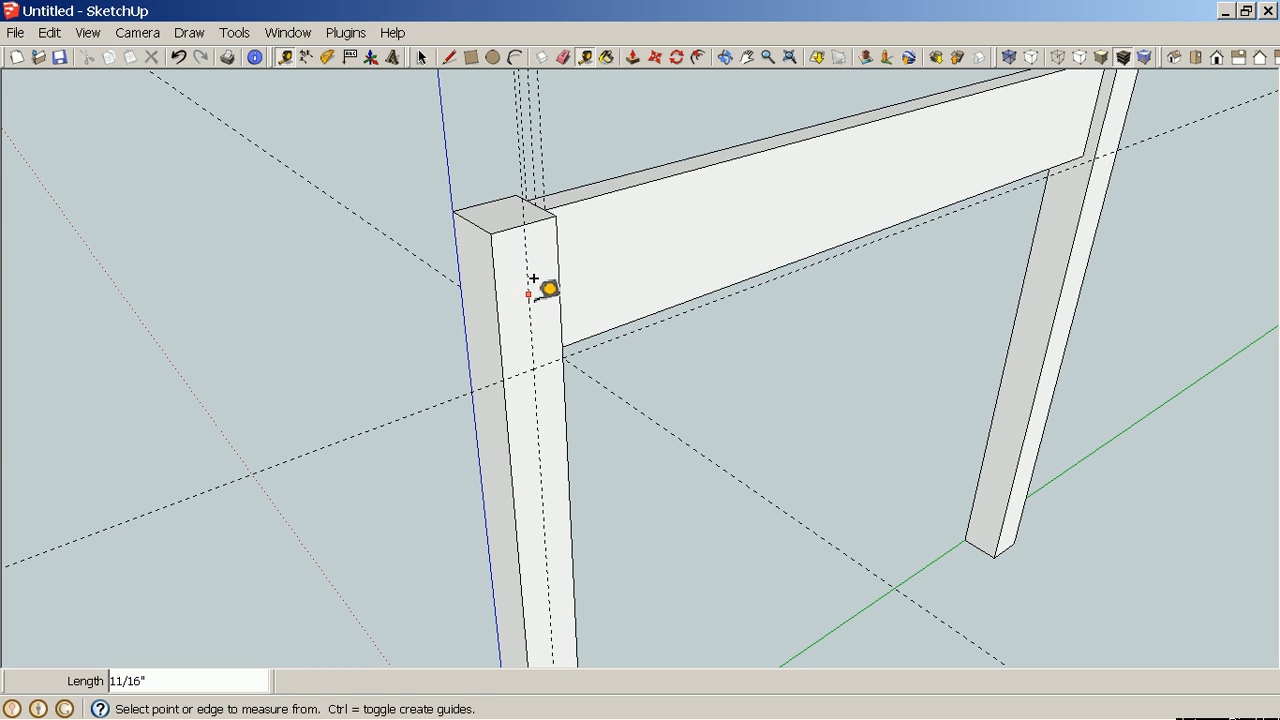
Add guides 5/16" to each side of that leg's center guide.
left_click(528, 292)
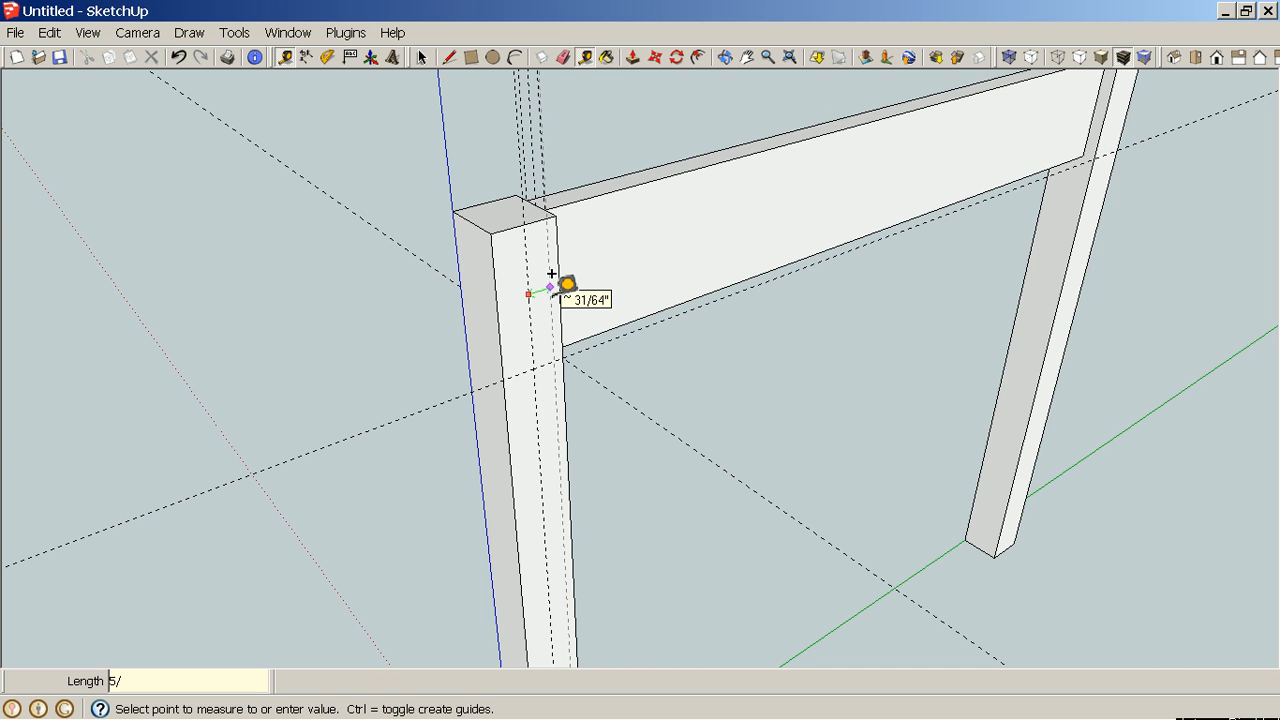
left_click(551, 273)
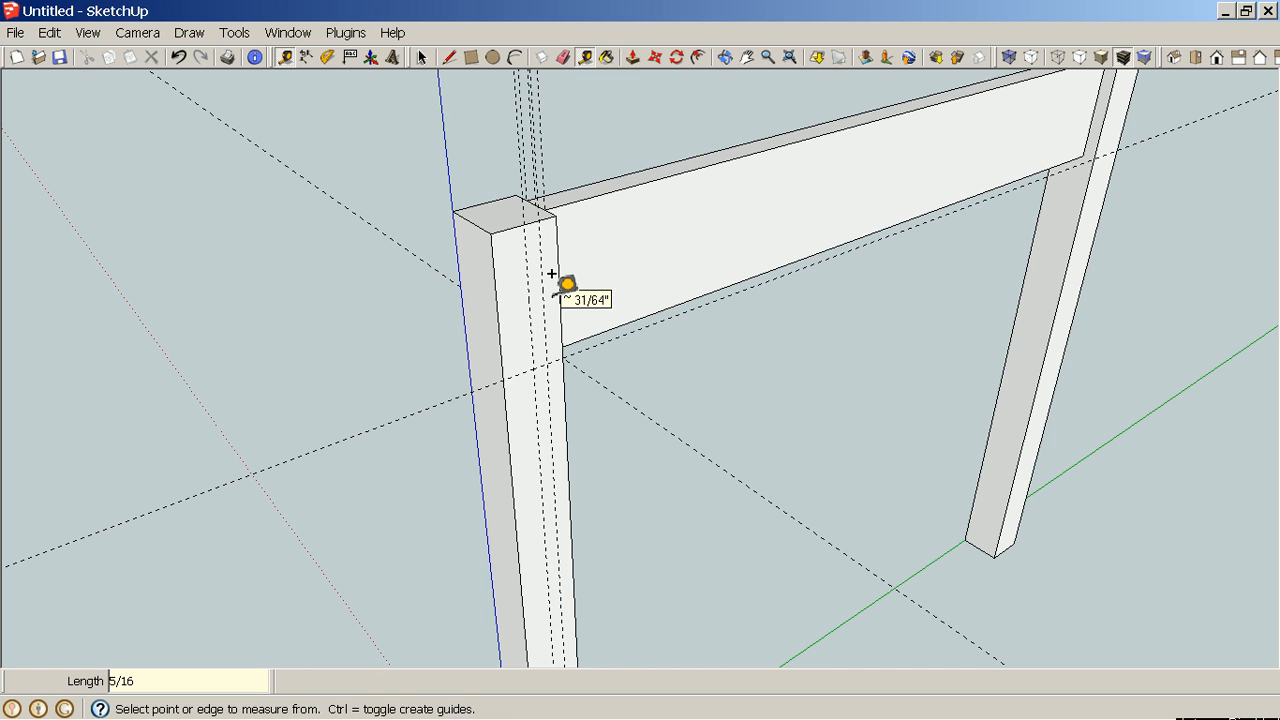
left_click(527, 281)
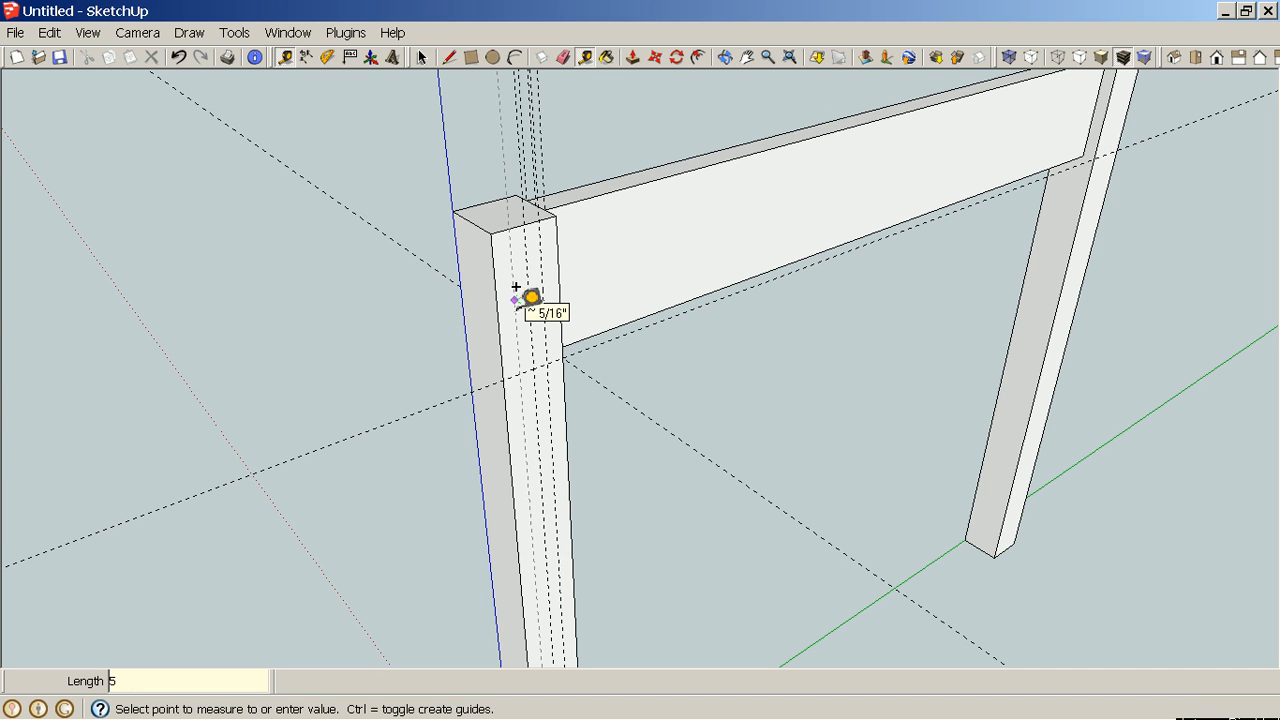
left_click(516, 288)
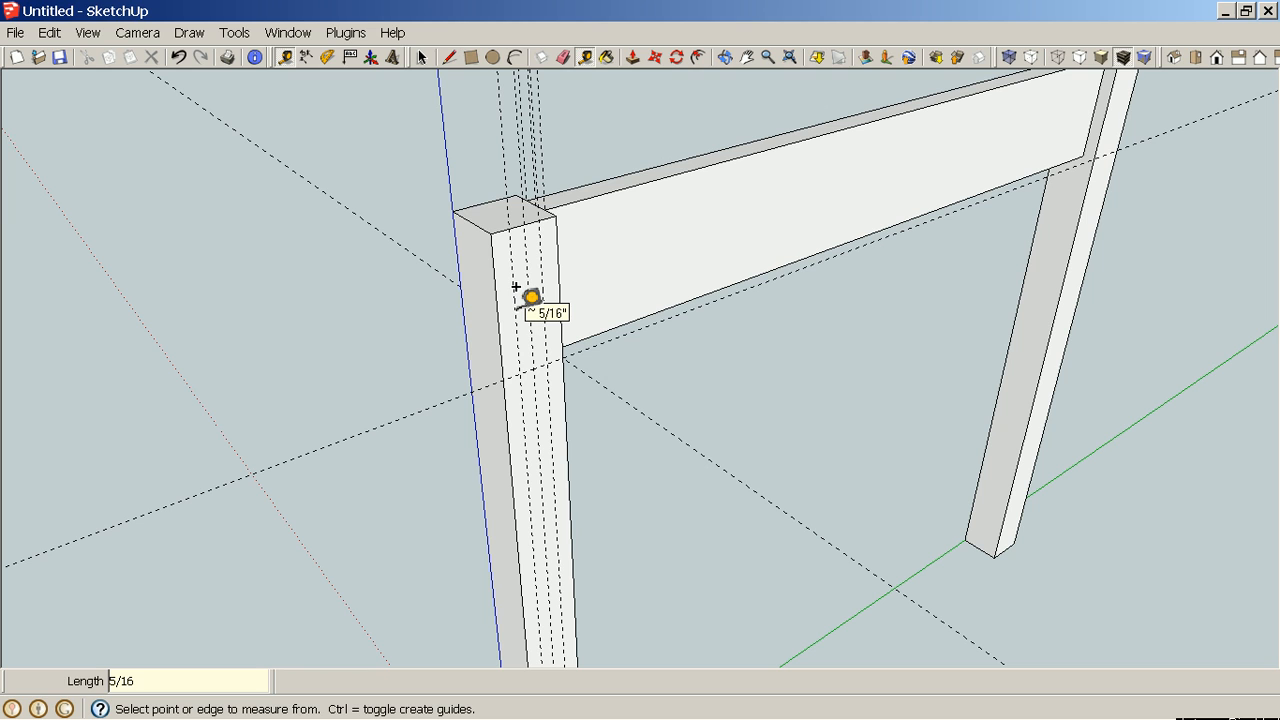
Draw a 3" by 5/8" rectangle on the leg face between the guides, down from the top.
key("r")
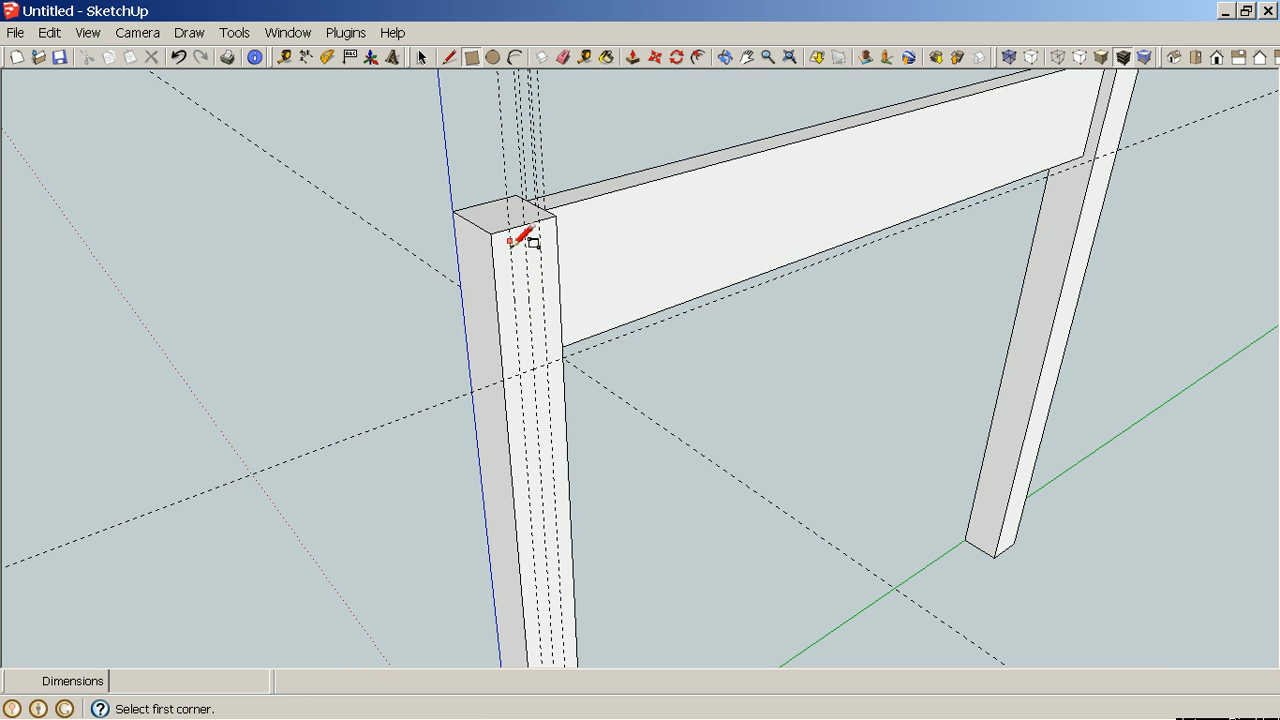
left_click(511, 231)
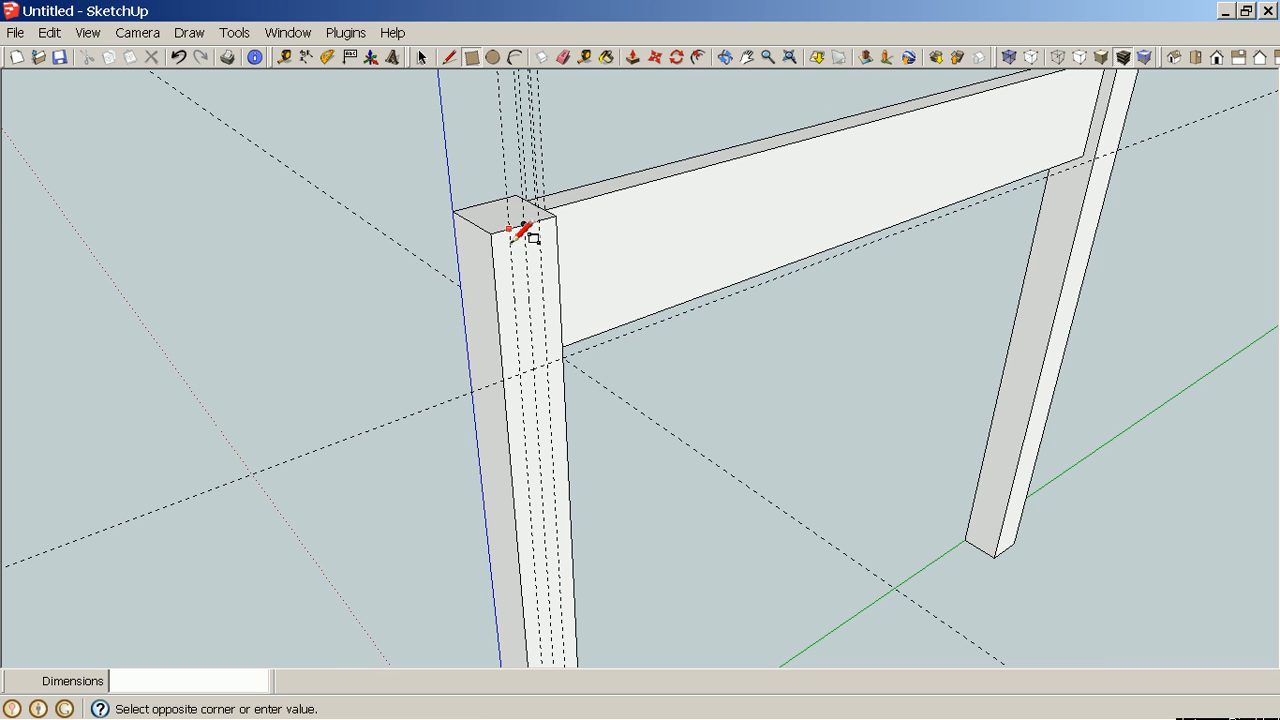
left_click(552, 367)
Push/pull the rectangle outward 15" to form a short rail reaching the adjacent leg.
middle_click_drag(594, 377, 656, 358)
key("p")
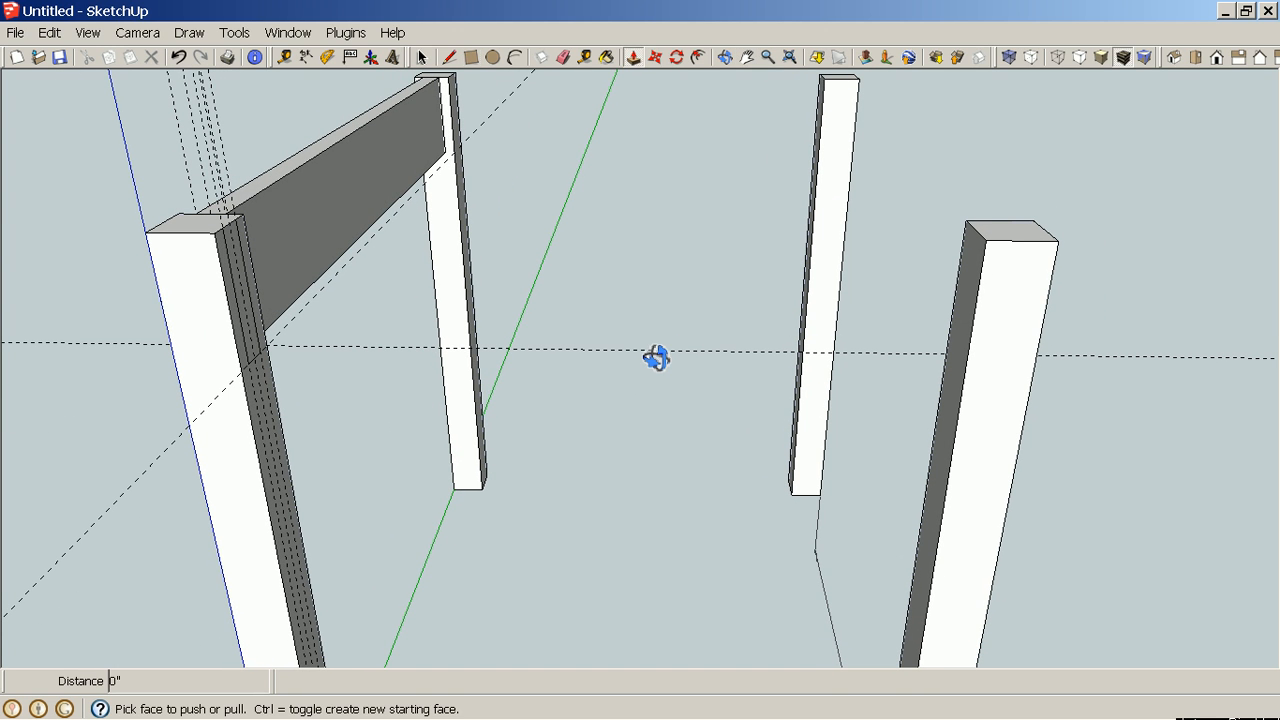
left_click_drag(248, 318, 954, 403)
middle_click_drag(1180, 436, 505, 389)
scroll(640, 366, "down", 2)
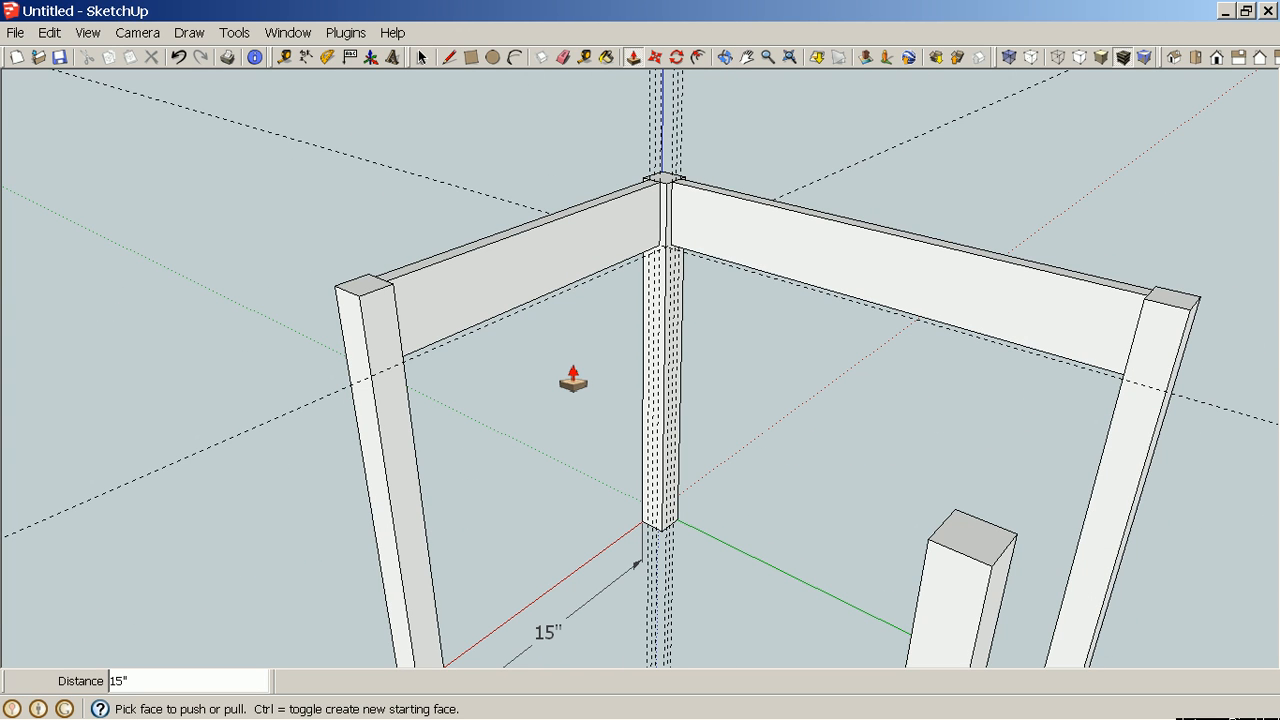
middle_click_drag(573, 380, 833, 405)
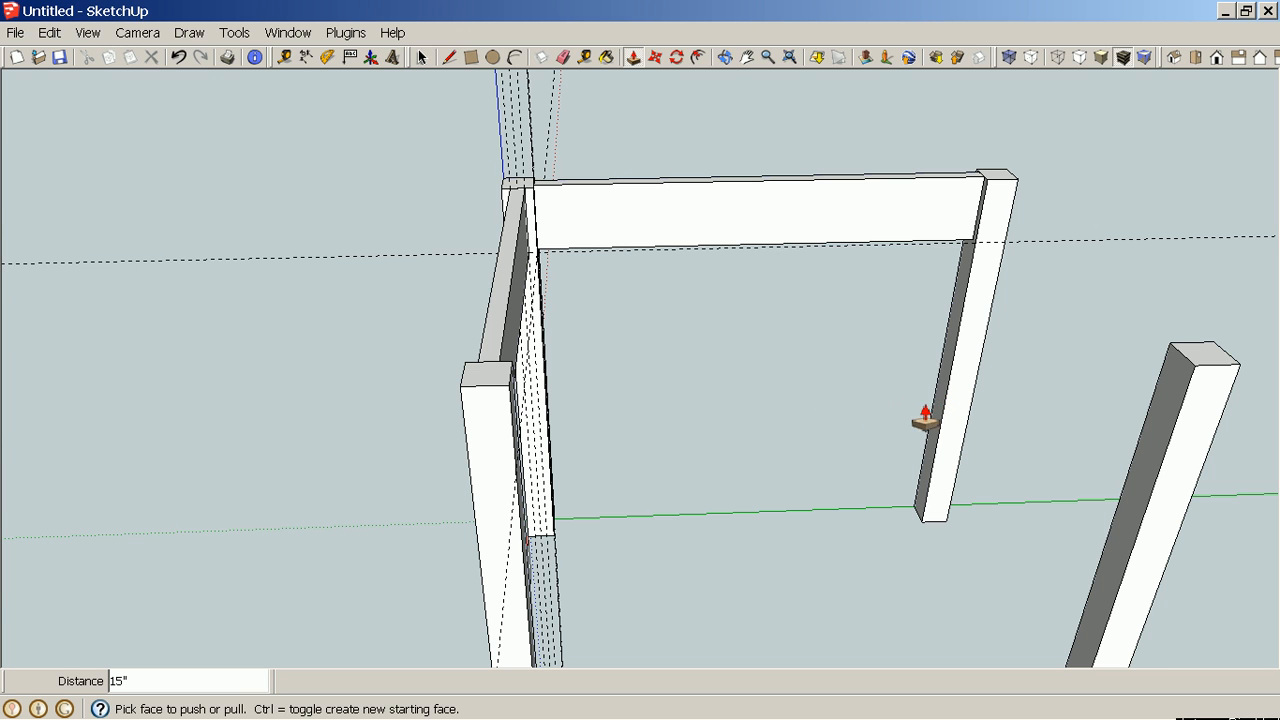
middle_click_drag(920, 414, 540, 410)
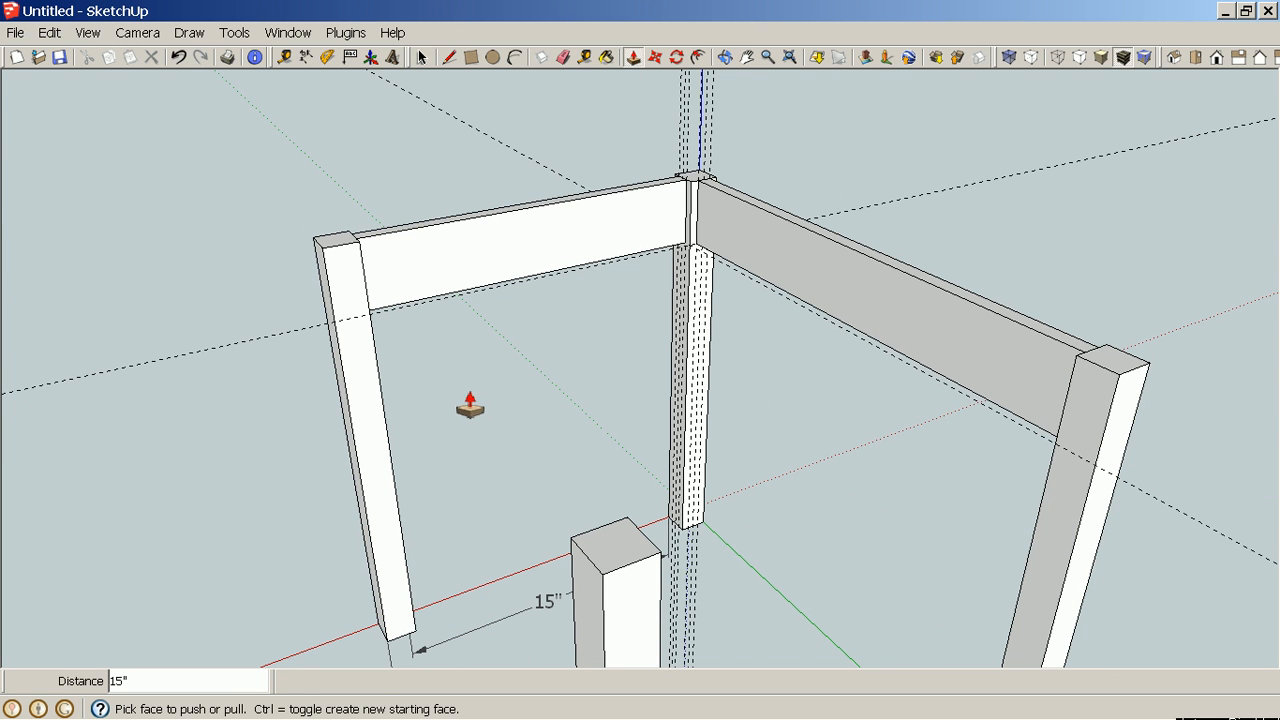
Add a guide 11/16" in from the edge of the far leg's face at the end of the short rail.
scroll(537, 334, "up", 3)
scroll(328, 275, "up", 3)
scroll(328, 275, "up", 2)
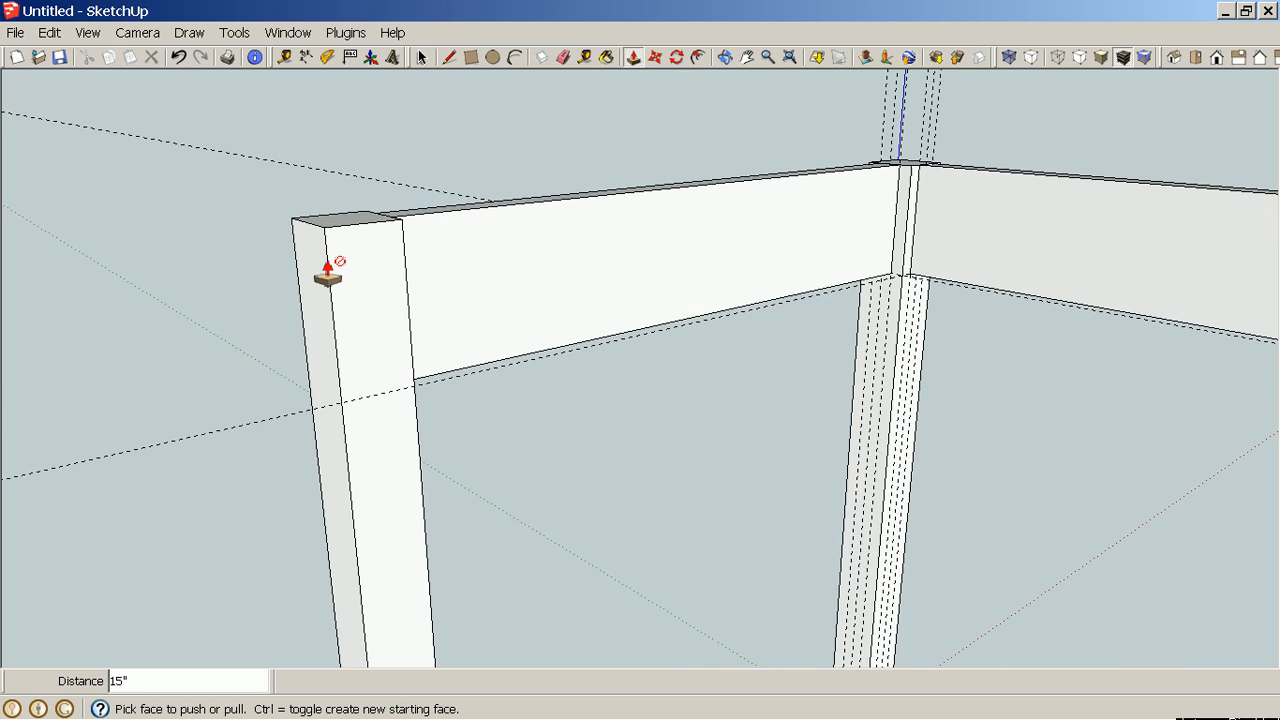
middle_click_drag(494, 430, 453, 474)
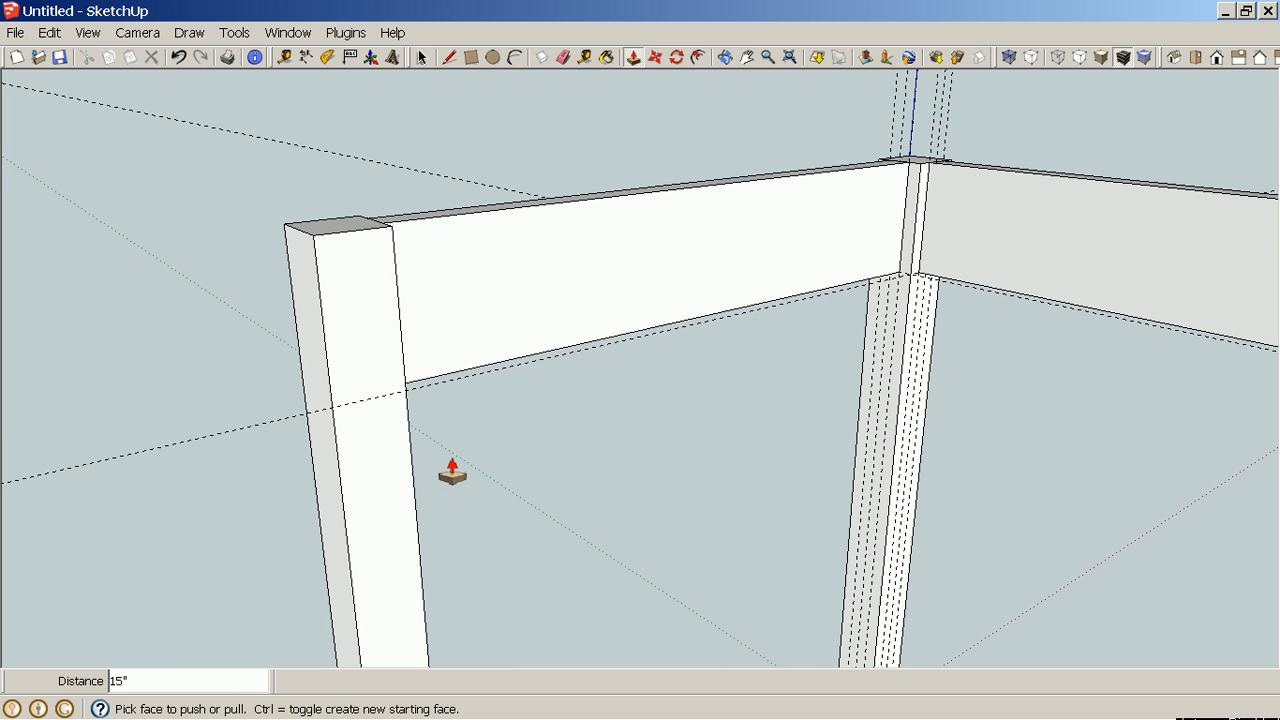
key("t")
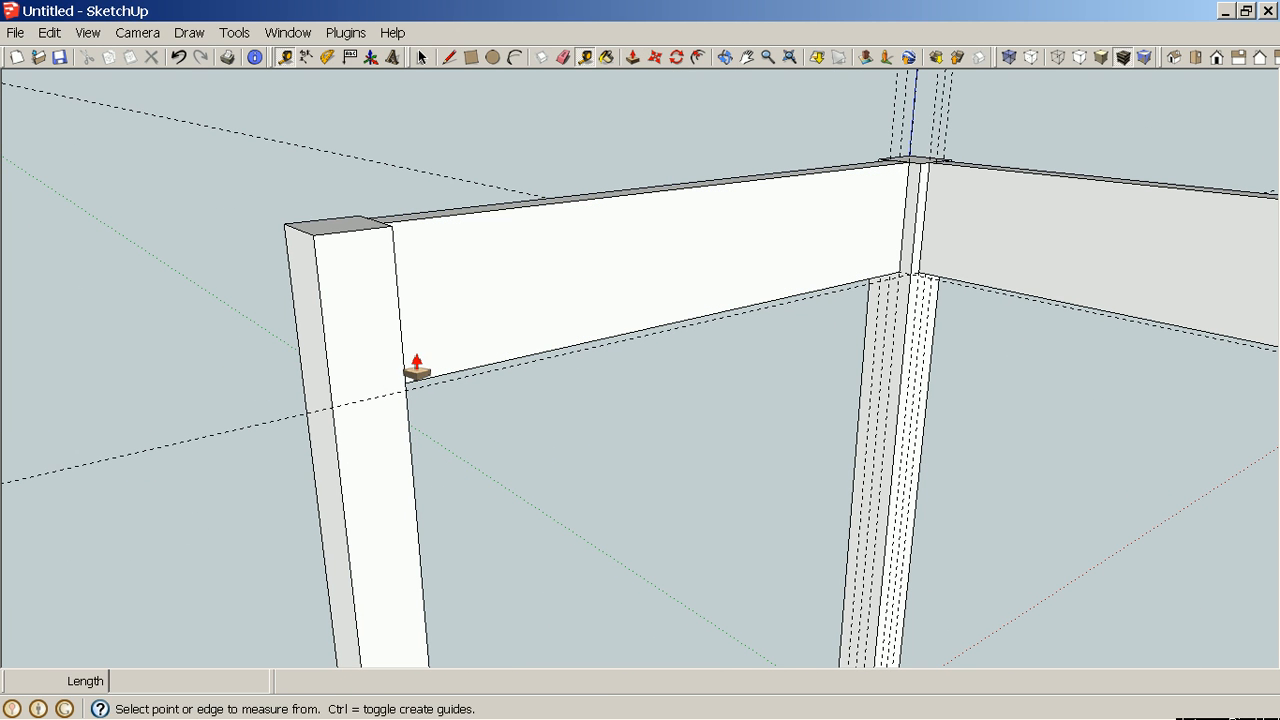
left_click(321, 286)
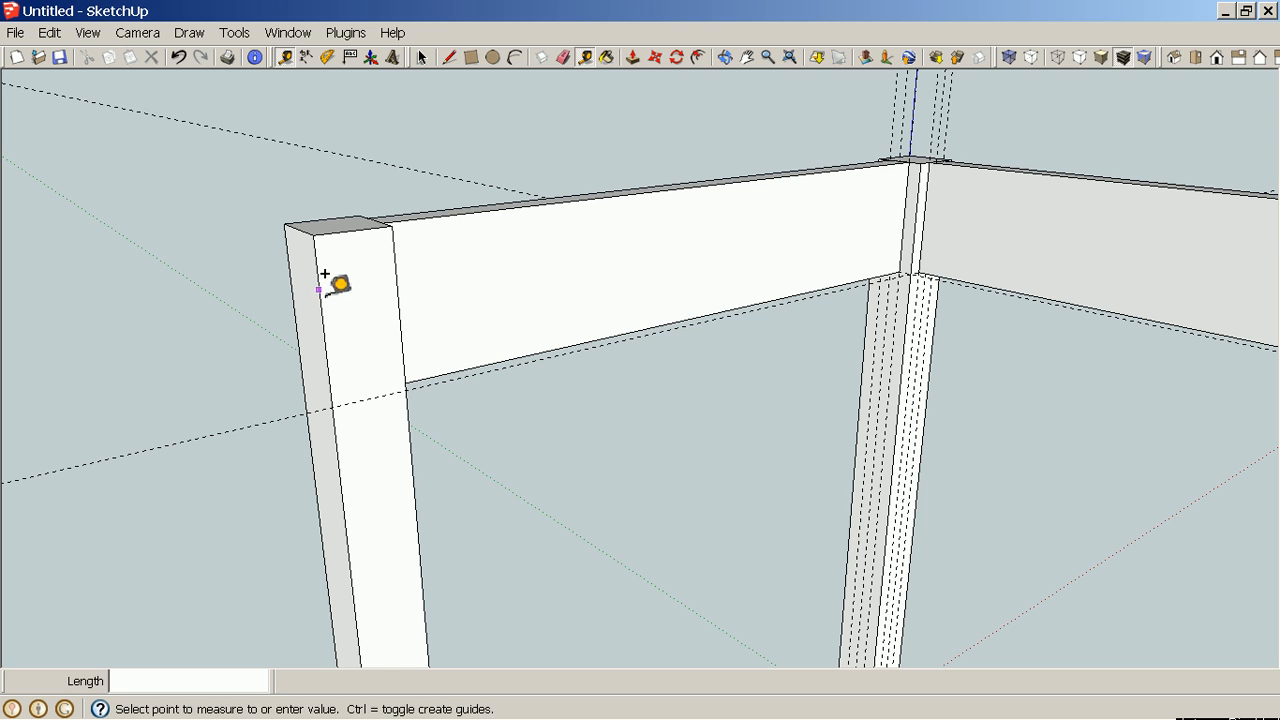
left_click(352, 228)
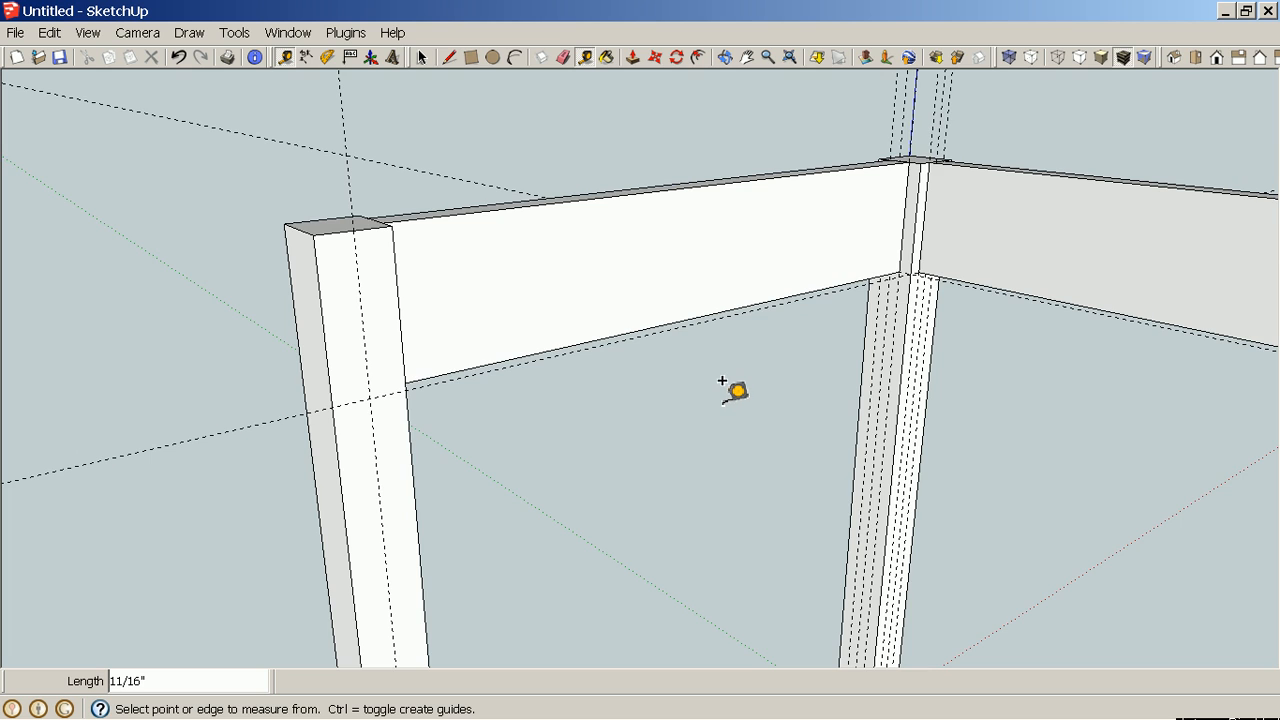
Make the long 20" rail's geometry into a component named Long Rail.
scroll(722, 381, "down", 2)
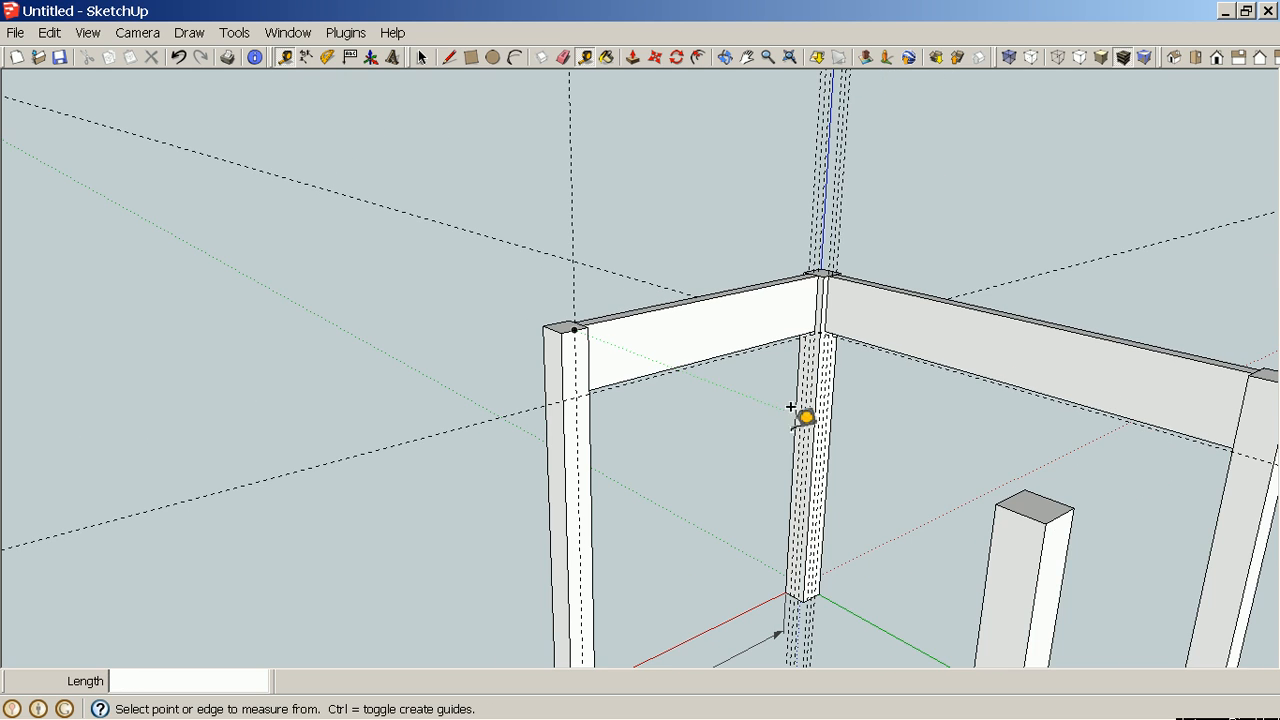
middle_click_drag(803, 417, 537, 446)
middle_click_drag(665, 467, 423, 500)
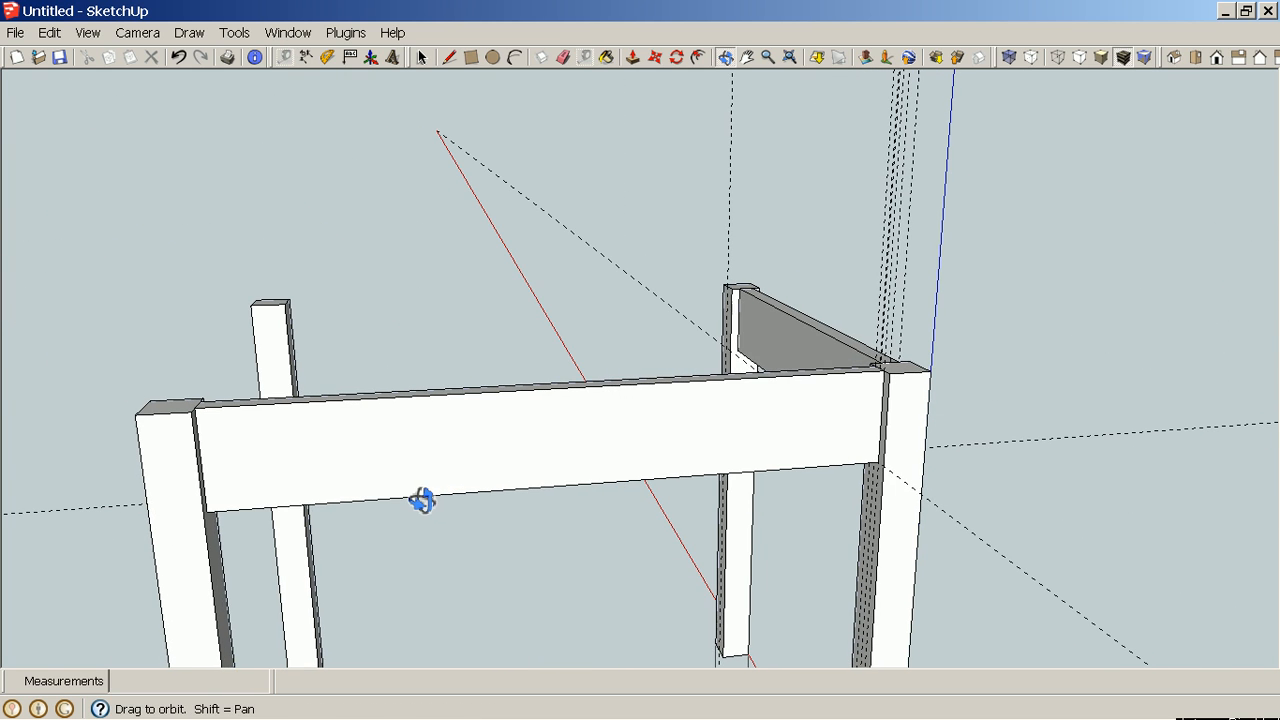
middle_click_drag(529, 580, 496, 498)
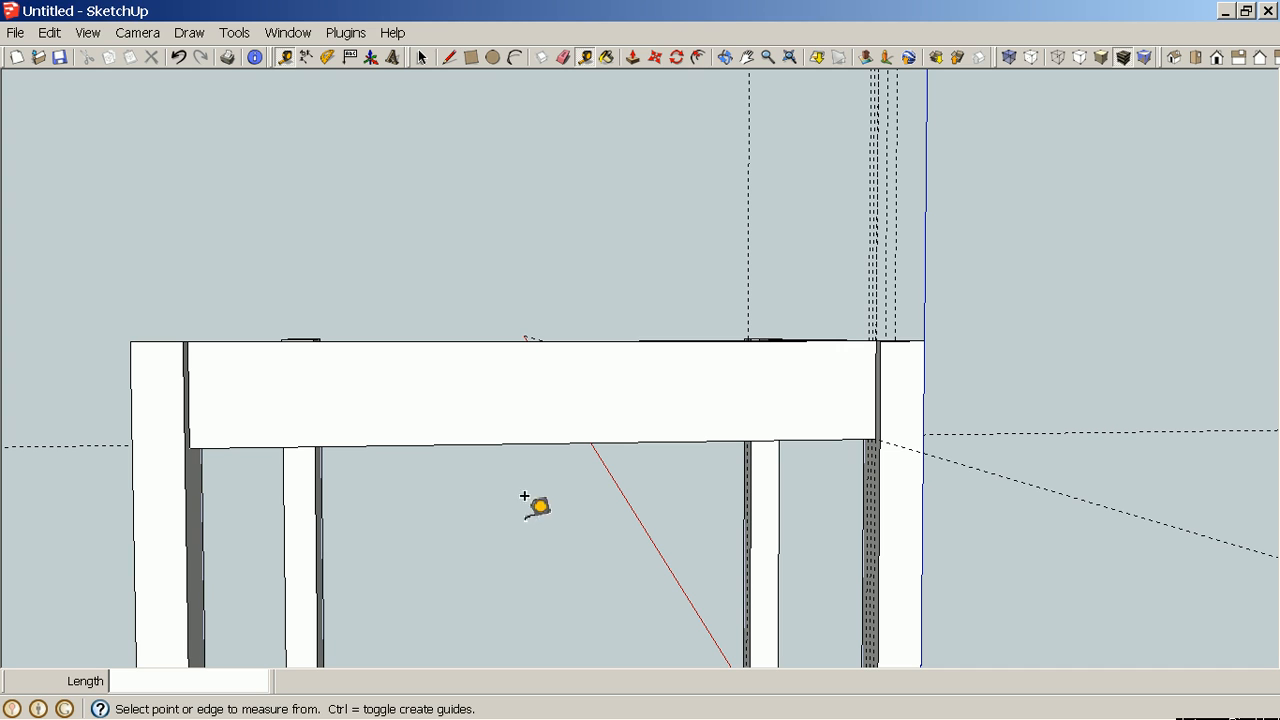
key("space")
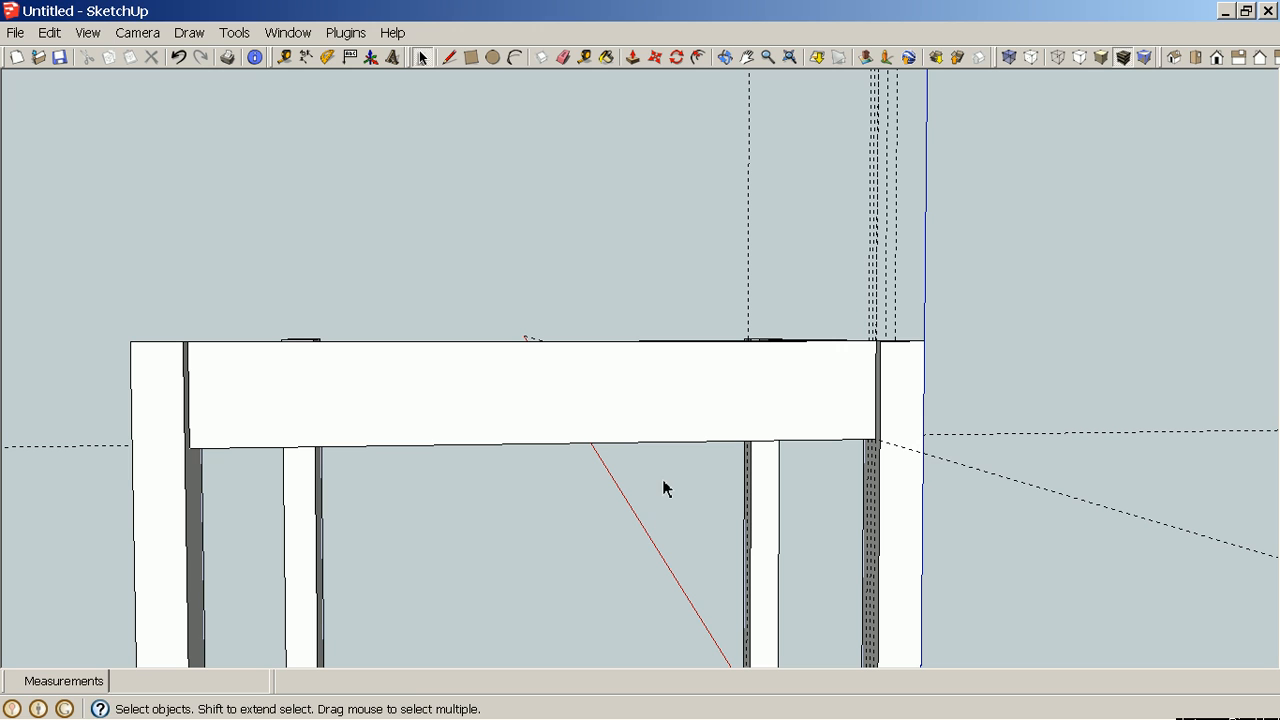
left_click_drag(663, 478, 445, 312)
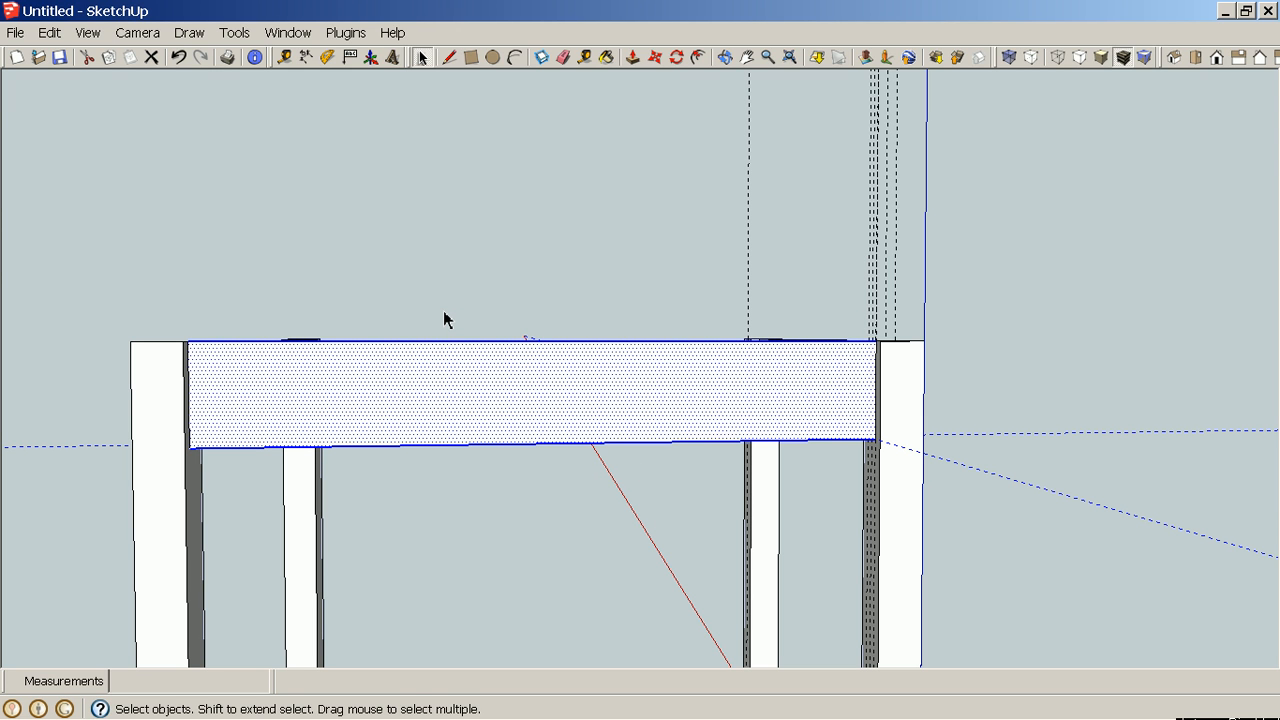
scroll(444, 318, "down", 3)
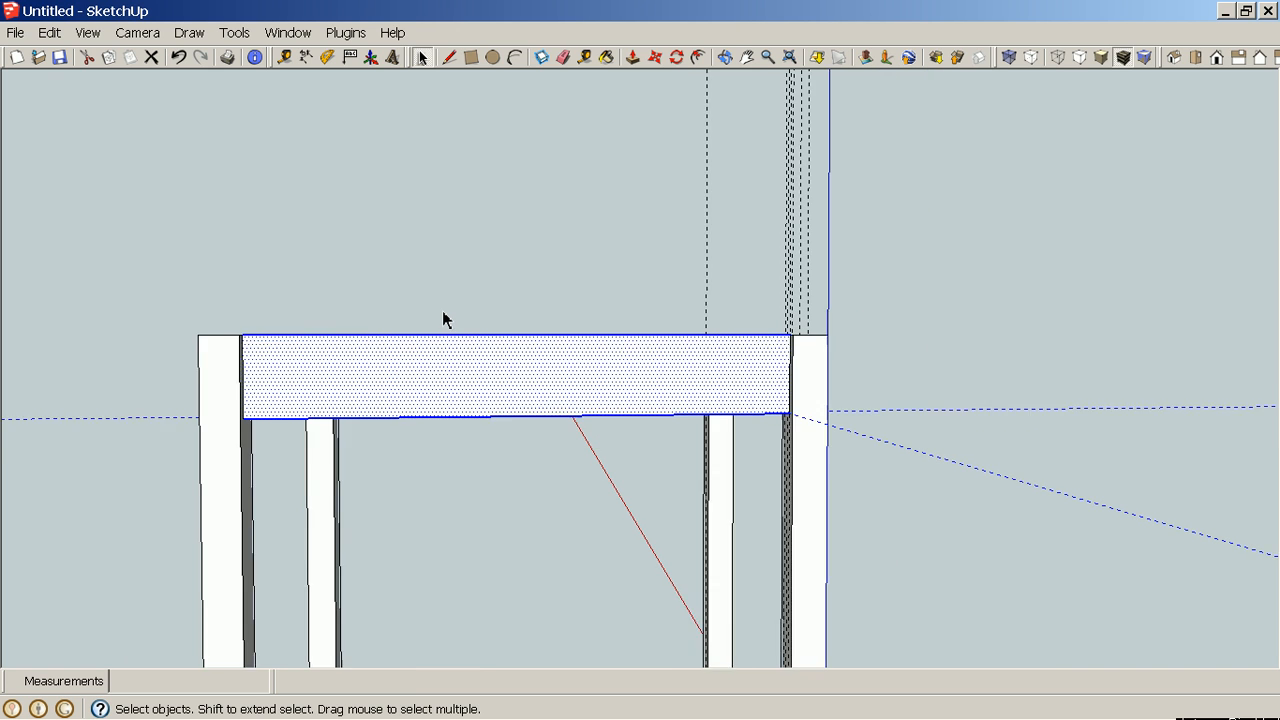
middle_click_drag(446, 320, 478, 360)
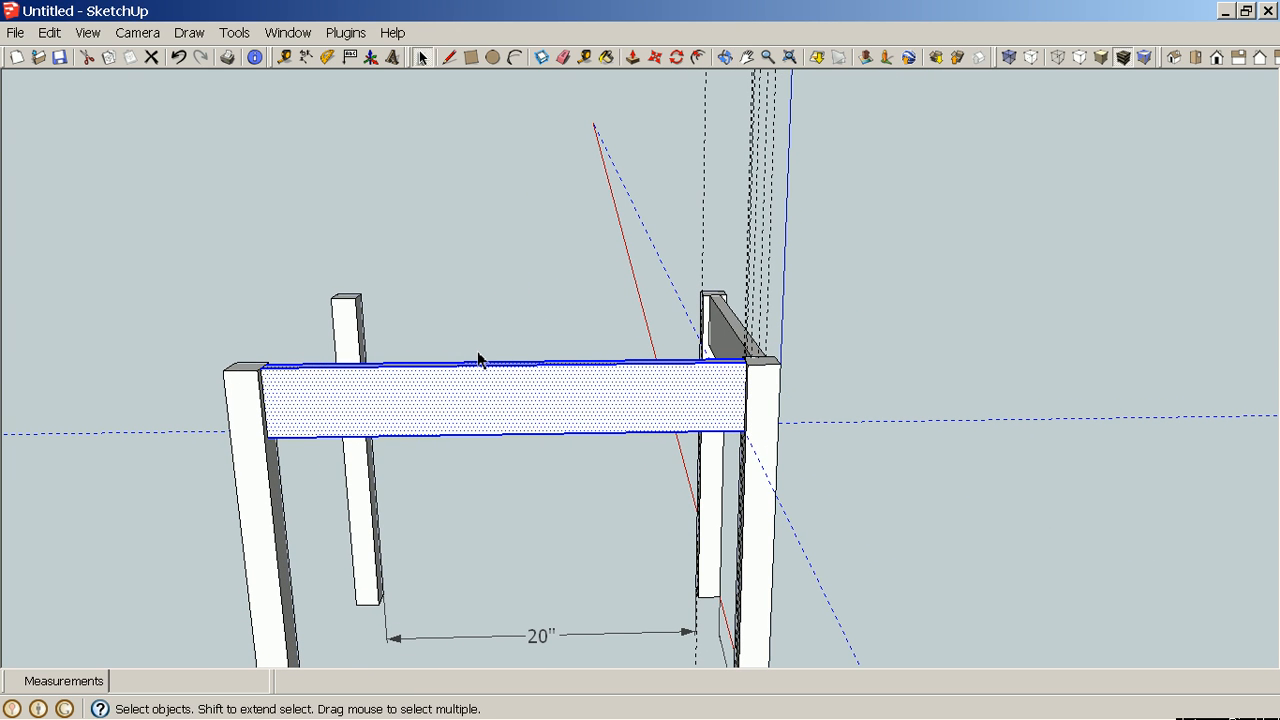
left_click(483, 289)
left_click_drag(564, 472, 461, 343)
right_click(526, 408)
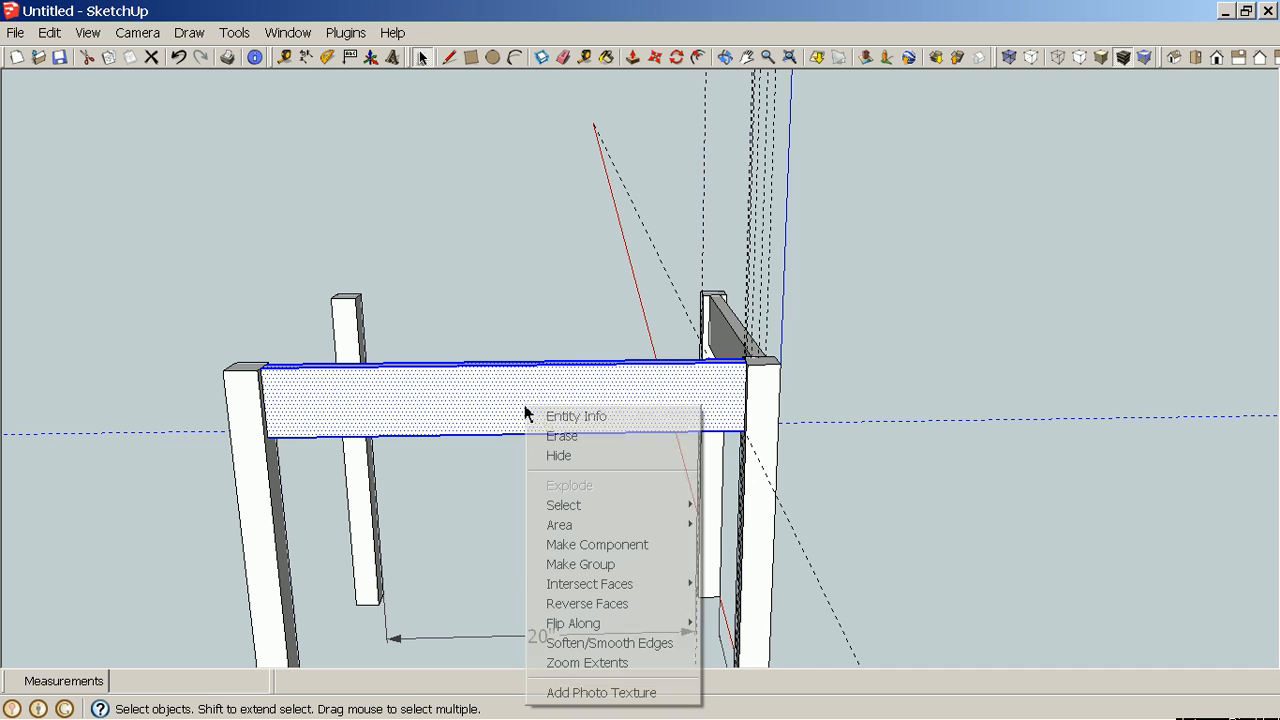
left_click(604, 546)
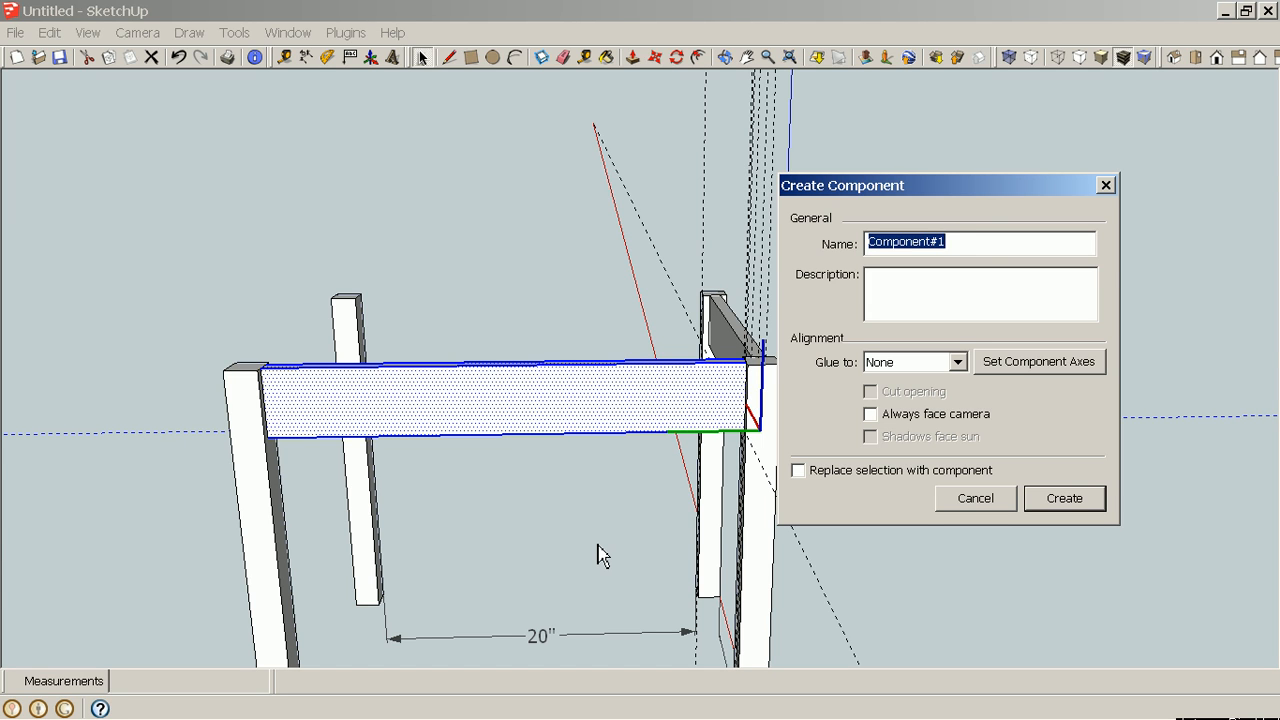
type("T")
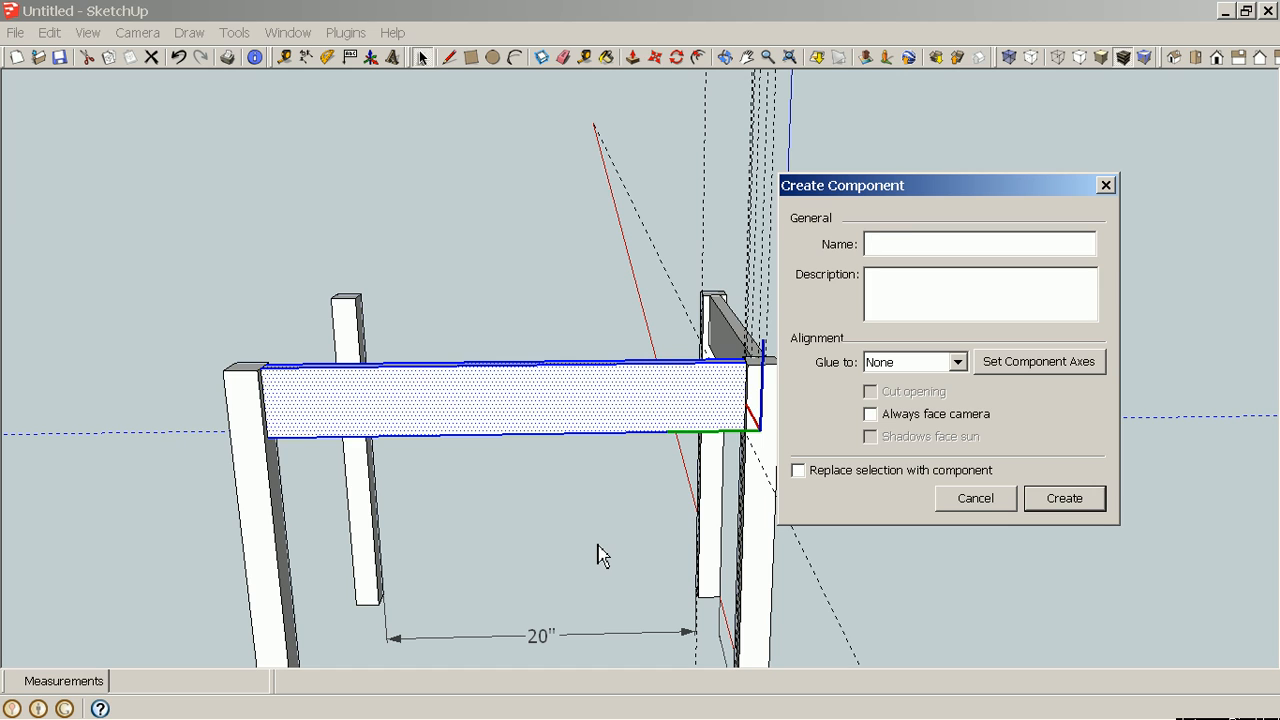
type("ong Ta")
key("BackSpace")
key("BackSpace")
key("BackSpace")
type("Rail")
left_click(1055, 508)
Make the short 15" rail's geometry into a component named Short Rail.
middle_click_drag(1058, 500, 490, 495)
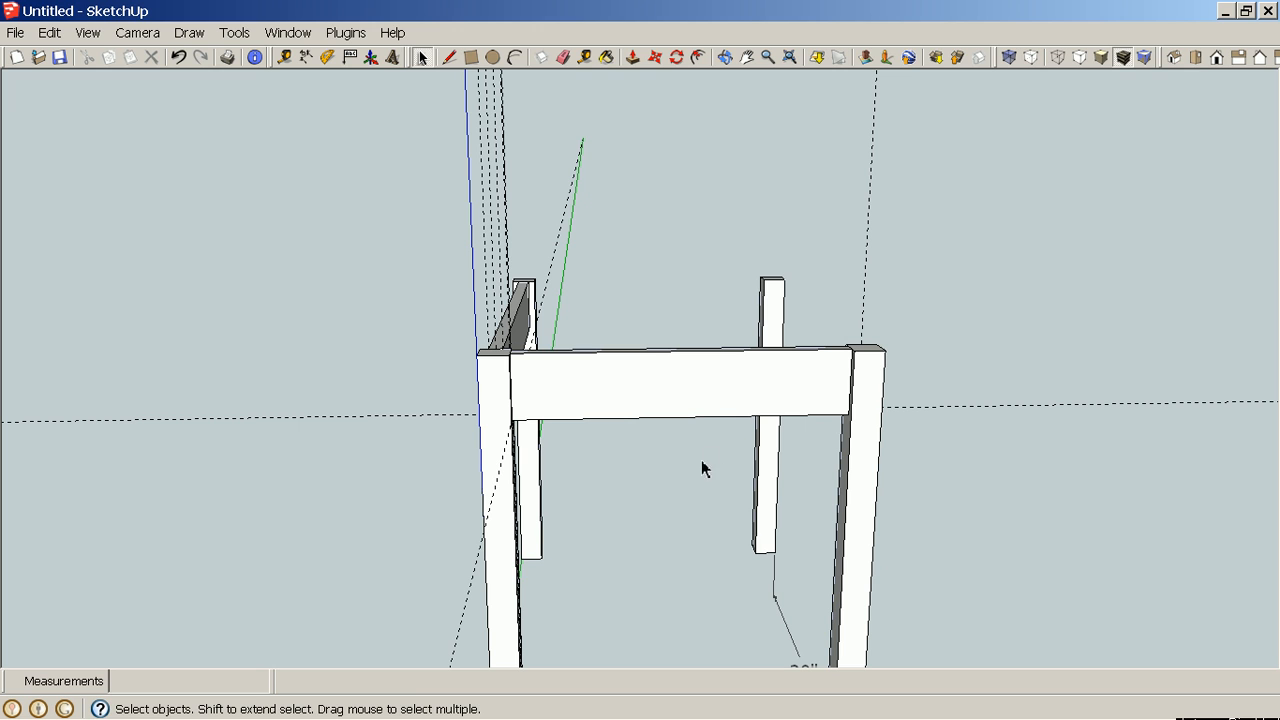
left_click_drag(716, 446, 642, 340)
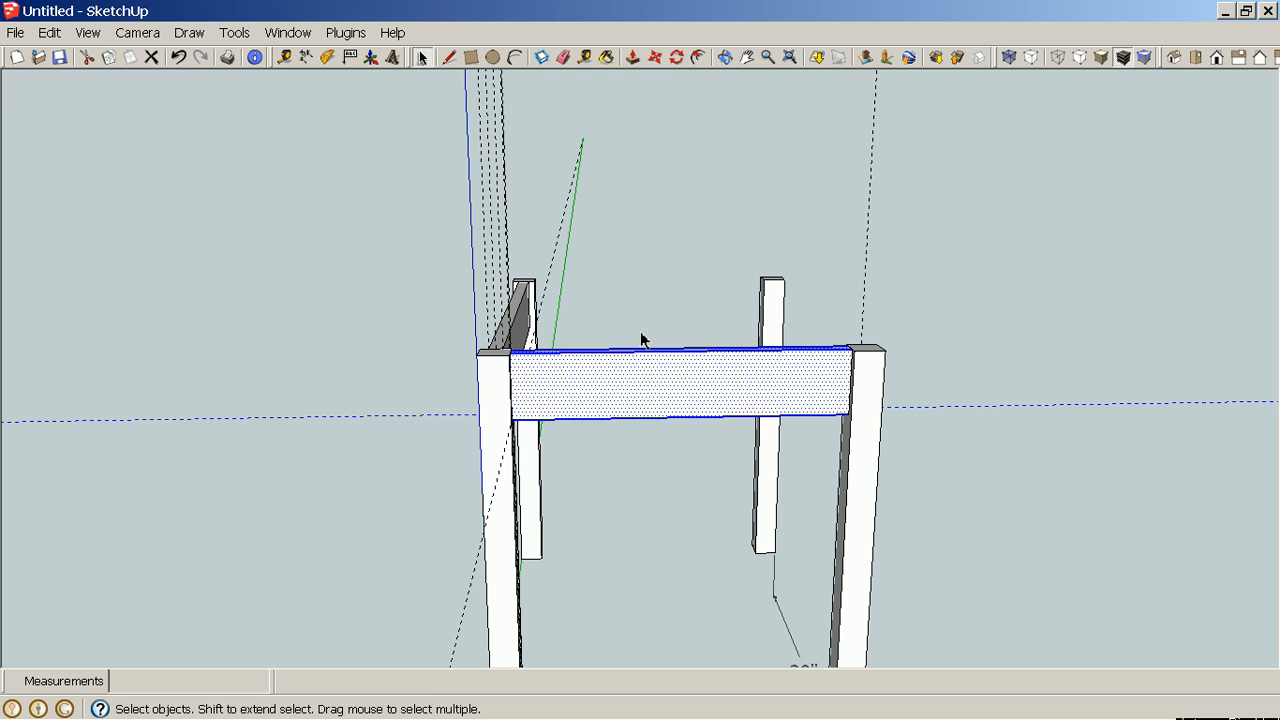
right_click(645, 382)
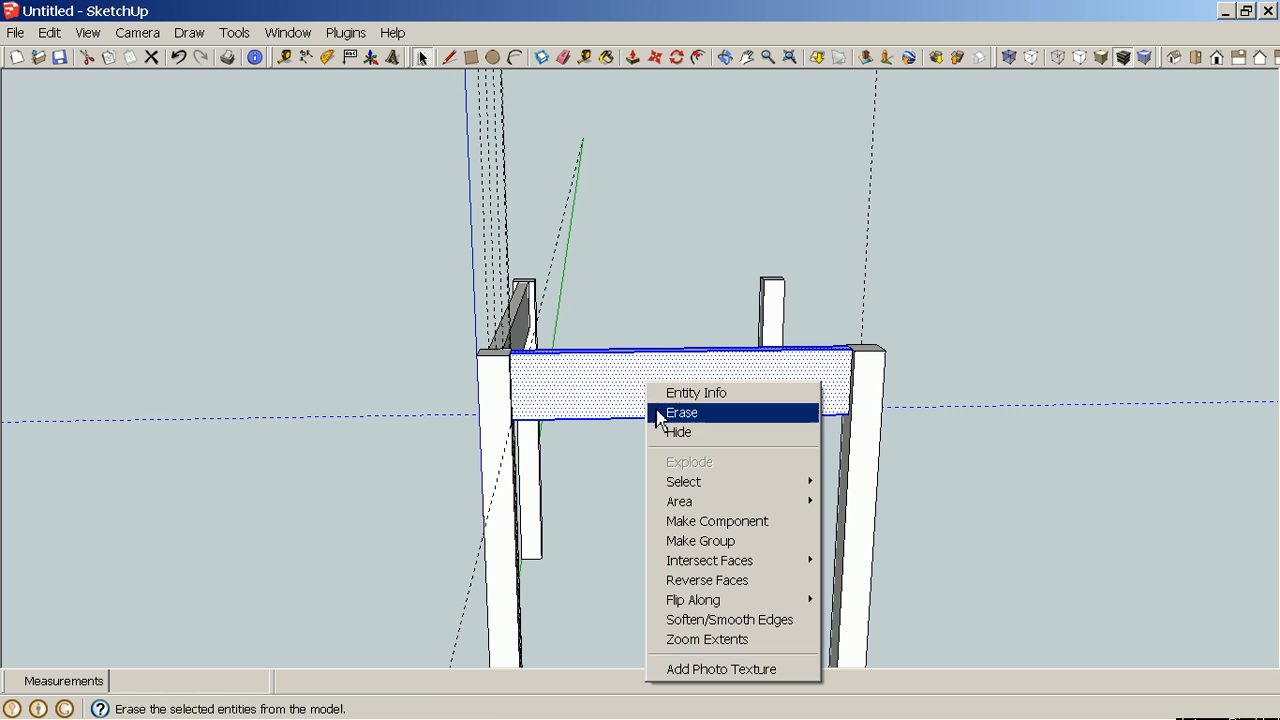
left_click(731, 521)
key("BackSpace")
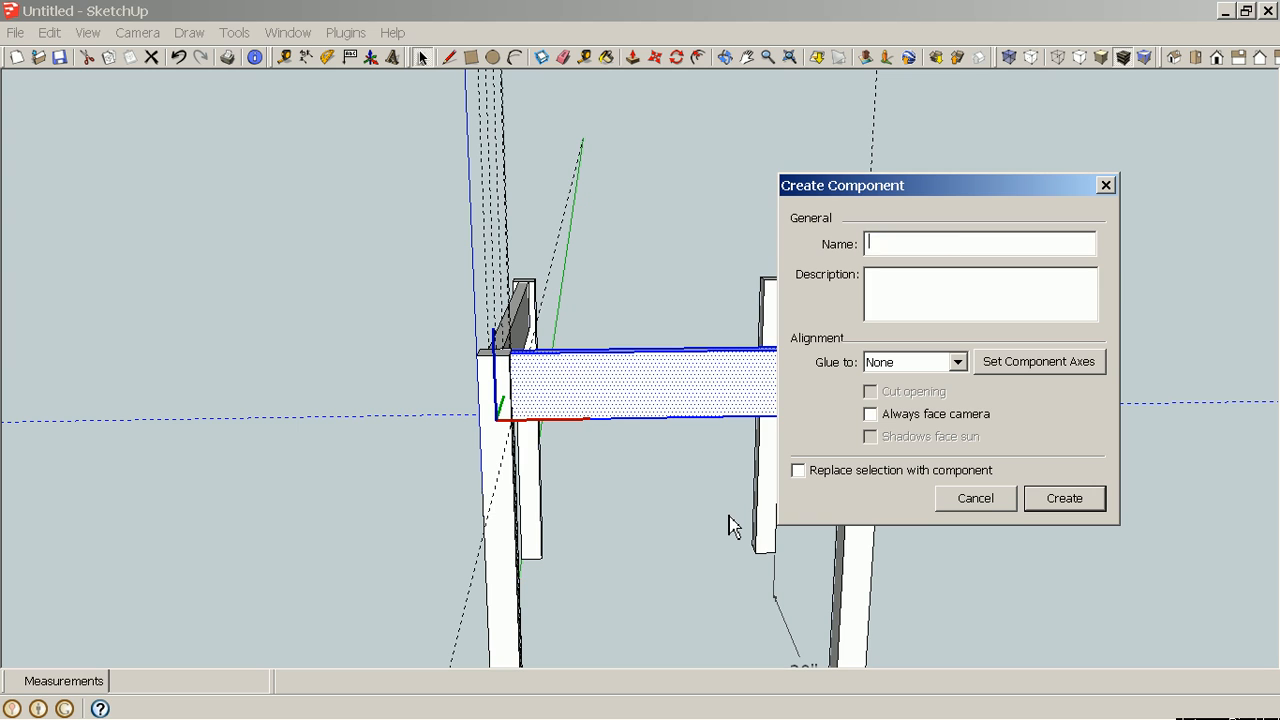
type("Short Rail")
left_click(1072, 505)
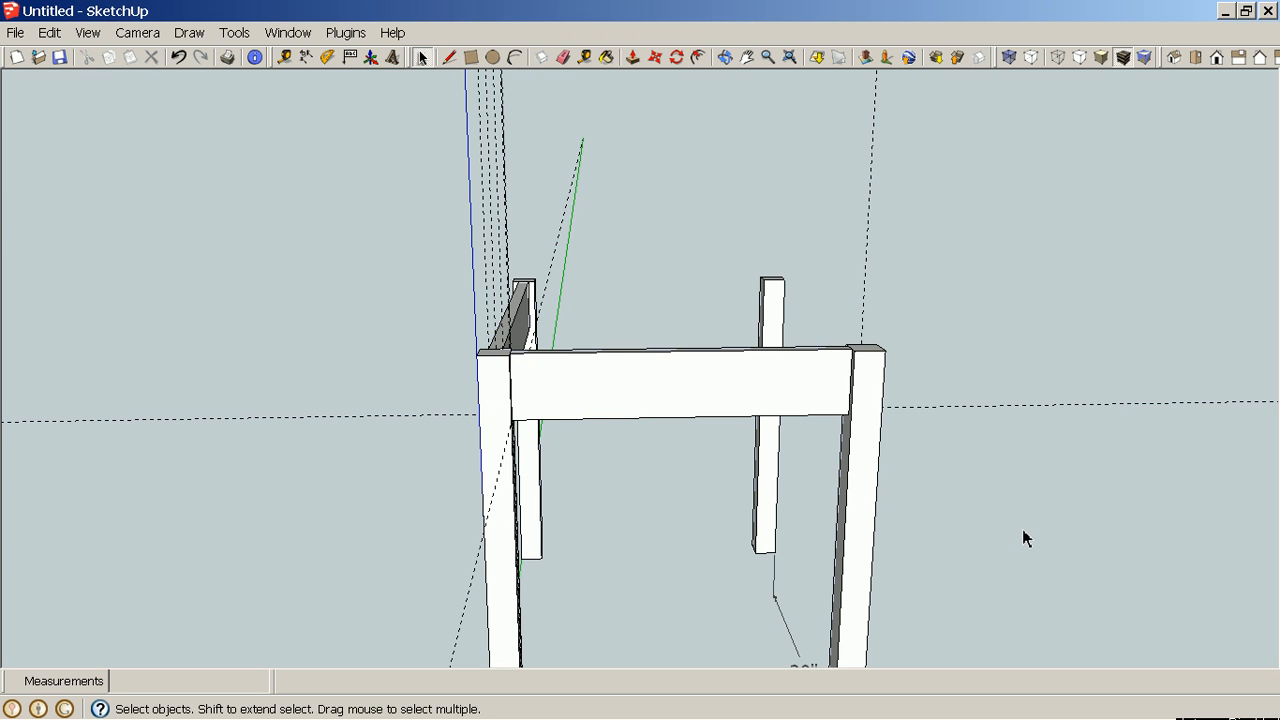
Select the long rail's geometry and make it a group.
middle_click_drag(1026, 534, 495, 638)
middle_click_drag(851, 437, 420, 522)
left_click(776, 354)
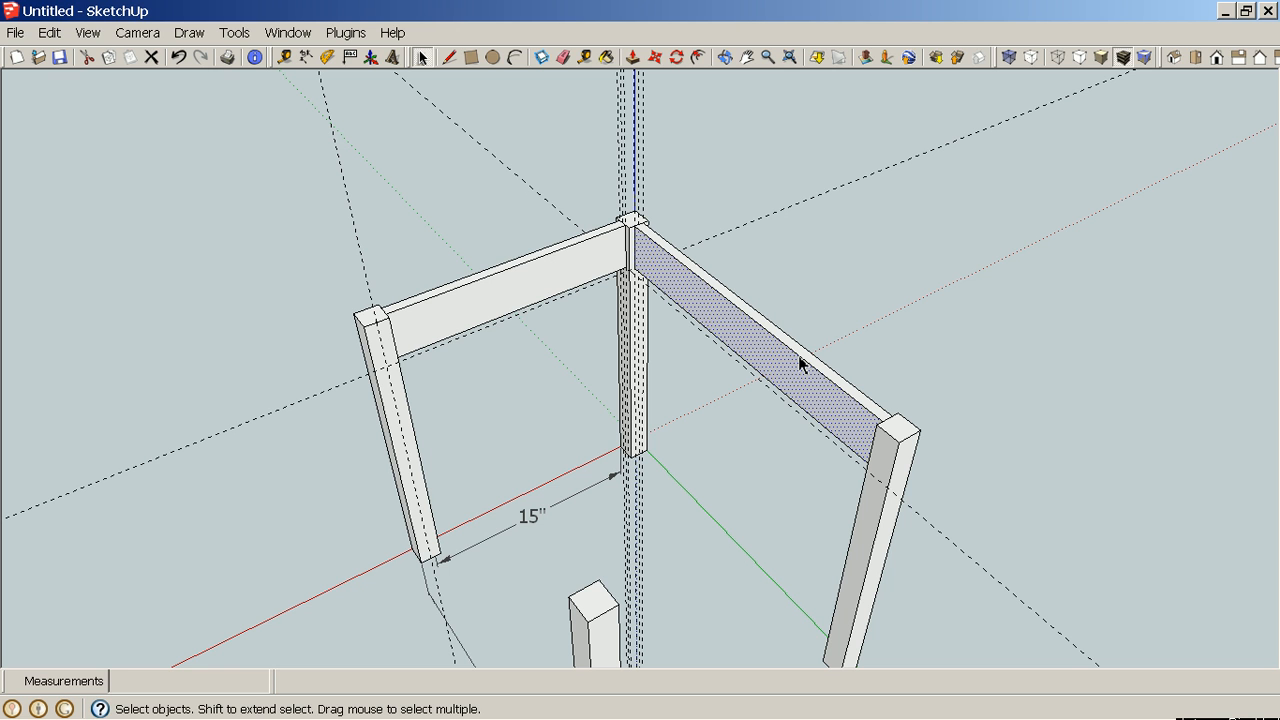
middle_click_drag(914, 363, 492, 291)
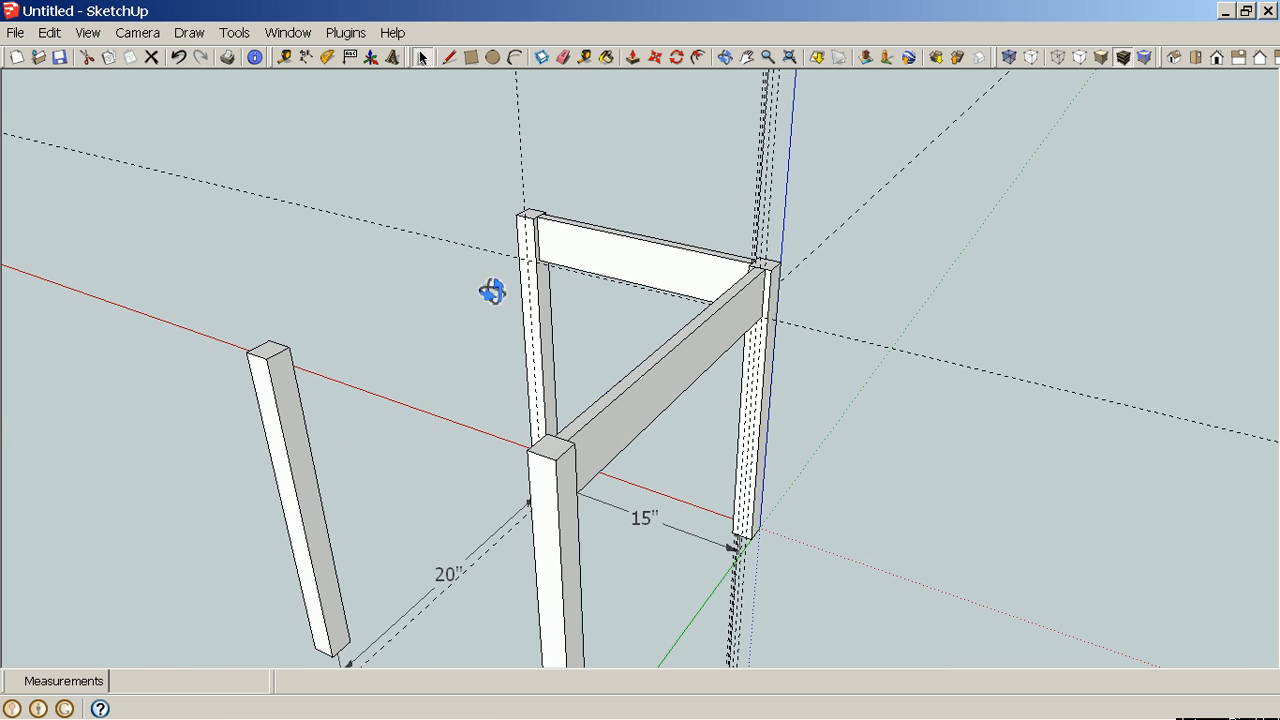
middle_click_drag(820, 414, 531, 414)
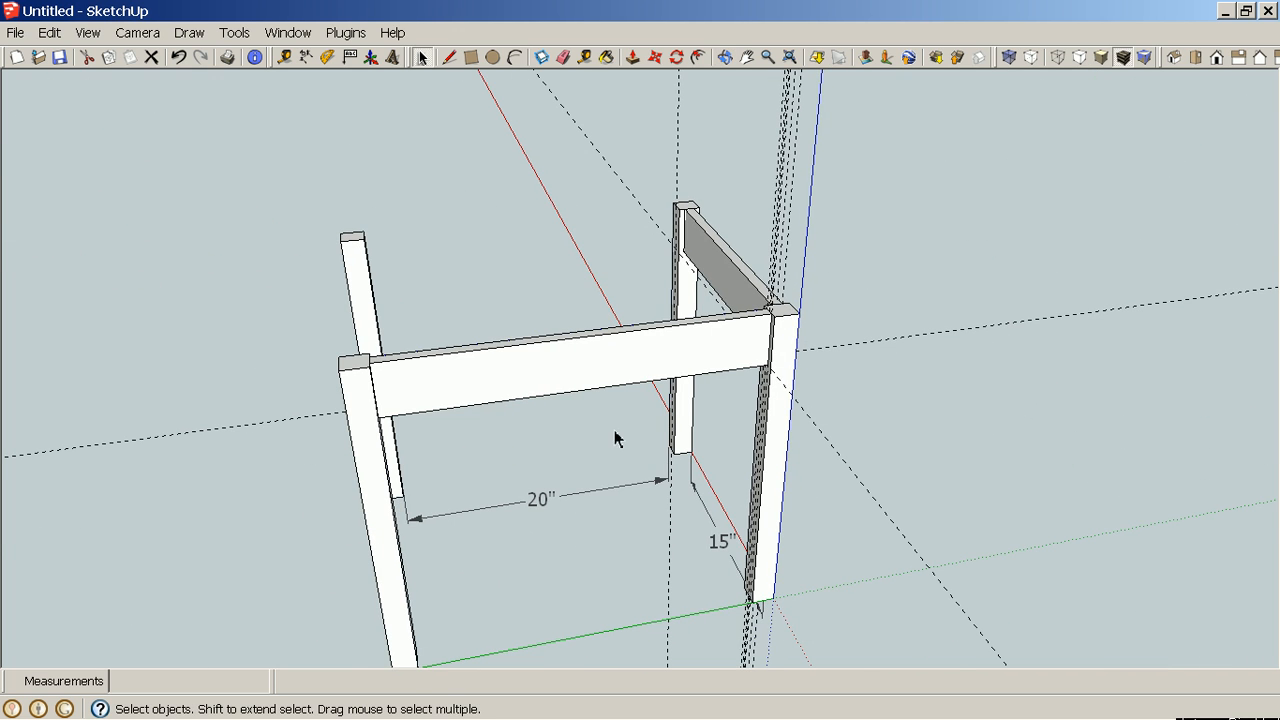
mouse_move(615, 440)
middle_mouse_down()
mouse_move(571, 449)
mouse_move(614, 431)
middle_mouse_up()
left_click_drag(615, 405, 506, 294)
middle_click_drag(506, 294, 751, 405)
middle_click_drag(997, 405, 428, 270)
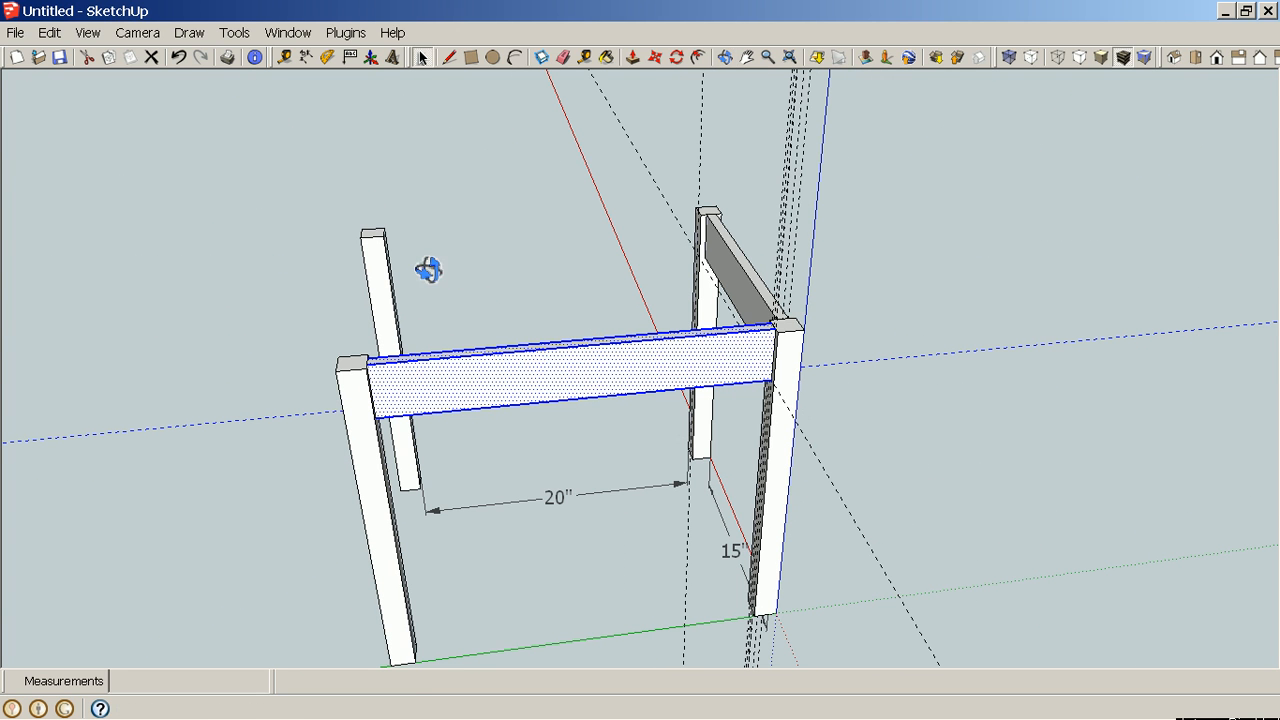
right_click(545, 362)
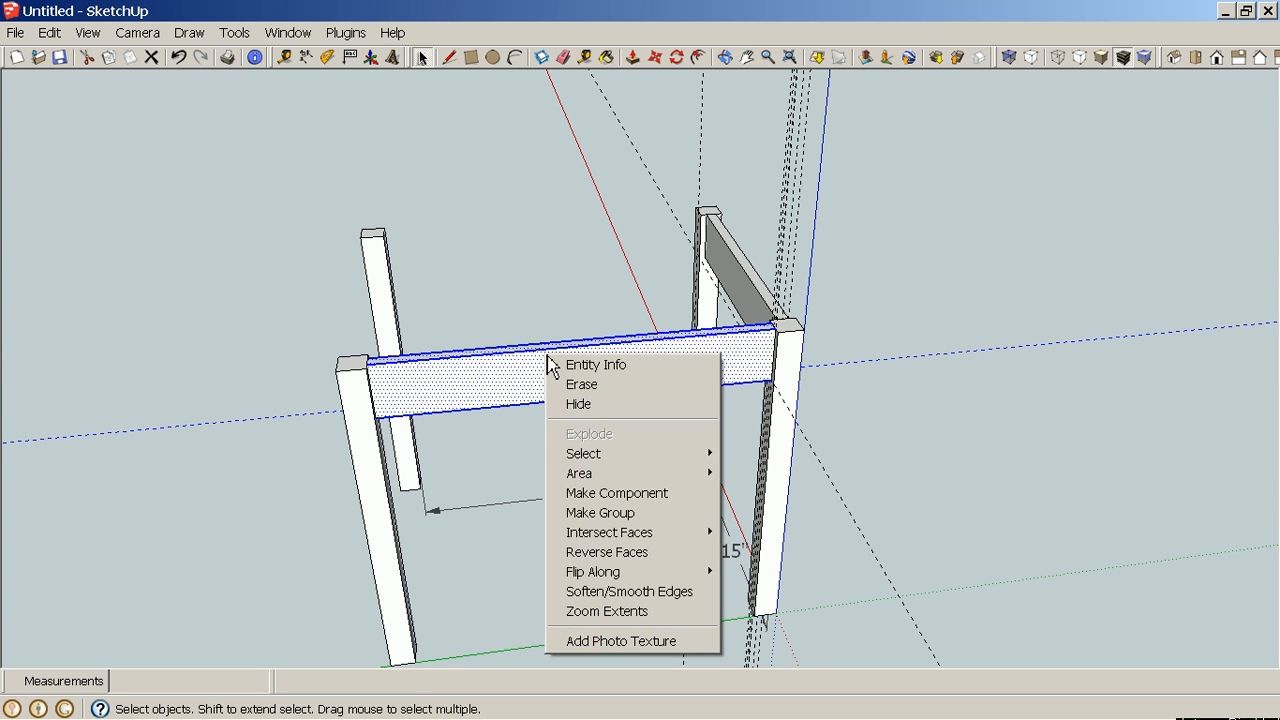
left_click(610, 516)
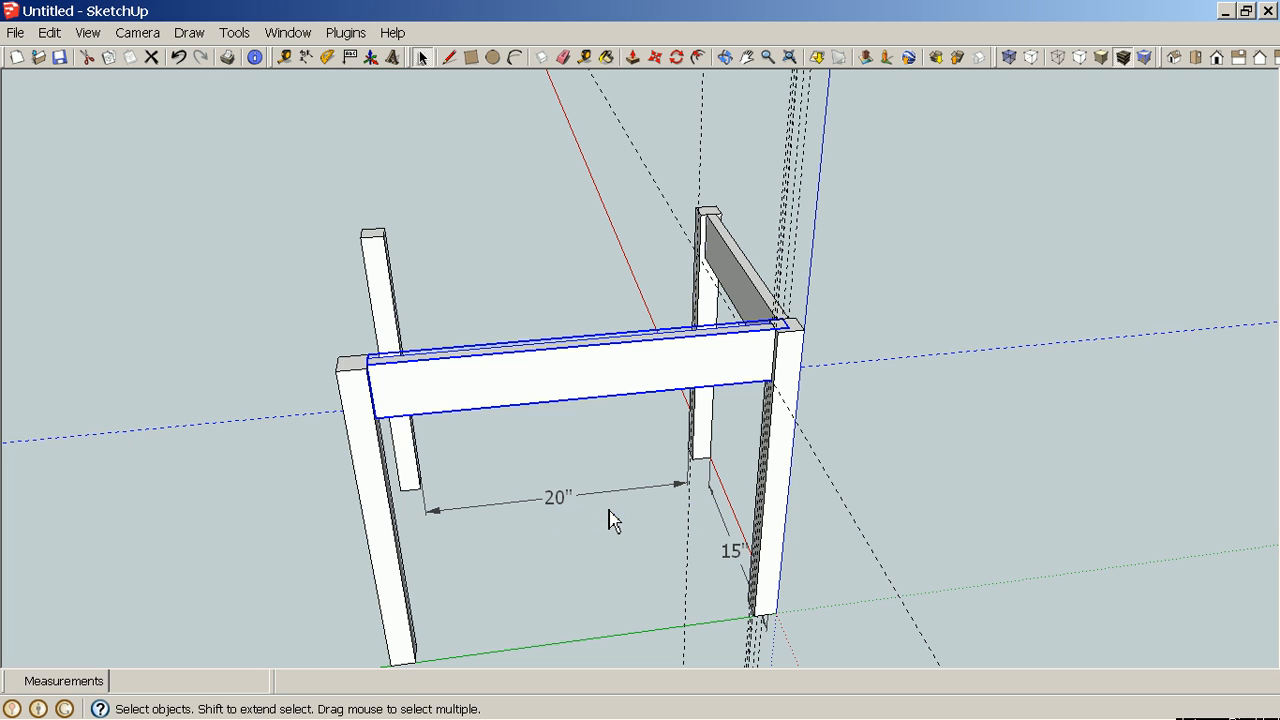
Select the short rail's geometry and make it a group.
middle_click_drag(1014, 340, 414, 280)
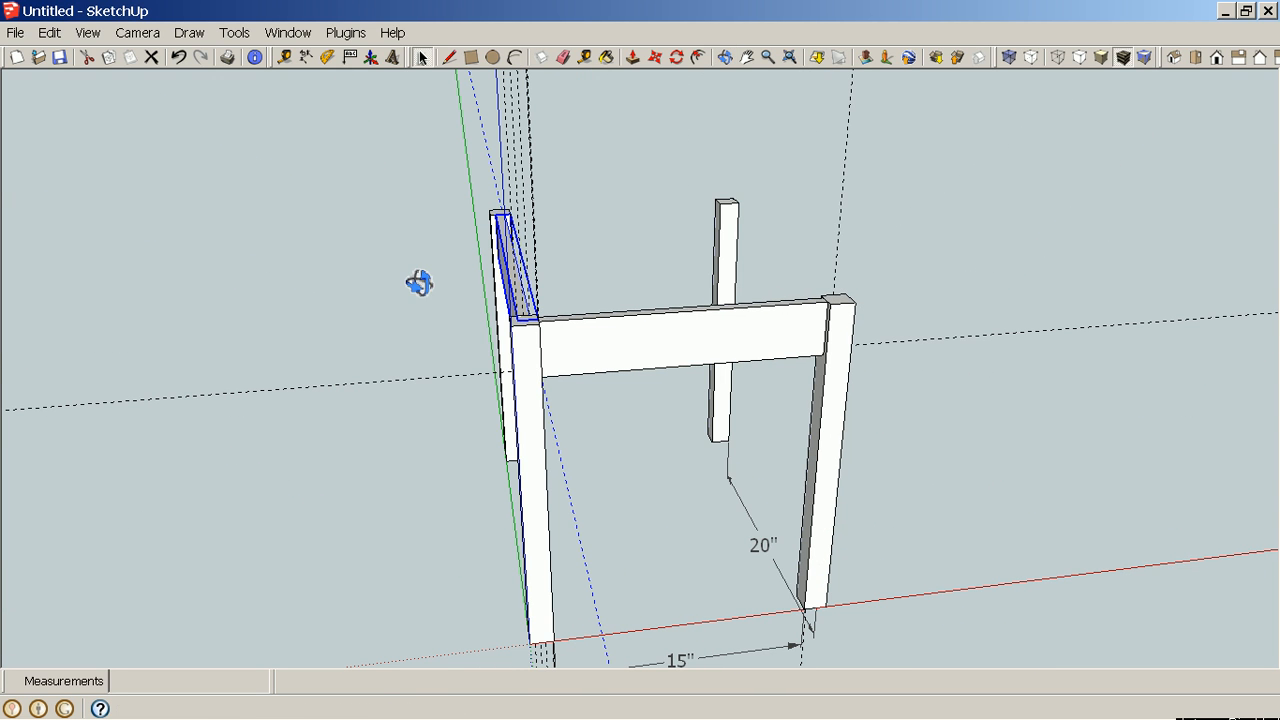
middle_click_drag(737, 429, 672, 430)
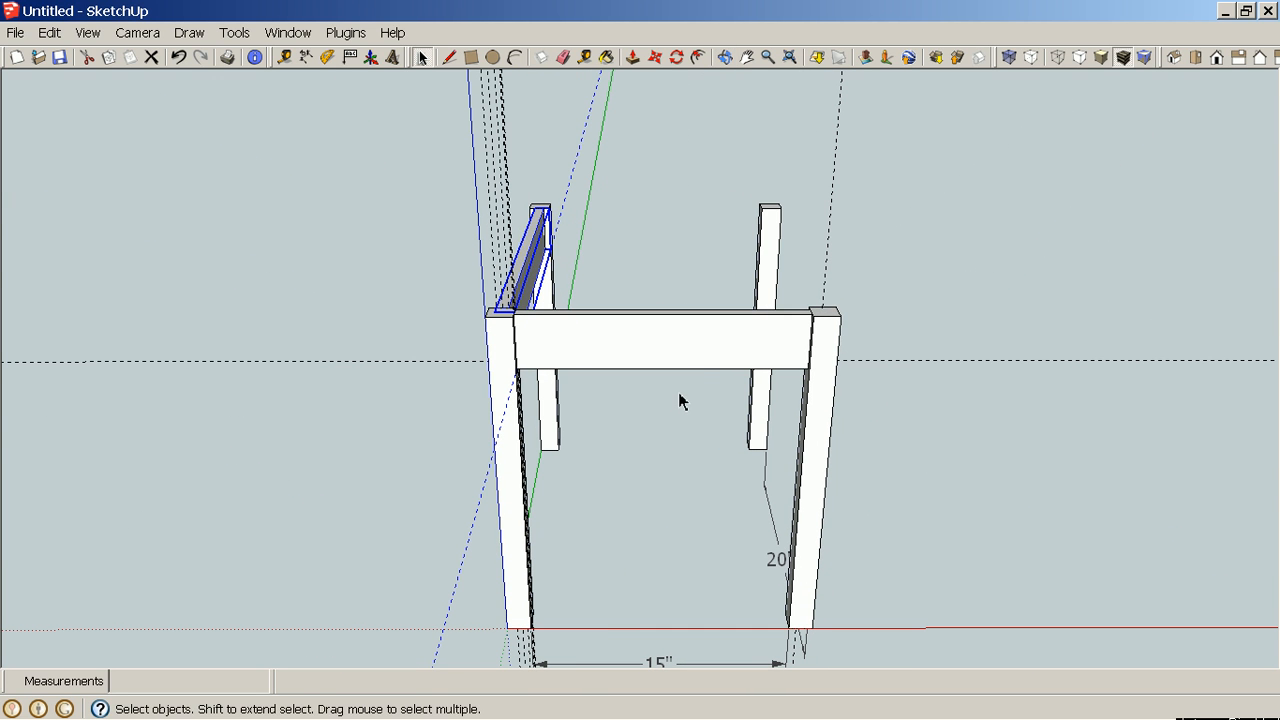
left_click_drag(696, 381, 604, 299)
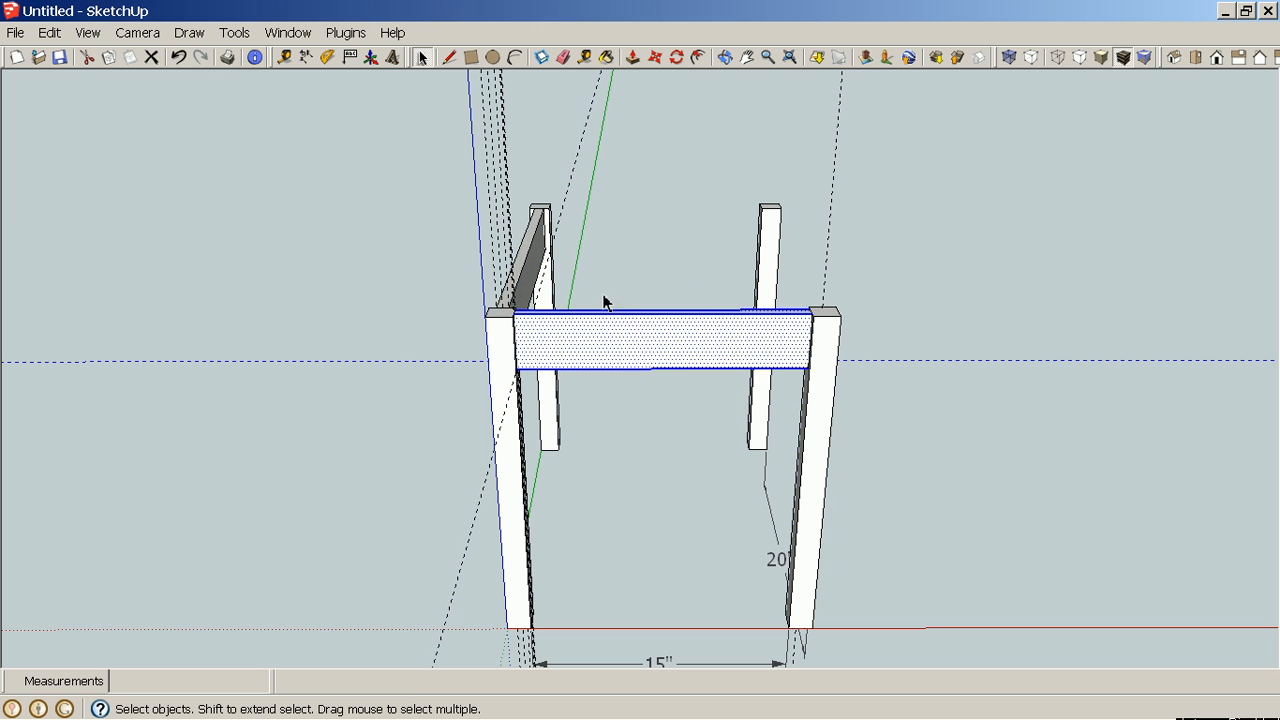
right_click(635, 337)
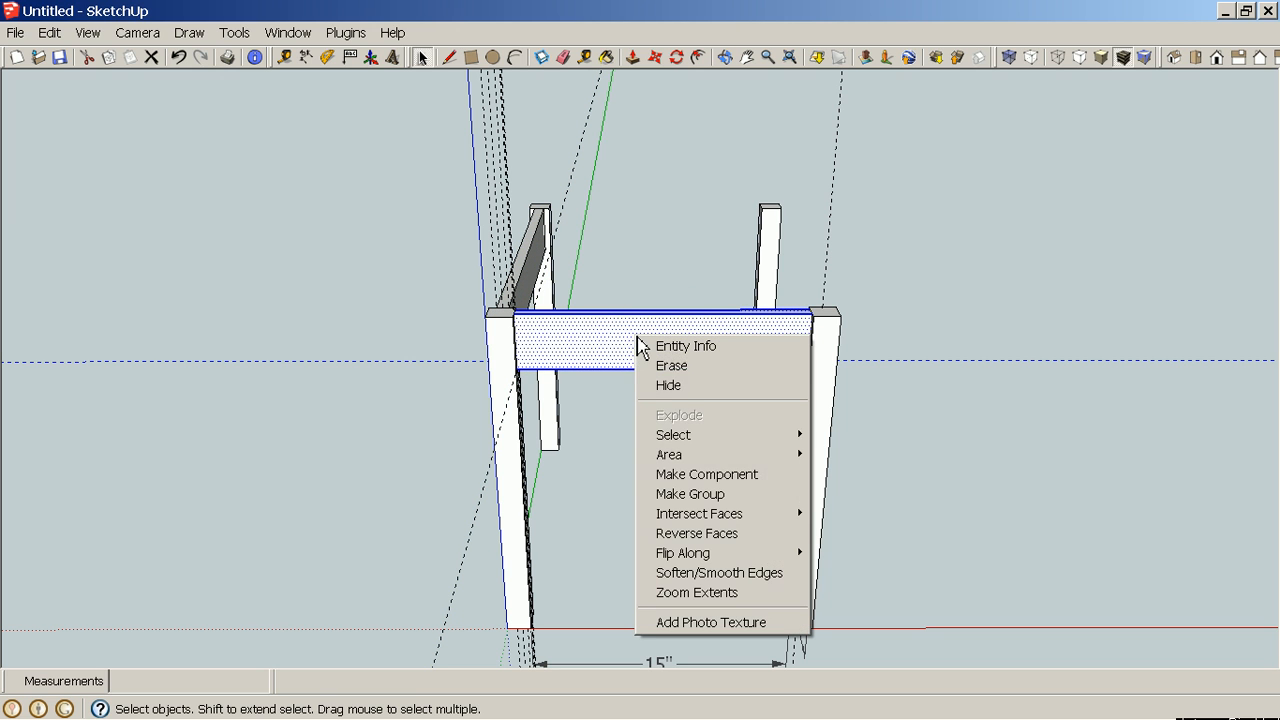
left_click(718, 495)
Delete all guides from the model.
middle_click_drag(333, 372, 995, 375)
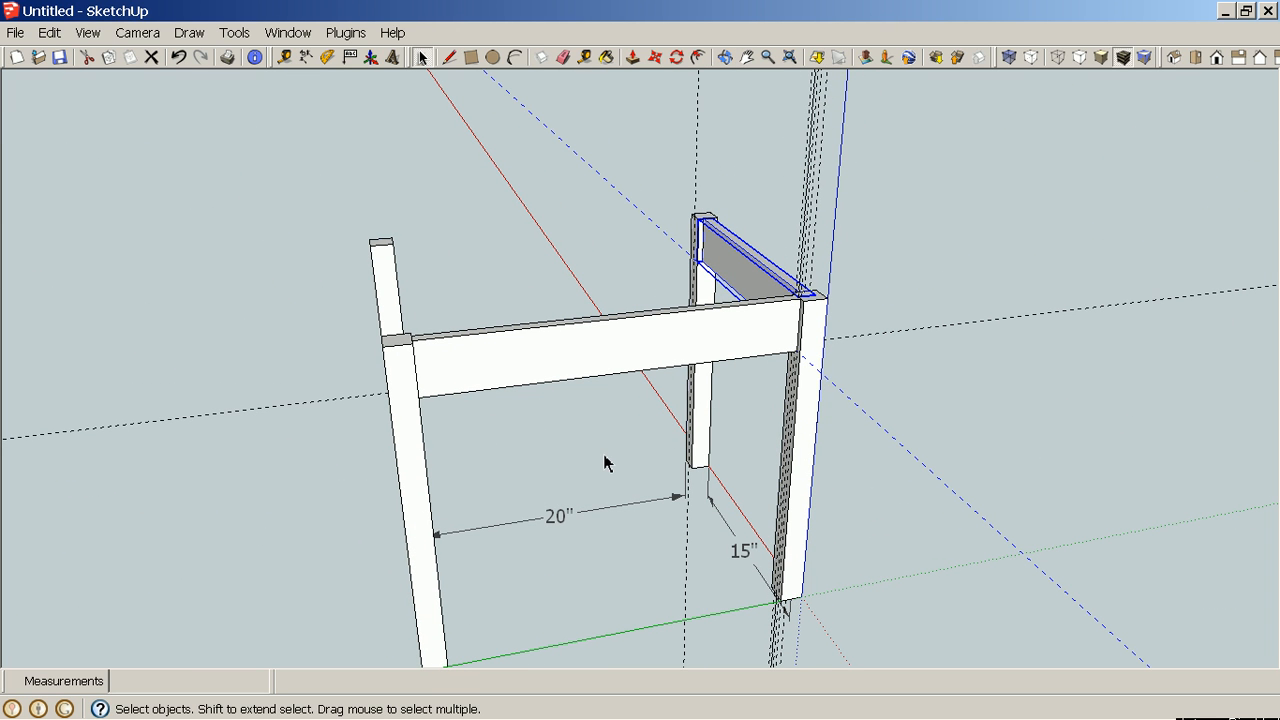
middle_click_drag(757, 416, 554, 414)
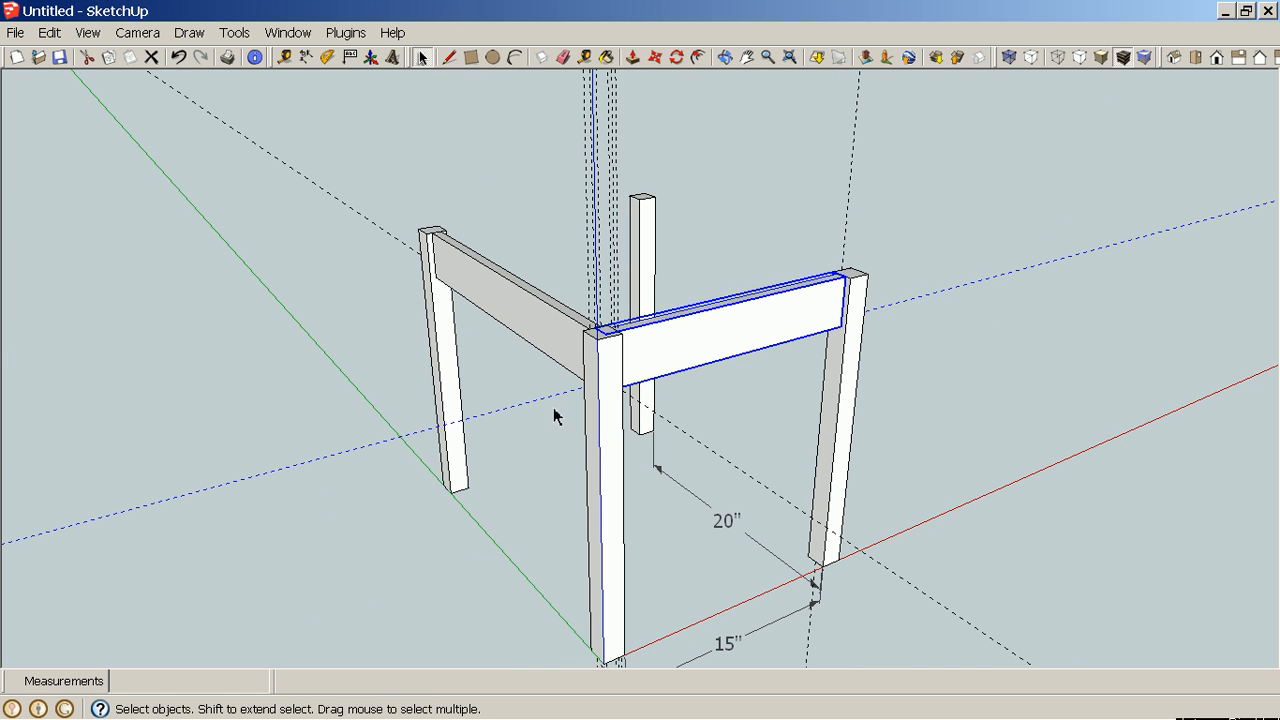
middle_click_drag(876, 364, 343, 399)
middle_click_drag(706, 440, 632, 481)
scroll(586, 368, "up", 4)
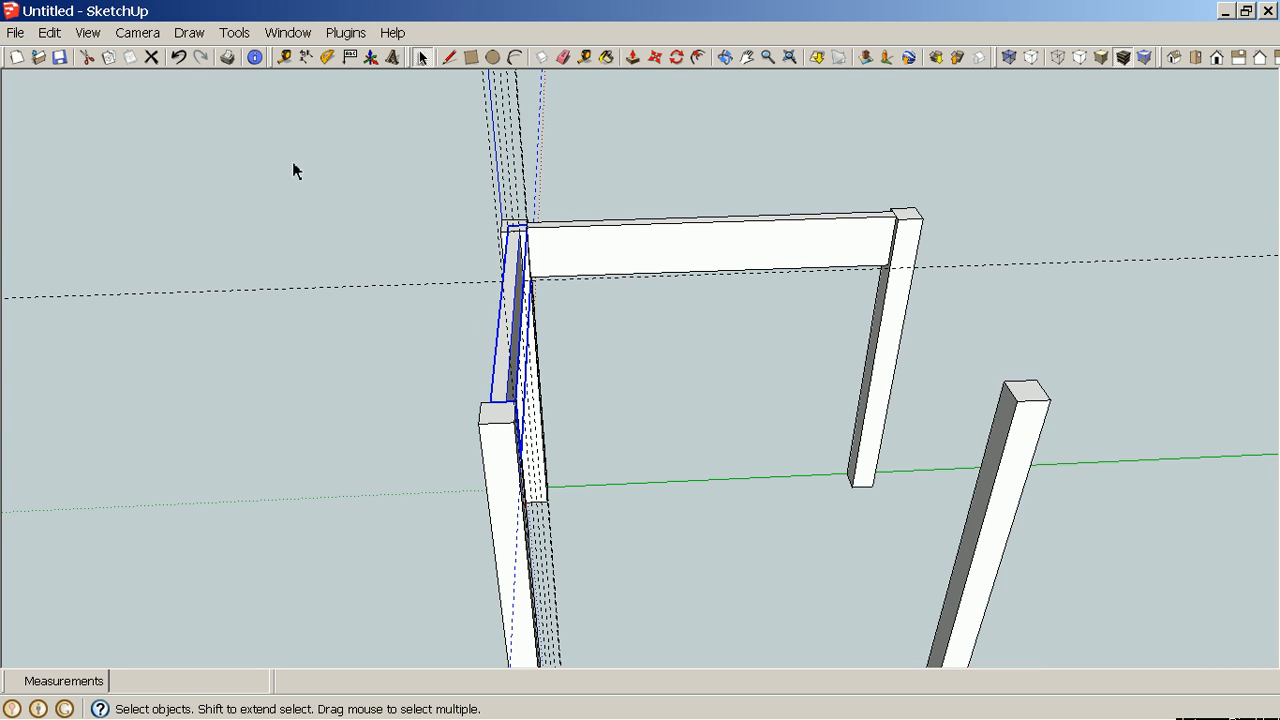
left_click(50, 33)
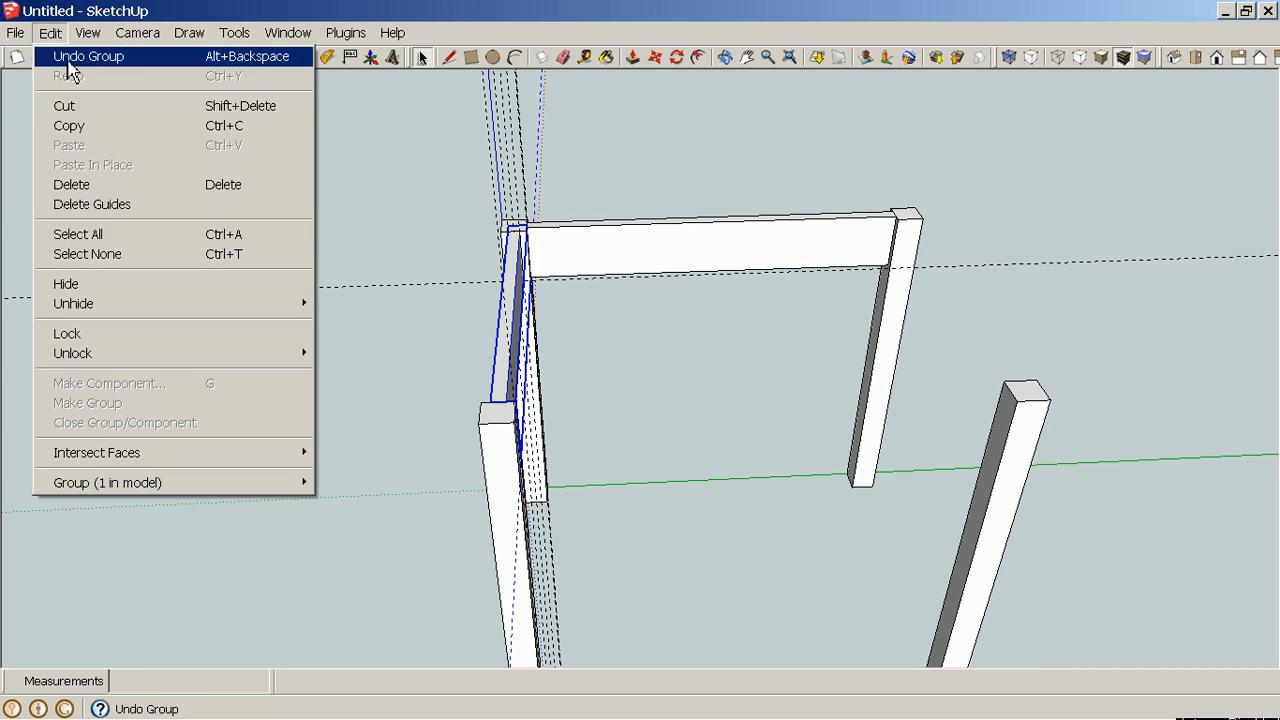
left_click(122, 206)
Copy the short rail group to the opposite pair of legs, snapping from its top-edge midpoint to the matching leg midpoint.
middle_click_drag(728, 551, 703, 586)
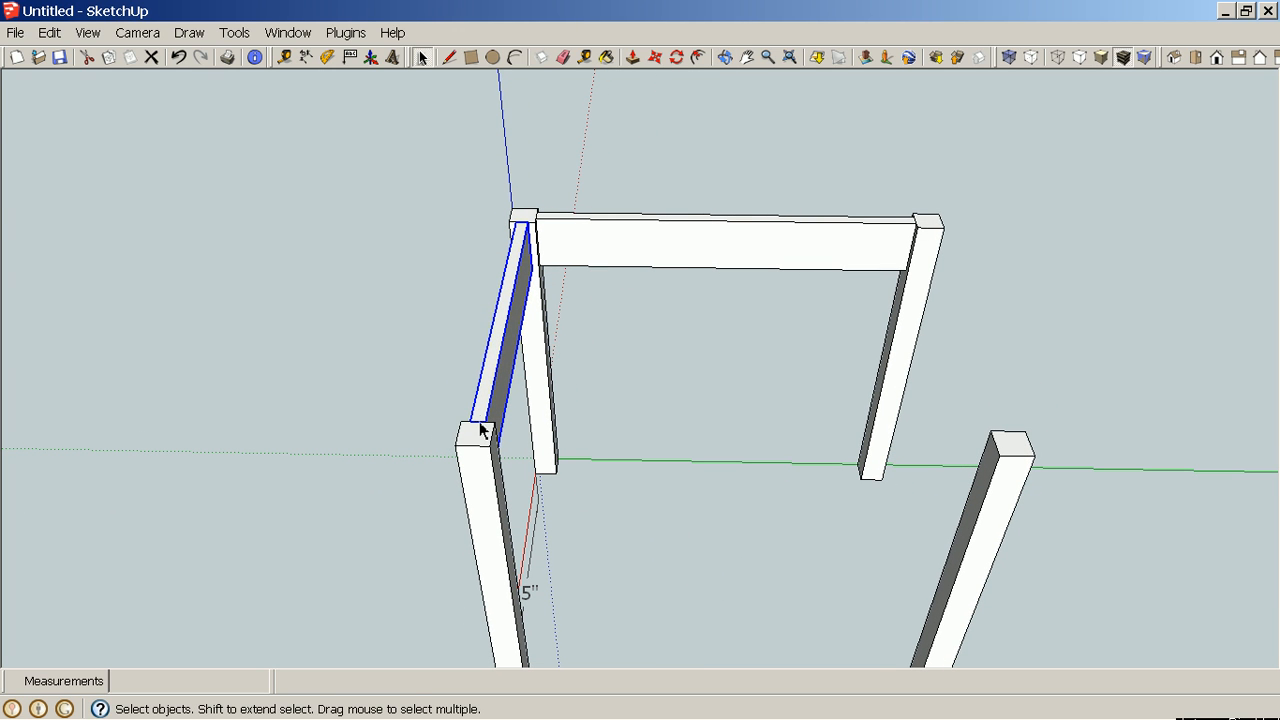
key("m")
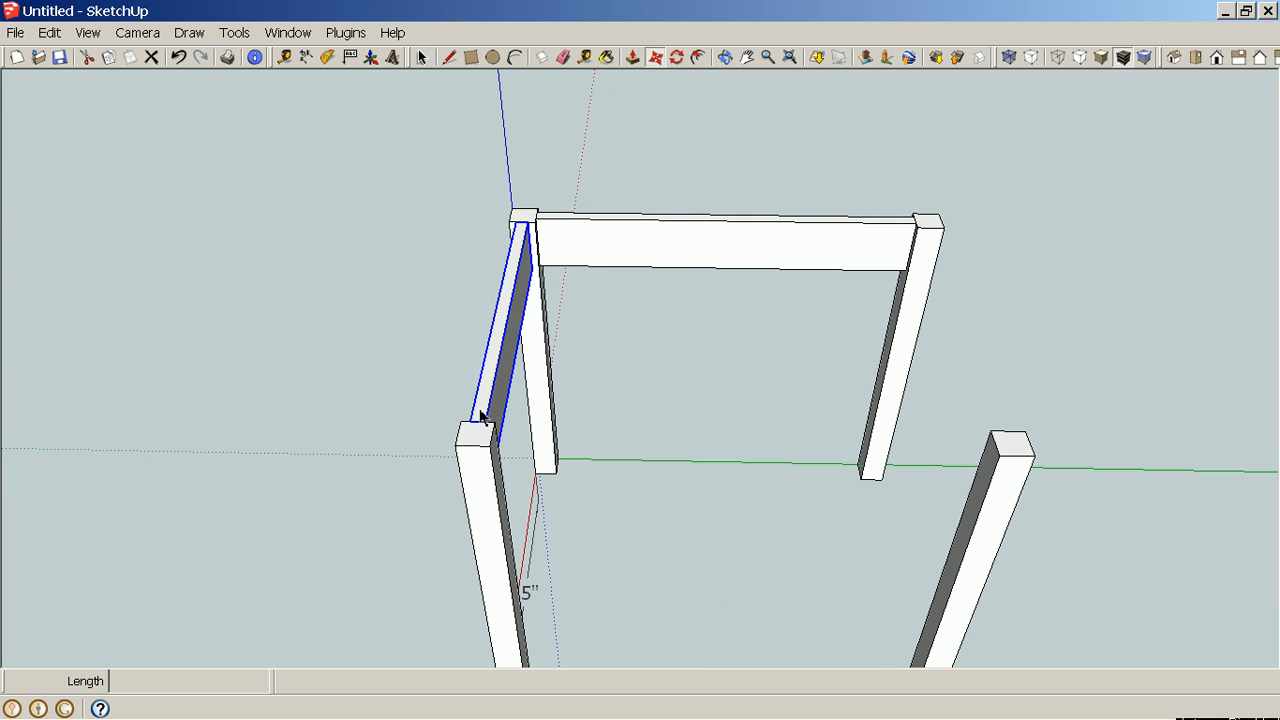
scroll(479, 418, "up", 5)
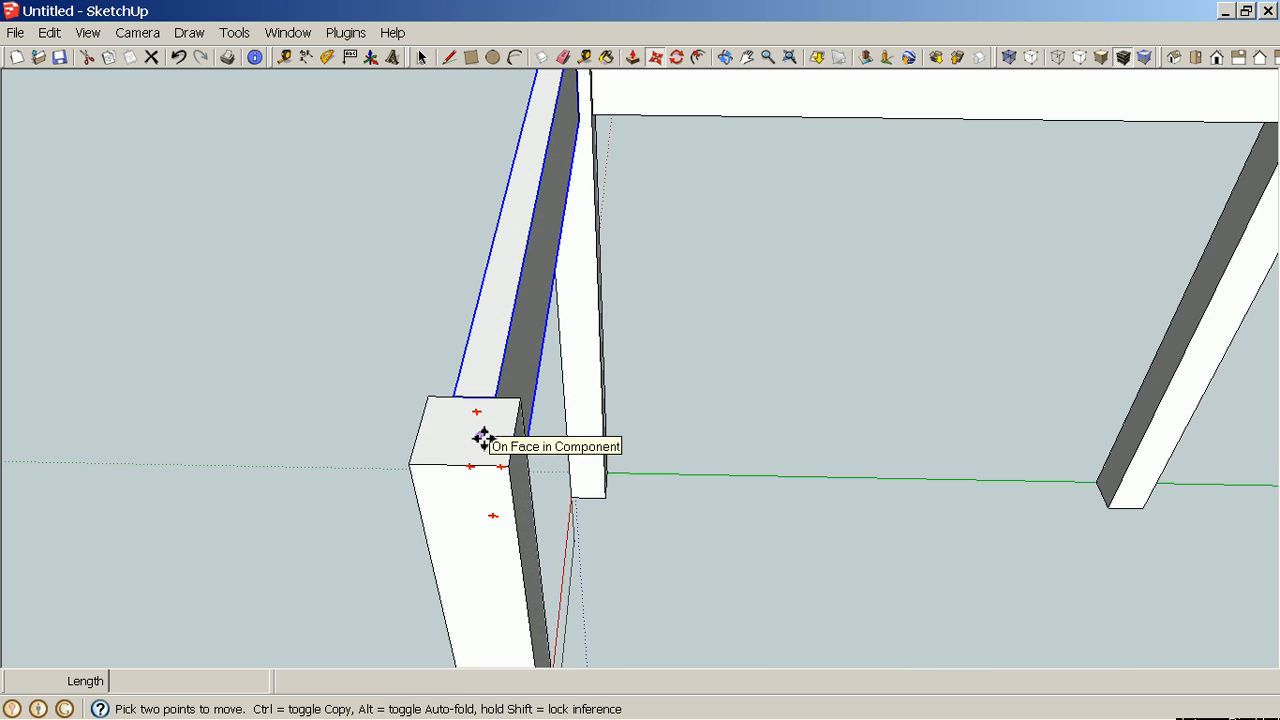
key("q")
key("m")
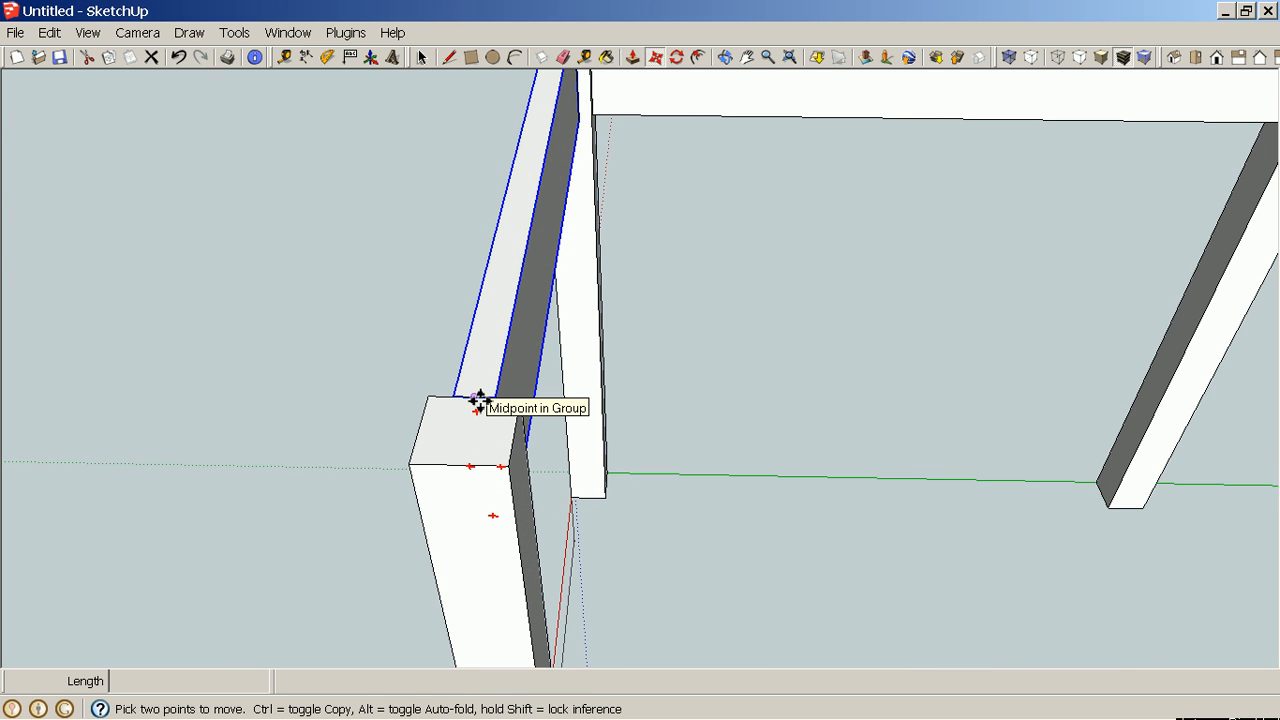
key("ctrl")
left_click(479, 400)
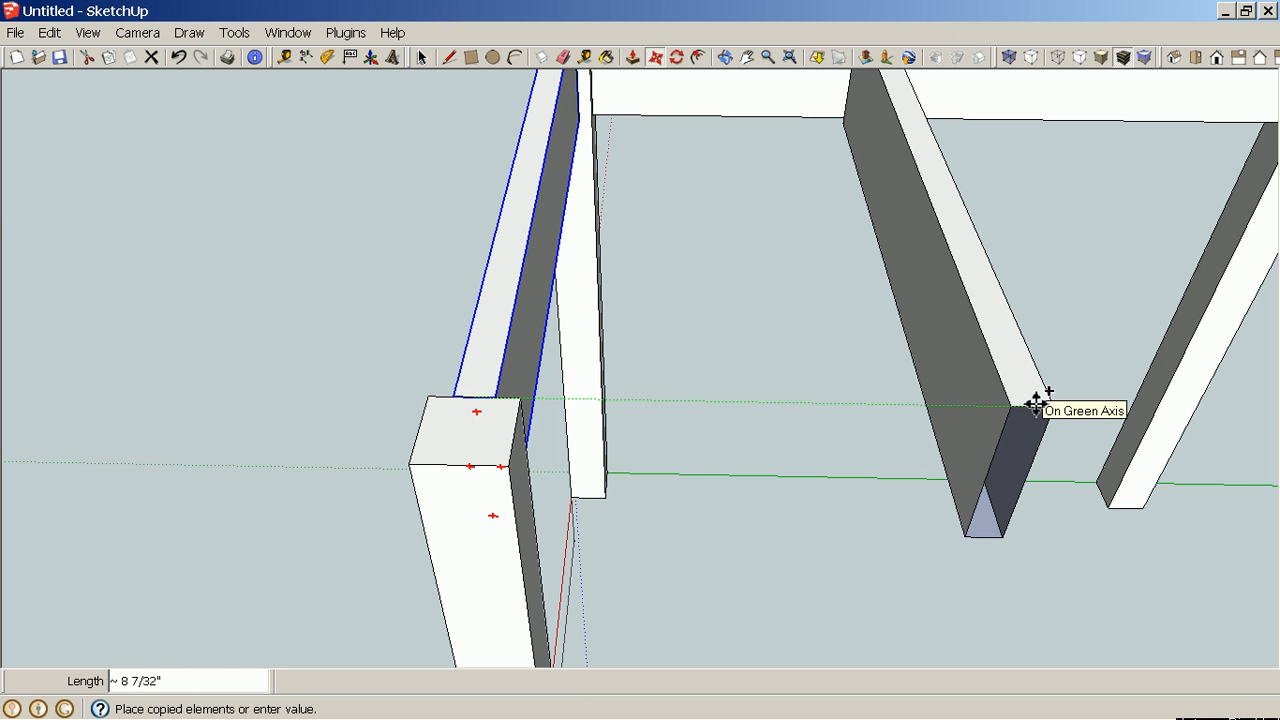
middle_click_drag(1040, 404, 603, 394, "shift")
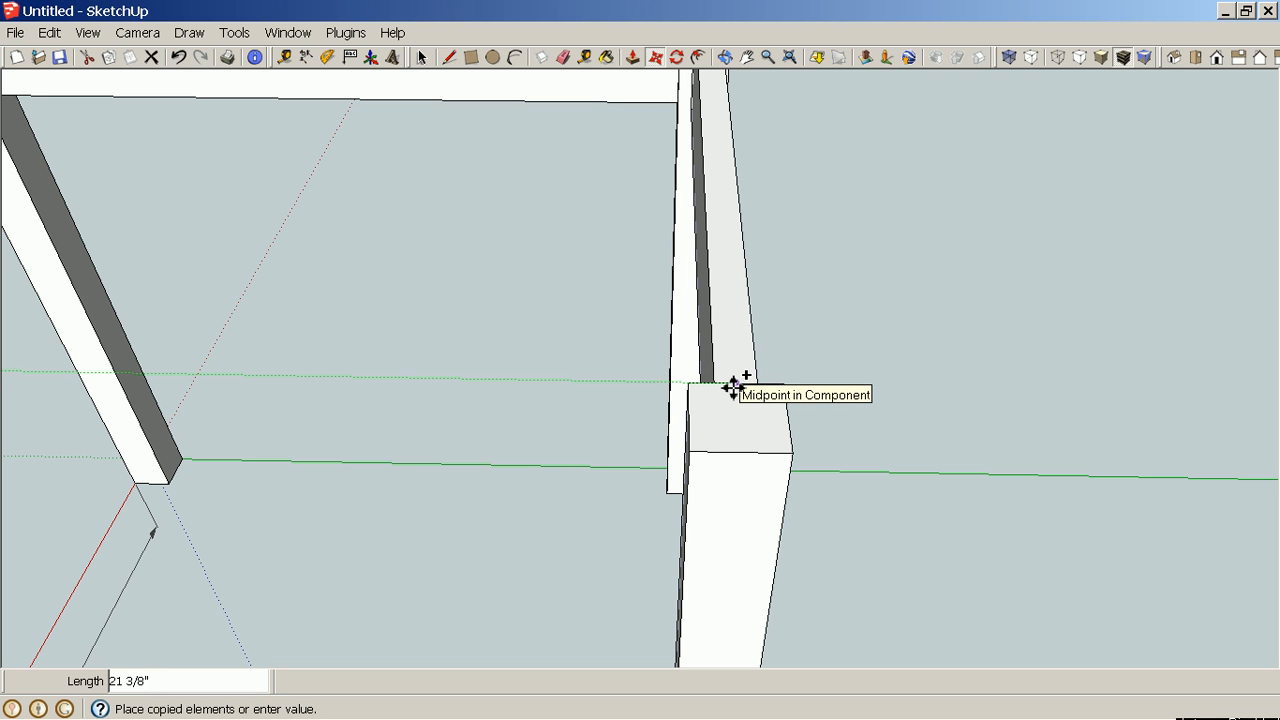
left_click(733, 388)
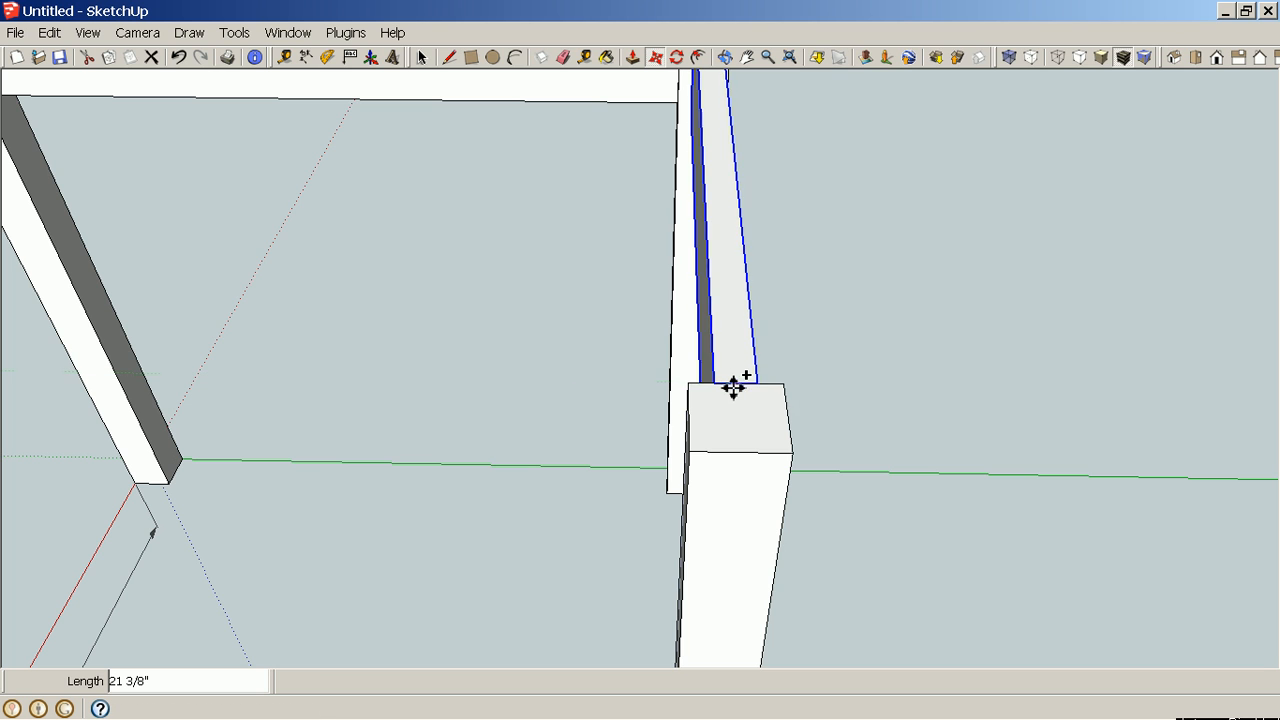
Copy the long rail group across to the far pair of legs, snapping its end midpoint to the opposite leg's corner.
middle_click_drag(1131, 427, 695, 393)
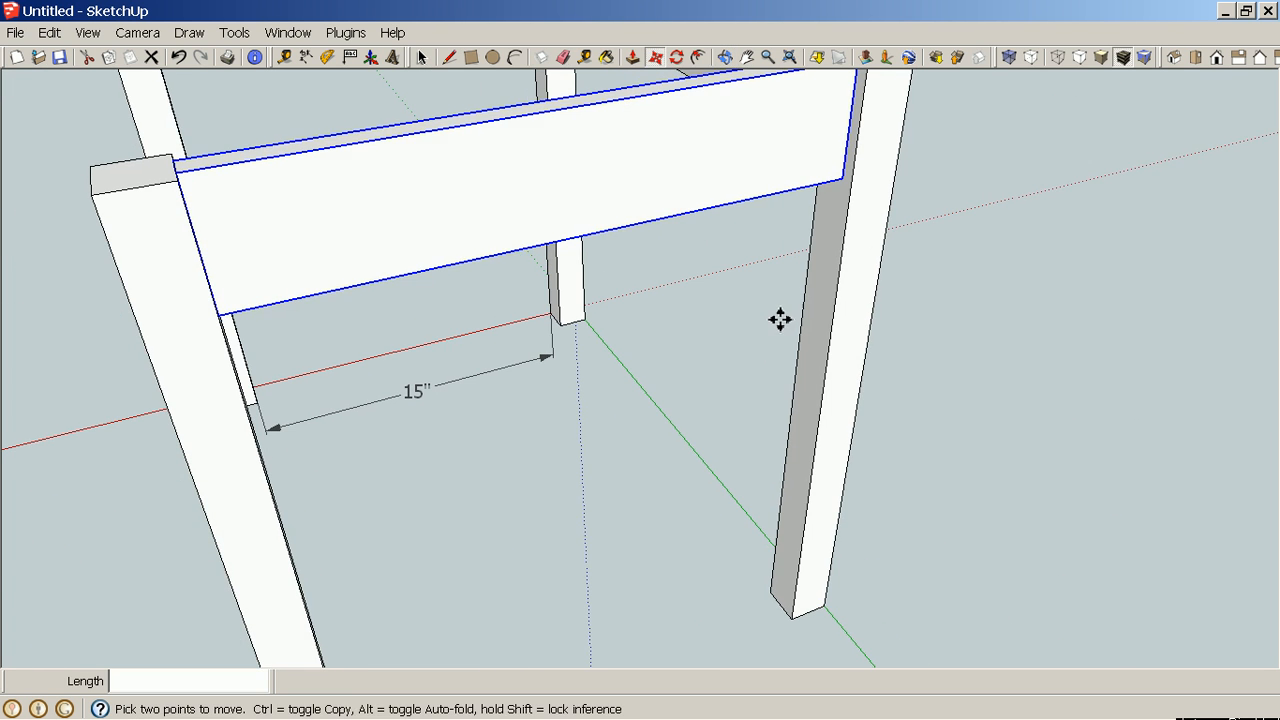
middle_click_drag(781, 319, 562, 469)
key("space")
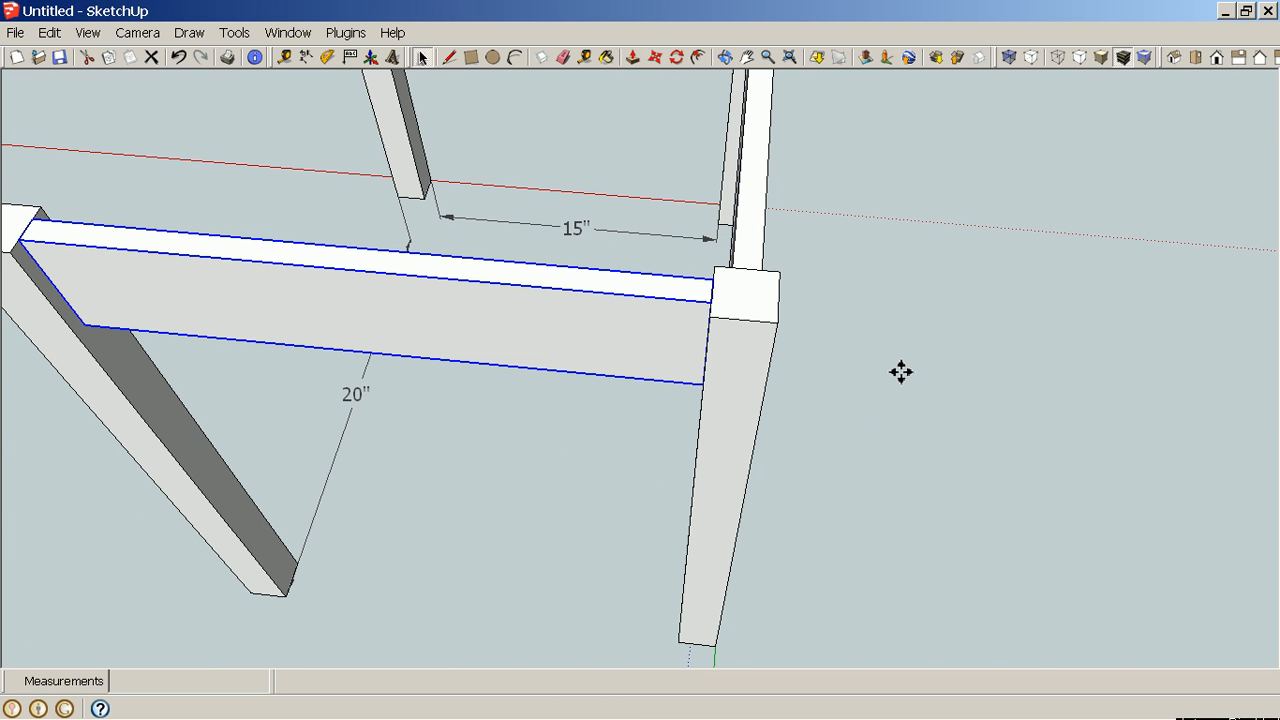
left_click(752, 244)
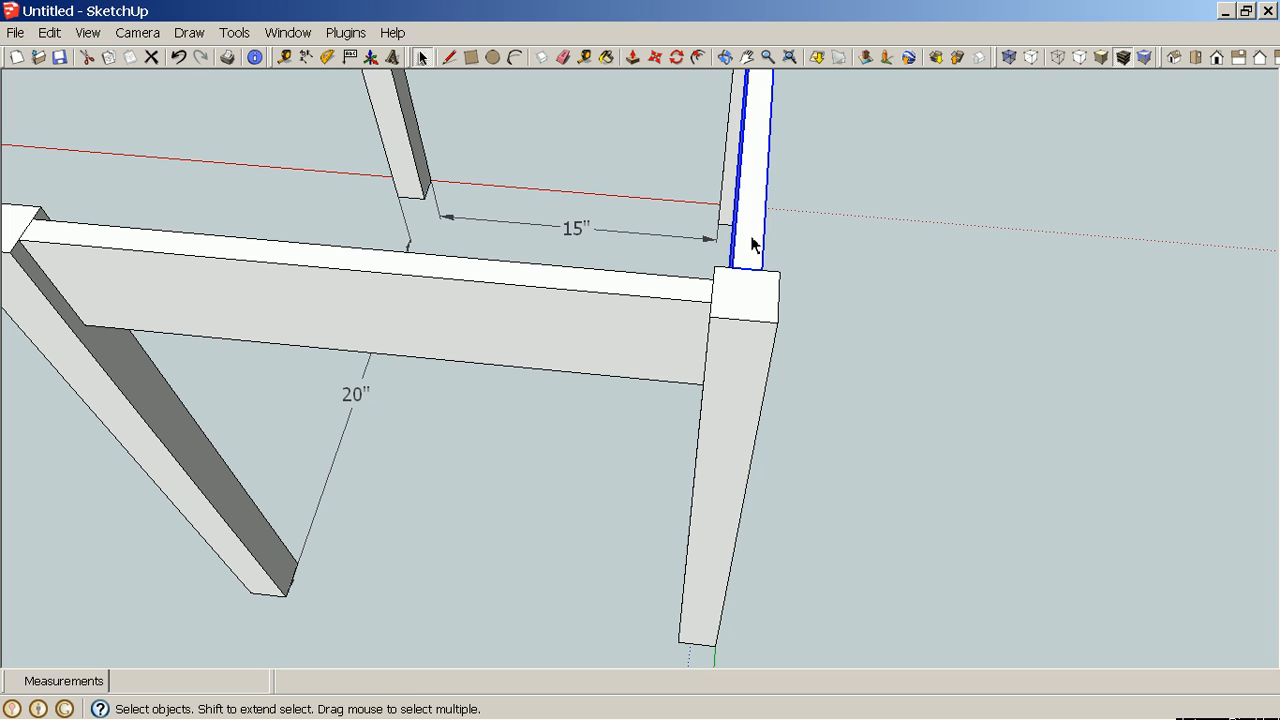
key("m")
scroll(752, 244, "up", 2)
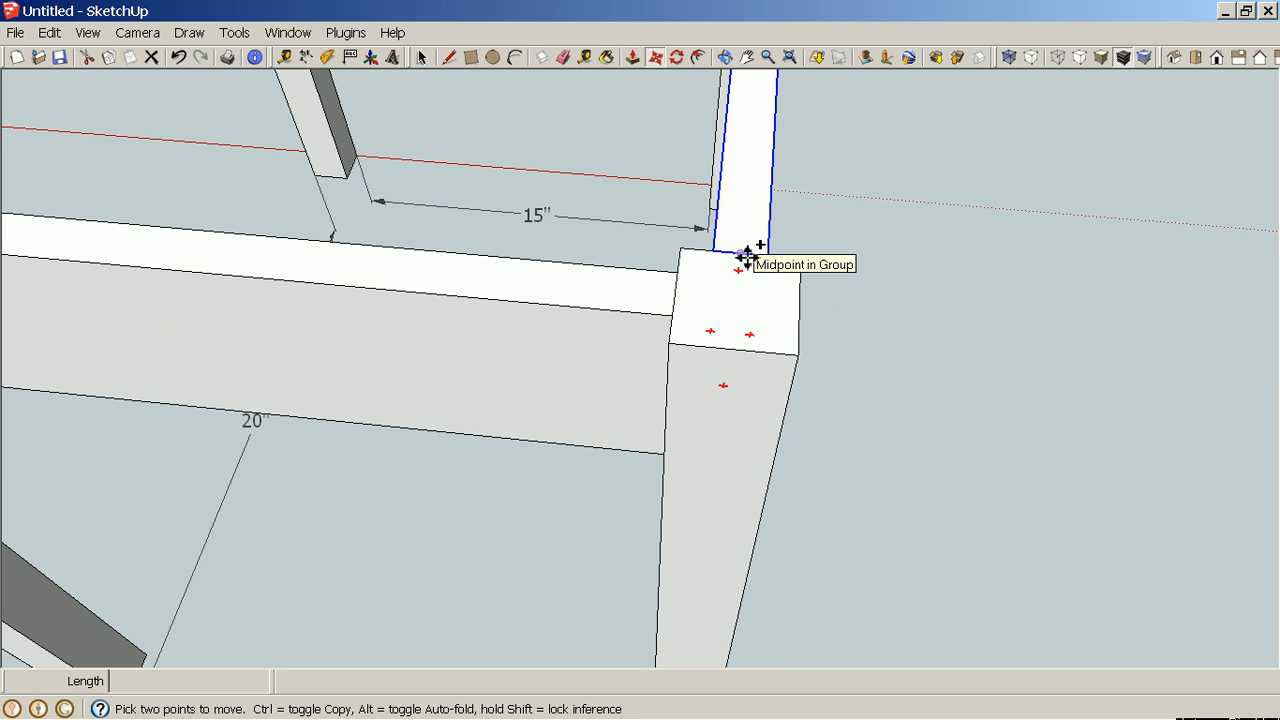
left_click(745, 254)
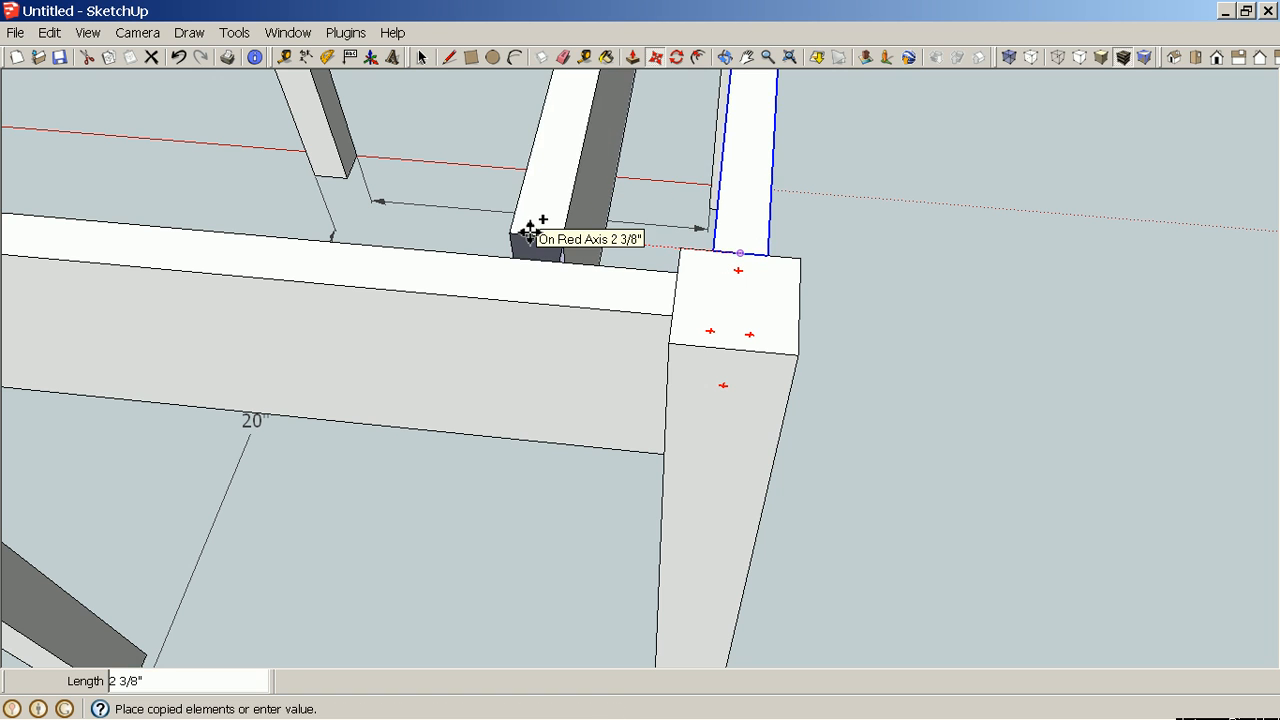
key("h")
left_click_drag(538, 233, 1008, 237)
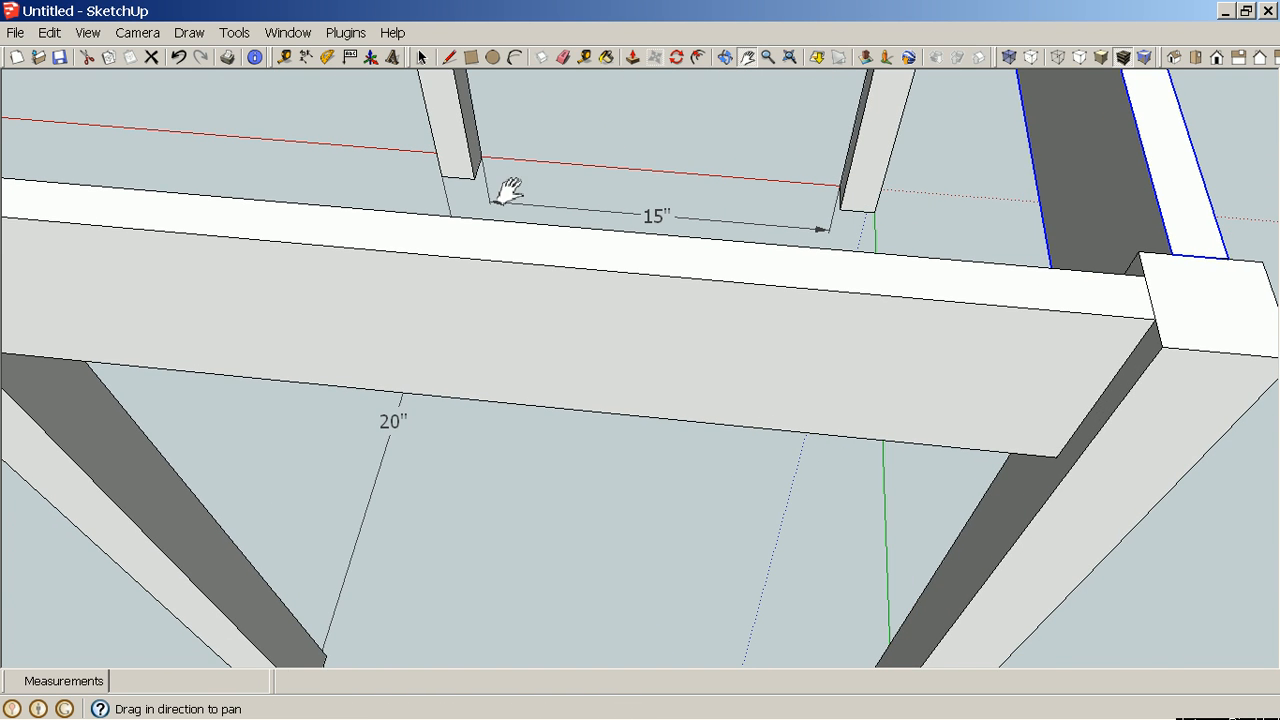
left_click_drag(510, 191, 1045, 262)
left_click_drag(651, 209, 684, 230)
key("Escape")
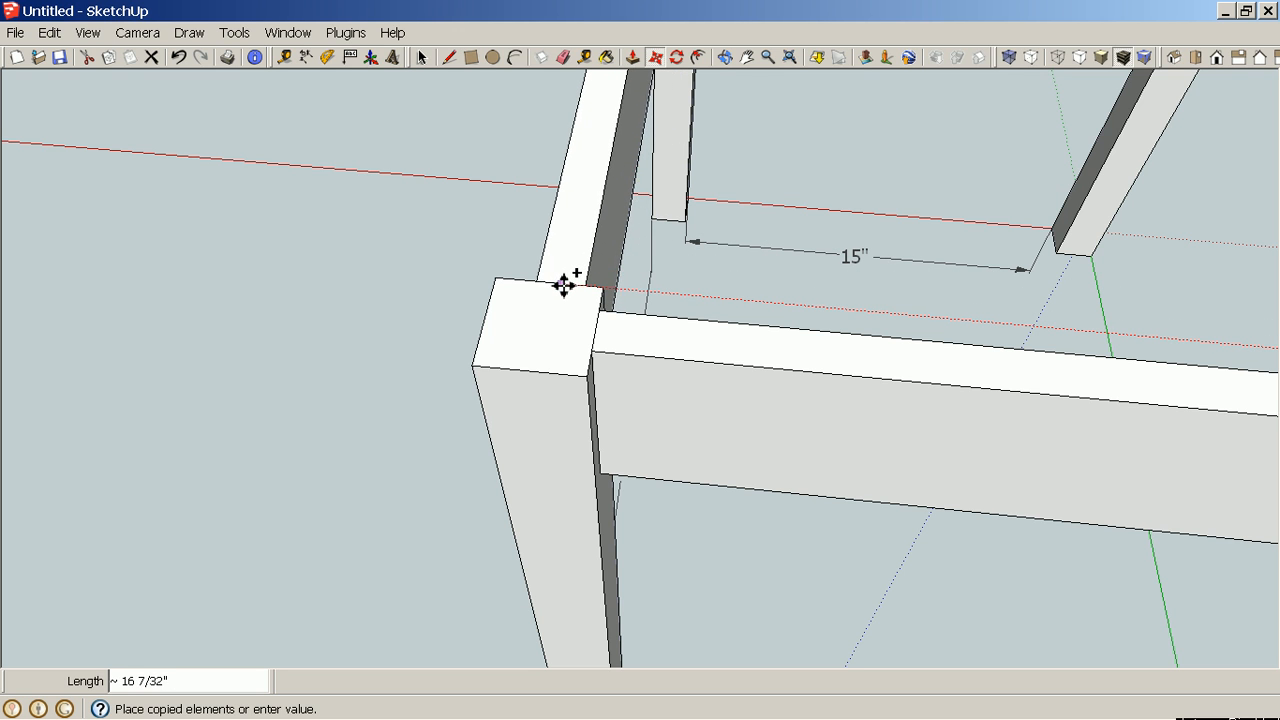
left_click(563, 284)
scroll(575, 287, "down", 2)
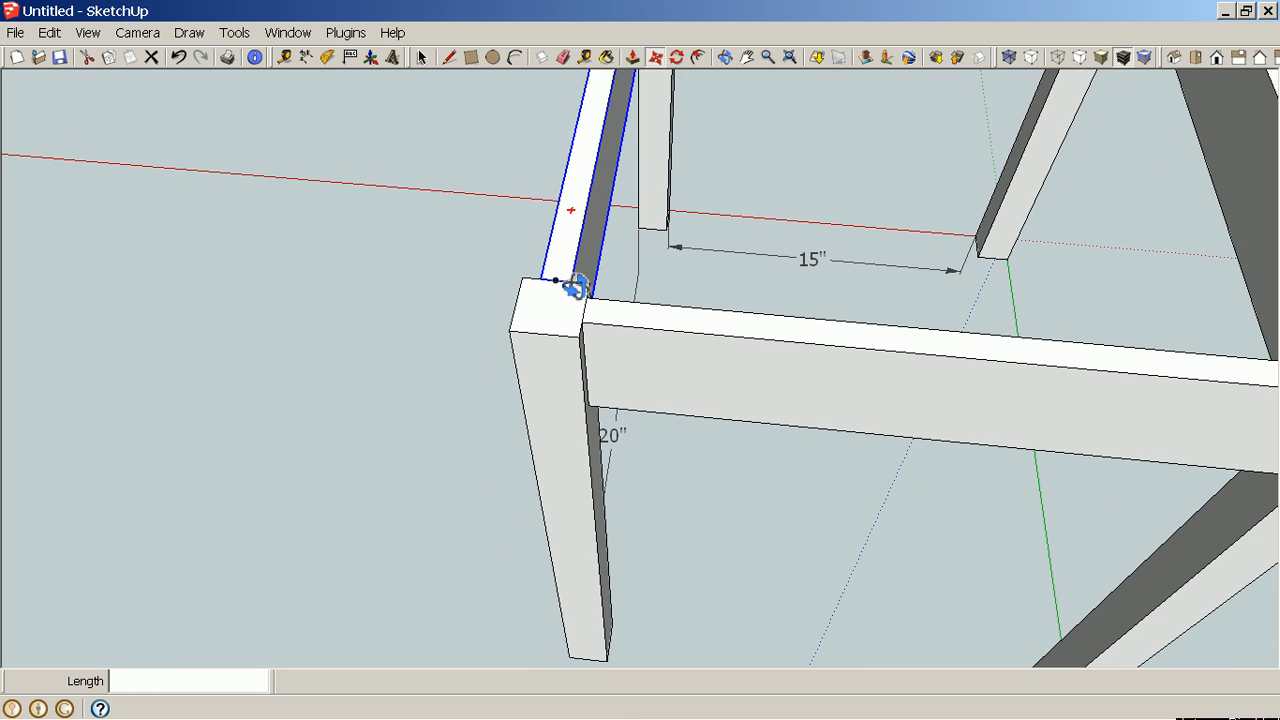
scroll(575, 287, "down", 3)
middle_click_drag(600, 286, 557, 271)
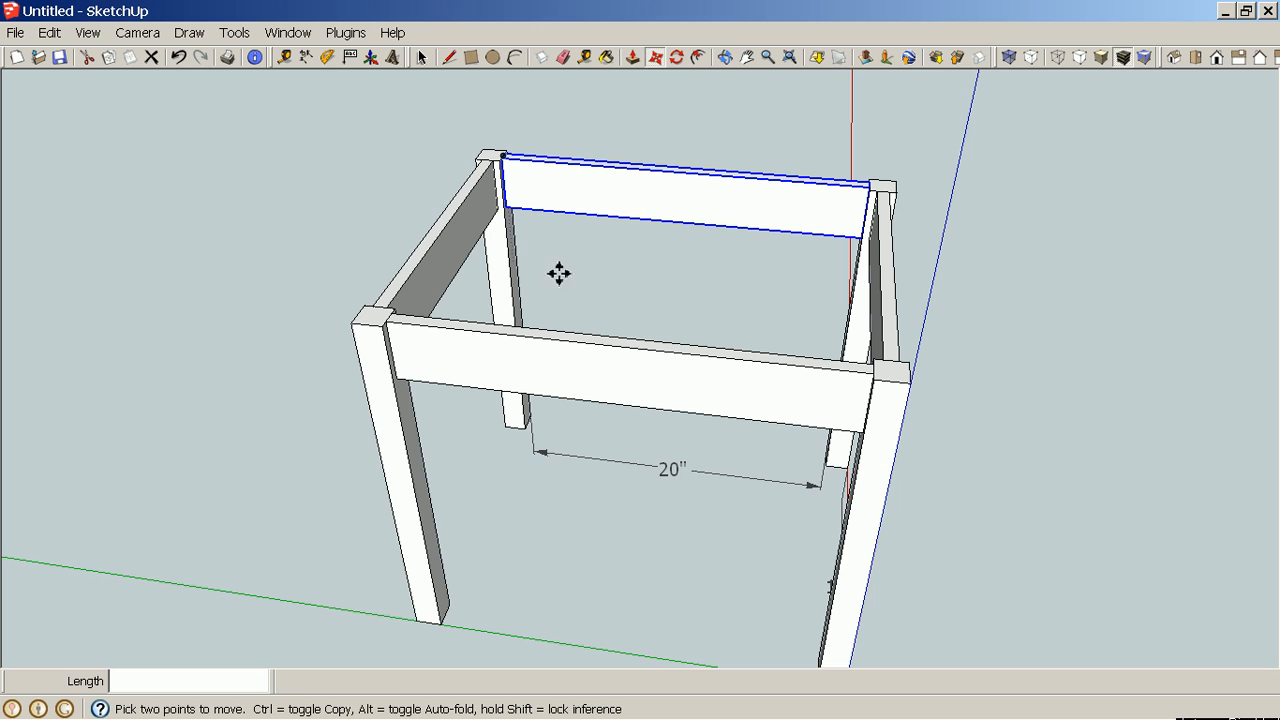
middle_click_drag(1012, 339, 743, 289)
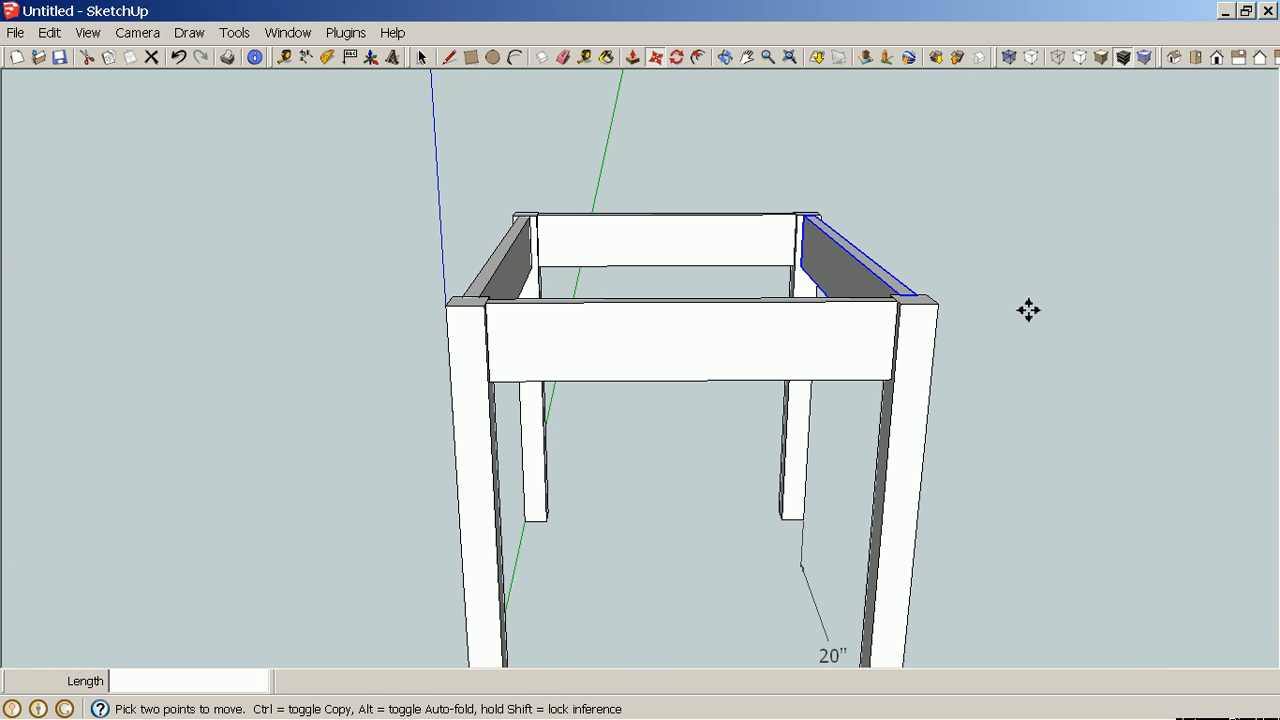
key("space")
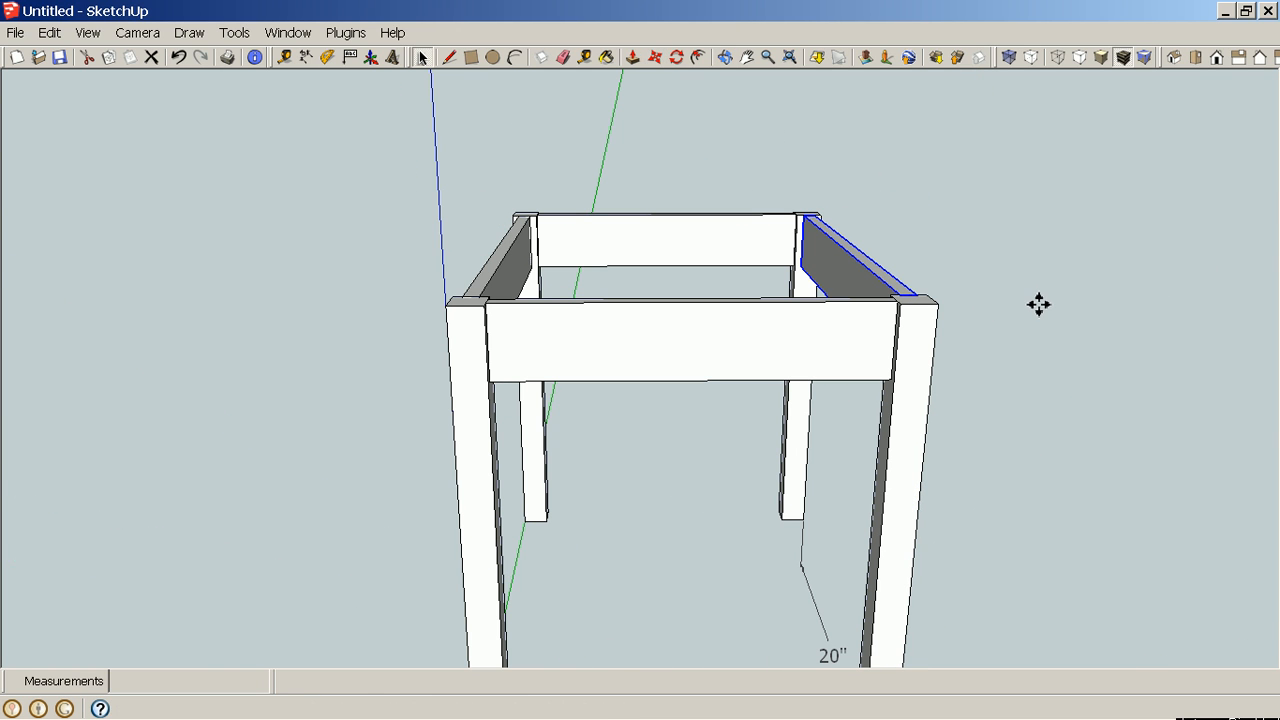
middle_click_drag(1050, 313, 895, 353)
middle_click_drag(1015, 374, 975, 401)
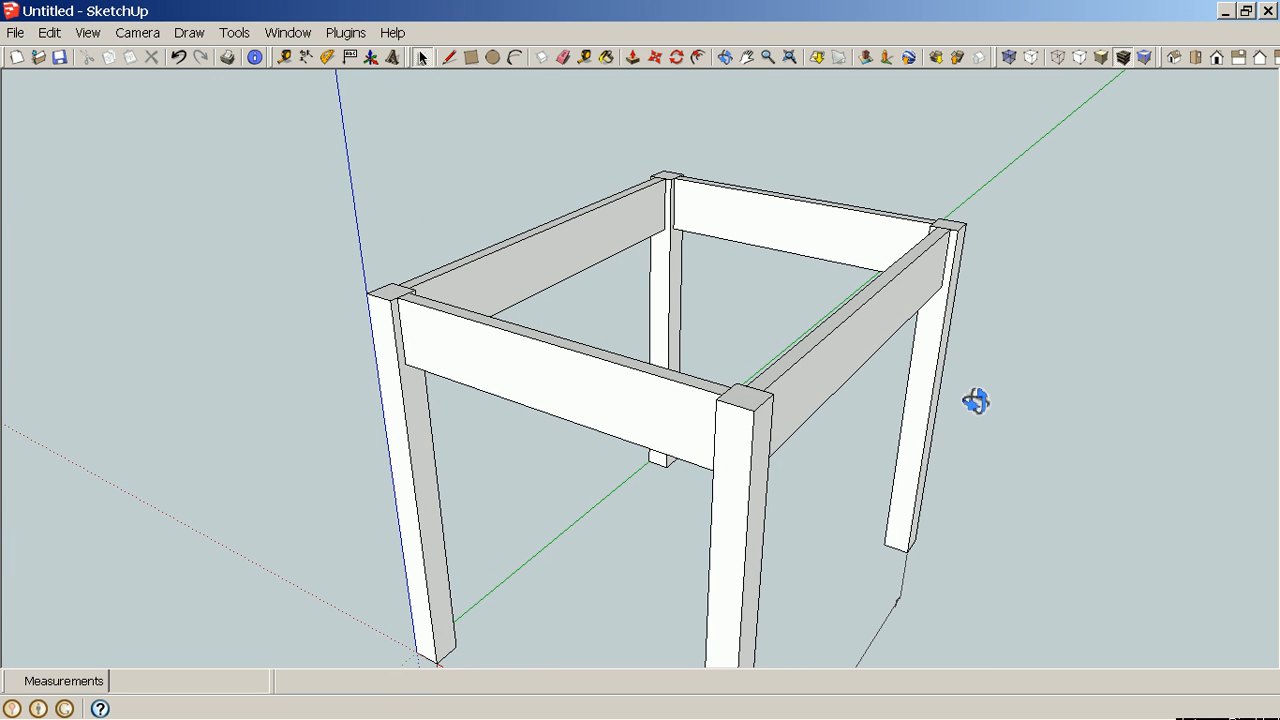
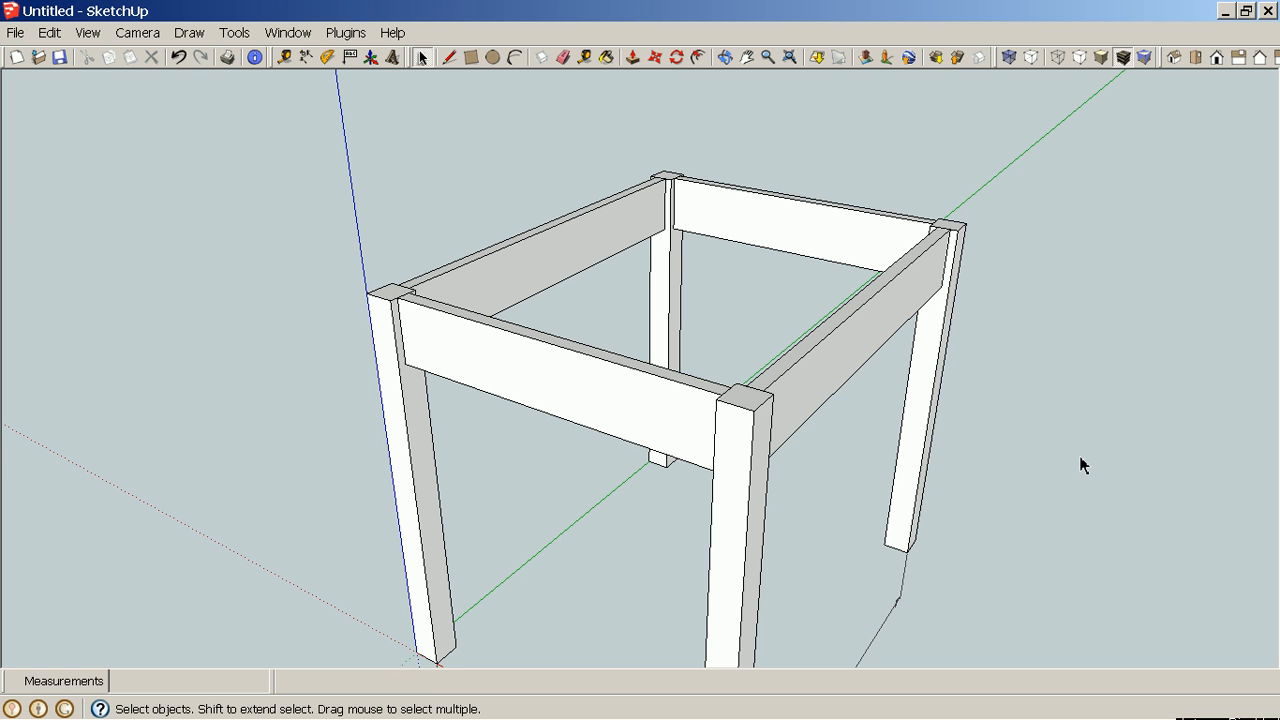
Measure up from the bottom of the right leg and place a guide 2" above the floor.
middle_click_drag(1088, 467, 806, 316)
middle_click_drag(1114, 443, 743, 397)
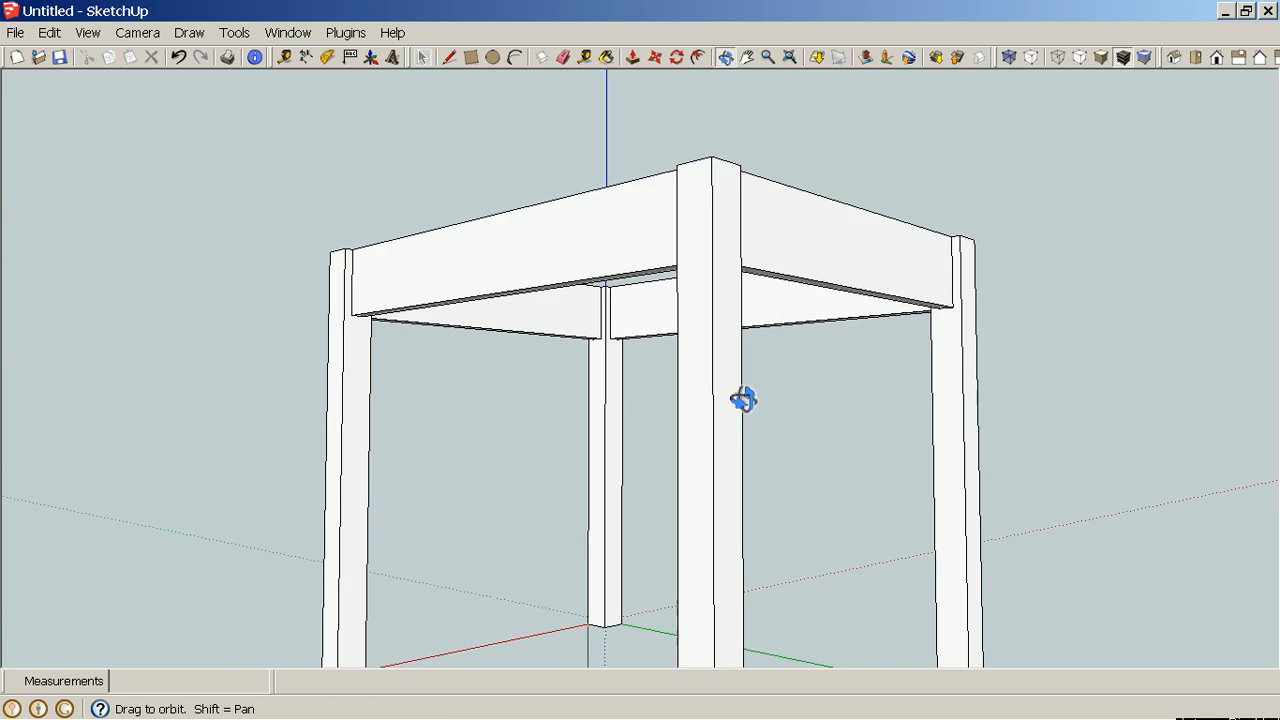
scroll(660, 394, "down", 4)
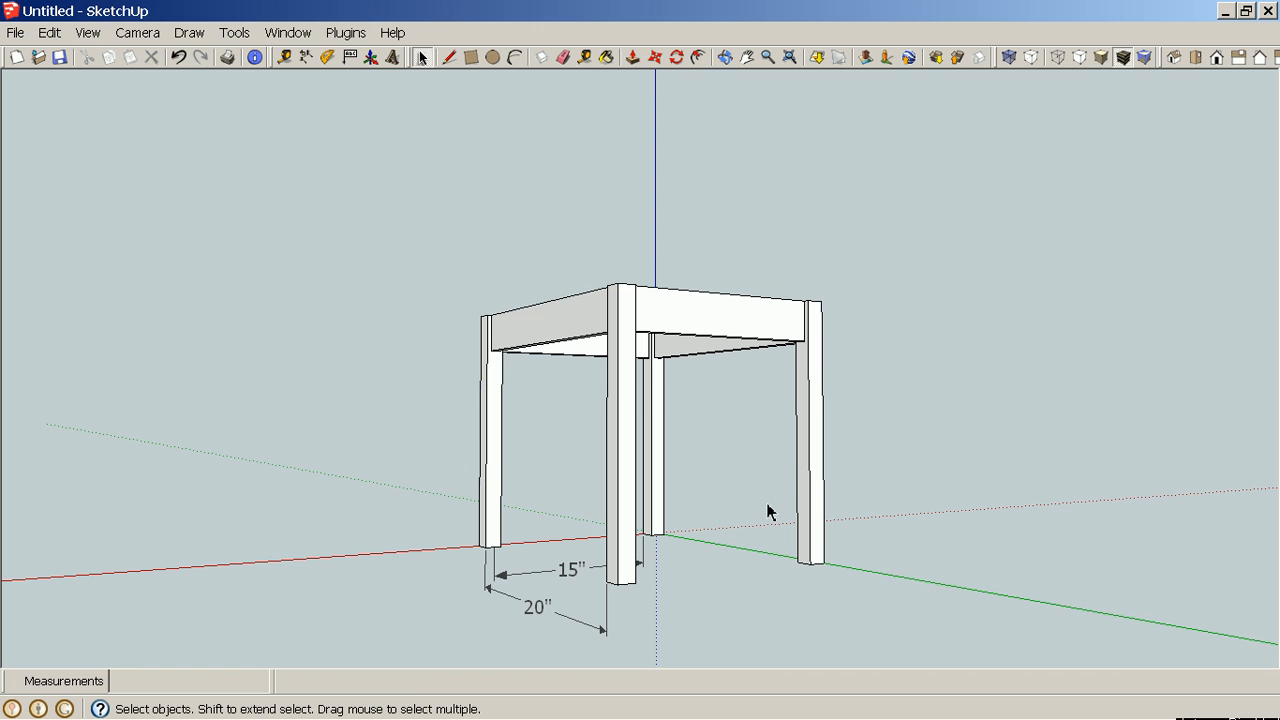
middle_click_drag(533, 462, 716, 573)
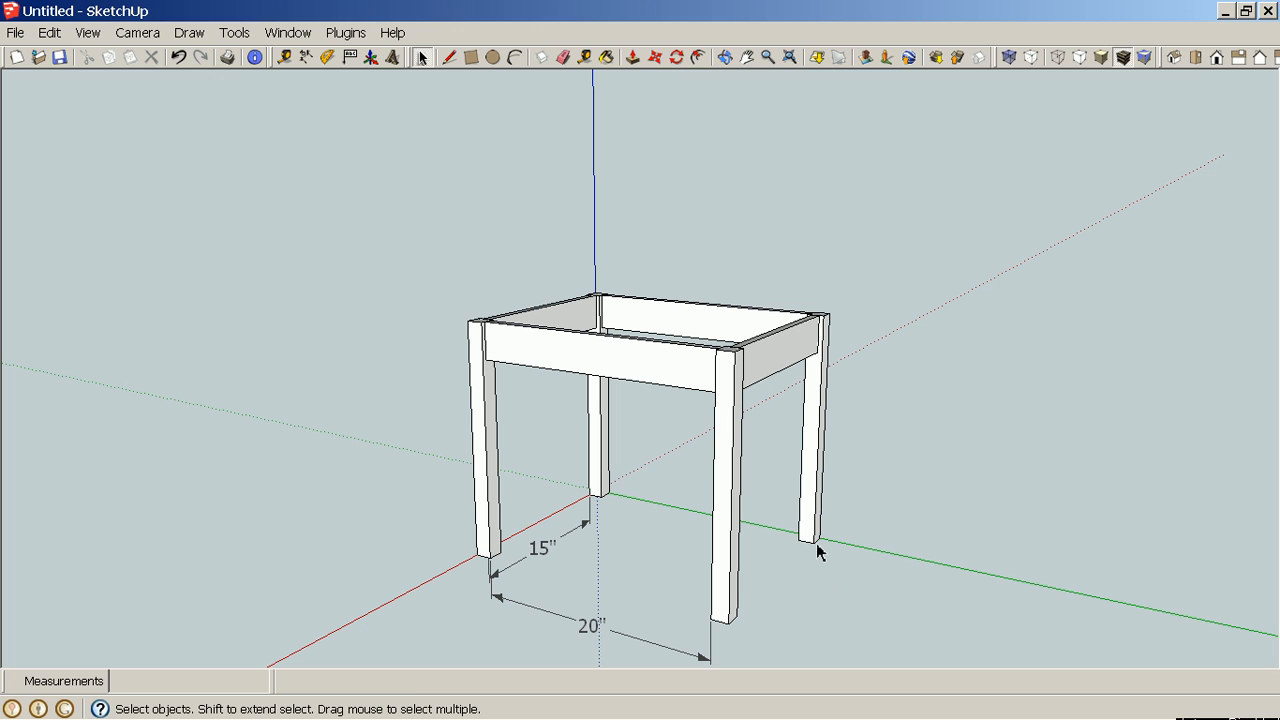
scroll(815, 549, "up", 5)
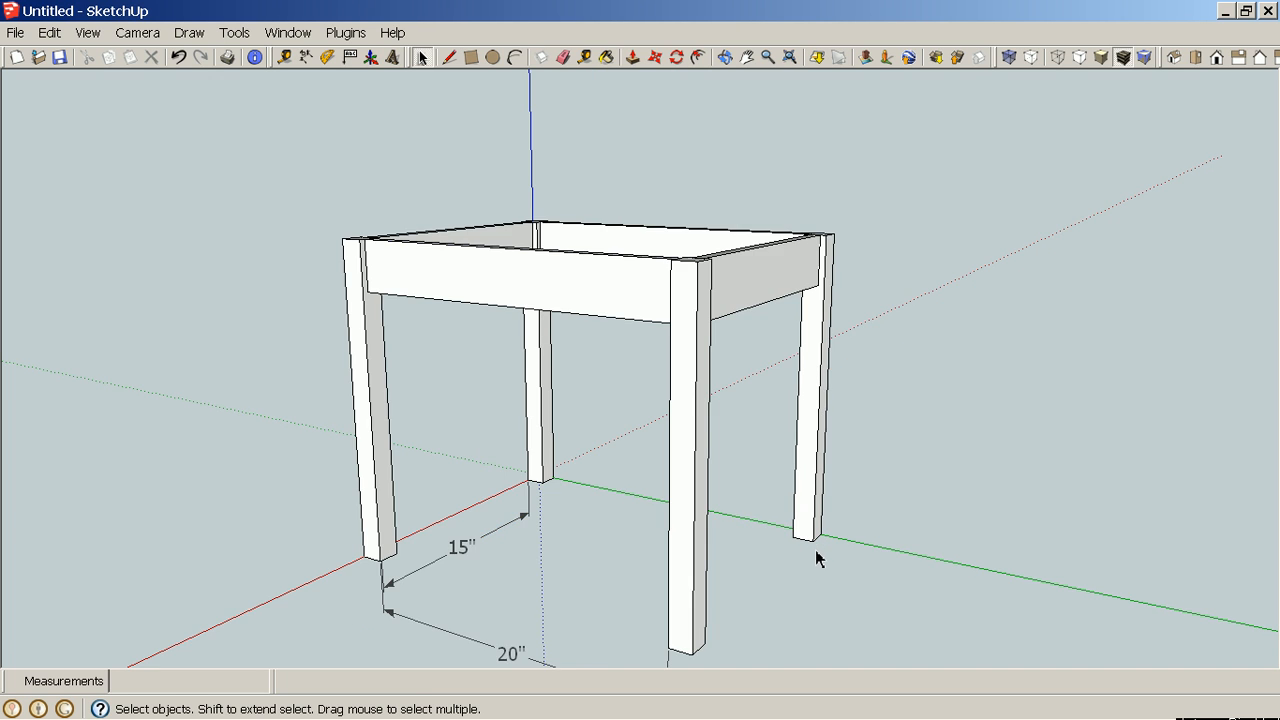
middle_click_drag(818, 558, 622, 526)
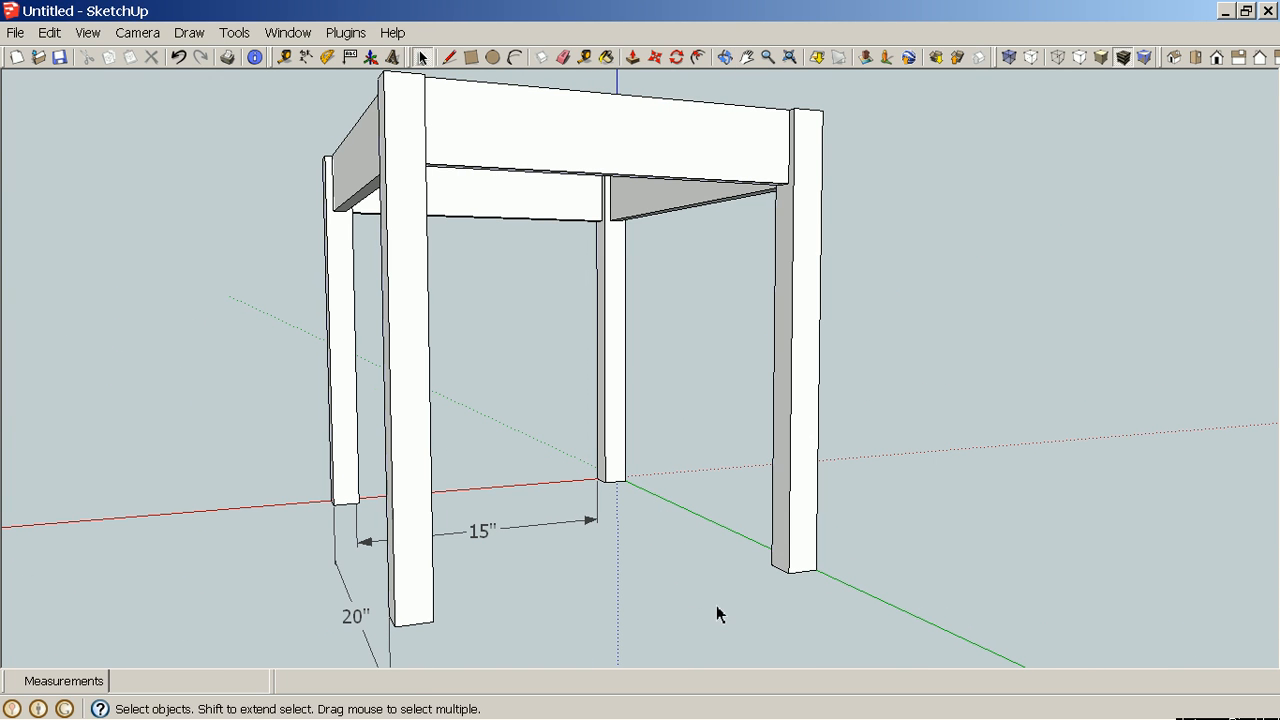
middle_click_drag(669, 591, 837, 594)
scroll(830, 590, "up", 4)
key("t")
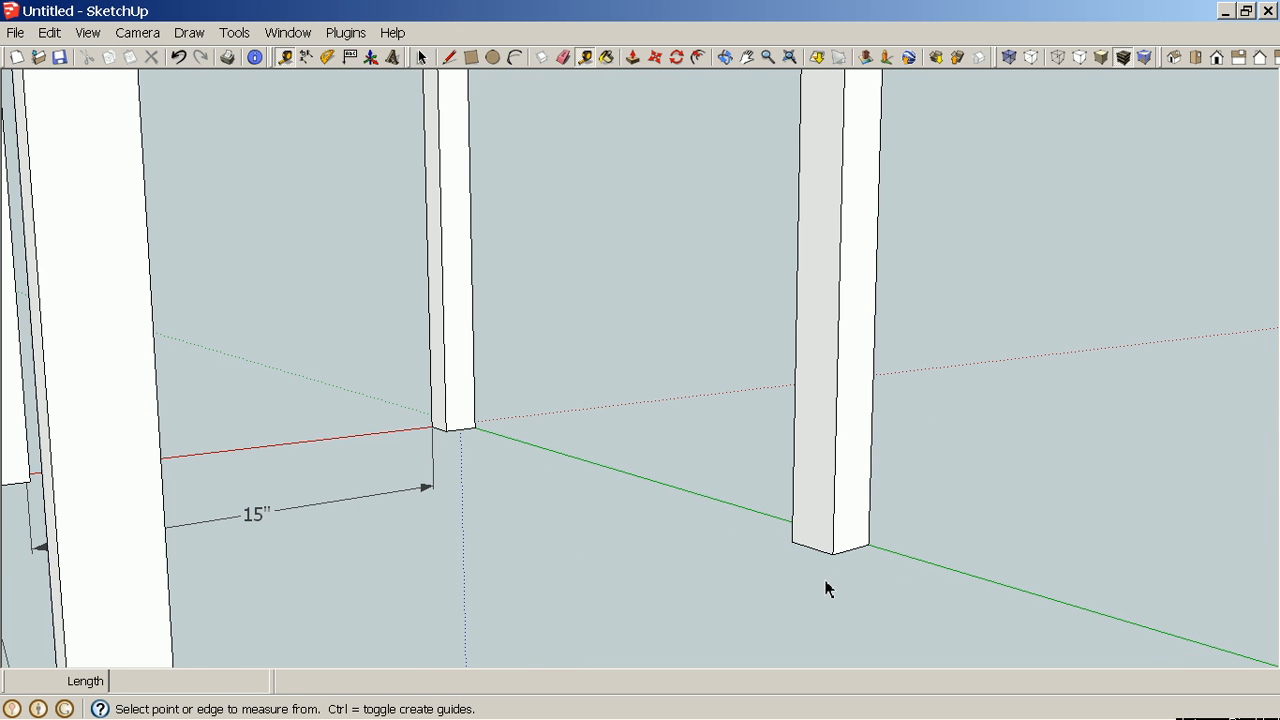
left_click(811, 546)
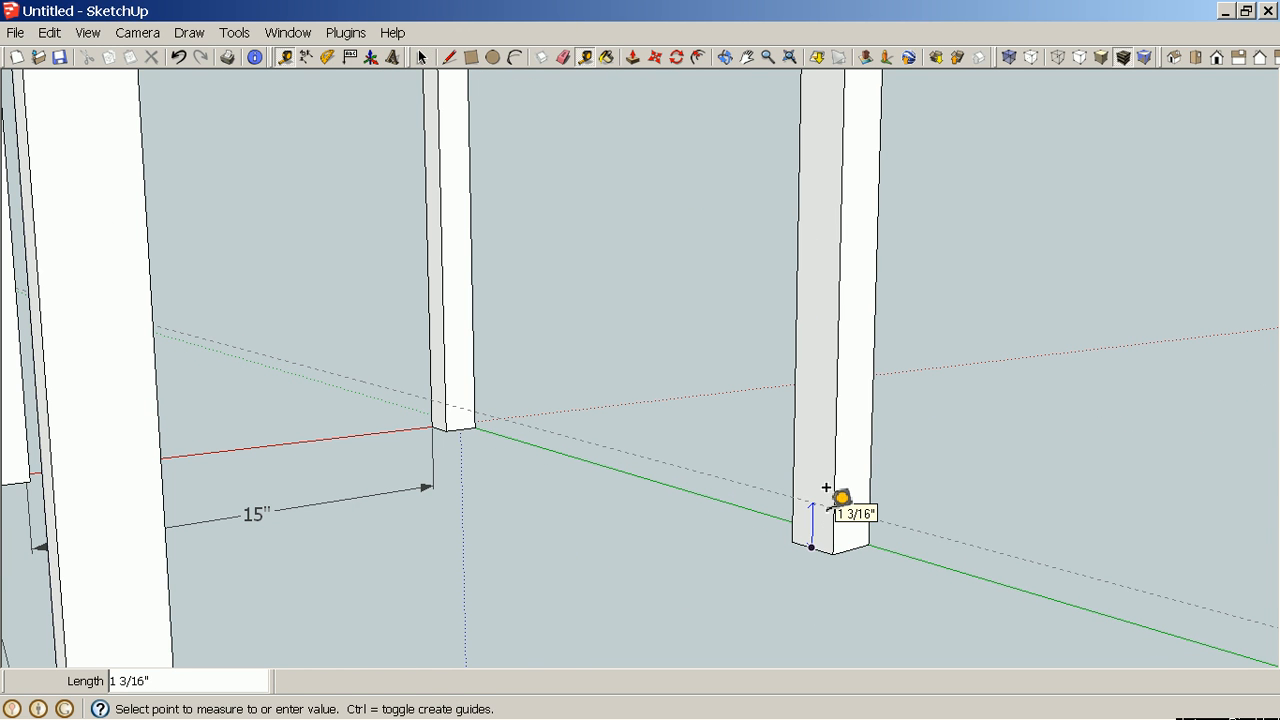
type("2")
key("Return")
Place a second guide 2" above the bottom of the left leg.
scroll(826, 488, "down", 6)
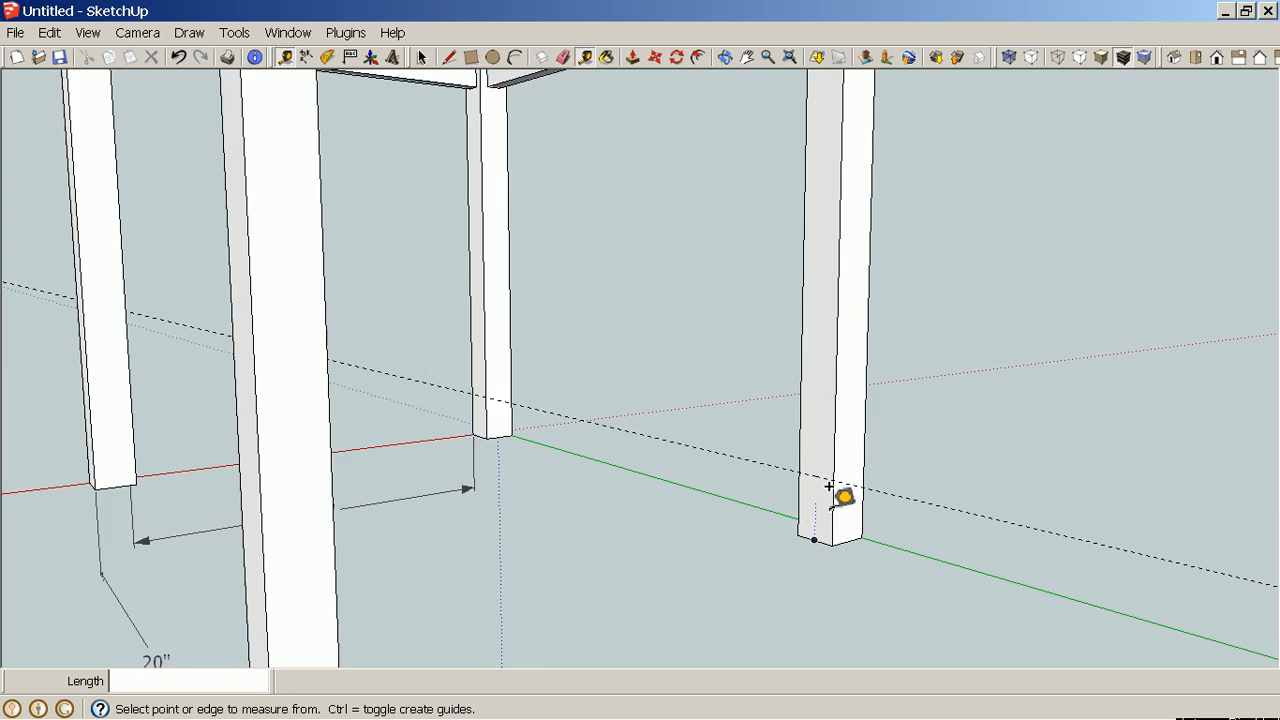
middle_click_drag(814, 566, 242, 541)
scroll(242, 541, "up", 3)
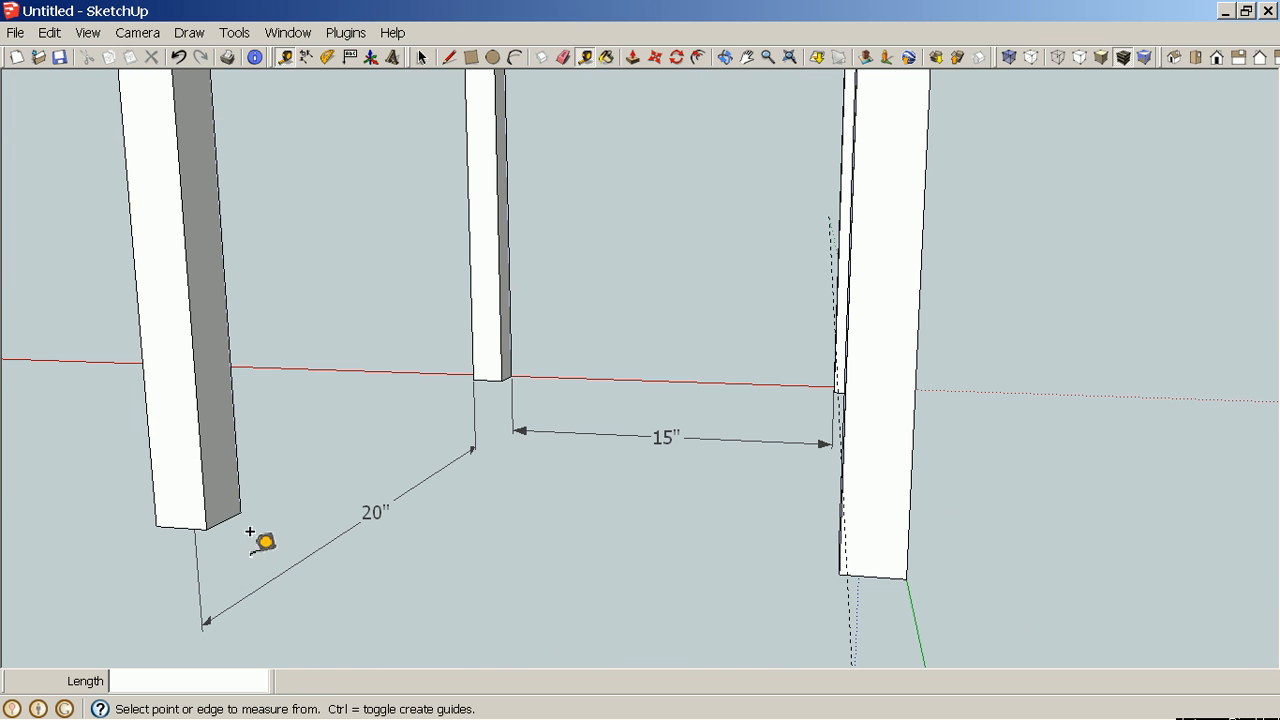
left_click(226, 512)
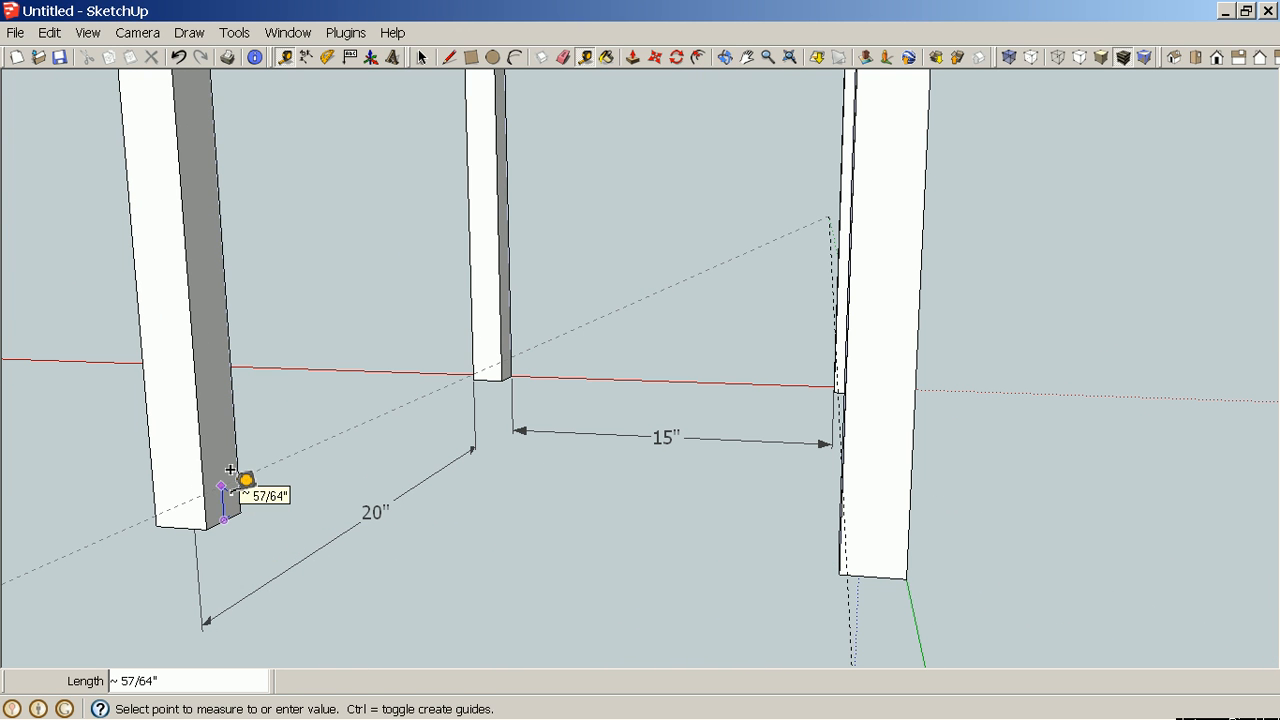
type("2")
key("Return")
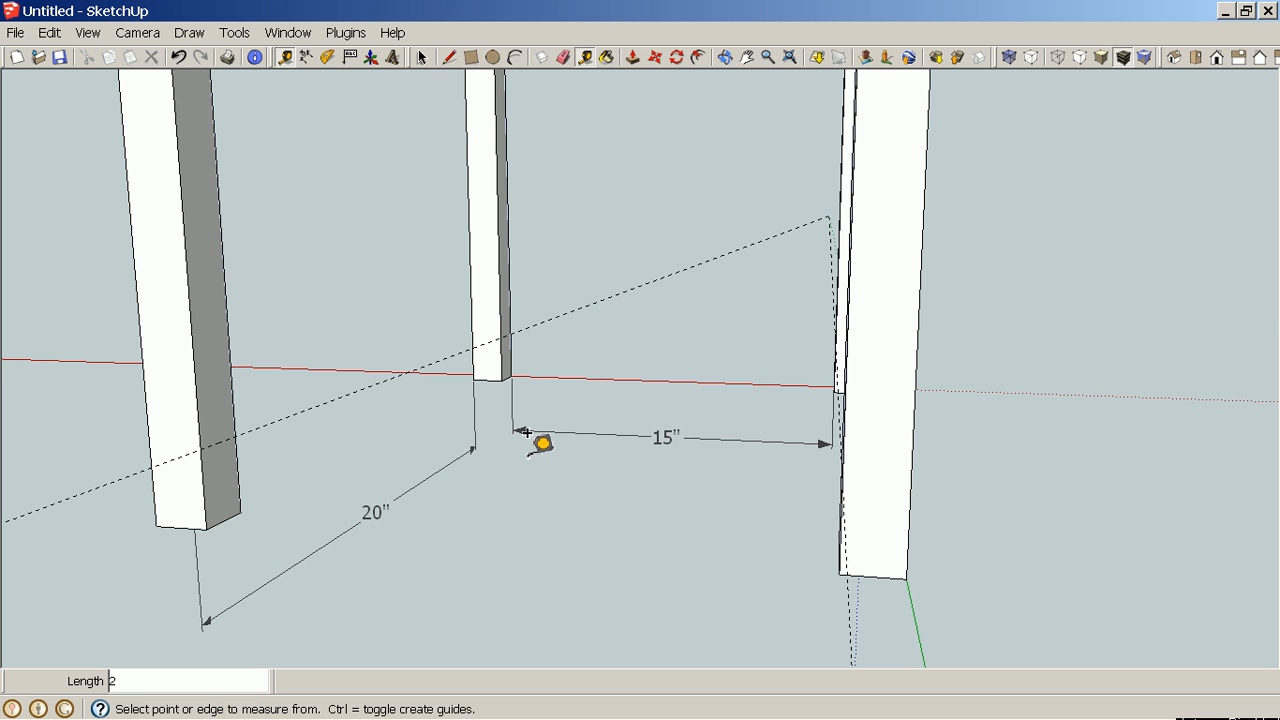
Select the two opposite upper rails and copy them down so their bottom corners sit on the 2" guides.
scroll(524, 433, "down", 8)
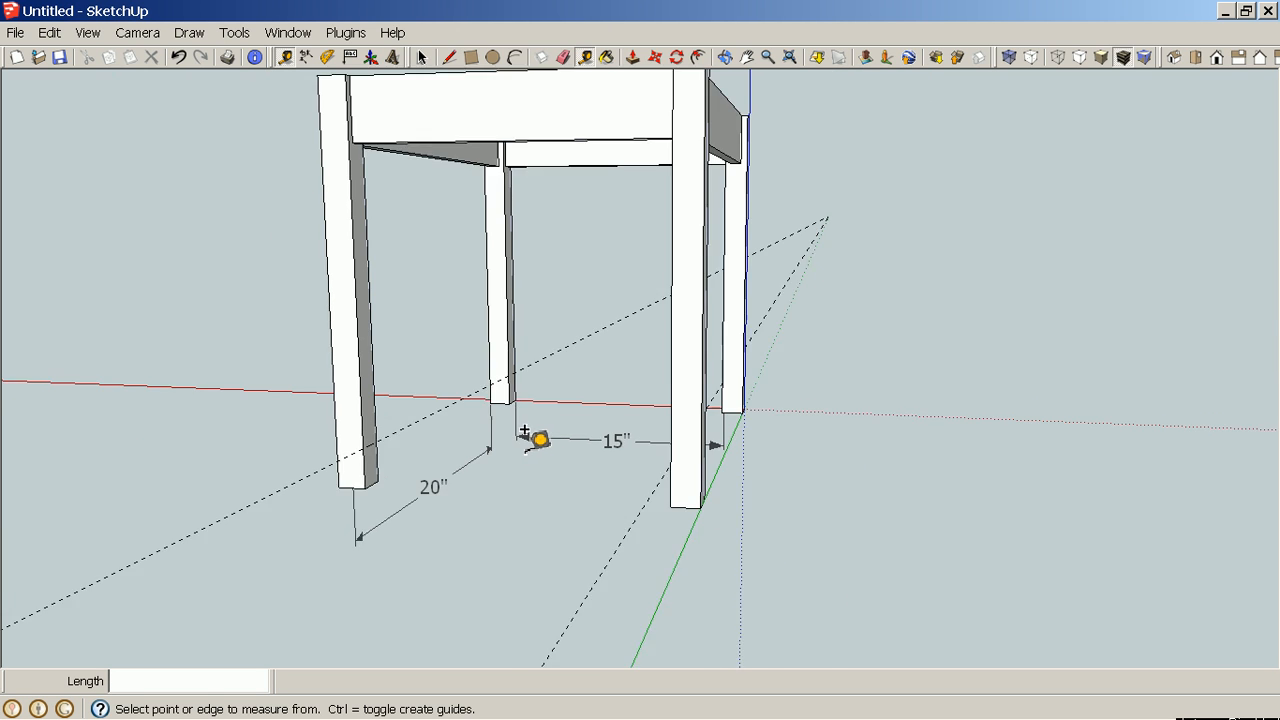
middle_click_drag(569, 317, 486, 443)
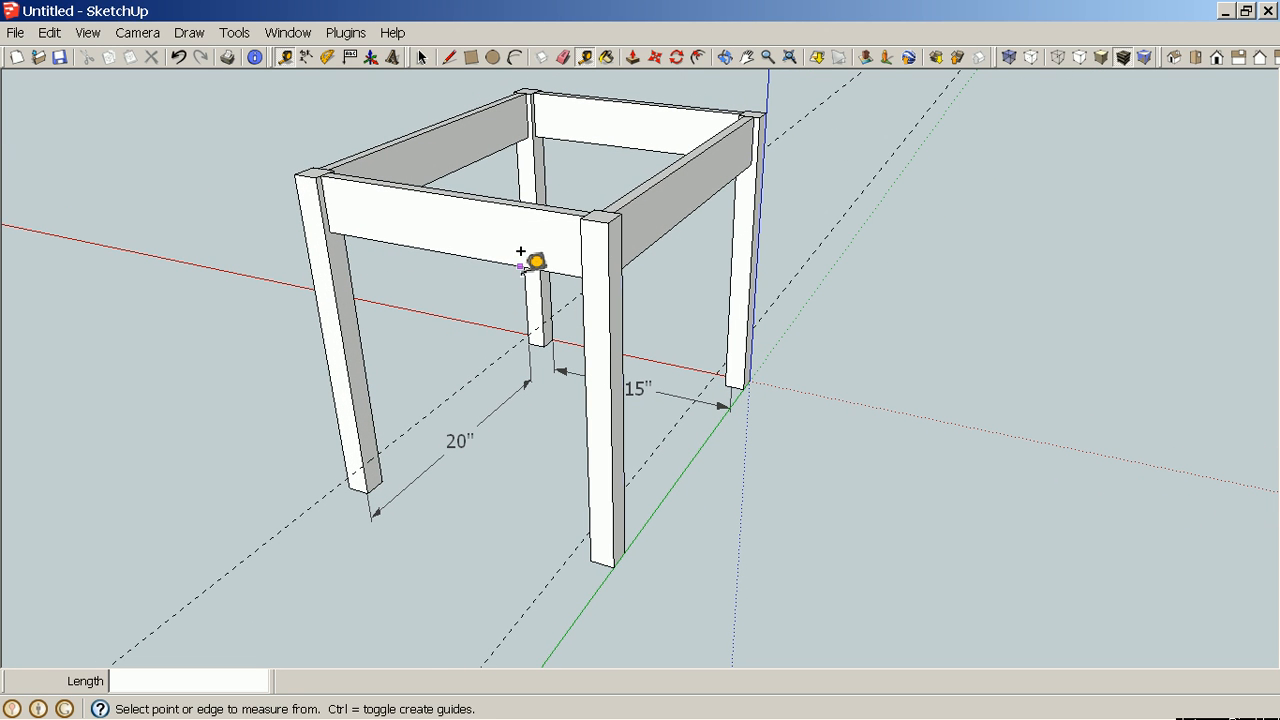
key("space")
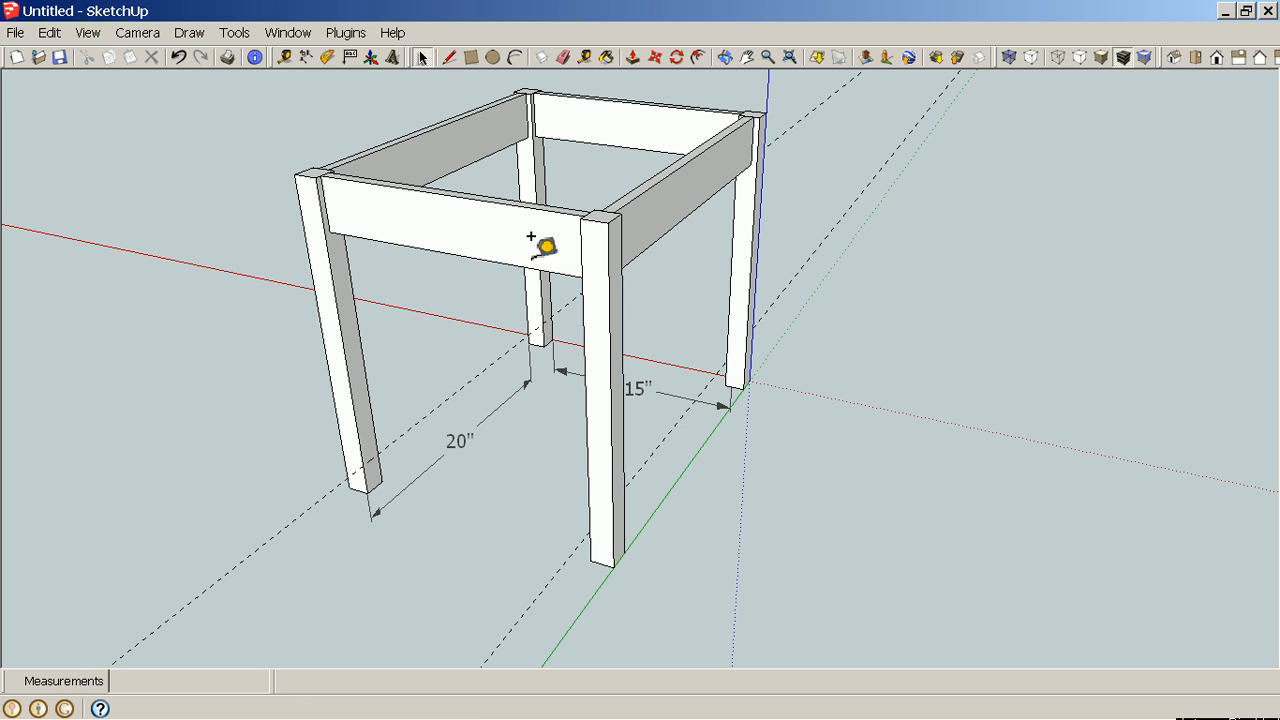
left_click(537, 246)
left_click(616, 143, "ctrl")
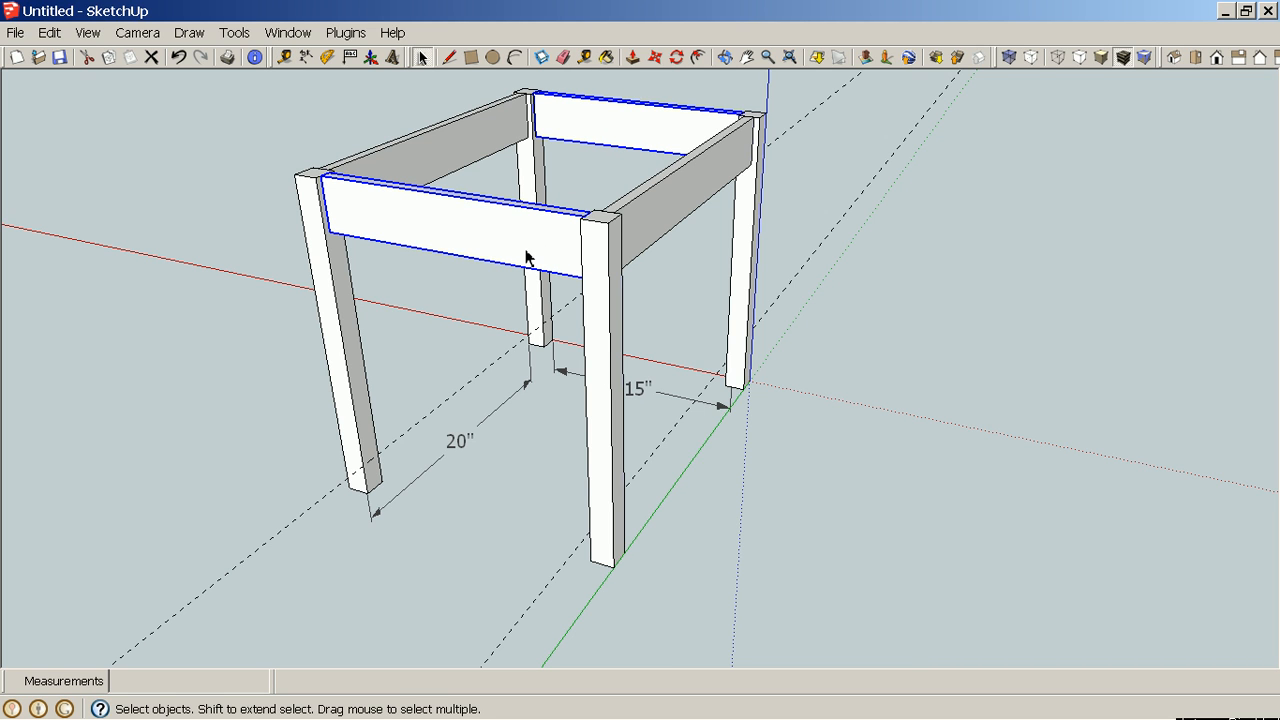
key("m")
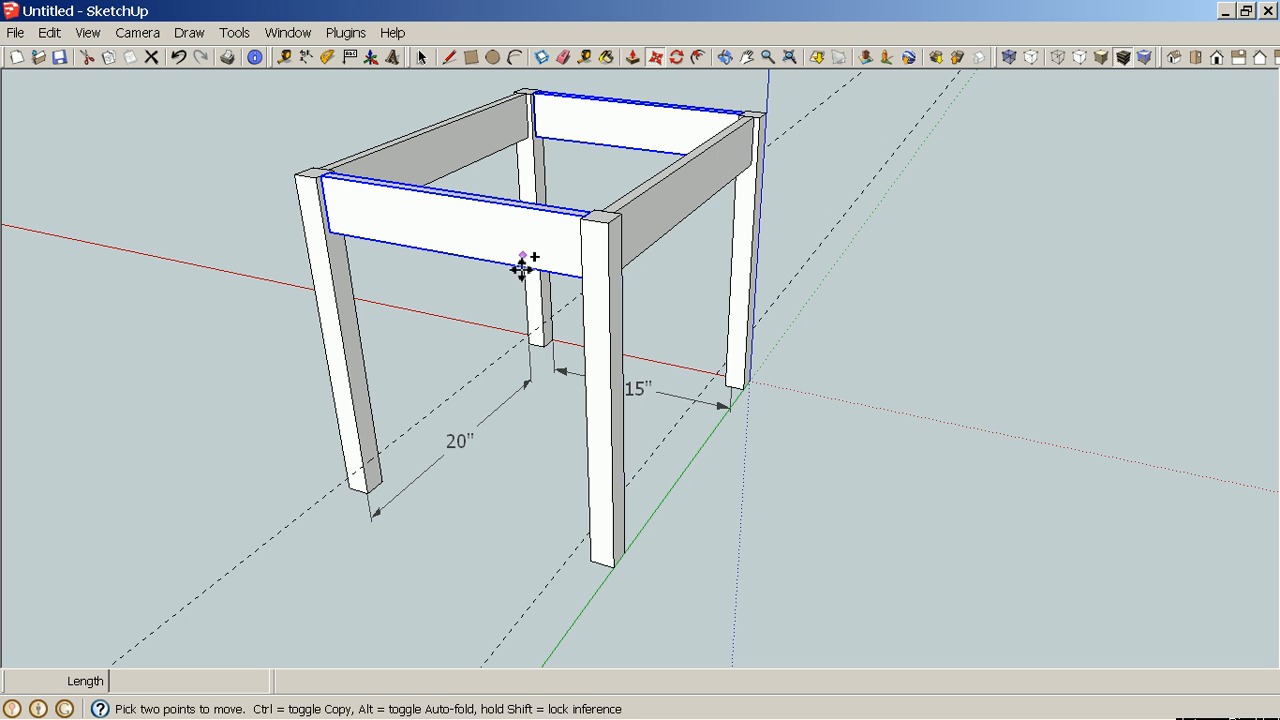
scroll(457, 369, "up", 6)
middle_click_drag(457, 369, 526, 323)
middle_click_drag(623, 211, 780, 385, "shift")
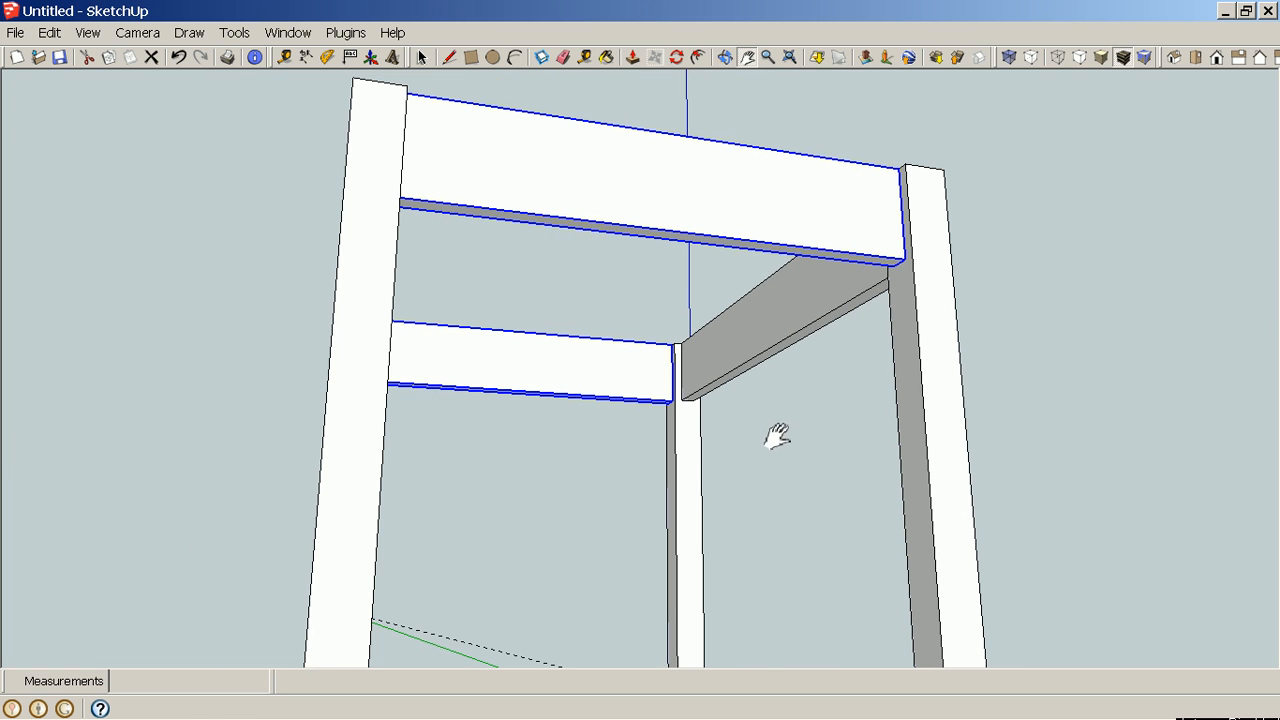
middle_click_drag(771, 437, 768, 398, "shift")
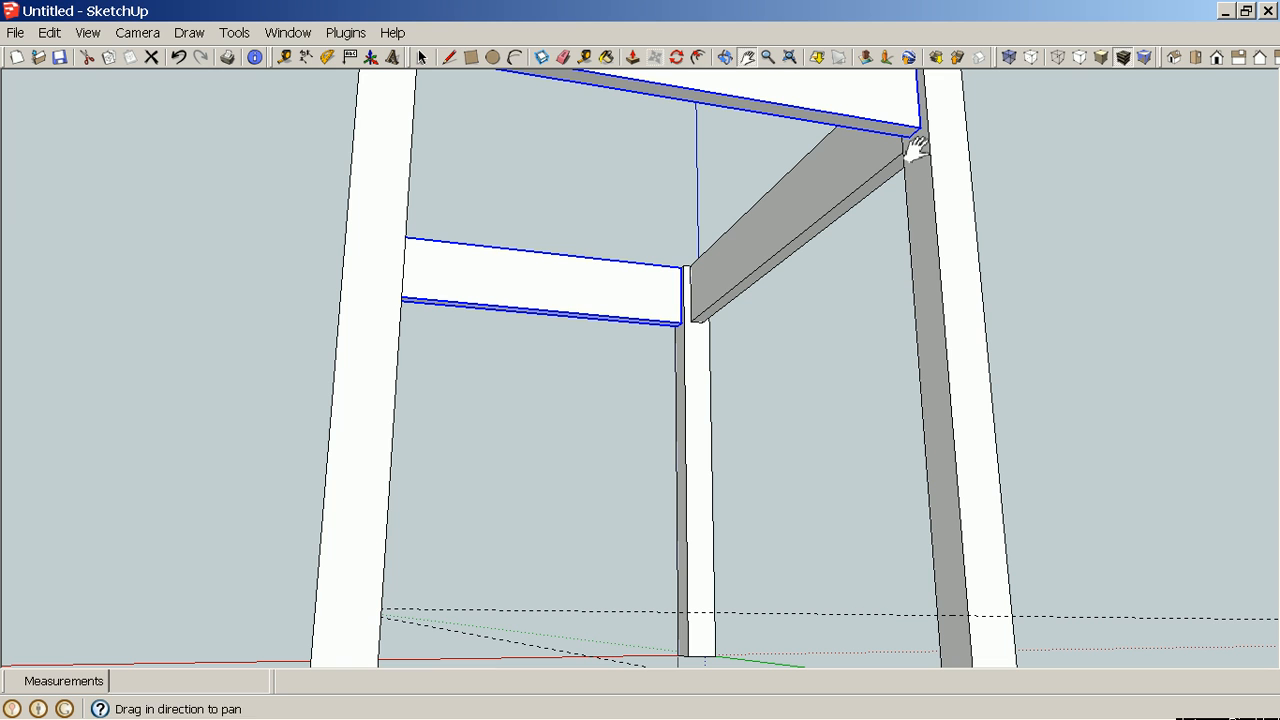
key("m")
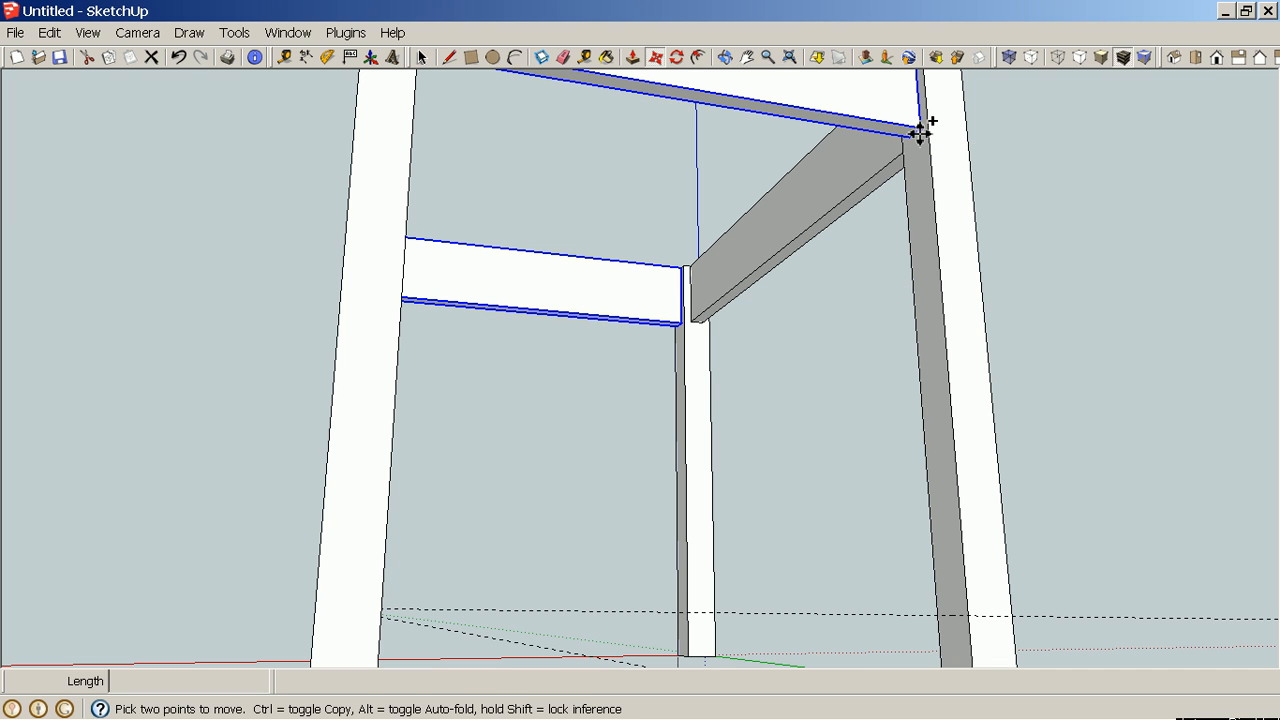
scroll(919, 135, "up", 2)
scroll(920, 137, "up", 2)
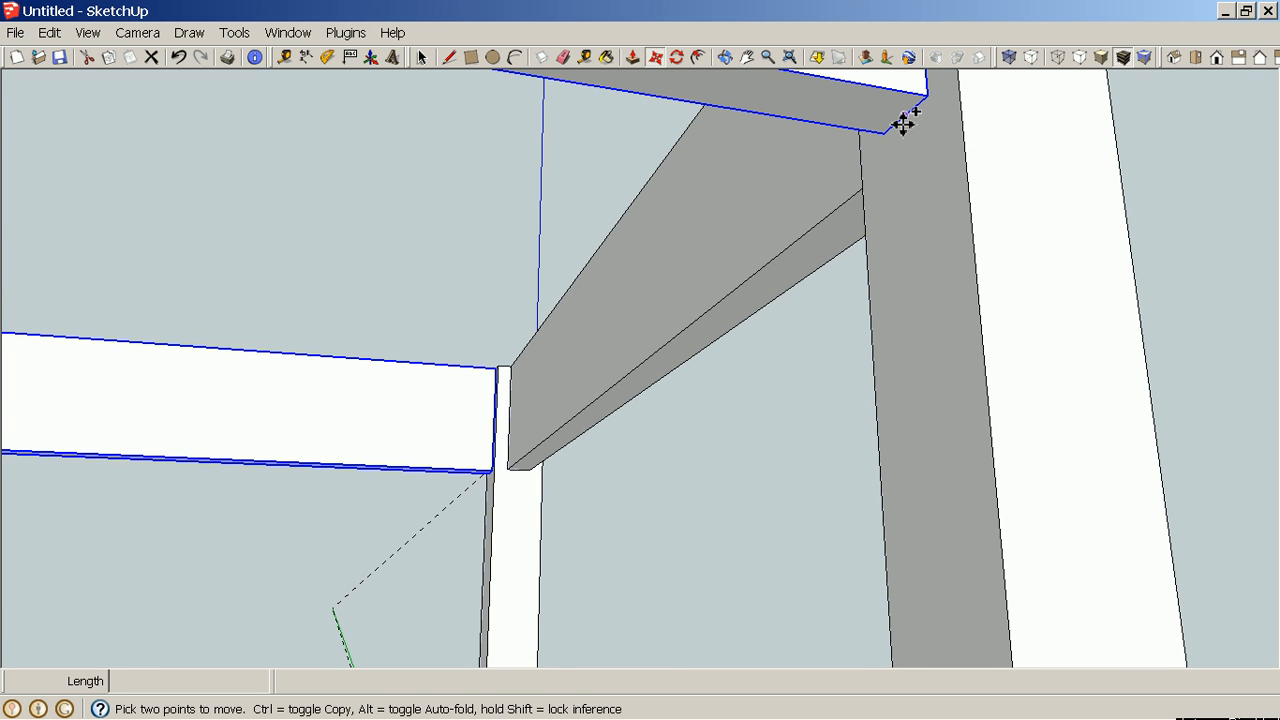
scroll(903, 122, "down", 4)
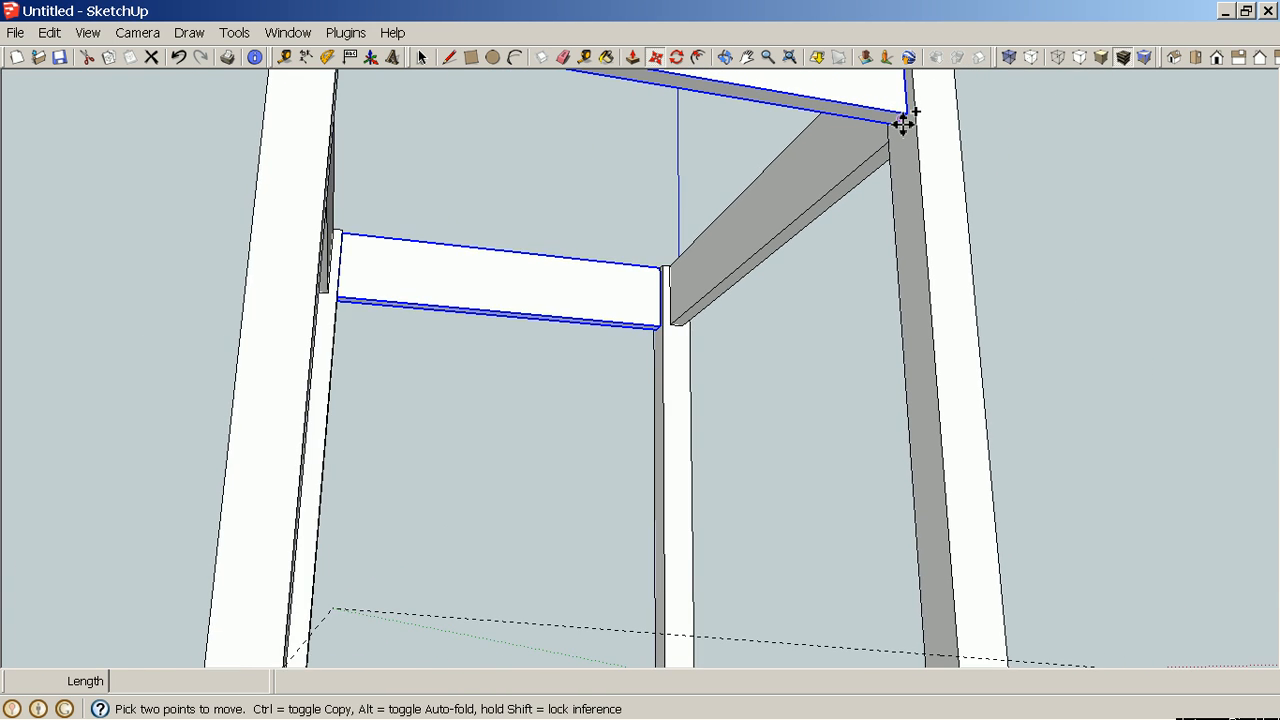
scroll(903, 122, "down", 2)
left_click(903, 122)
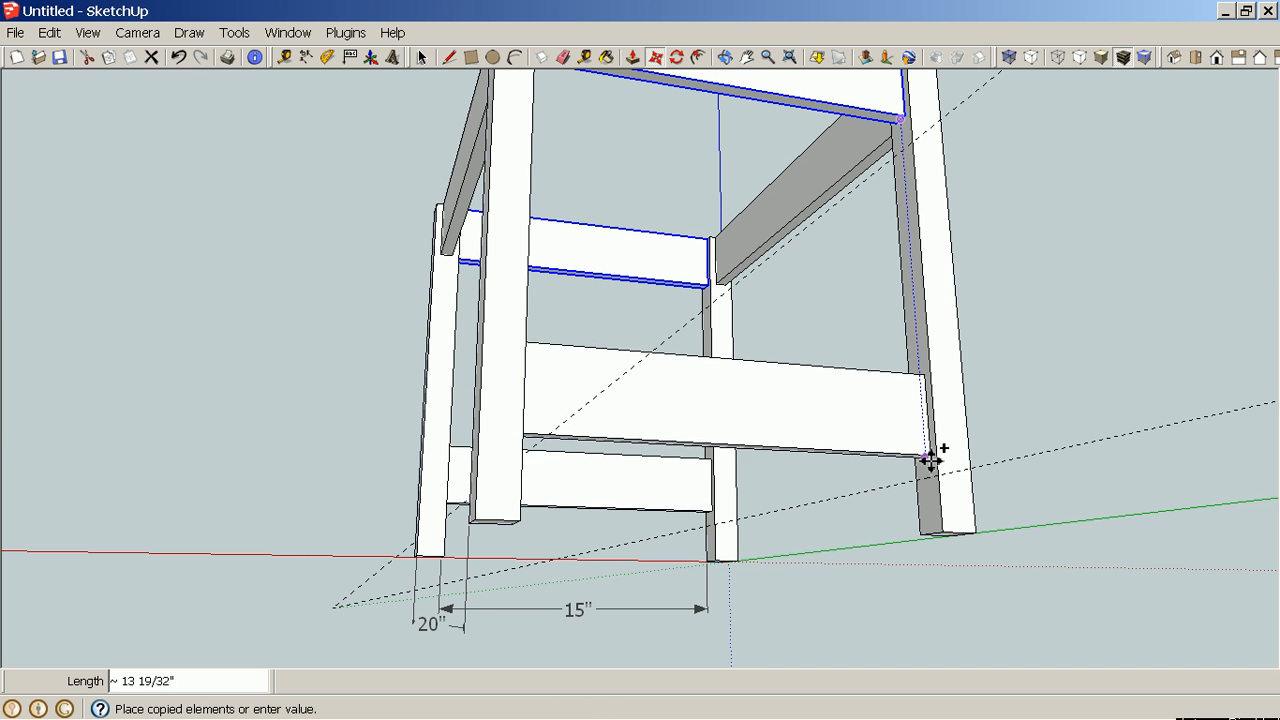
scroll(933, 473, "up", 6)
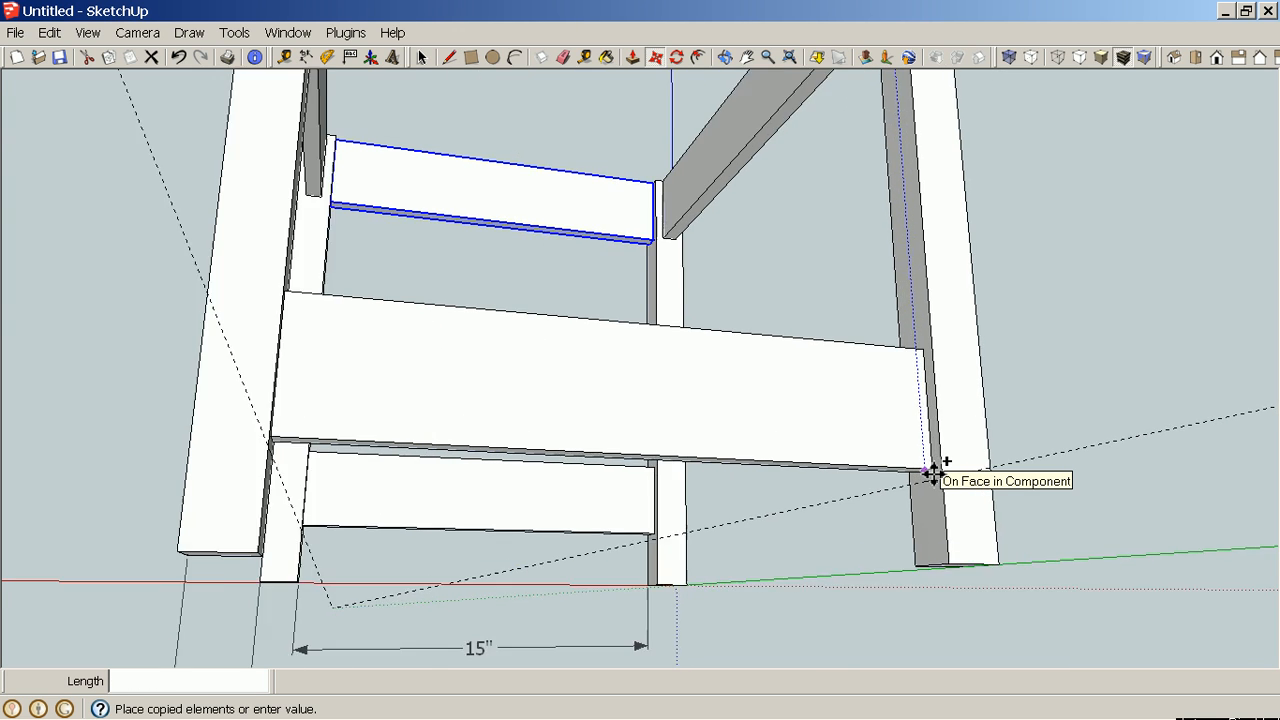
scroll(933, 473, "up", 2)
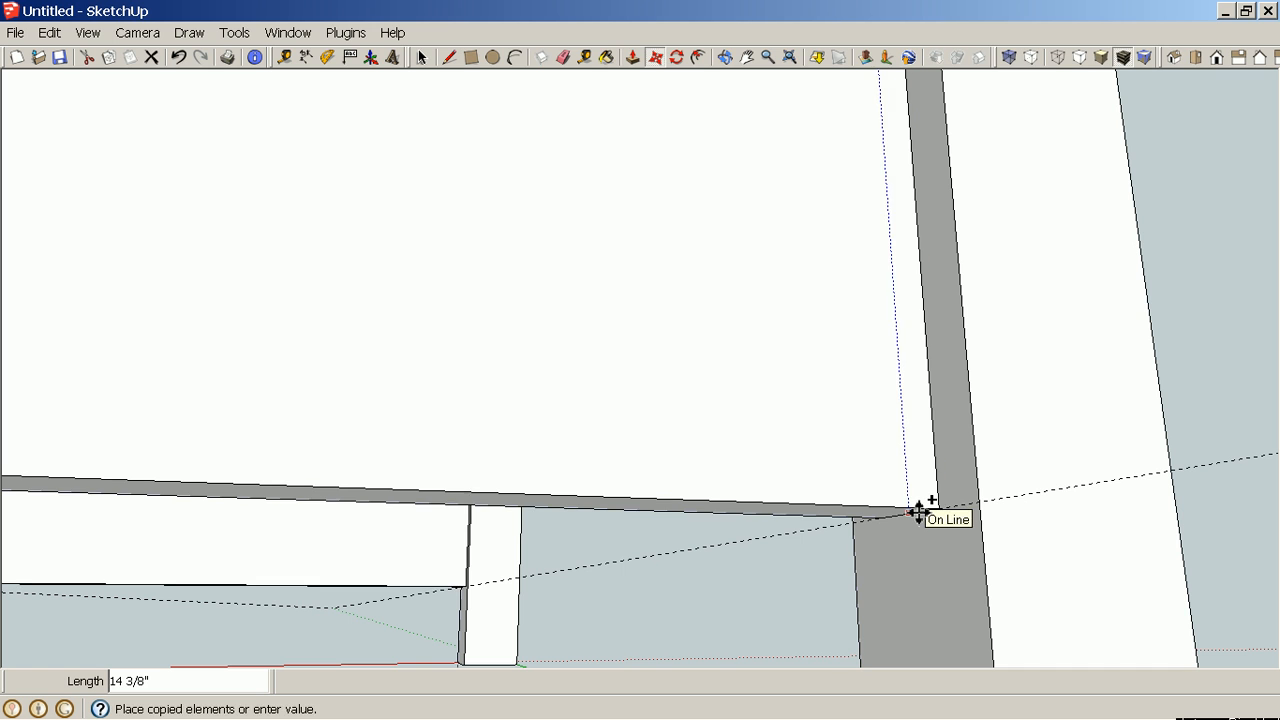
left_click(918, 512)
scroll(918, 512, "down", 8)
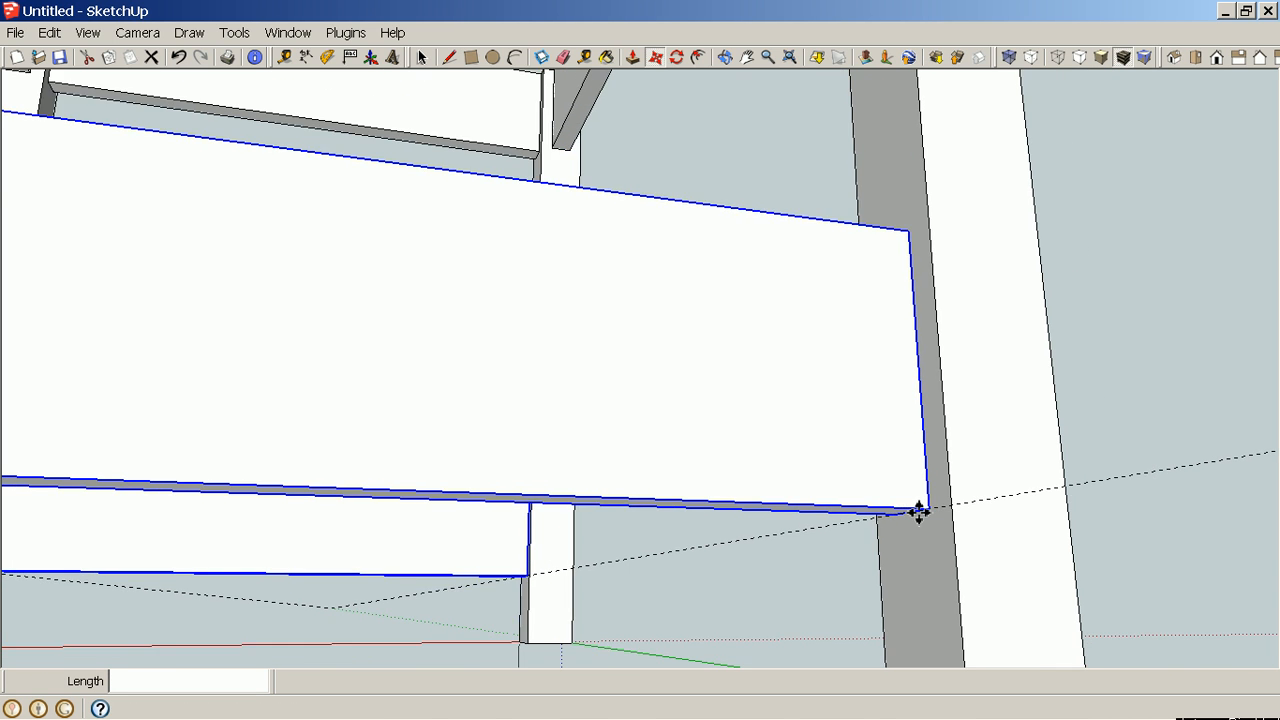
scroll(918, 512, "down", 5)
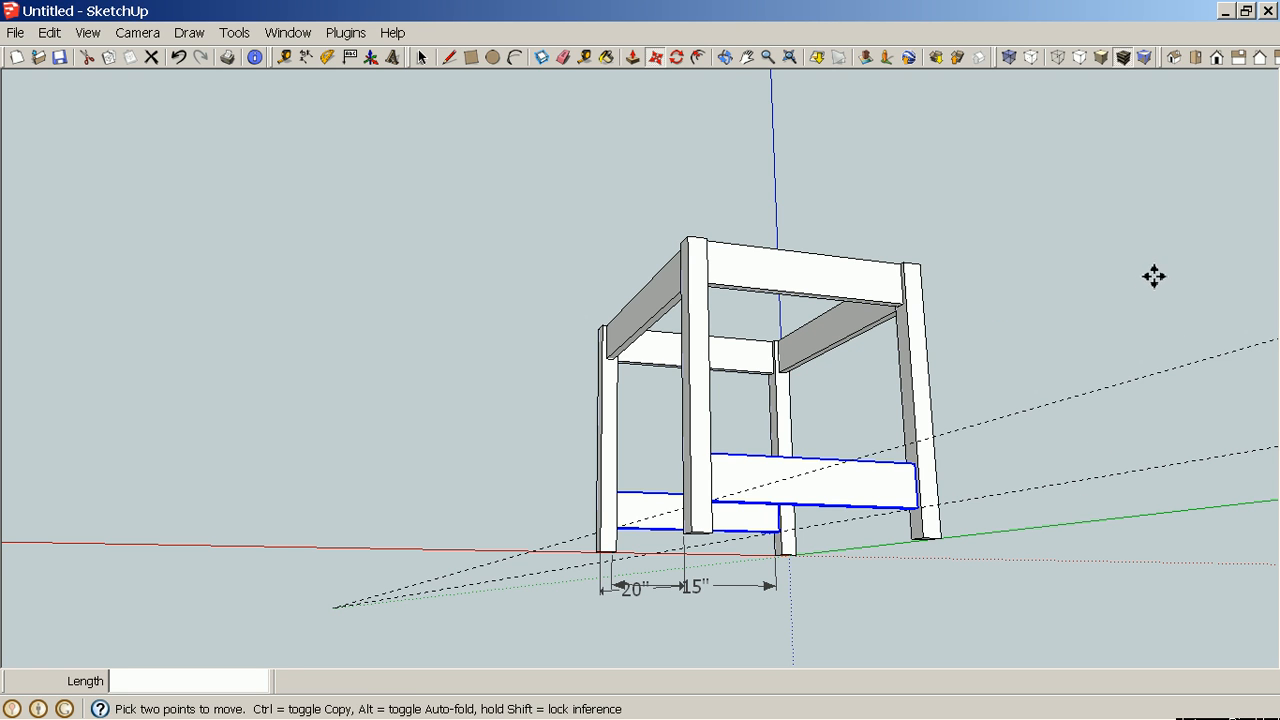
middle_click_drag(1154, 276, 1048, 422)
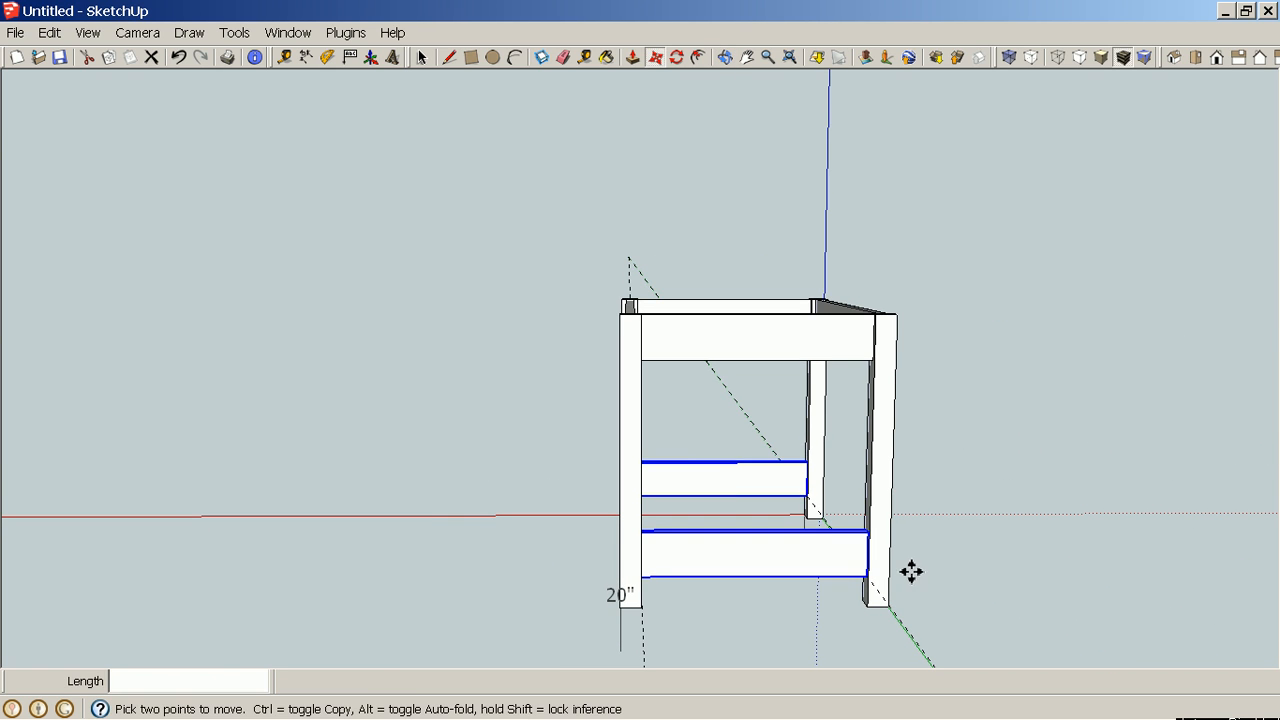
middle_click_drag(969, 597, 668, 611)
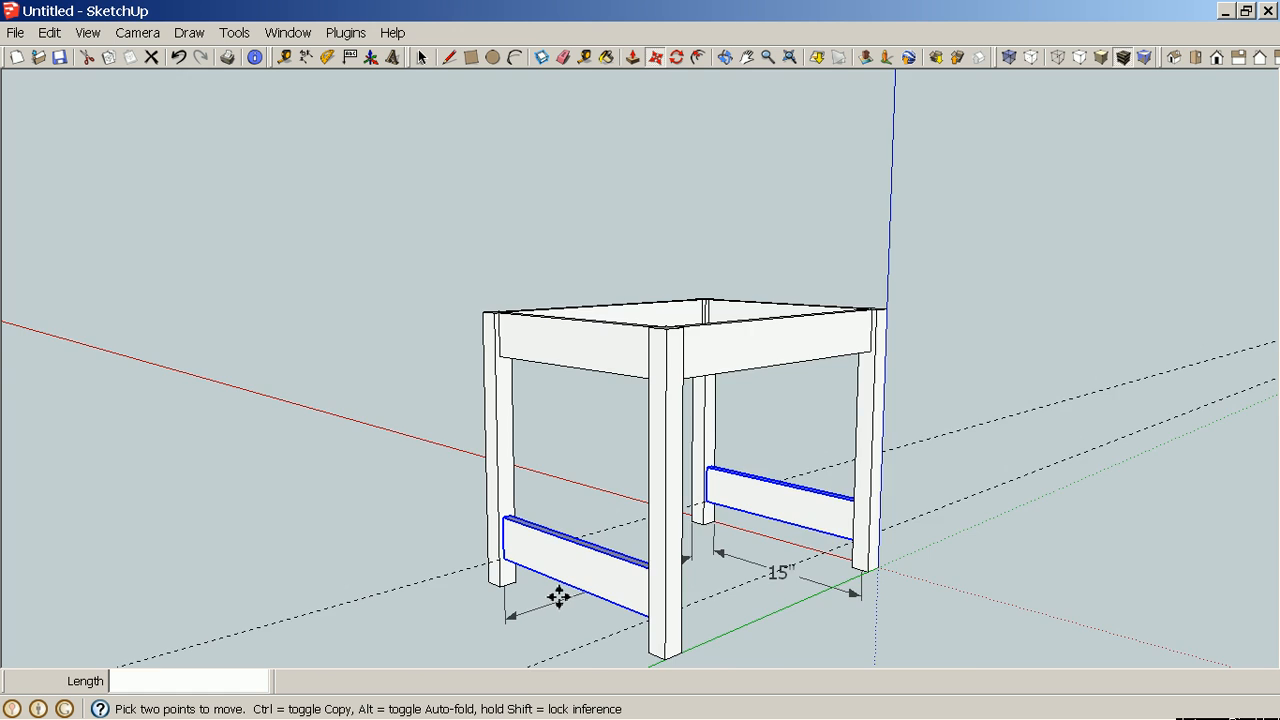
scroll(558, 595, "up", 5)
scroll(558, 595, "down", 1)
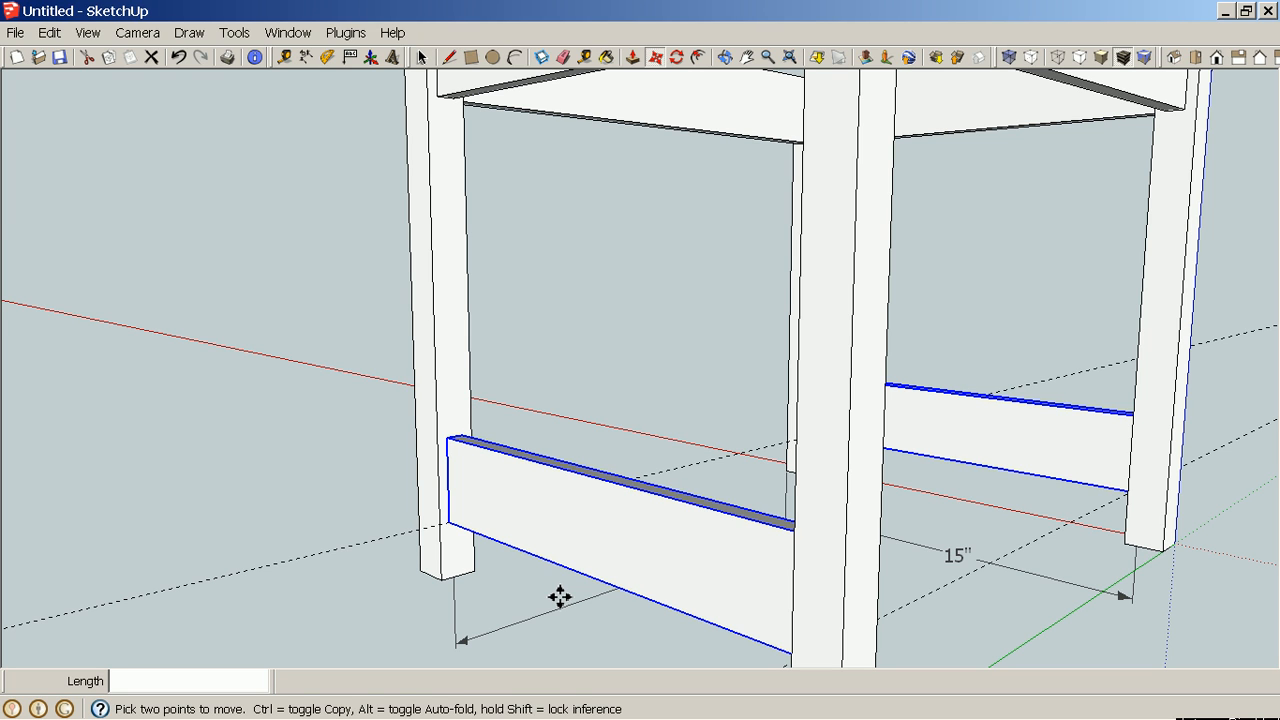
key("space")
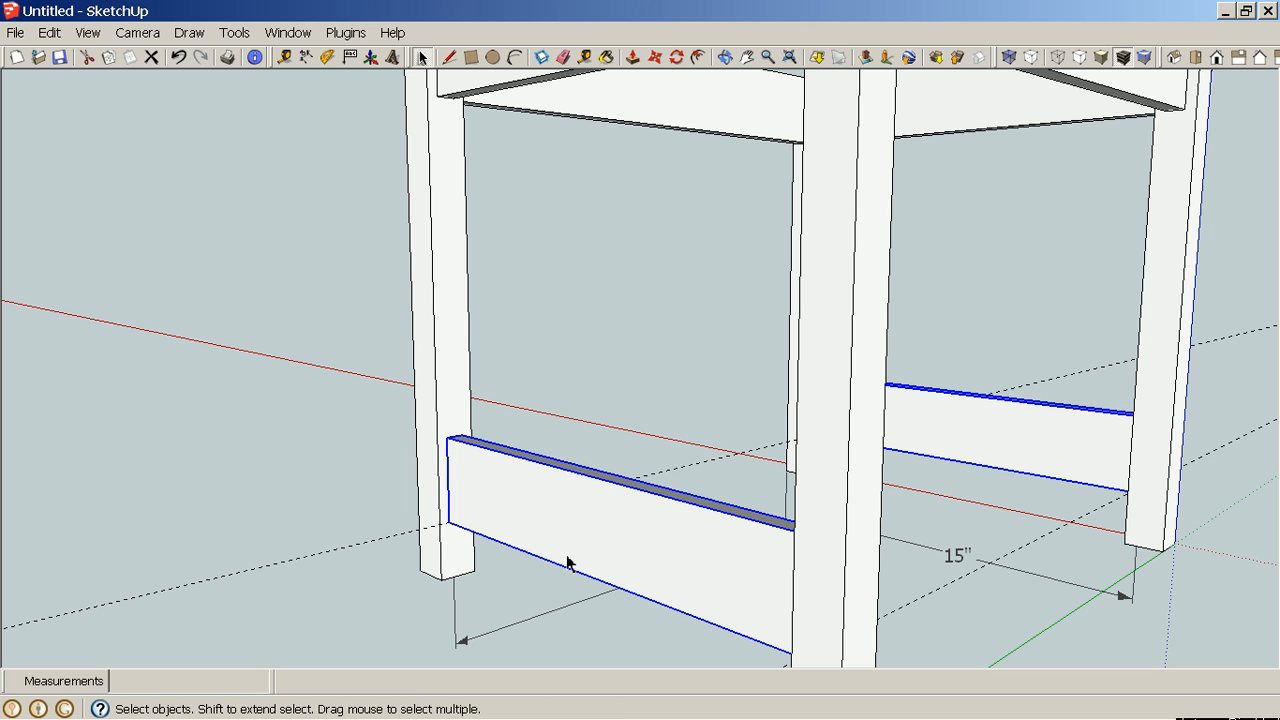
Open the near lower stretcher group, push its top face down 1" to make it 2" tall, and close the group.
right_click(586, 525)
left_click(553, 366)
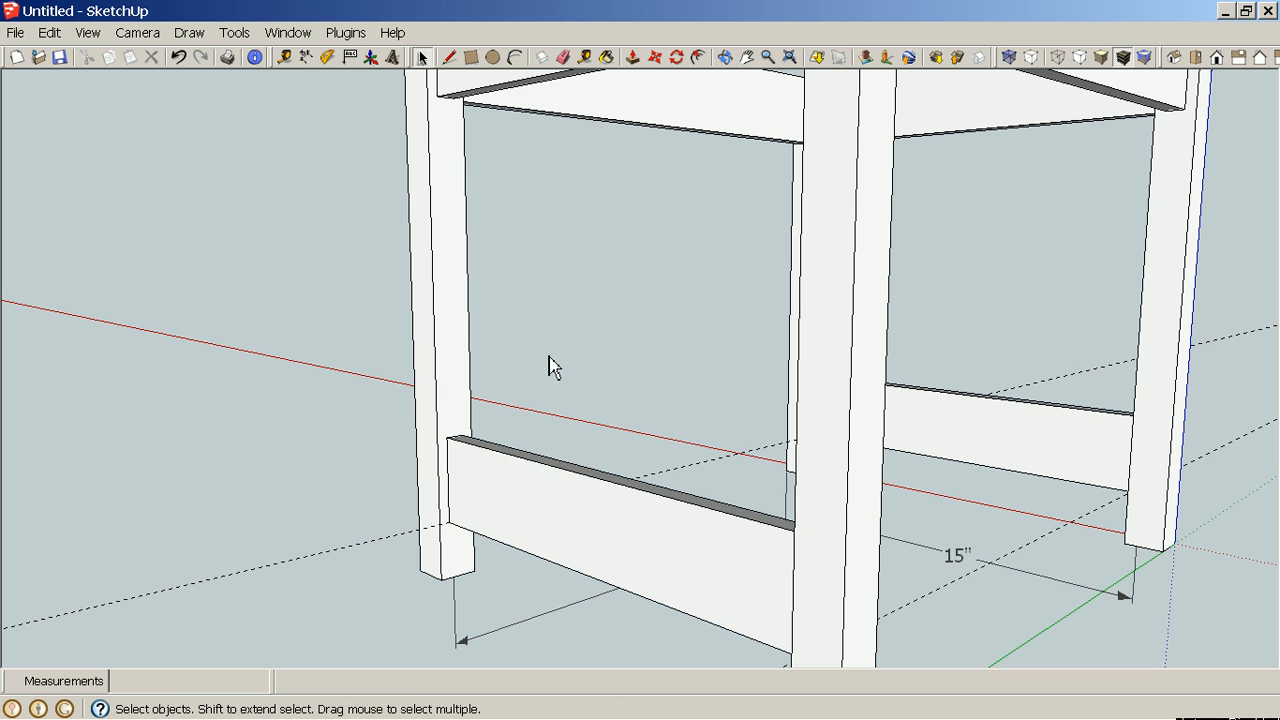
double_click(592, 496)
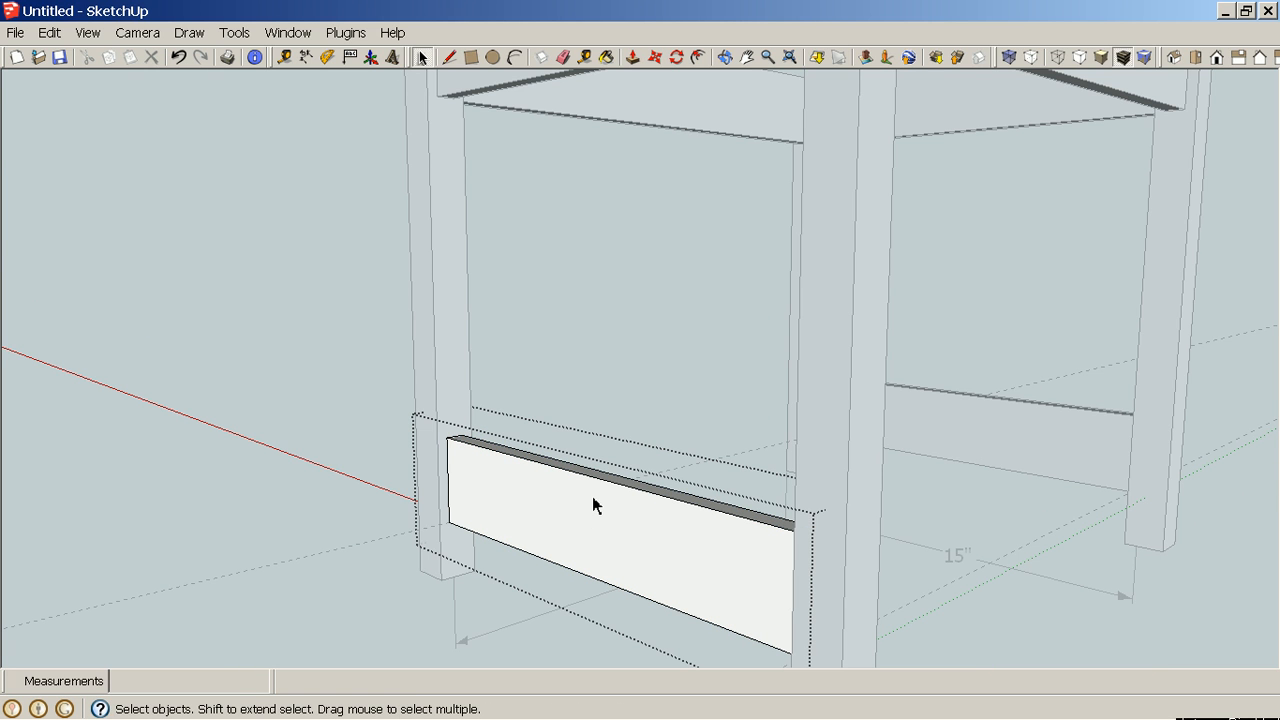
middle_click_drag(666, 569, 1127, 547)
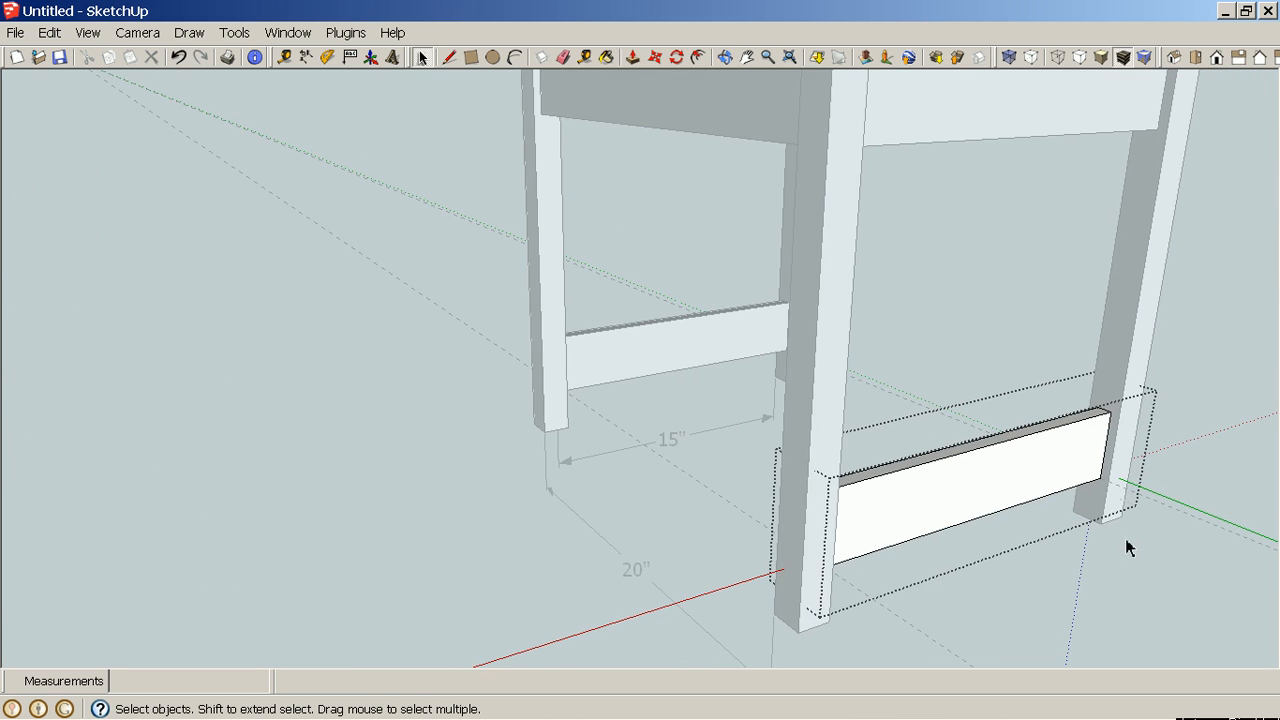
scroll(1110, 520, "up", 6)
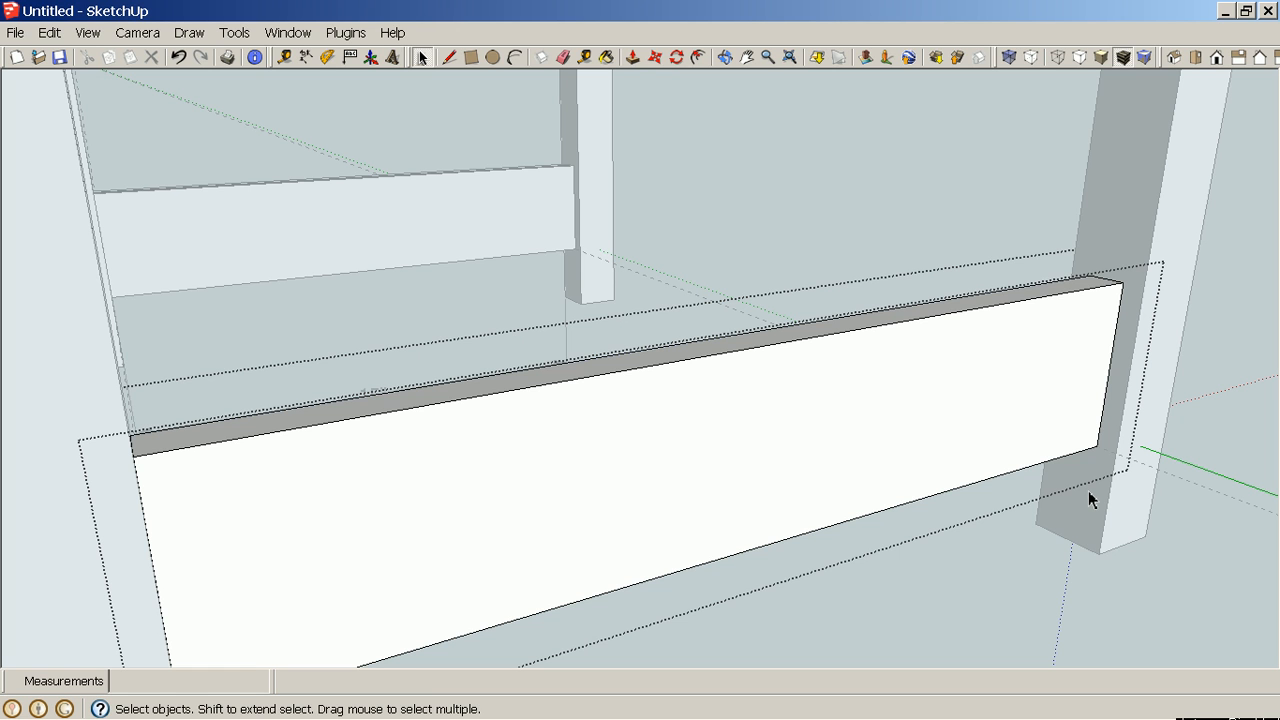
key("p")
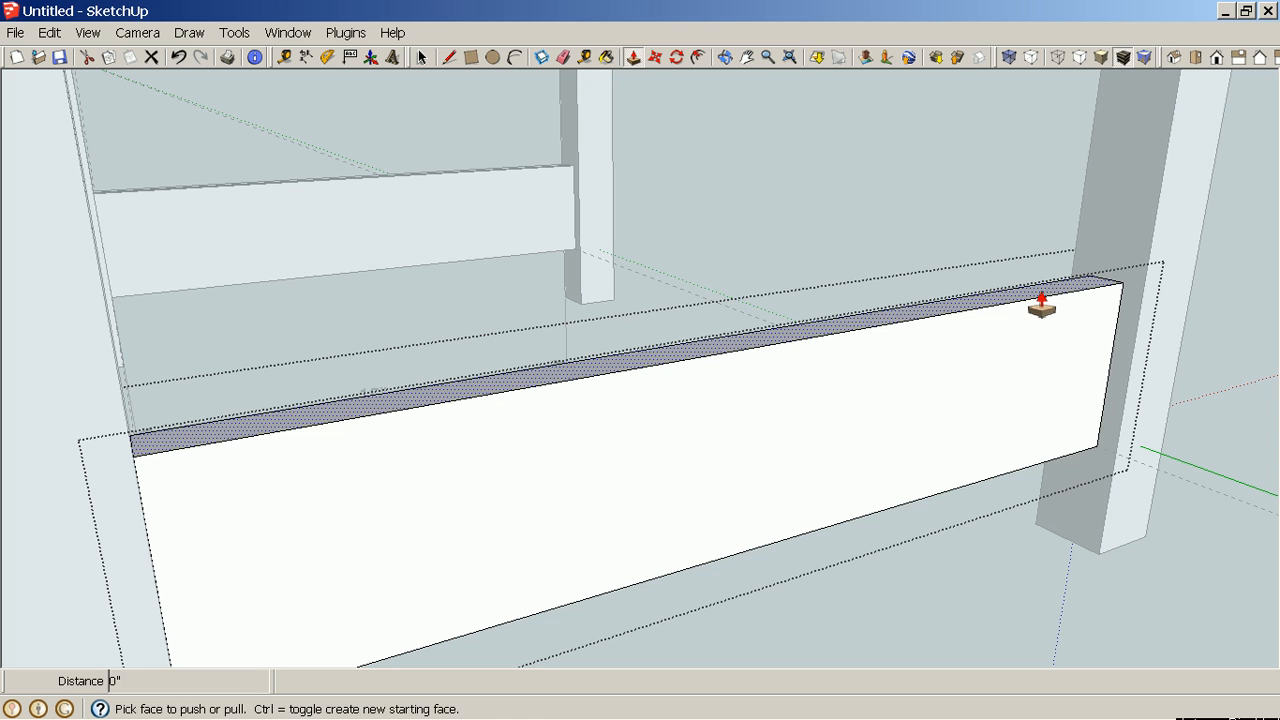
left_click(1041, 305)
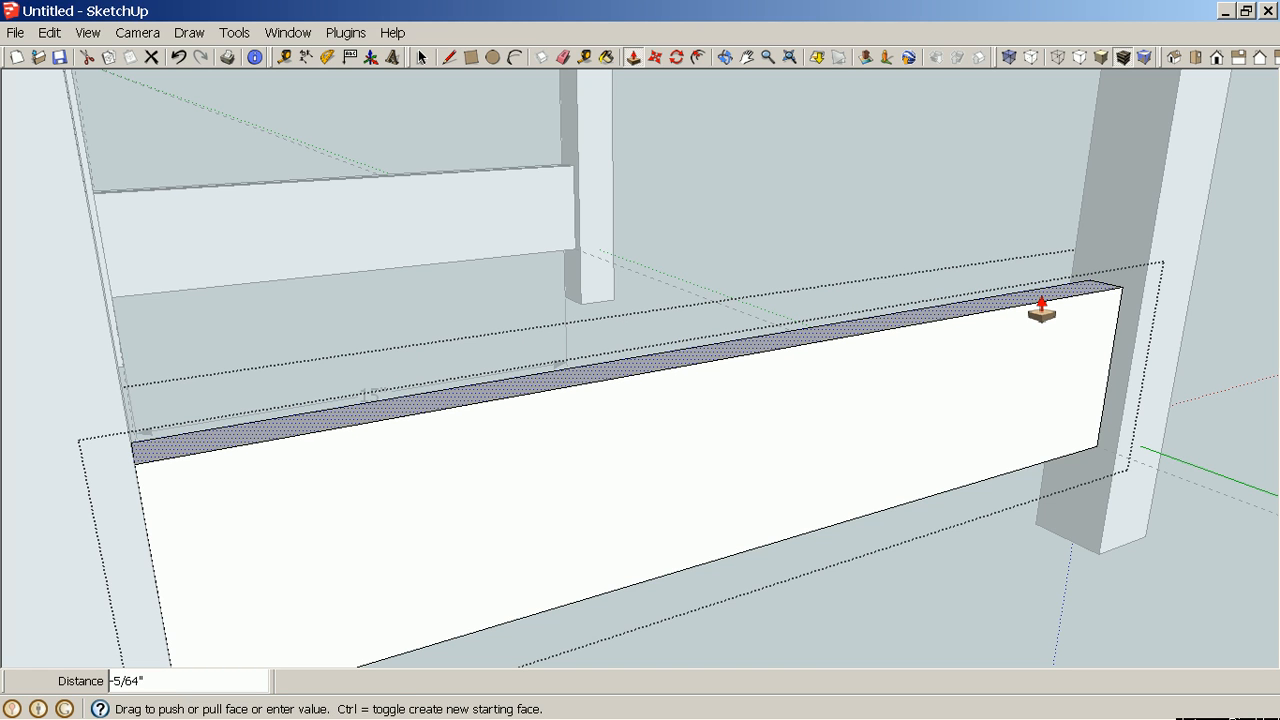
type("1")
key("Return")
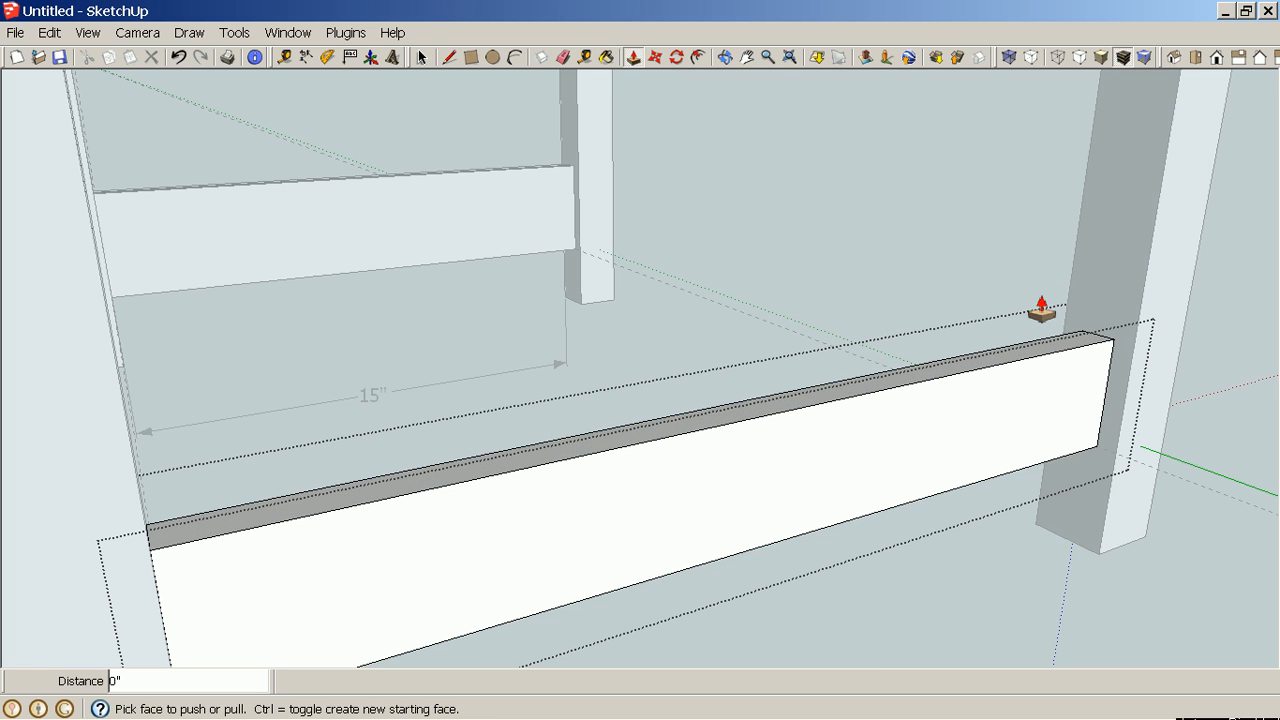
key("space")
right_click(1026, 284)
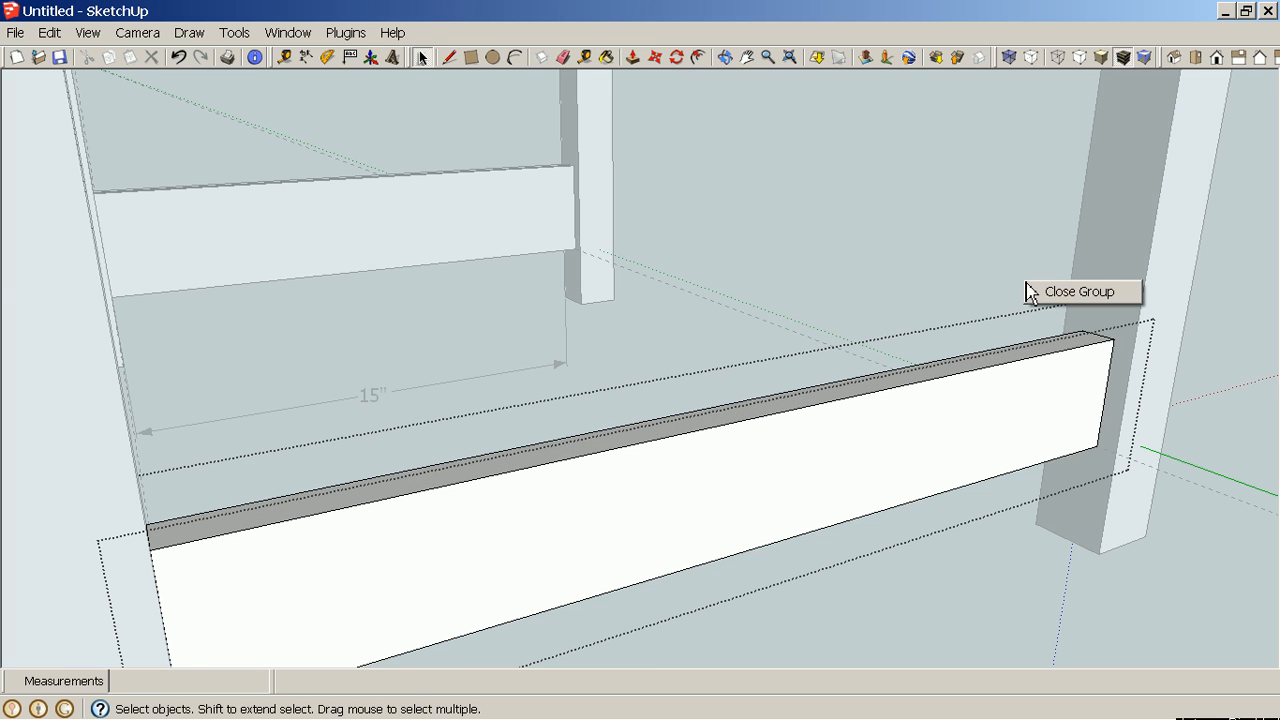
left_click(1040, 292)
Open the far lower stretcher group, push its top face down 1" as well, and close the group.
middle_click_drag(1042, 300, 743, 383)
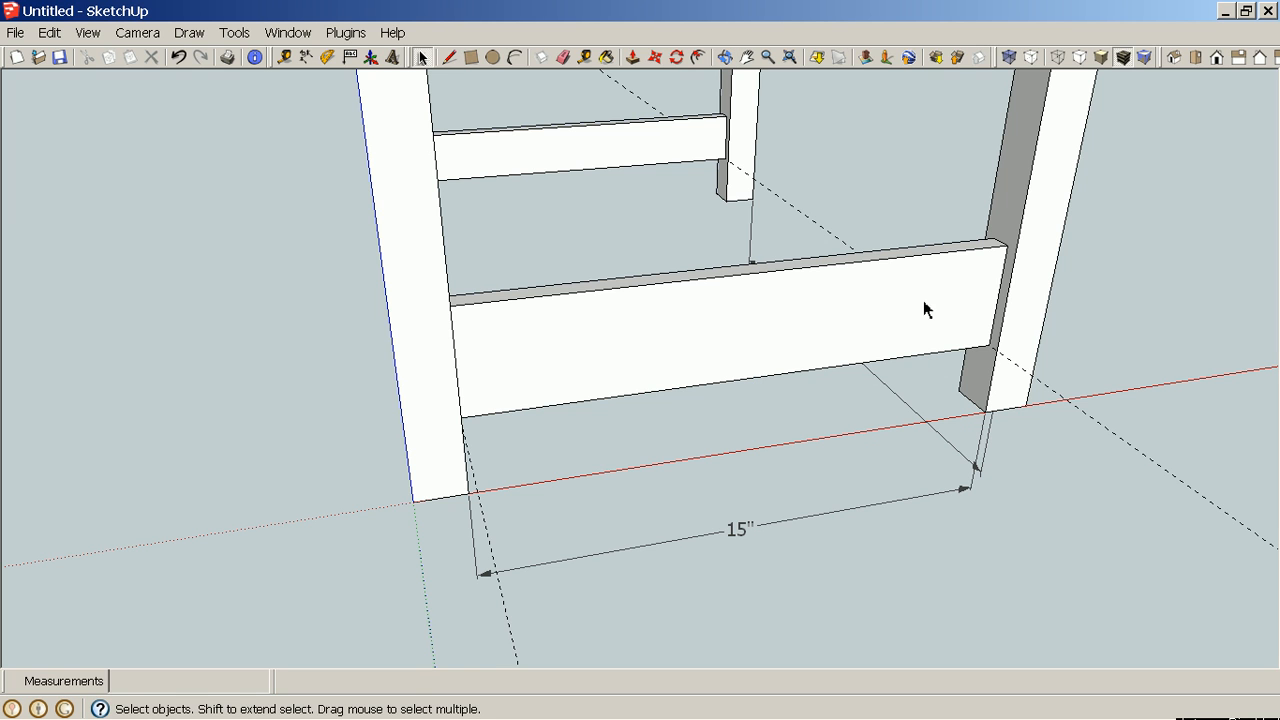
left_click(846, 300)
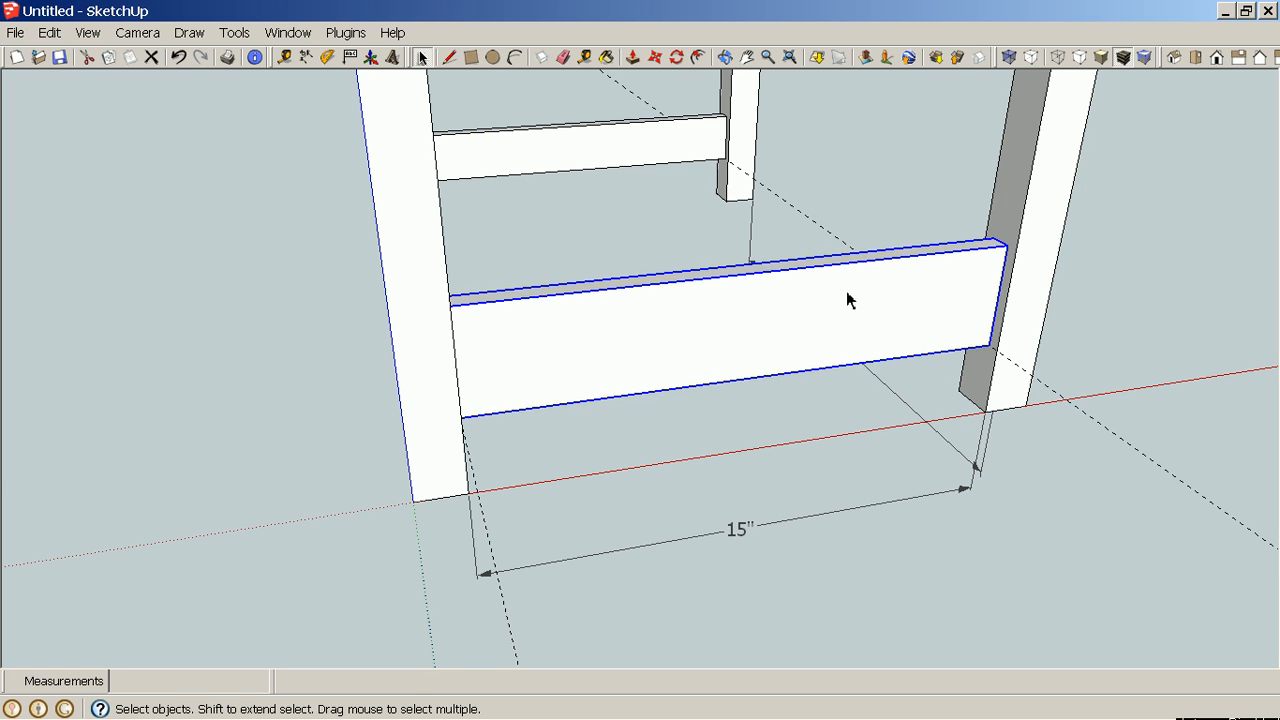
double_click(846, 300)
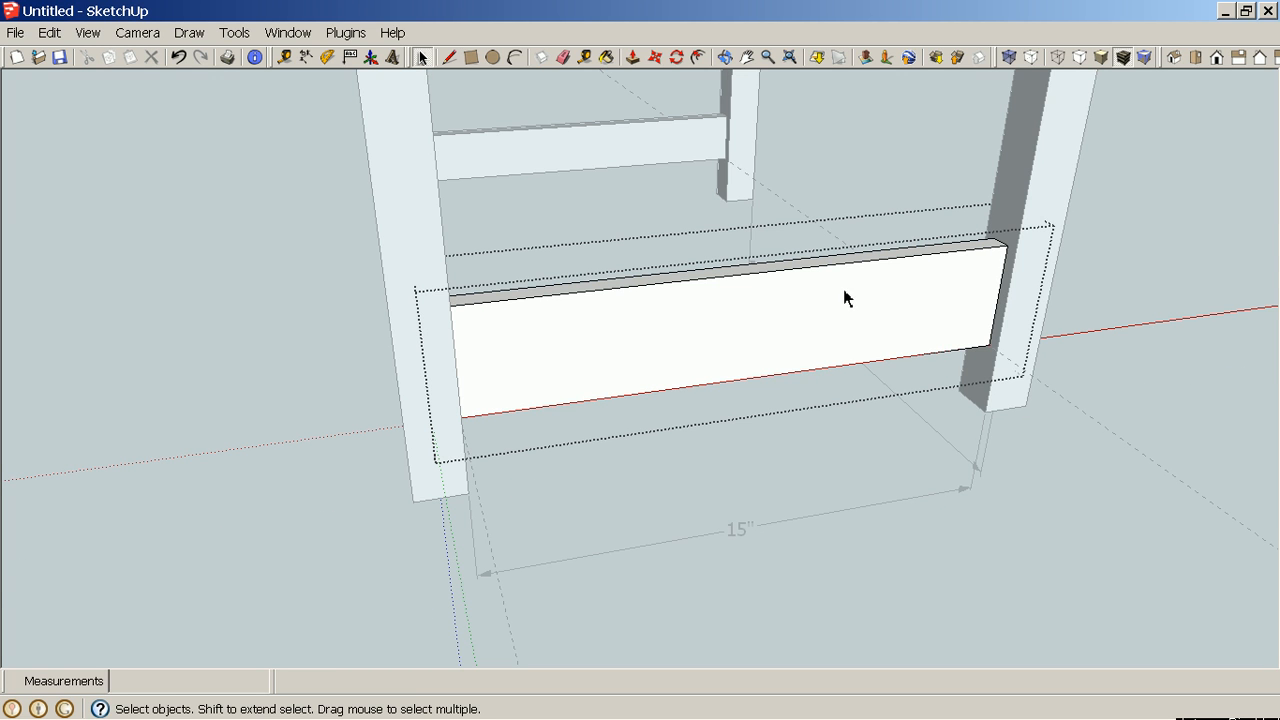
middle_click_drag(843, 291, 903, 331)
scroll(977, 283, "up", 5)
scroll(977, 283, "up", 1)
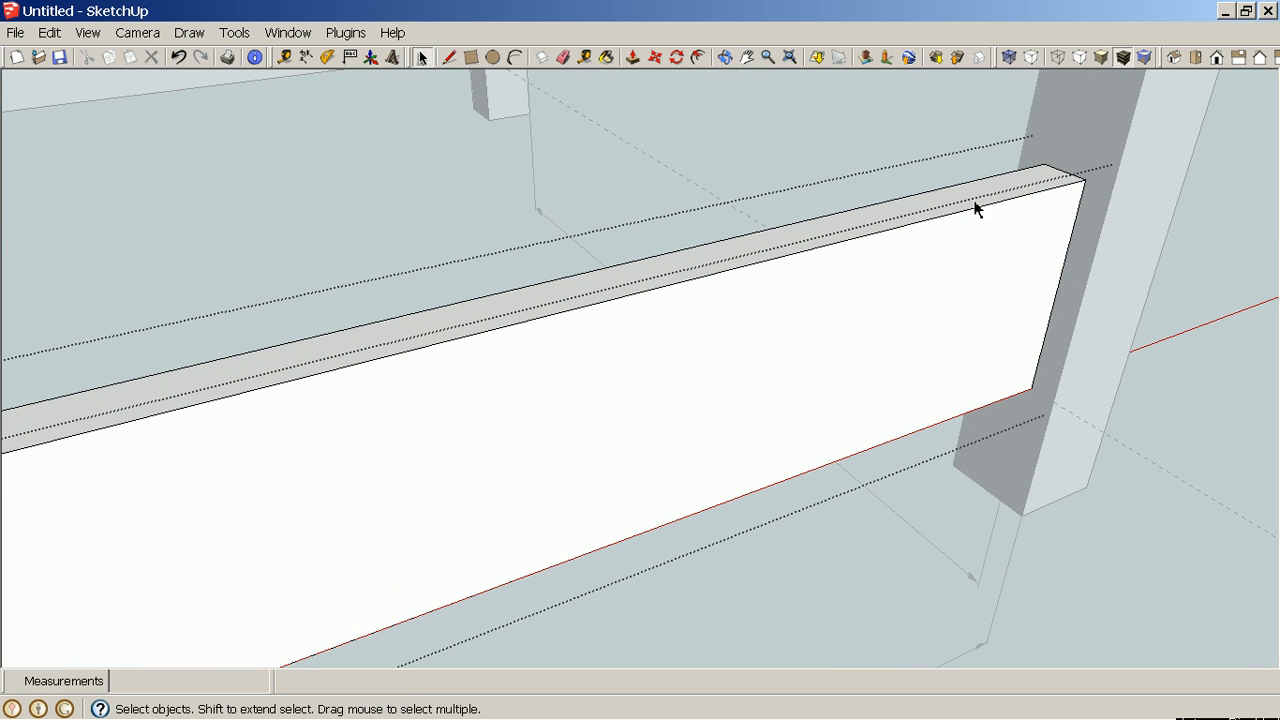
left_click(984, 195)
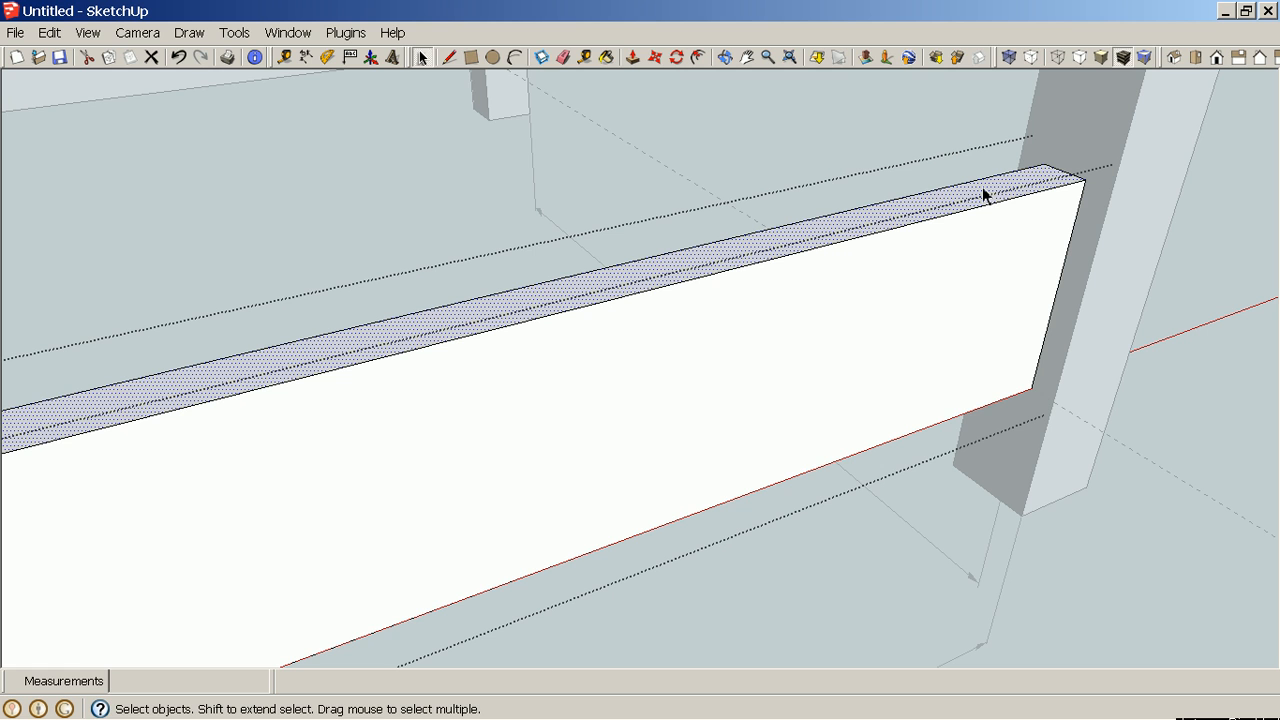
key("p")
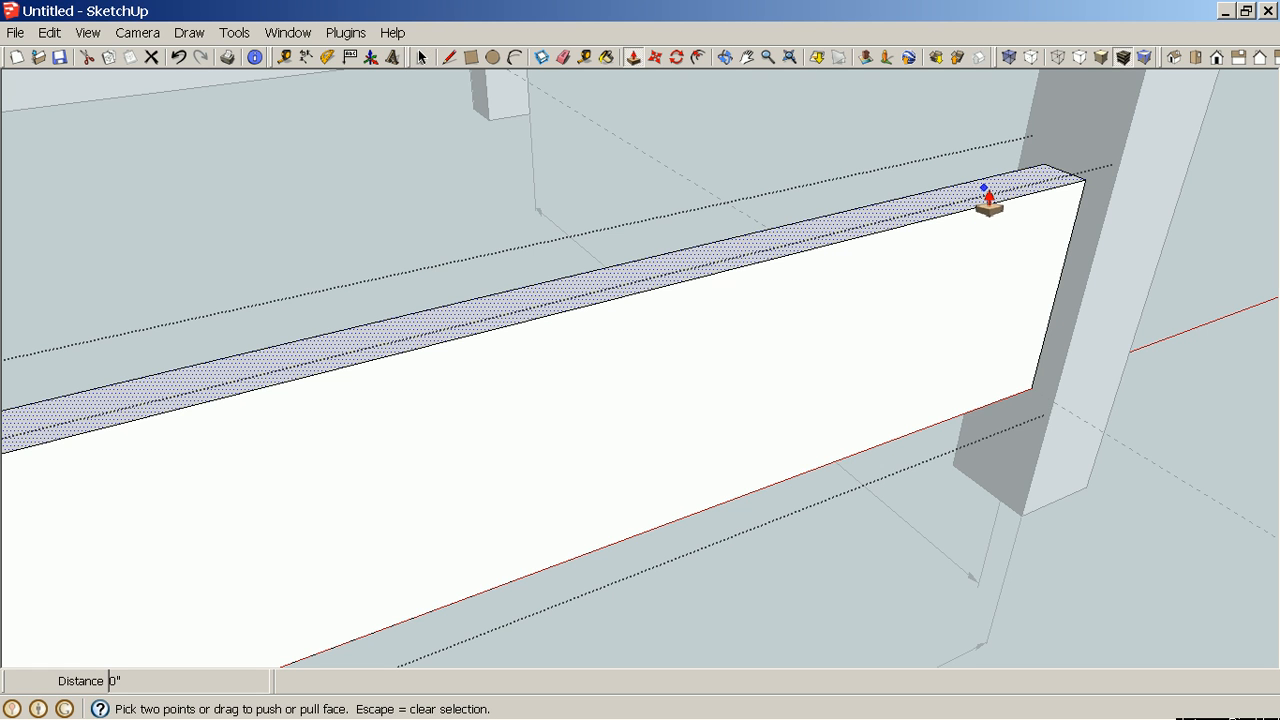
left_click(988, 200)
left_click(990, 216)
type("1")
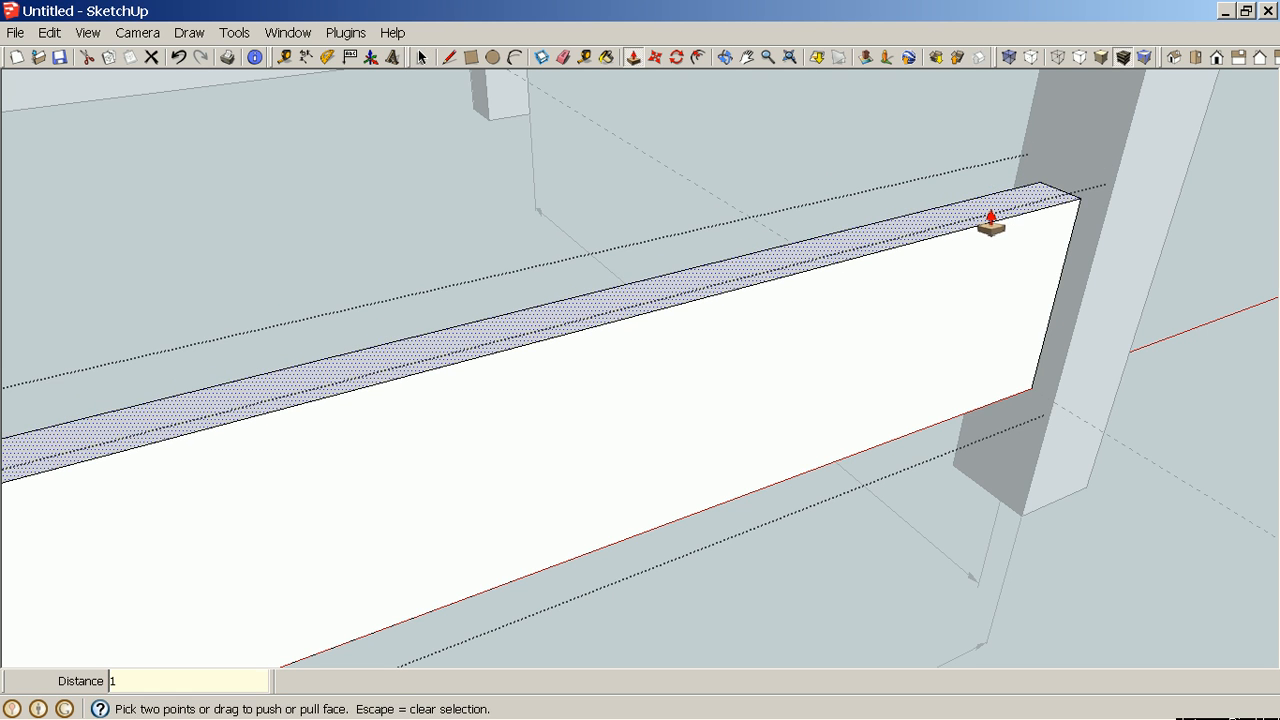
key("Return")
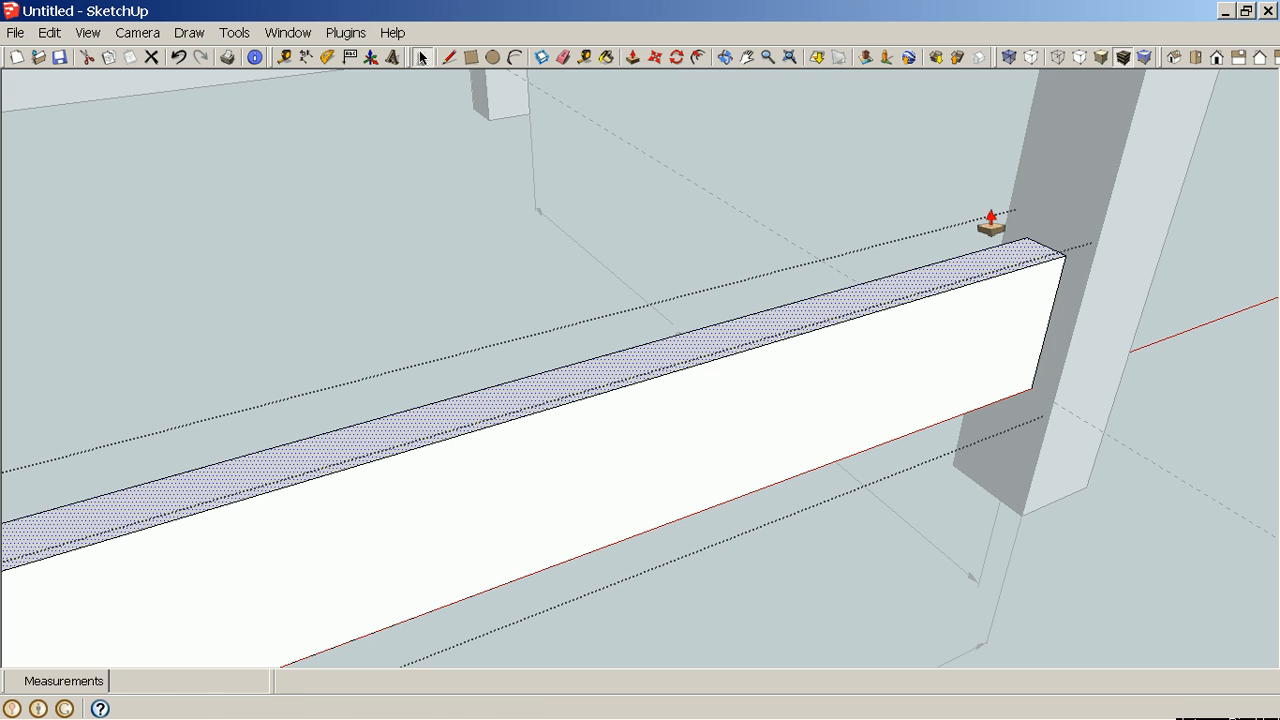
key("space")
right_click(1166, 252)
left_click(1212, 262)
scroll(1022, 370, "down", 10)
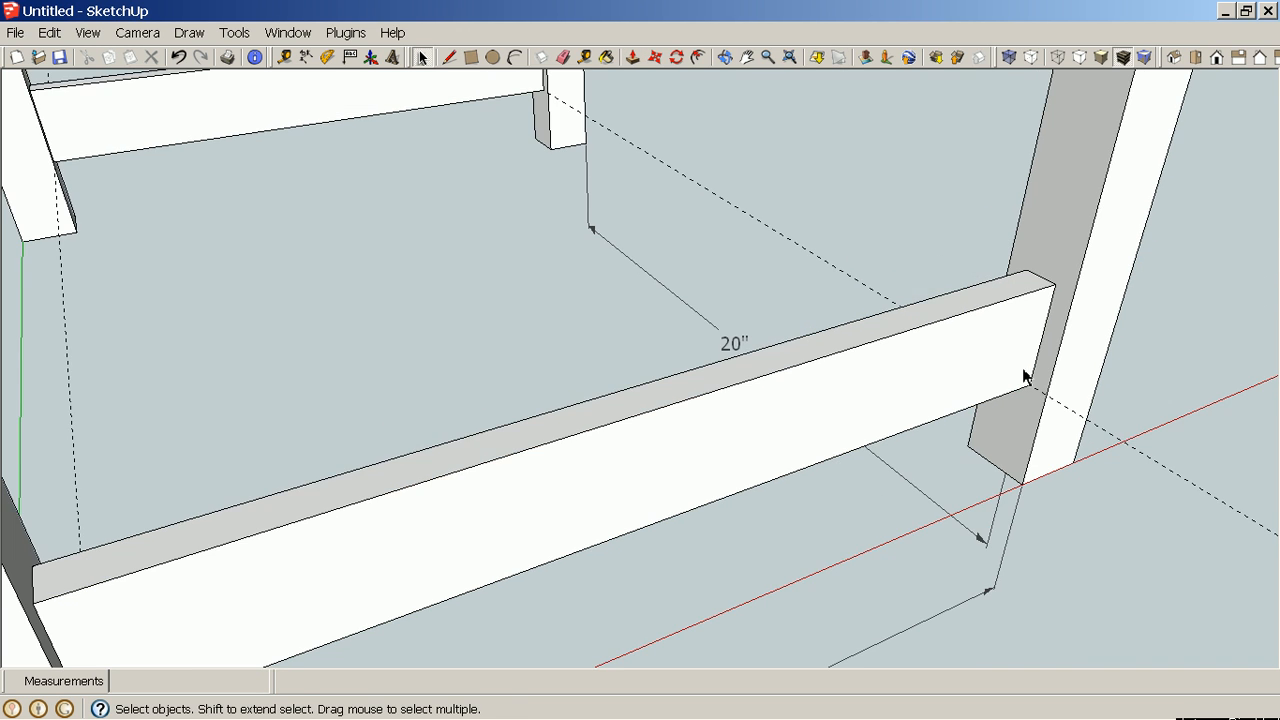
Orbit and zoom around the table frame to inspect the upper rails and lower stretchers.
middle_click_drag(1022, 370, 811, 343)
scroll(841, 293, "down", 5)
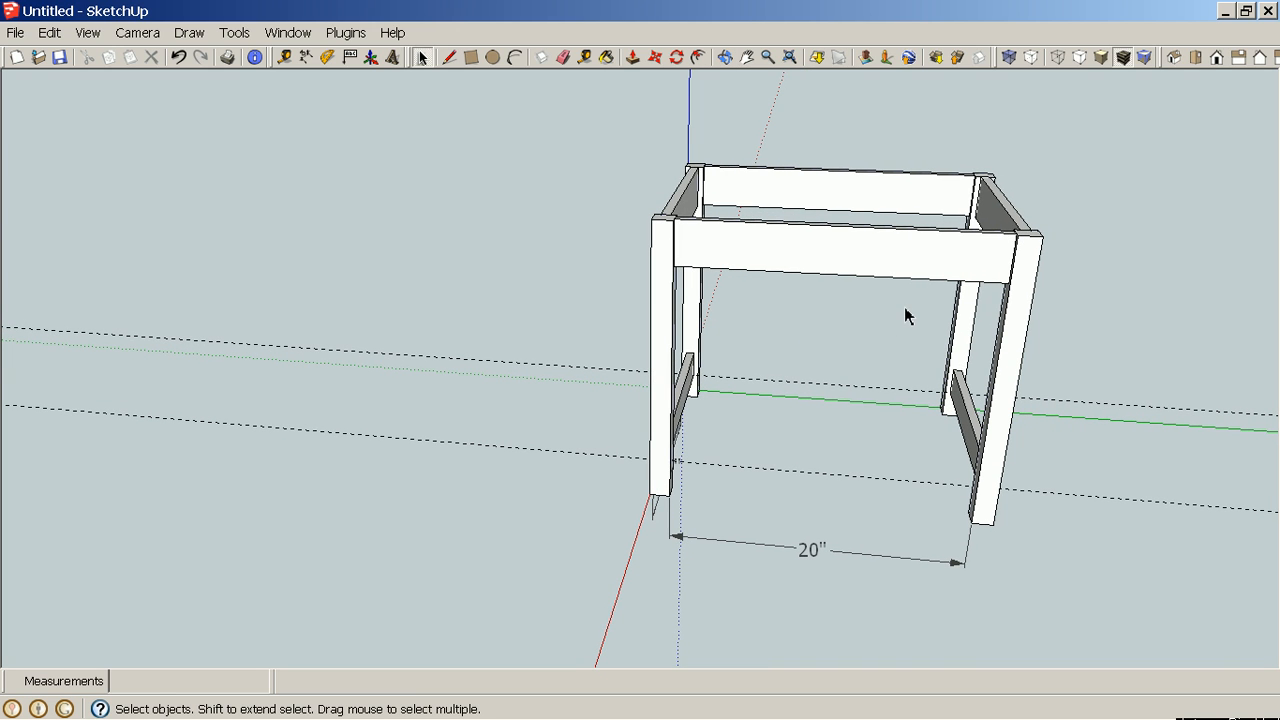
left_click(877, 258)
right_click(879, 261)
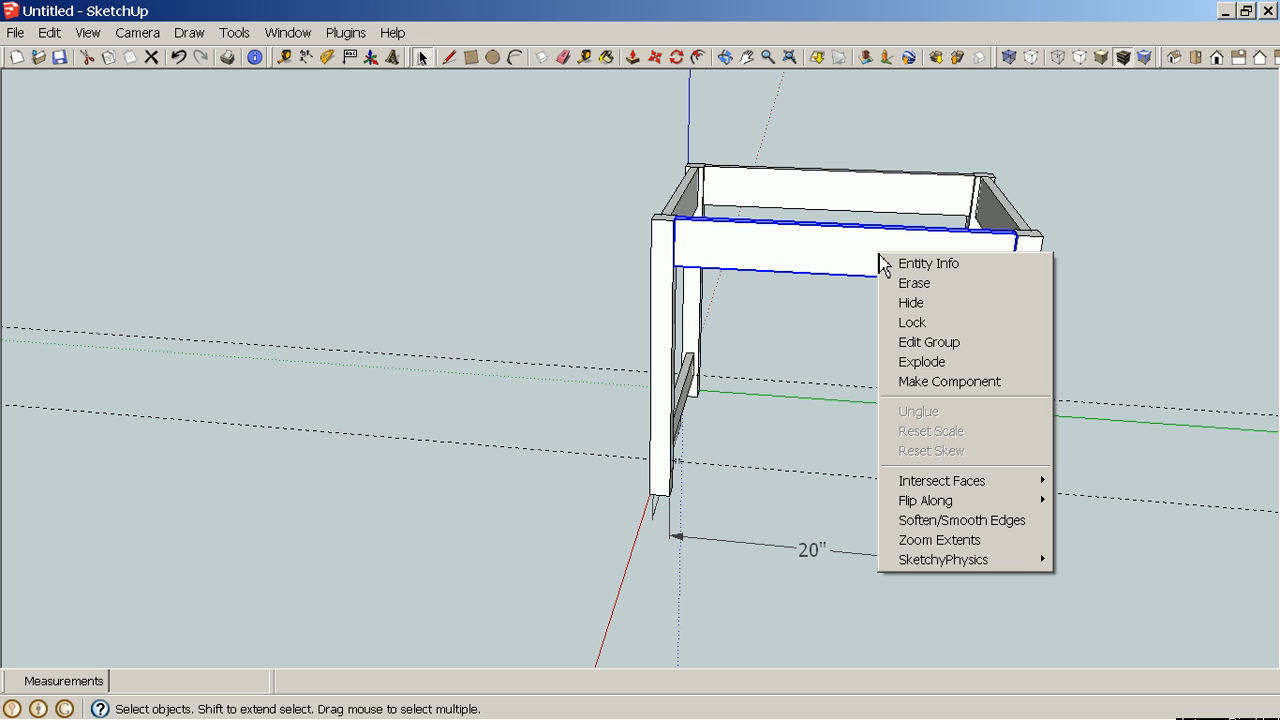
left_click(945, 381)
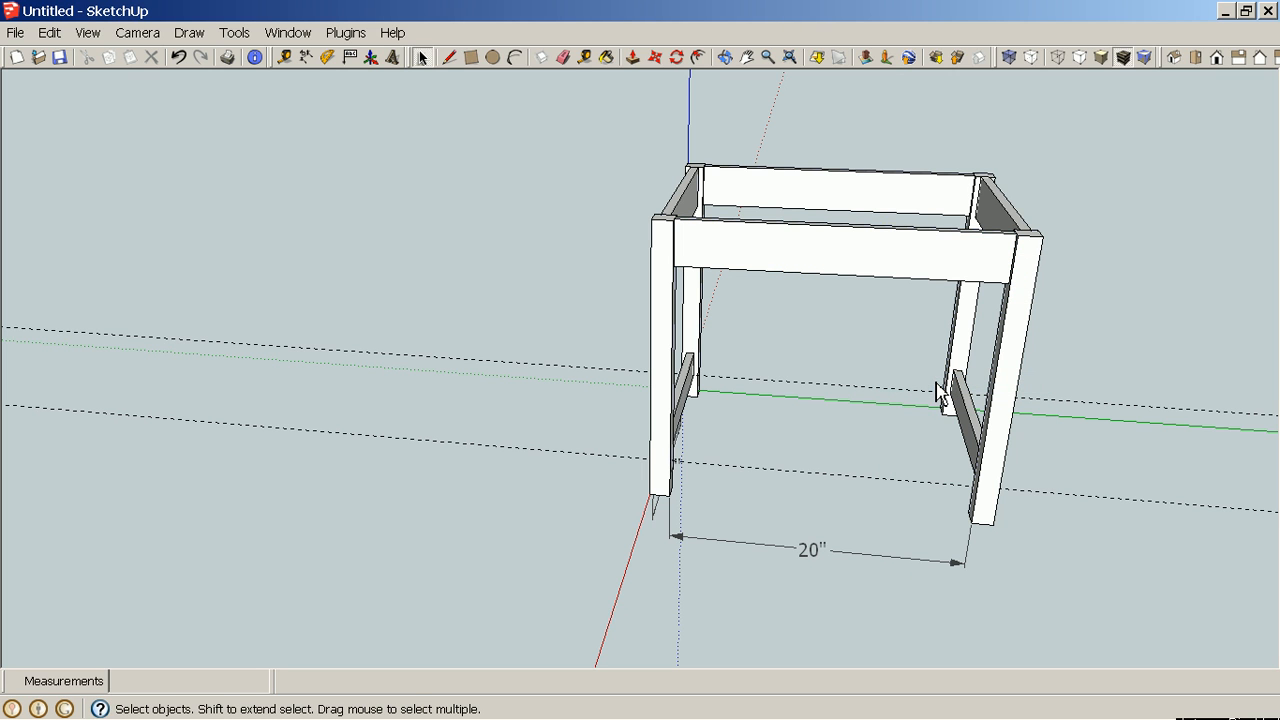
double_click(860, 270)
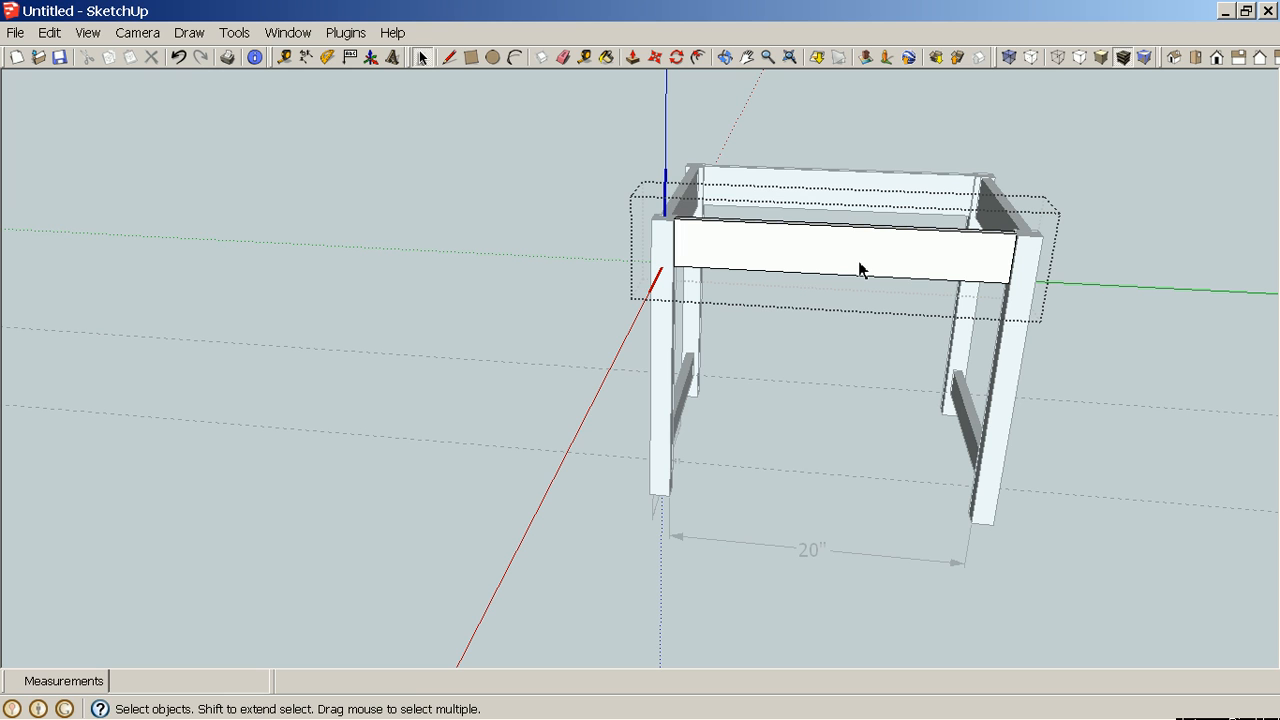
key("Escape")
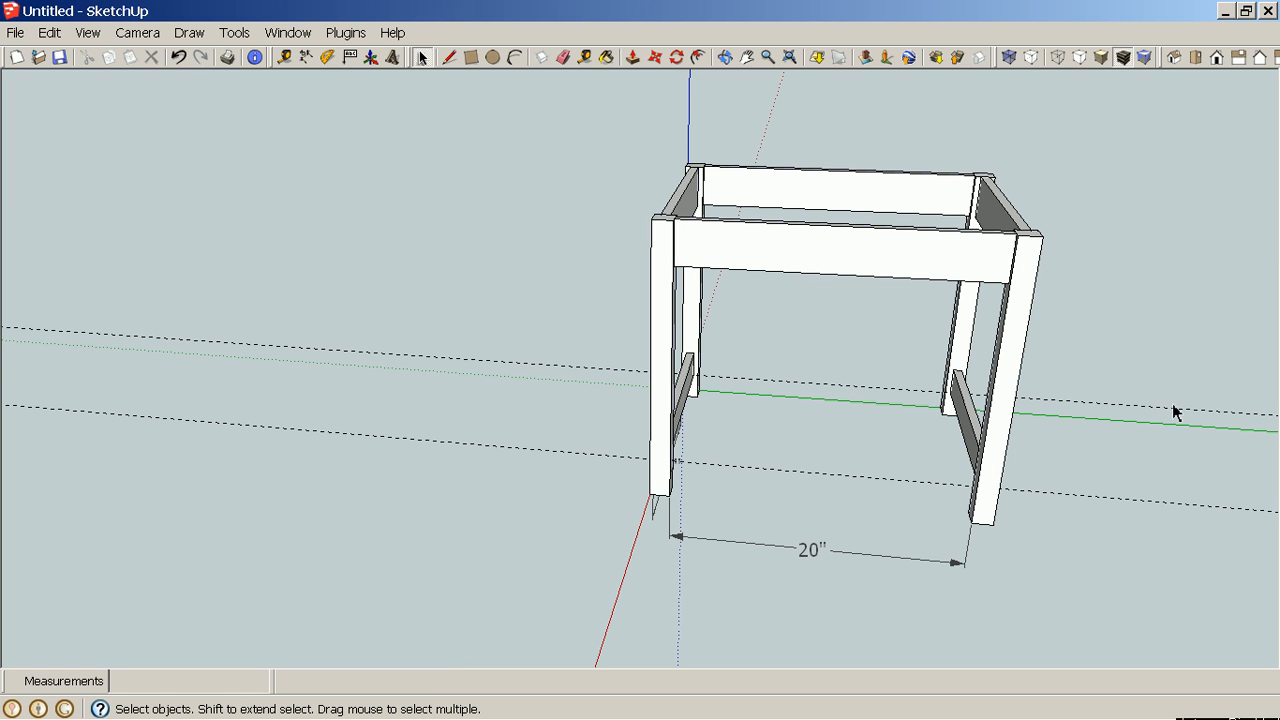
middle_click_drag(937, 412, 1014, 400)
middle_click_drag(1059, 342, 1087, 306)
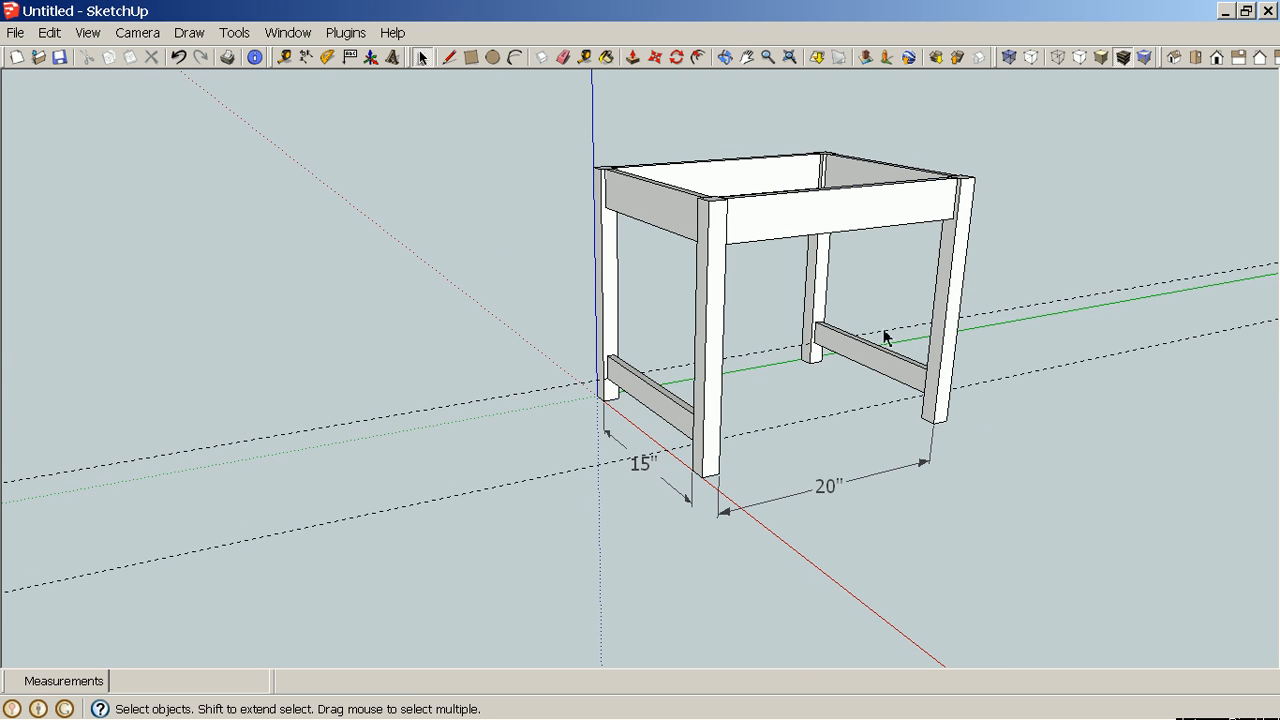
mouse_move(871, 300)
middle_mouse_down()
mouse_move(793, 295)
mouse_move(843, 329)
mouse_move(420, 309)
mouse_move(883, 391)
mouse_move(672, 360)
mouse_move(794, 294)
mouse_move(831, 323)
mouse_move(793, 343)
mouse_move(866, 314)
middle_mouse_up()
scroll(869, 305, "up", 5)
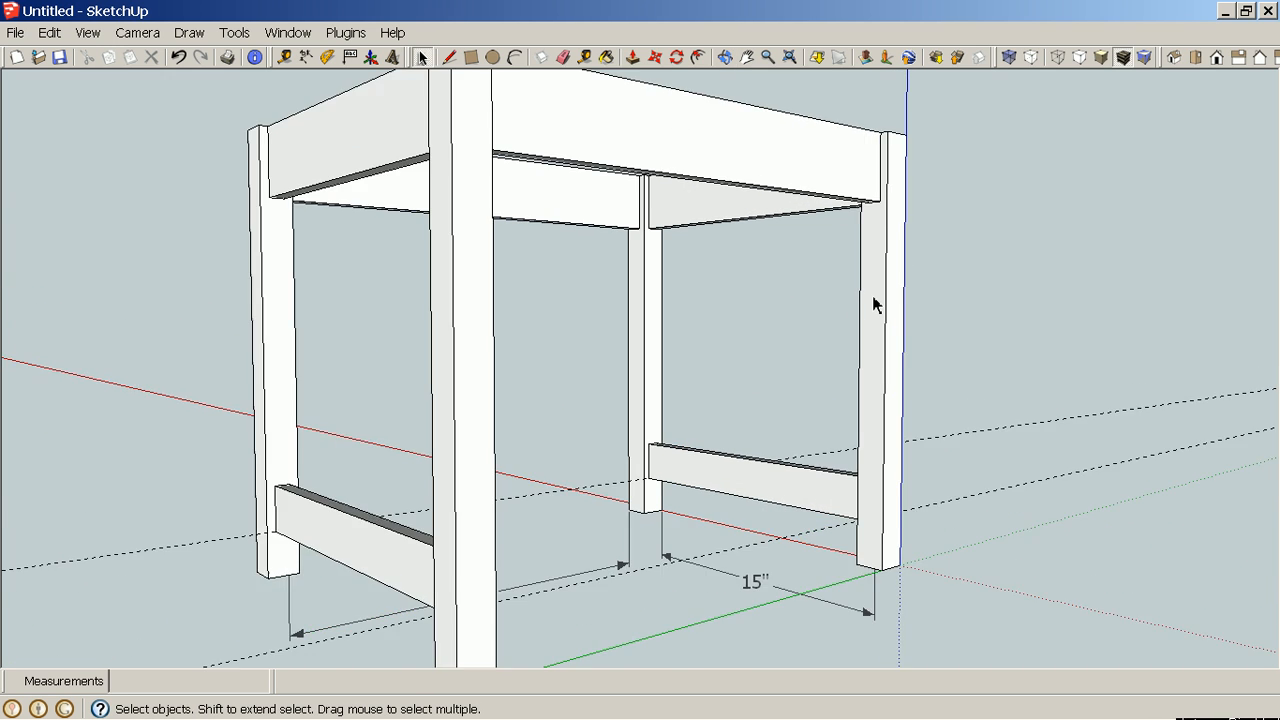
Select the two remaining opposite upper rails of the table frame.
left_click(858, 139)
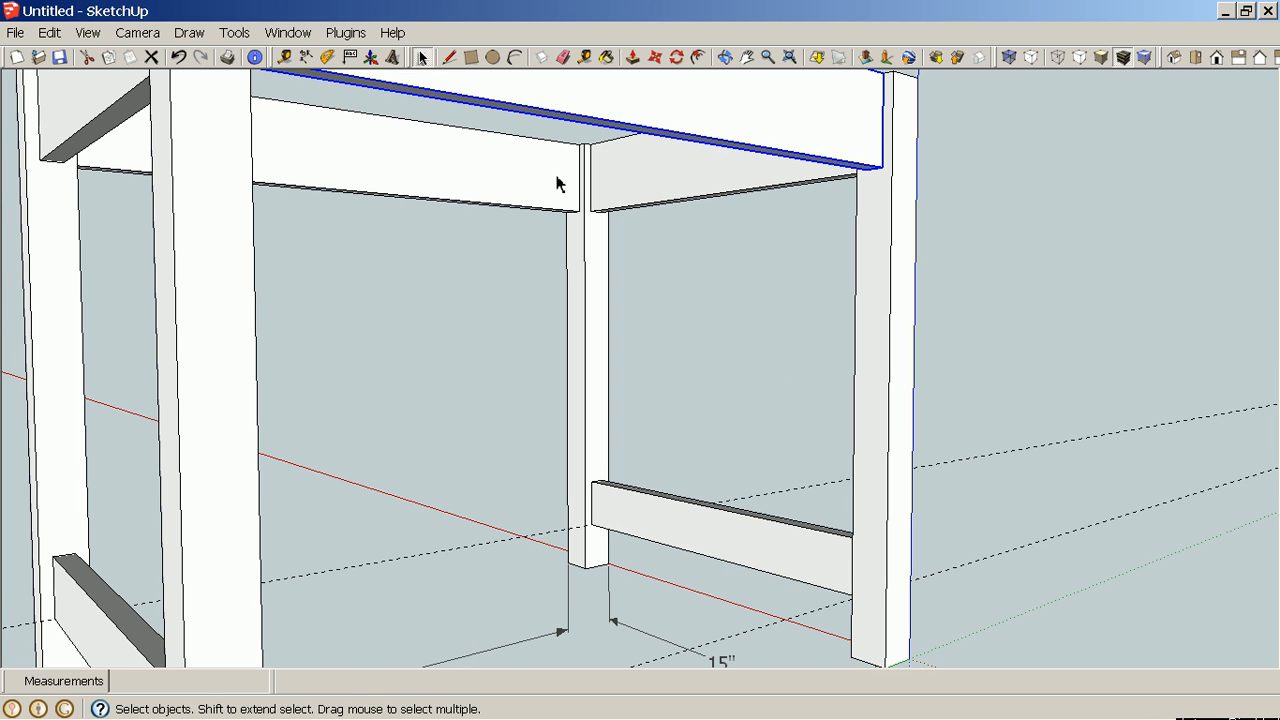
key("m")
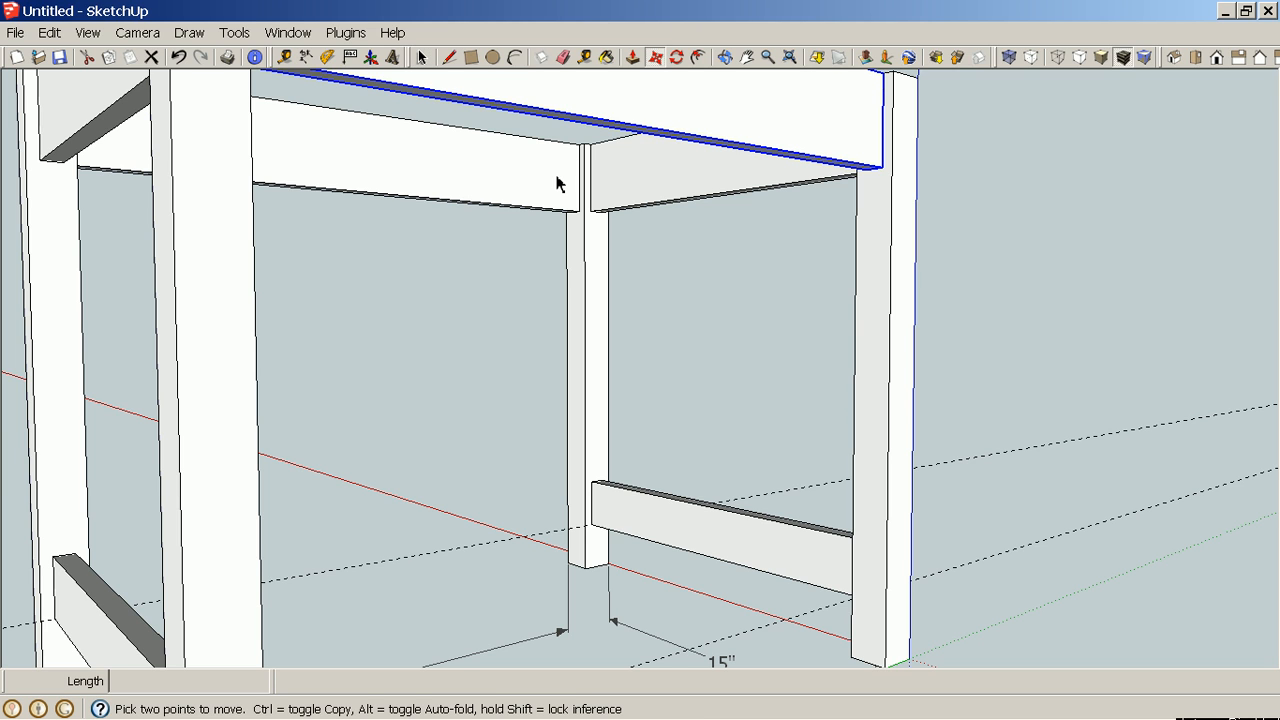
key("space")
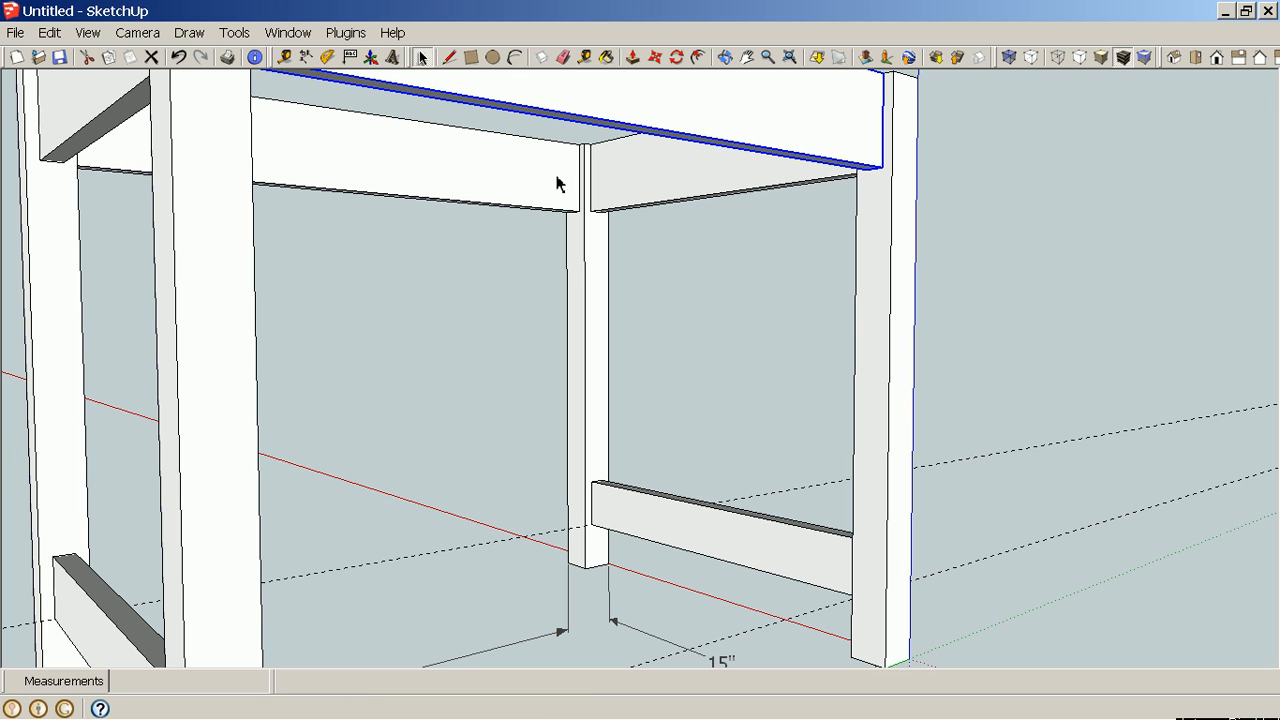
left_click(557, 184)
left_click(800, 150, "shift")
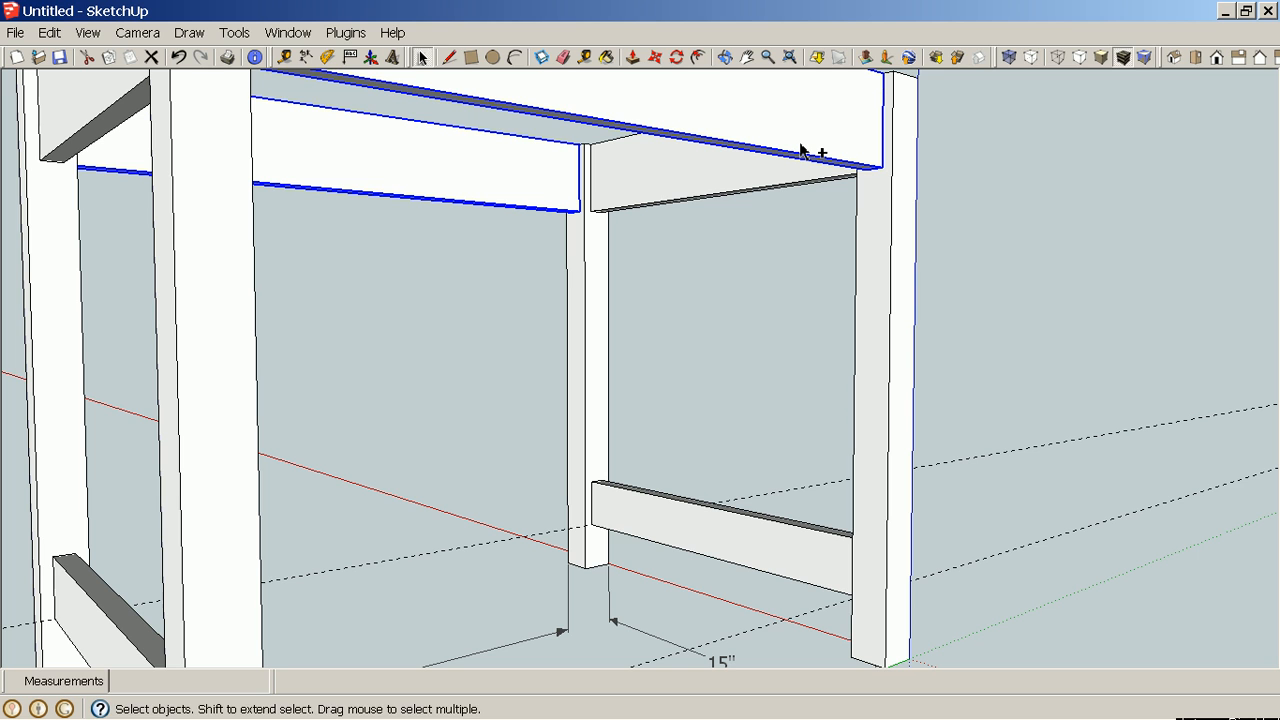
key("m")
scroll(900, 198, "up", 1)
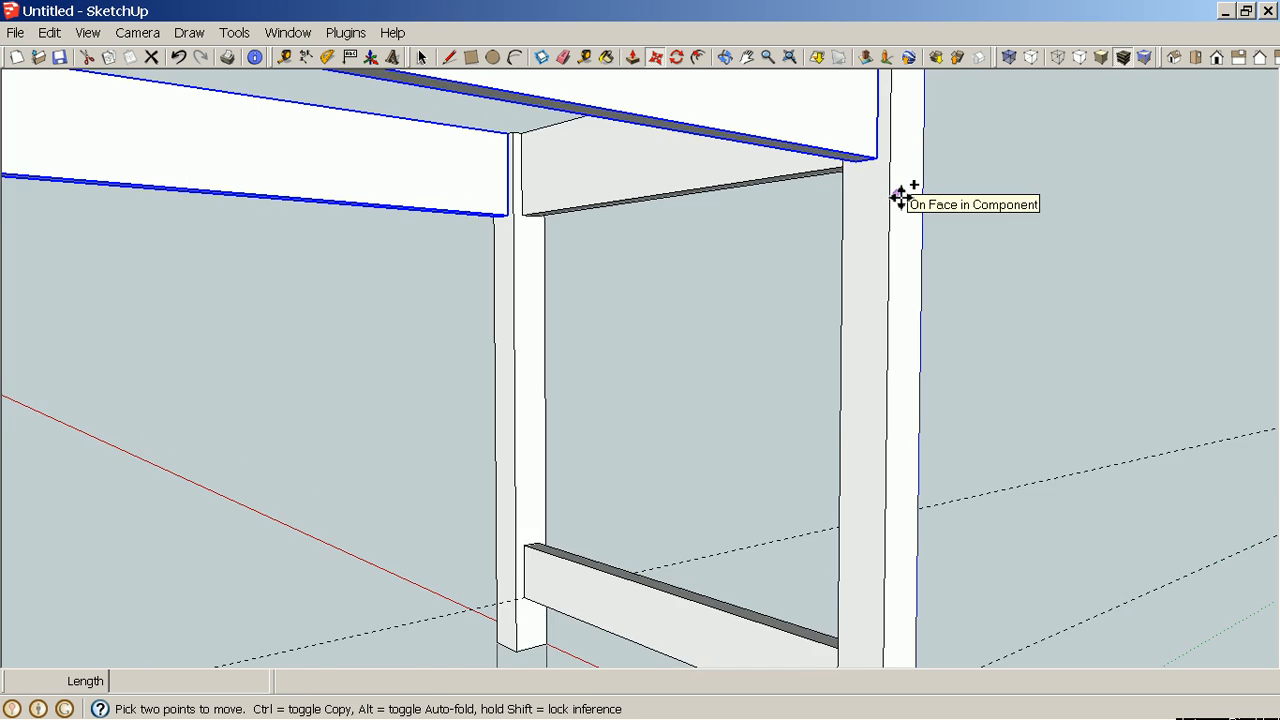
scroll(900, 190, "up", 2)
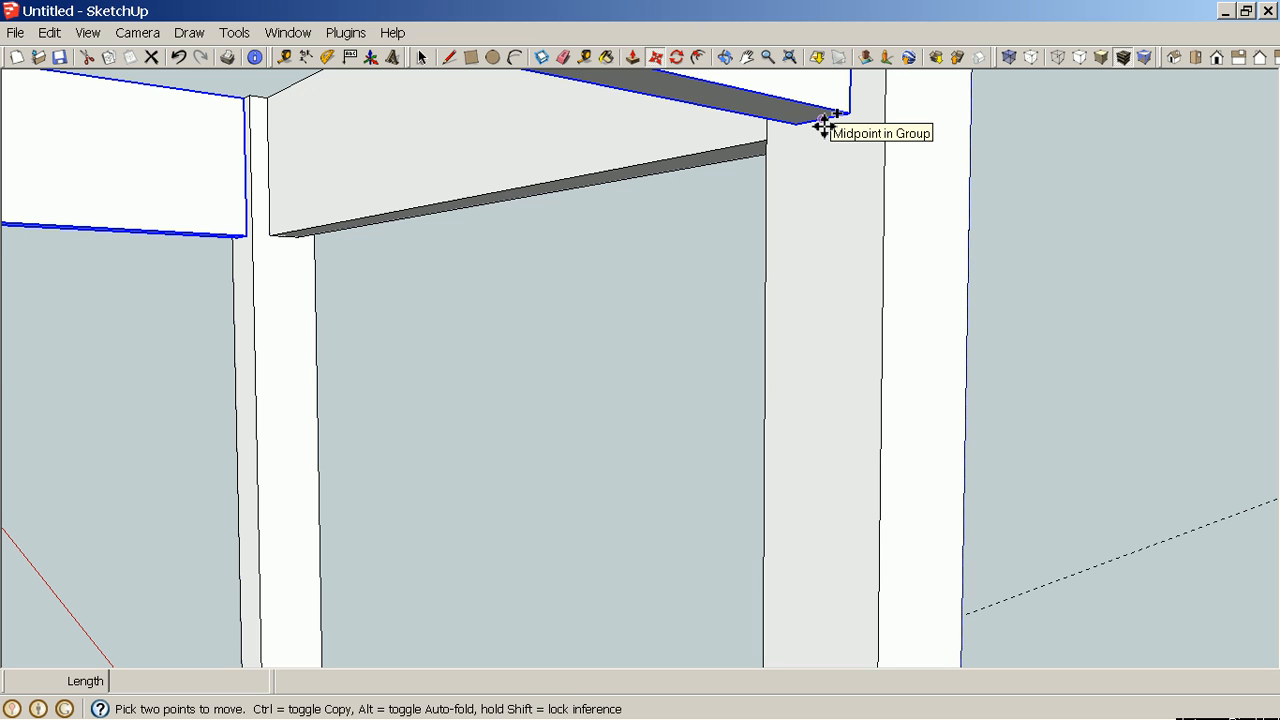
left_click(824, 123)
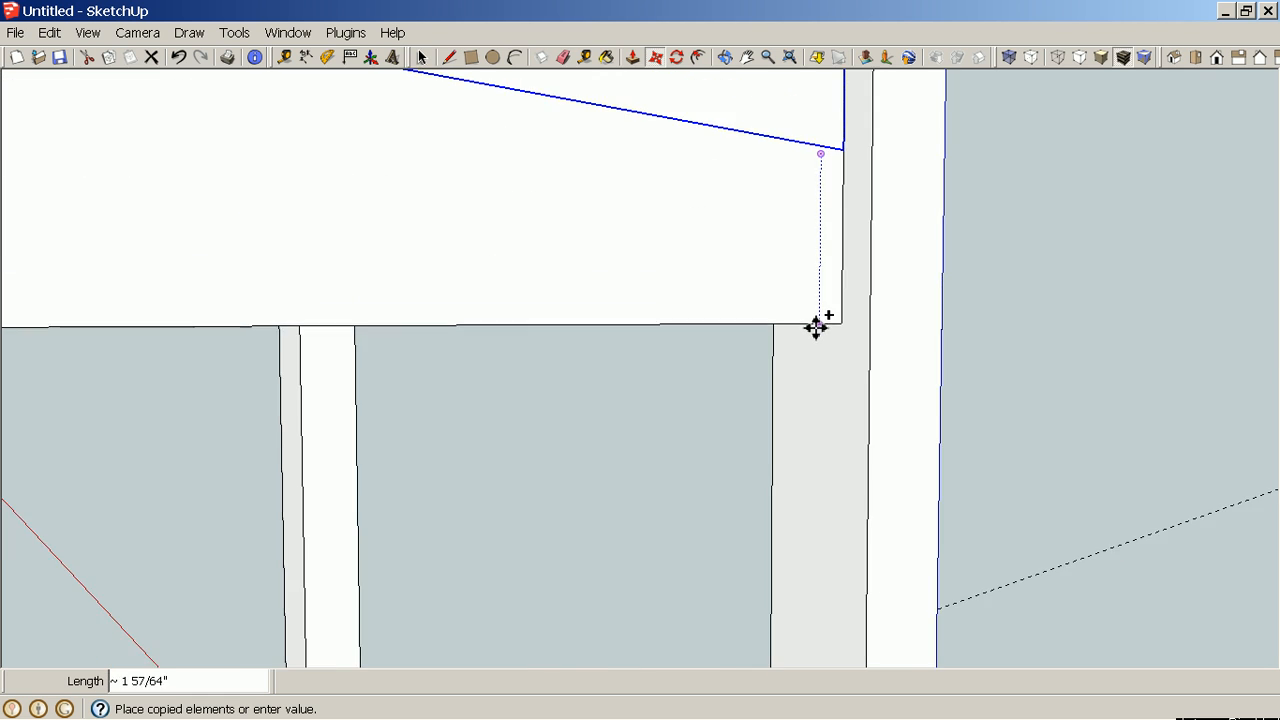
scroll(816, 326, "down", 6)
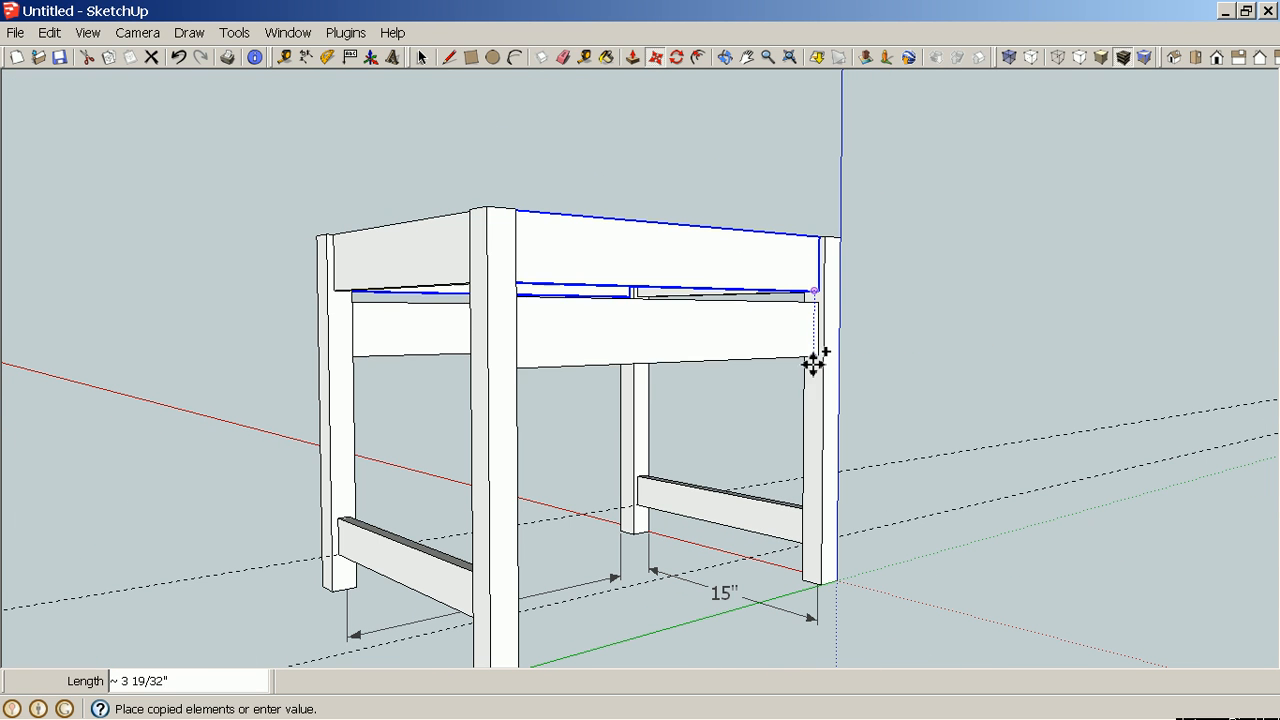
left_click(803, 525)
key("h")
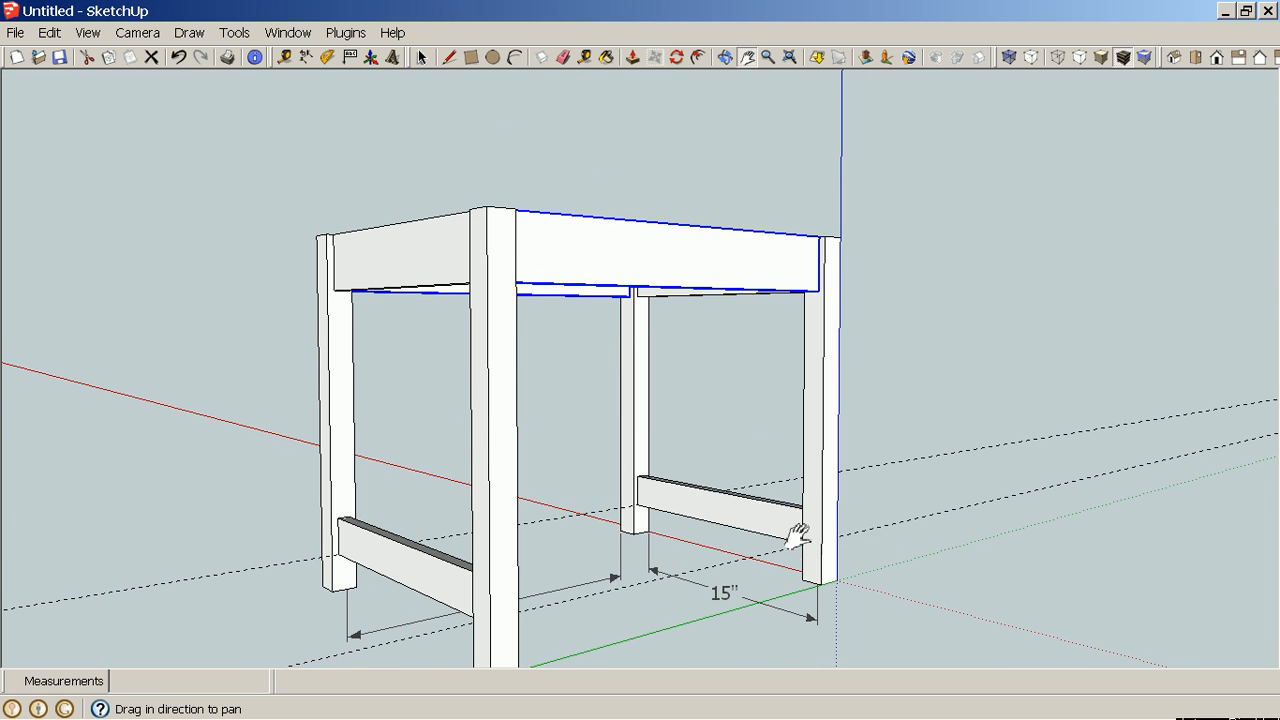
middle_click_drag(800, 535, 823, 329, "shift")
scroll(823, 329, "up", 5)
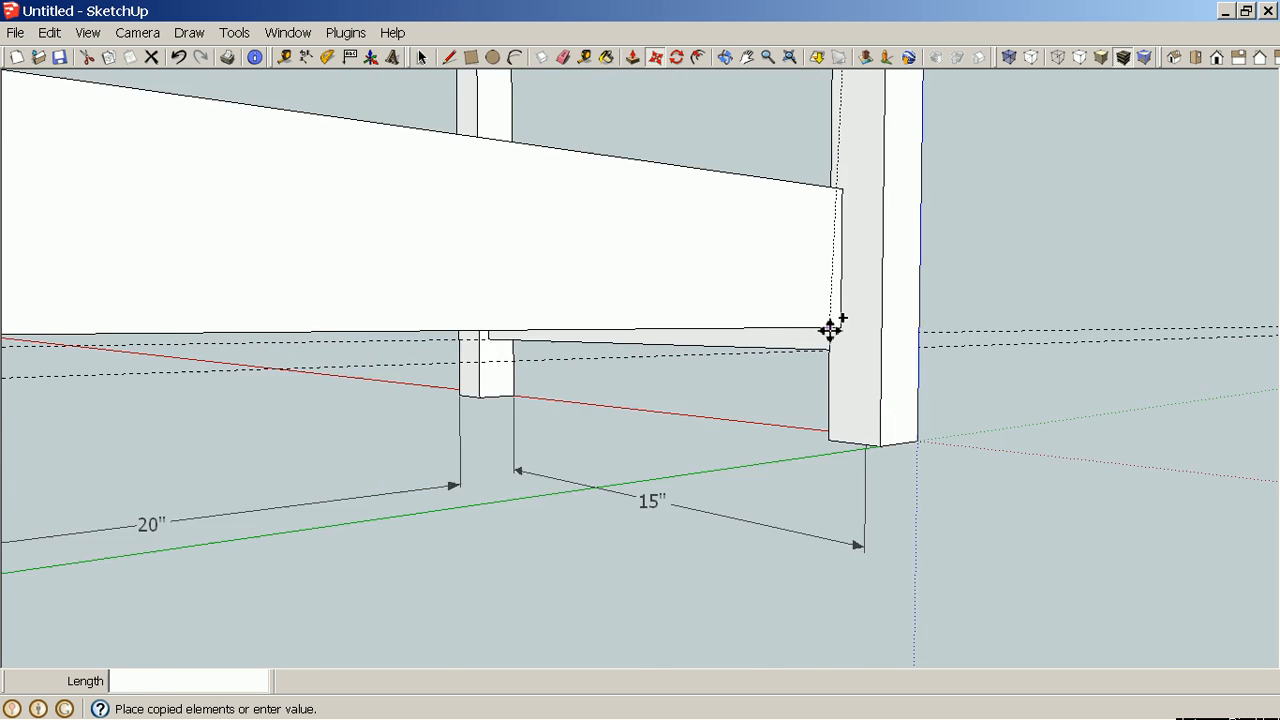
scroll(829, 329, "up", 4)
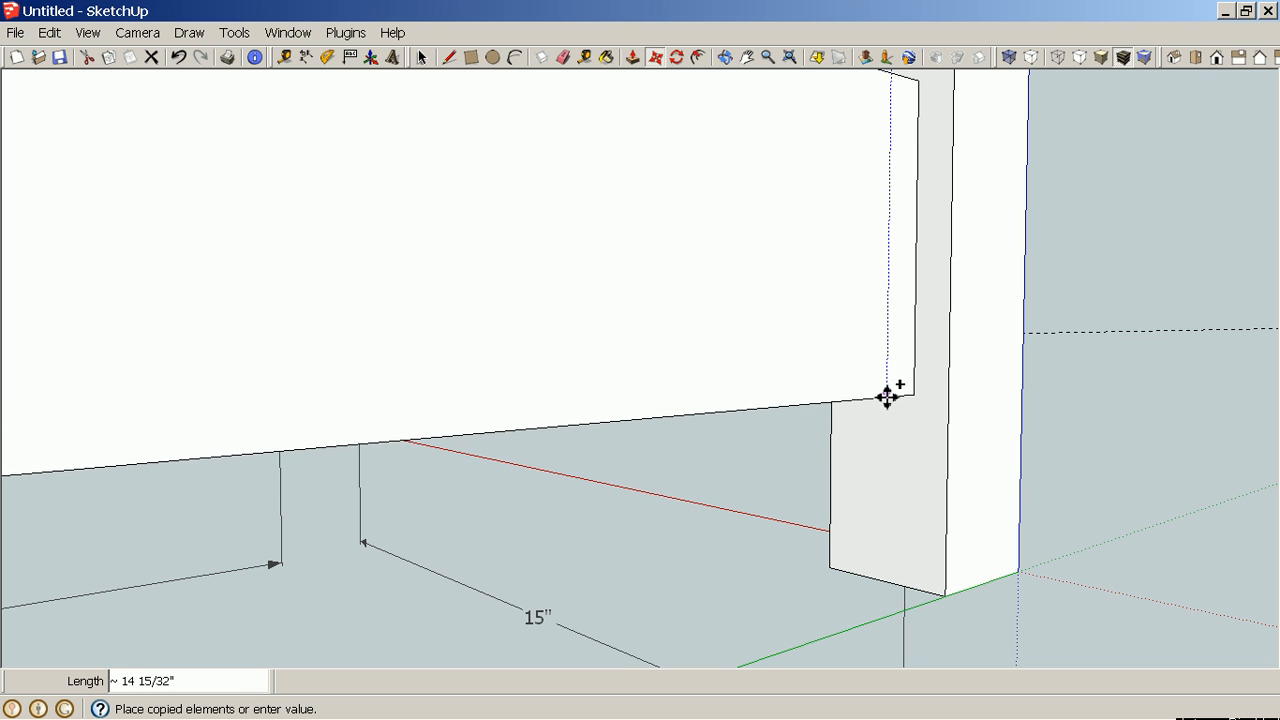
middle_click_drag(893, 390, 963, 283)
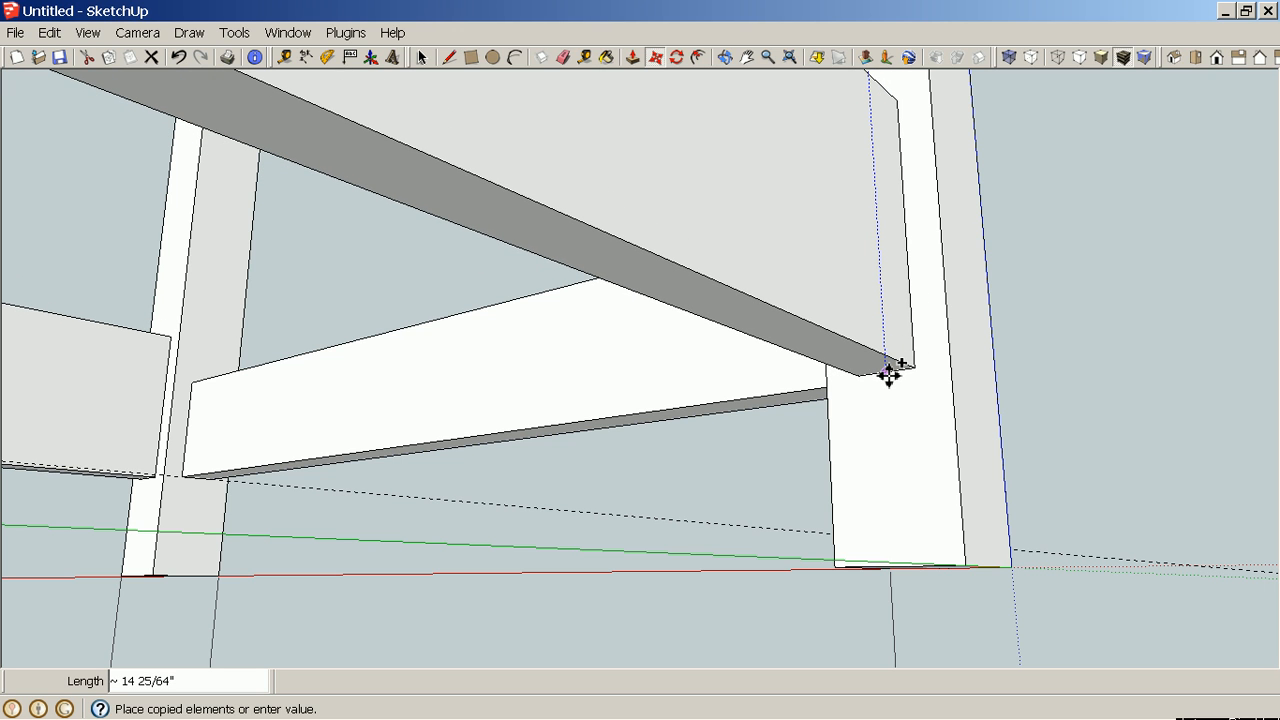
key("Escape")
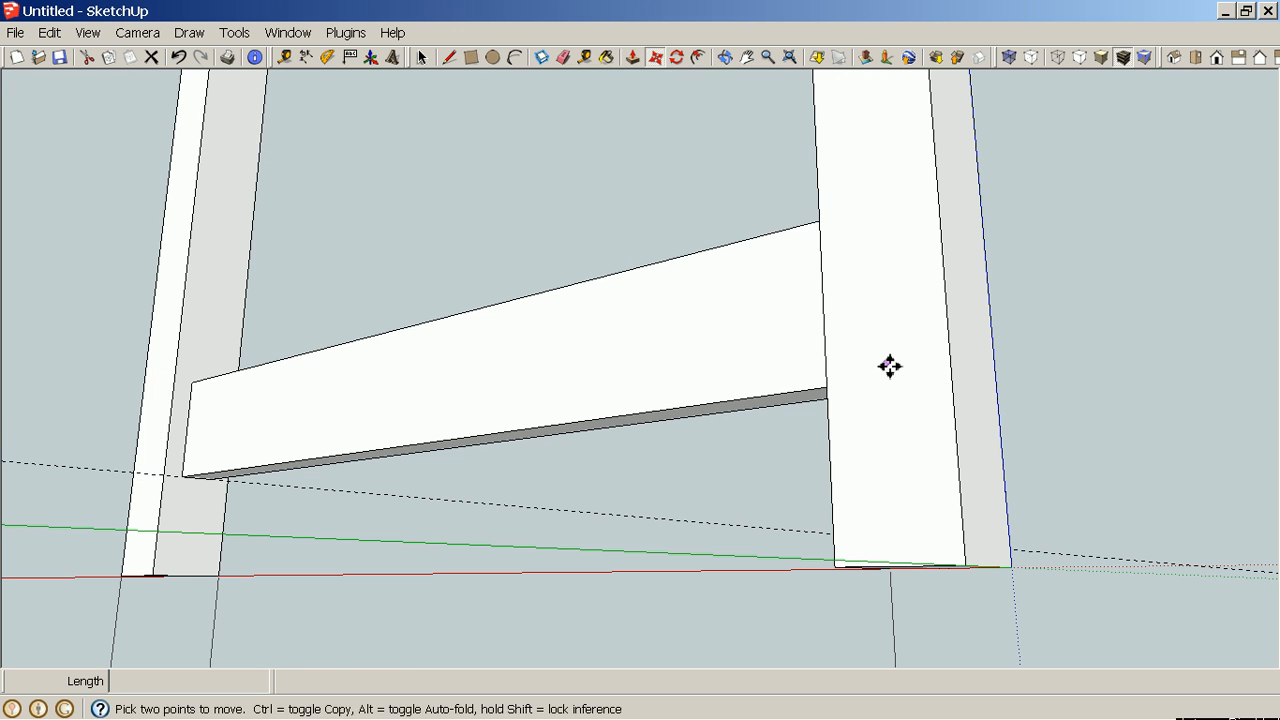
Add a guide line 2" above the floor on the corner leg with the Tape Measure.
scroll(888, 368, "down", 4)
middle_click_drag(912, 310, 815, 450)
scroll(815, 450, "down", 3)
middle_click_drag(860, 352, 881, 363)
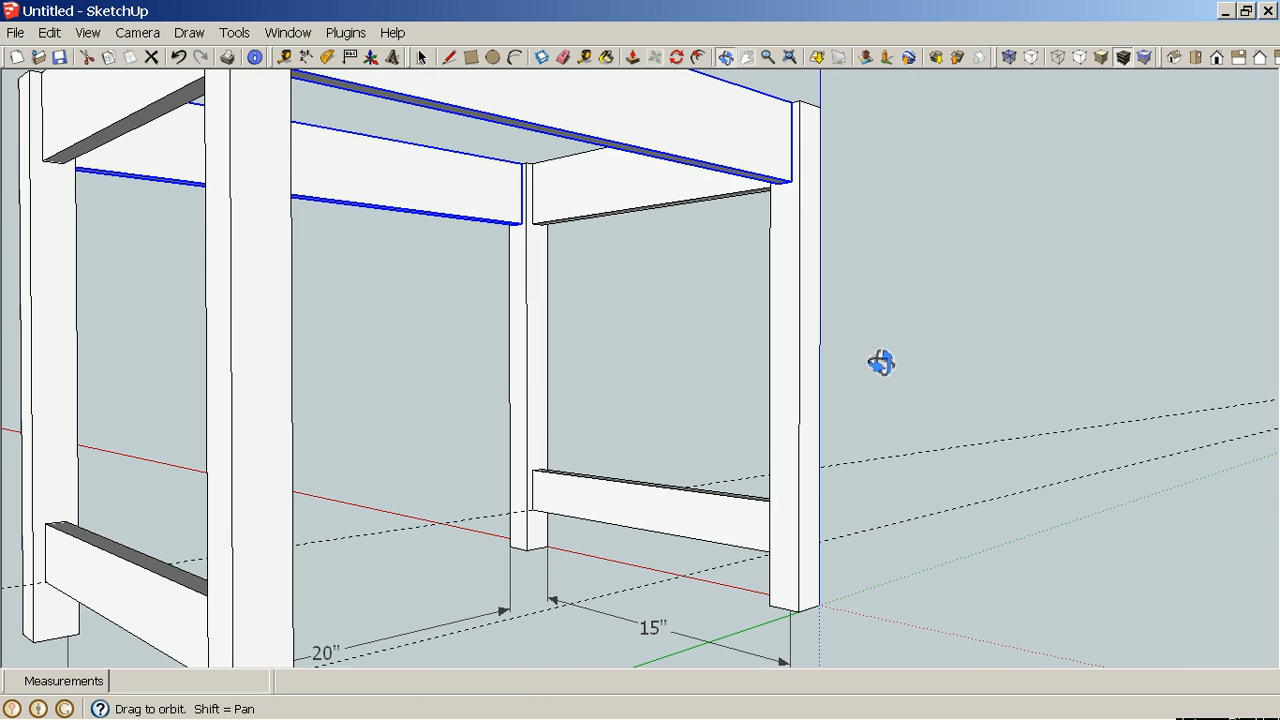
scroll(800, 680, "up", 5)
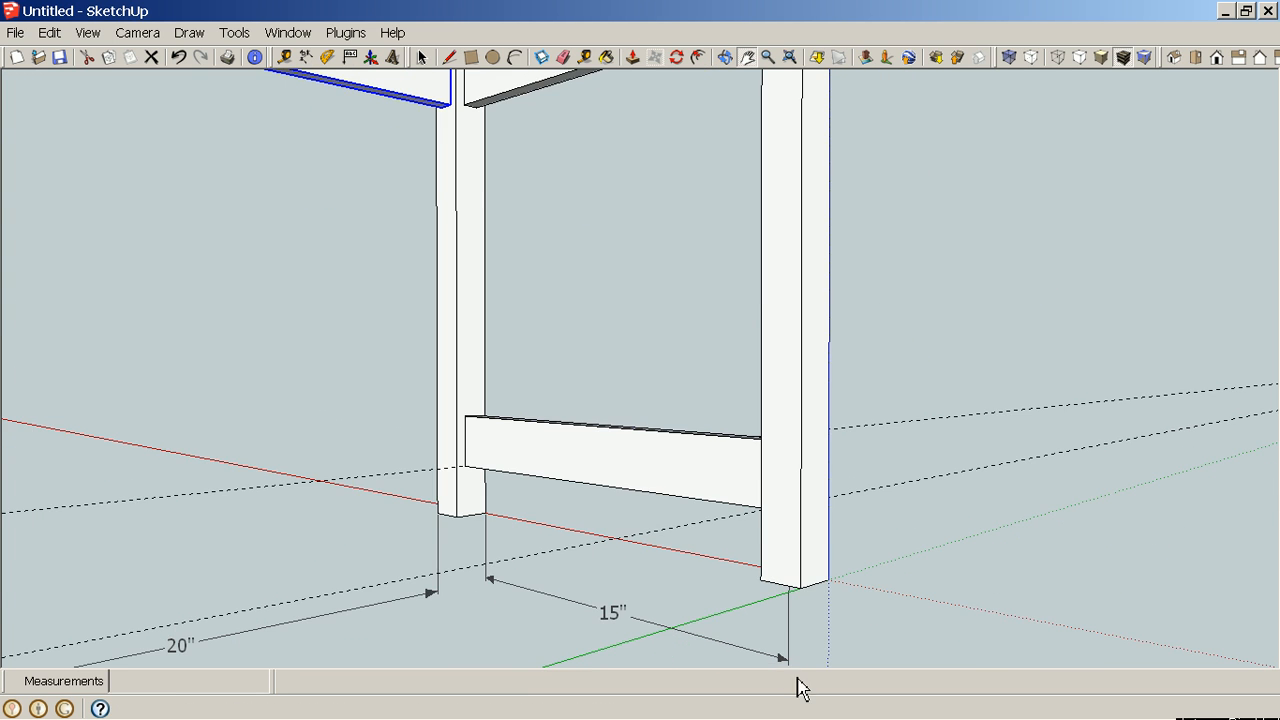
key("space")
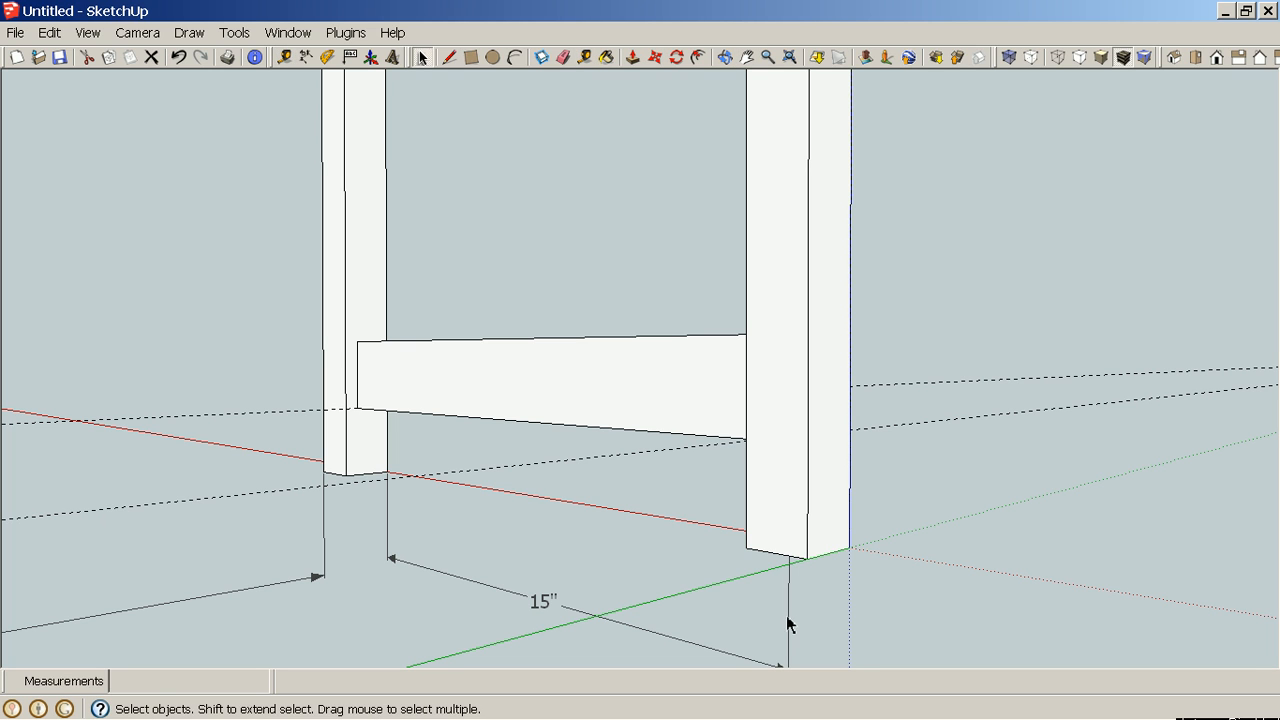
key("t")
left_click(776, 552)
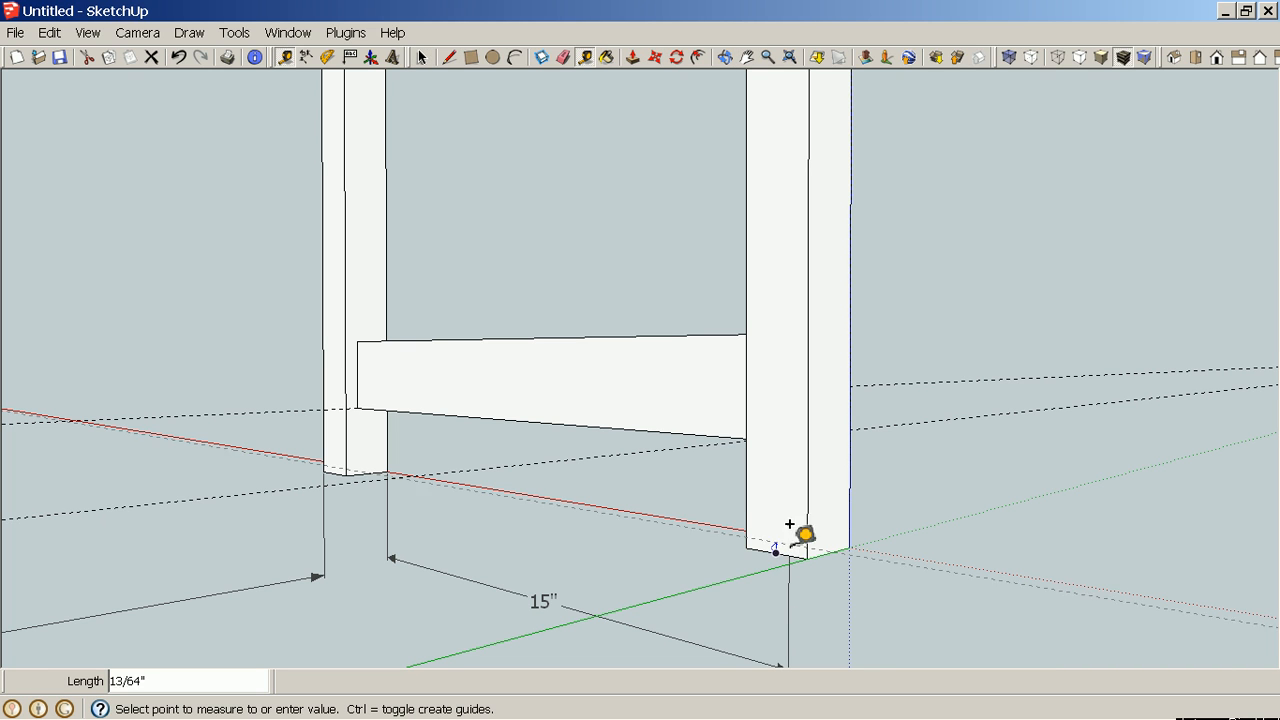
type("2")
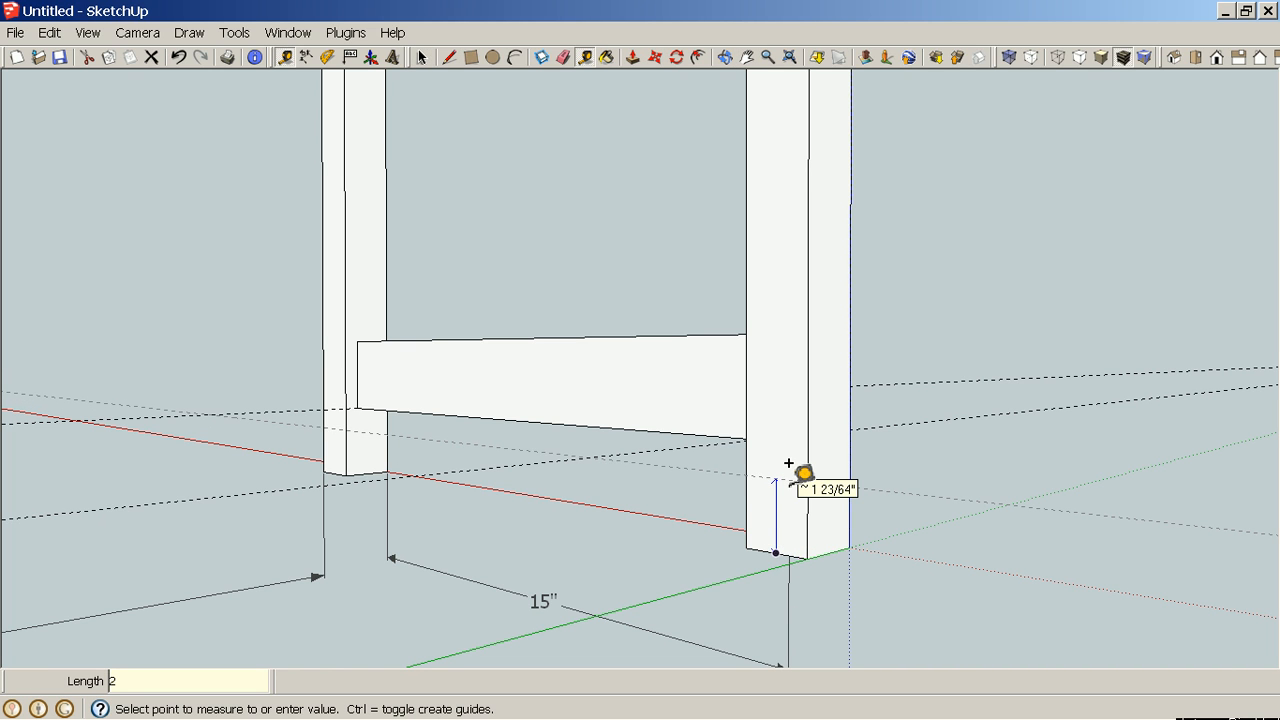
key("Return")
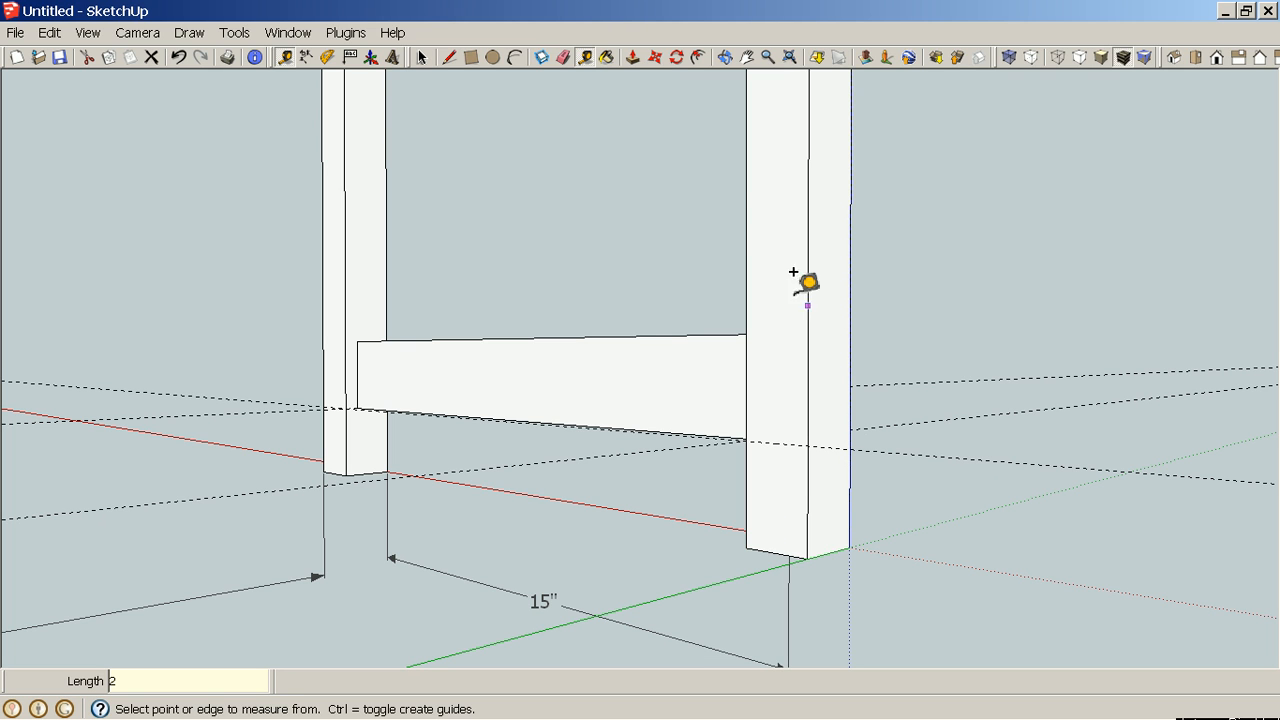
Copy the selected upper rails down so their bottom corners sit on the 2" guide, then deselect them.
key("h")
left_click_drag(752, 214, 723, 546)
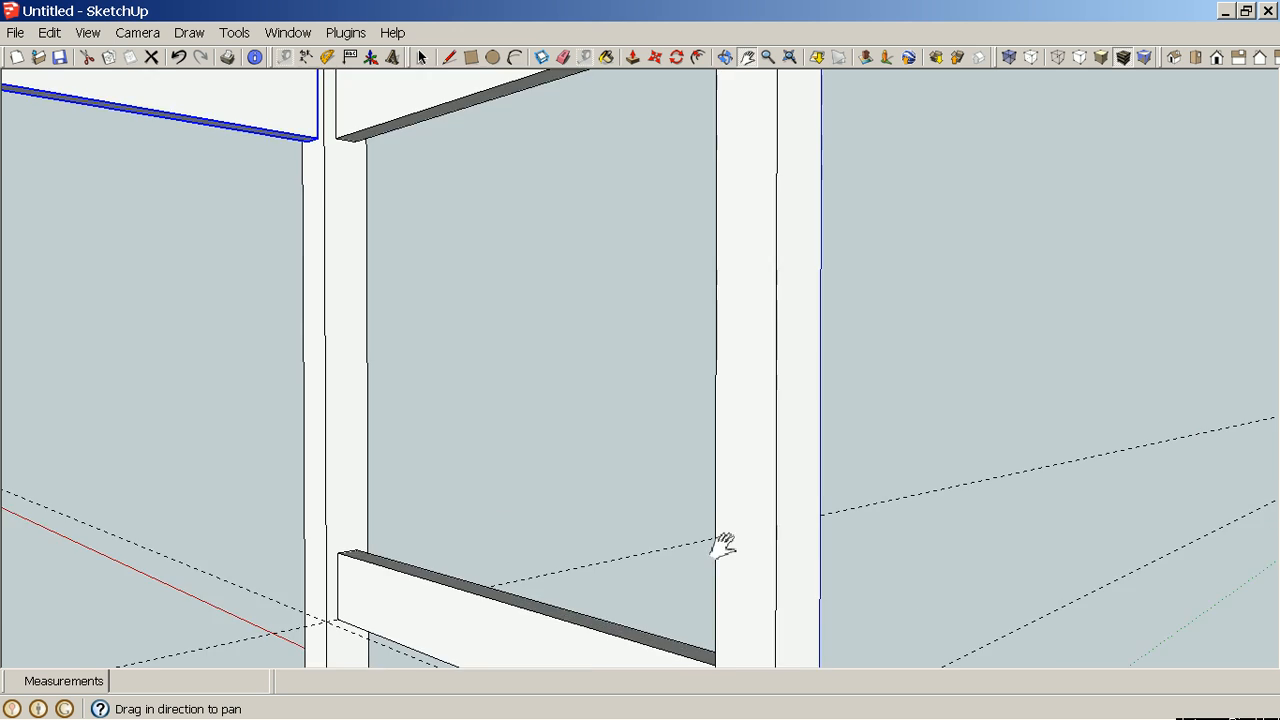
scroll(726, 522, "down", 2)
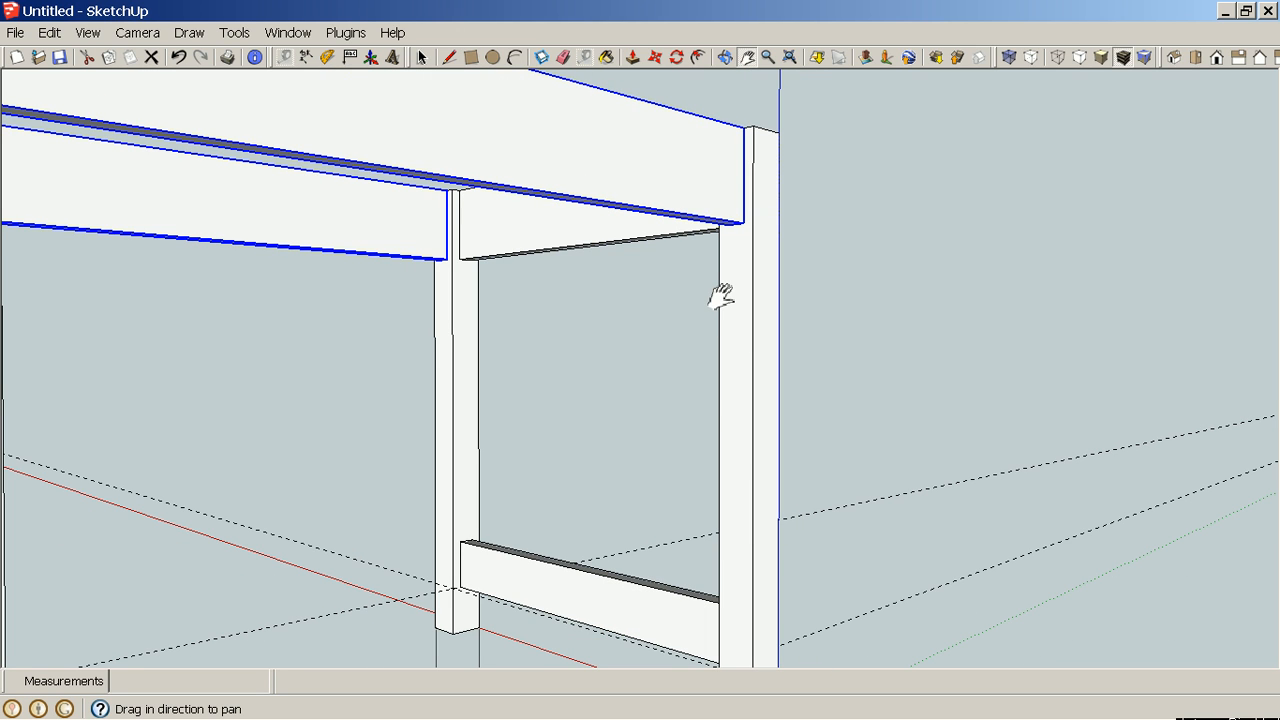
key("m")
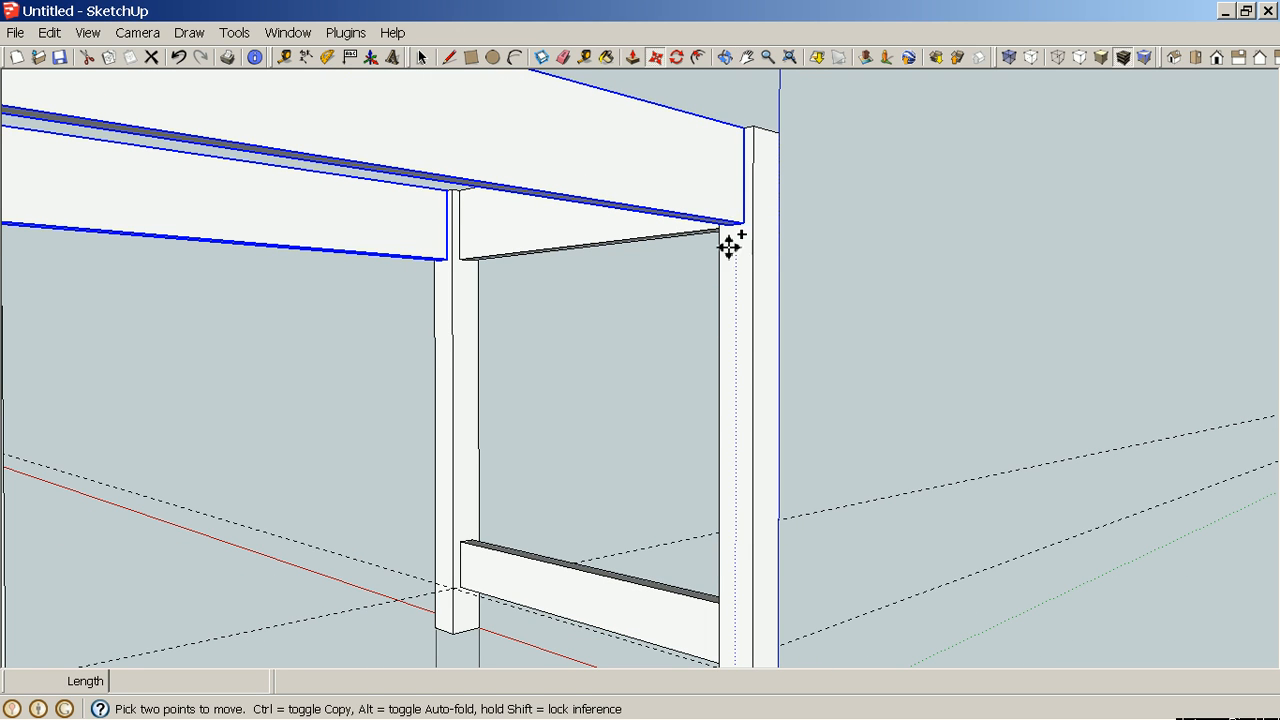
scroll(729, 245, "up", 4)
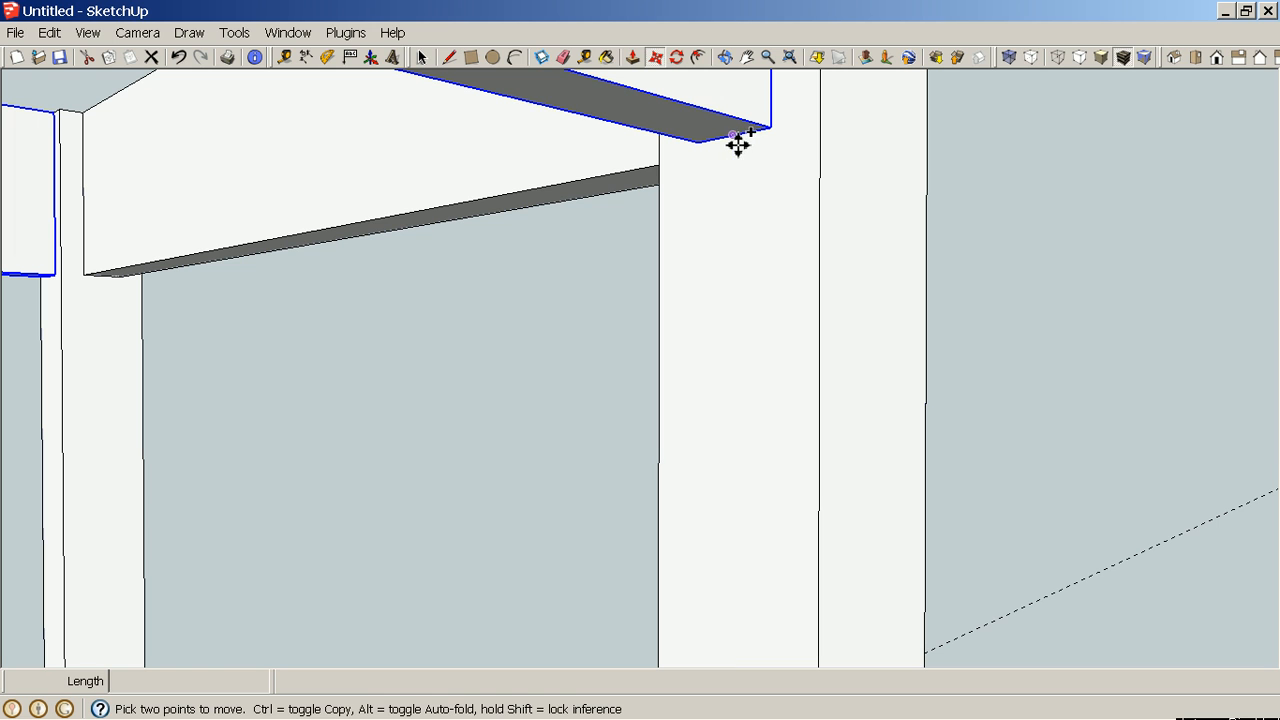
left_click(737, 141)
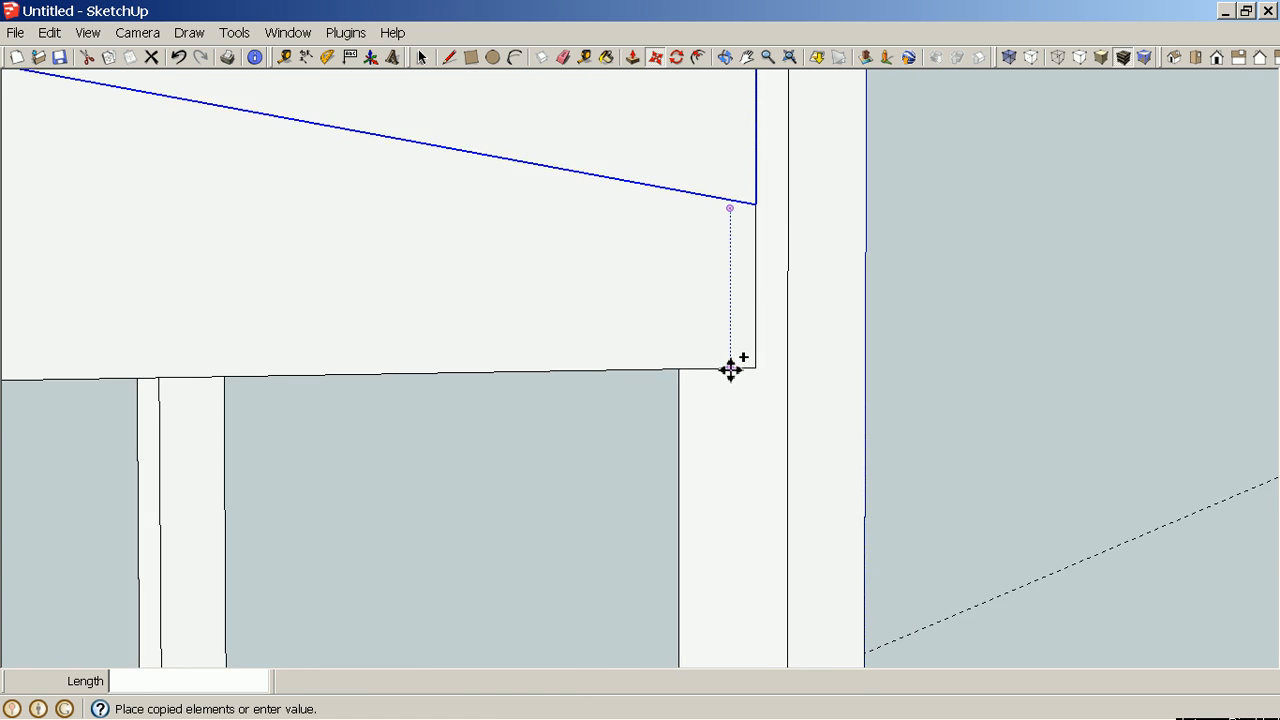
scroll(730, 370, "down", 5)
middle_click_drag(720, 516, 737, 114, "shift")
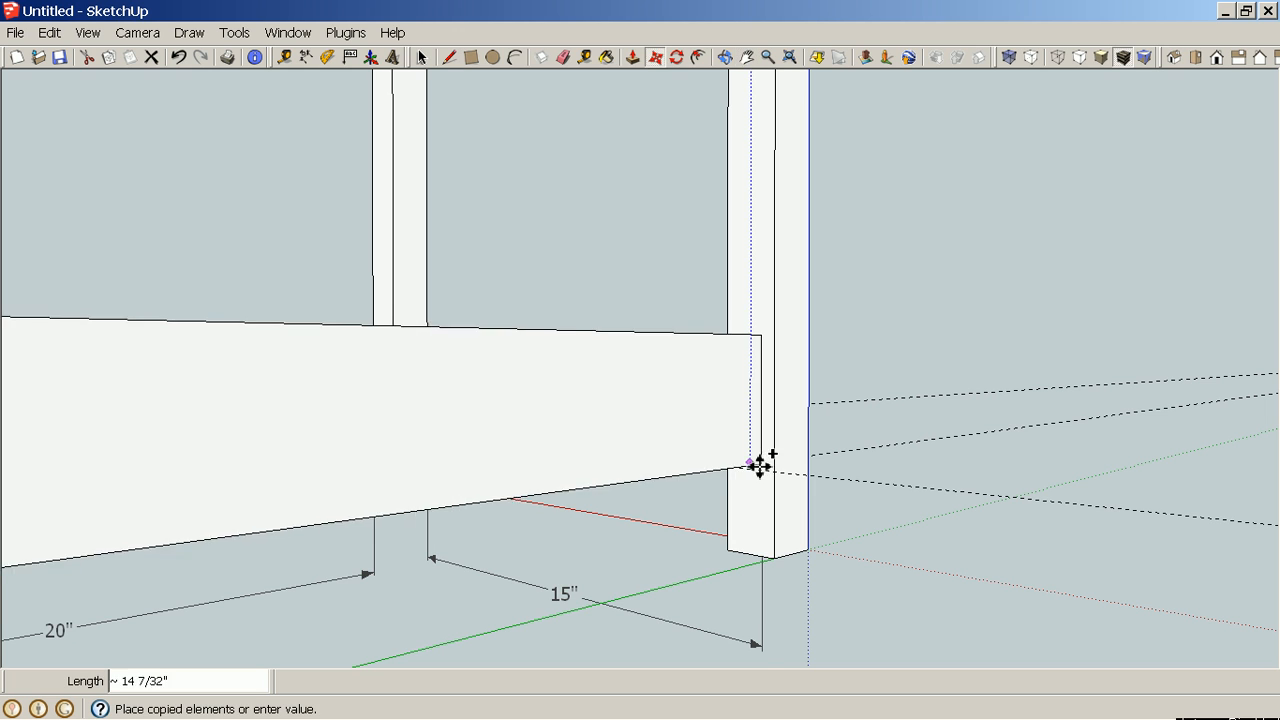
scroll(760, 465, "up", 5)
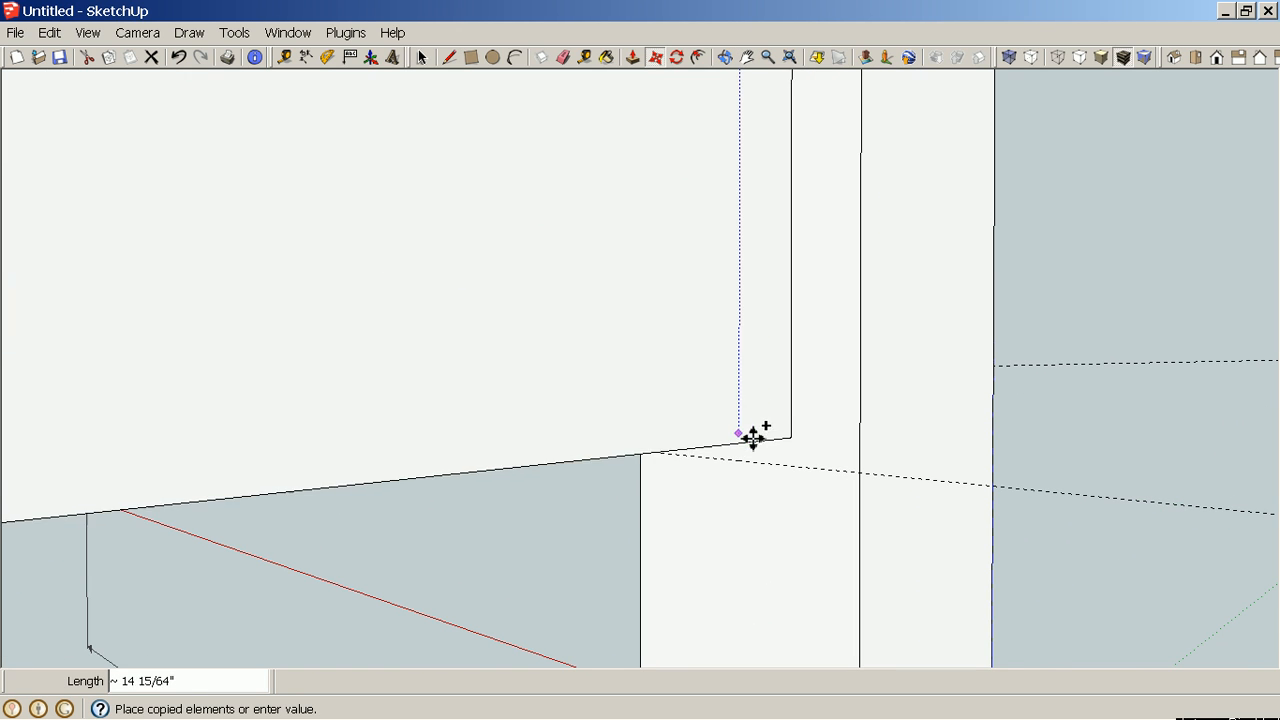
middle_click_drag(753, 437, 774, 331)
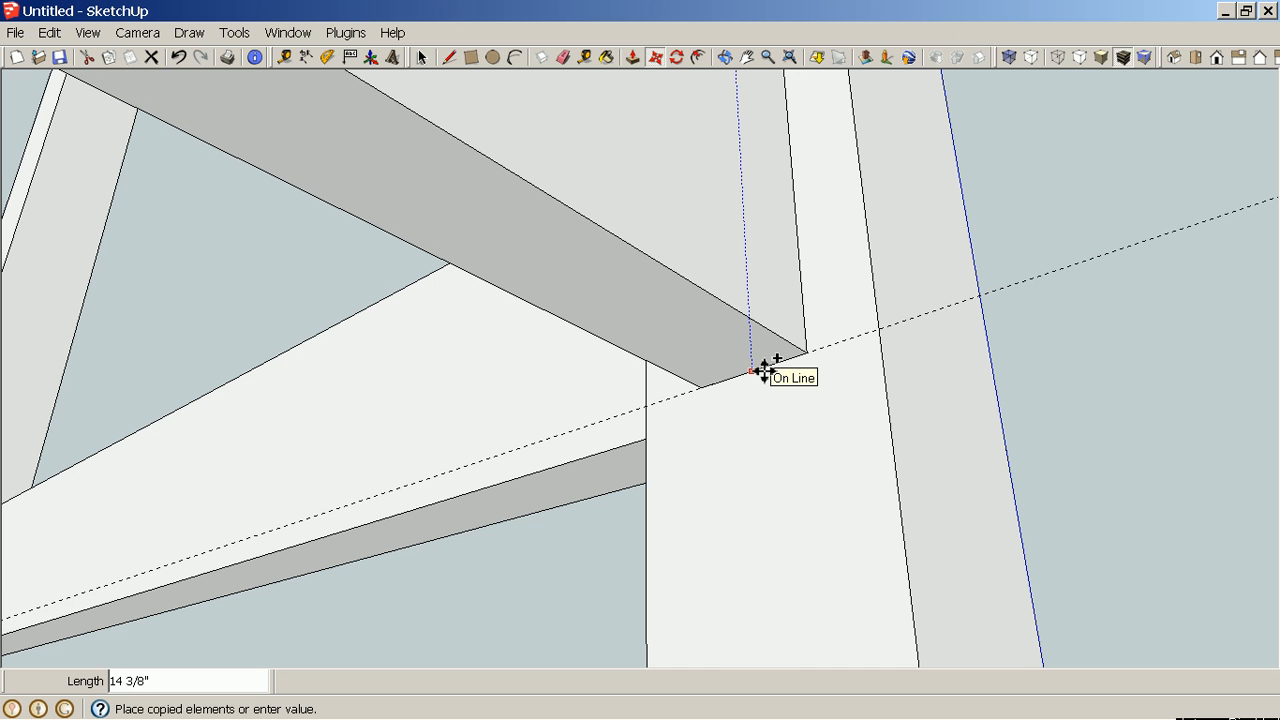
left_click(764, 370)
scroll(762, 368, "down", 5)
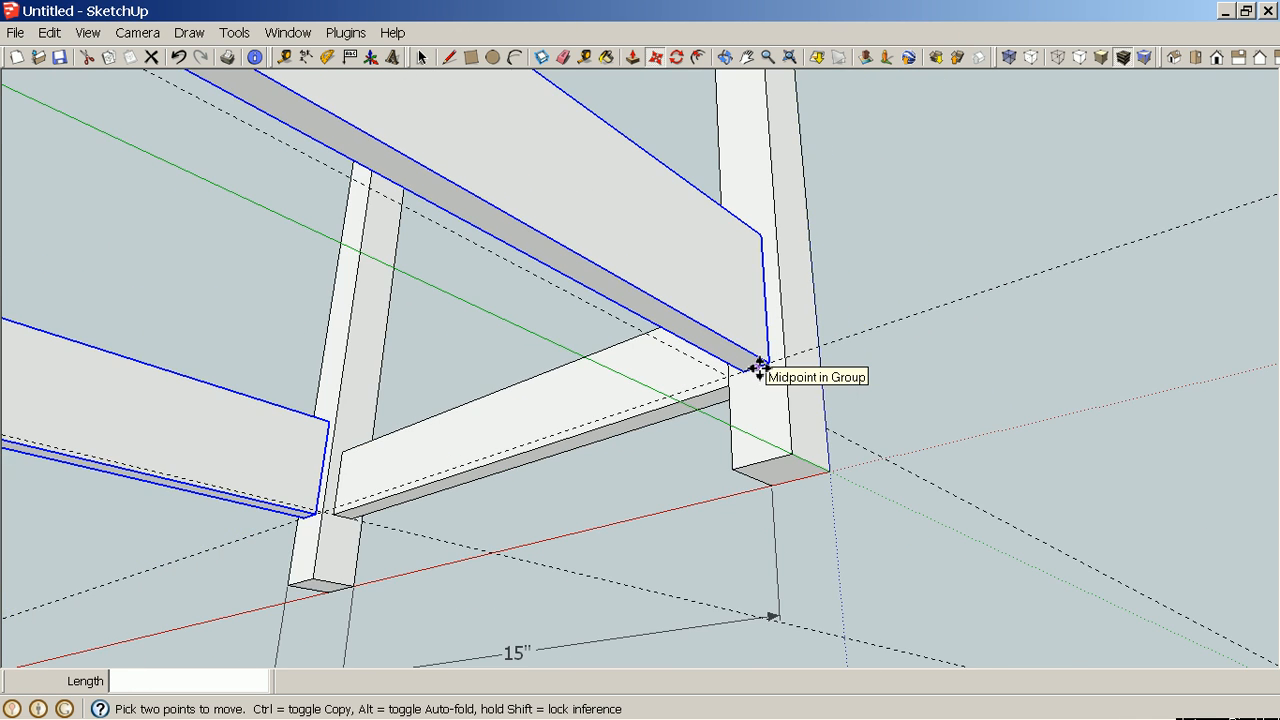
middle_click_drag(762, 368, 867, 527)
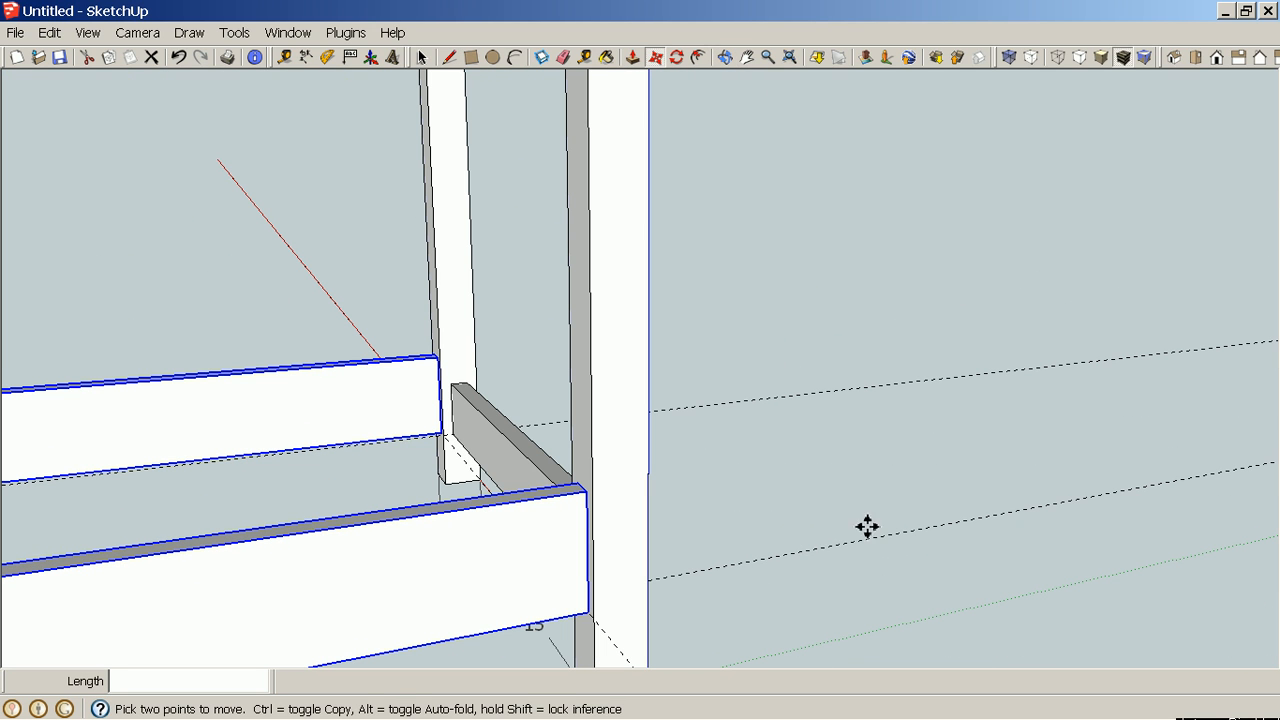
key("ctrl")
key("space")
left_click(897, 467)
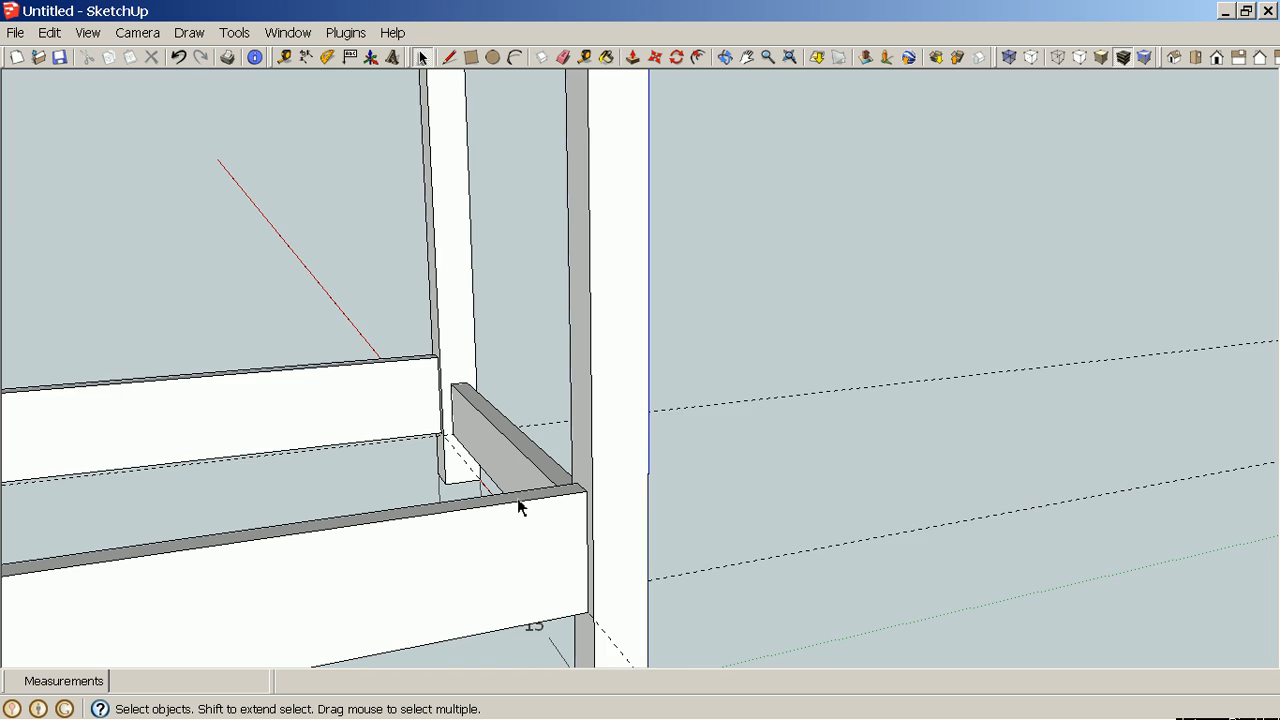
Open the near copied stretcher group, push its top face down 1" to make it 2" tall, and close the group.
double_click(517, 499)
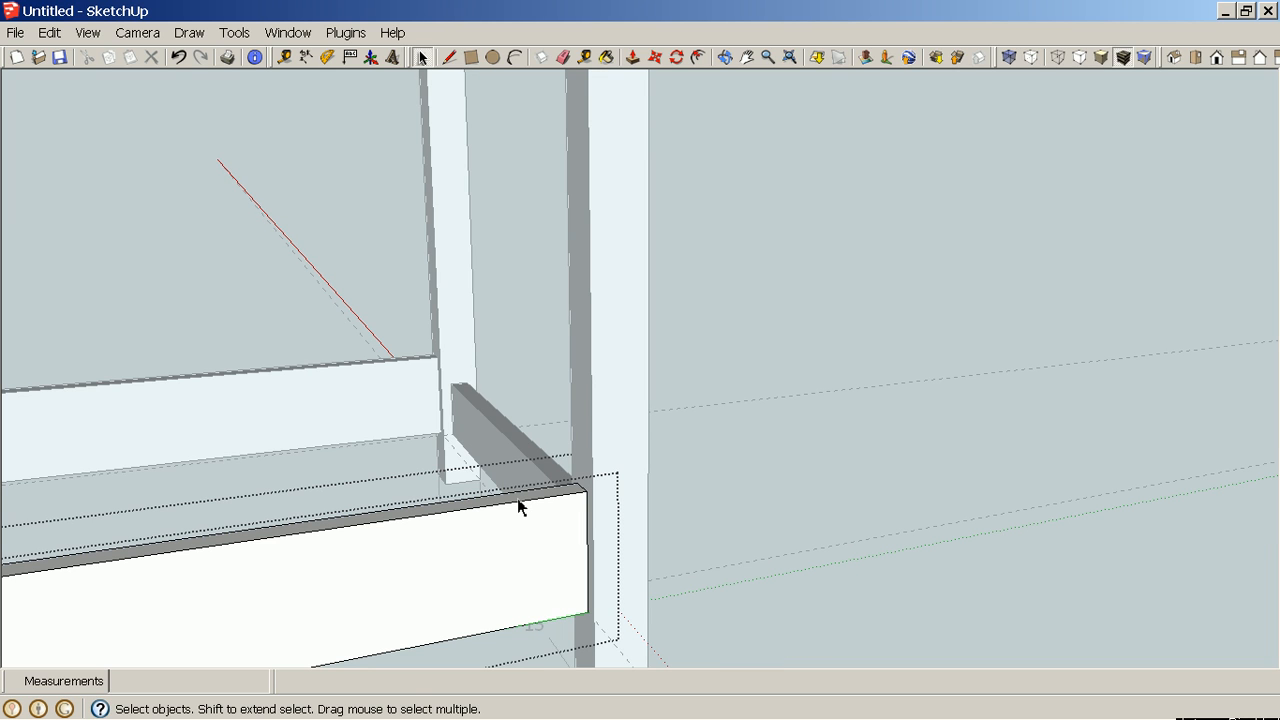
key("p")
left_click(523, 514)
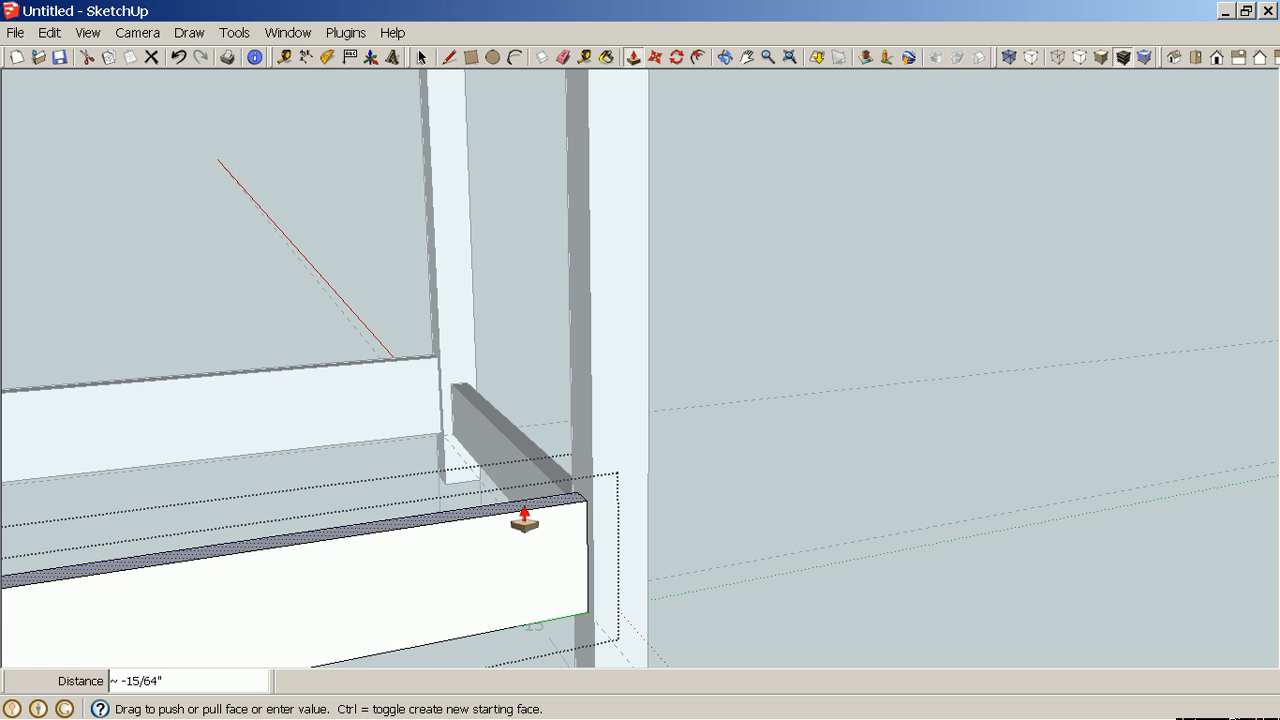
type("1")
key("Return")
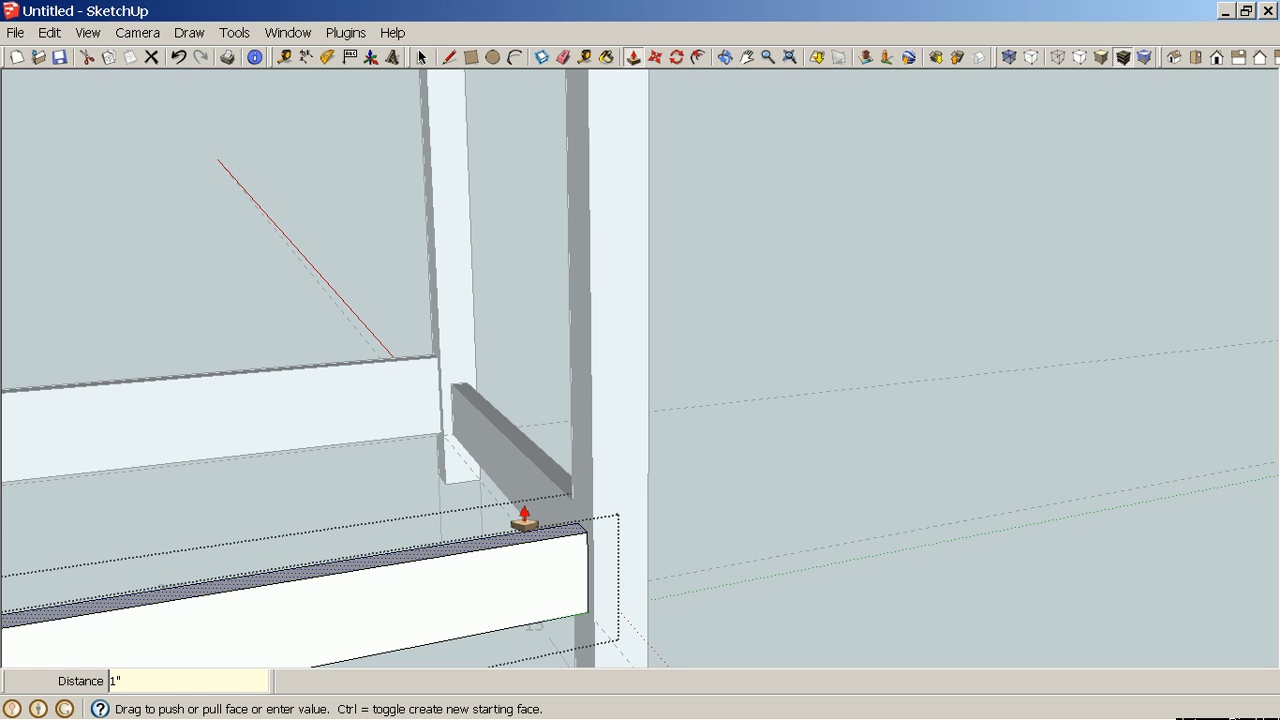
key("space")
right_click(800, 494)
left_click(829, 516)
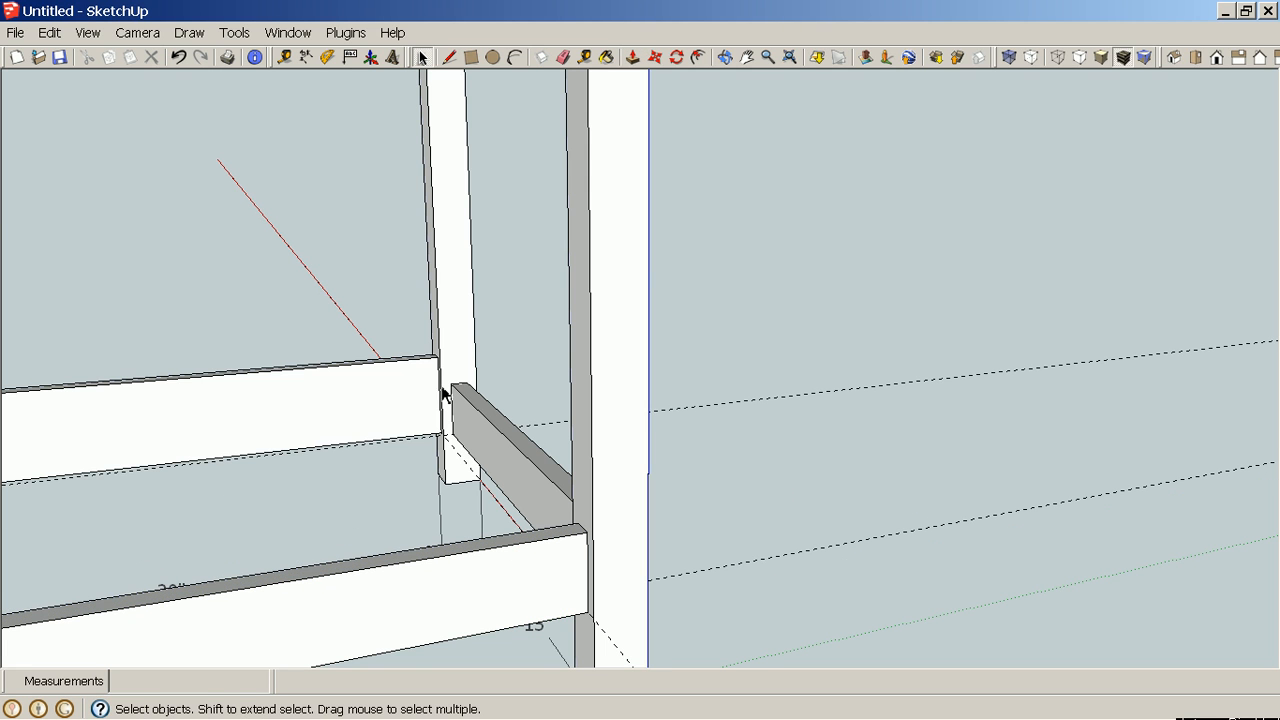
Open the other copied stretcher component, push its top face down 1", and close the component.
middle_click_drag(348, 394, 369, 409)
double_click(387, 378)
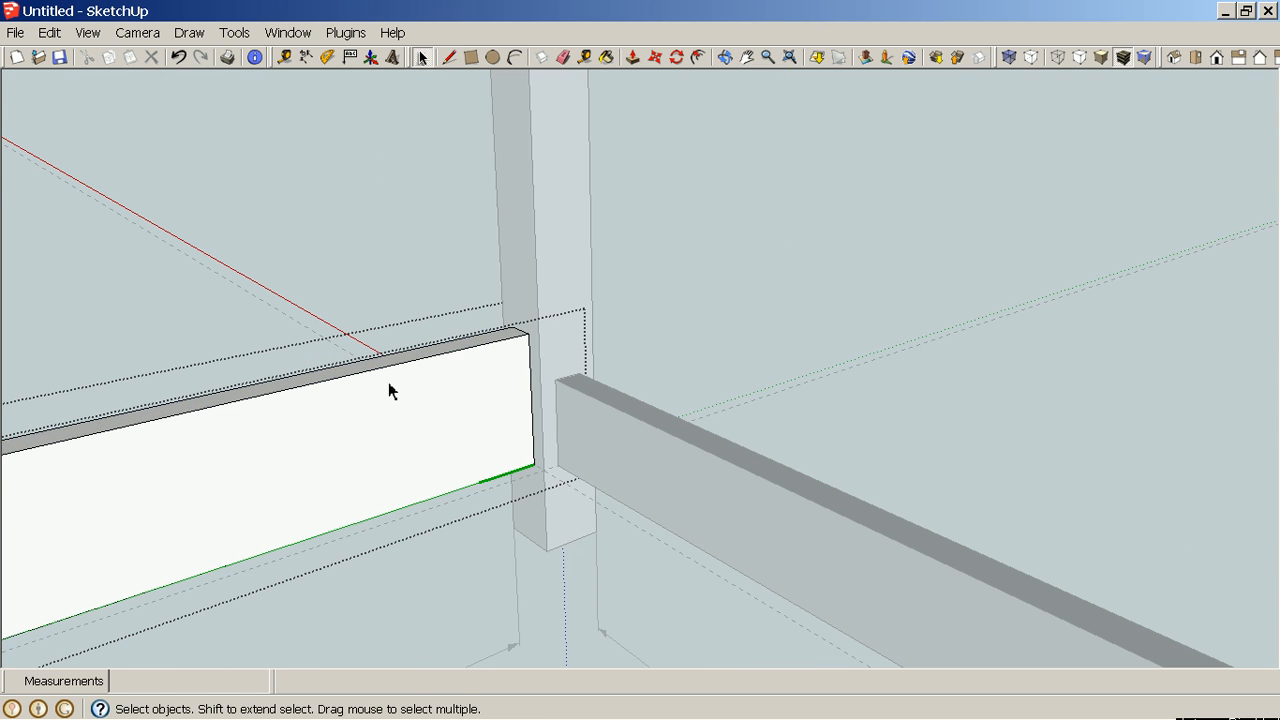
key("p")
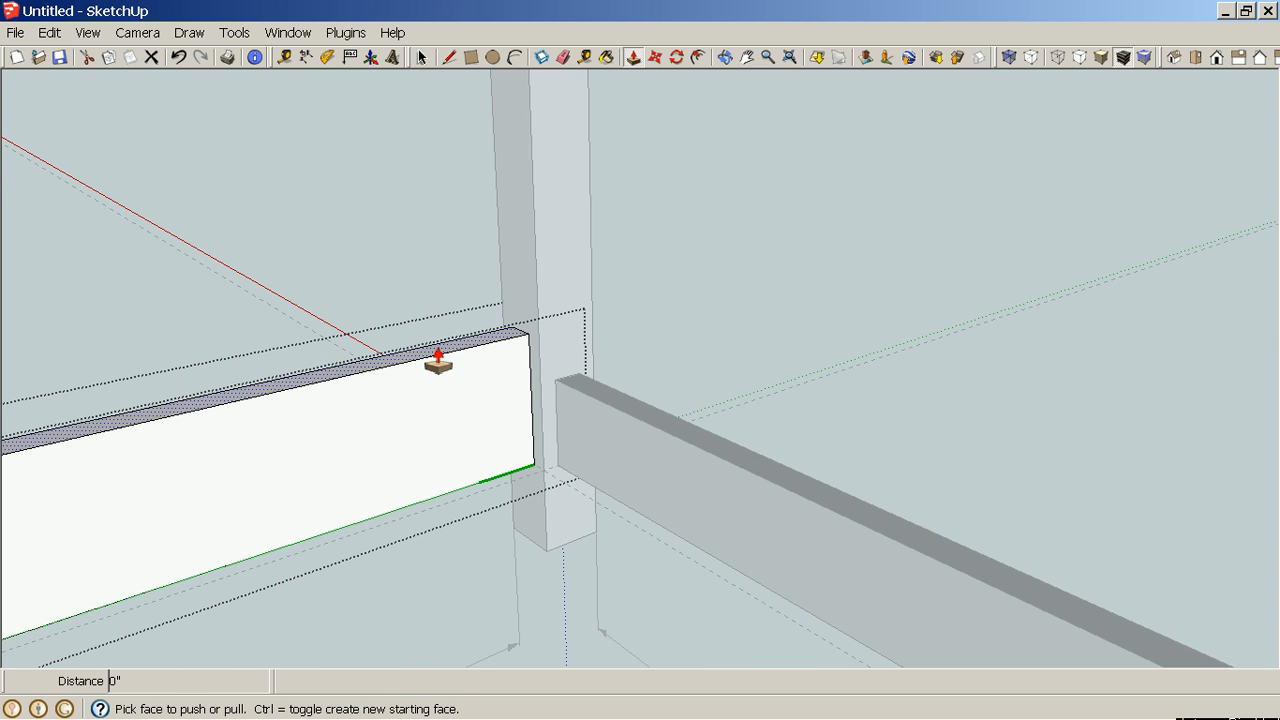
left_click(437, 364)
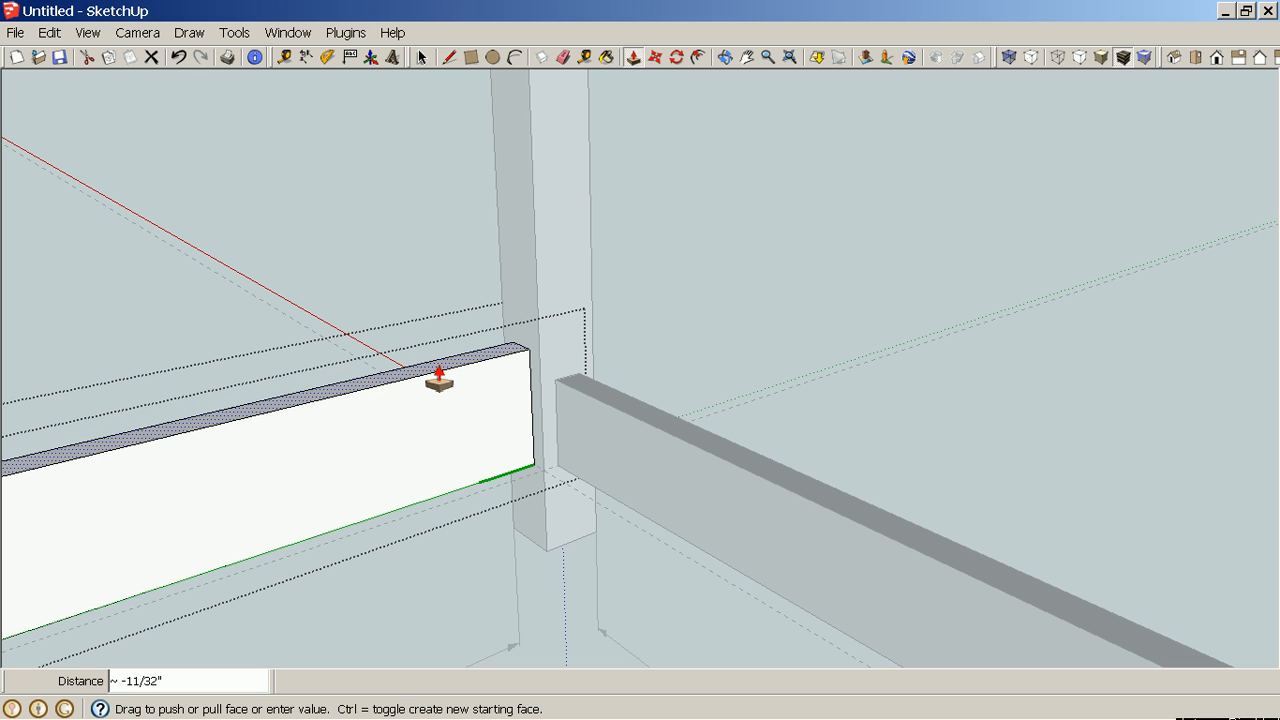
type("1")
key("Return")
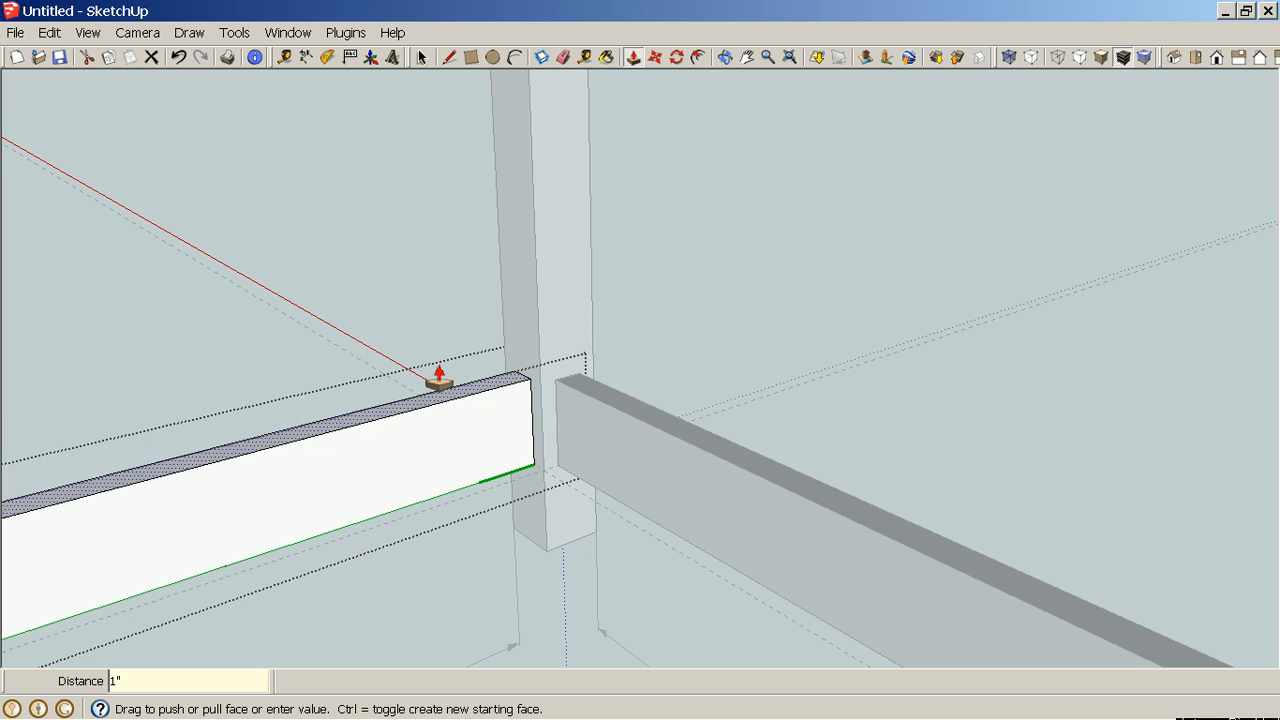
scroll(439, 378, "down", 5)
right_click(810, 306)
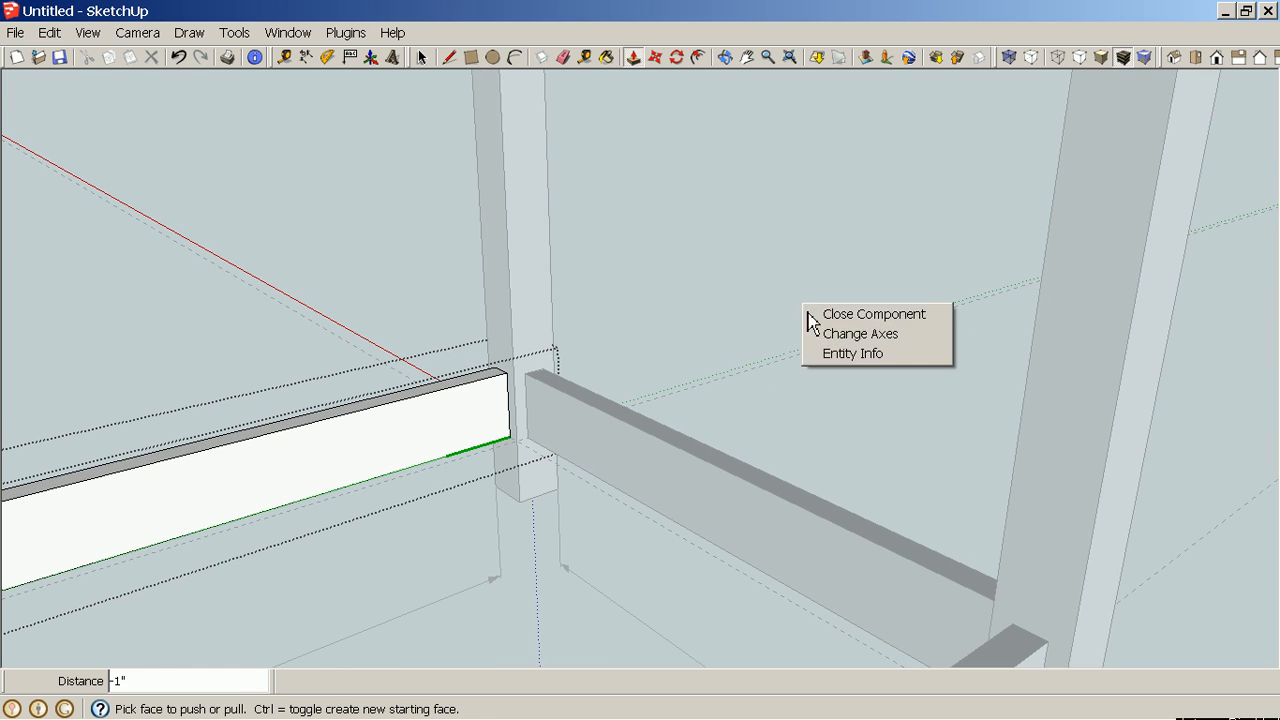
left_click(826, 316)
Undo the 1" push on the stretcher component and close the component again.
scroll(777, 394, "down", 5)
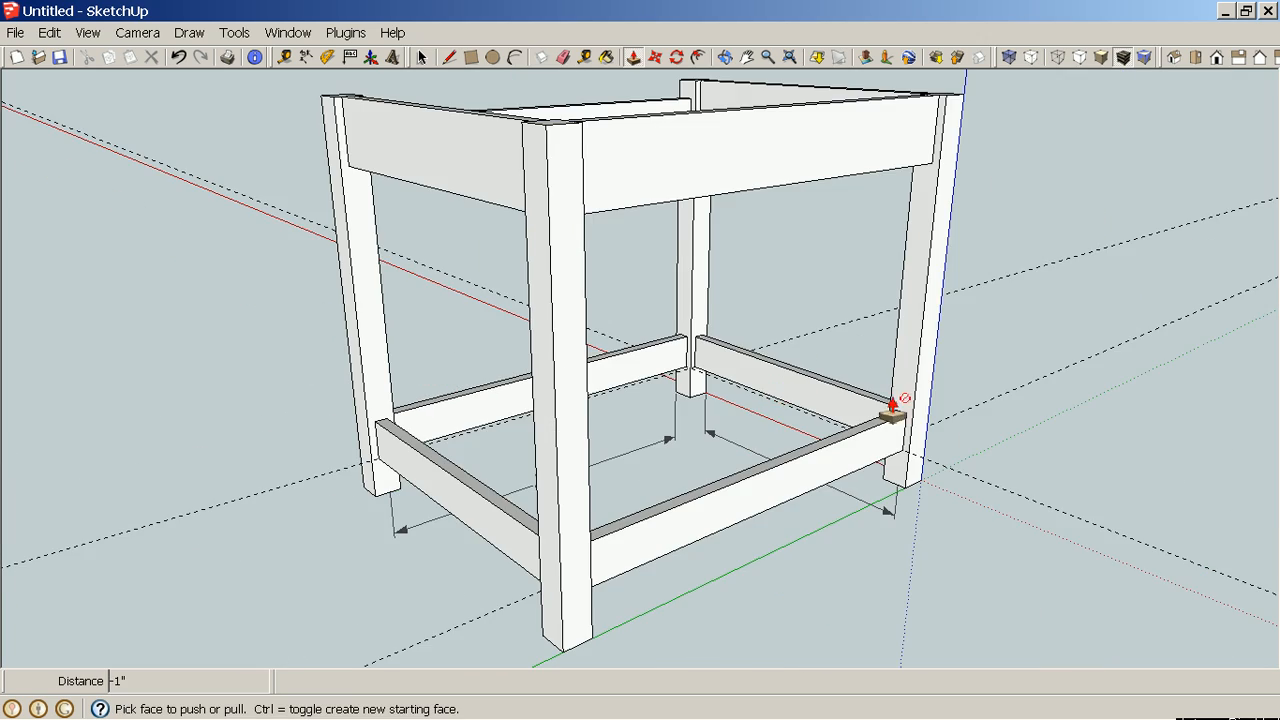
middle_click_drag(894, 406, 754, 410)
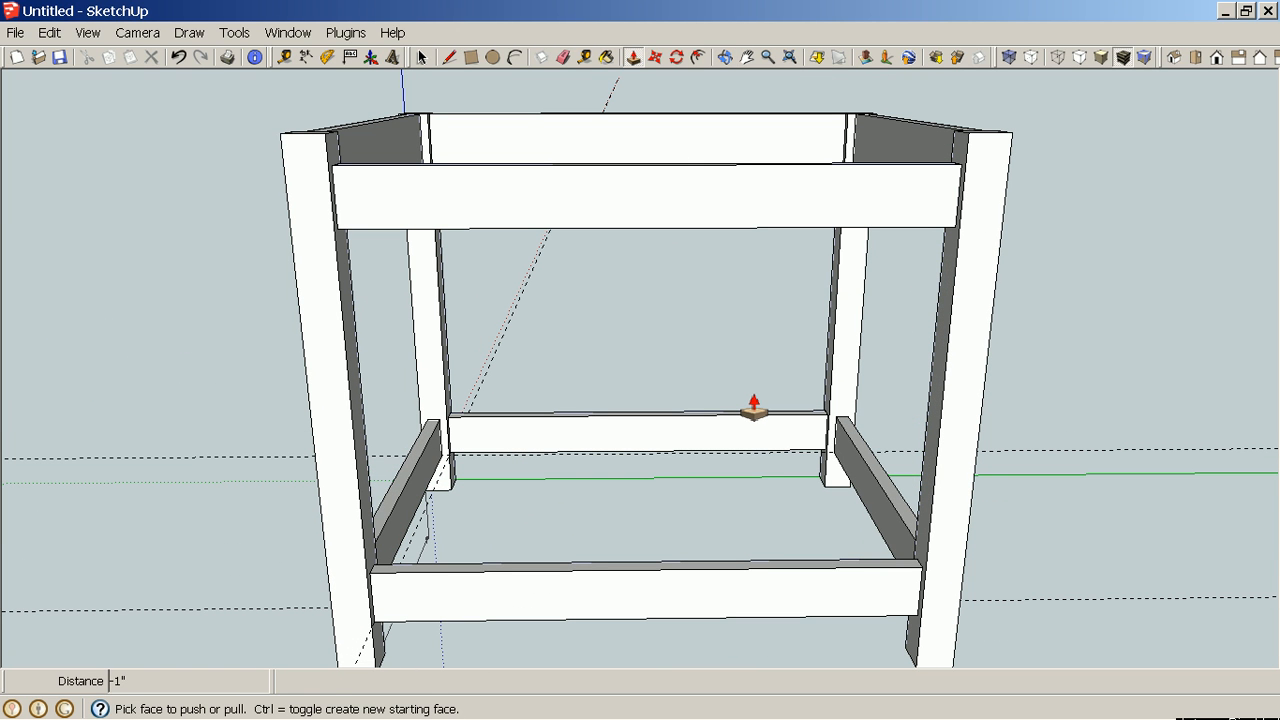
key("ctrl+z")
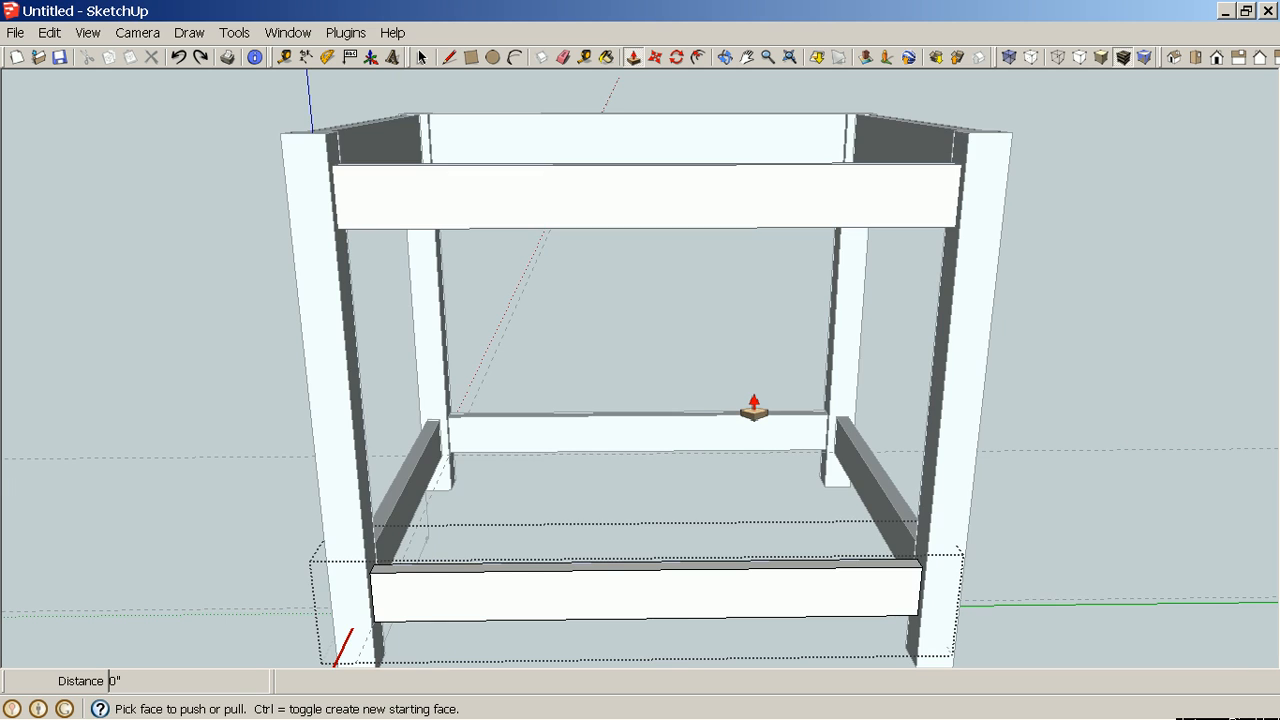
key("ctrl+z")
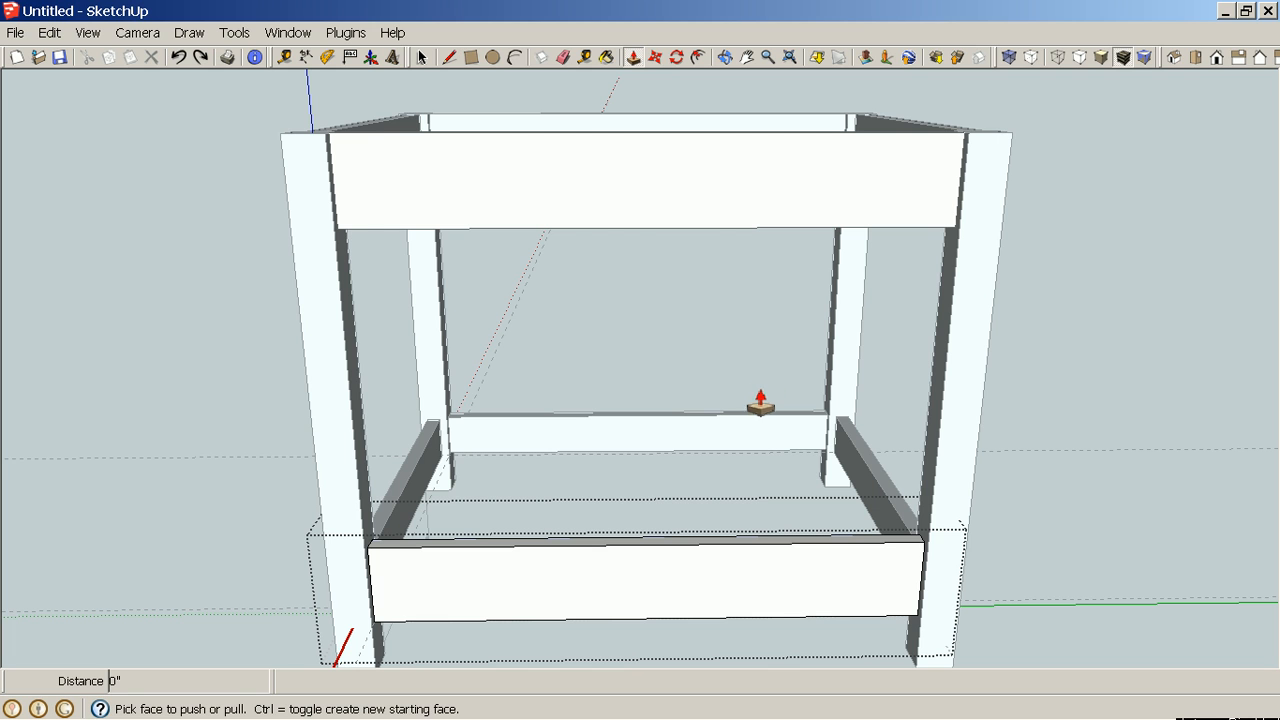
left_click(748, 594)
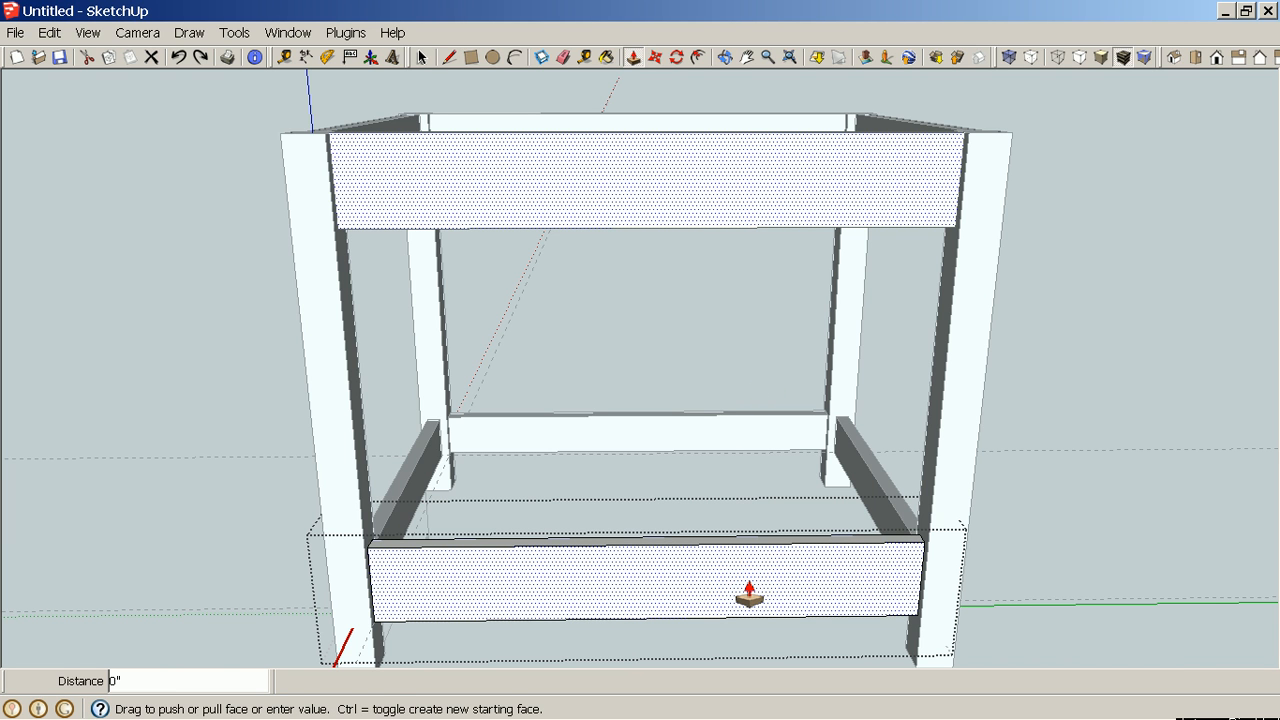
key("space")
right_click(1063, 529)
left_click(1090, 532)
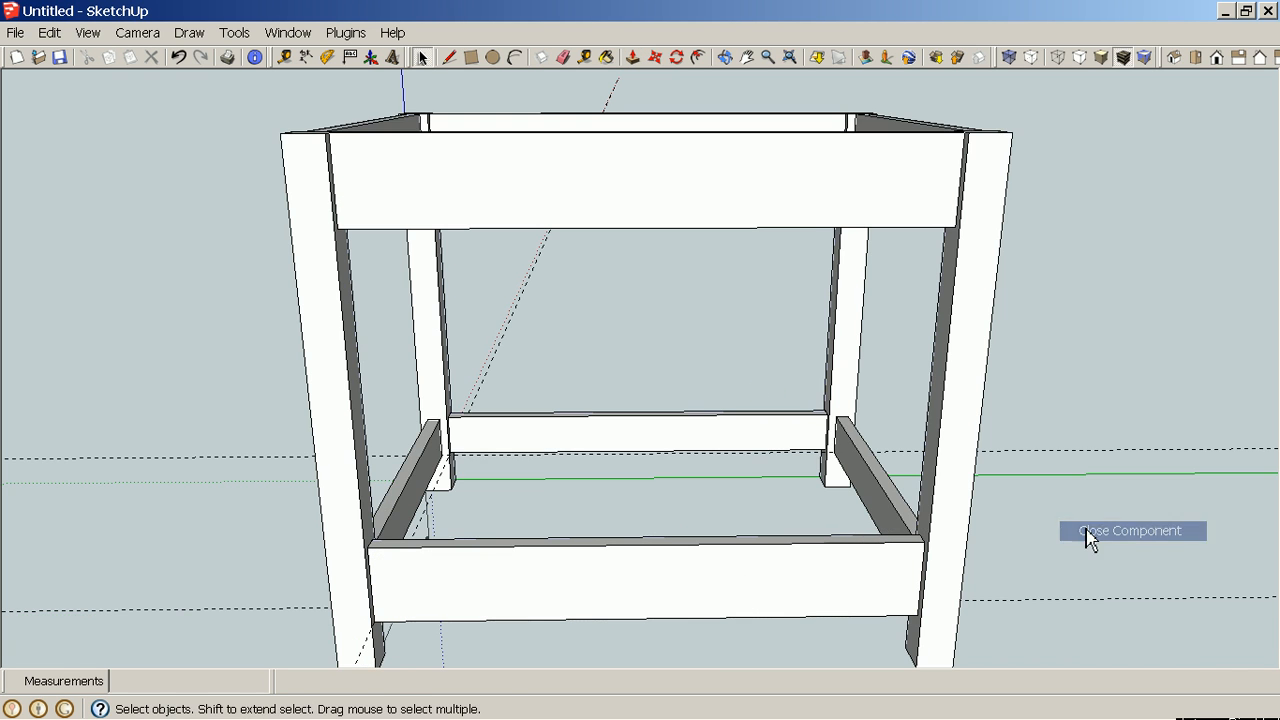
Select the near long lower stretcher component and explode it.
left_click(814, 585)
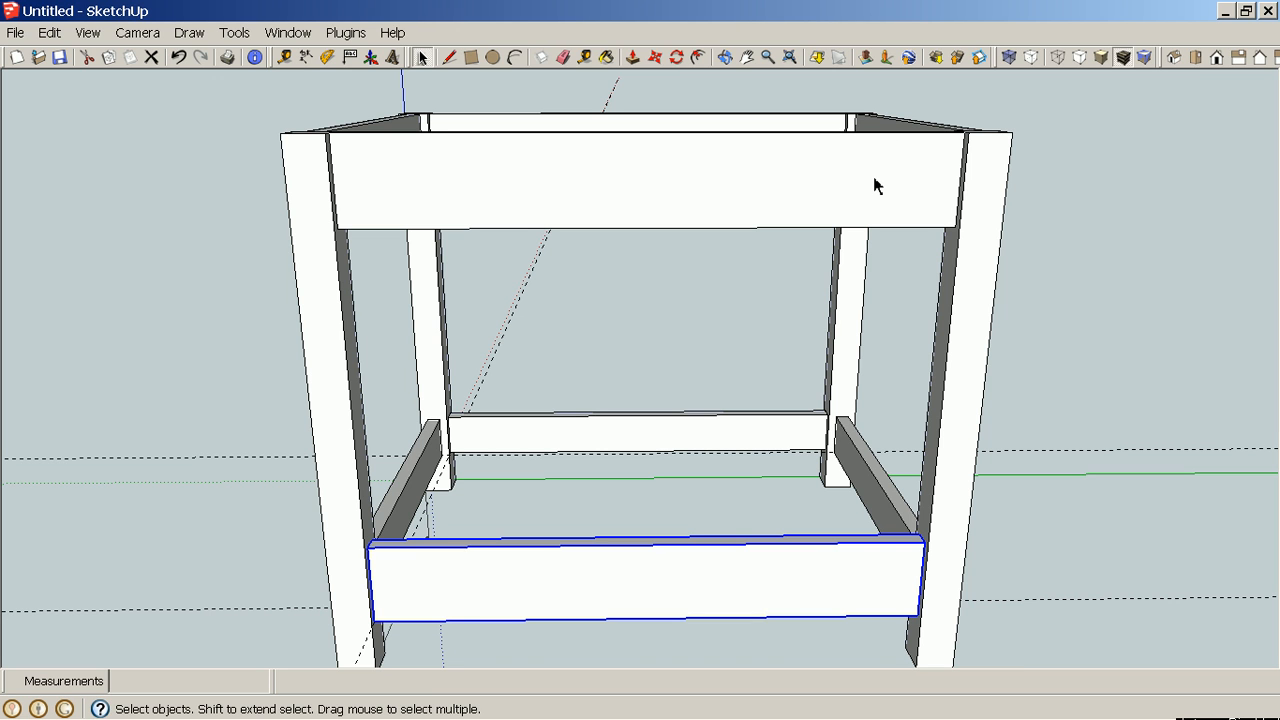
middle_click_drag(895, 283, 555, 328)
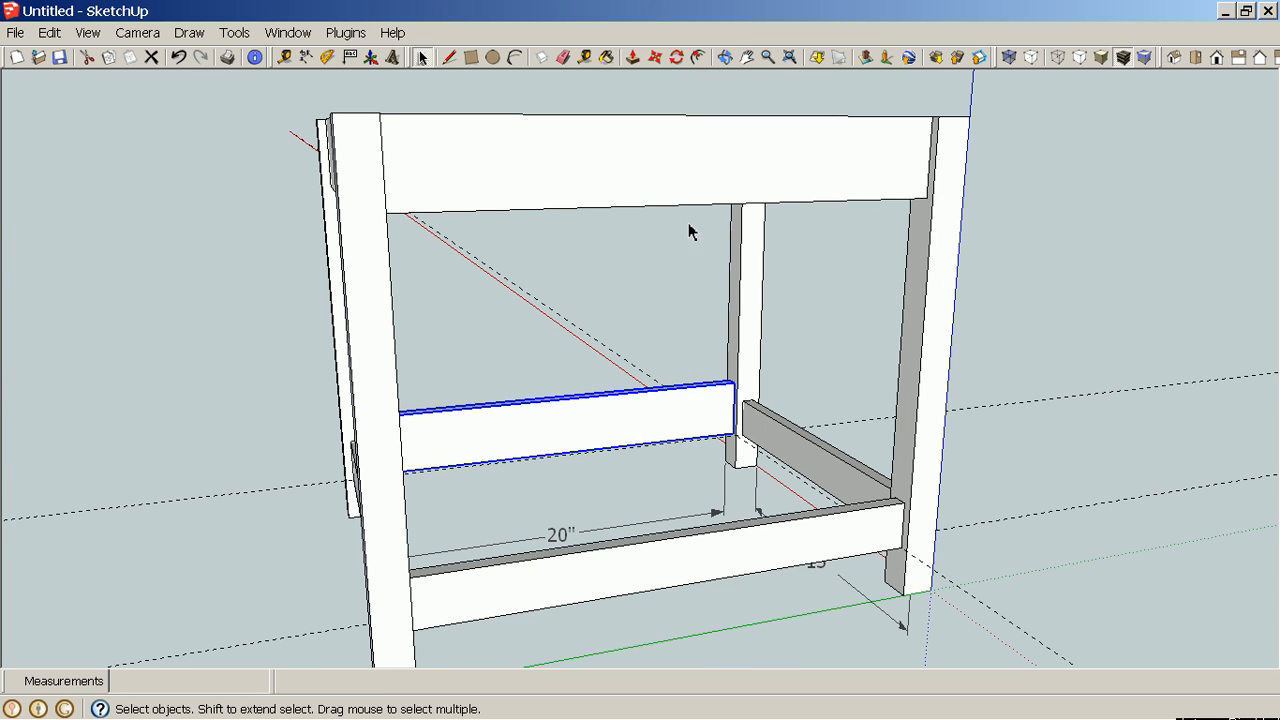
middle_click_drag(323, 506, 880, 520)
middle_click_drag(359, 515, 781, 527)
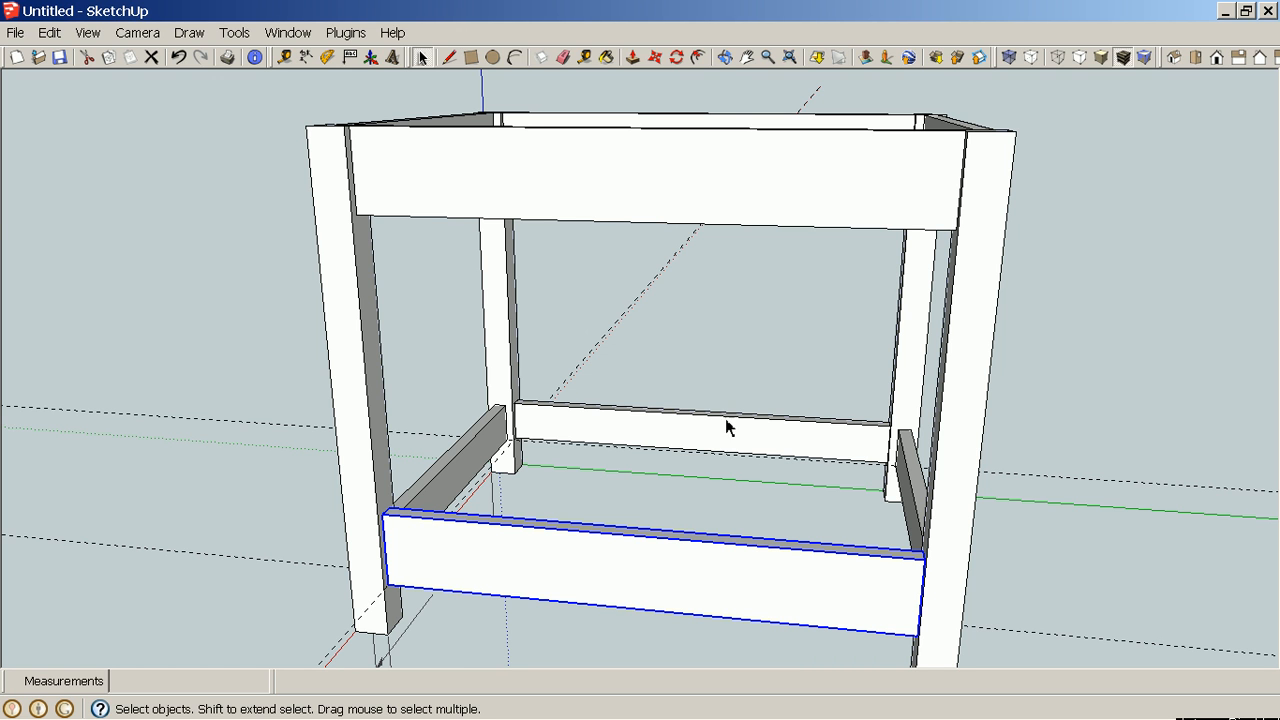
middle_click_drag(766, 311, 705, 442)
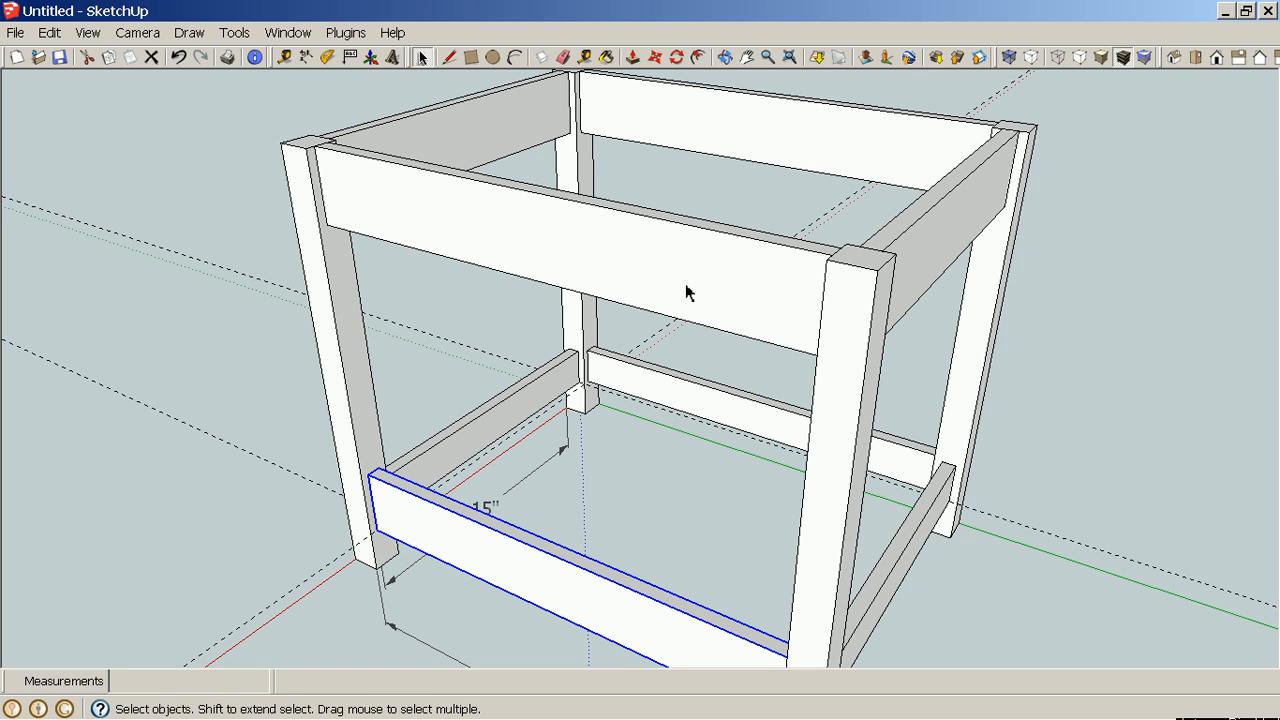
right_click(561, 583)
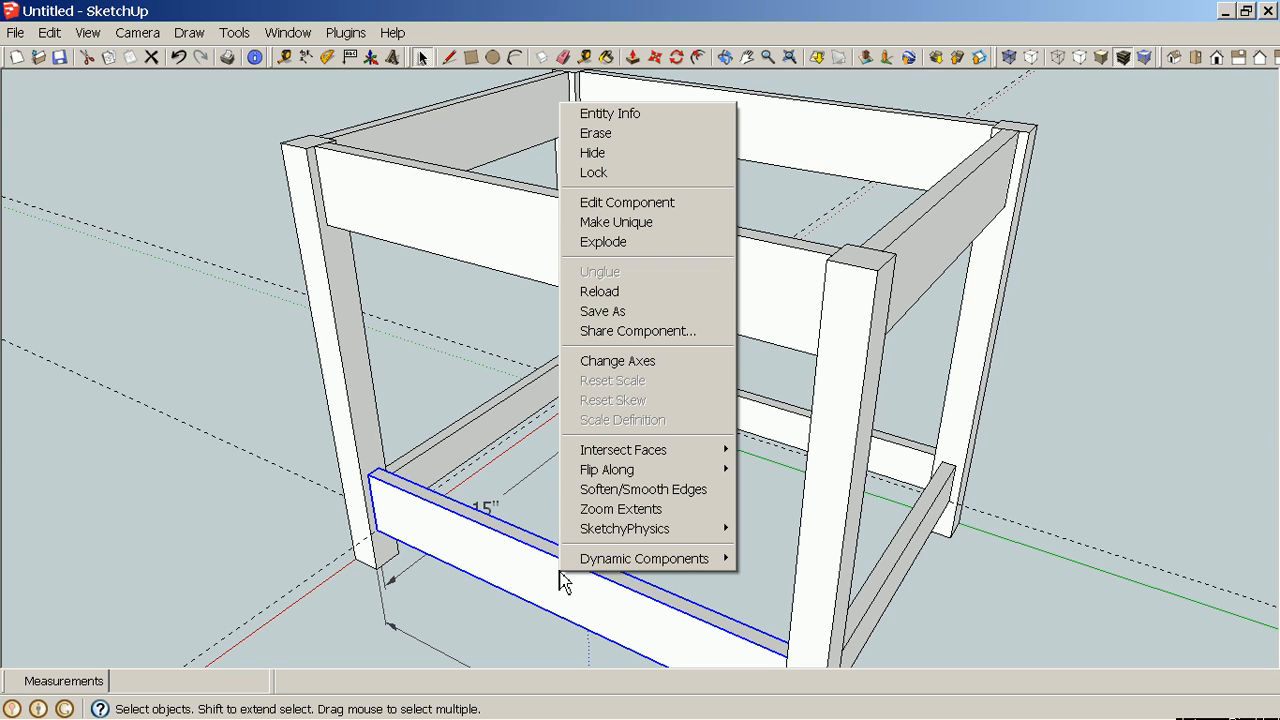
left_click(601, 244)
left_click(634, 538)
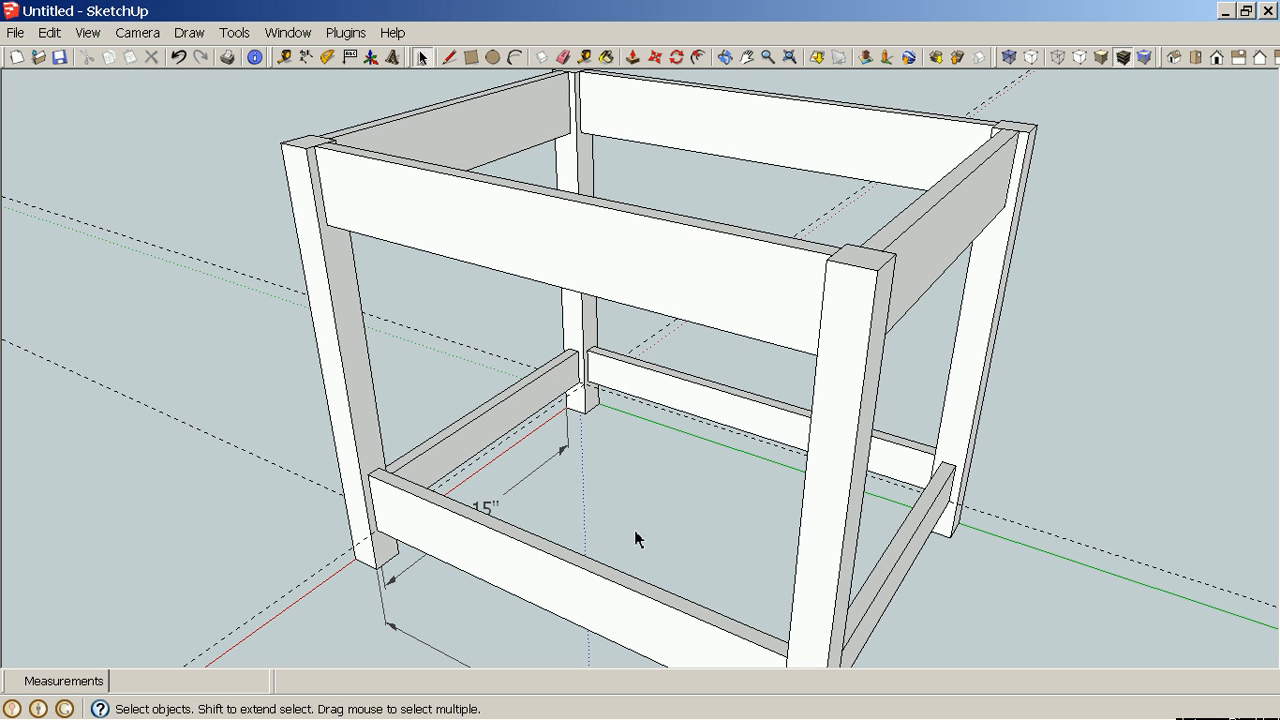
Push the exploded stretcher's top face down 1" to make it 2" tall.
scroll(624, 587, "up", 2)
scroll(658, 560, "down", 4)
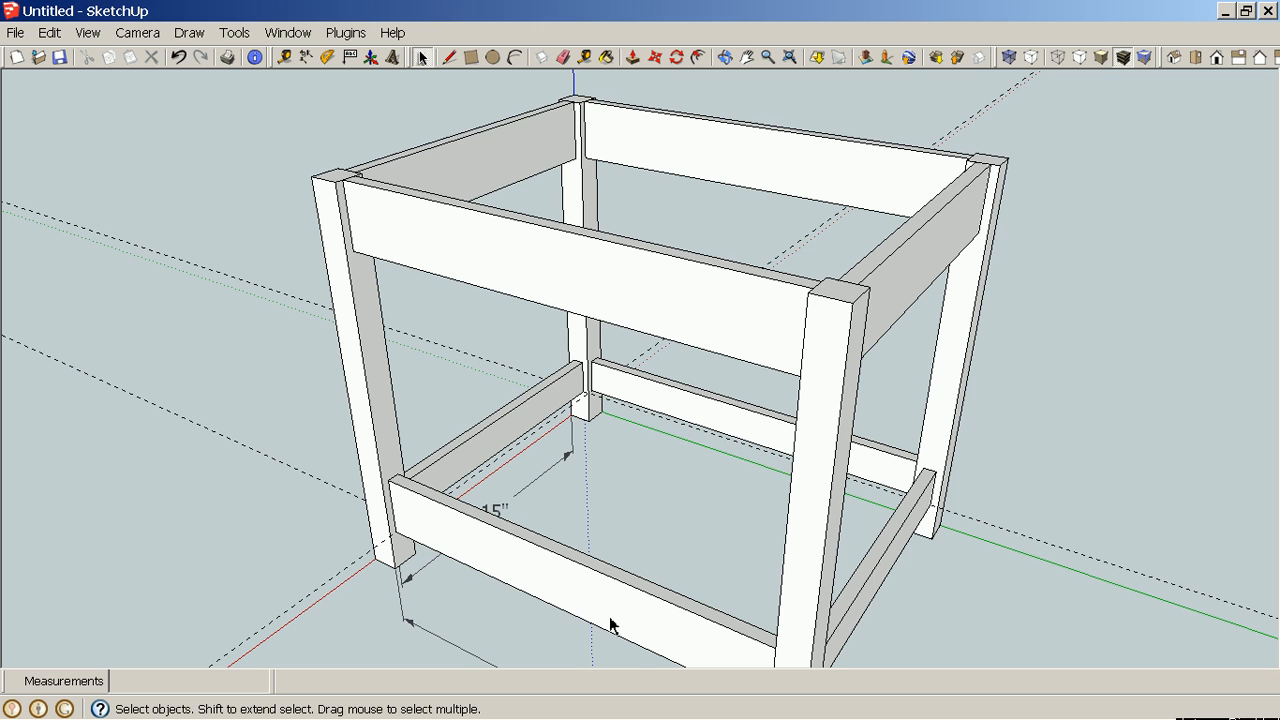
middle_click_drag(609, 616, 612, 527, "shift")
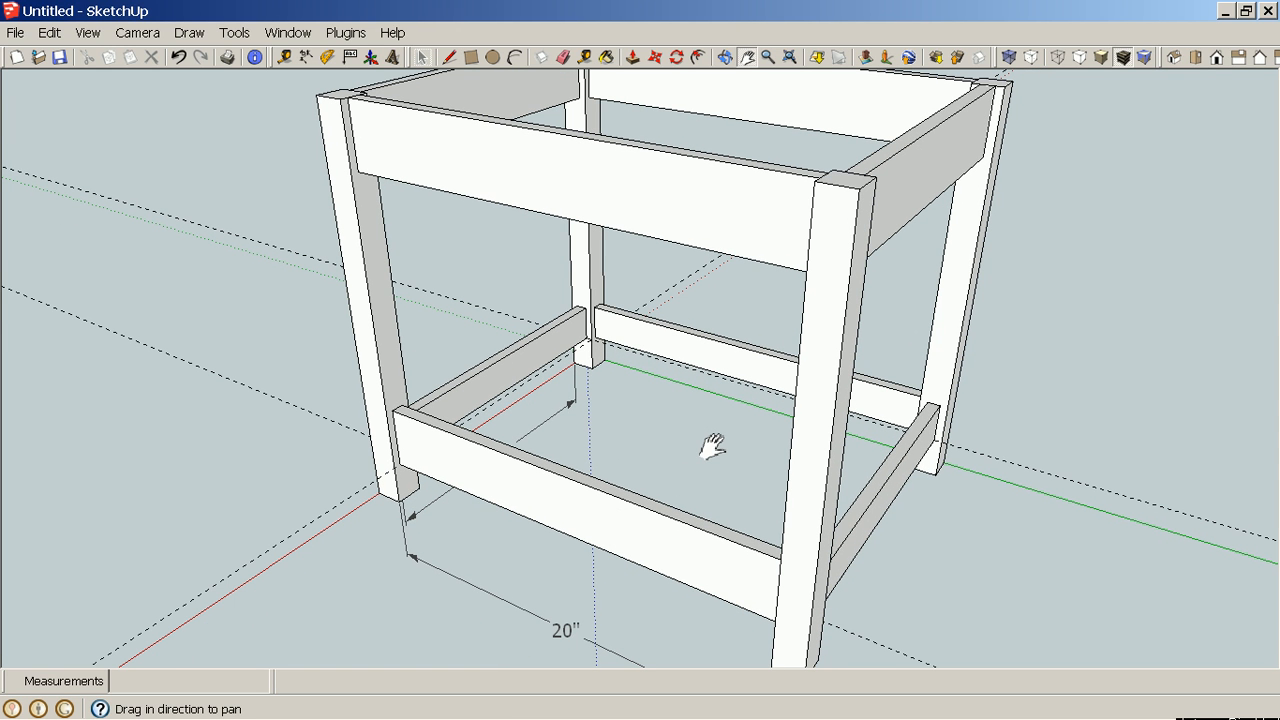
key("p")
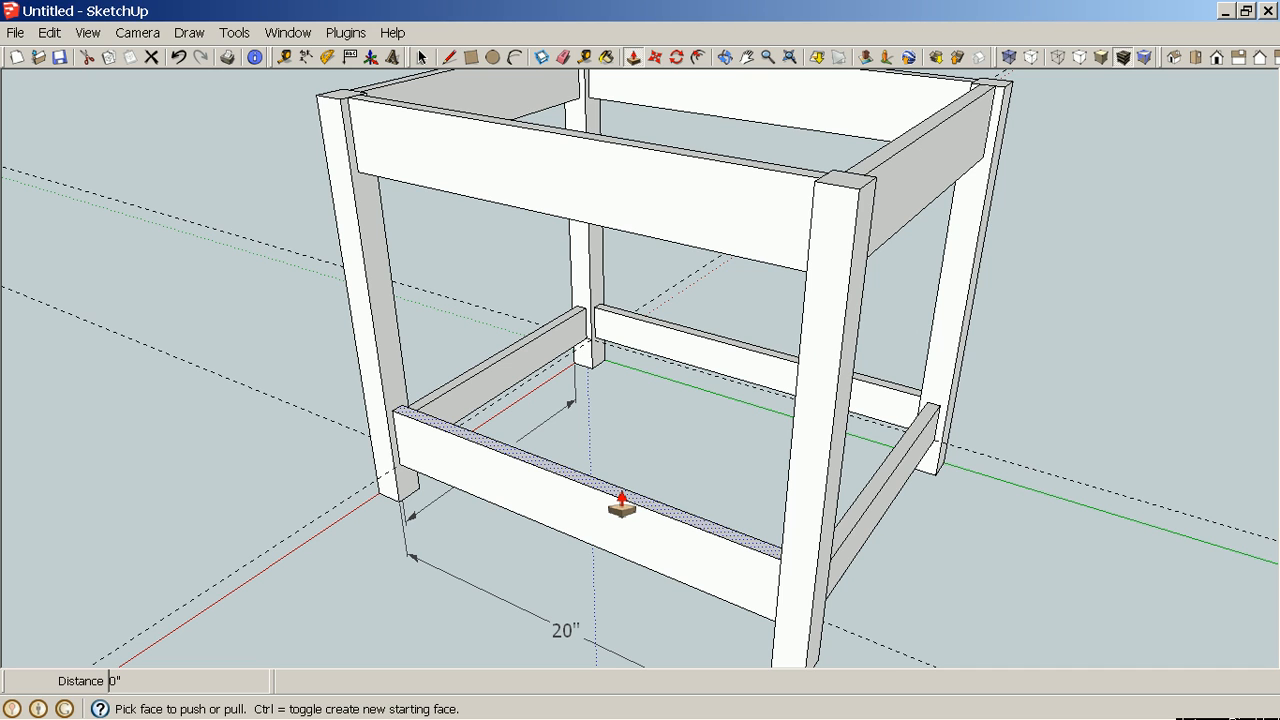
left_click(621, 505)
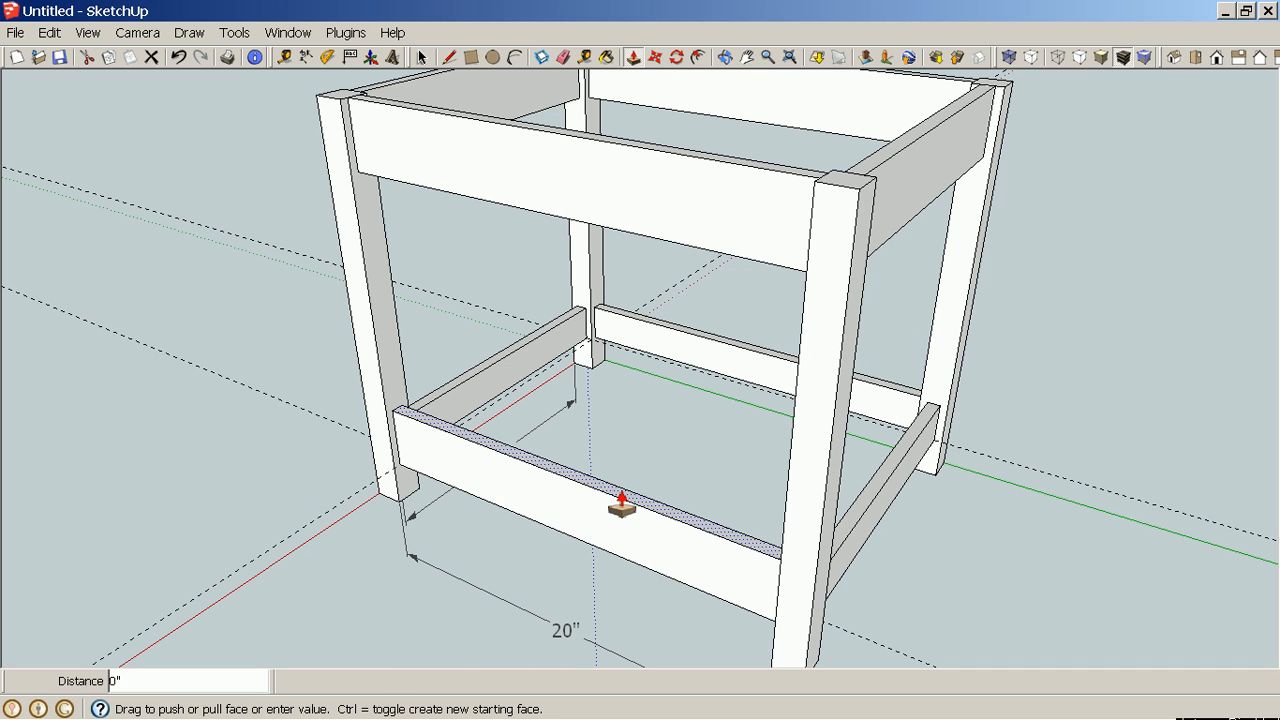
type("1")
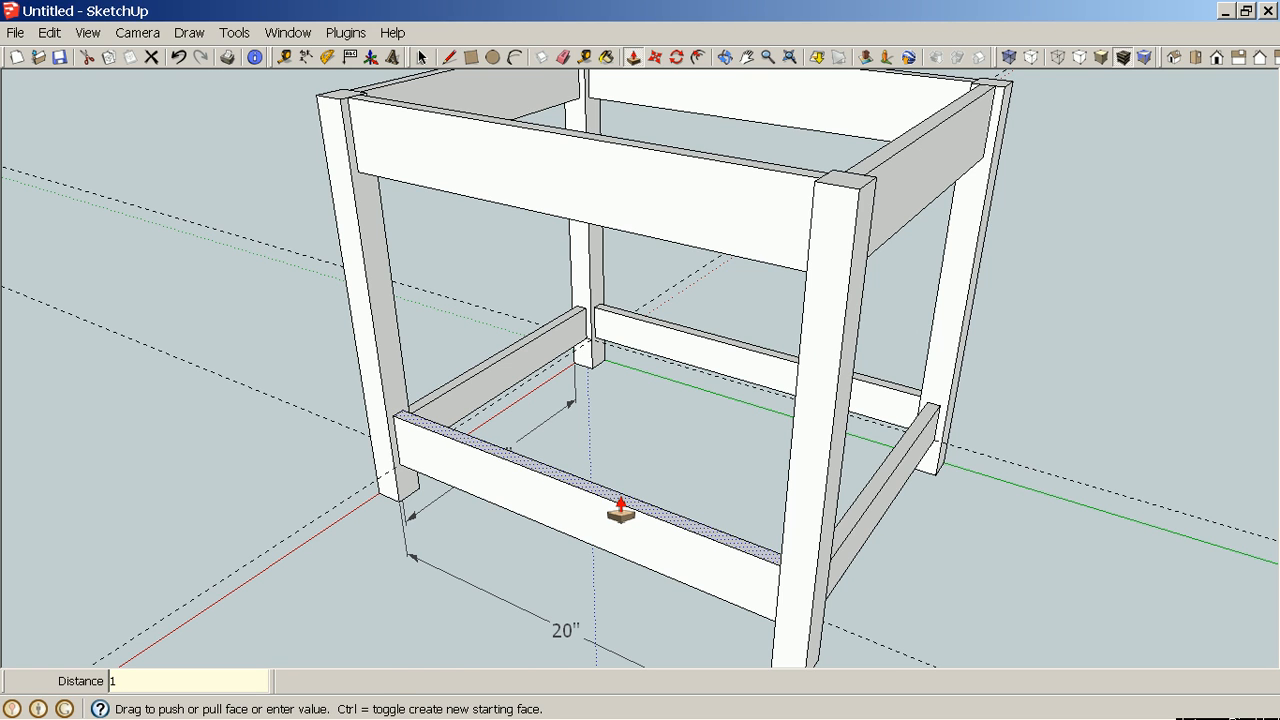
key("Return")
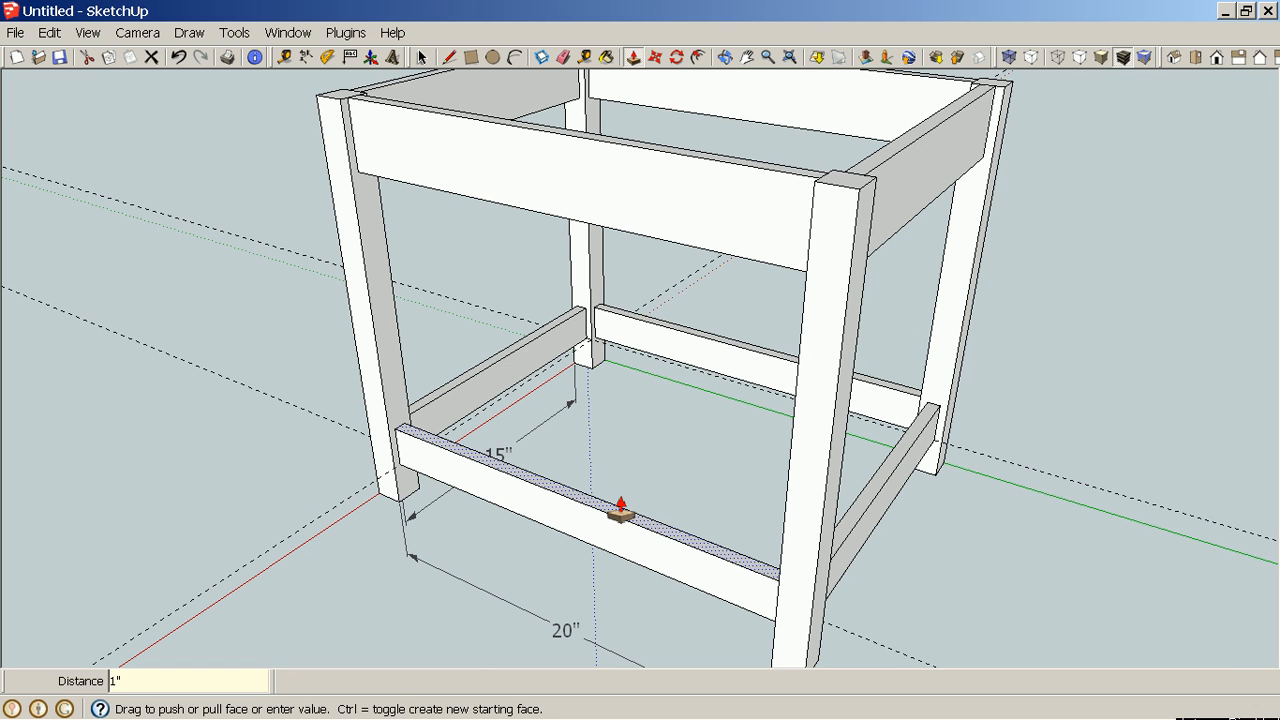
key("space")
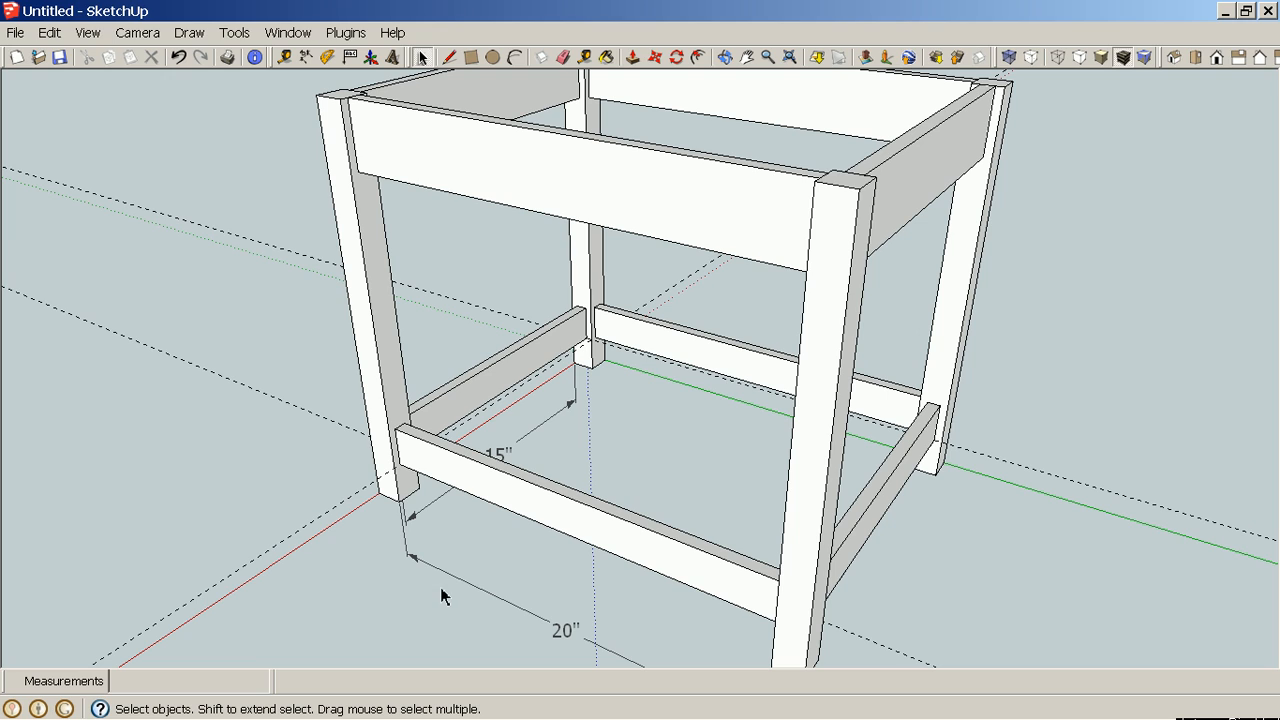
Try making the far long stretcher a component named Lower Long Rail, and undo it.
middle_click_drag(431, 591, 569, 569)
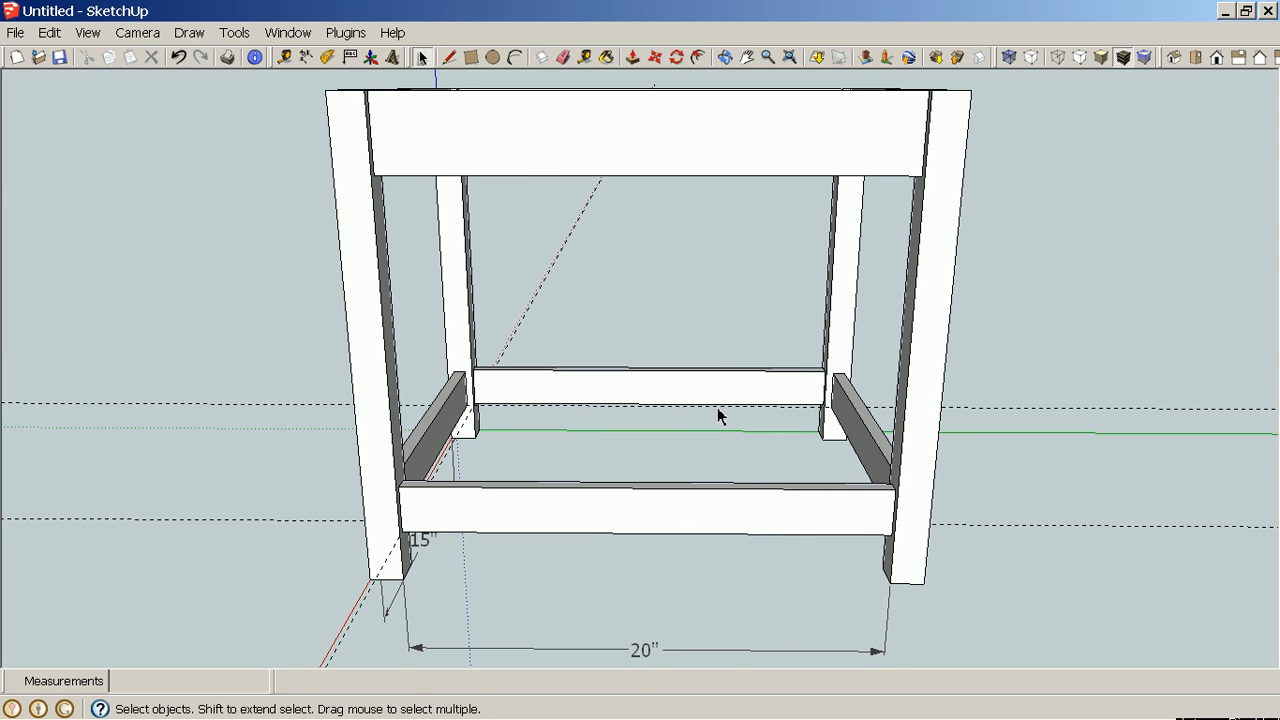
left_click_drag(731, 414, 645, 355)
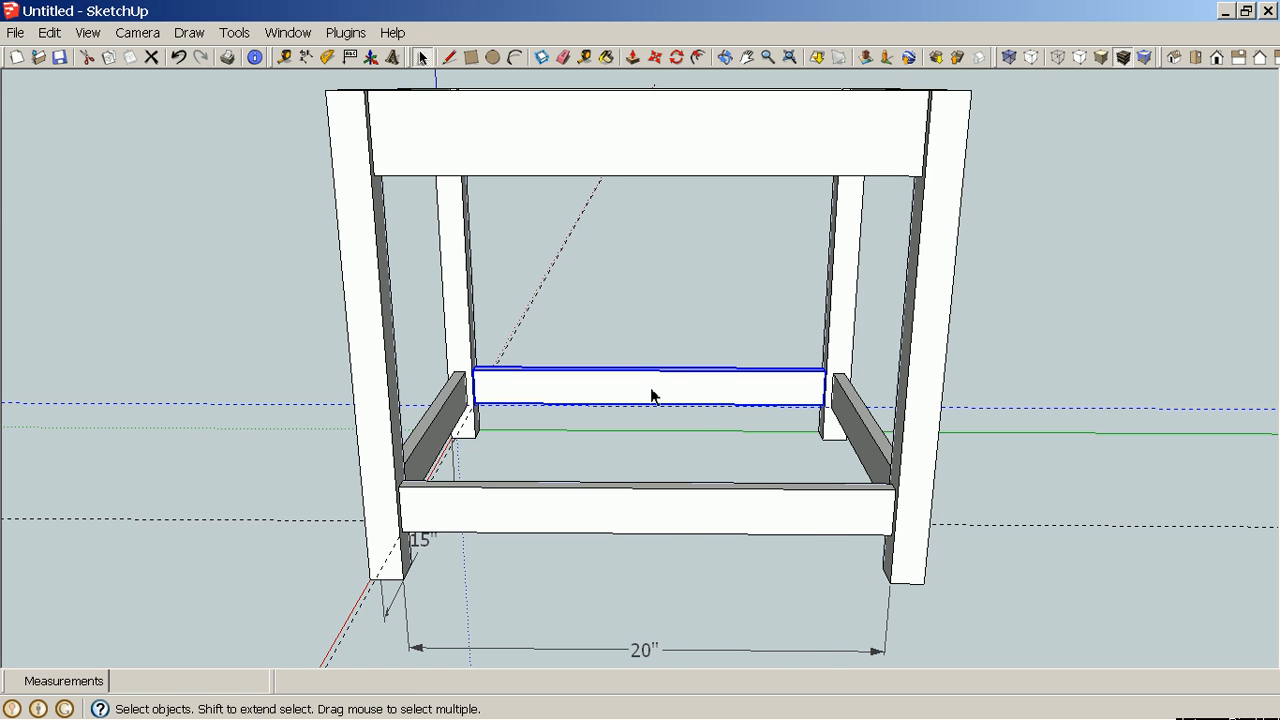
right_click(653, 390)
left_click(731, 548)
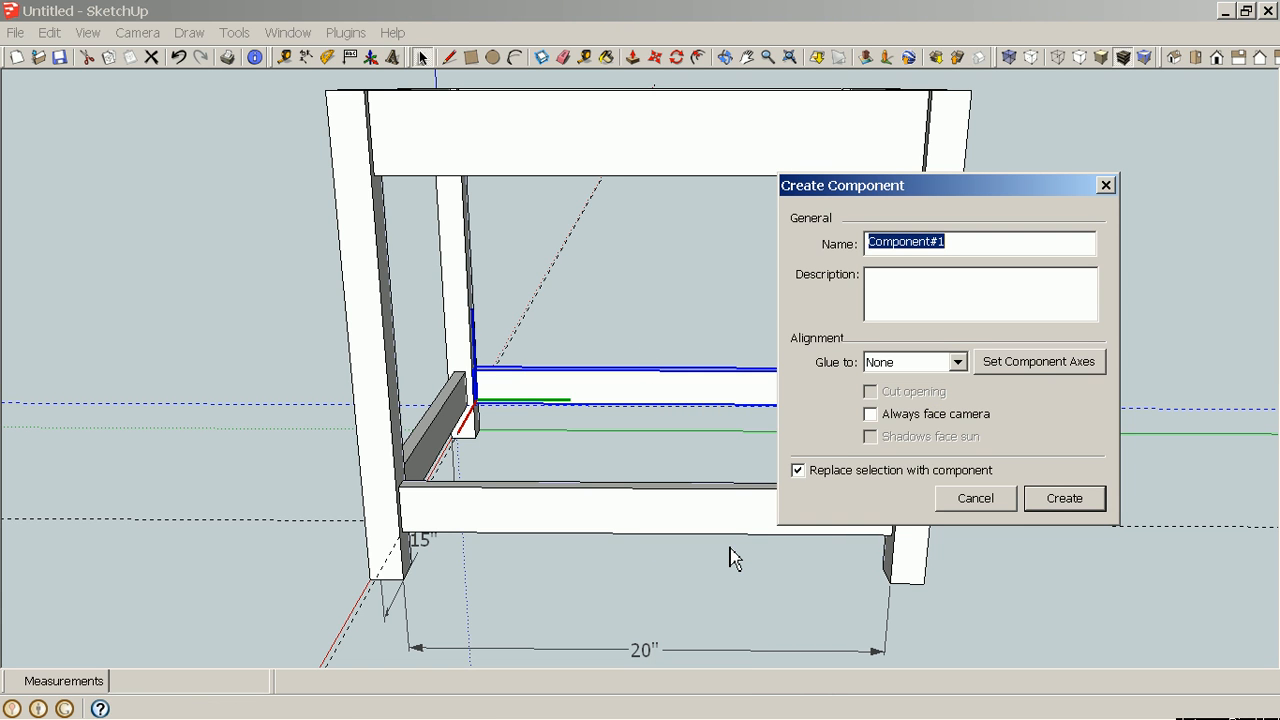
key("BackSpace")
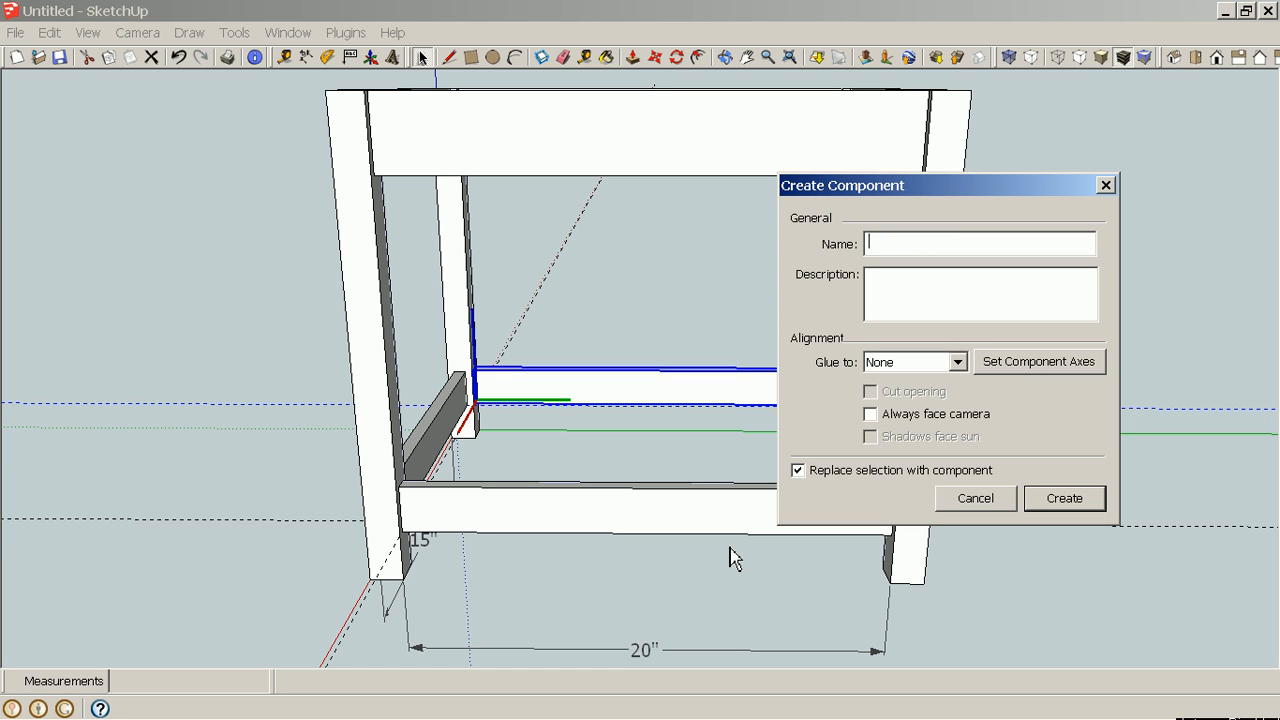
type("Lowe")
key("BackSpace")
key("BackSpace")
type("wer Lon g")
key("BackSpace")
key("BackSpace")
type("g Rail")
left_click(1068, 506)
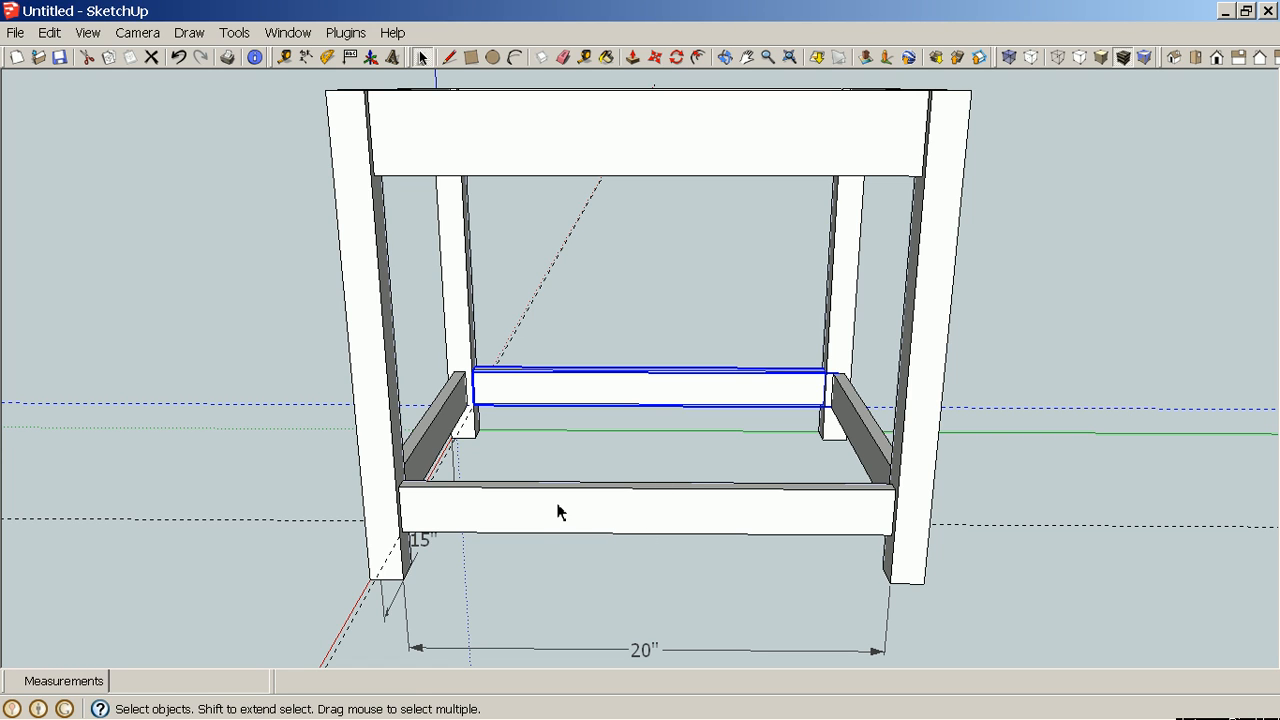
key("ctrl+z")
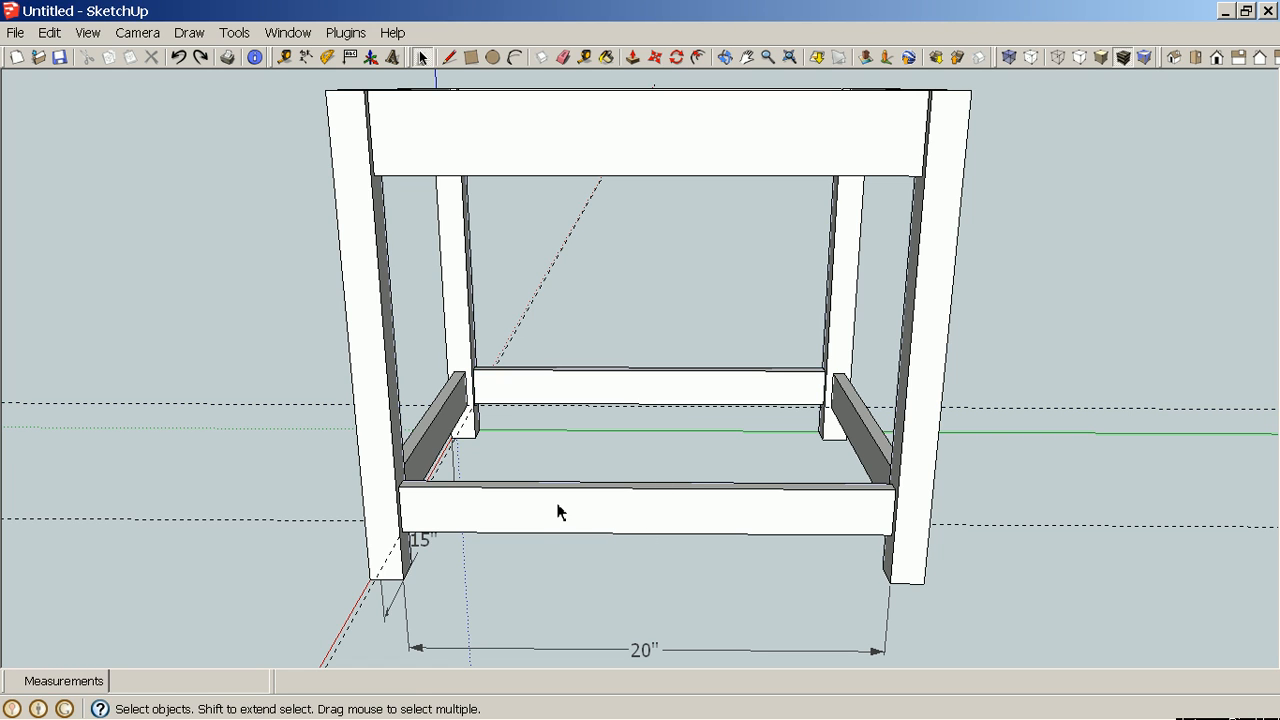
Explode the far long stretcher group and deselect it.
left_click(691, 390)
right_click(691, 390)
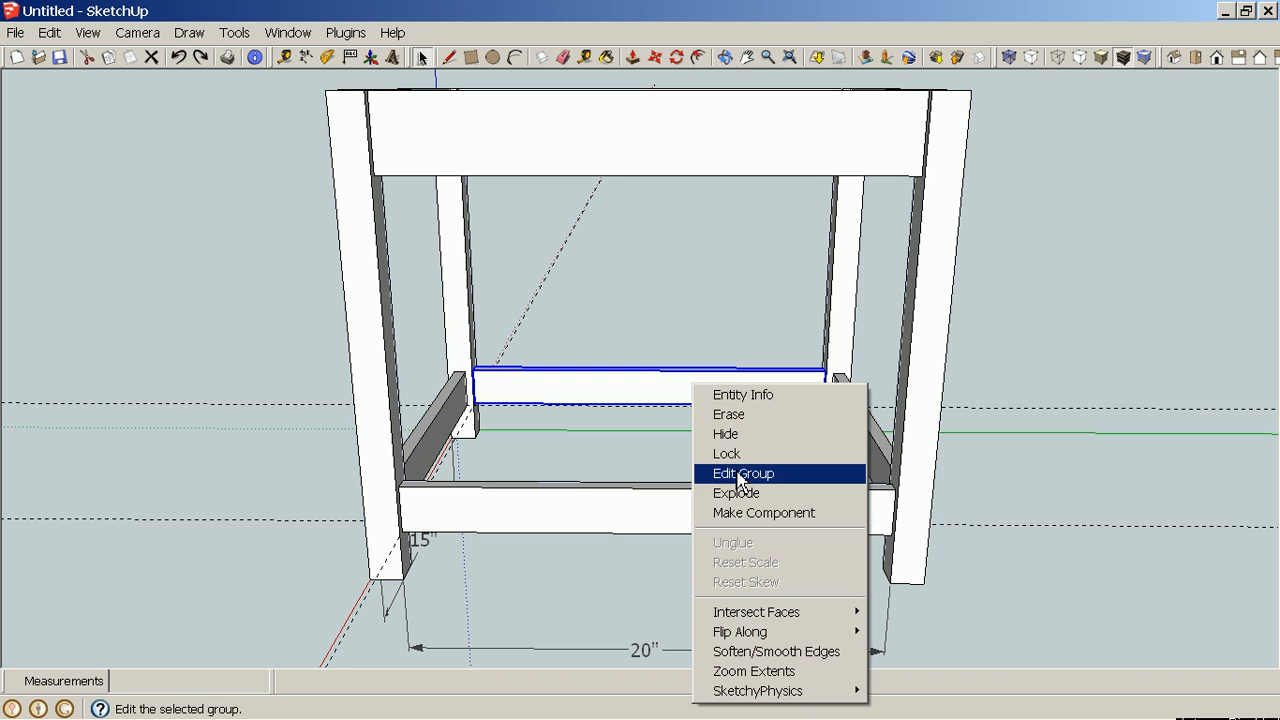
left_click(759, 500)
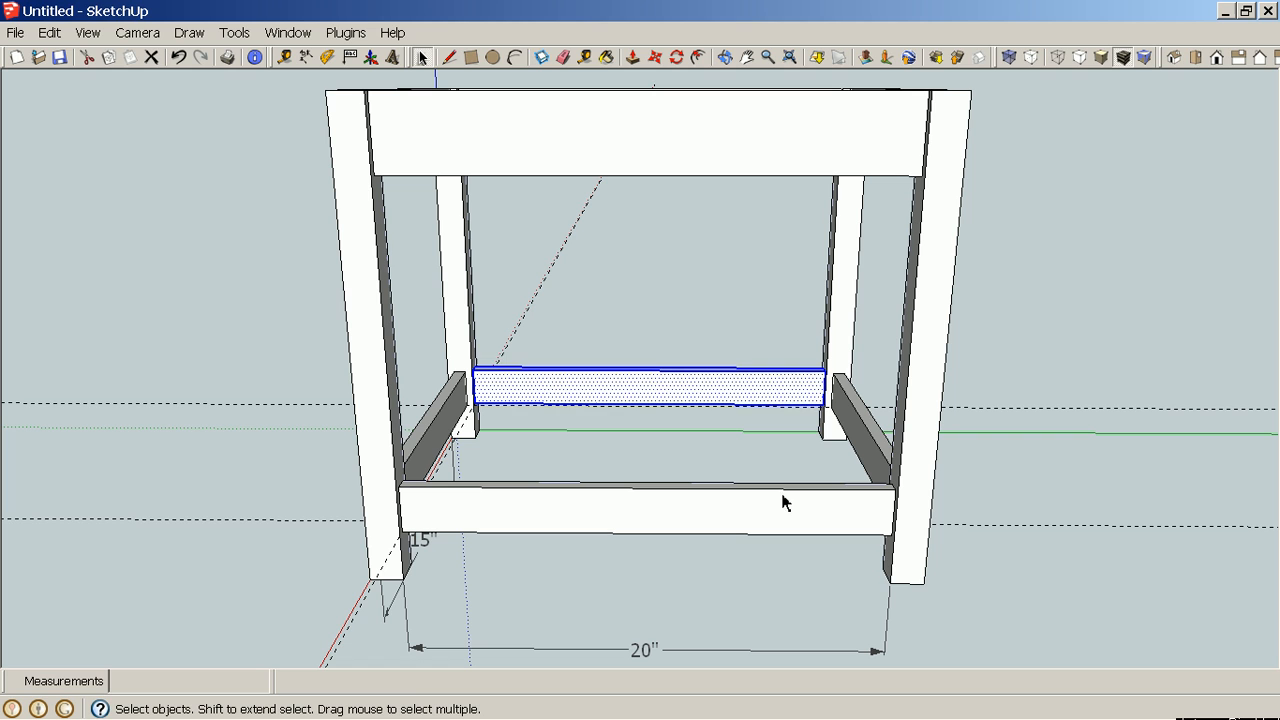
left_click(1030, 462)
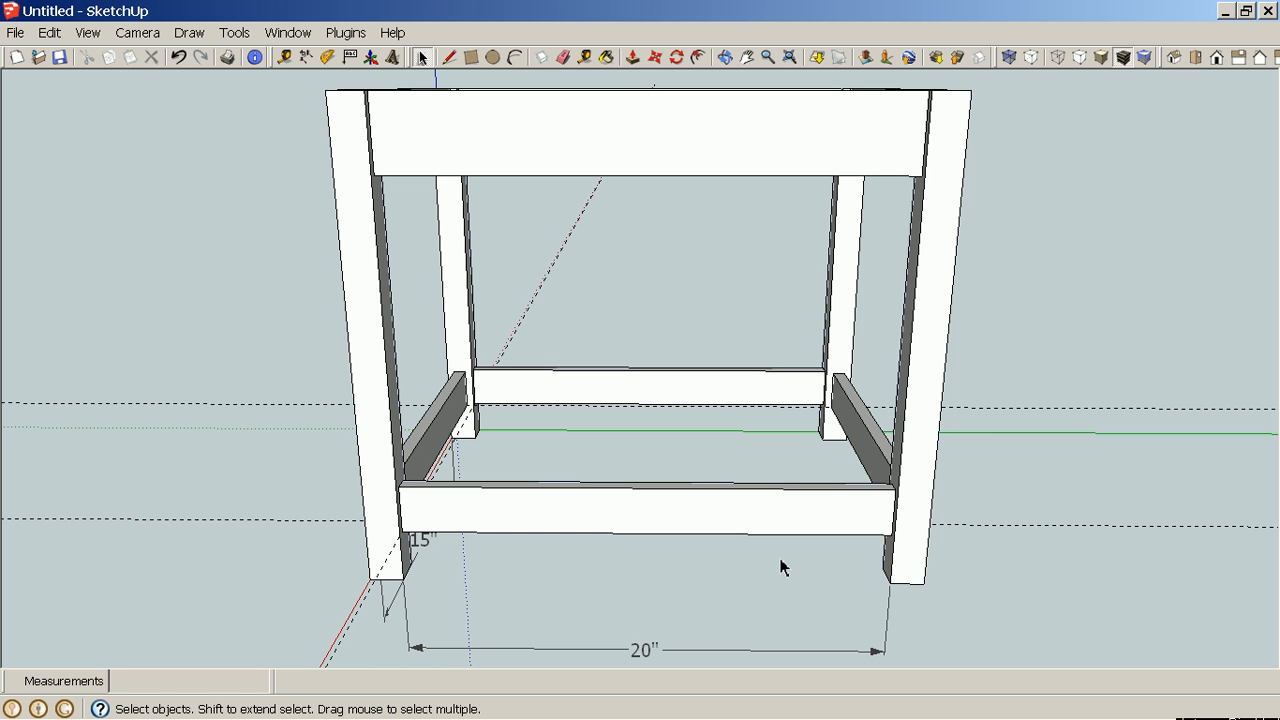
Select both long lower stretchers and make them a component named Lower Long Rails.
left_click_drag(797, 556, 544, 348)
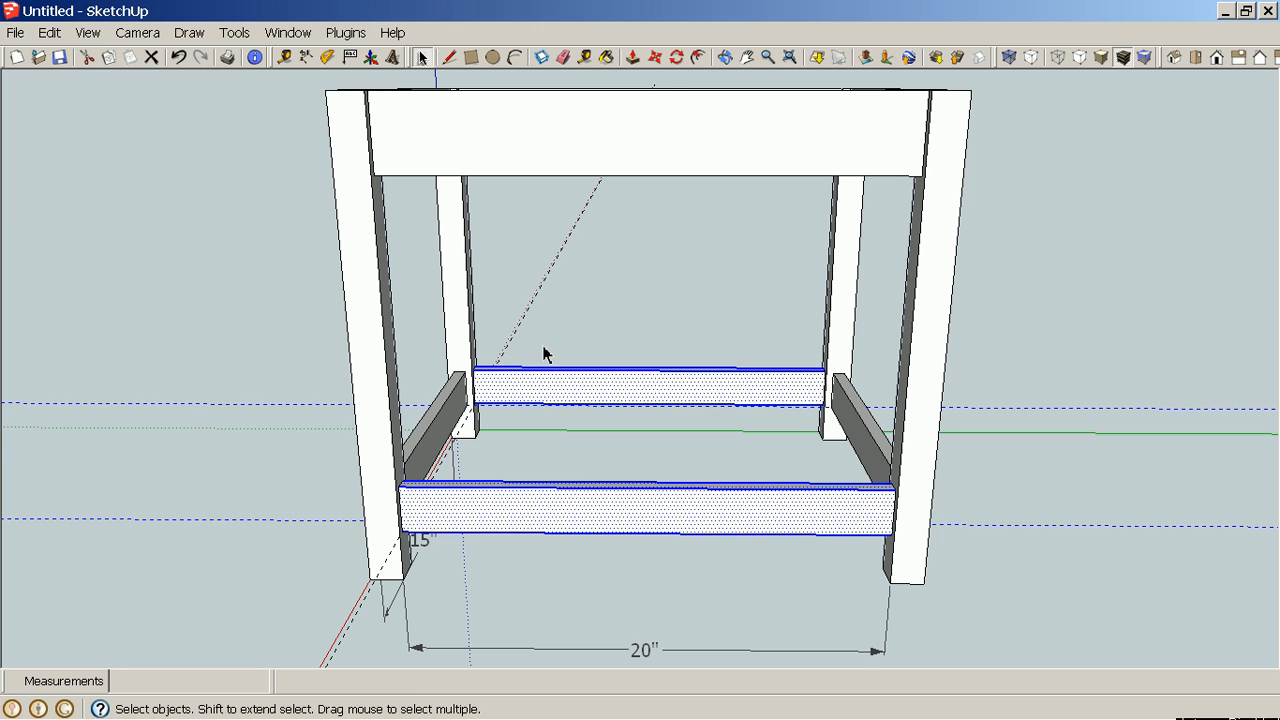
right_click(577, 393)
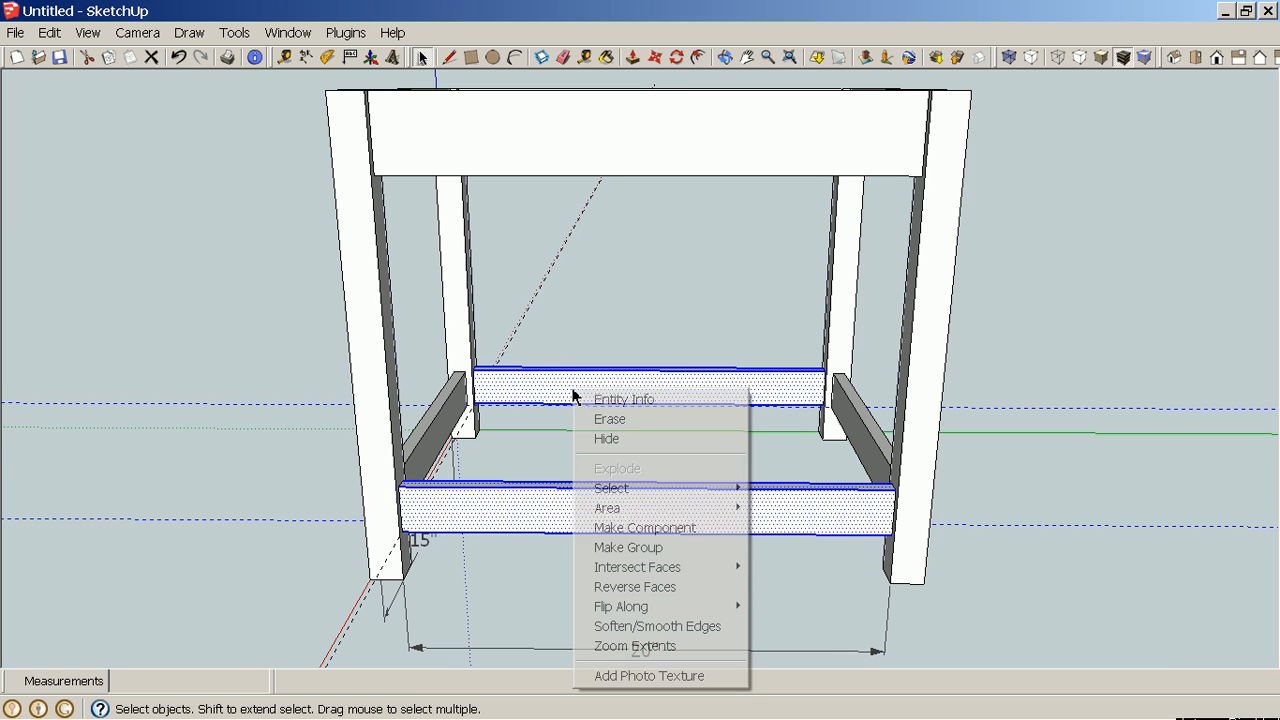
left_click(662, 527)
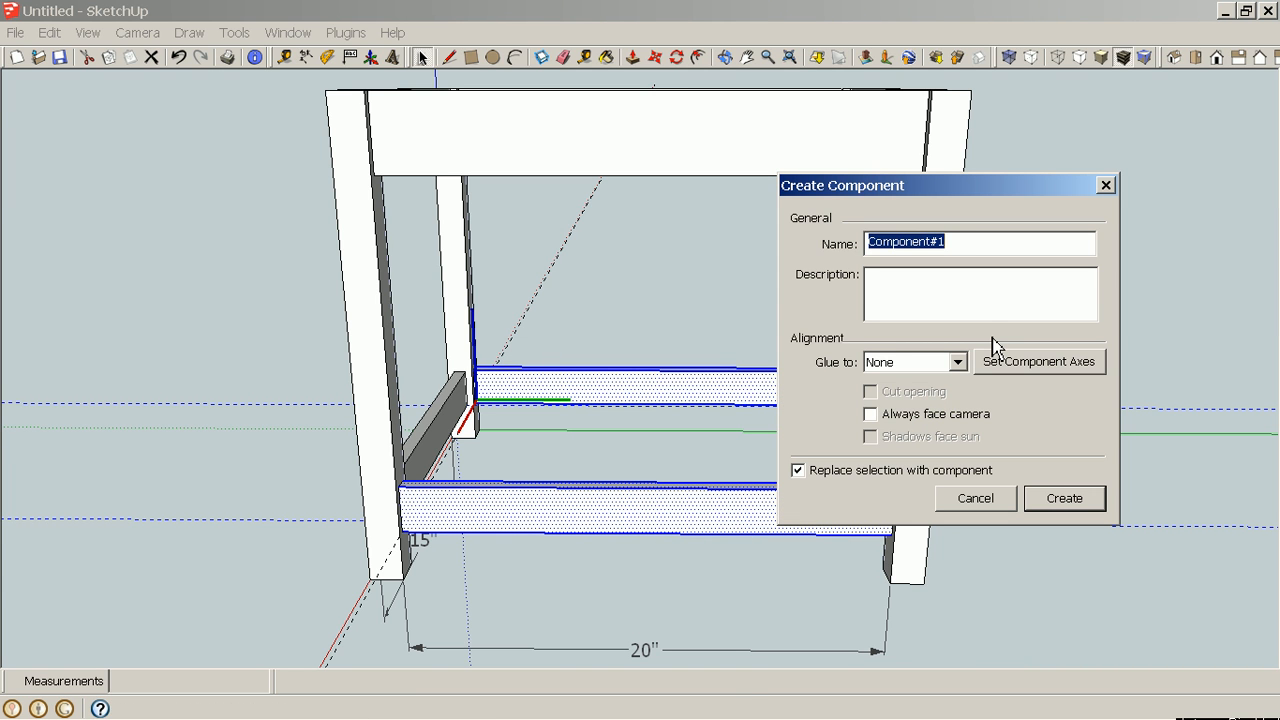
type("Lowe")
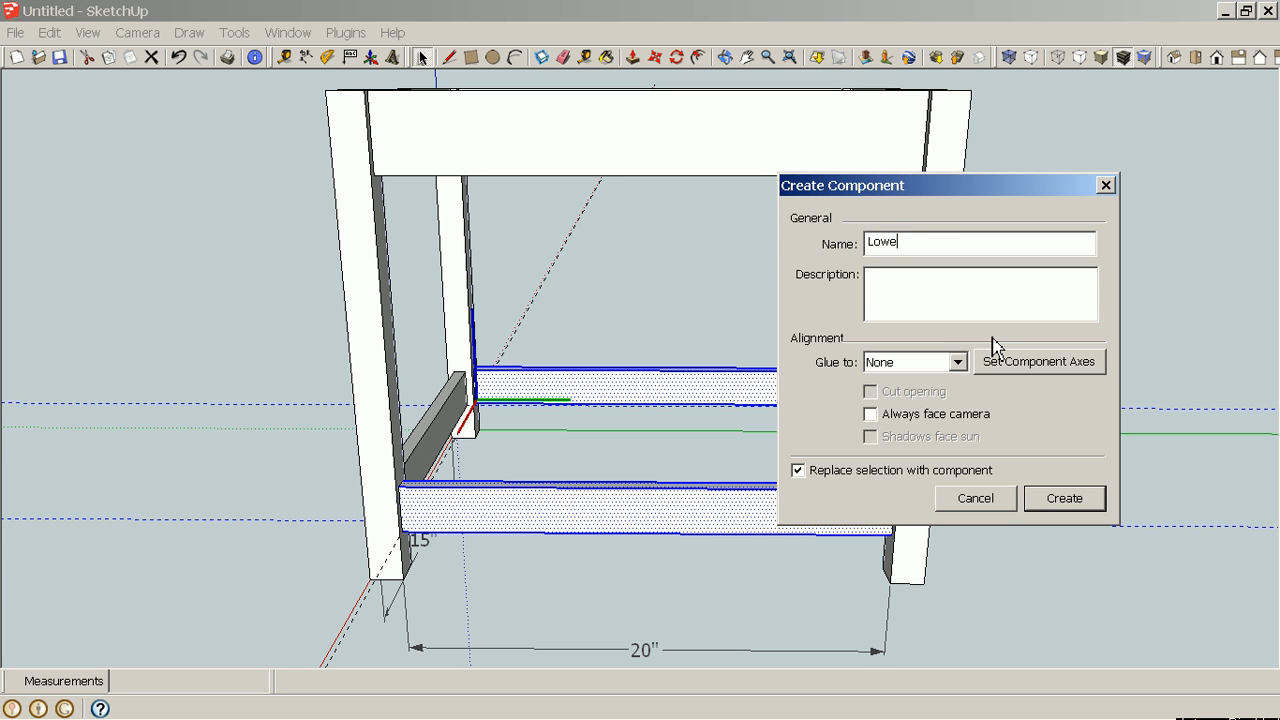
type("r Lo")
key("BackSpace")
type("ong Rails")
left_click(1066, 500)
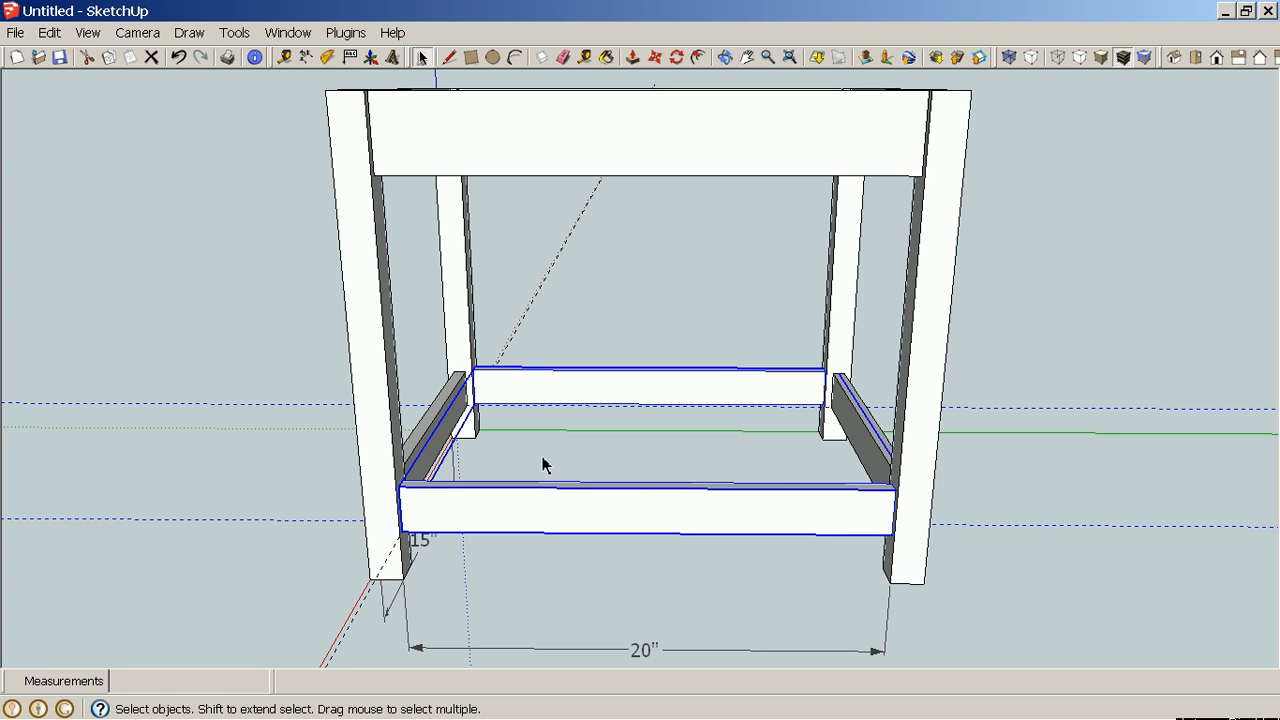
Erase the 15" and 20" dimensions with the Eraser.
middle_click_drag(1029, 546, 466, 514)
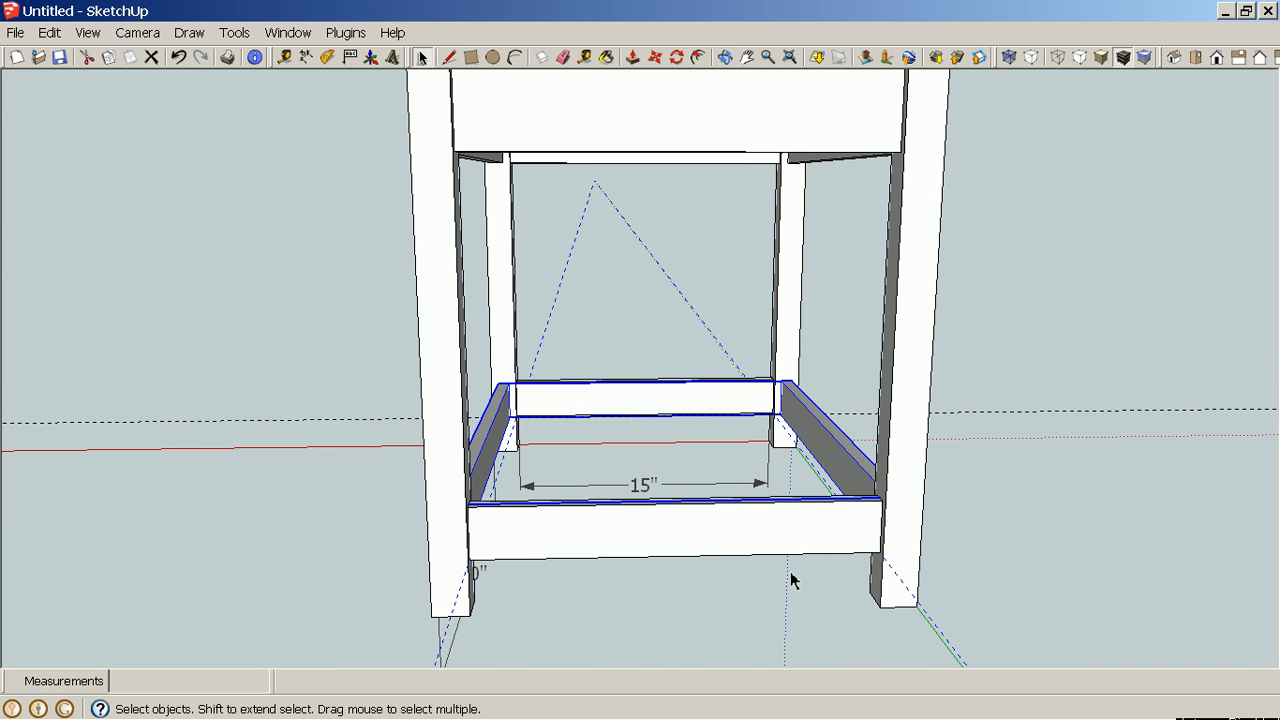
left_click(639, 503)
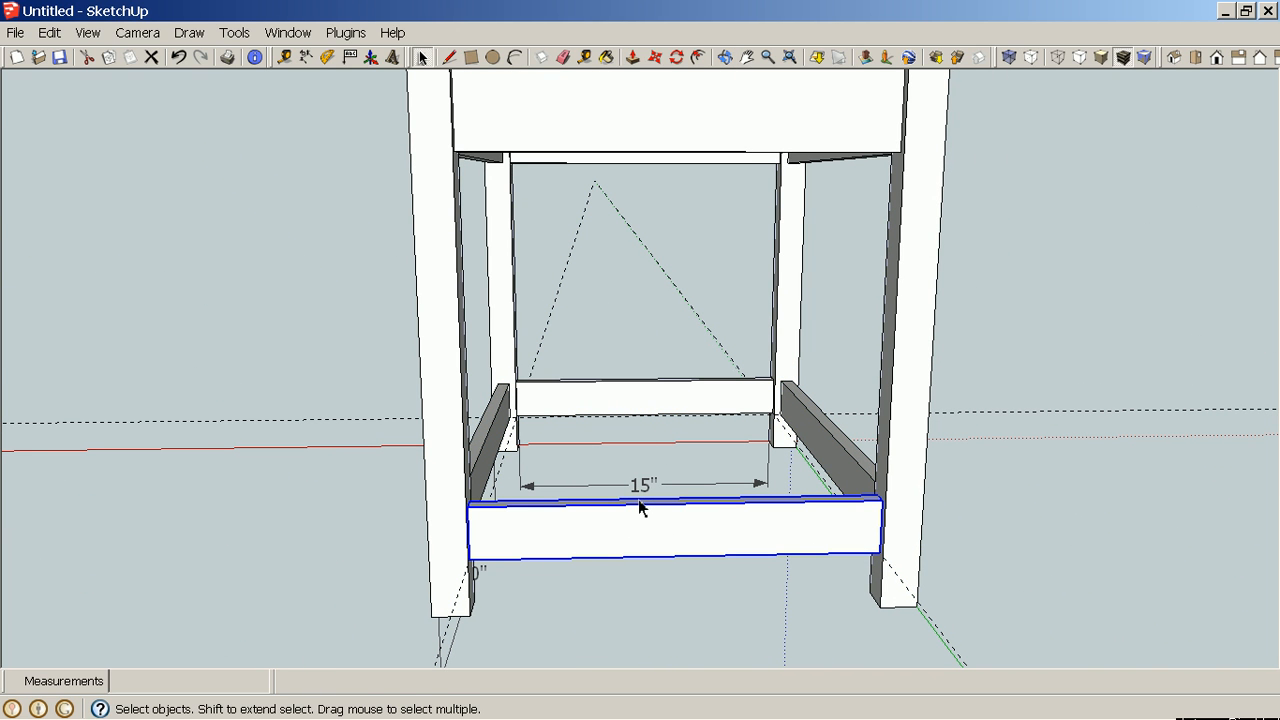
key("e")
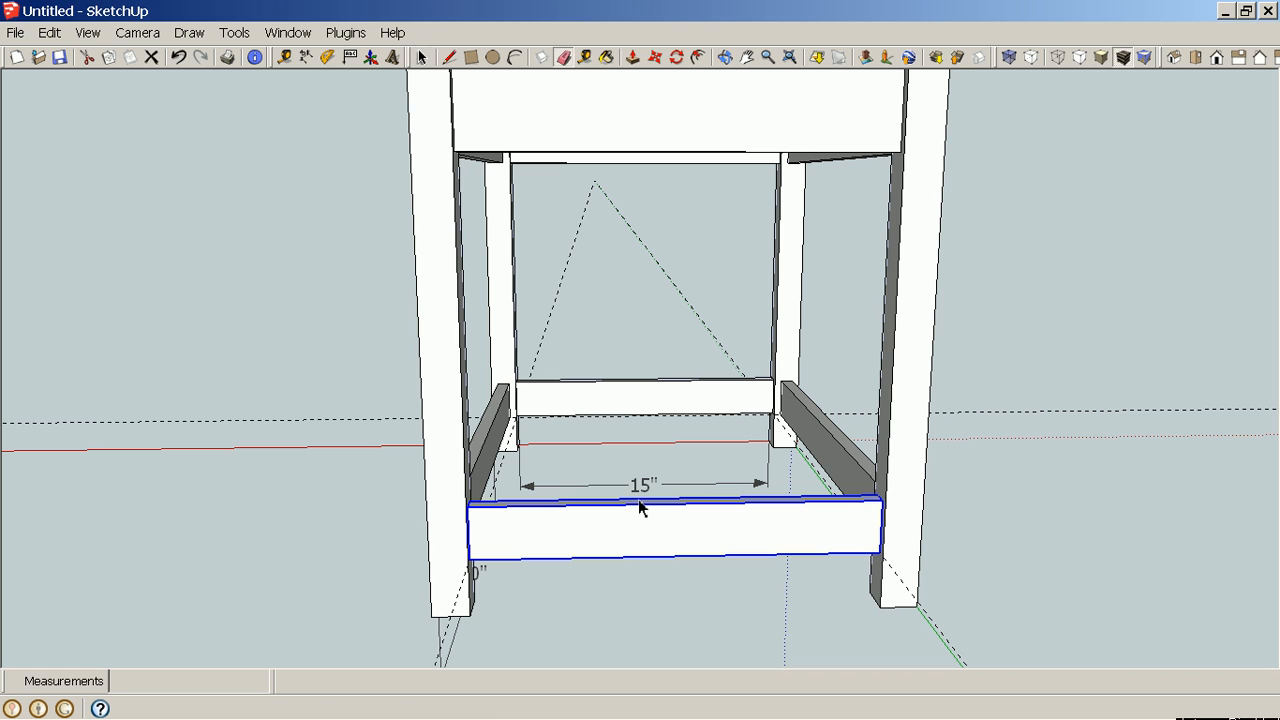
left_click(630, 488)
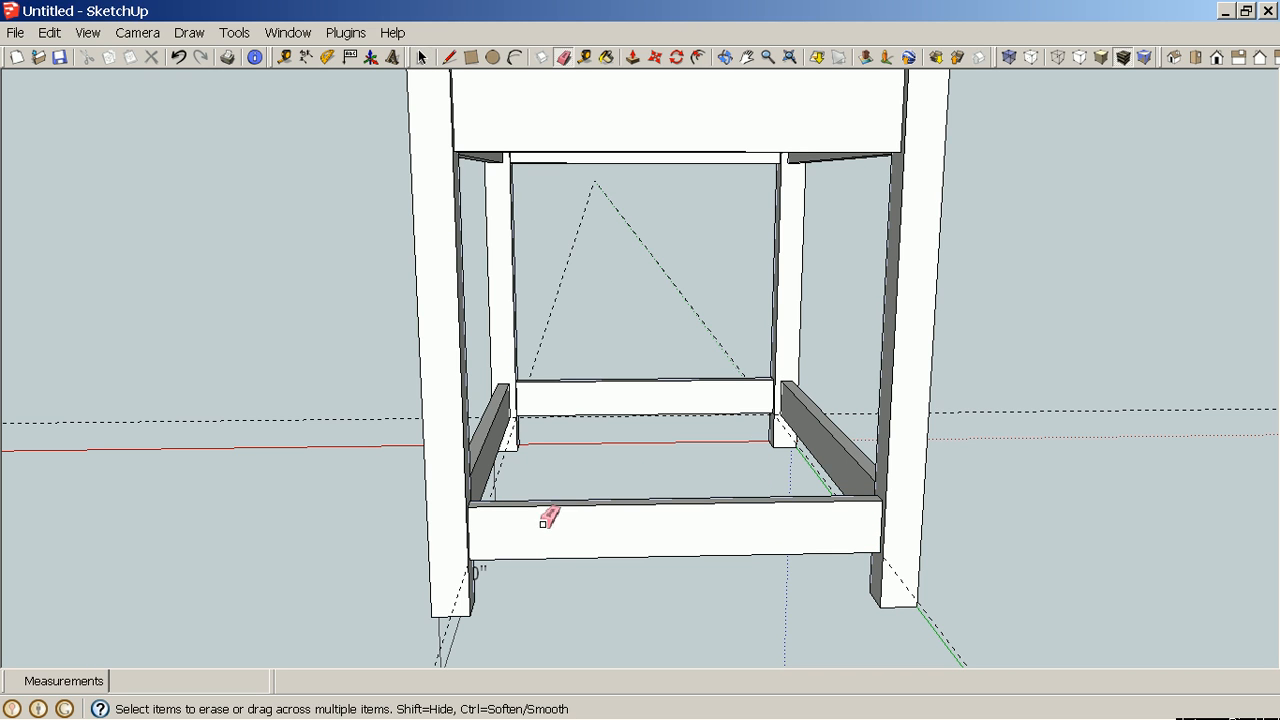
left_click(461, 646)
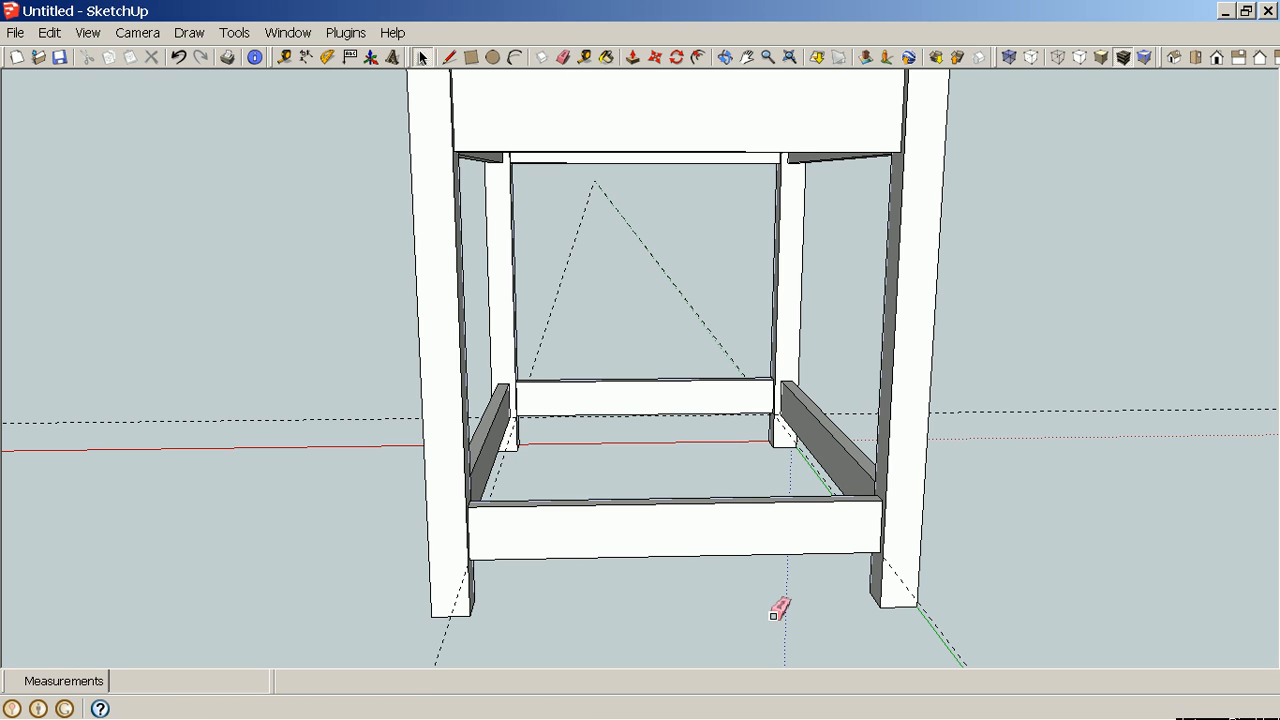
key("space")
mouse_move(780, 582)
left_mouse_down()
mouse_move(690, 520)
mouse_move(581, 374)
mouse_move(624, 512)
left_mouse_up()
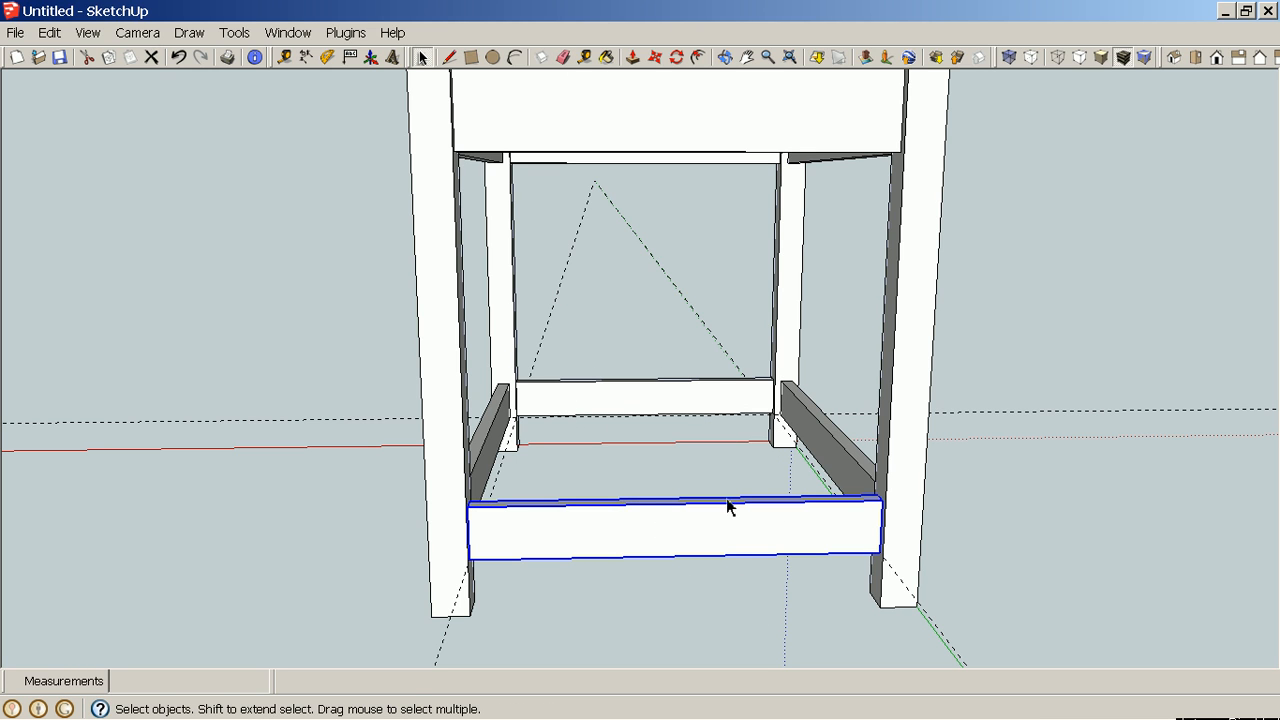
right_click(1097, 412)
left_click(1193, 652)
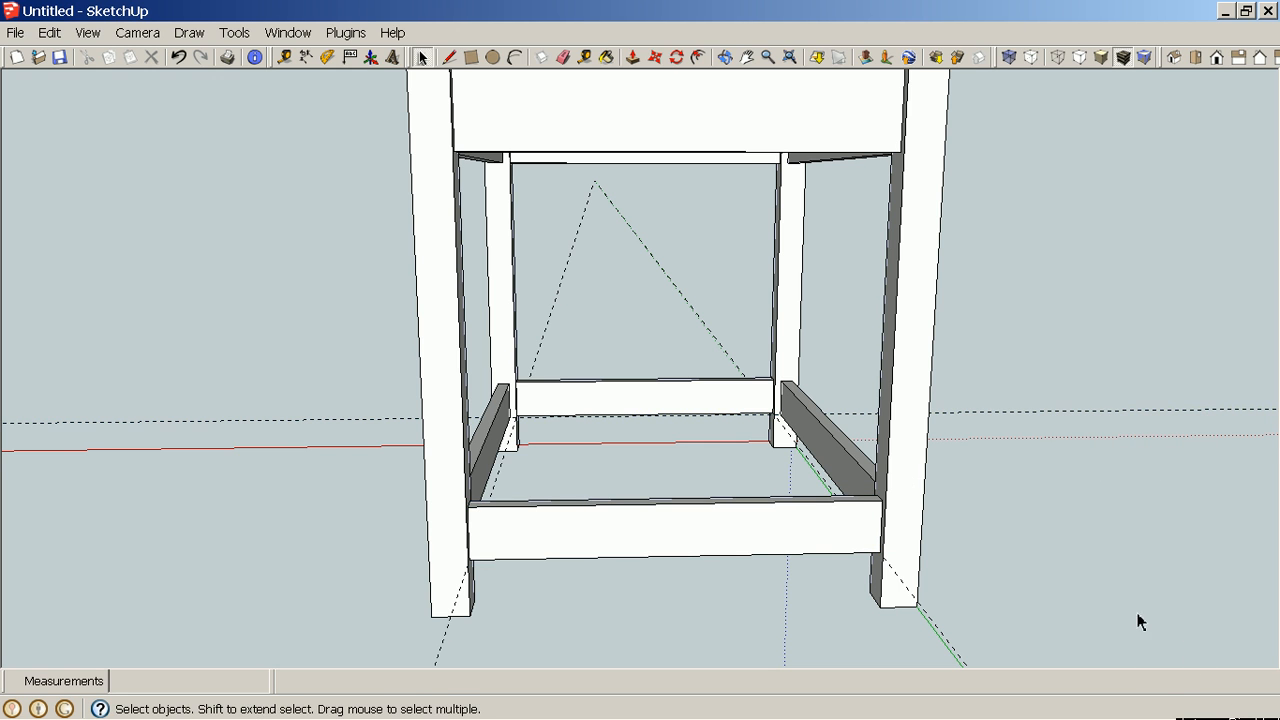
middle_click_drag(1137, 617, 909, 634)
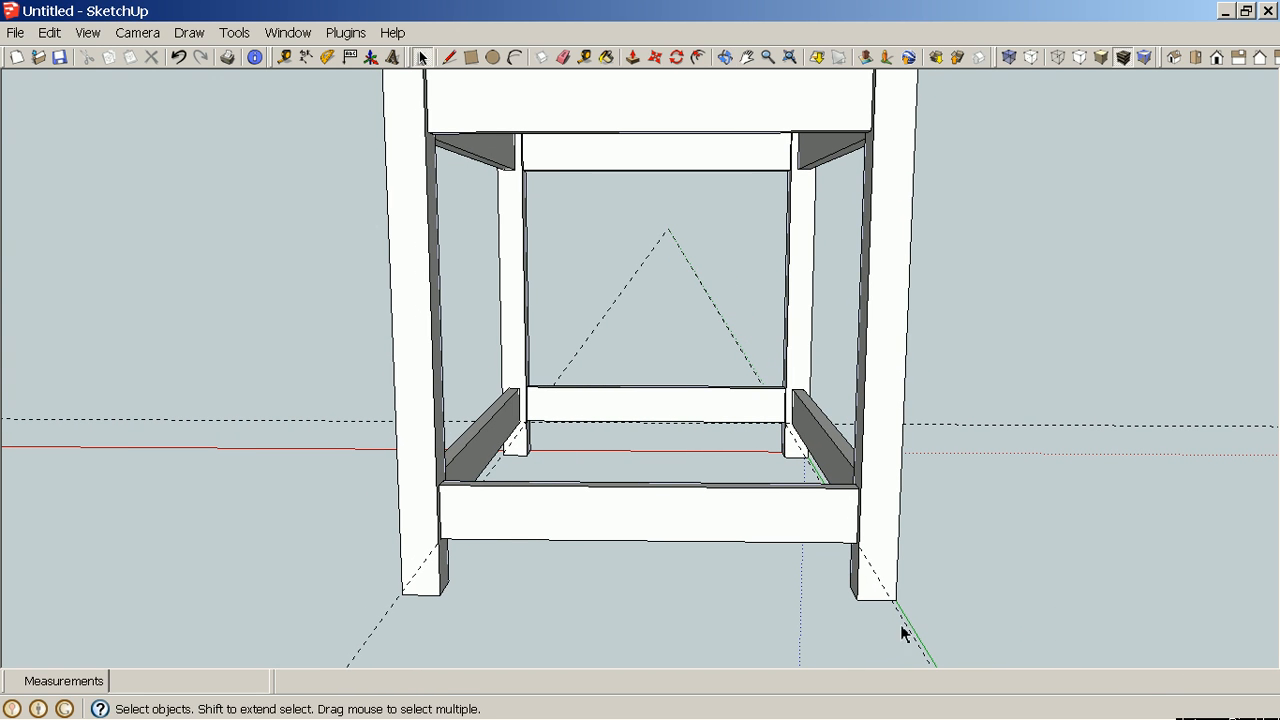
Delete all guides from the model.
left_click_drag(736, 577, 587, 371)
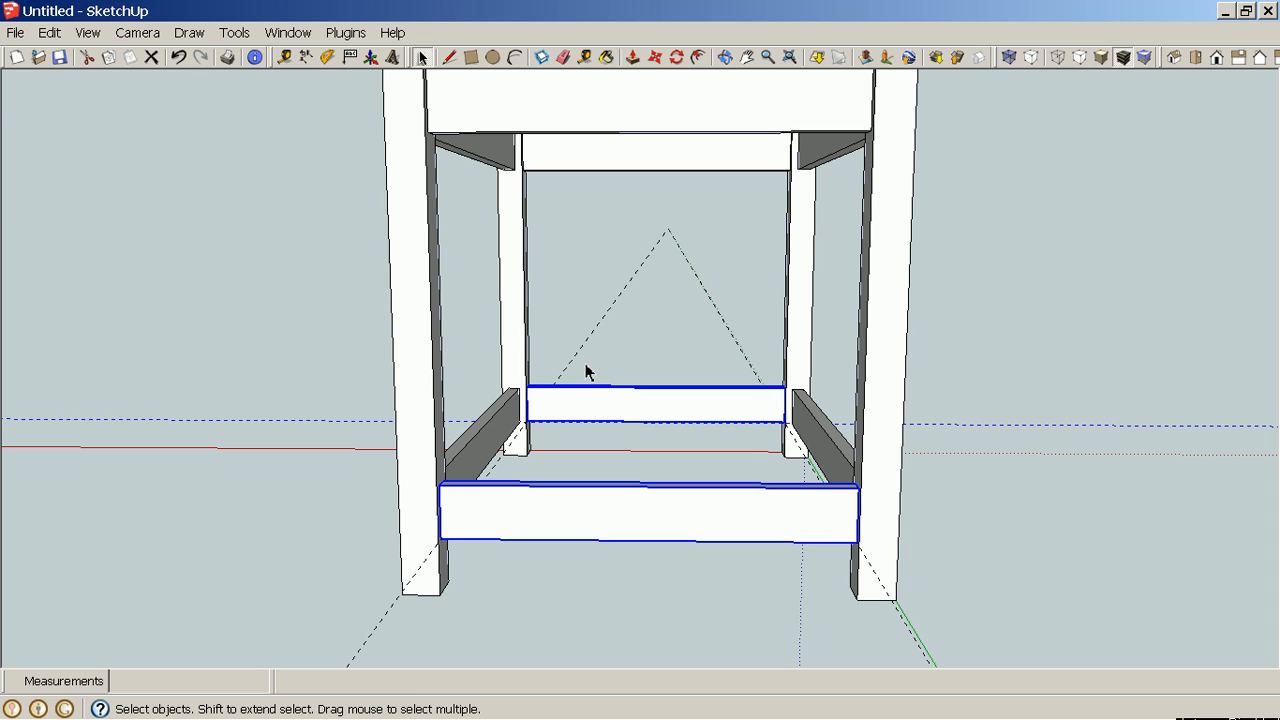
left_click(270, 280)
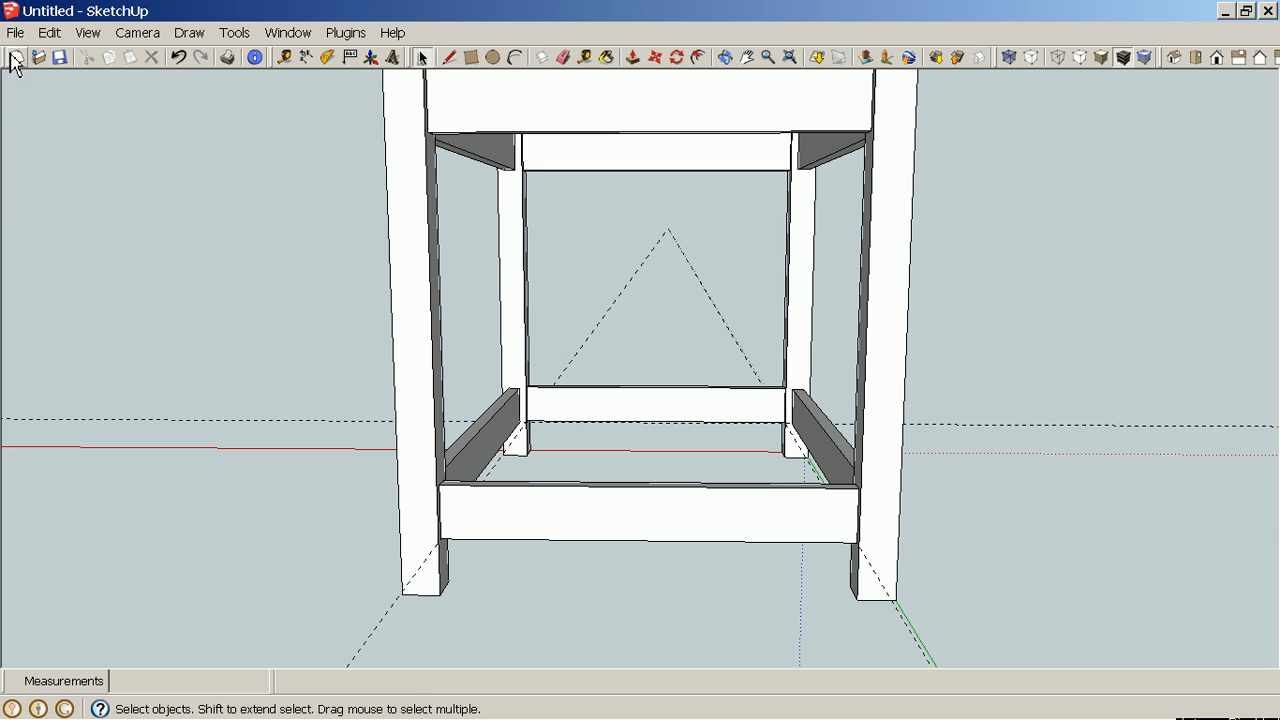
left_click(50, 32)
left_click(124, 206)
Select both short lower stretchers and make them a component named Lower Short Rails.
left_click_drag(737, 565, 583, 345)
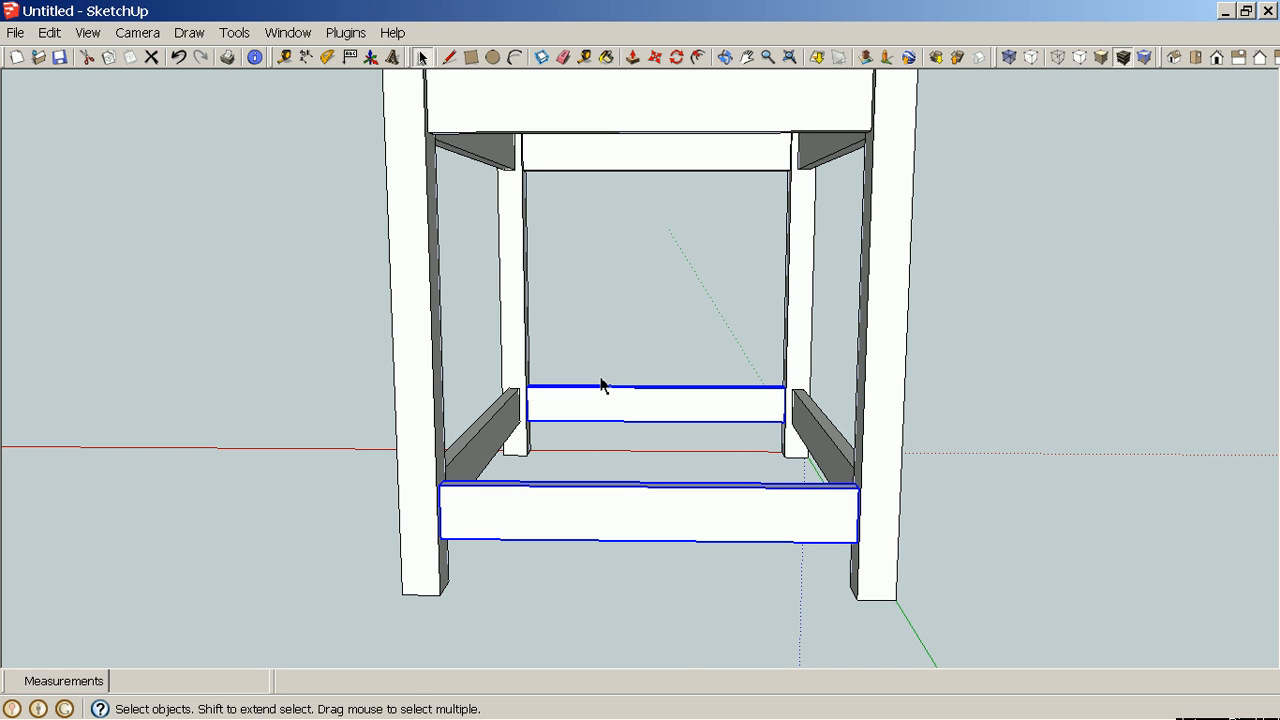
right_click(624, 416)
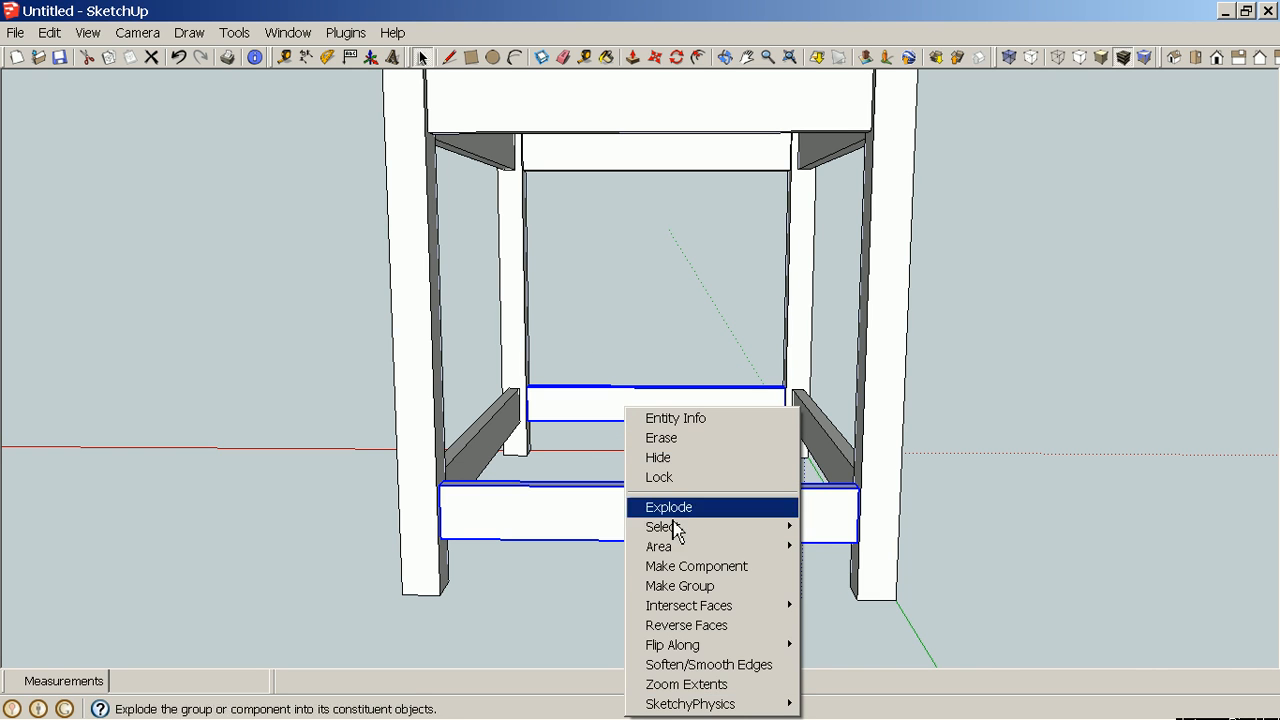
left_click(700, 568)
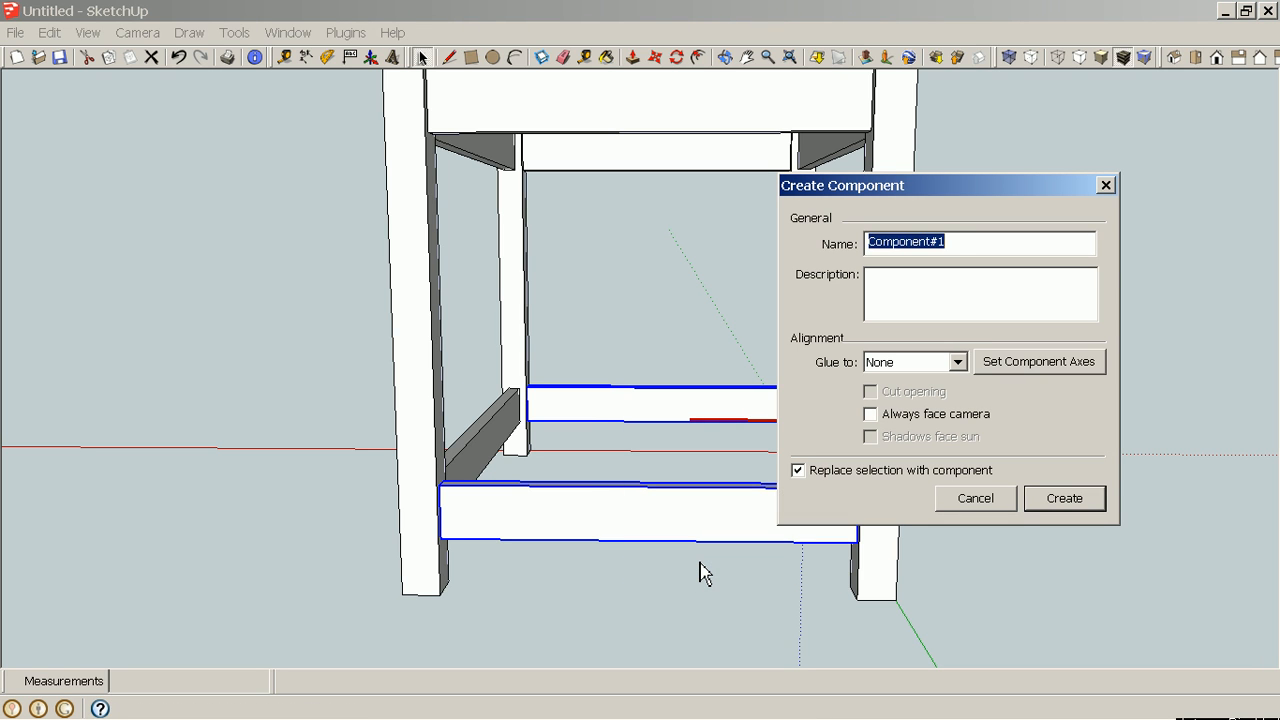
type("Lower S")
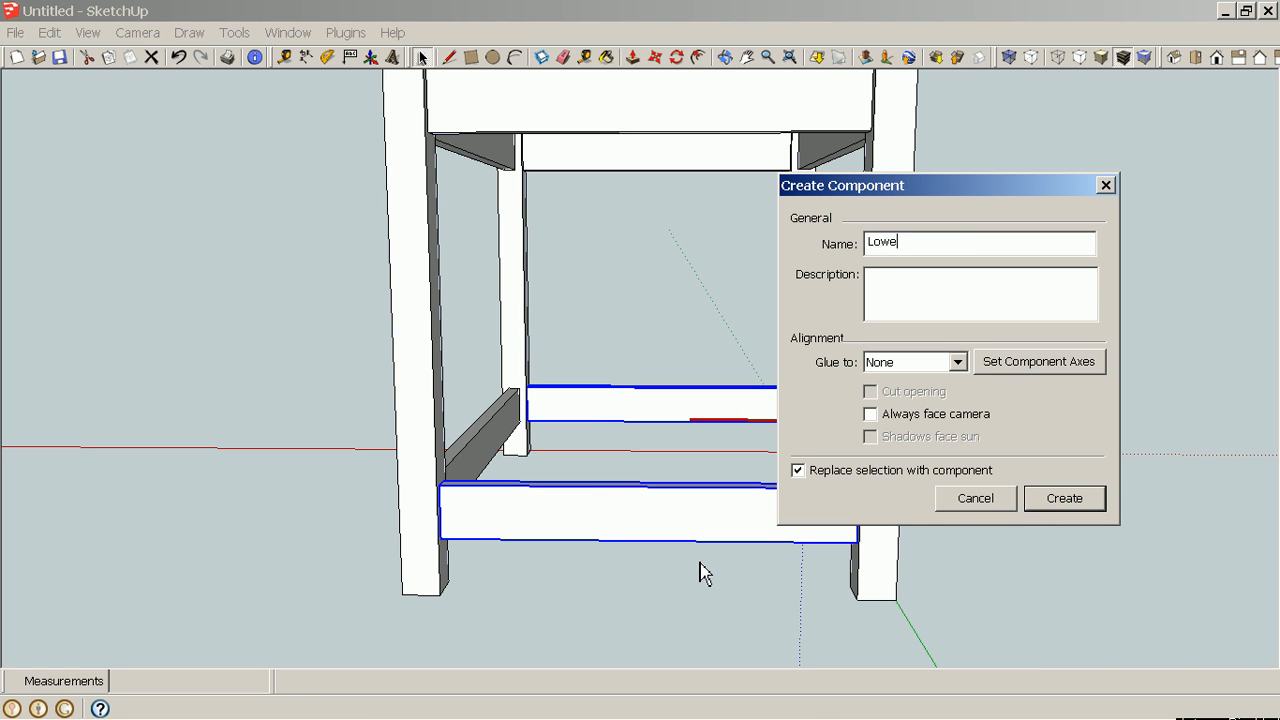
type("hort Rails")
left_click(1067, 510)
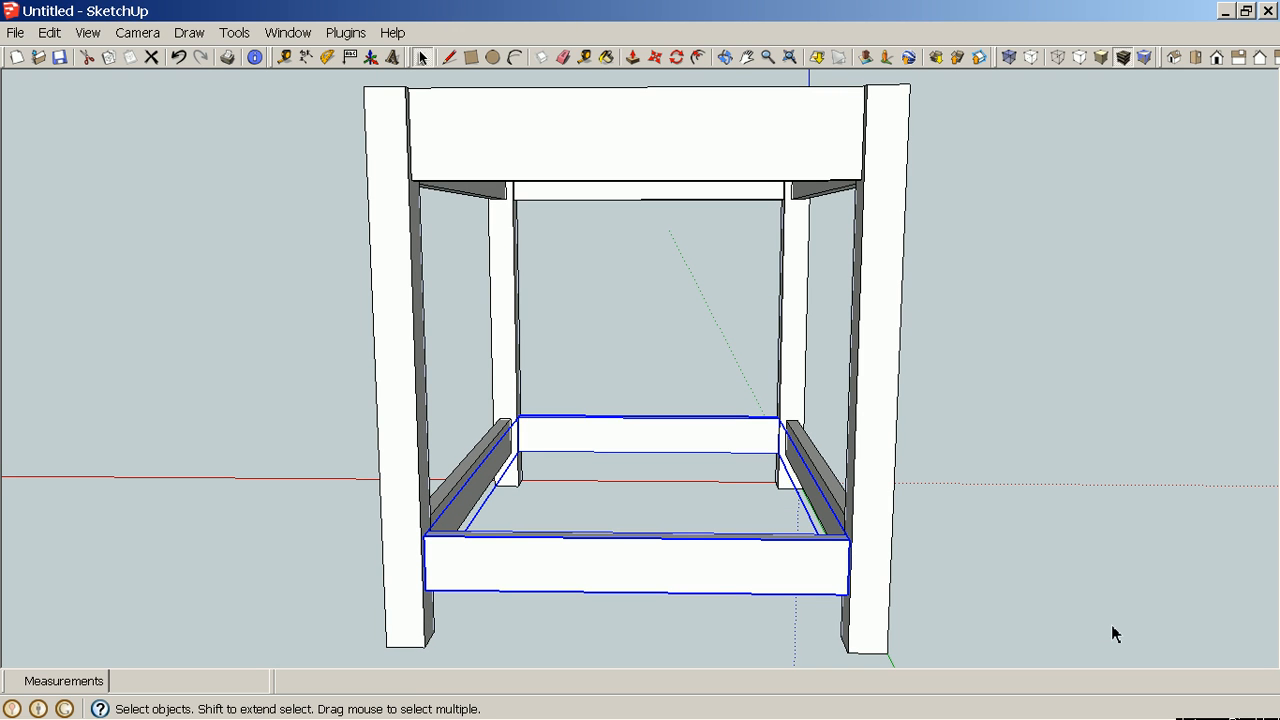
Orbit and zoom around the table to inspect the finished frame from several angles.
middle_click_drag(1117, 634, 810, 605)
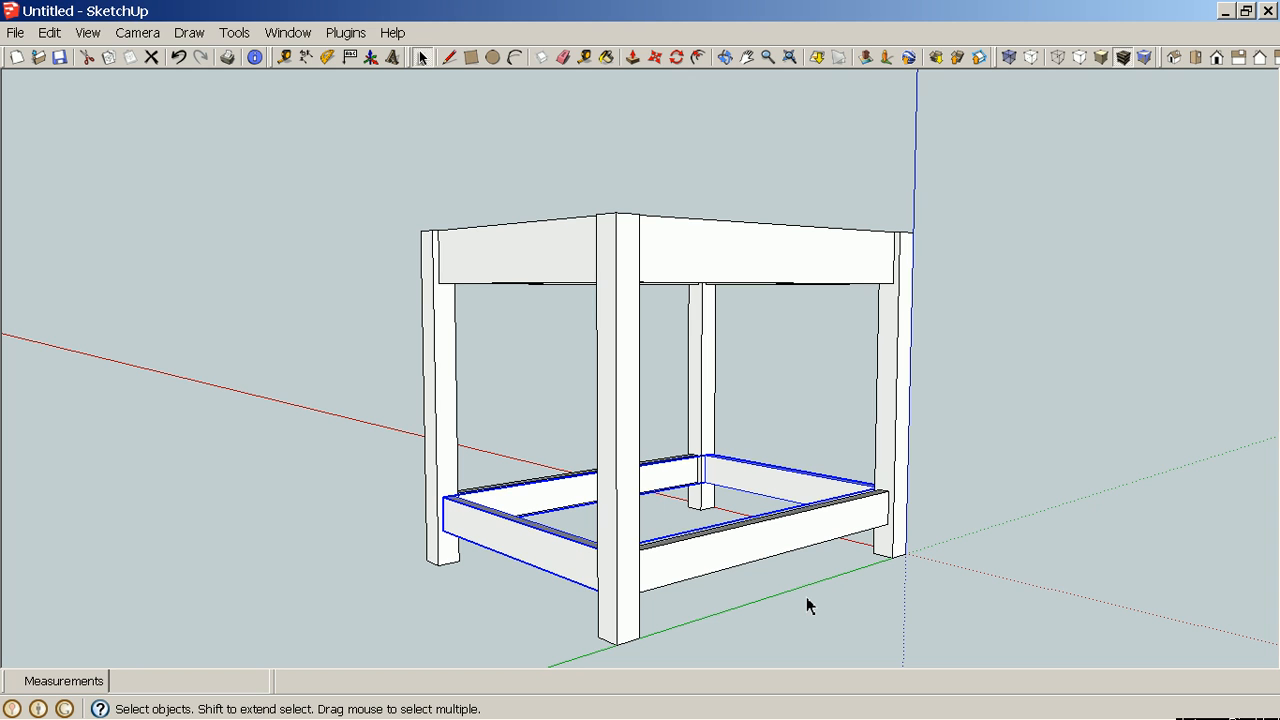
scroll(807, 598, "up", 2)
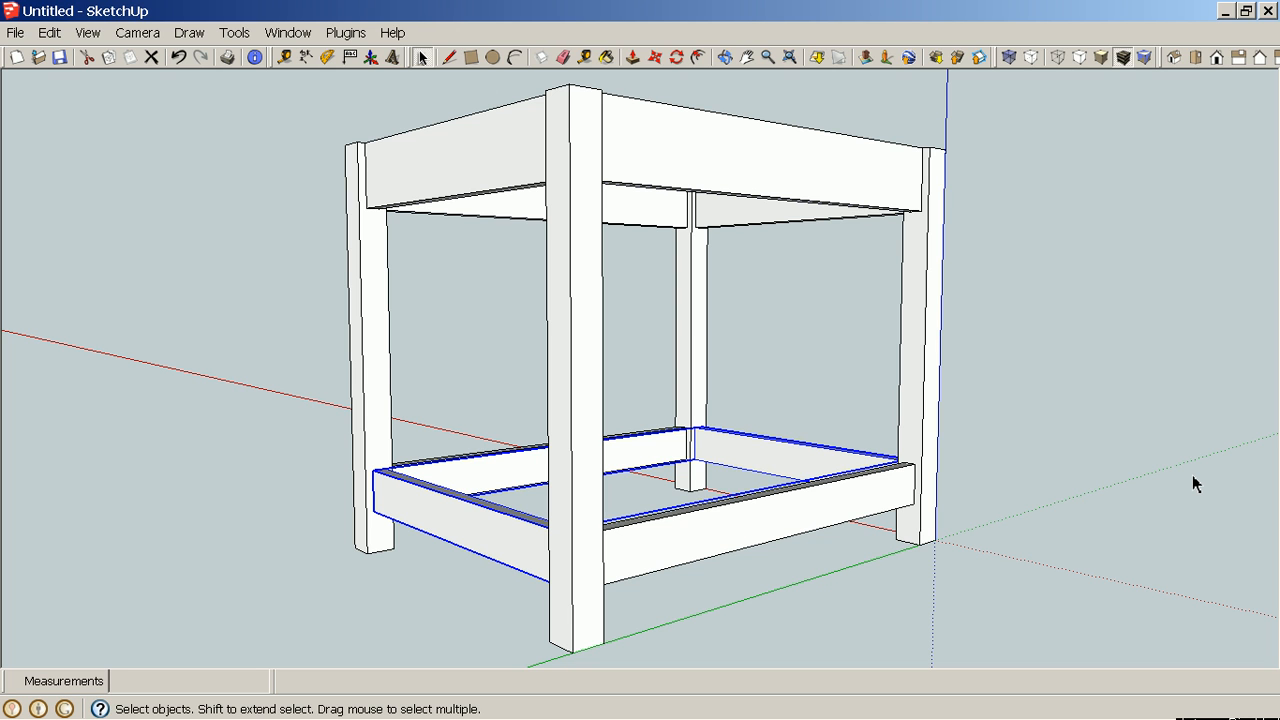
middle_click_drag(1177, 489, 584, 573)
middle_click_drag(1077, 431, 563, 531)
middle_click_drag(860, 643, 651, 551)
middle_click_drag(433, 505, 1012, 453)
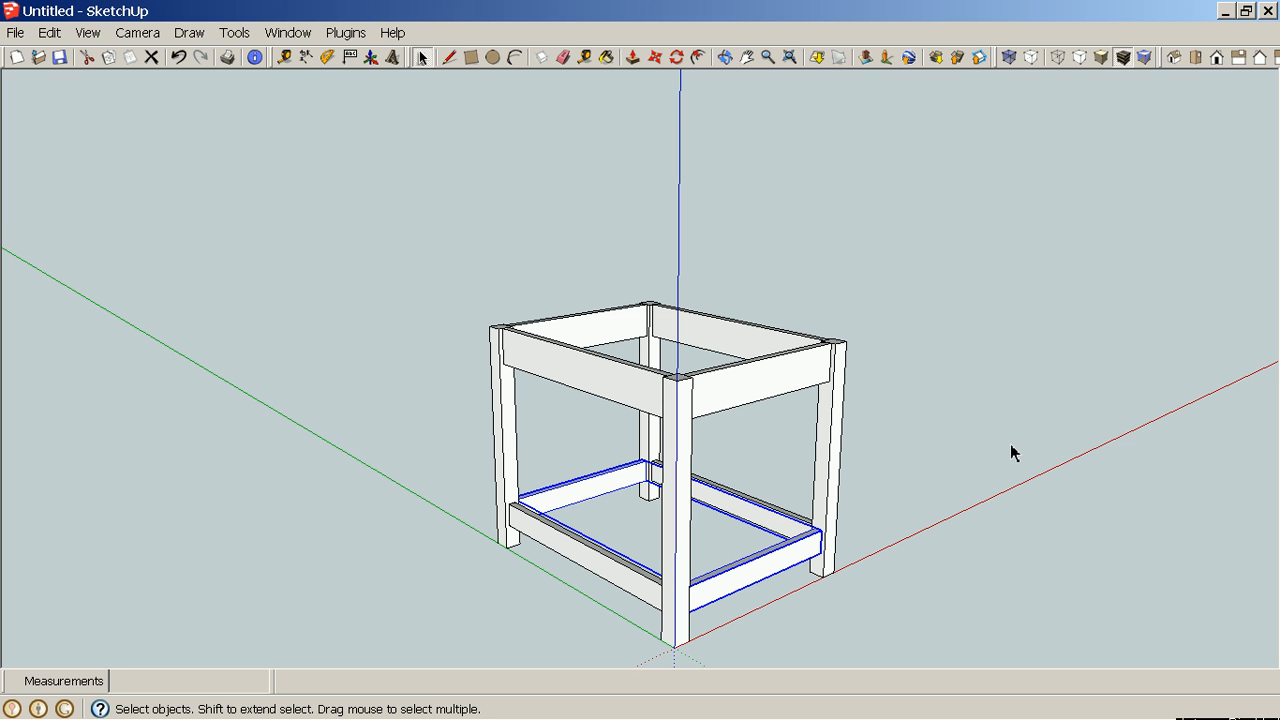
middle_click_drag(1000, 434, 543, 457)
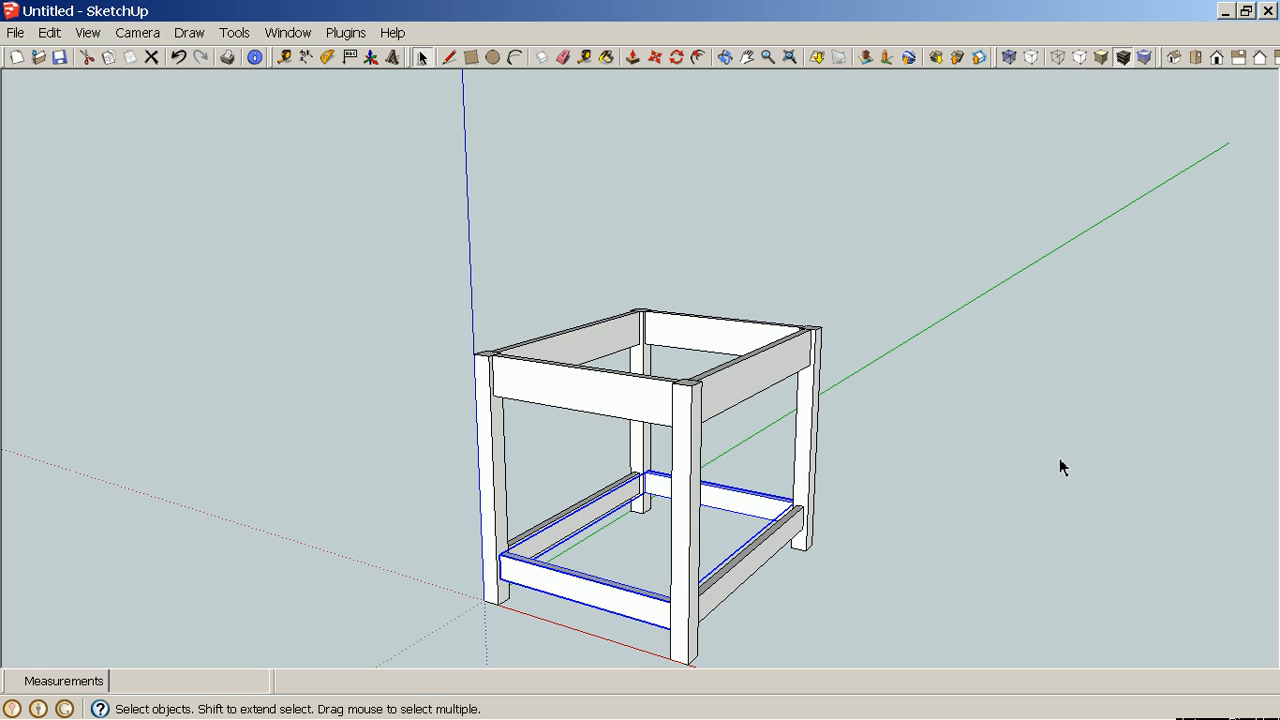
left_click(953, 565)
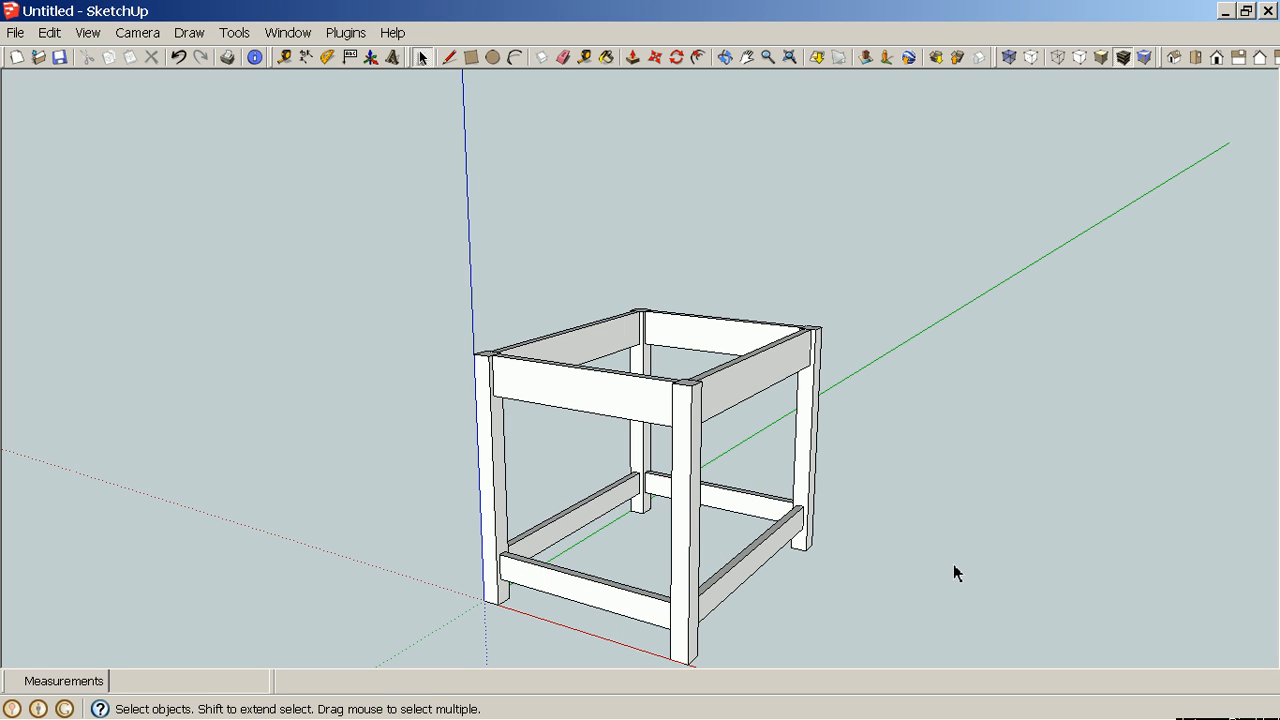
middle_click_drag(1068, 572, 923, 600)
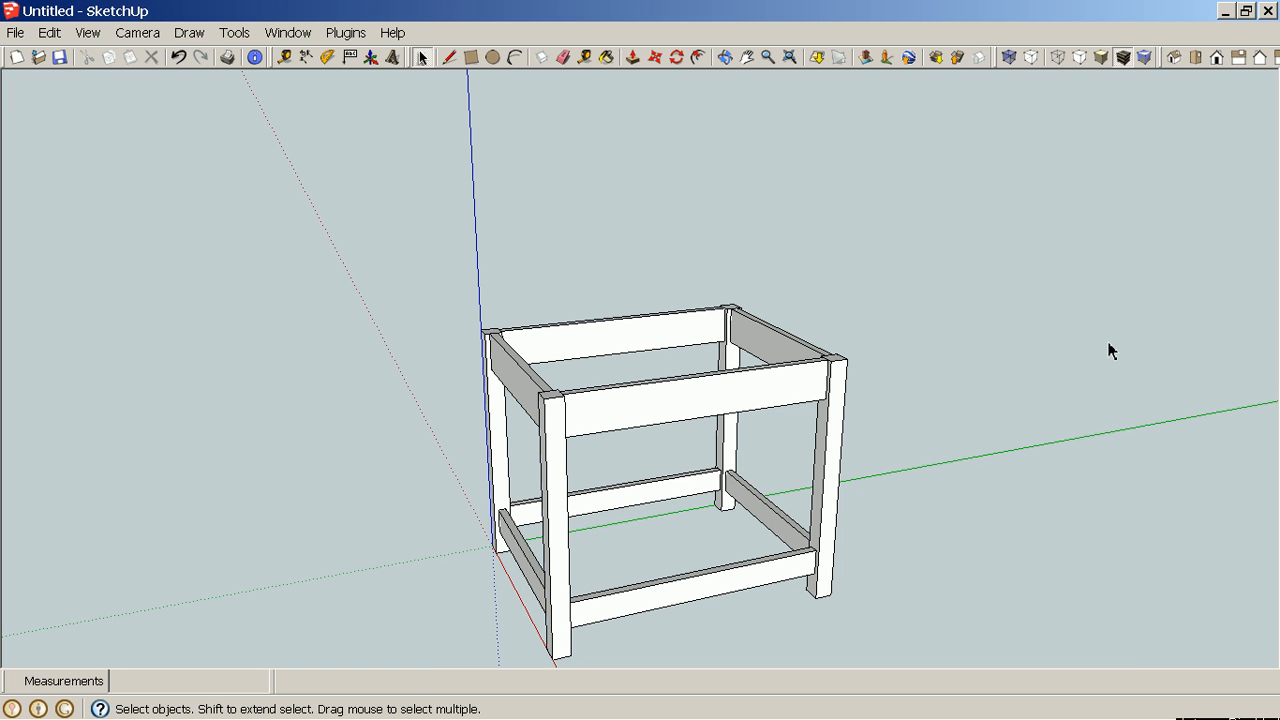
middle_click_drag(1097, 394, 1008, 349)
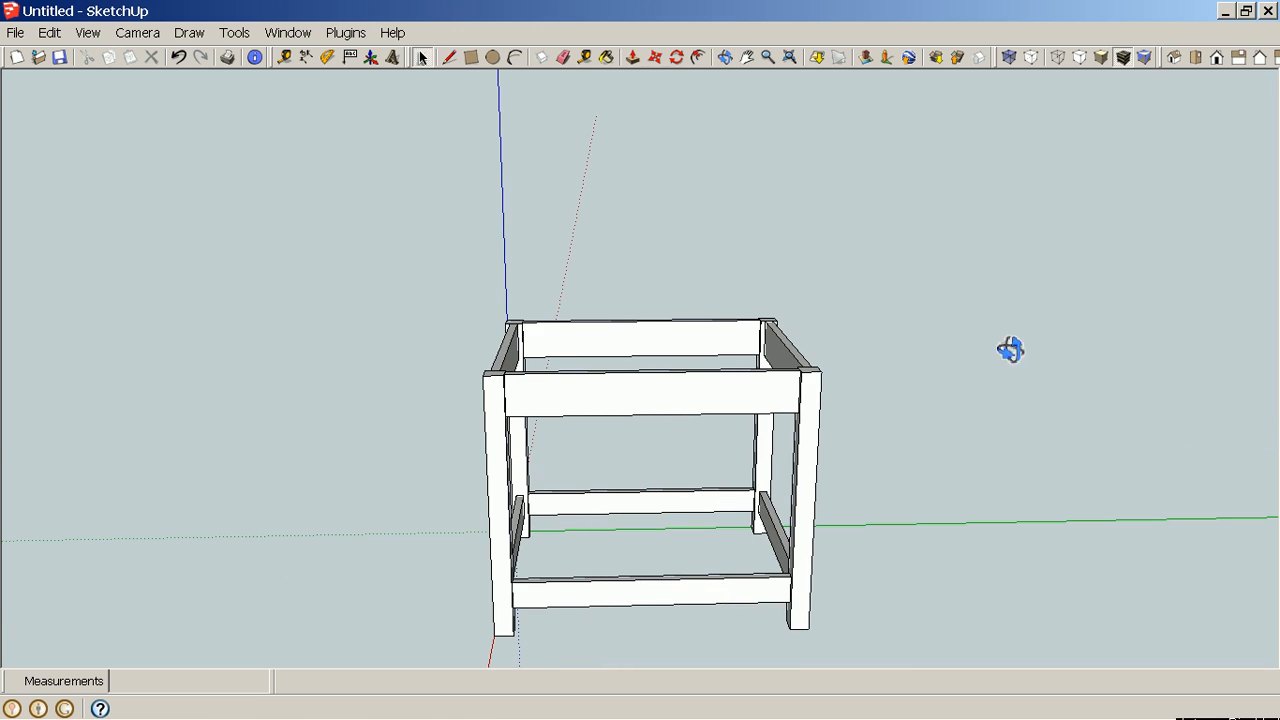
Select the entire table and make it a single group.
left_click_drag(431, 257, 893, 655)
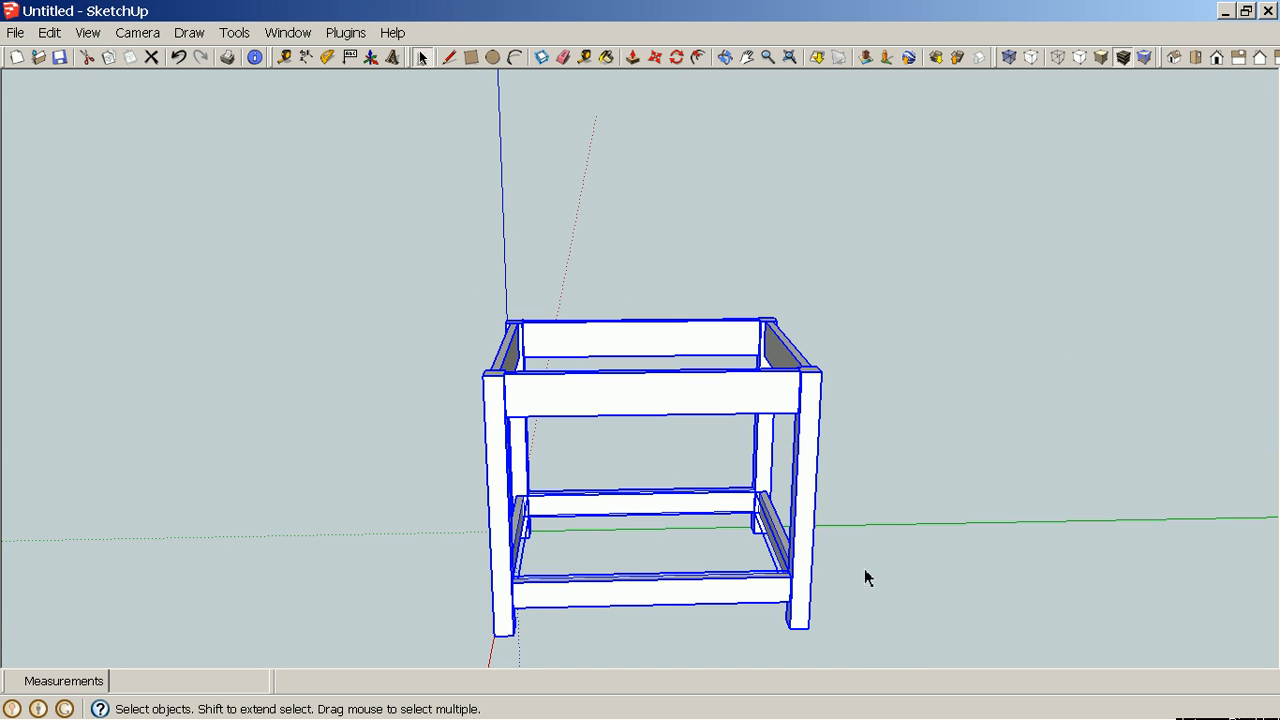
right_click(742, 412)
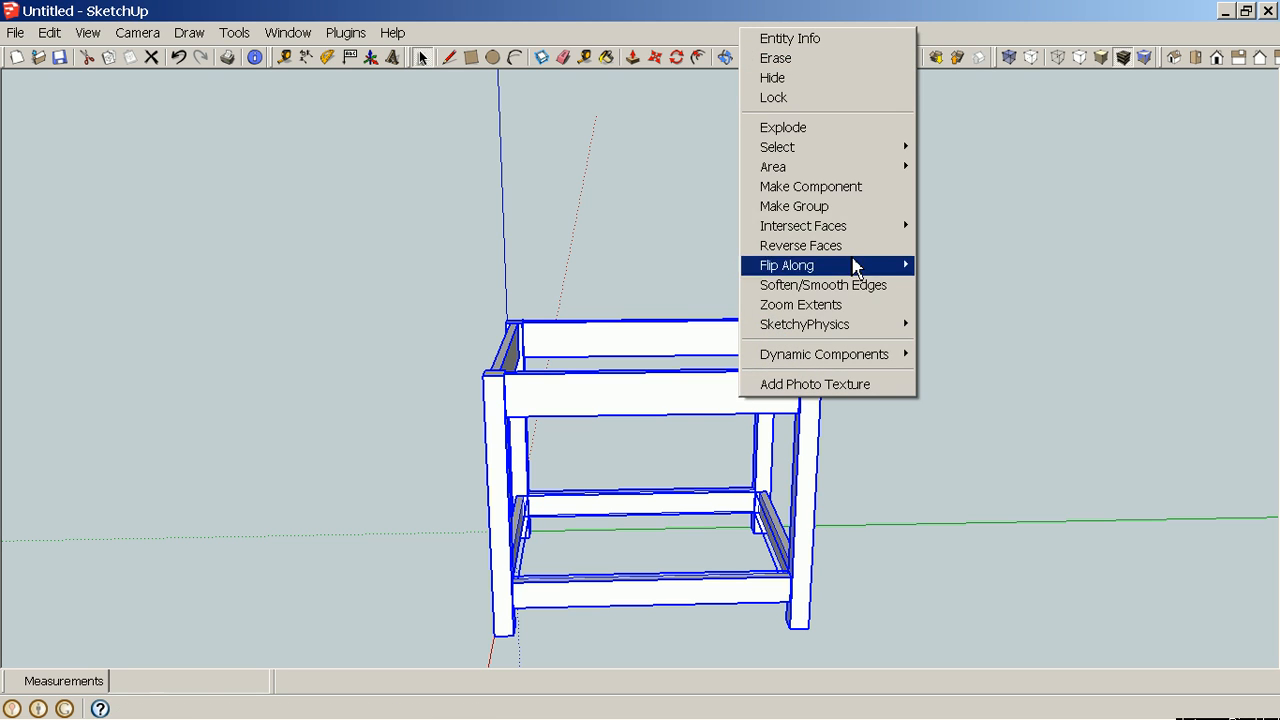
left_click(874, 210)
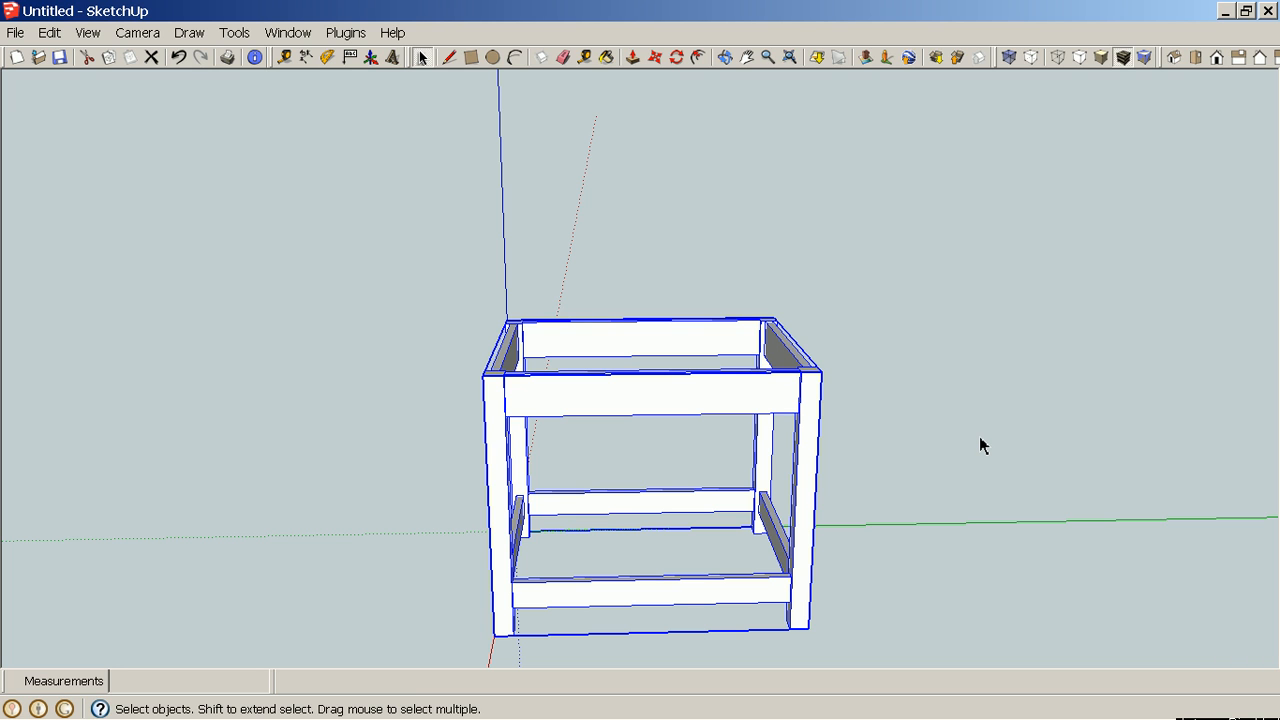
Move the table group about 59" along the green axis away from the origin.
scroll(980, 446, "down", 5)
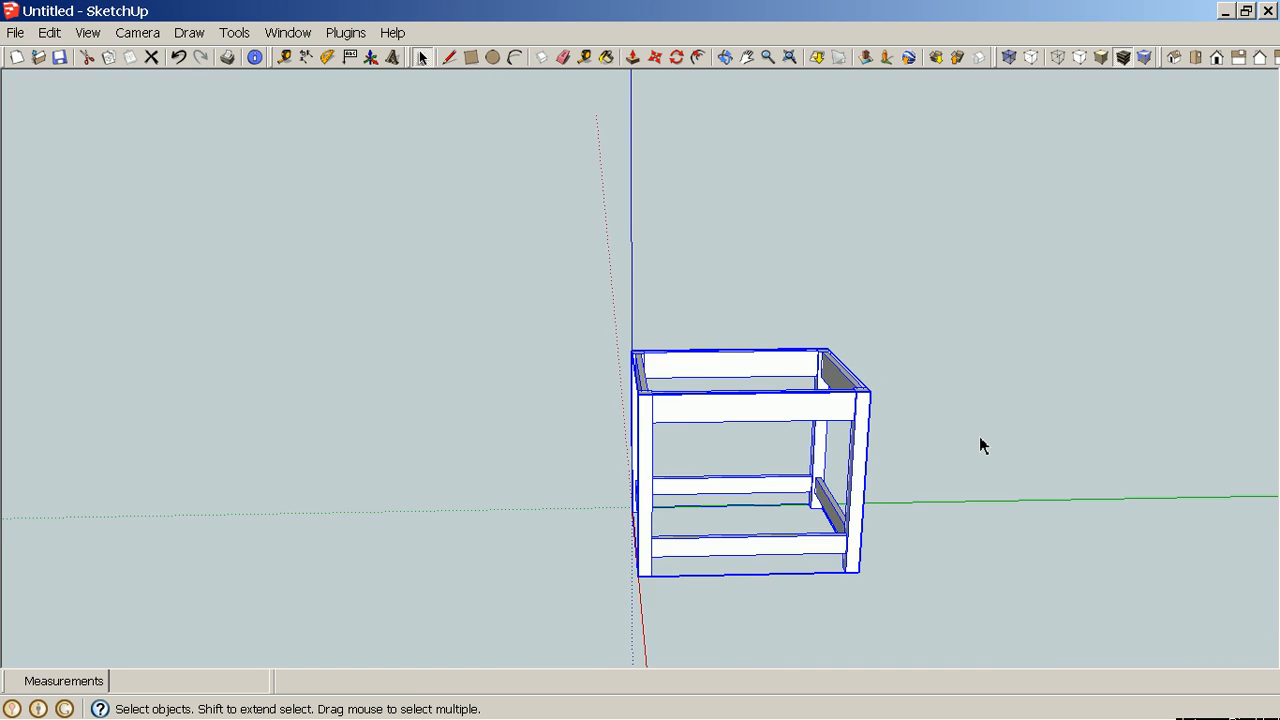
key("m")
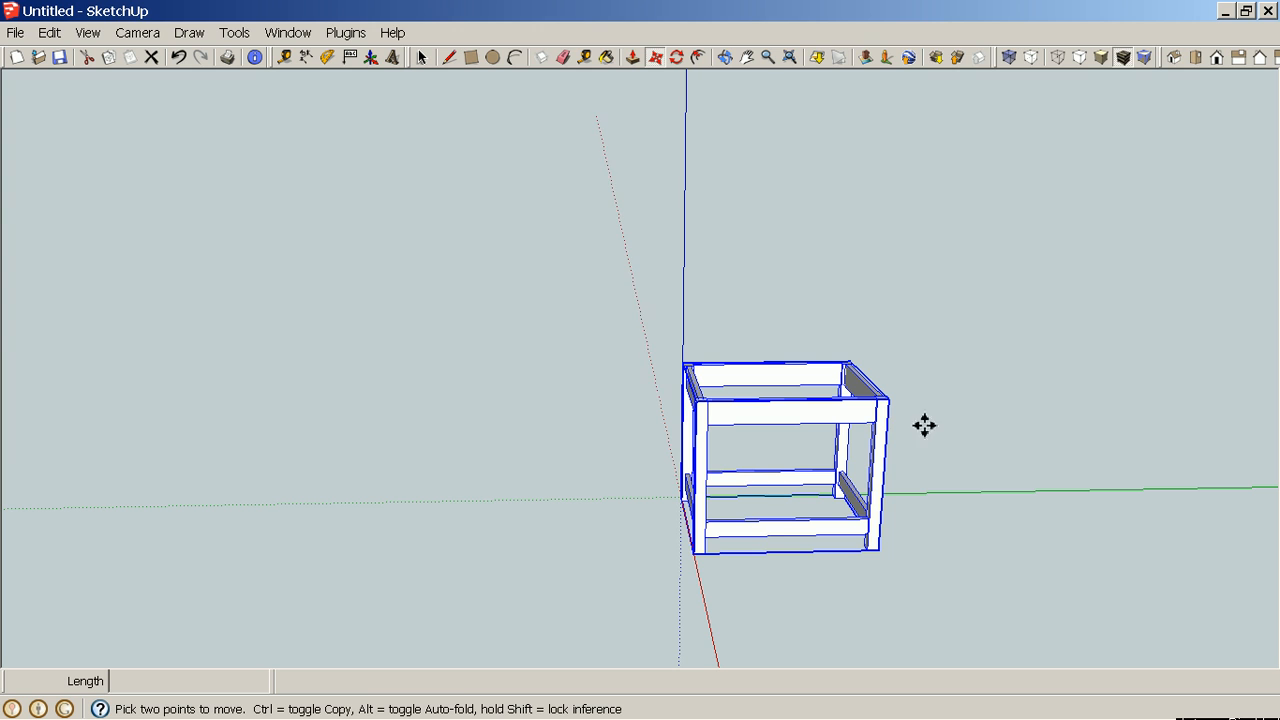
left_click(875, 416)
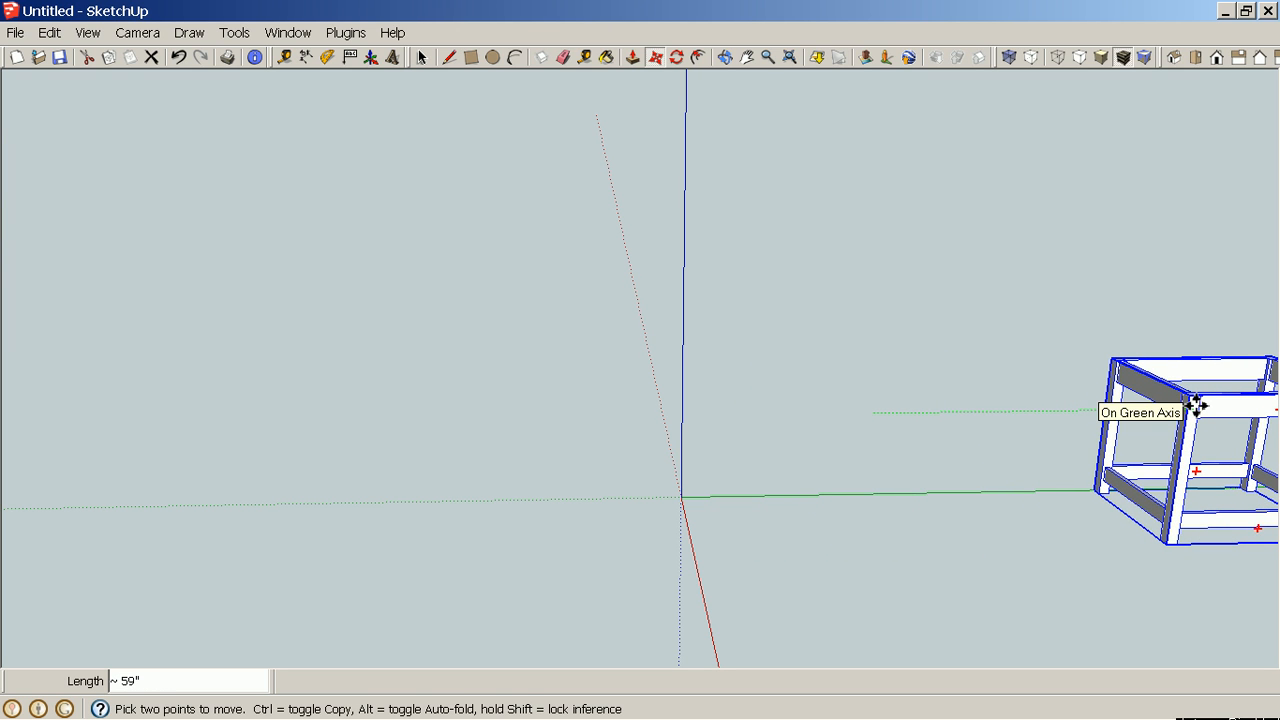
left_click(1196, 406)
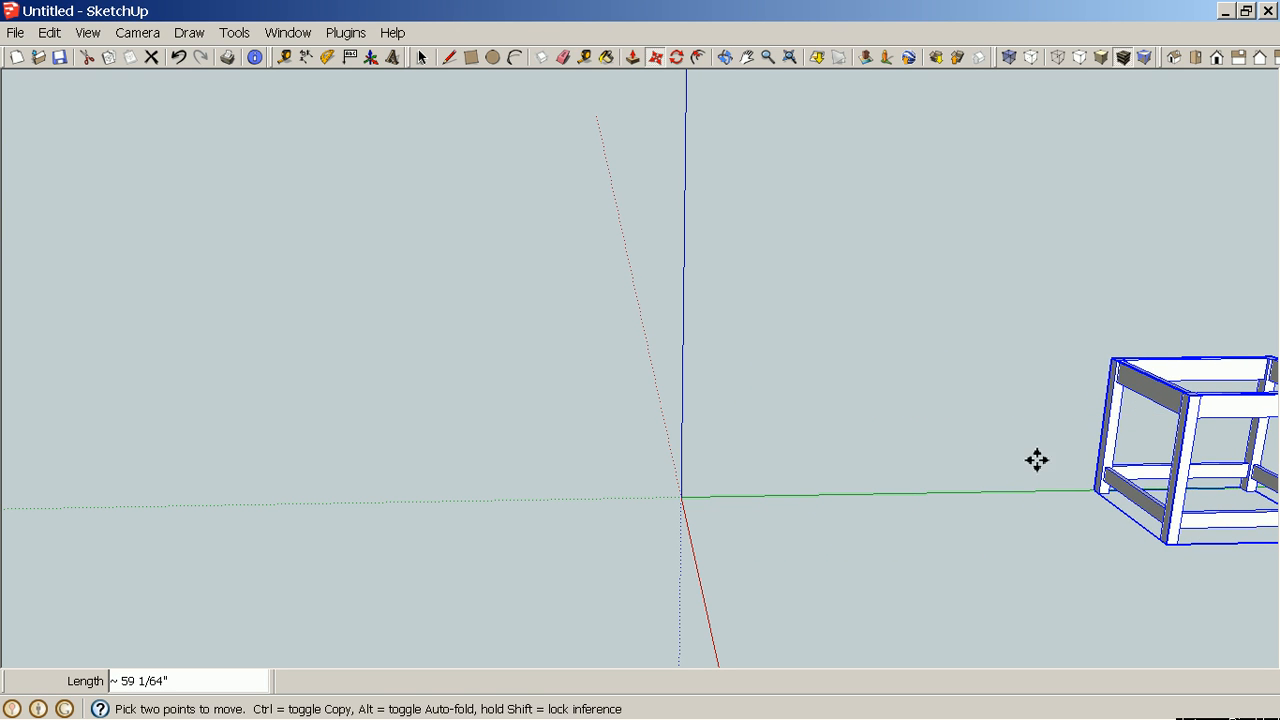
key("space")
left_click(594, 543)
middle_click_drag(597, 538, 955, 505)
middle_click_drag(922, 454, 834, 383)
middle_click_drag(963, 429, 1048, 444)
middle_click_drag(1023, 343, 460, 386)
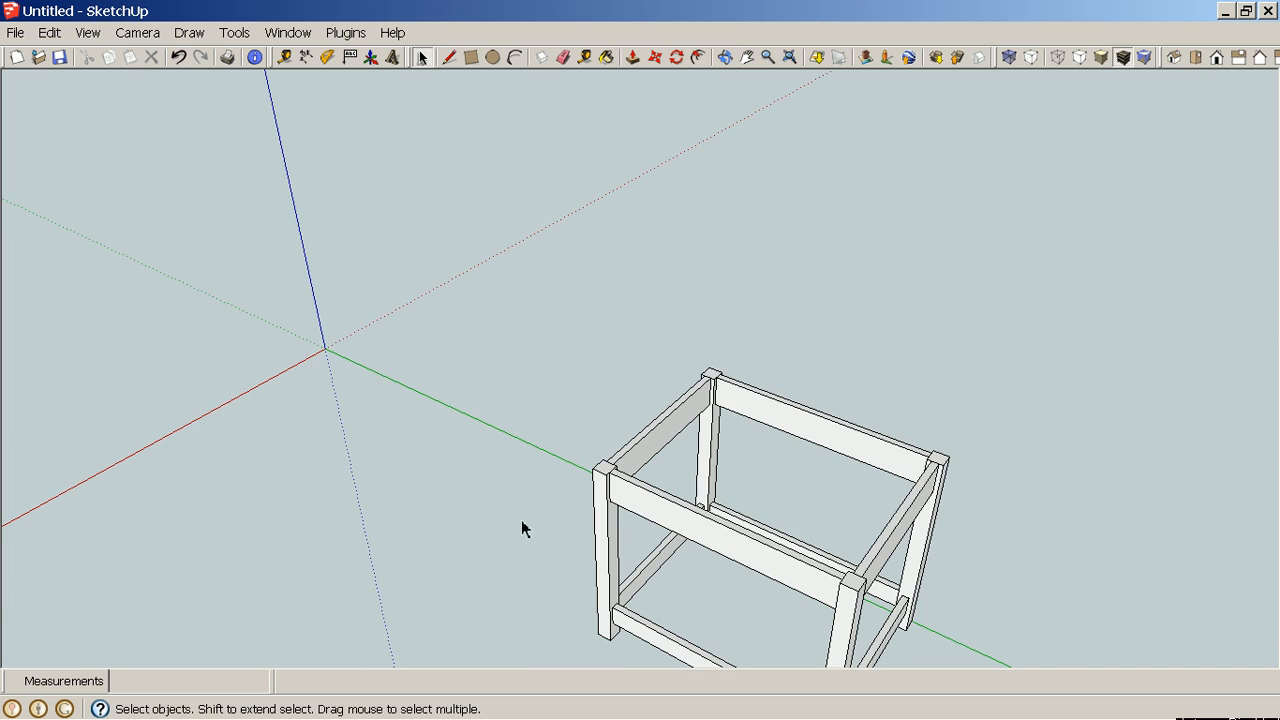
Measure the table frame's overall length across the long upper rail with the Dimension tool.
middle_click_drag(706, 600, 889, 523)
scroll(888, 522, "up", 5)
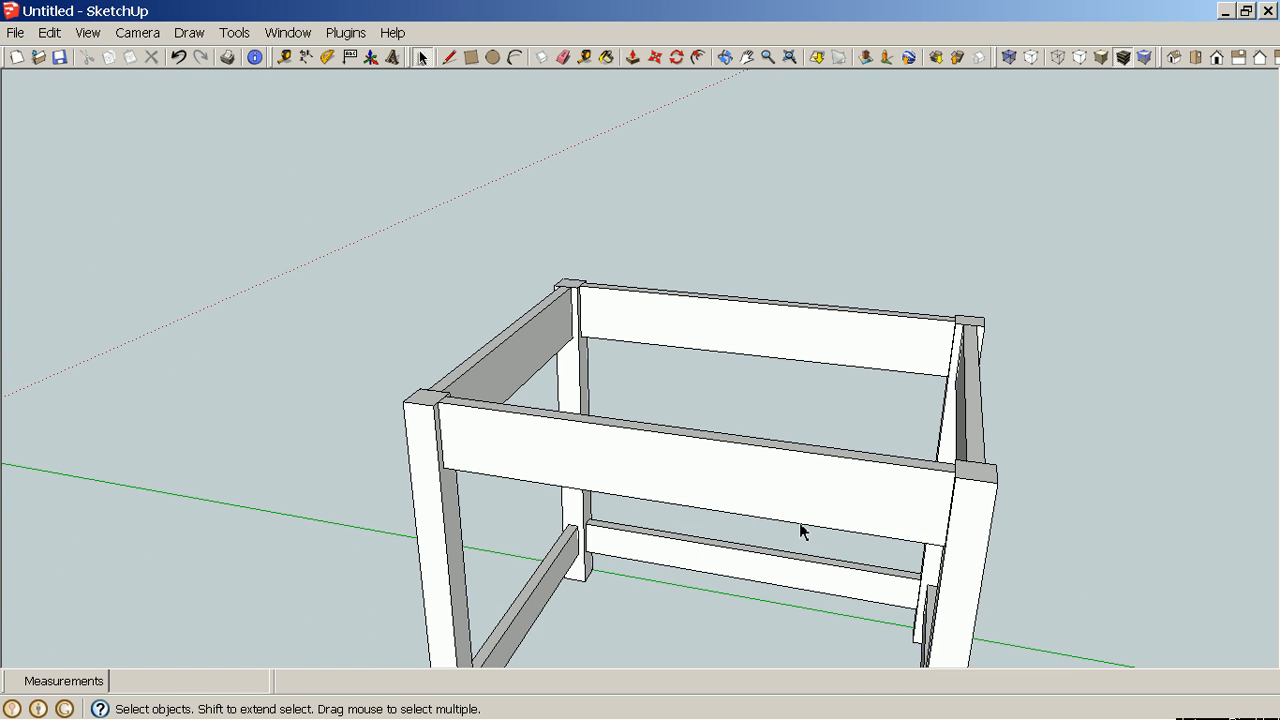
left_click(306, 57)
left_click(404, 402)
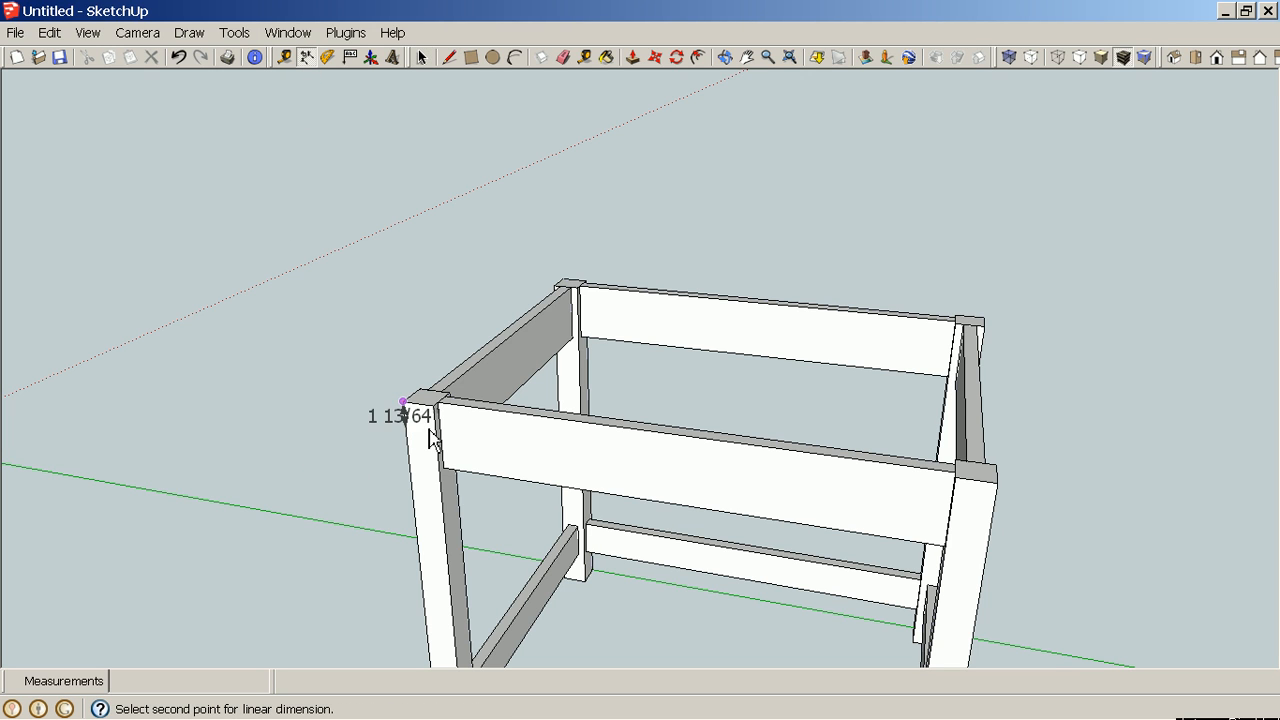
left_click(1003, 491)
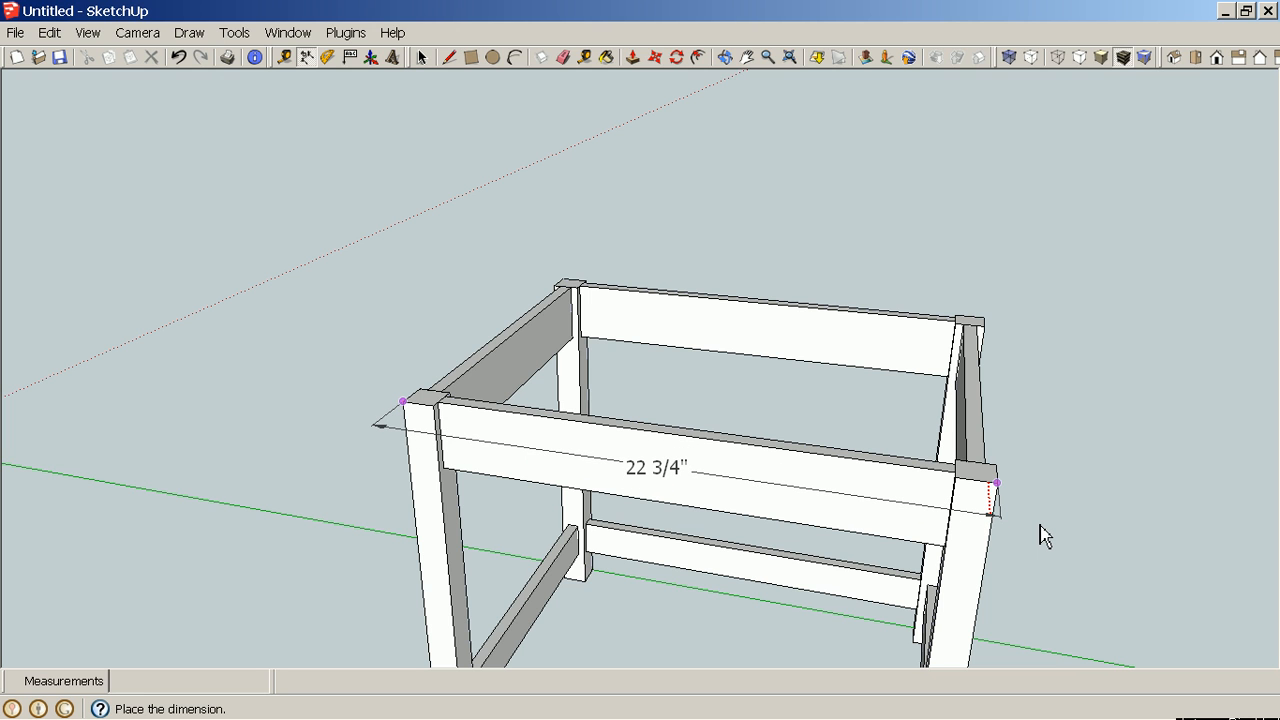
key("Escape")
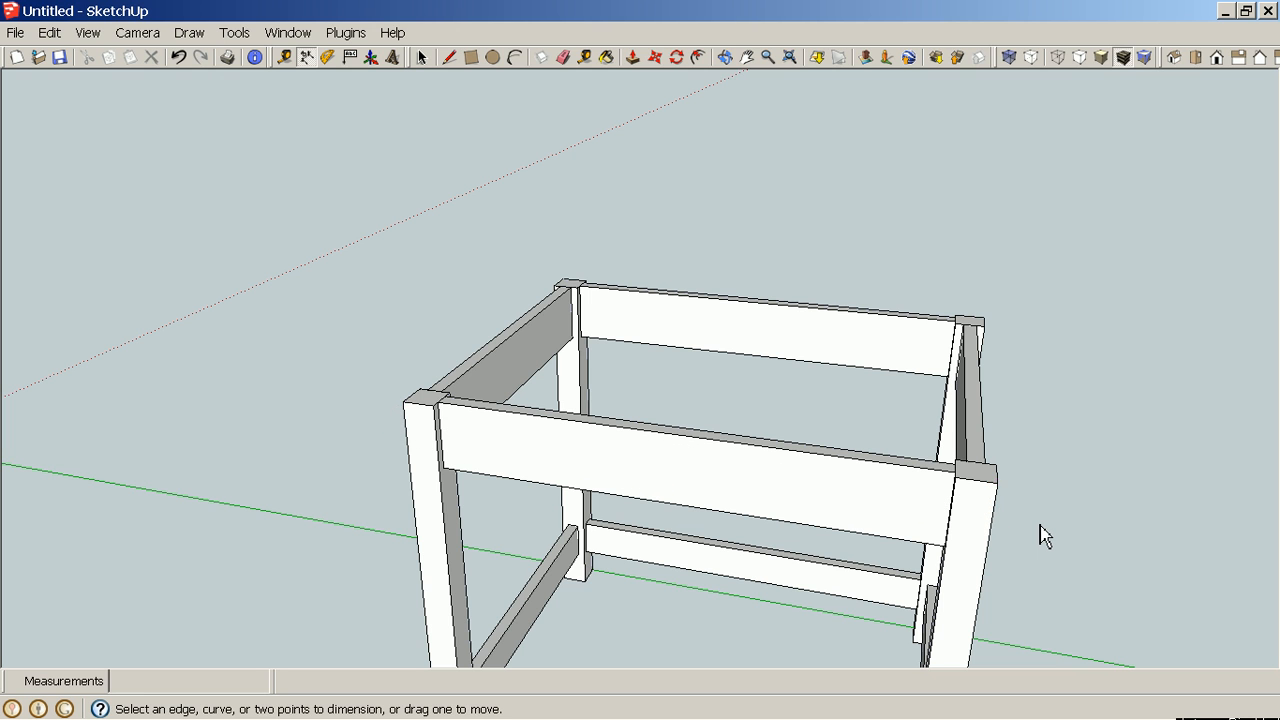
Measure the table frame's overall width across the short upper rail.
middle_click_drag(1057, 549, 511, 473)
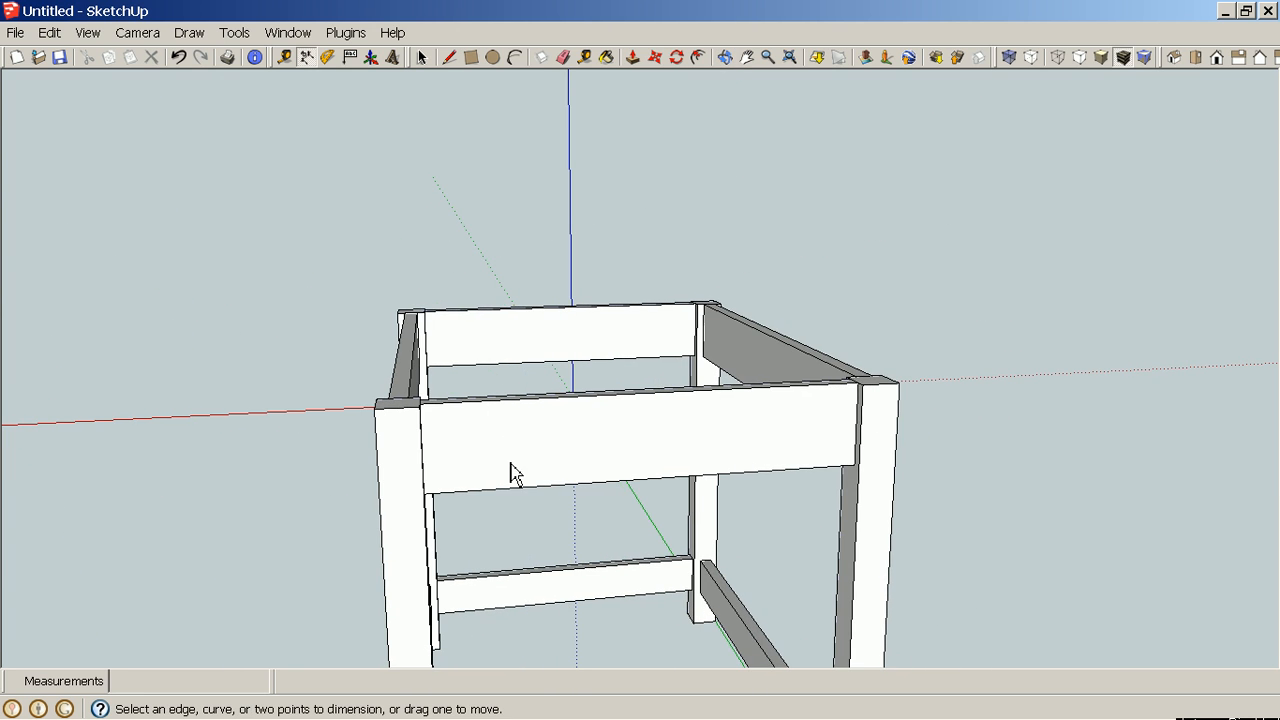
left_click(374, 409)
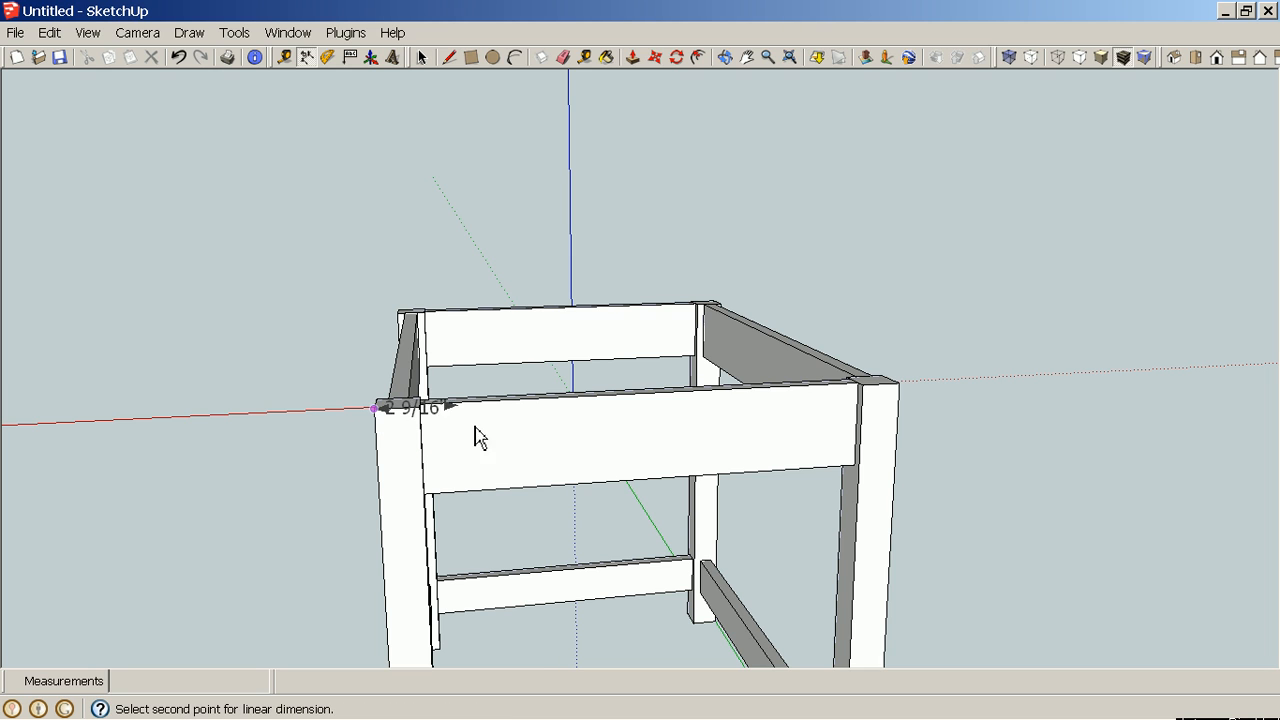
left_click(902, 386)
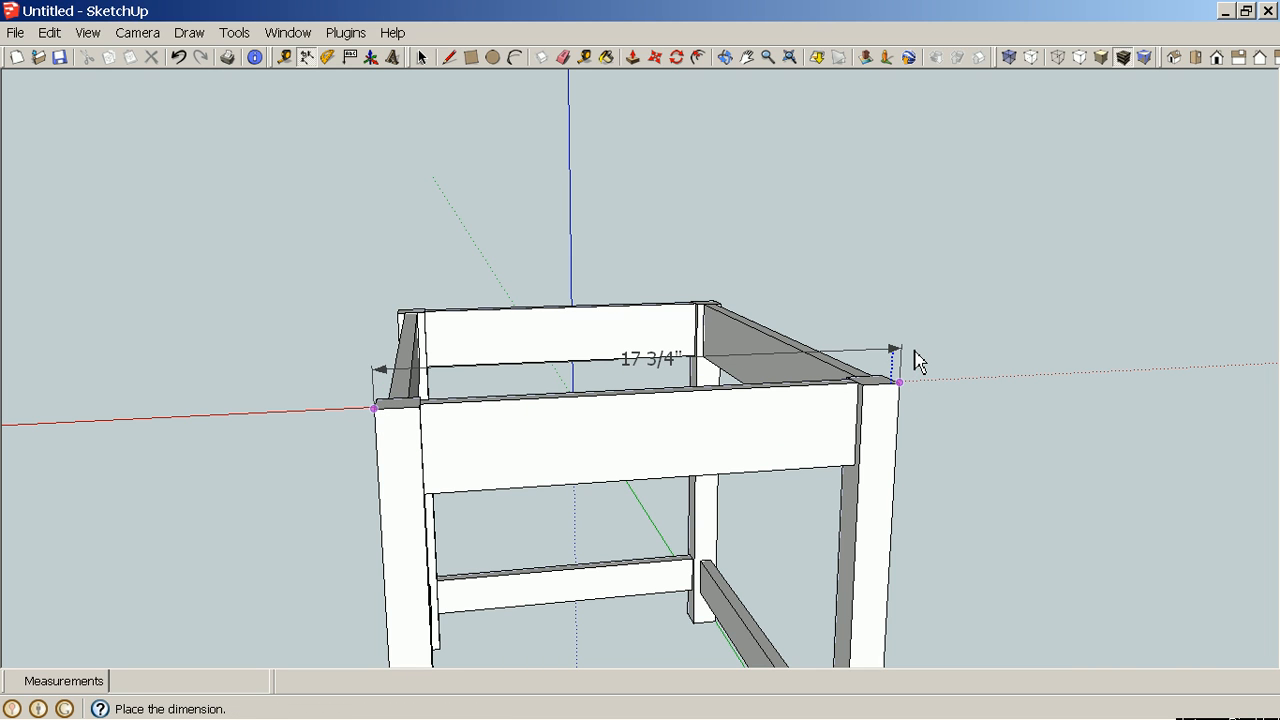
key("Escape")
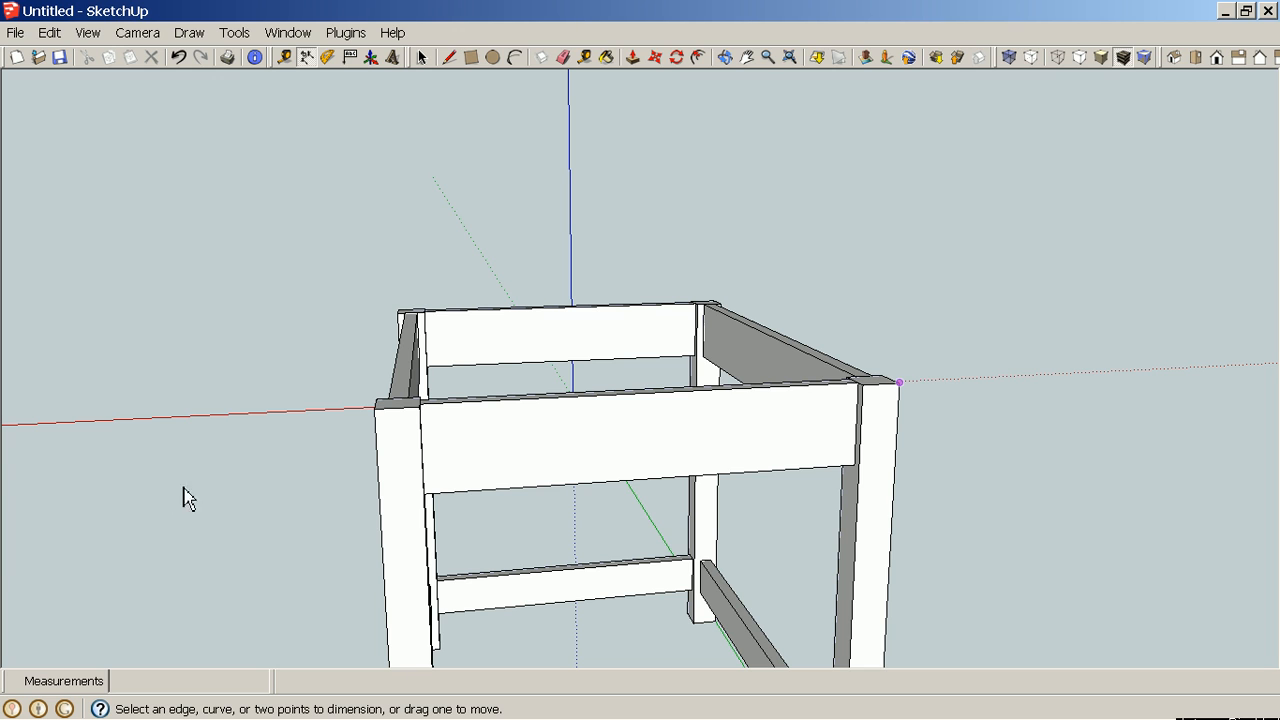
Measure the frame's overall length again from leg corner to leg corner.
middle_click_drag(200, 491, 408, 614)
scroll(408, 614, "down", 4)
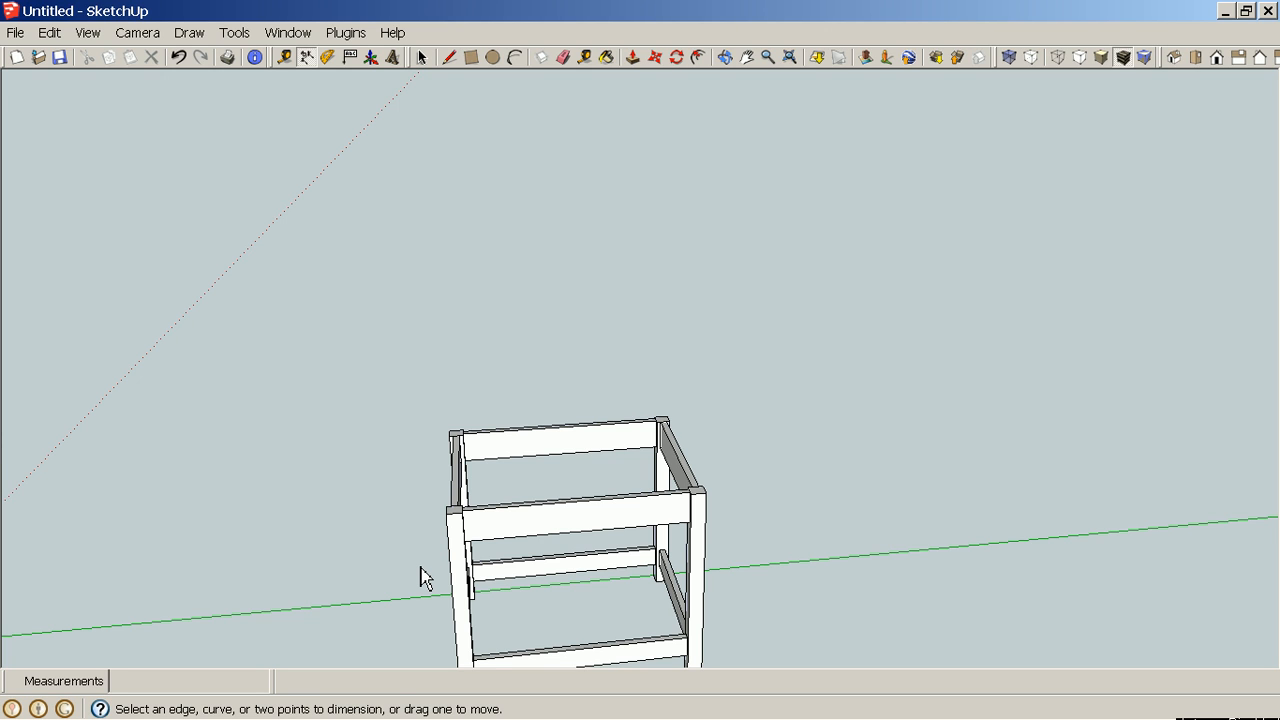
key("h")
left_click_drag(354, 600, 947, 440)
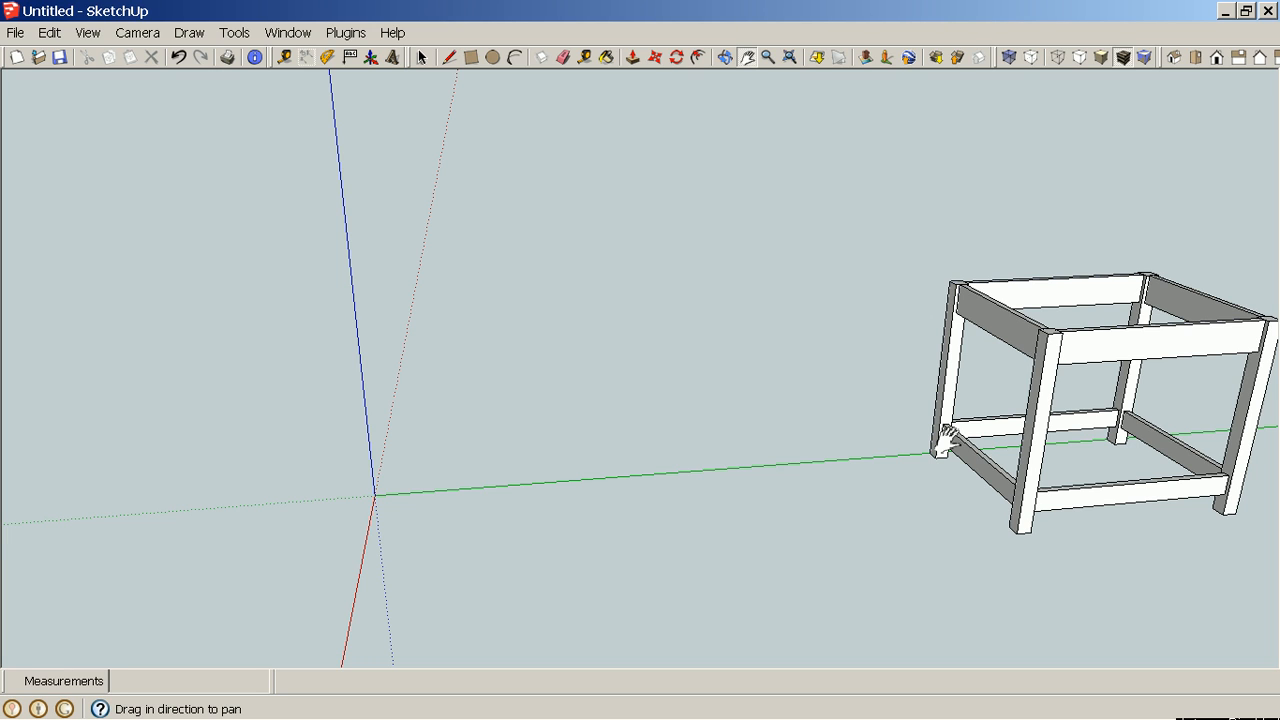
left_click_drag(1058, 452, 606, 520)
scroll(595, 460, "up", 4)
left_click_drag(1057, 509, 792, 527)
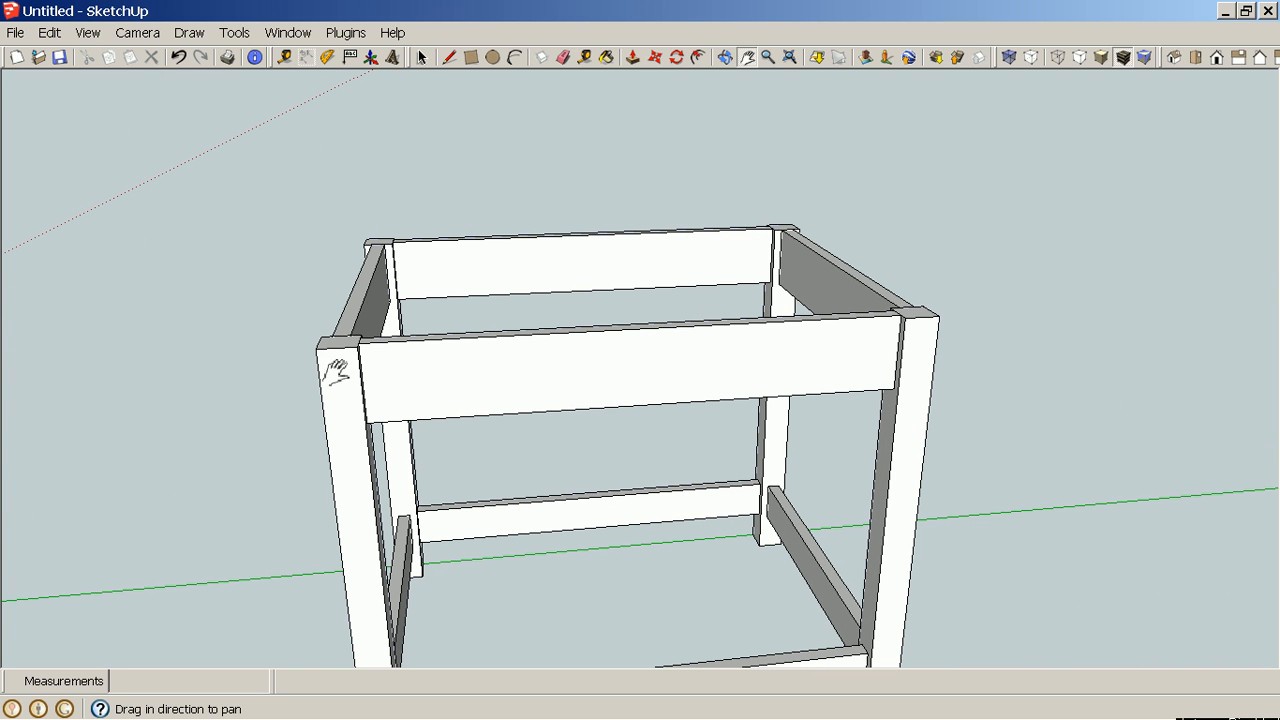
key("space")
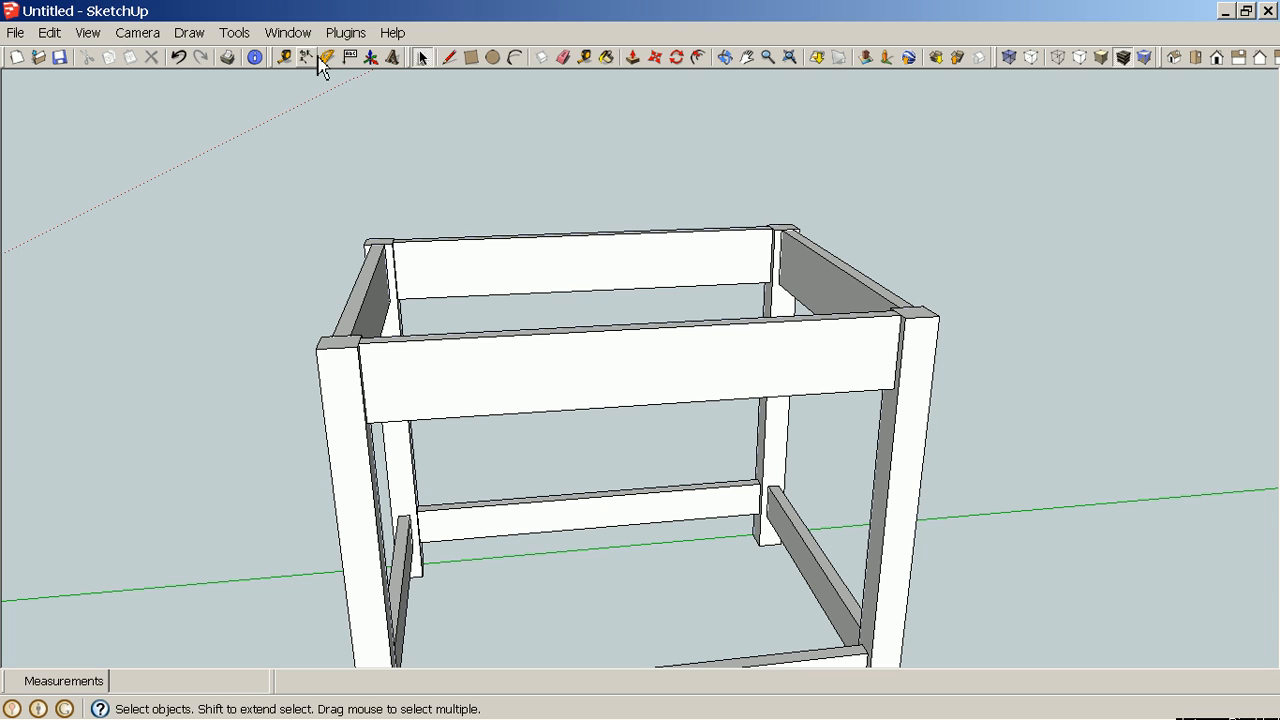
left_click(306, 57)
left_click(315, 350)
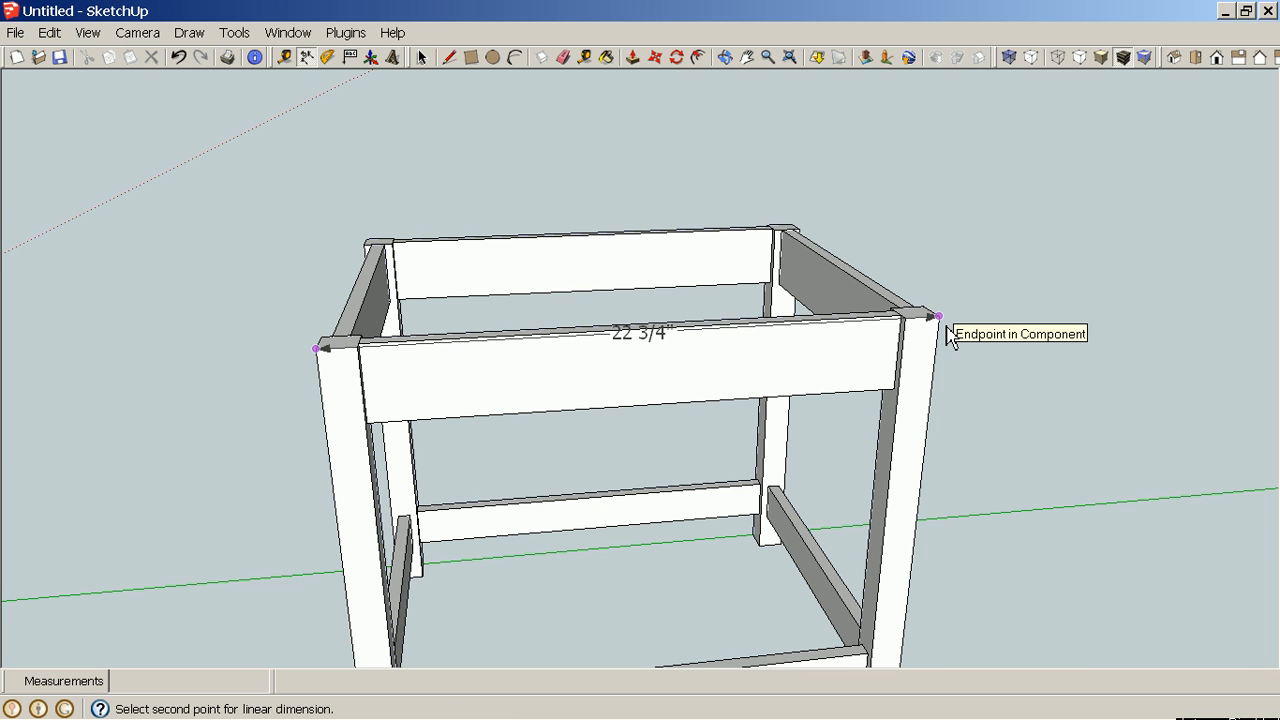
key("Escape")
Draw a rectangle from the origin measuring 19 3/4" by 24 3/4" on the ground plane.
middle_click_drag(963, 343, 477, 371)
scroll(478, 371, "down", 5)
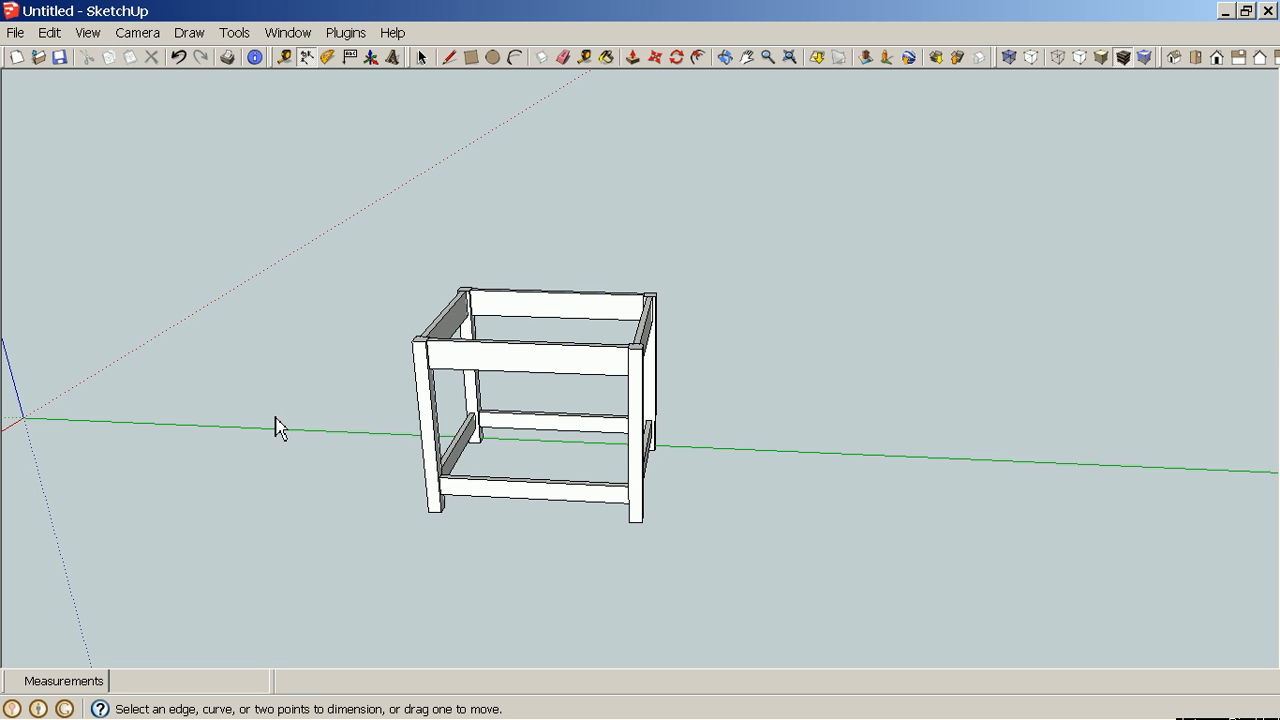
middle_click_drag(254, 408, 845, 512, "shift")
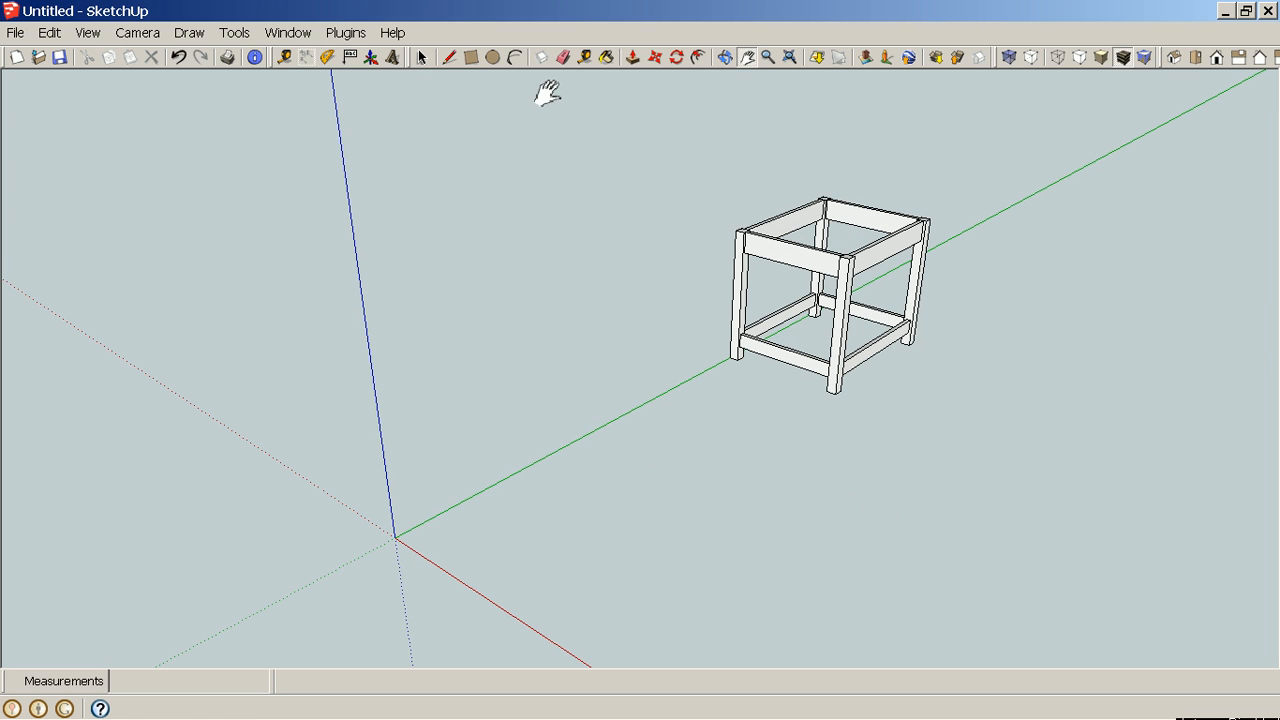
key("r")
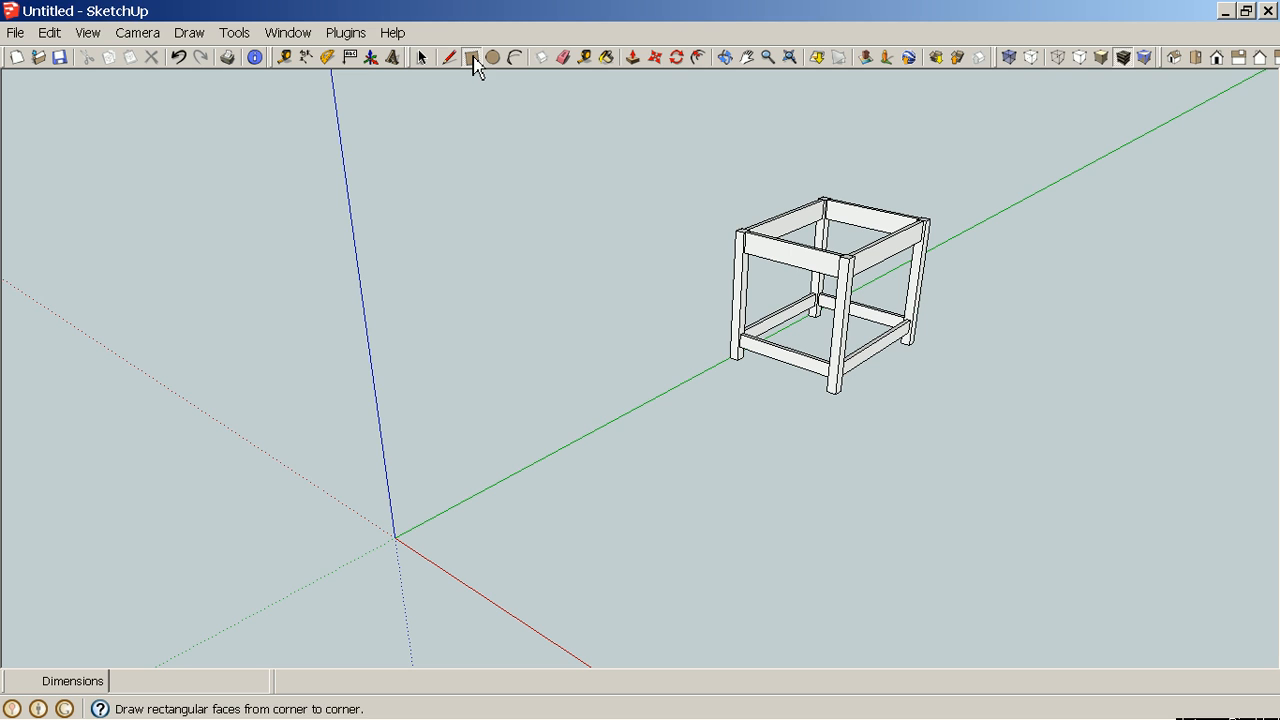
left_click(396, 538)
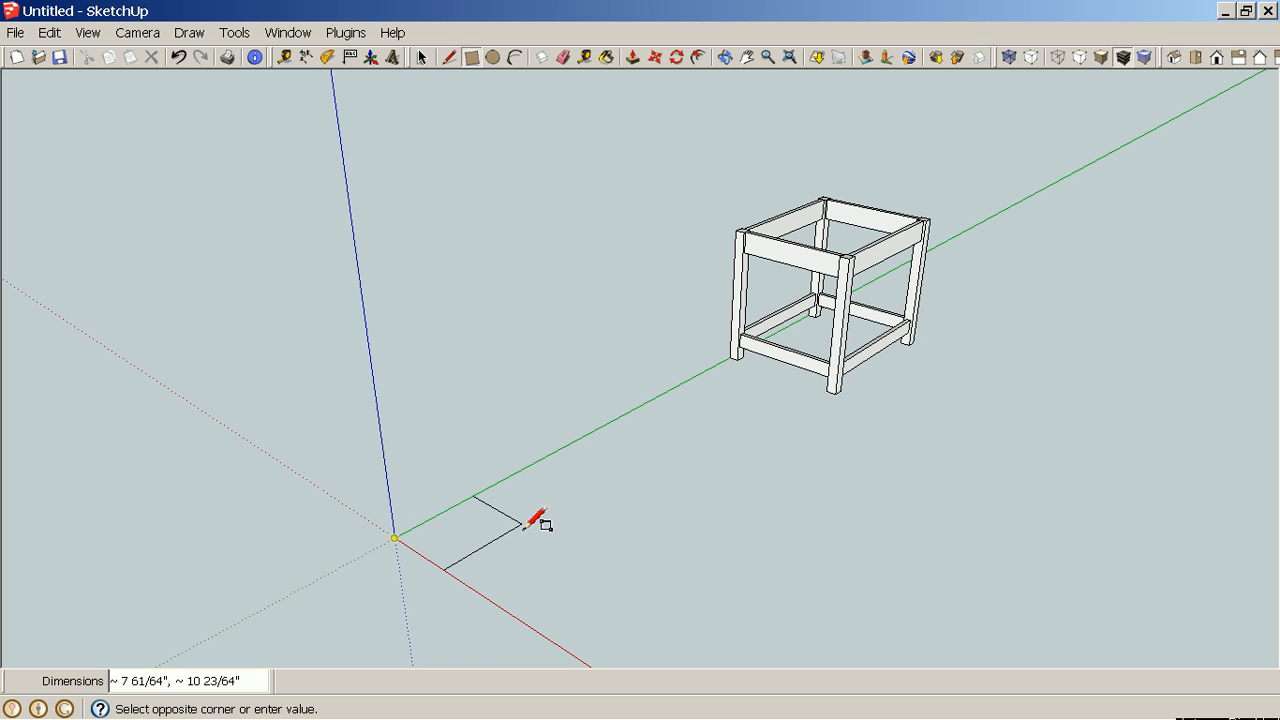
type("24")
key("BackSpace")
type("19 3/4")
type("3/")
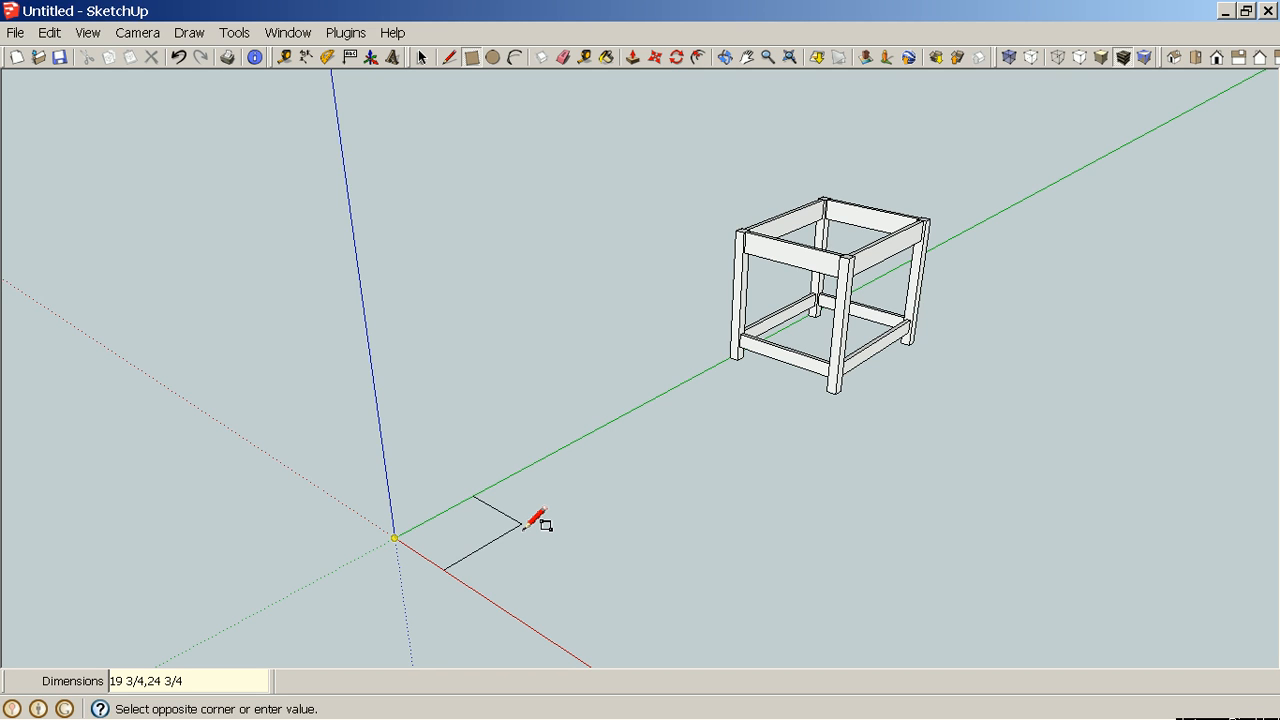
type("4")
key("Return")
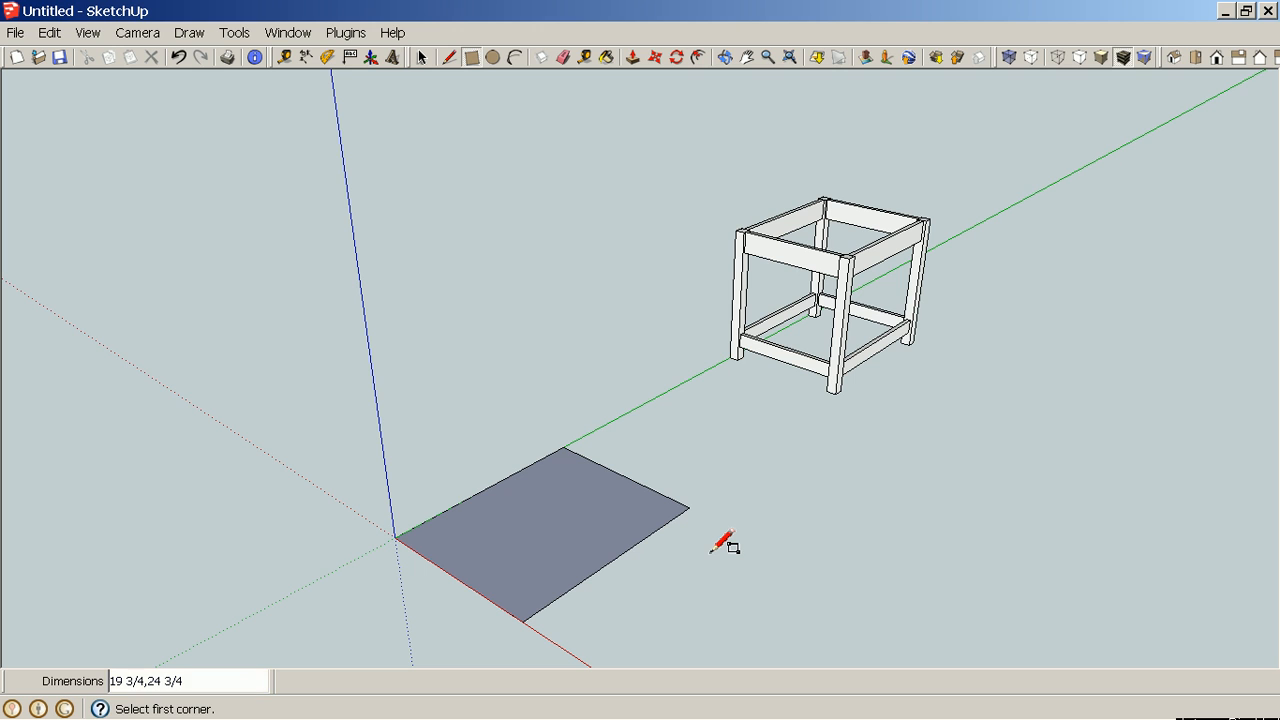
Push/pull the rectangle up 5/8" to form the tabletop slab.
middle_click_drag(720, 543, 757, 529)
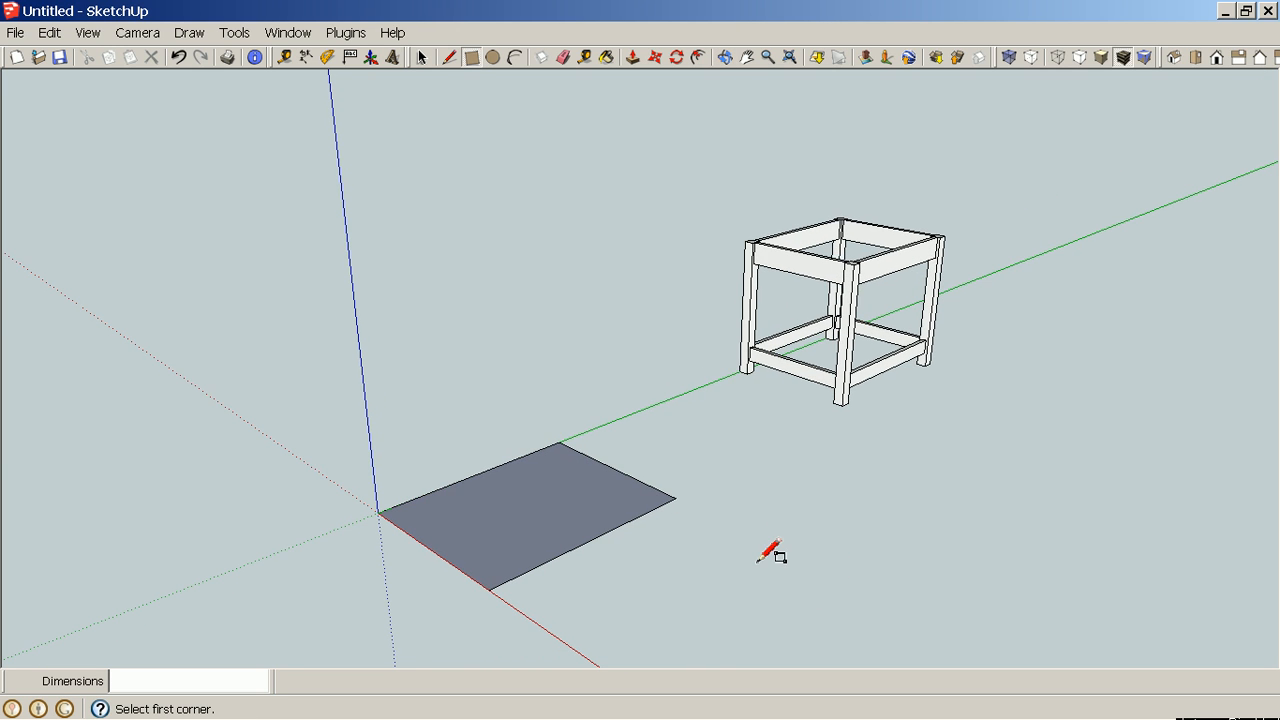
scroll(770, 552, "up", 2)
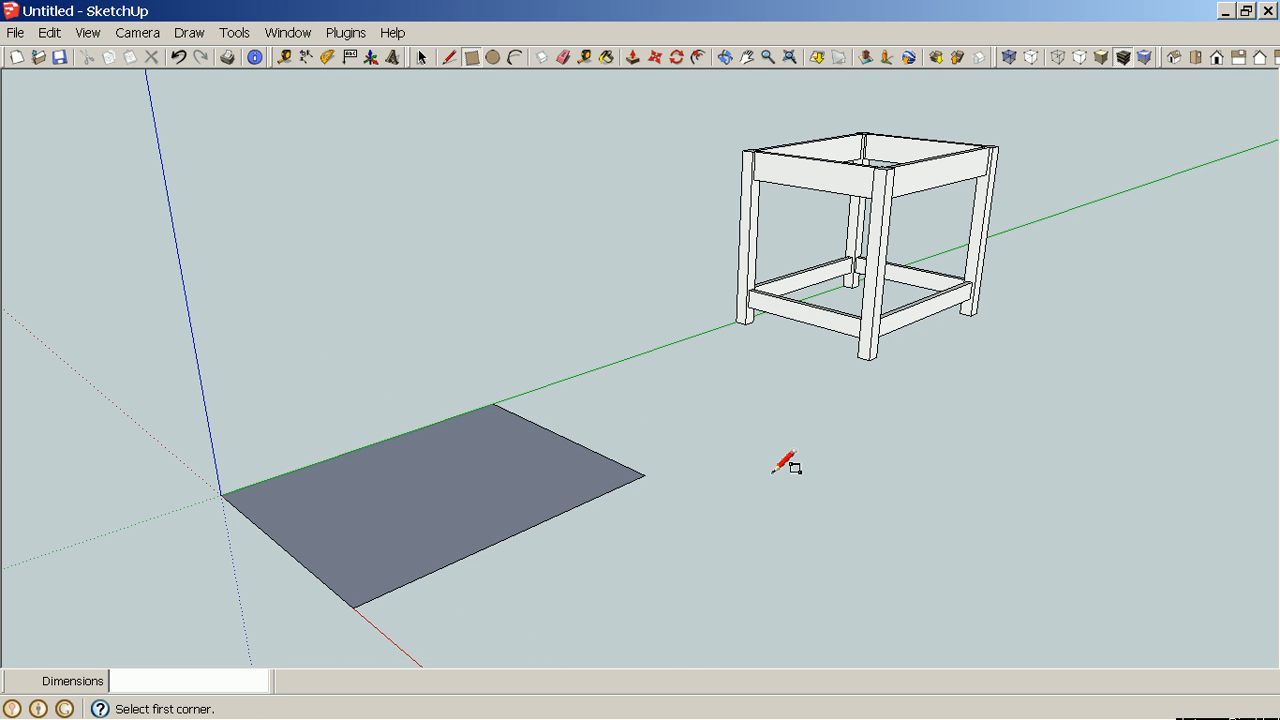
key("p")
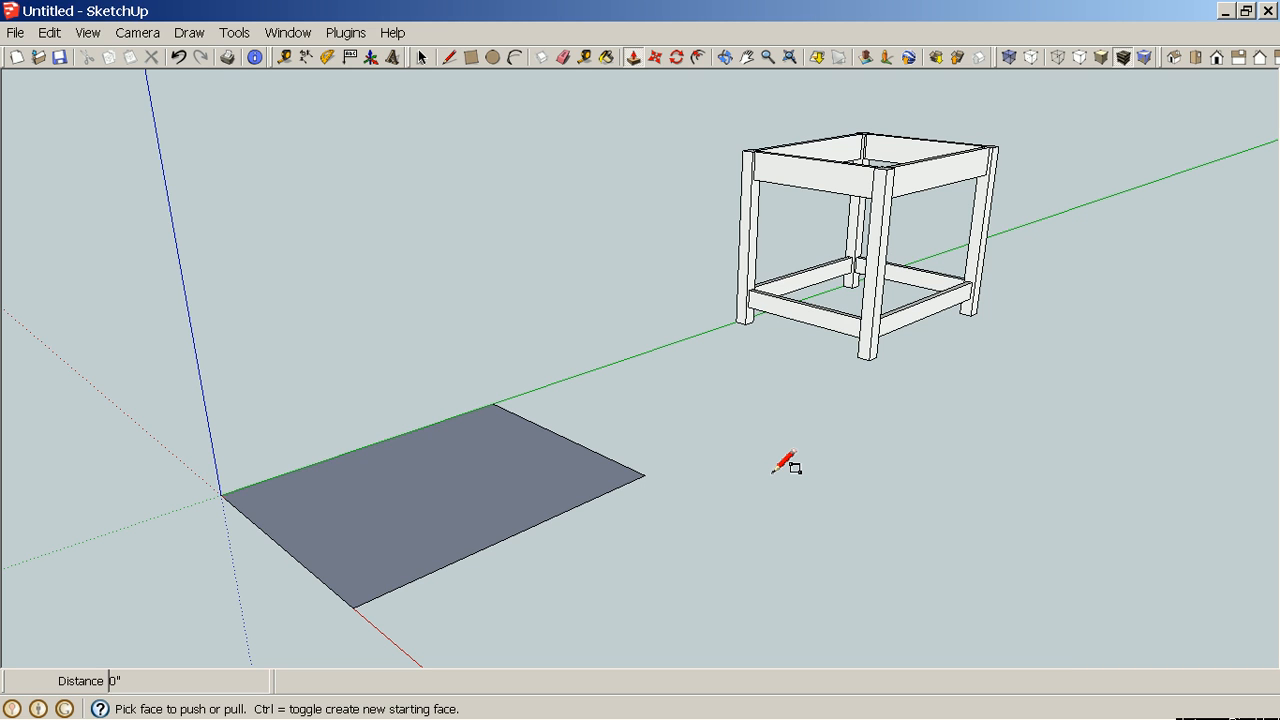
left_click(574, 500)
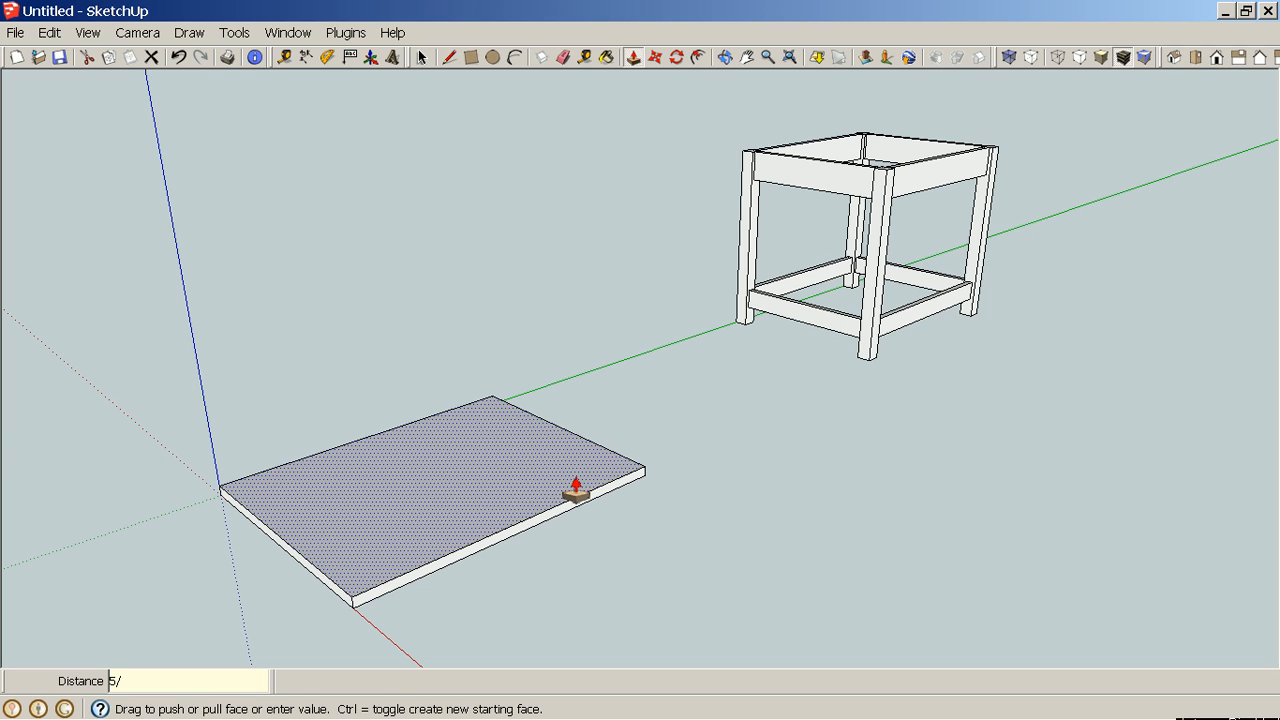
key("Return")
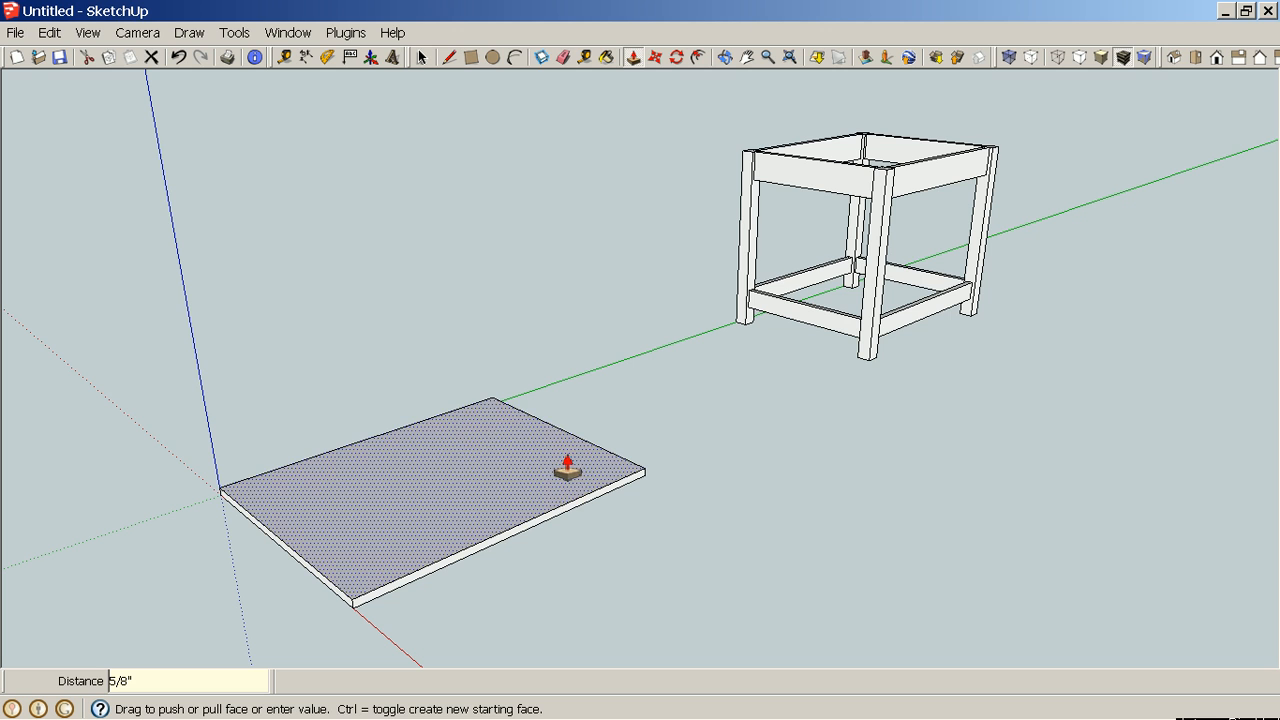
Select the tabletop and make it a component named Table Top with description 19 3/4 x 24 3/4.
mouse_move(909, 580)
middle_mouse_down()
mouse_move(813, 370)
mouse_move(809, 303)
mouse_move(771, 406)
mouse_move(700, 525)
mouse_move(723, 517)
mouse_move(714, 546)
middle_mouse_up()
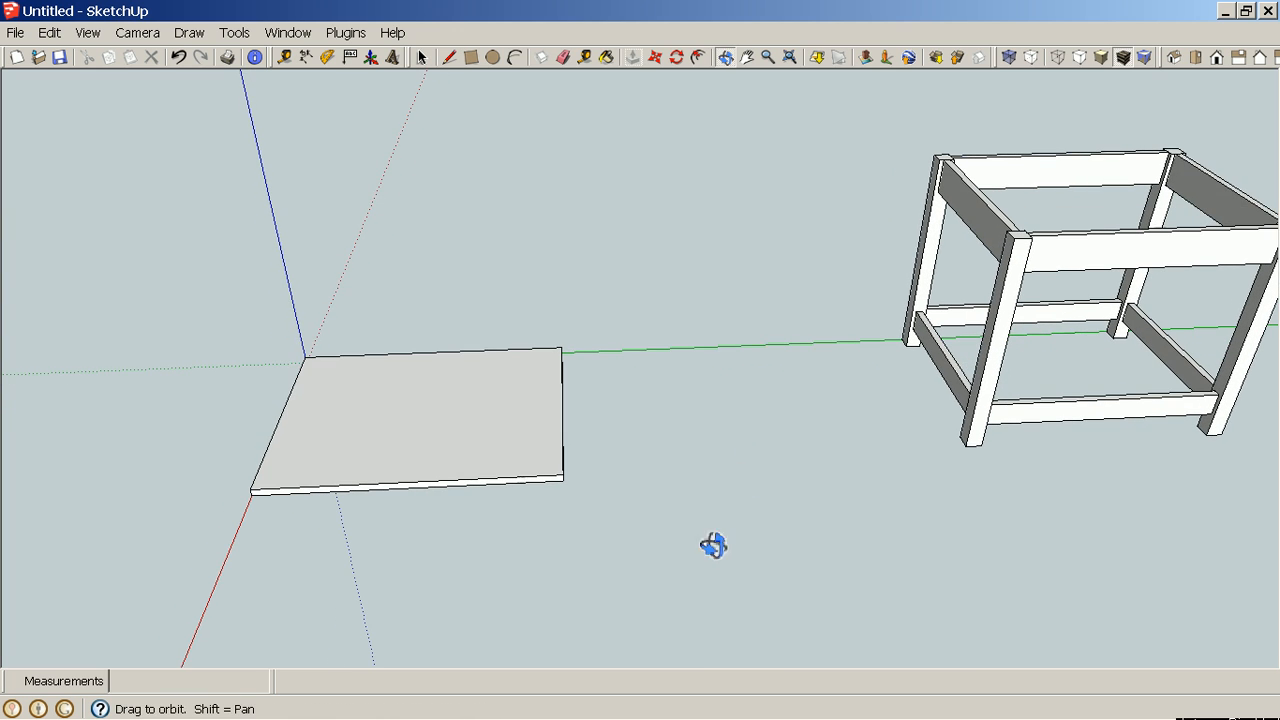
key("space")
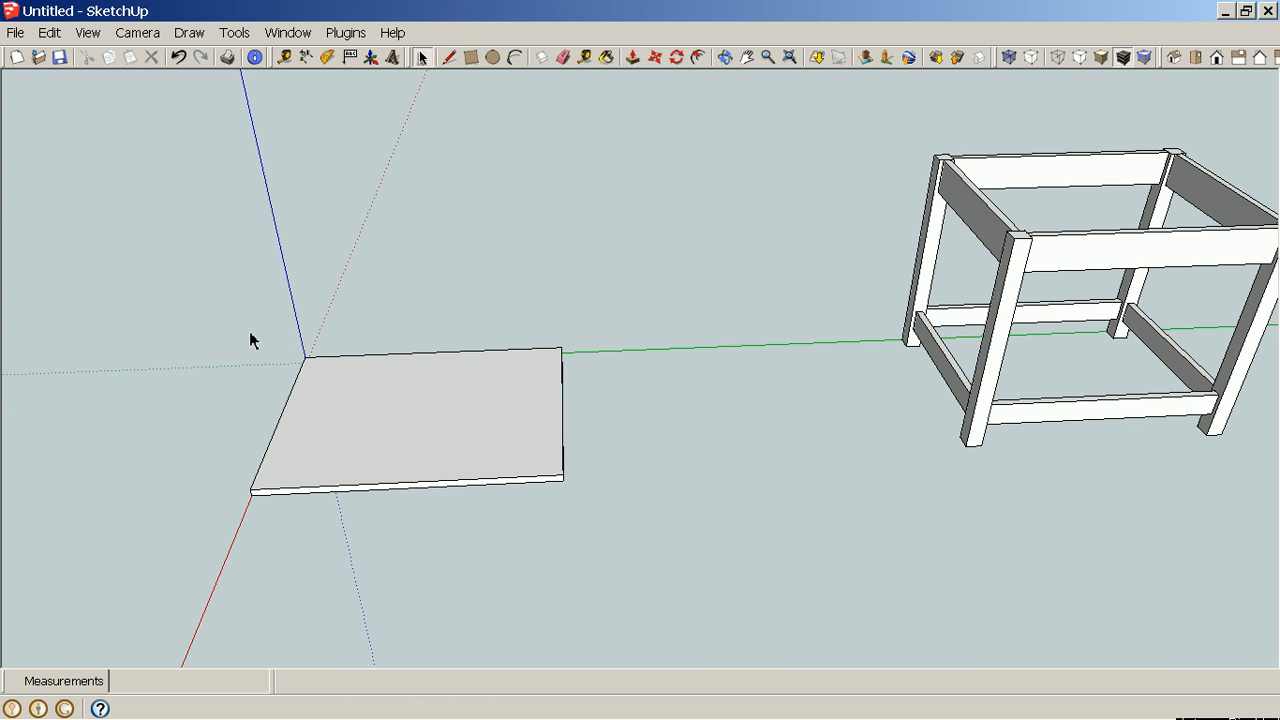
mouse_move(248, 331)
left_mouse_down()
mouse_move(343, 357)
mouse_move(598, 531)
left_mouse_up()
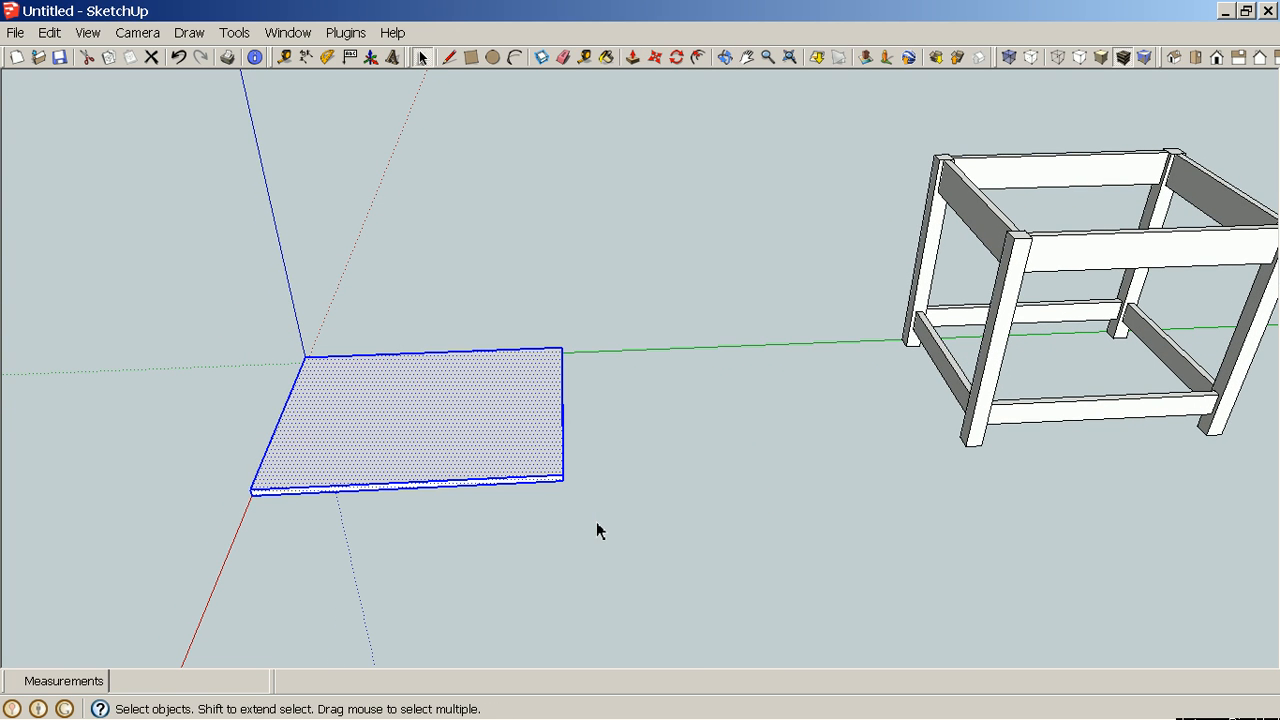
right_click(511, 463)
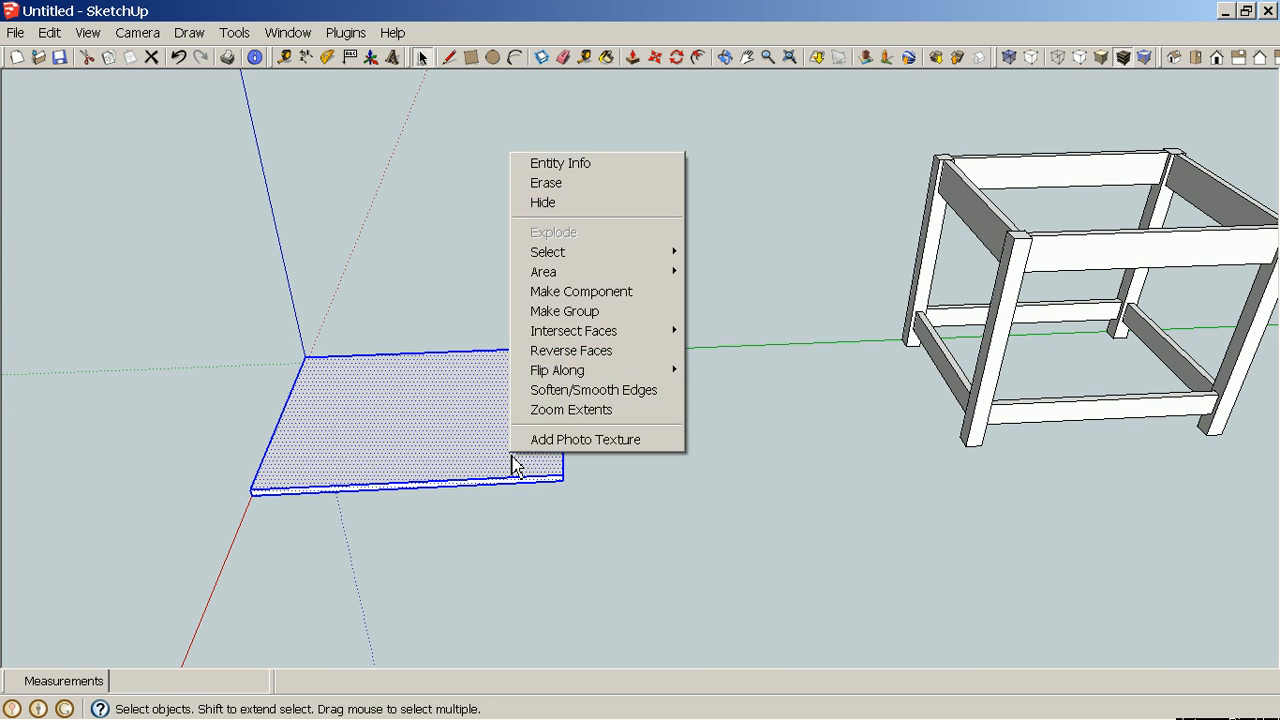
left_click(636, 305)
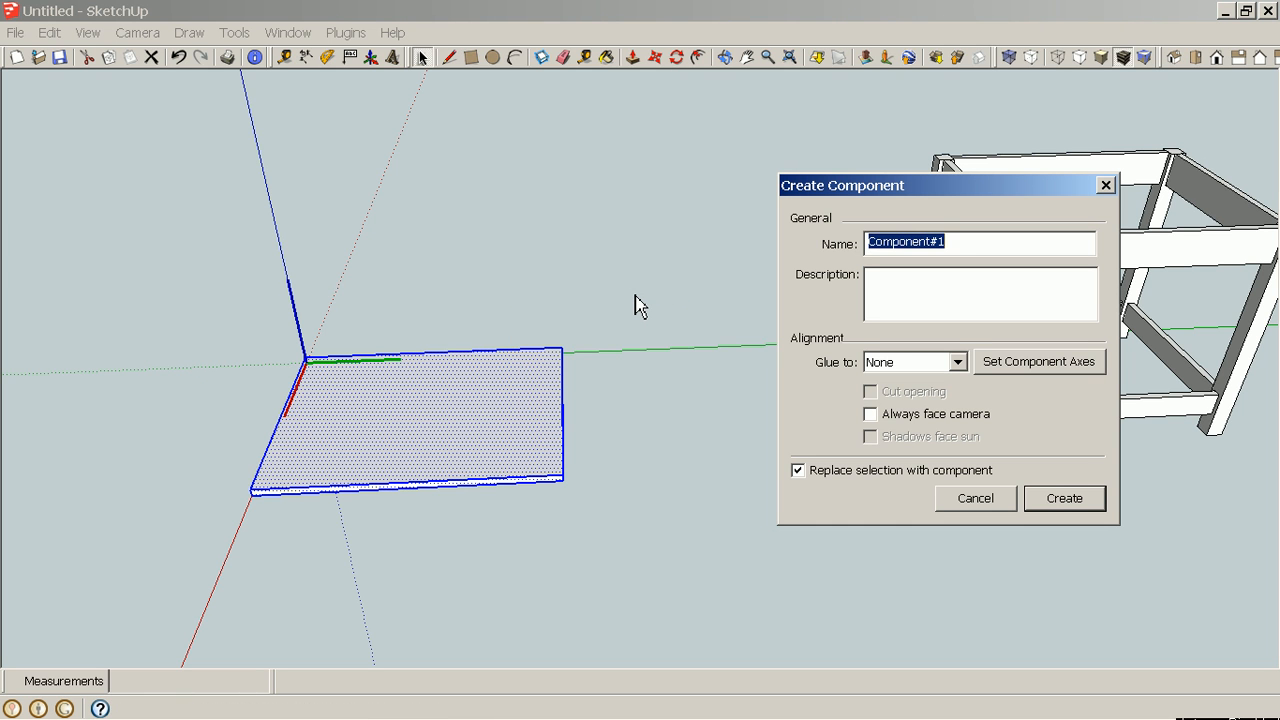
type("Table Top")
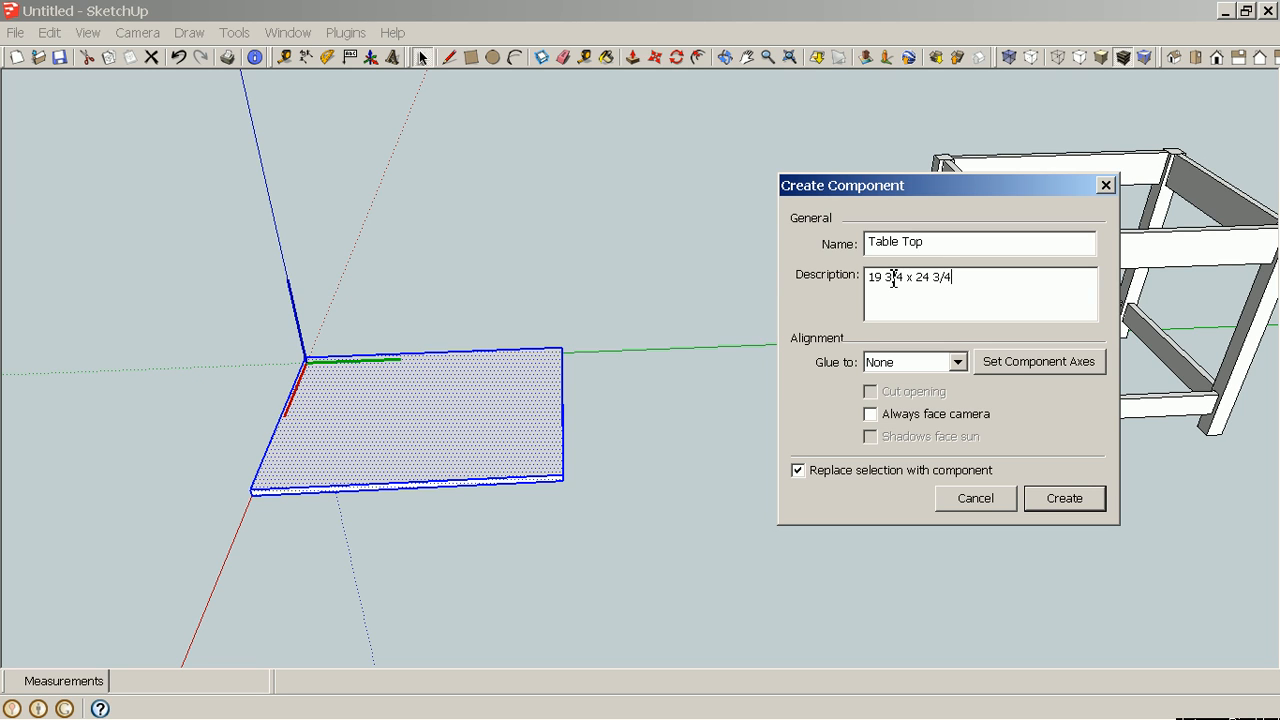
left_click(1066, 499)
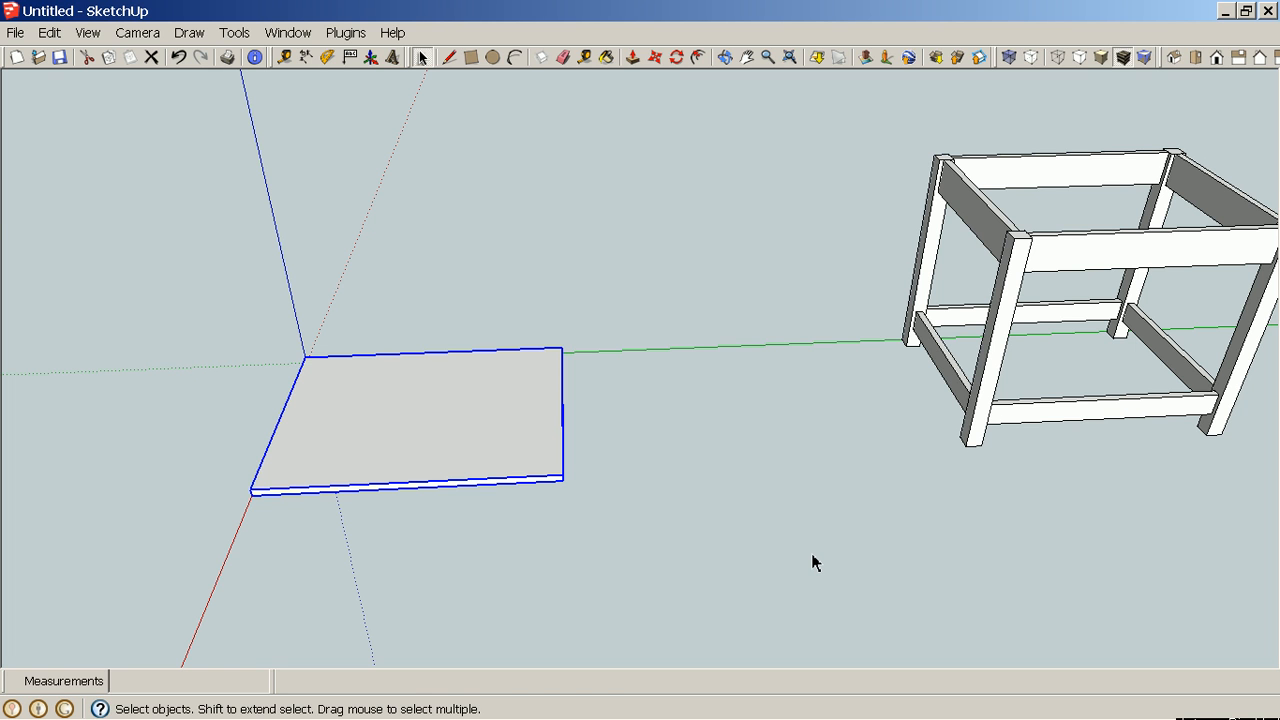
Move the tabletop component up onto the top of the table frame.
middle_click_drag(812, 563, 836, 364)
middle_click_drag(726, 503, 837, 542)
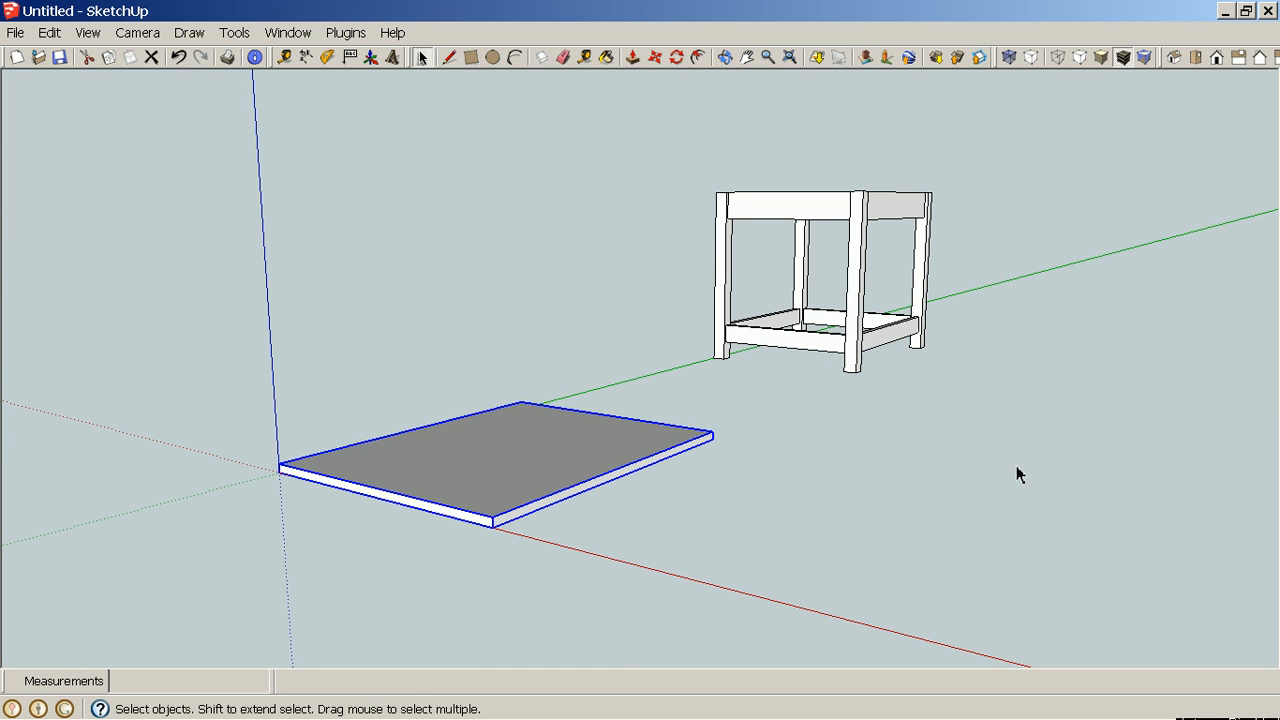
middle_click_drag(1018, 474, 754, 554)
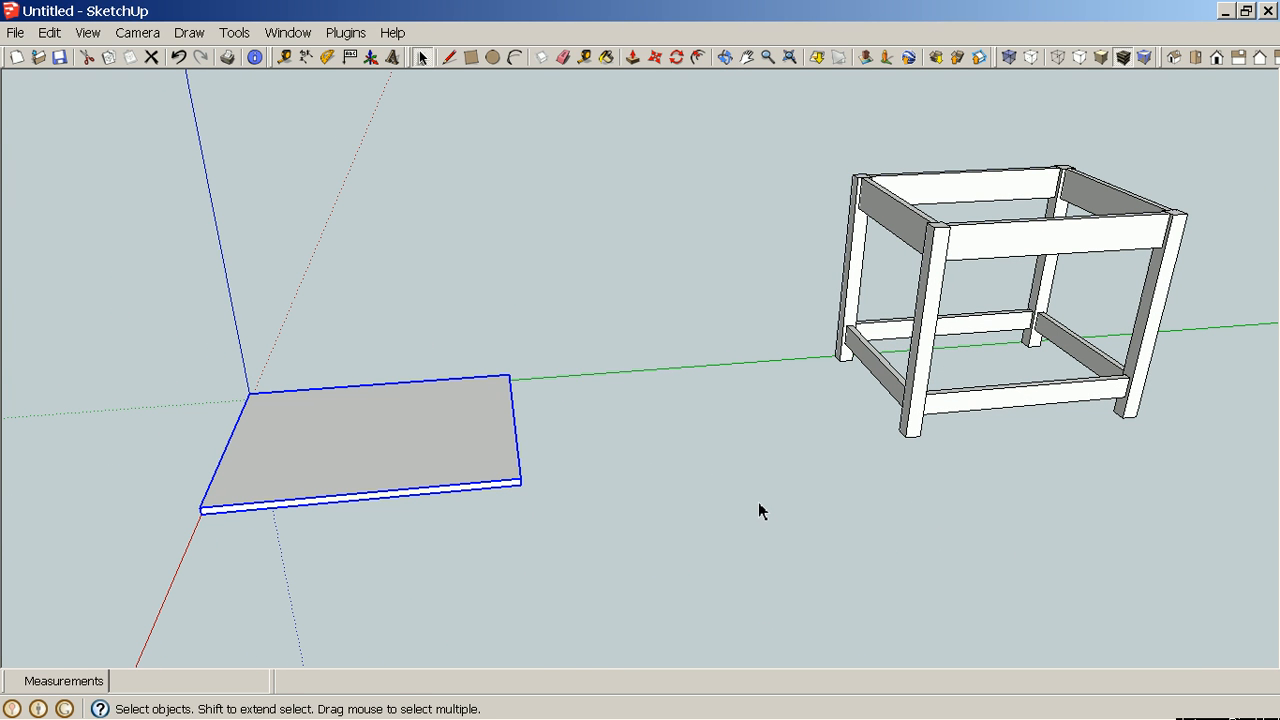
key("m")
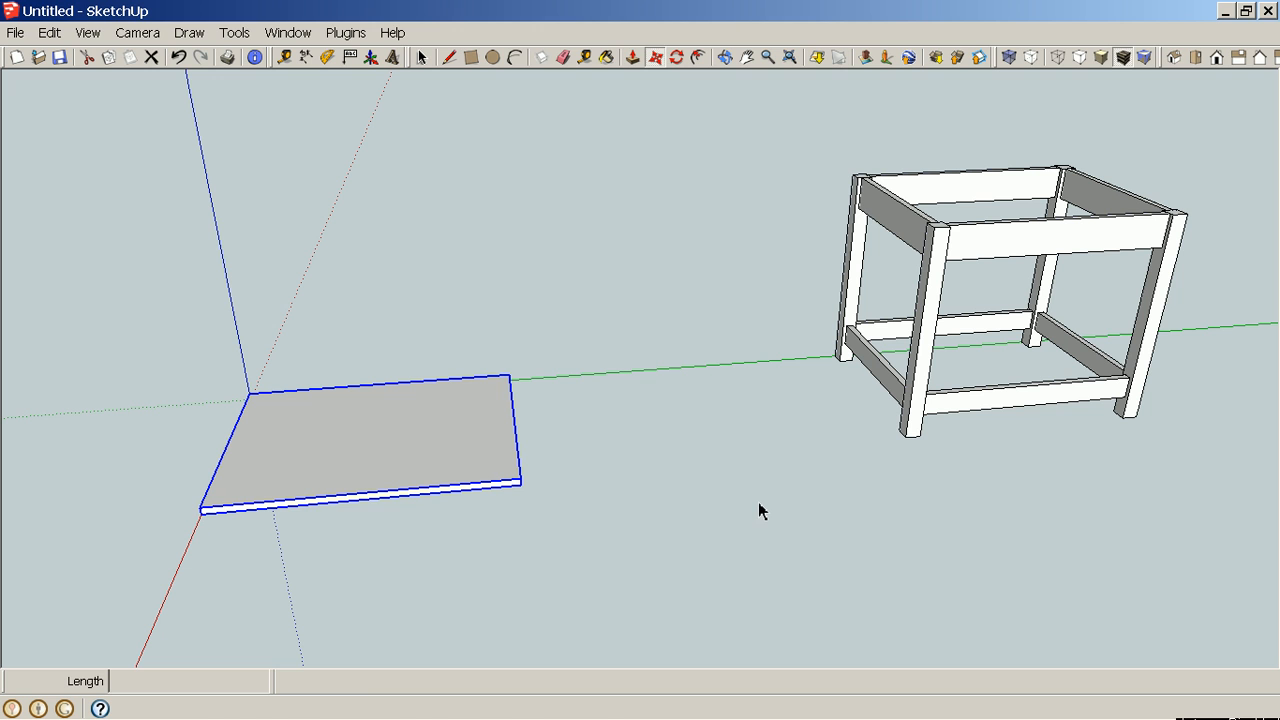
left_click(480, 456)
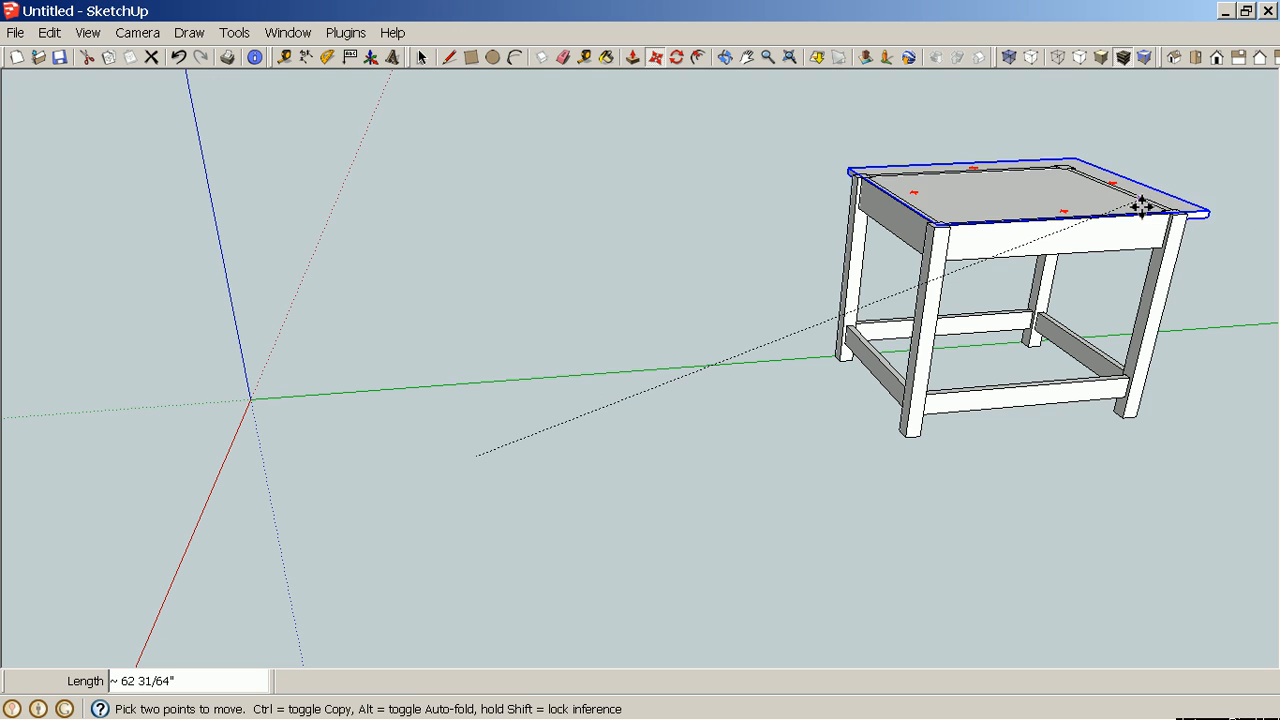
left_click(1143, 203)
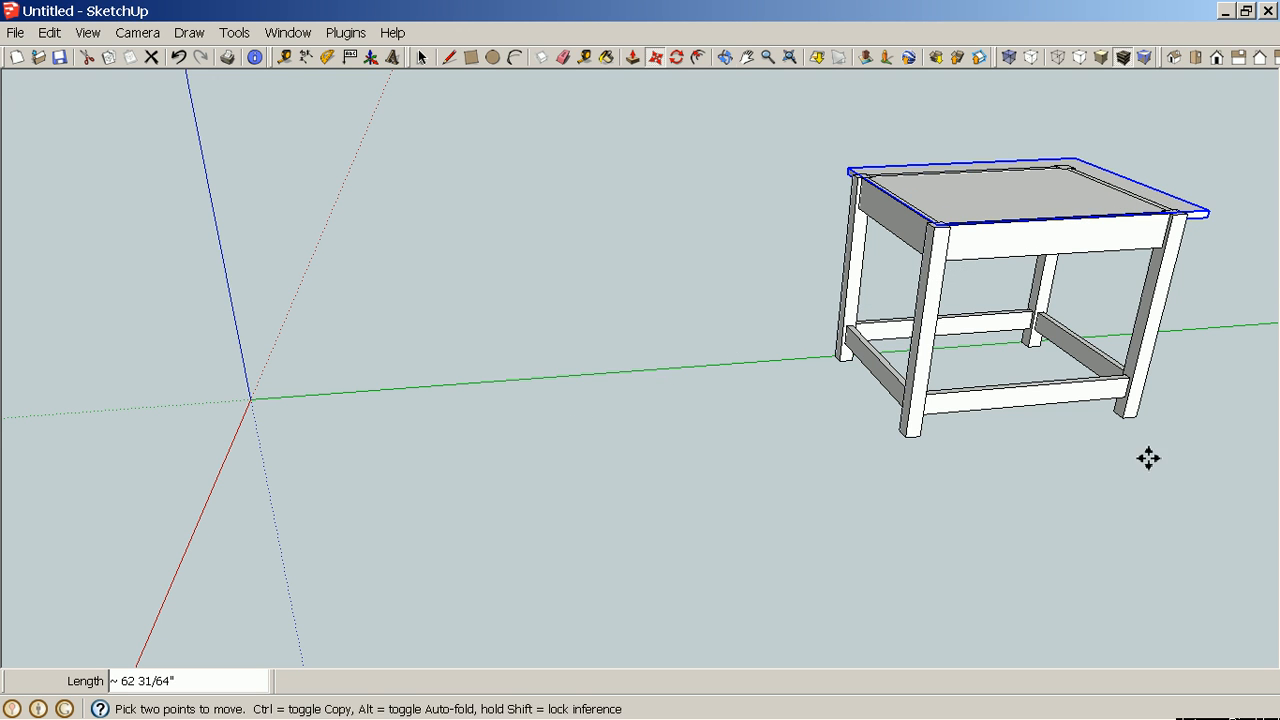
Create guide lines 1" in from two adjacent edges on the tabletop's underside with the Tape Measure.
middle_click_drag(1146, 457, 834, 374)
scroll(793, 325, "up", 5)
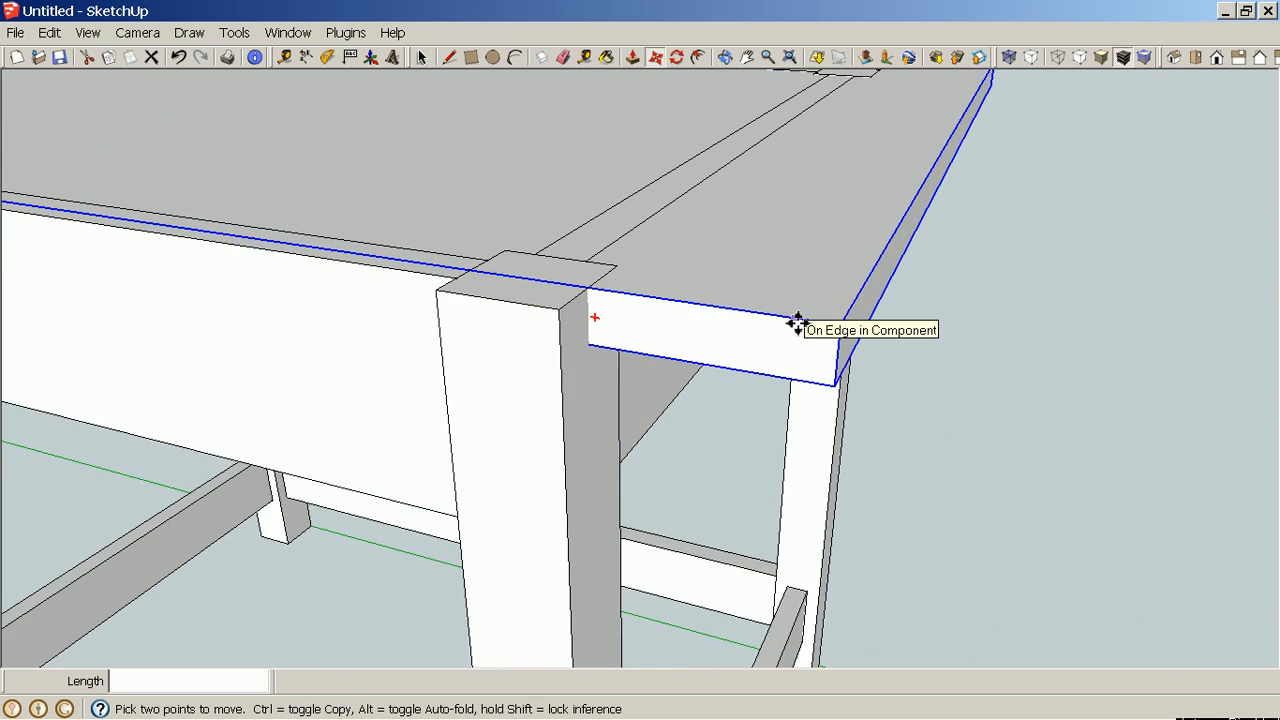
middle_click_drag(927, 425, 640, 237)
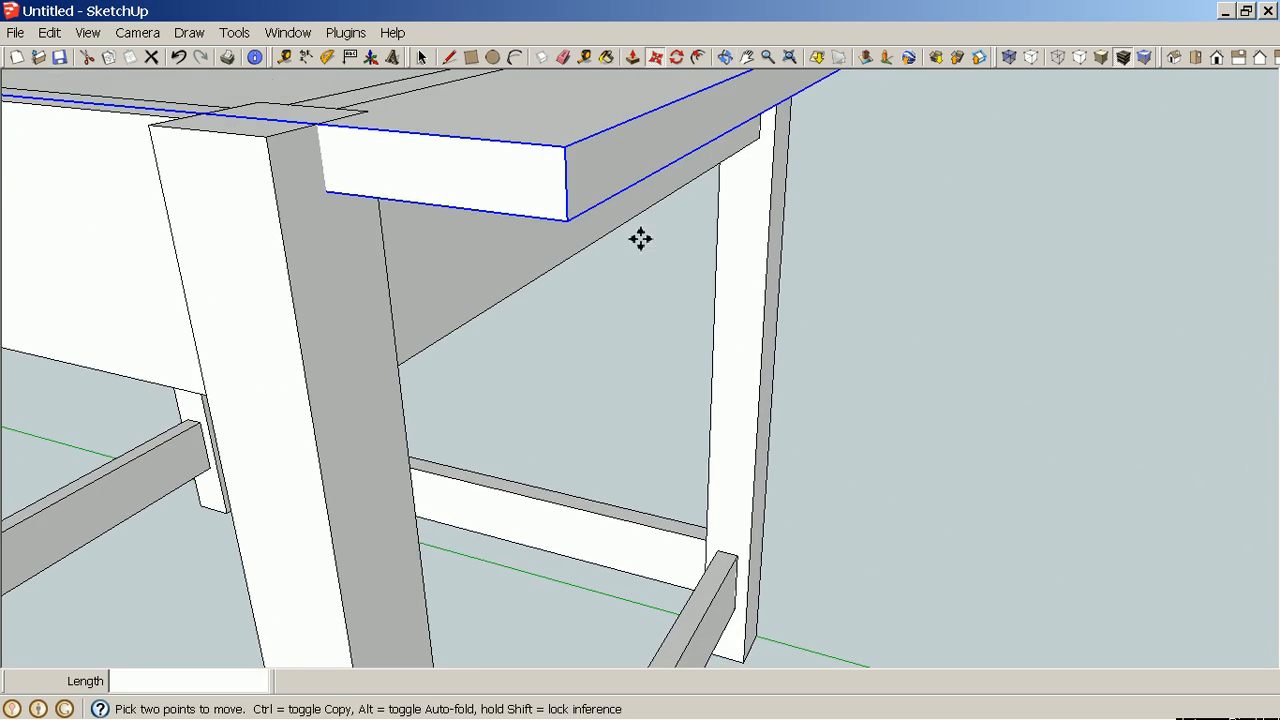
middle_click_drag(714, 414, 661, 319)
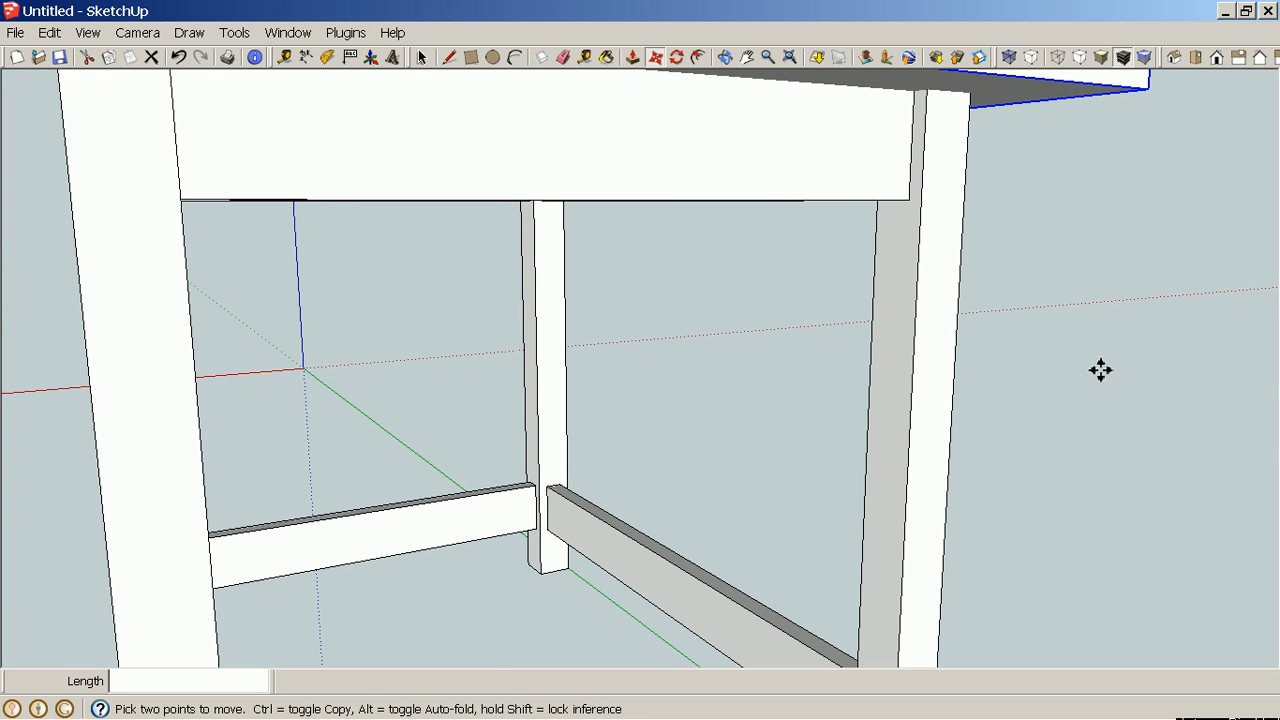
middle_click_drag(1103, 367, 762, 308)
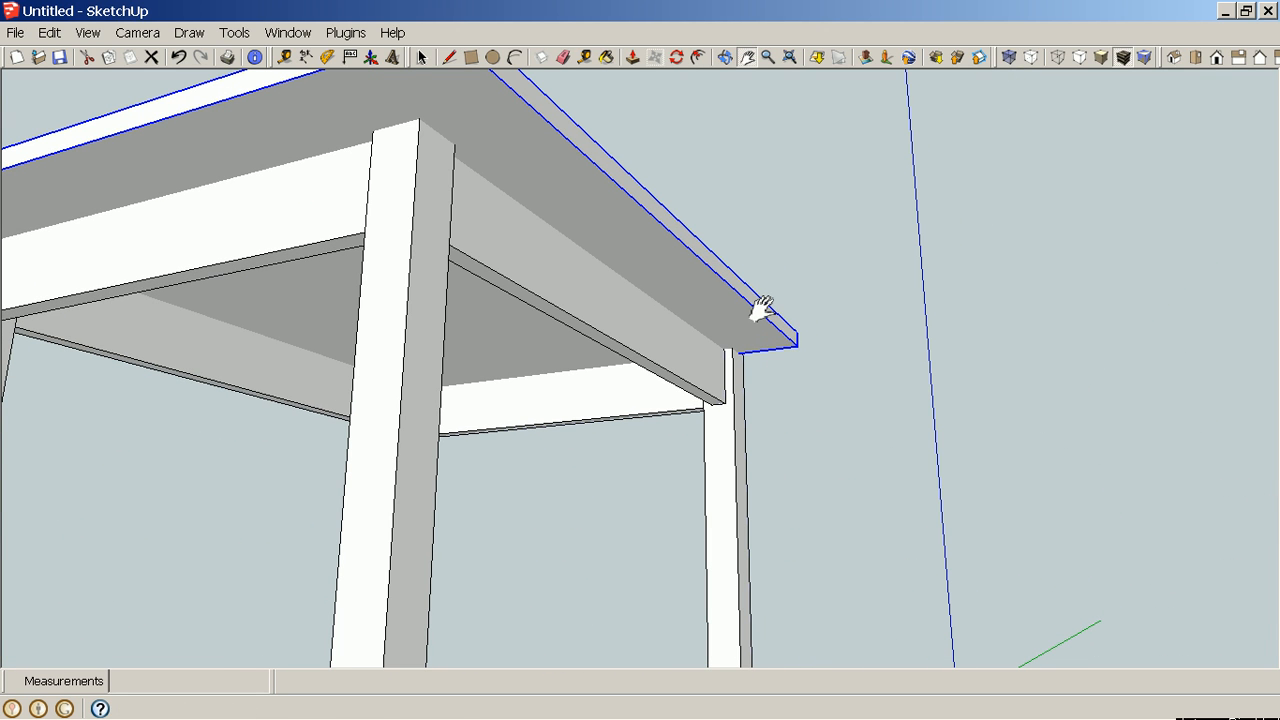
key("t")
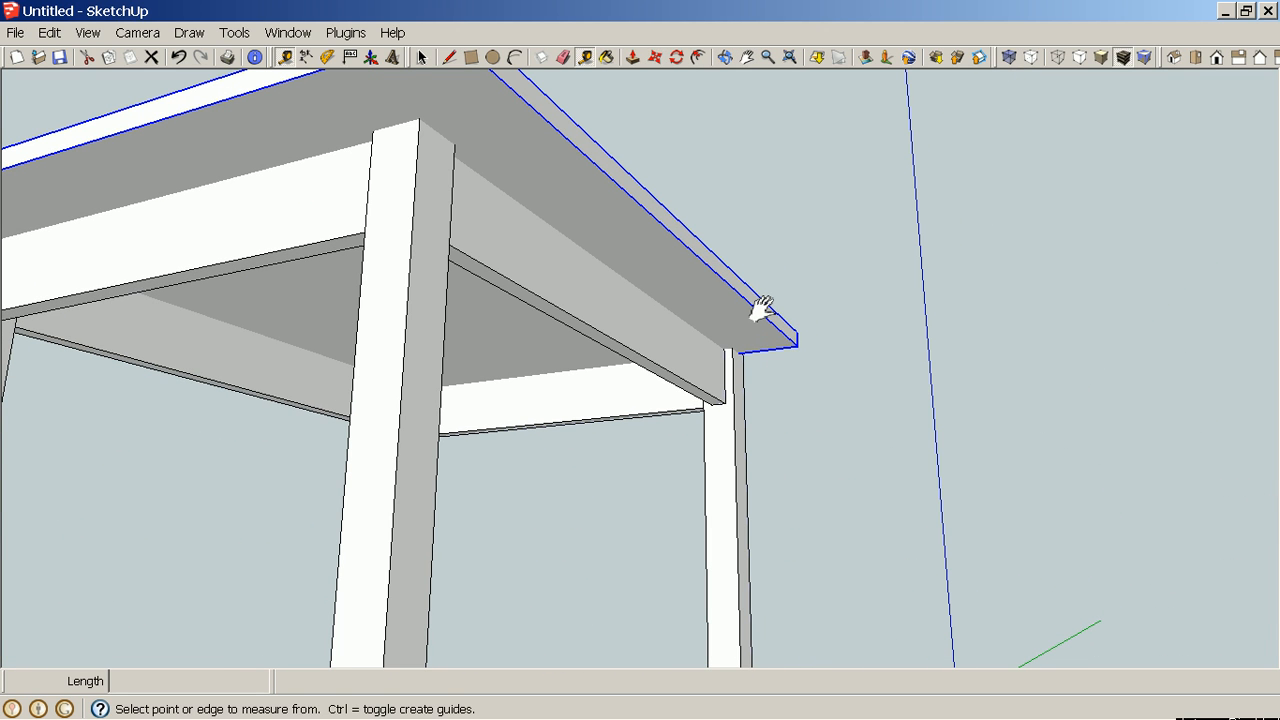
left_click(707, 248)
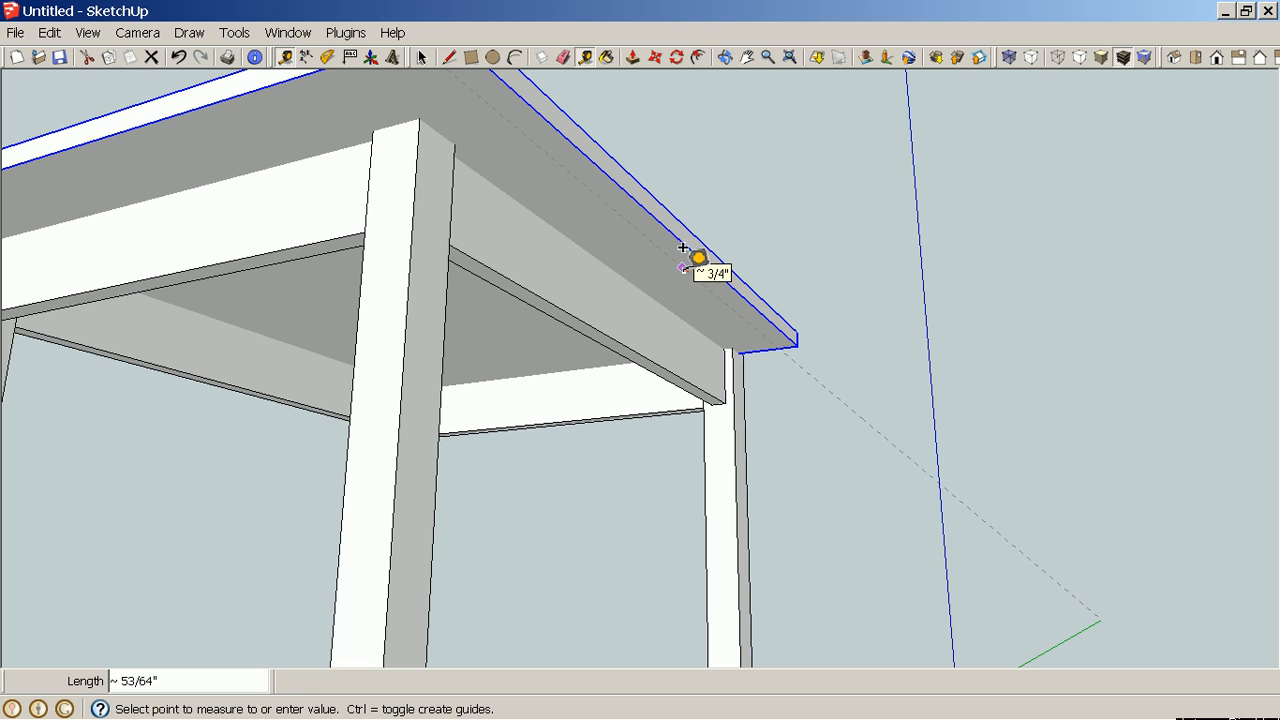
left_click(683, 248)
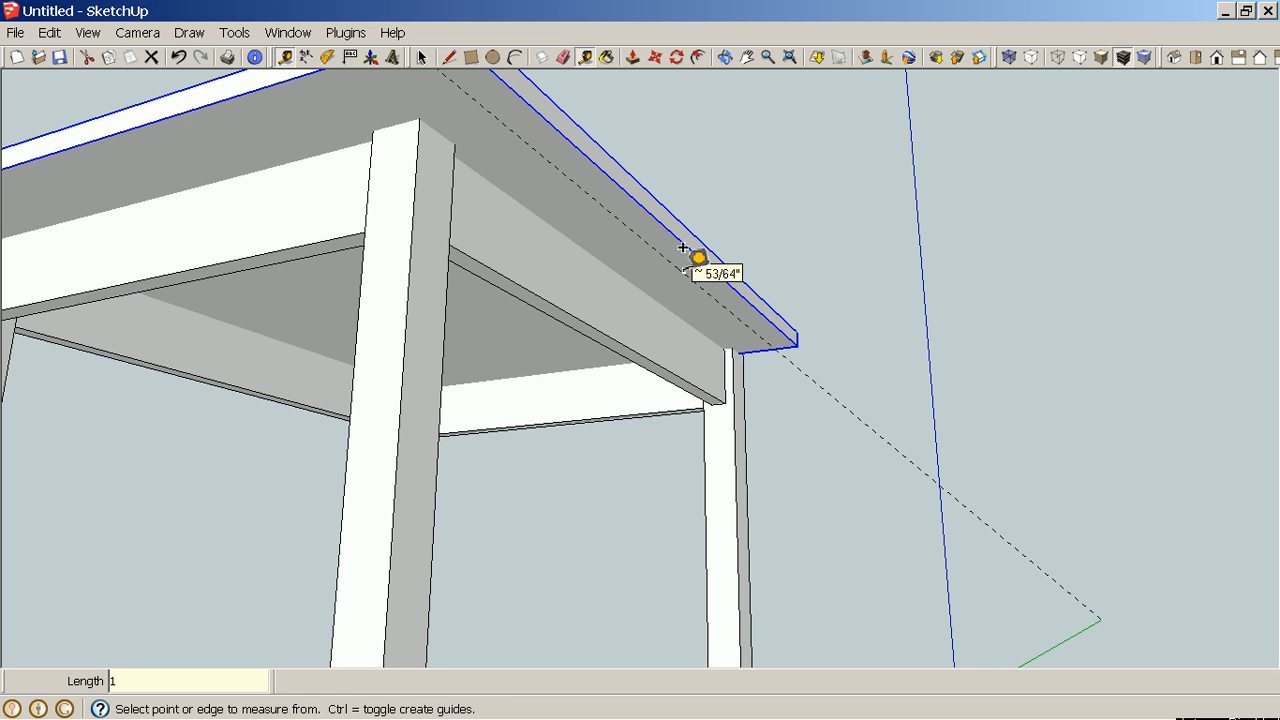
left_click(289, 80)
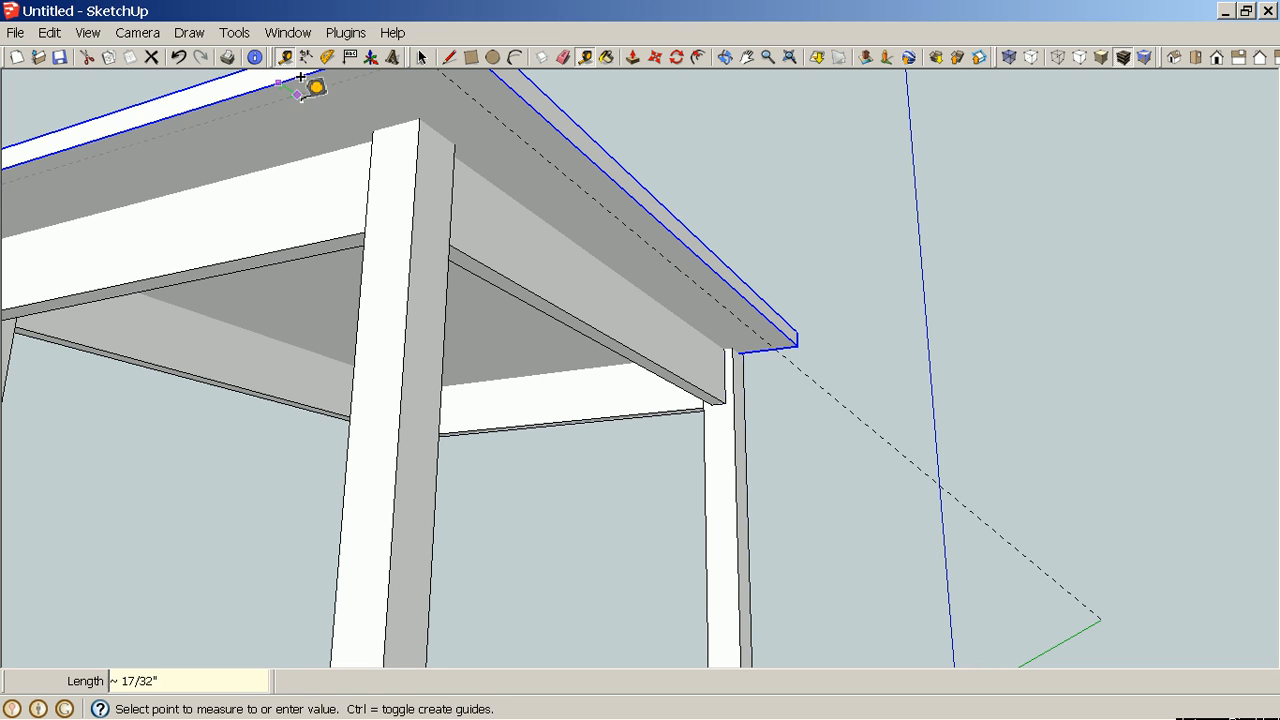
type("1")
key("Return")
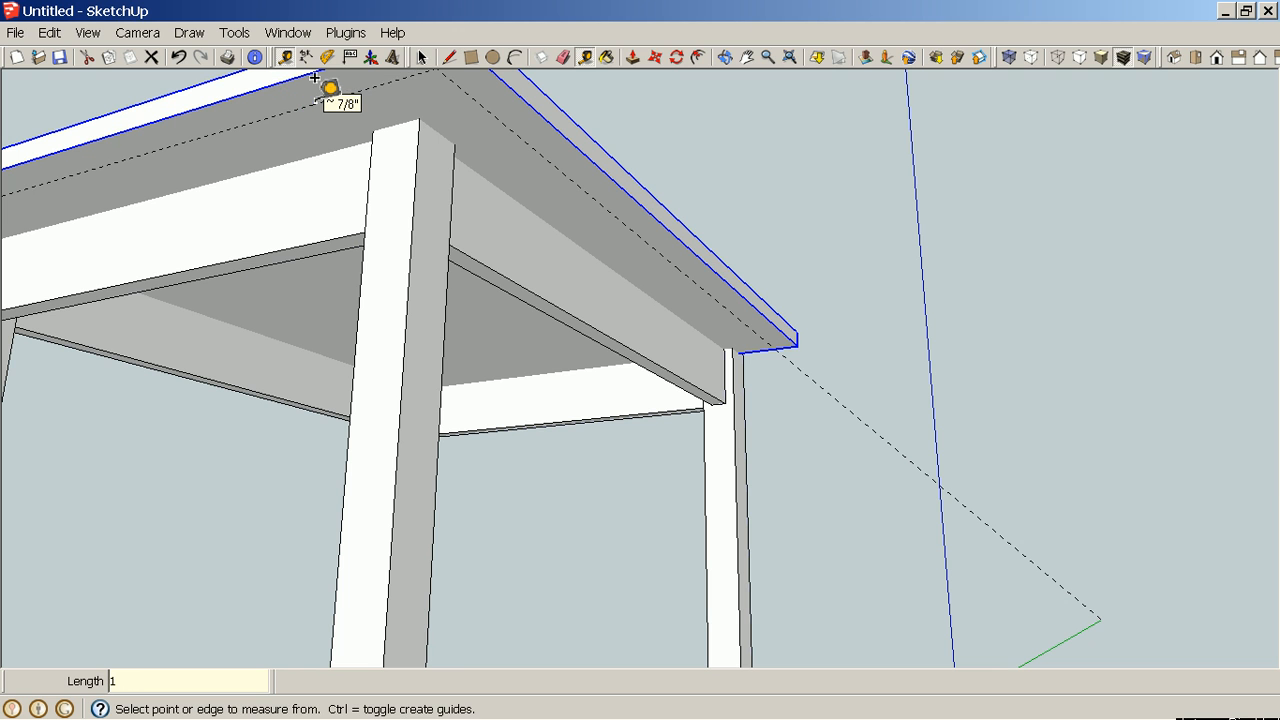
Move the tabletop so the guide intersection lands on the outer corner of the leg, giving a 1" overhang.
key("h")
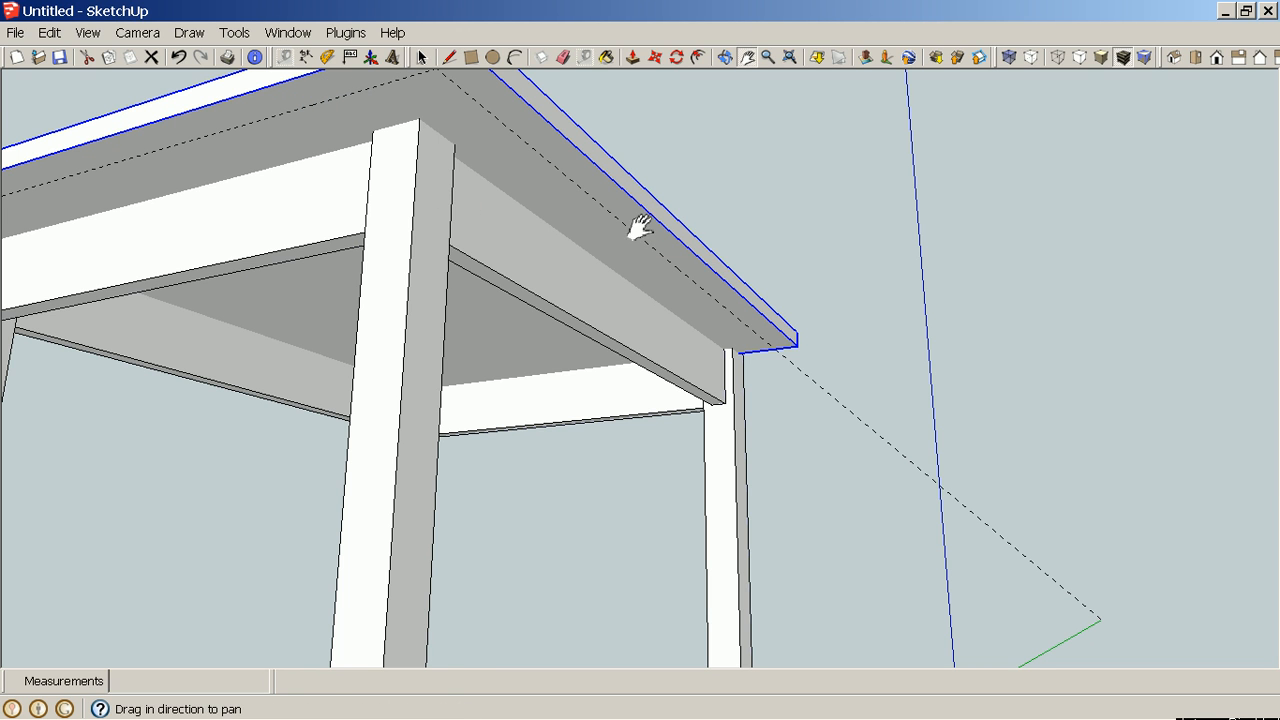
left_click_drag(634, 226, 635, 305)
middle_click_drag(635, 305, 489, 324)
key("space")
scroll(174, 261, "up", 4)
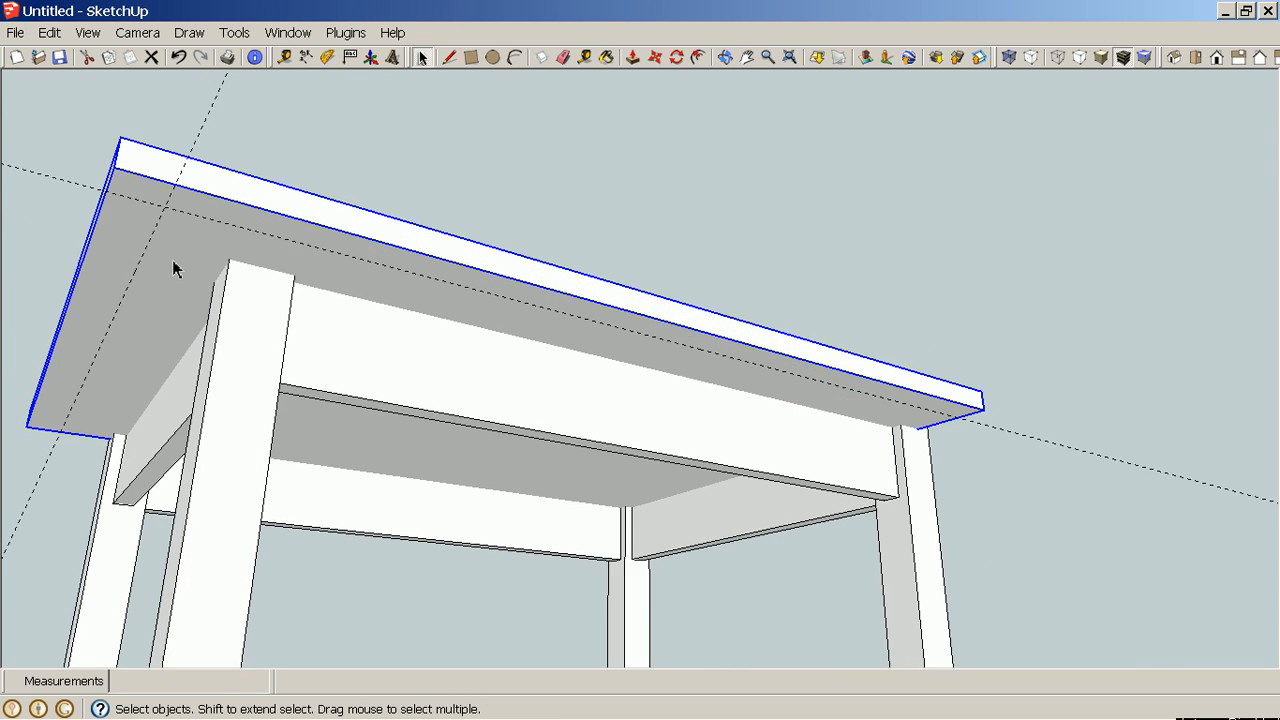
scroll(185, 242, "up", 2)
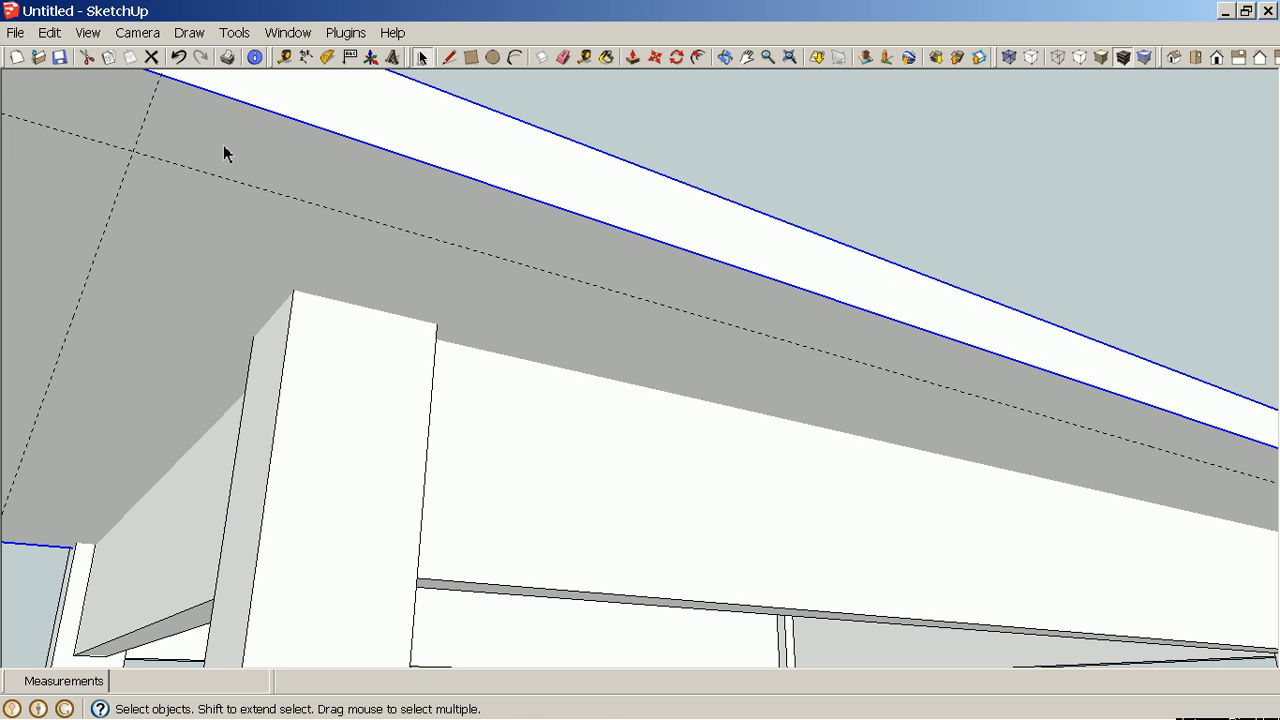
key("m")
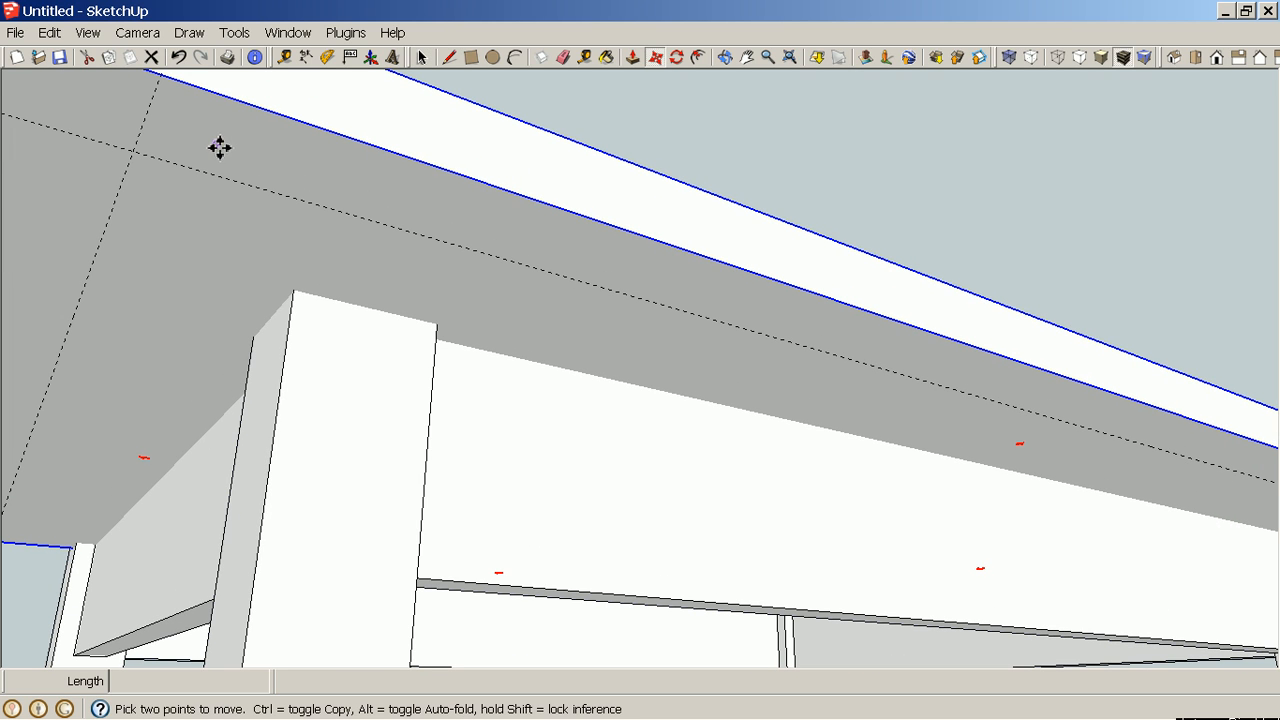
left_click(139, 159)
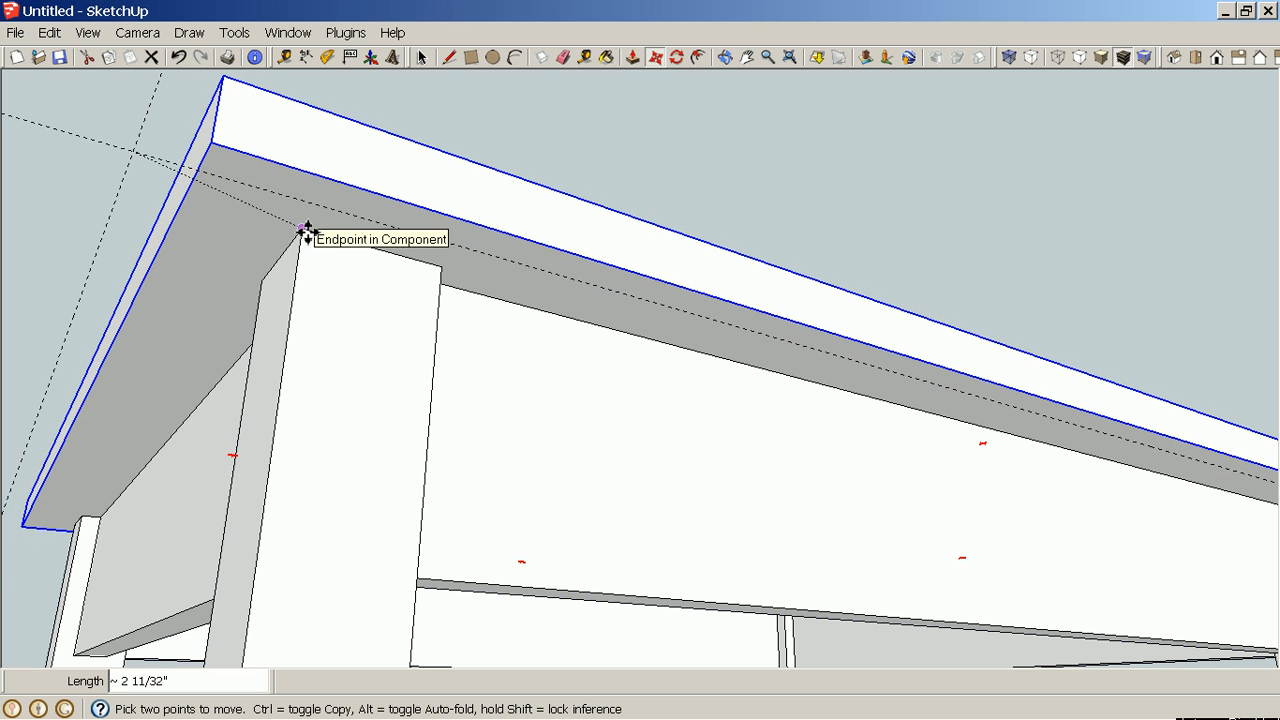
left_click(307, 231)
Check the overhang between the leg corner and the tabletop edges on both sides with the Dimension tool.
scroll(307, 232, "down", 5)
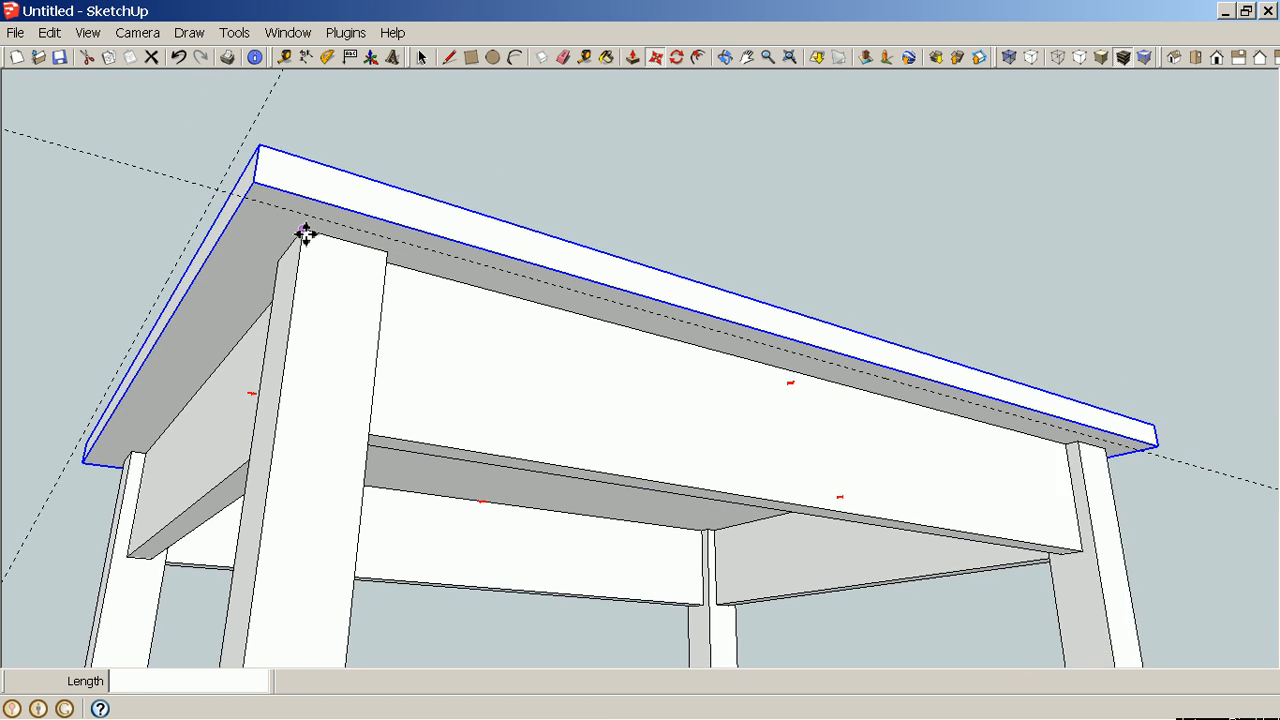
middle_click_drag(420, 303, 131, 243)
middle_click_drag(717, 298, 290, 375)
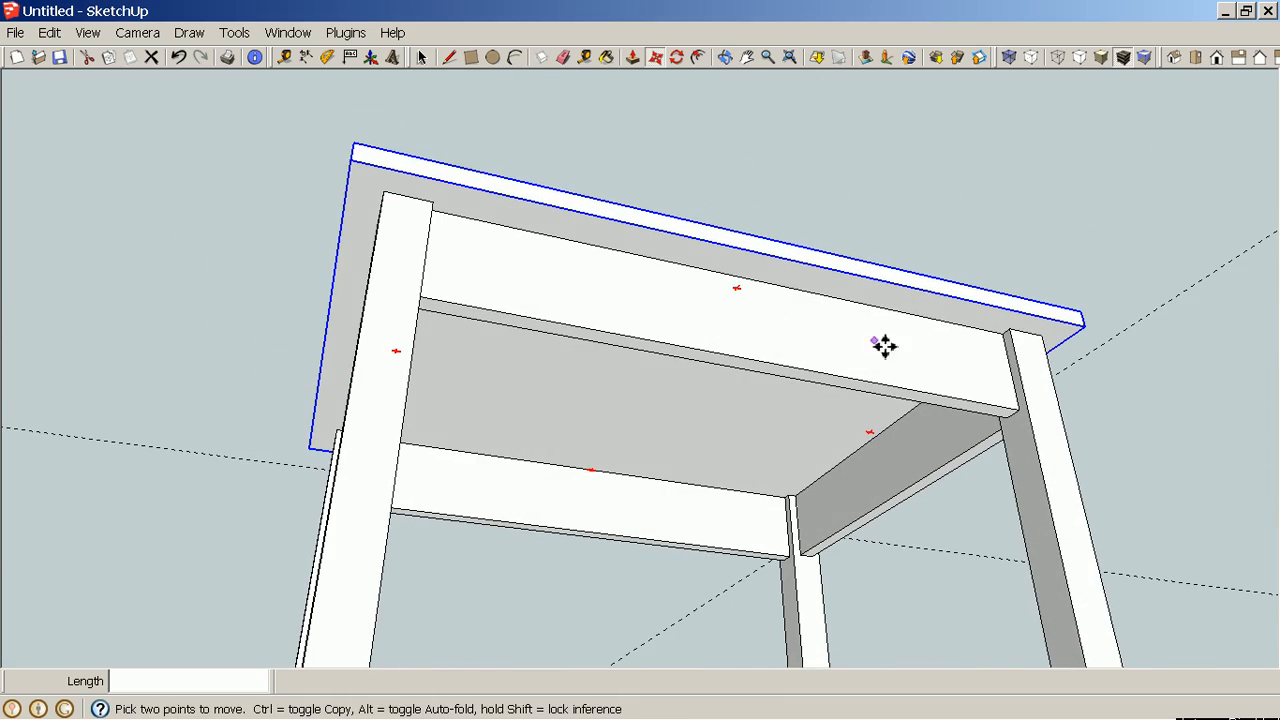
middle_click_drag(956, 377, 403, 403)
middle_click_drag(775, 226, 457, 256)
scroll(455, 175, "up", 4)
middle_click_drag(443, 323, 666, 246)
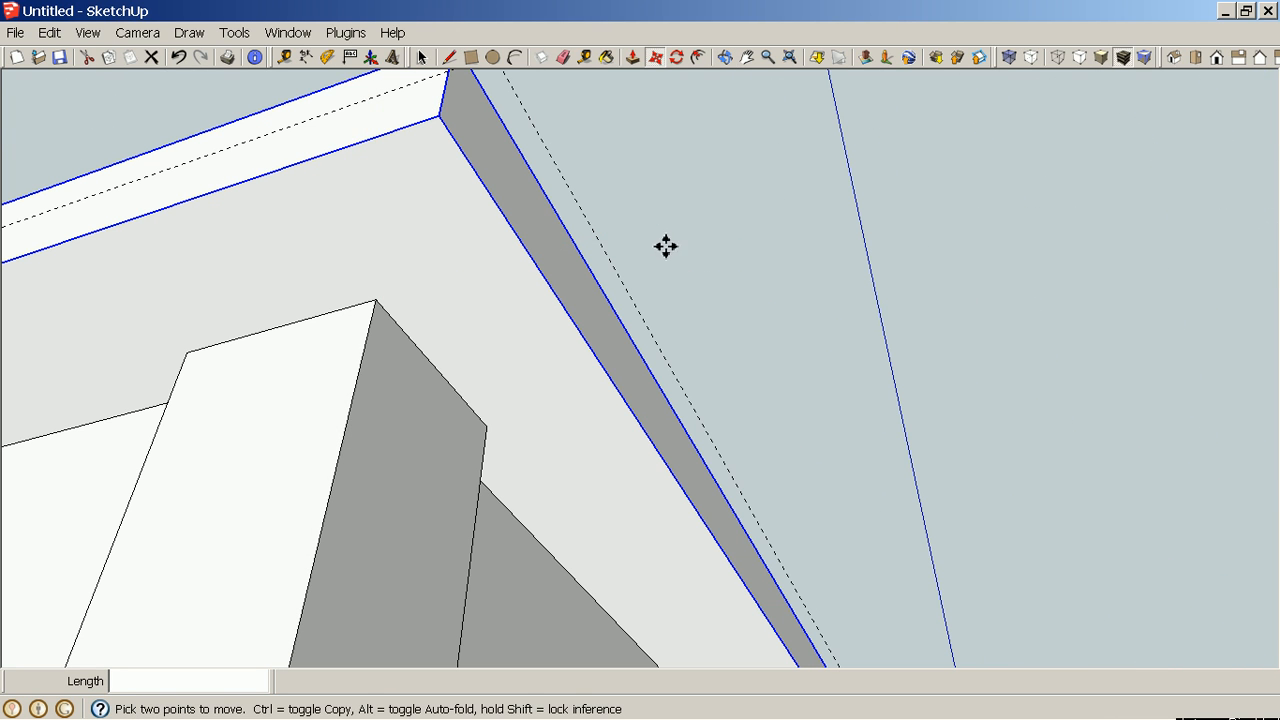
left_click(307, 58)
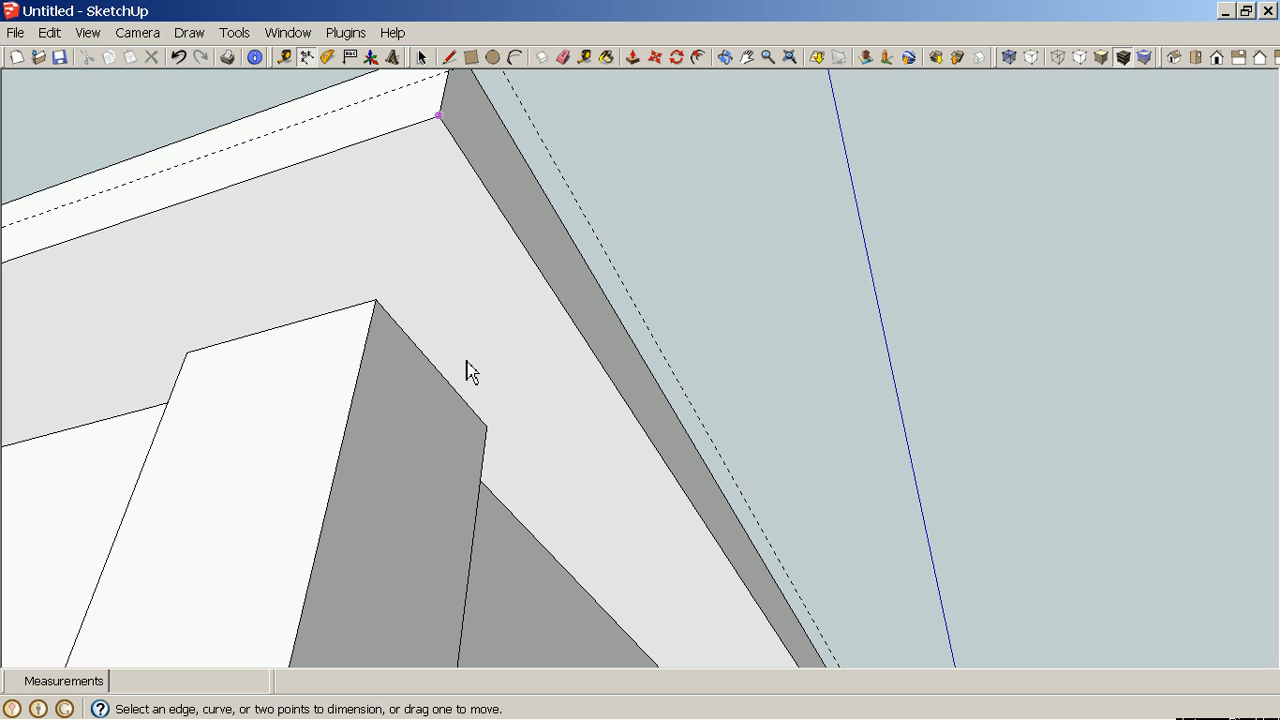
left_click(383, 302)
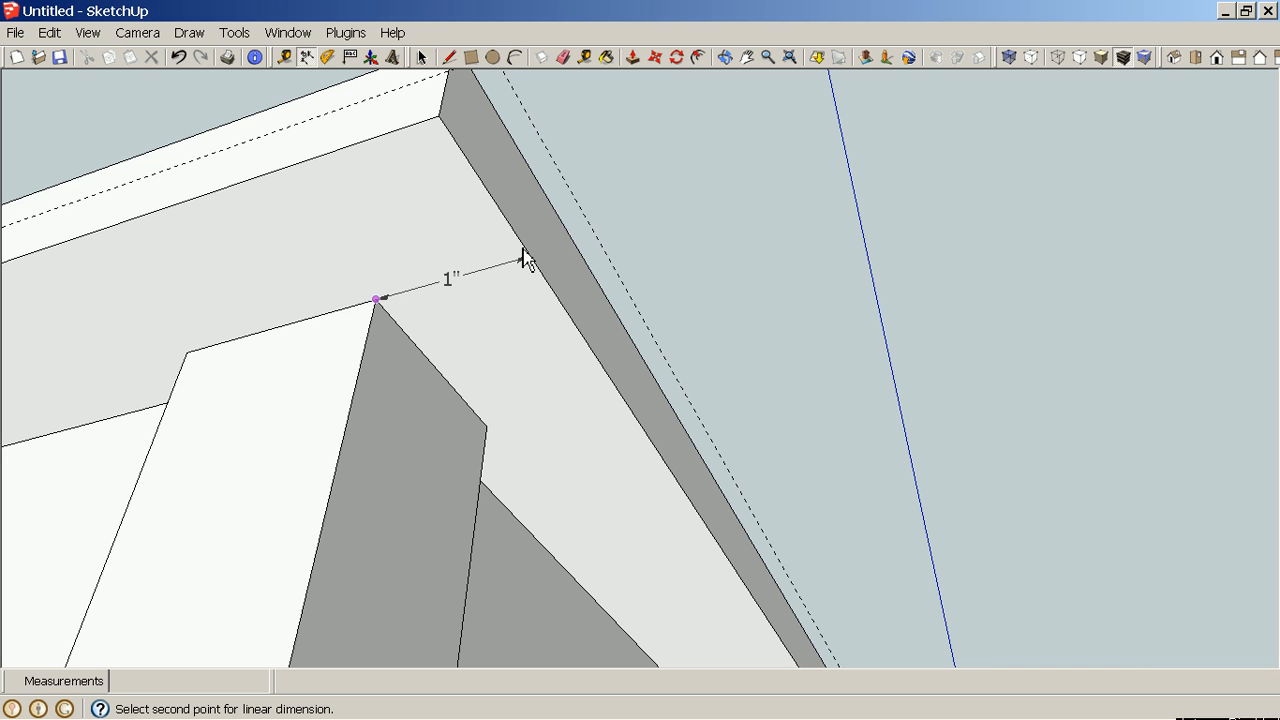
key("Escape")
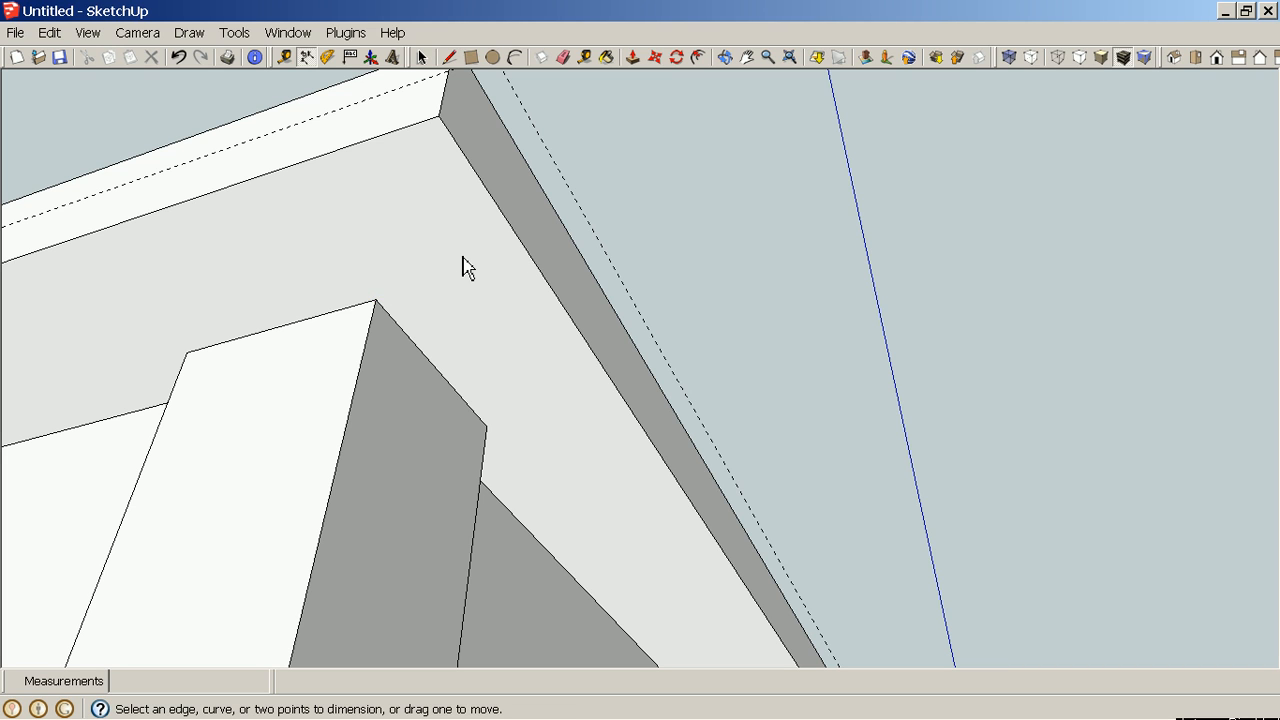
left_click(376, 300)
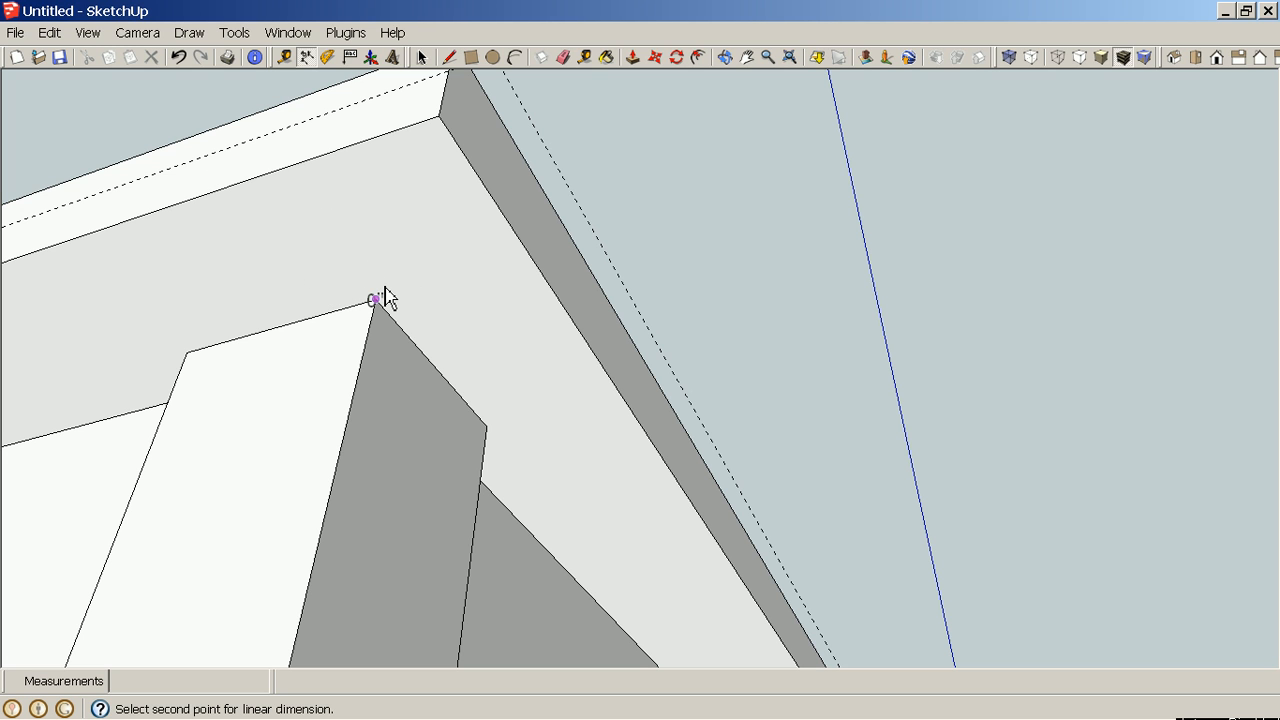
key("Escape")
middle_click_drag(515, 380, 315, 440)
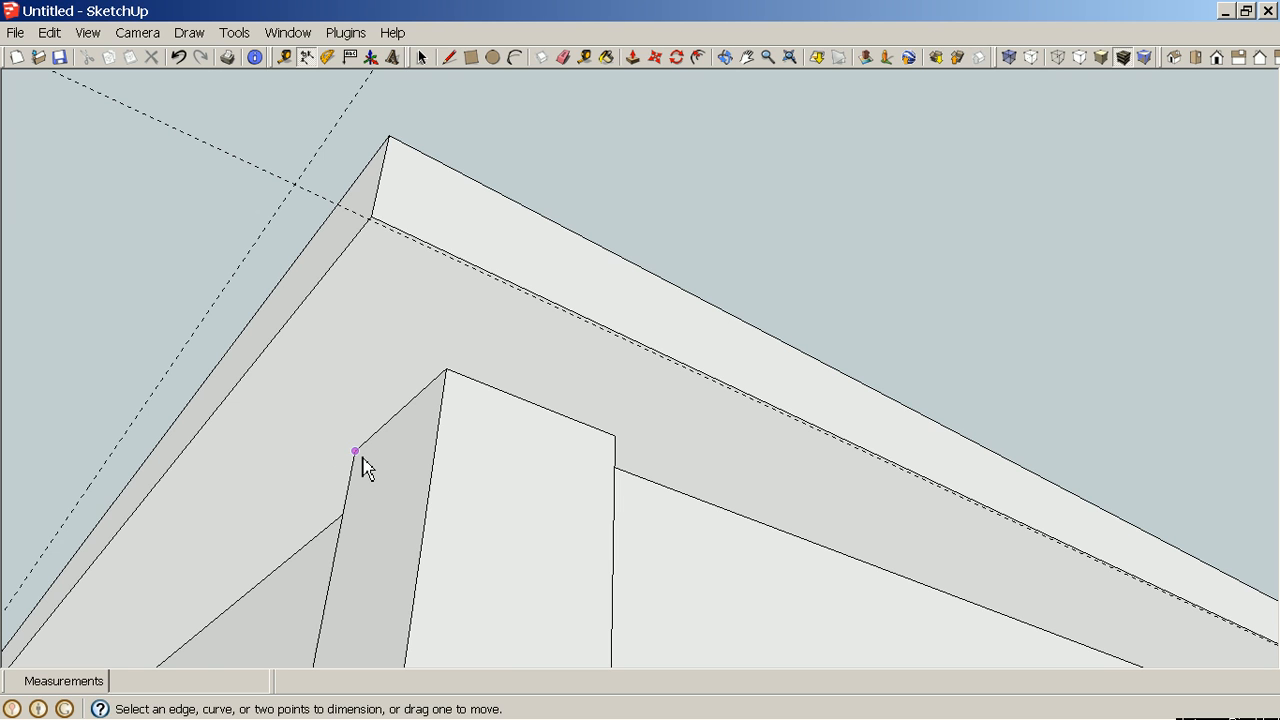
left_click(358, 453)
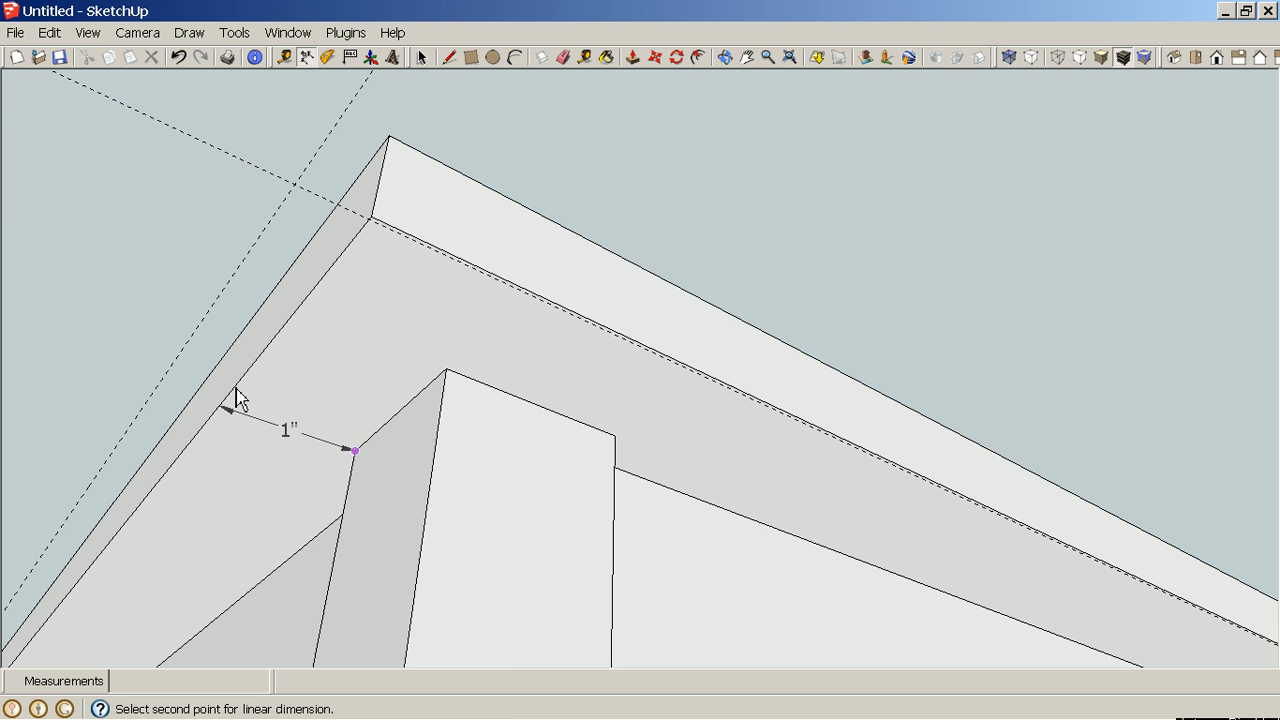
key("Escape")
Delete all guide lines from the model.
scroll(515, 430, "down", 5)
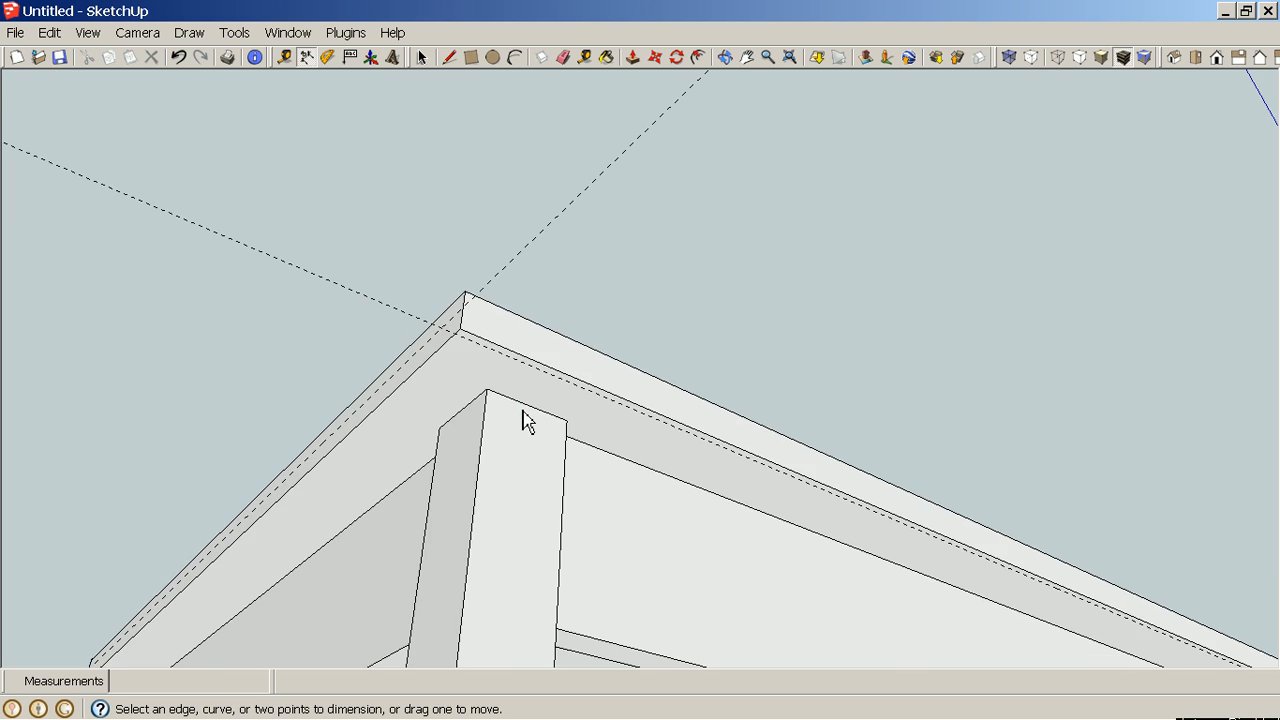
middle_click_drag(1080, 414, 900, 625)
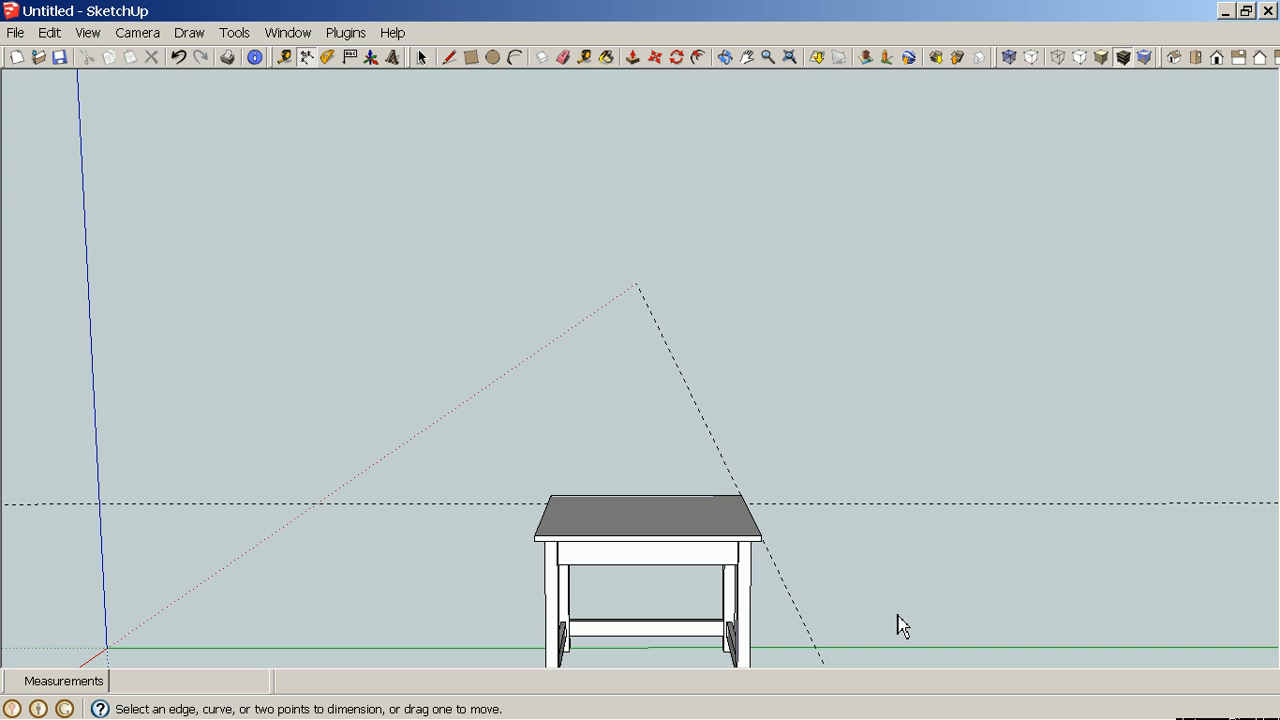
left_click(50, 33)
left_click(118, 206)
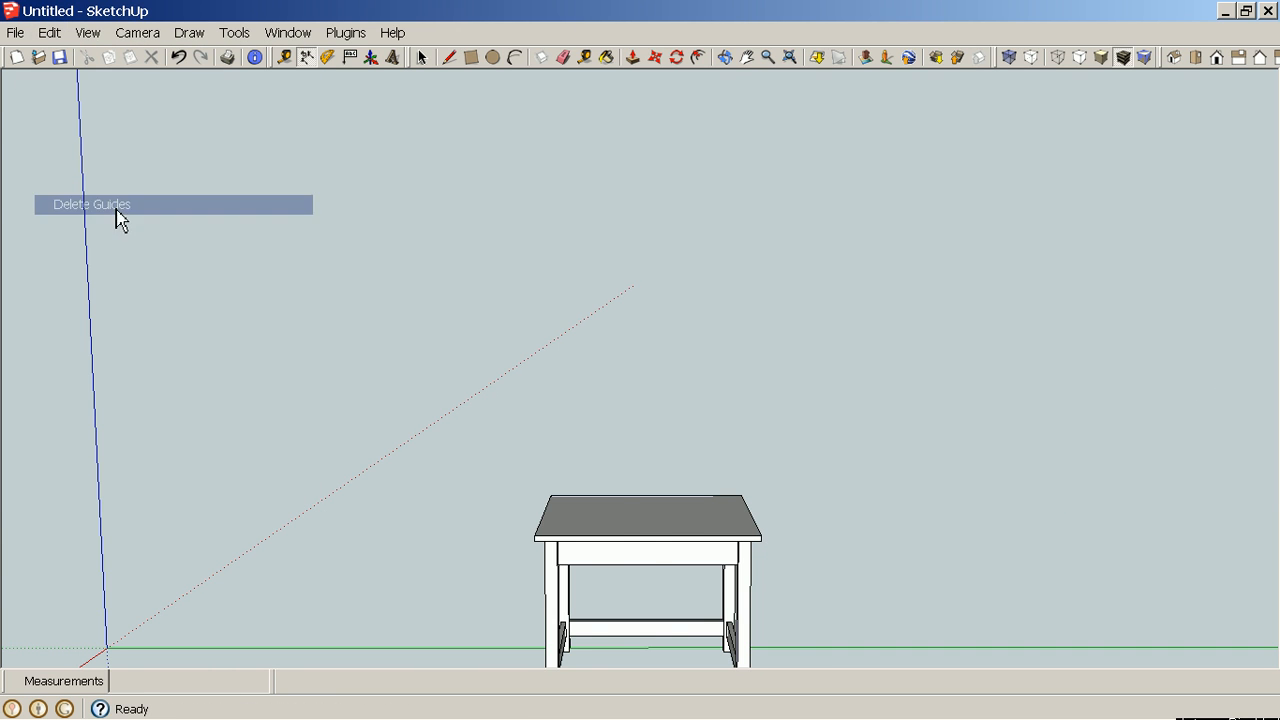
key("o")
middle_click_drag(35, 425, 590, 530)
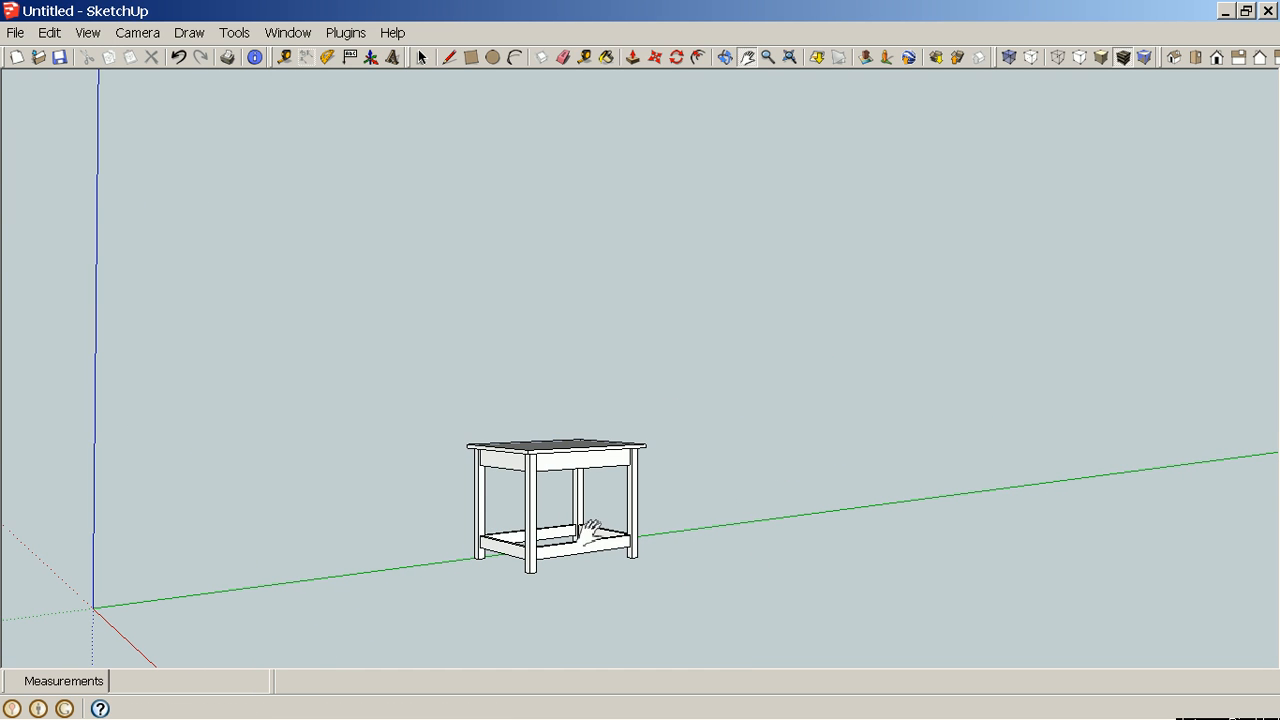
middle_click_drag(695, 521, 848, 464)
left_click_drag(870, 467, 449, 517)
key("h")
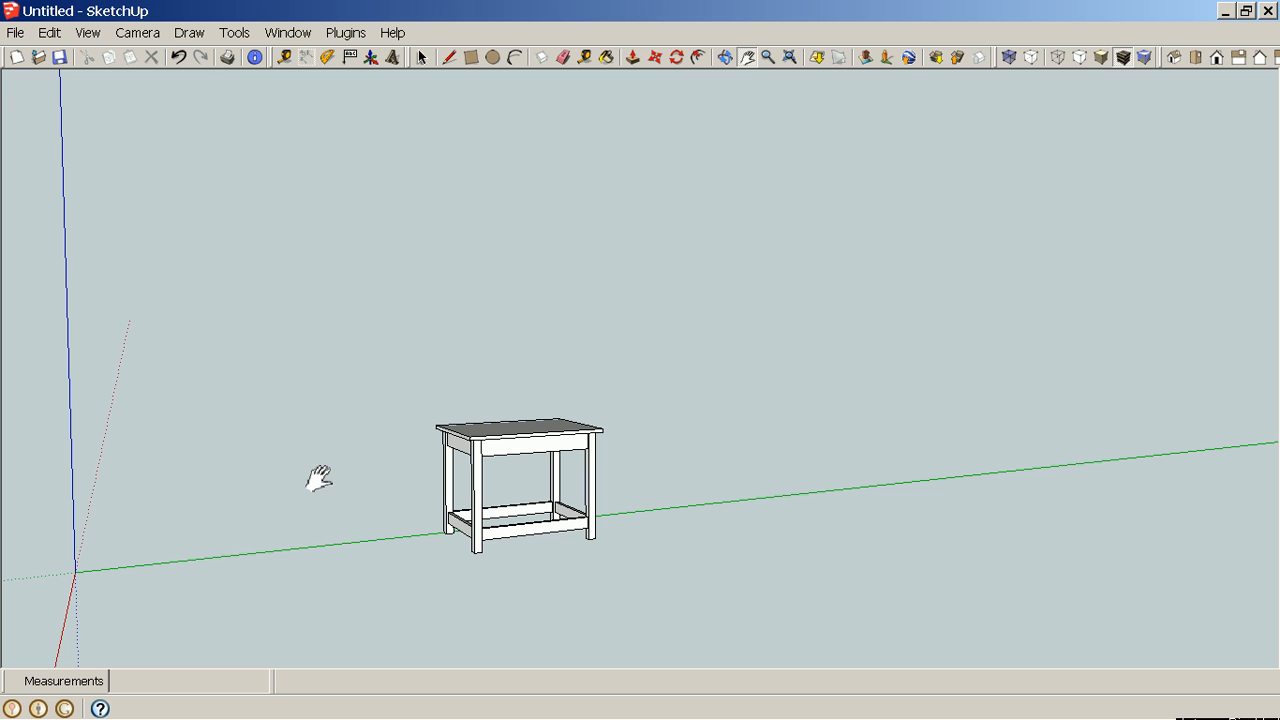
left_click_drag(352, 503, 337, 396)
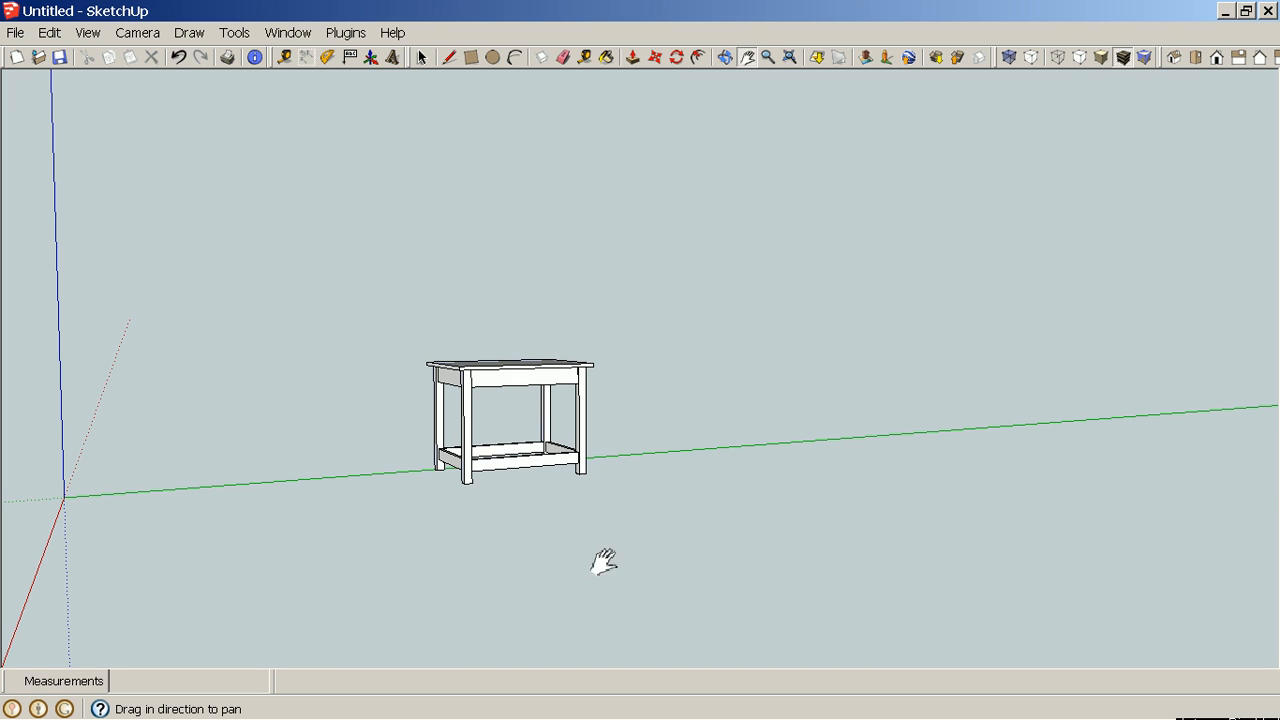
middle_click_drag(480, 537, 414, 574)
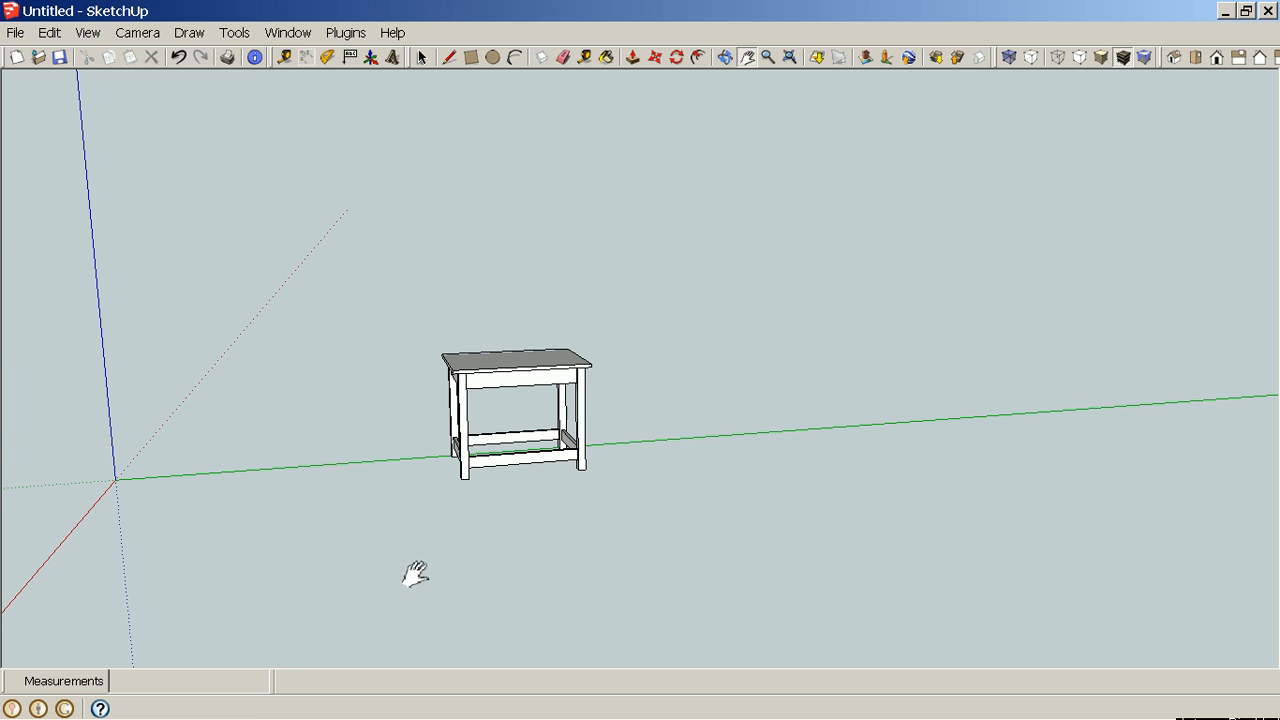
Orbit, zoom and pan around the assembled table to inspect the legs, rails and stretchers from underneath.
middle_click_drag(343, 557, 727, 615)
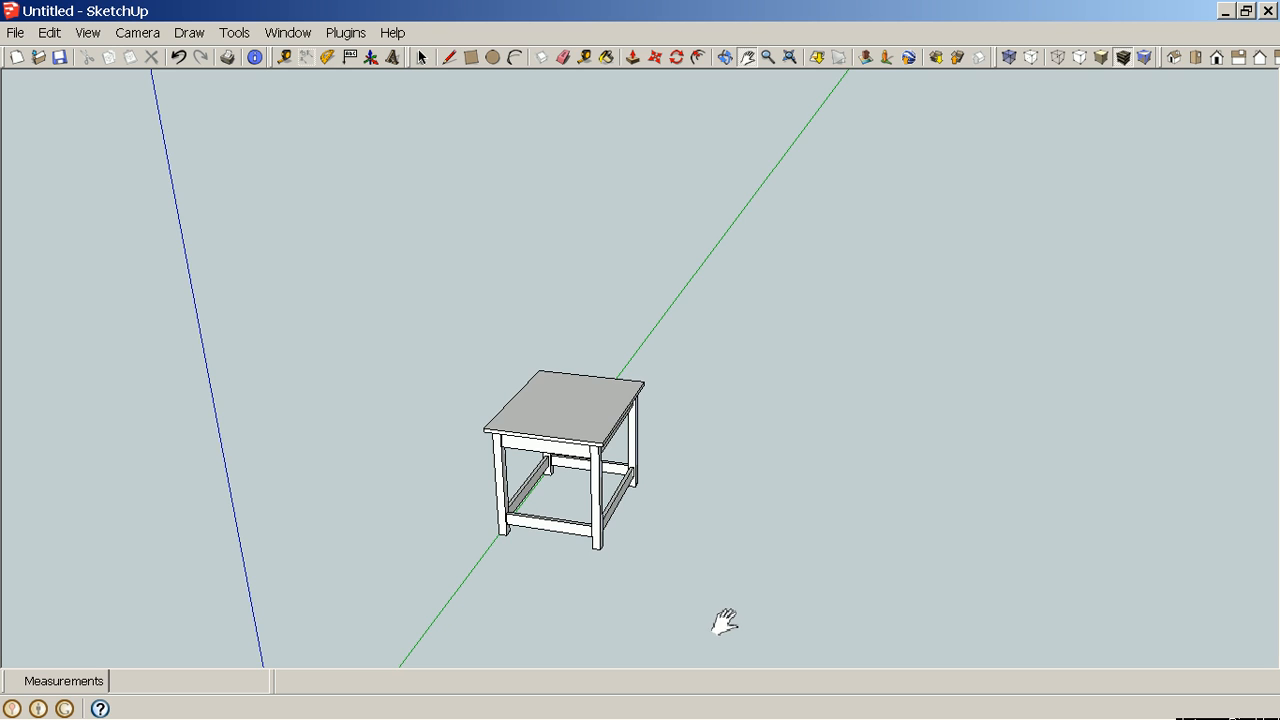
middle_click_drag(723, 614, 427, 583)
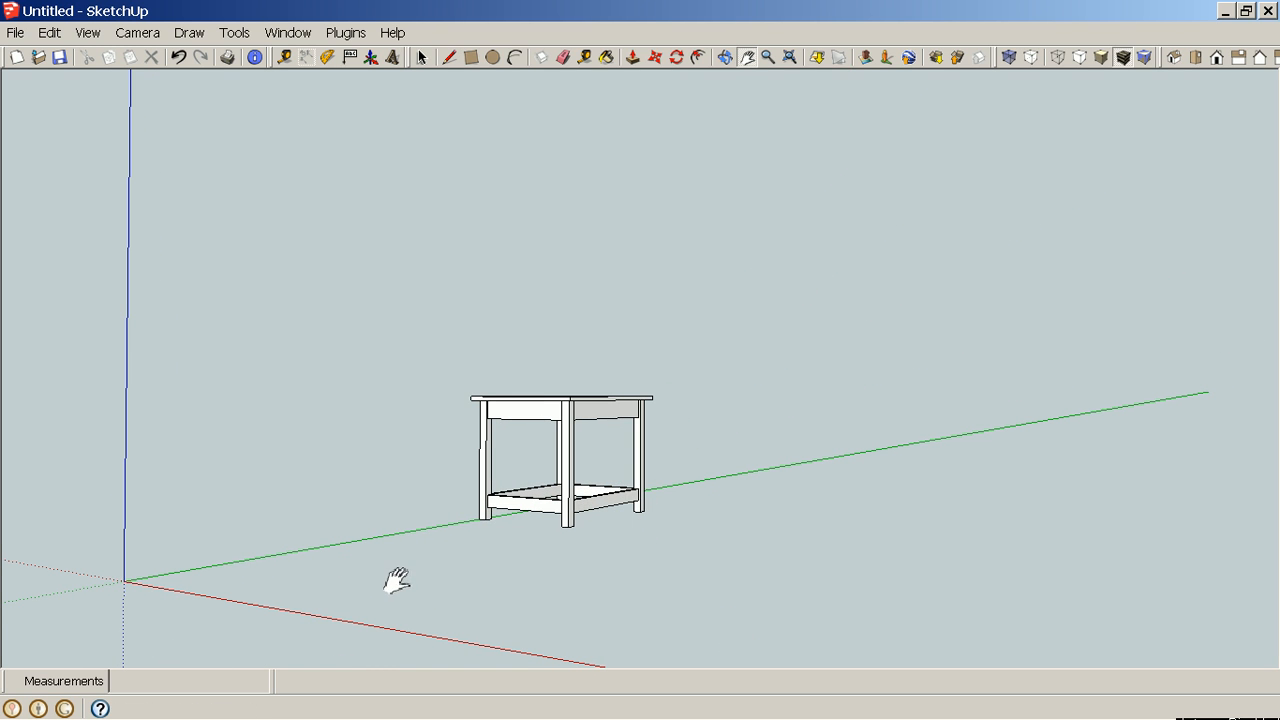
scroll(583, 493, "up", 5)
scroll(623, 493, "down", 5)
middle_click_drag(800, 520, 947, 594)
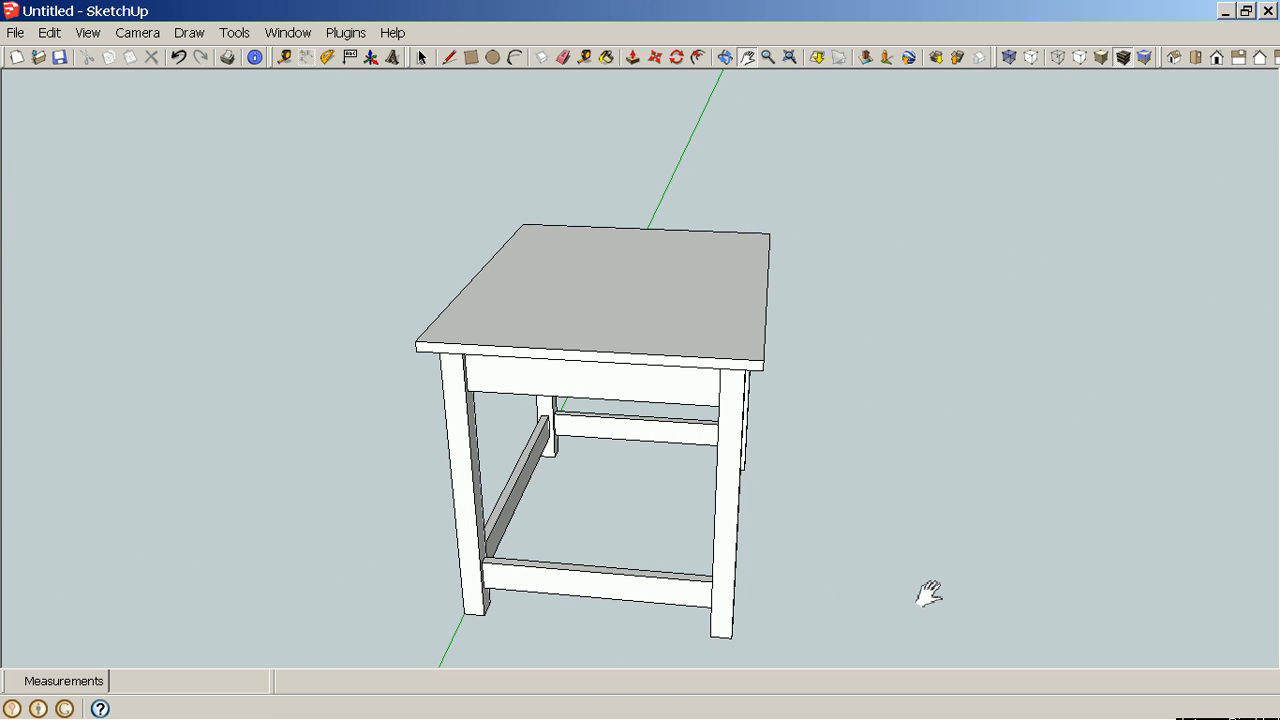
middle_click_drag(928, 590, 797, 543)
scroll(780, 507, "up", 4)
scroll(775, 495, "up", 4)
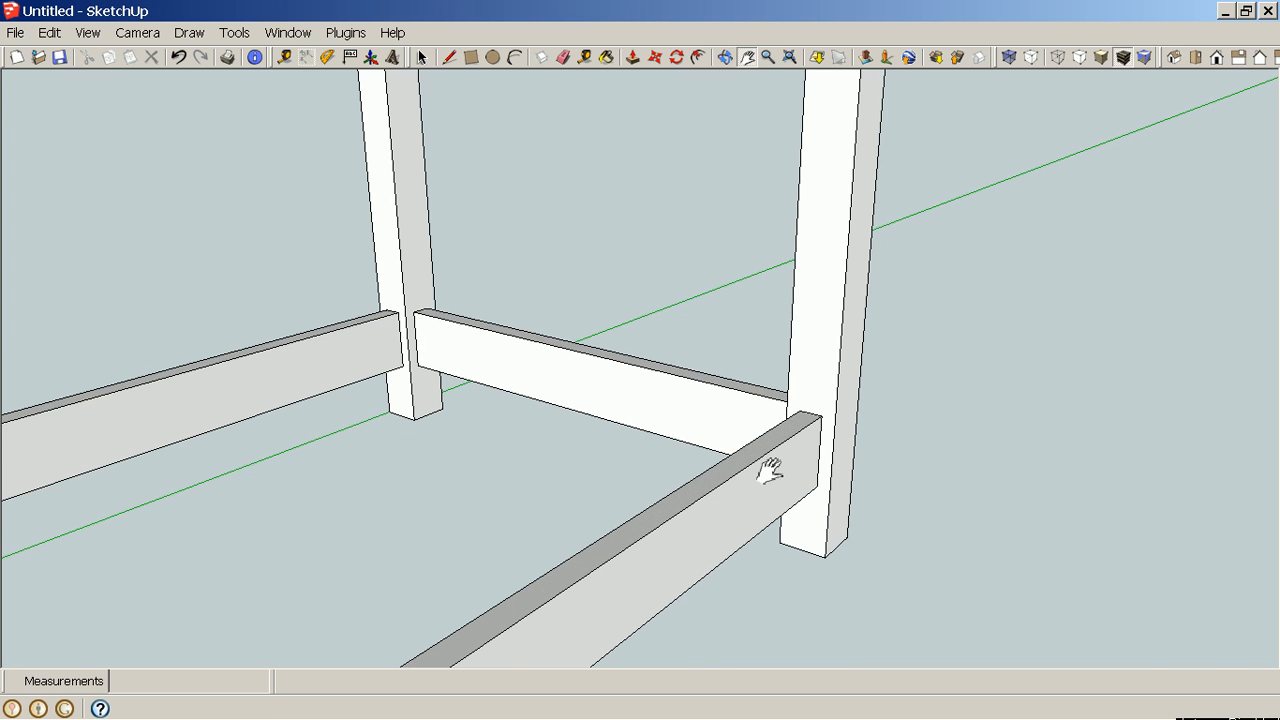
middle_click_drag(871, 477, 511, 602)
scroll(511, 600, "down", 3)
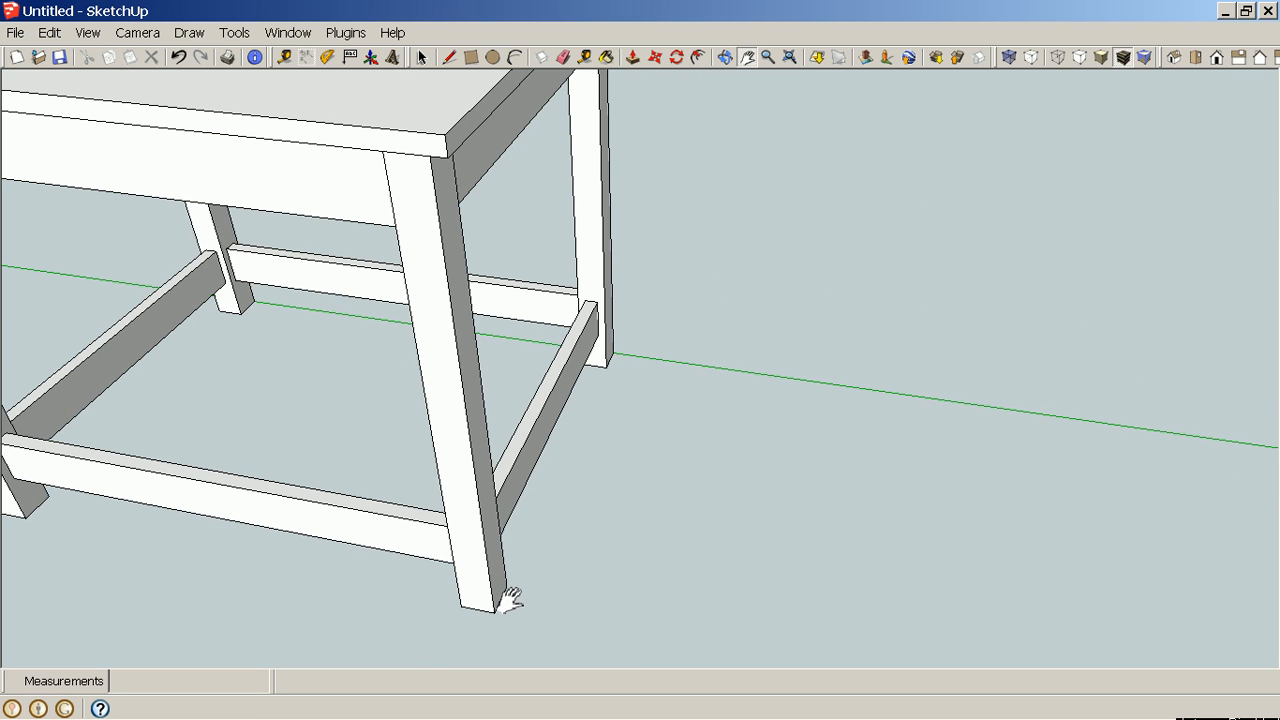
middle_click_drag(249, 386, 614, 403)
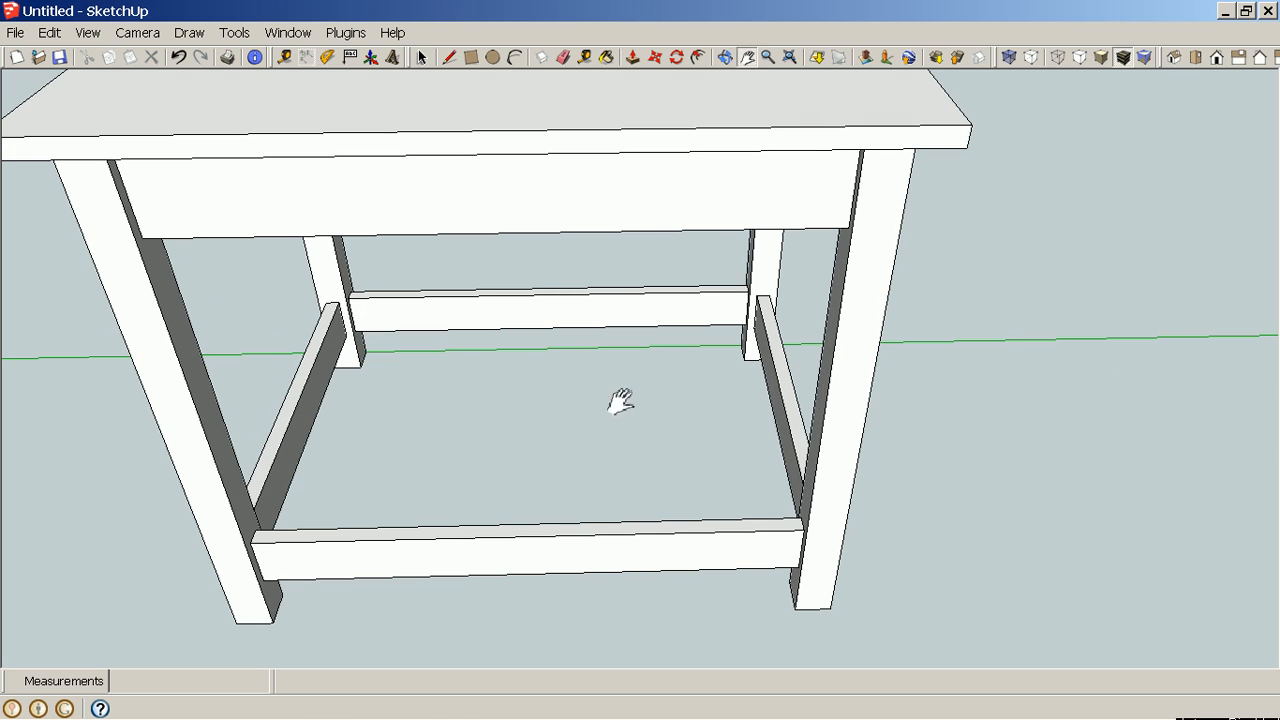
key("space")
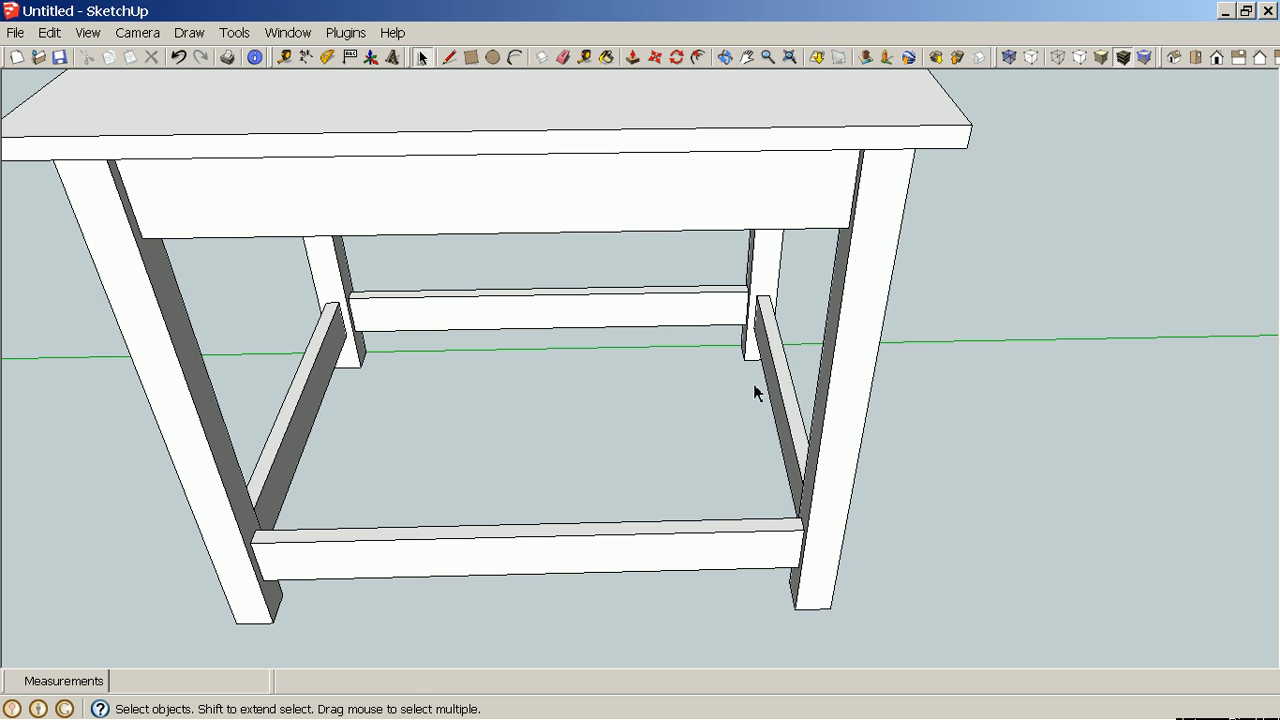
Measure the spacing between the opposite side stretchers with the Dimension tool without placing a dimension.
left_click(306, 57)
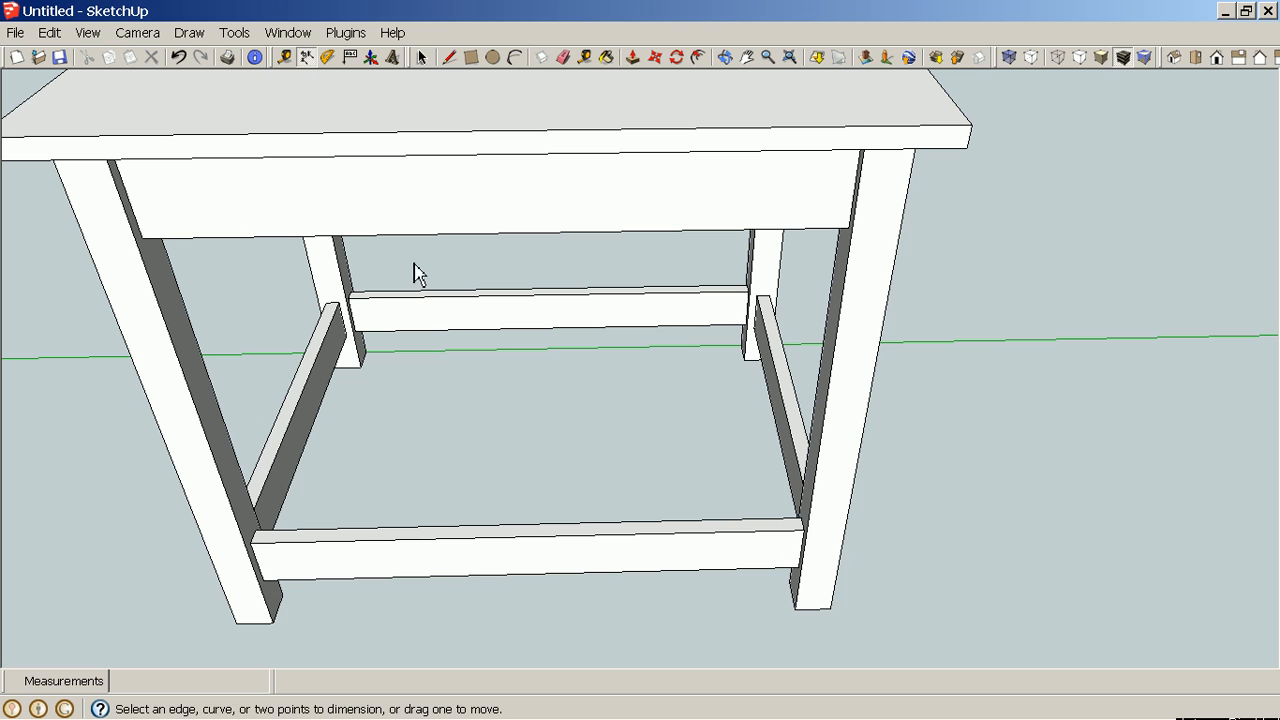
left_click(295, 398)
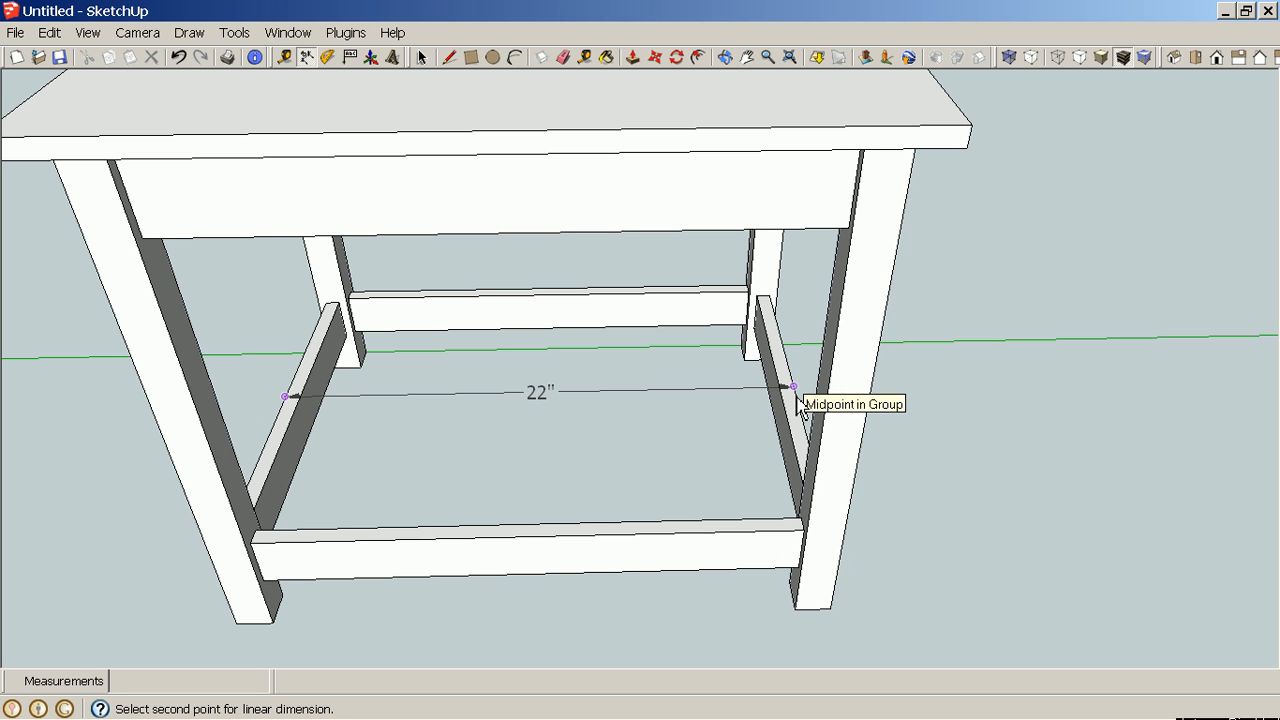
key("Escape")
middle_click_drag(820, 443, 388, 488)
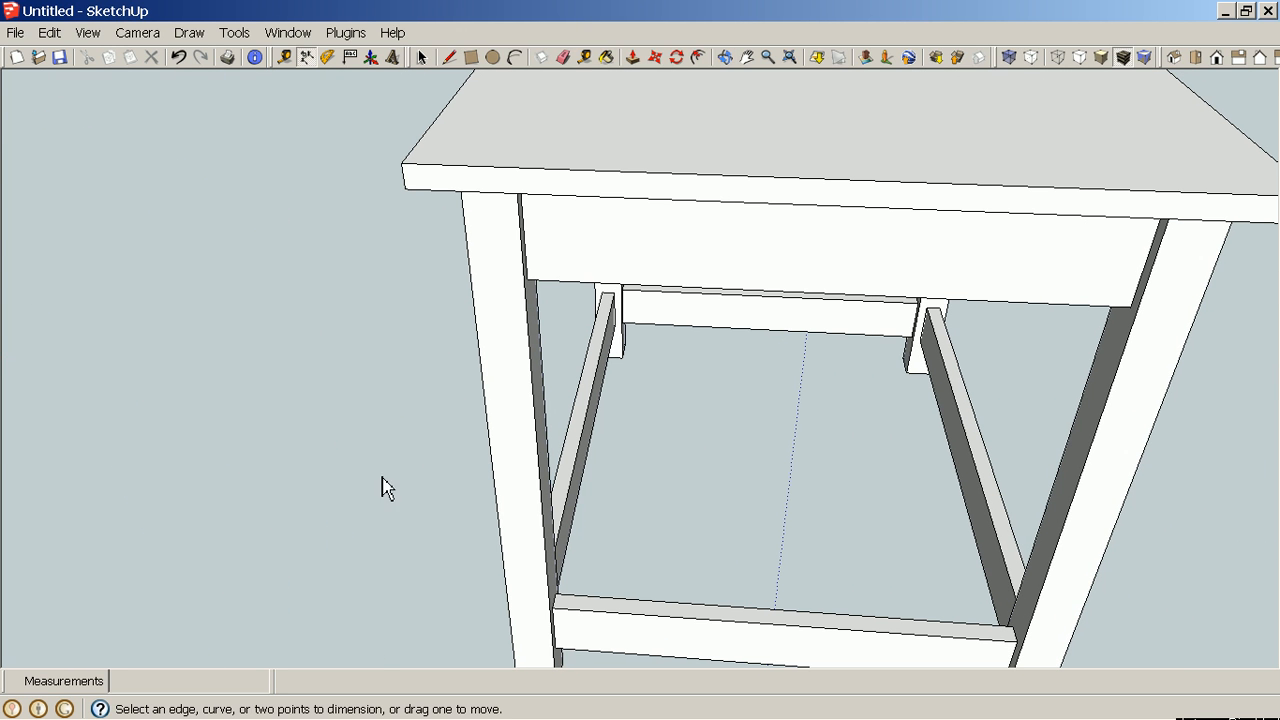
left_click(582, 412)
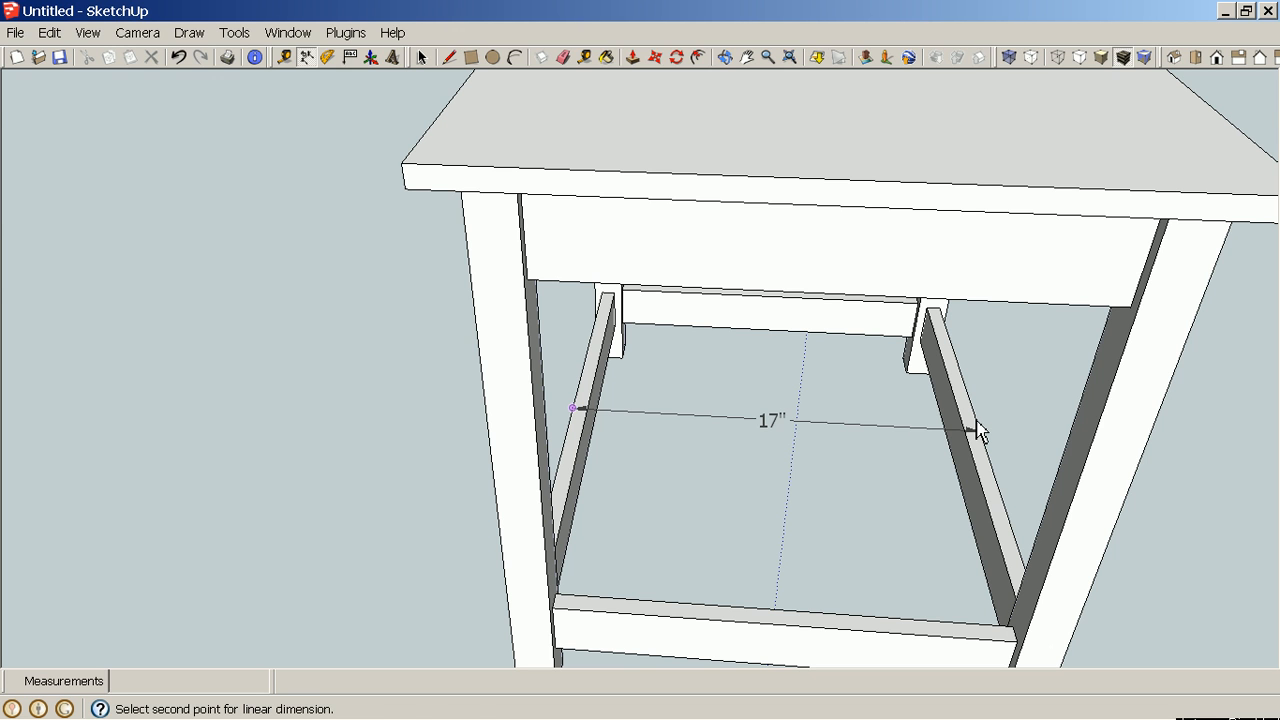
key("Escape")
middle_click_drag(54, 437, 688, 428)
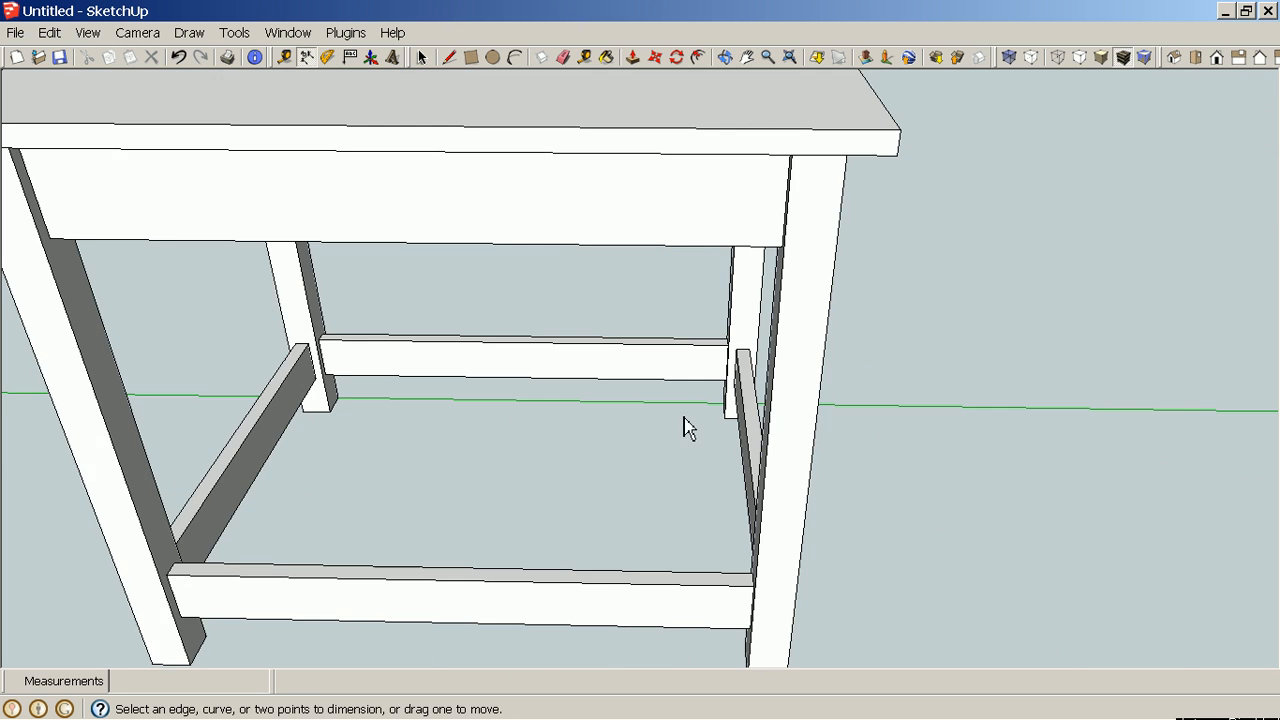
Draw a 17" by 22" rectangle on the ground starting at the origin.
scroll(571, 443, "down", 5)
key("h")
left_click_drag(200, 445, 590, 446)
middle_click_drag(450, 477, 530, 484)
scroll(426, 528, "down", 1)
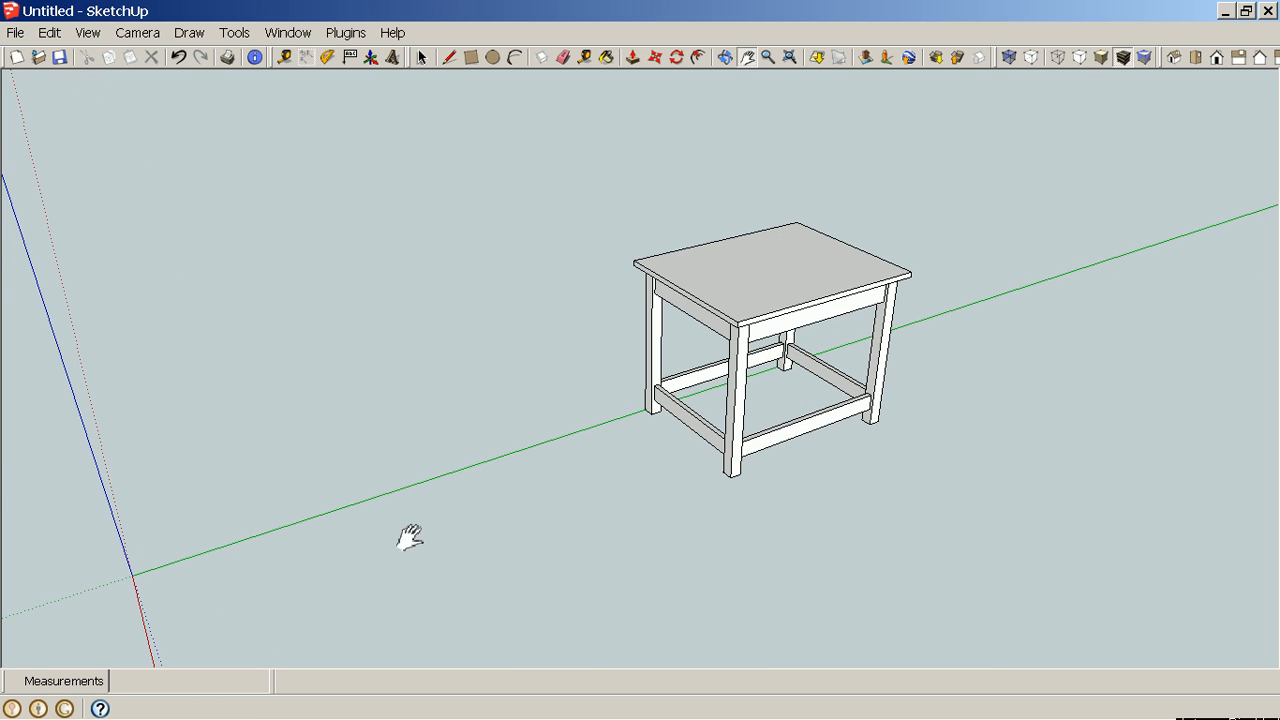
left_click_drag(363, 594, 623, 417)
middle_click_drag(623, 417, 665, 486)
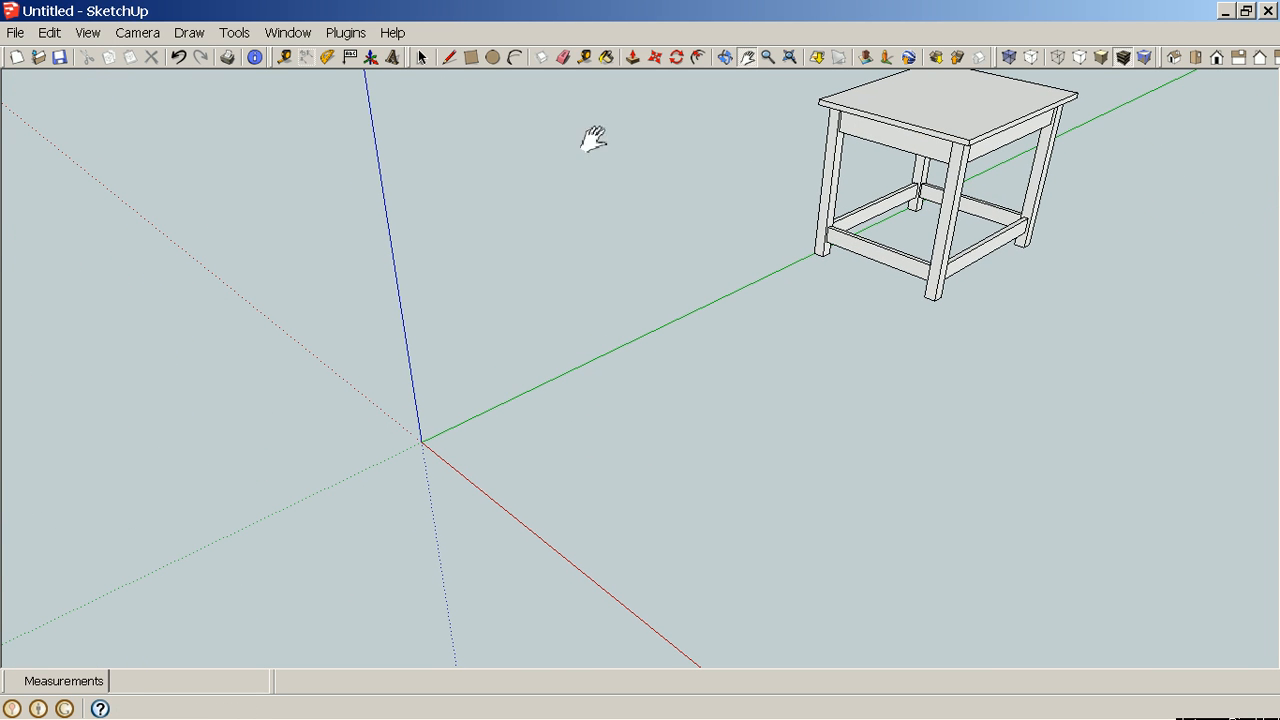
left_click(471, 57)
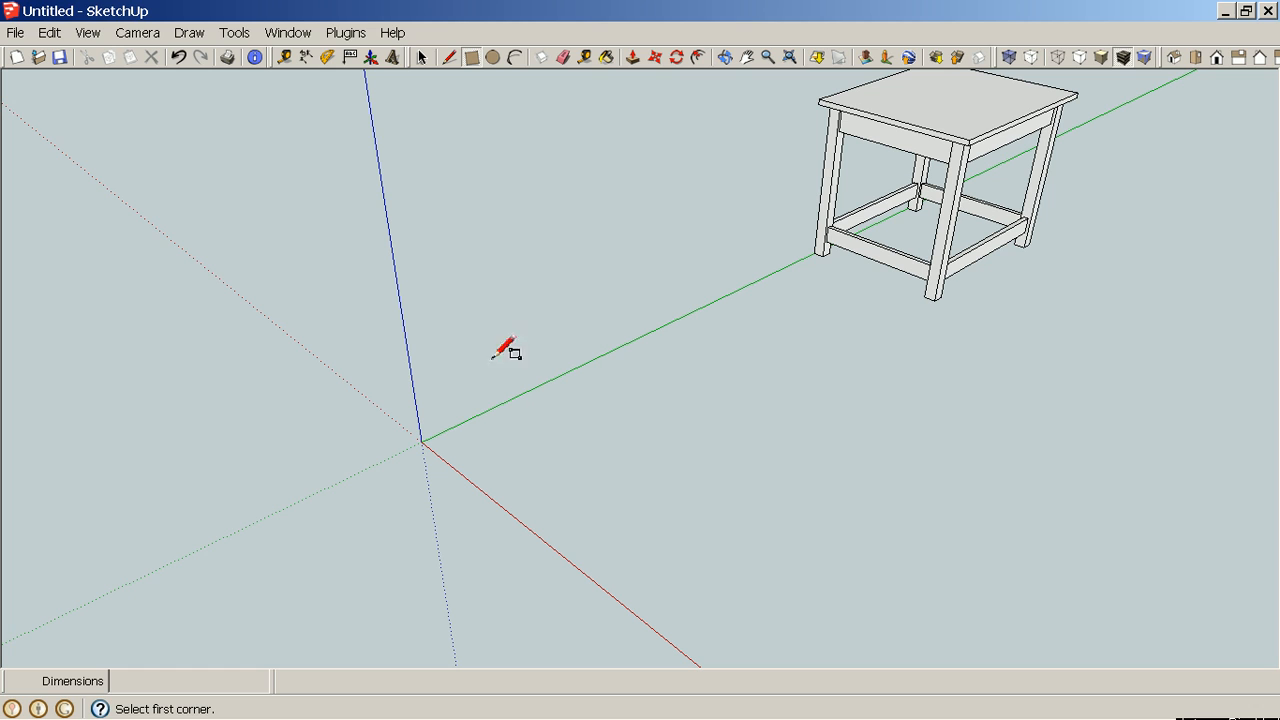
left_click(421, 441)
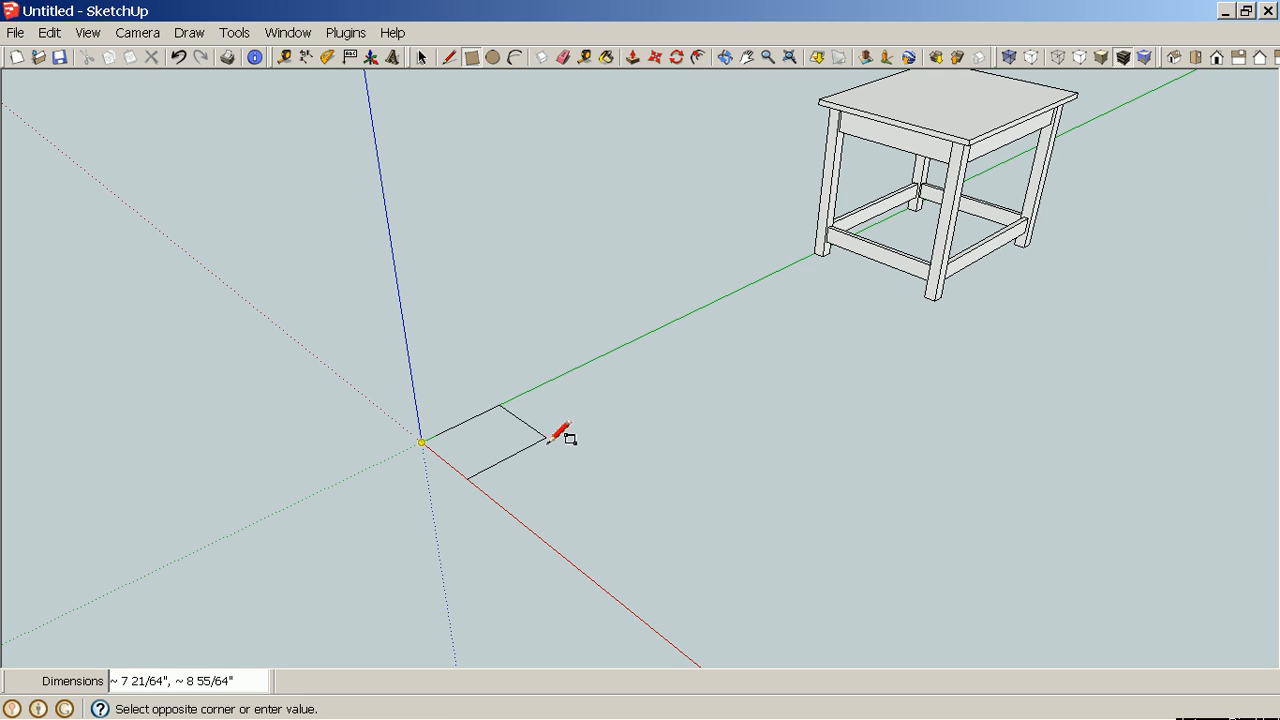
type("17,22")
key("Return")
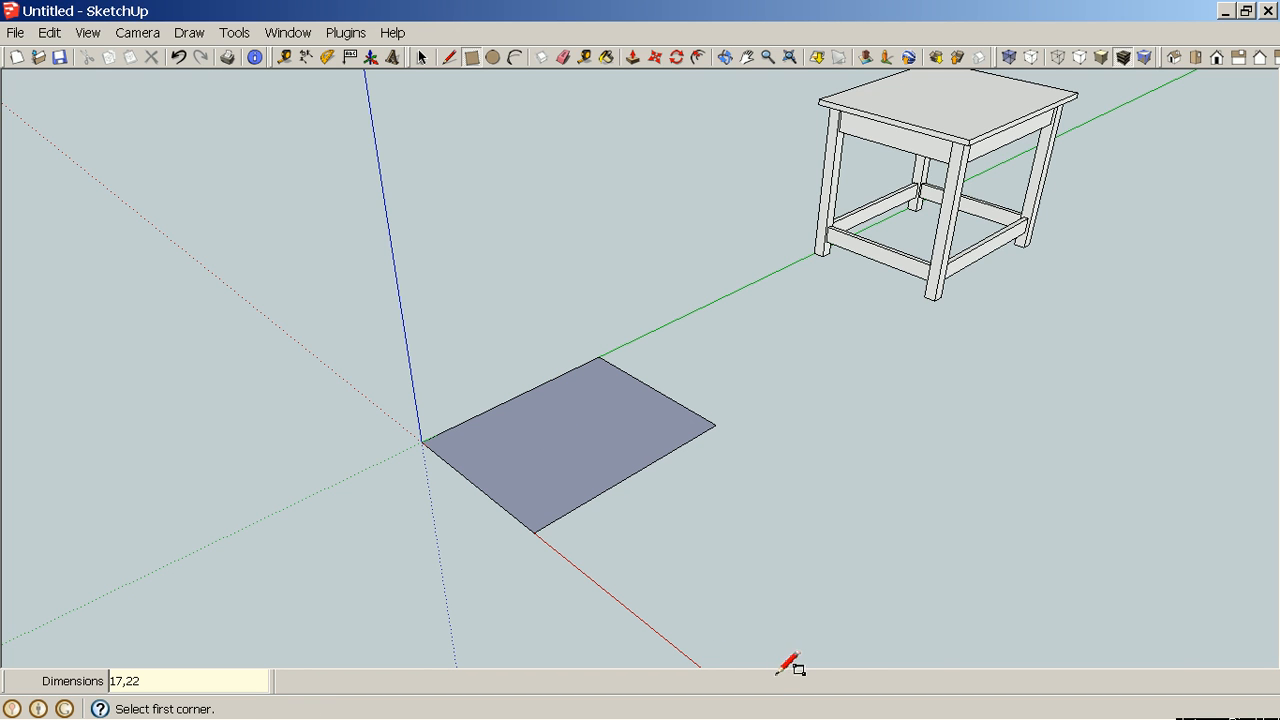
Zoom in on a leg corner and measure the offset between the rail face and the leg's outer edge.
middle_click_drag(791, 666, 654, 563)
key("space")
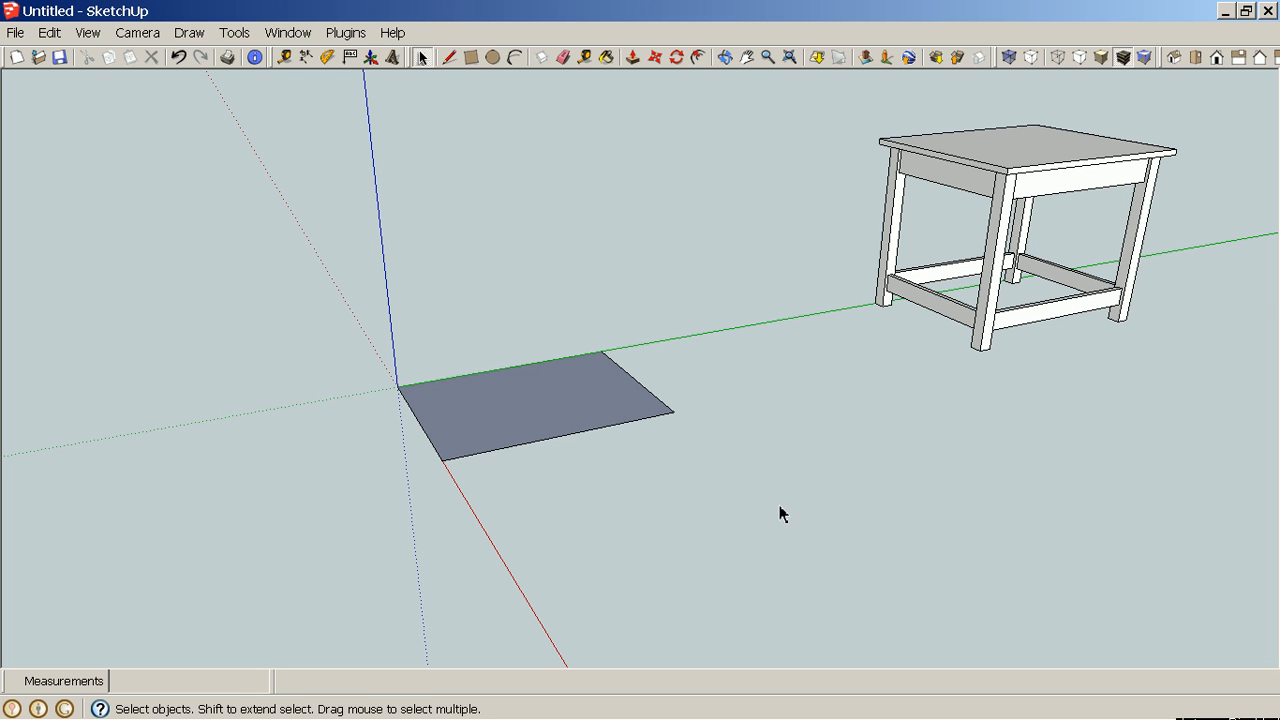
key("o")
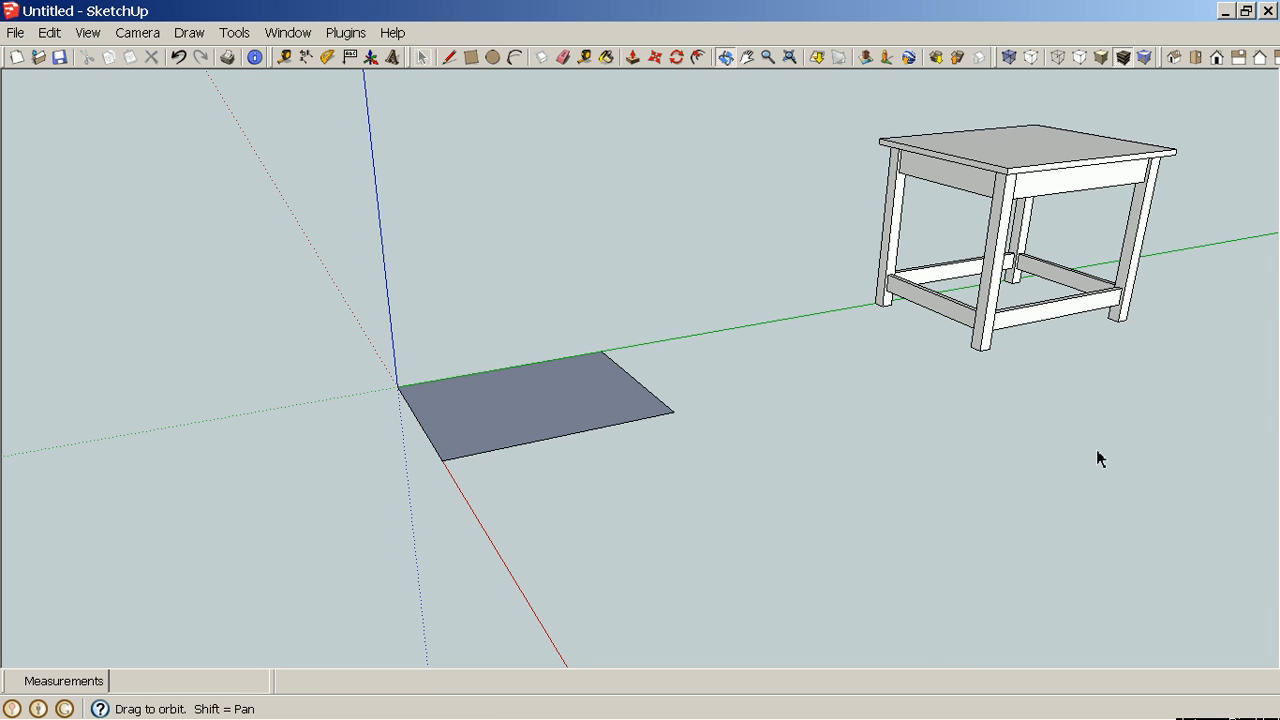
left_click_drag(1097, 451, 856, 542)
key("space")
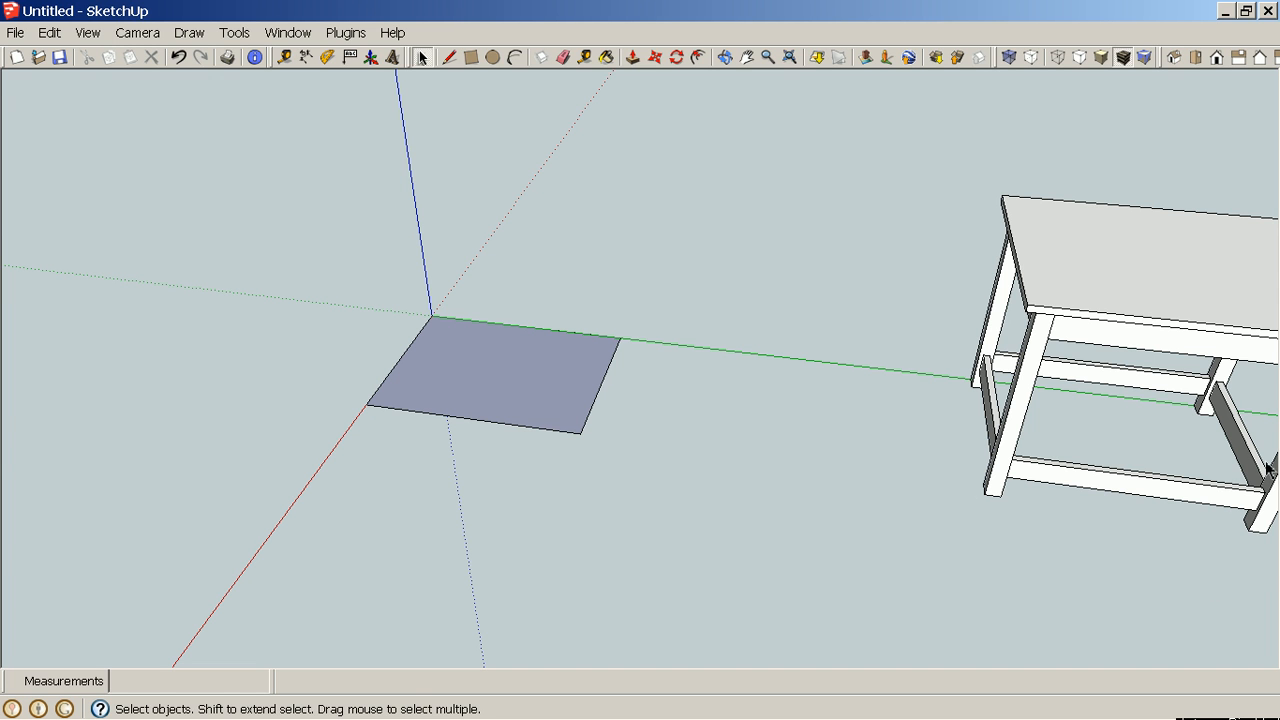
middle_click_drag(1208, 523, 586, 494, "shift")
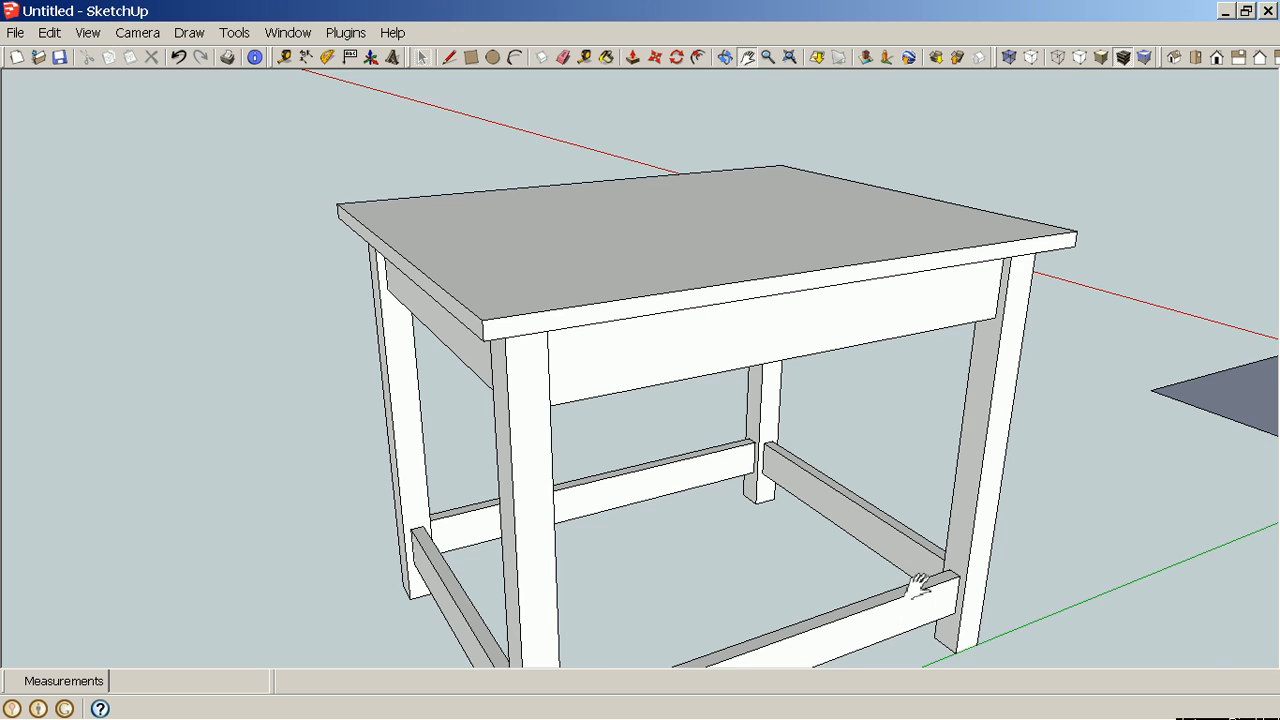
scroll(938, 592, "up", 5)
scroll(936, 591, "up", 4)
middle_click_drag(903, 563, 991, 604)
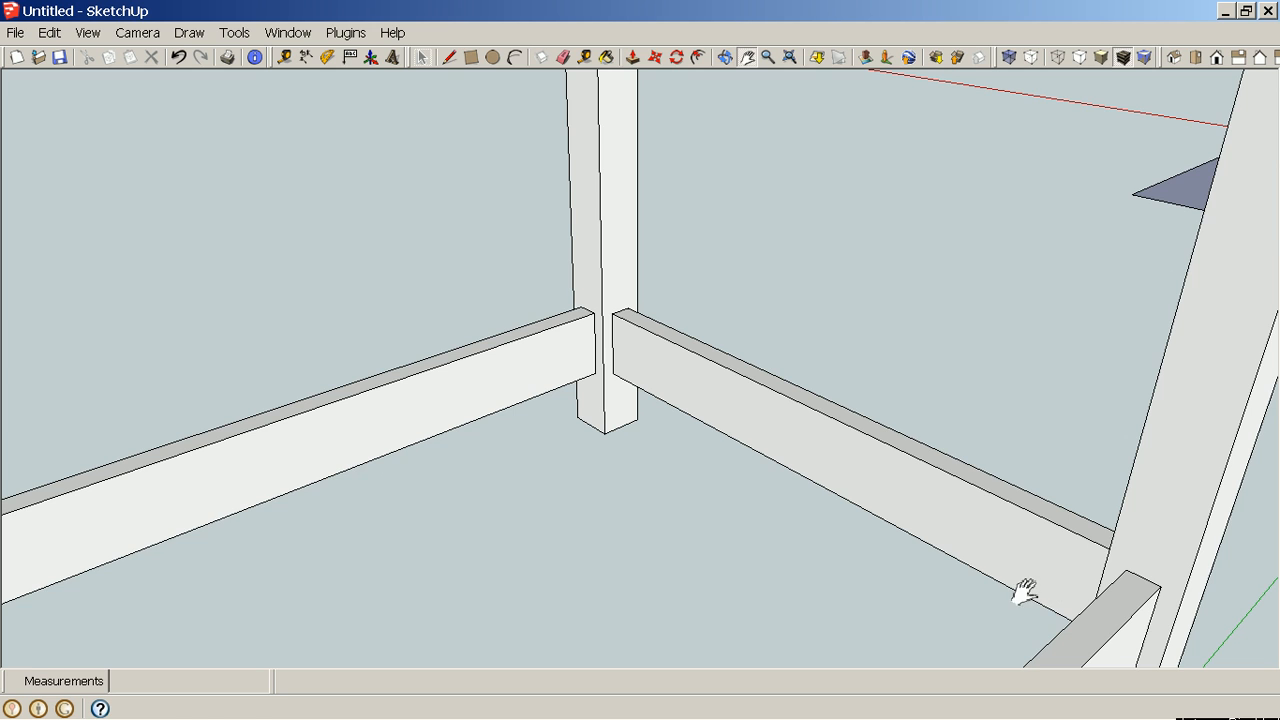
middle_click_drag(1023, 591, 943, 515)
scroll(588, 310, "up", 5)
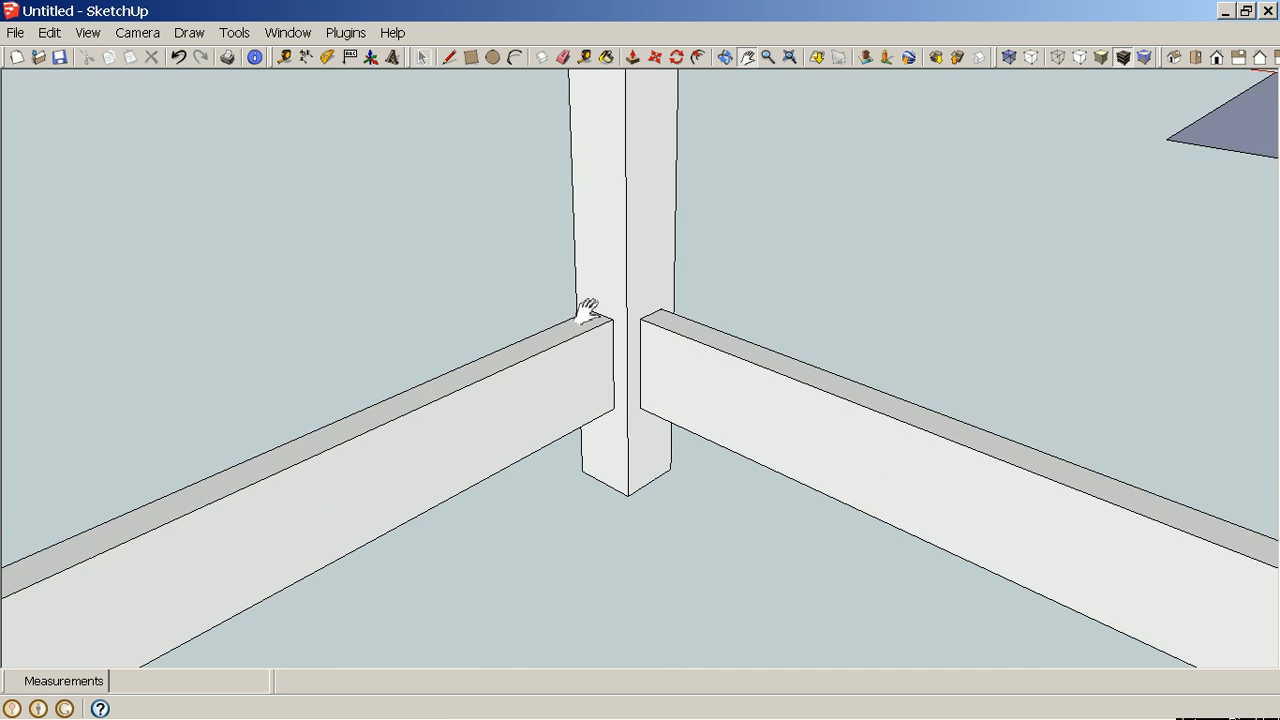
middle_click_drag(590, 314, 643, 414)
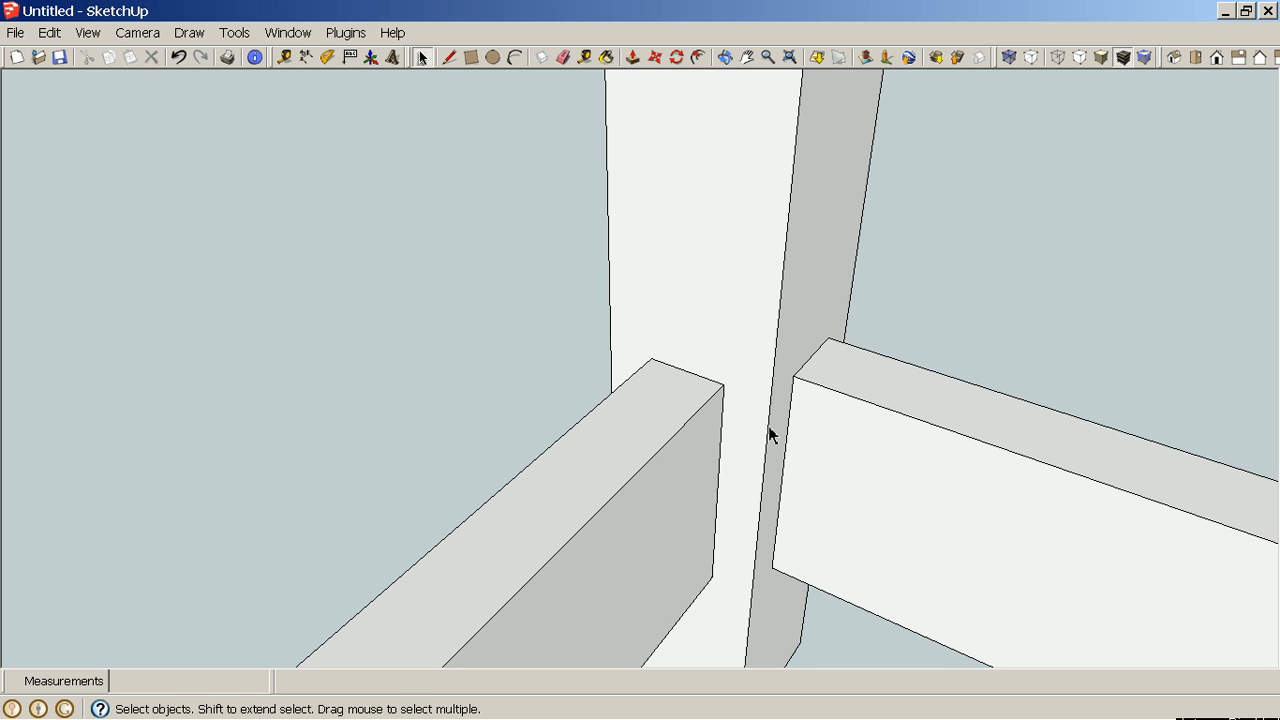
left_click(307, 60)
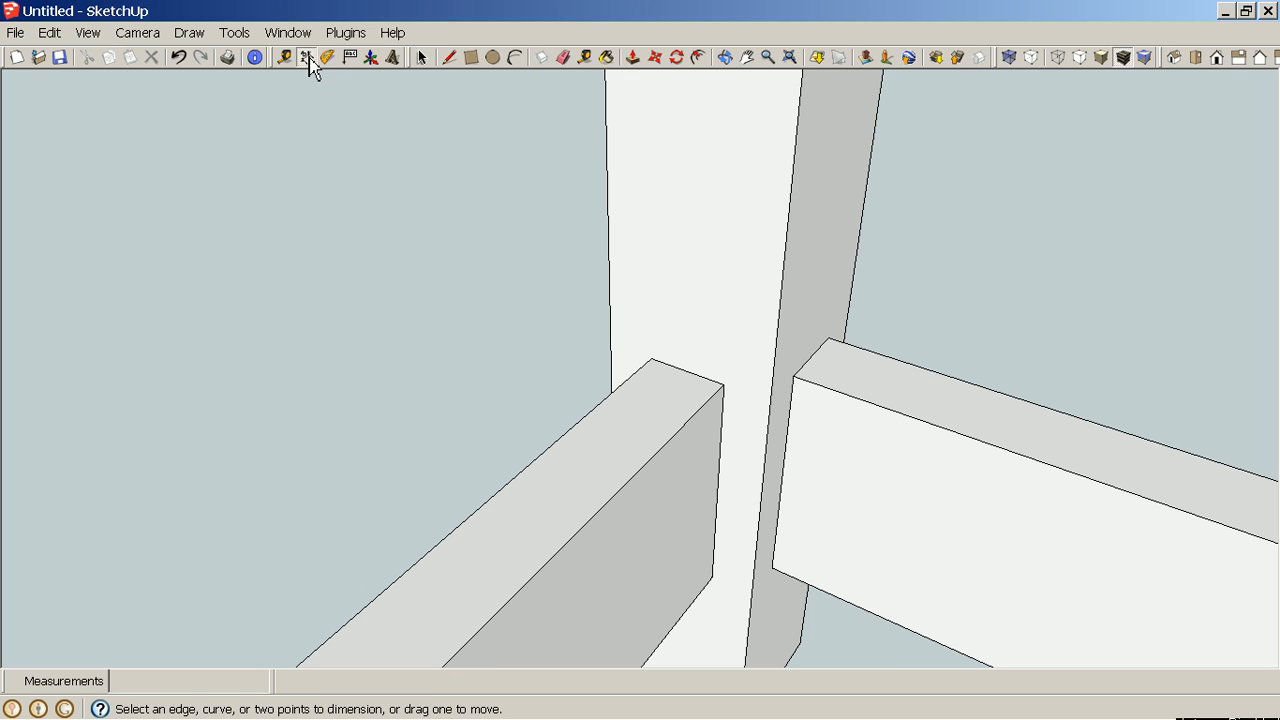
left_click(654, 361)
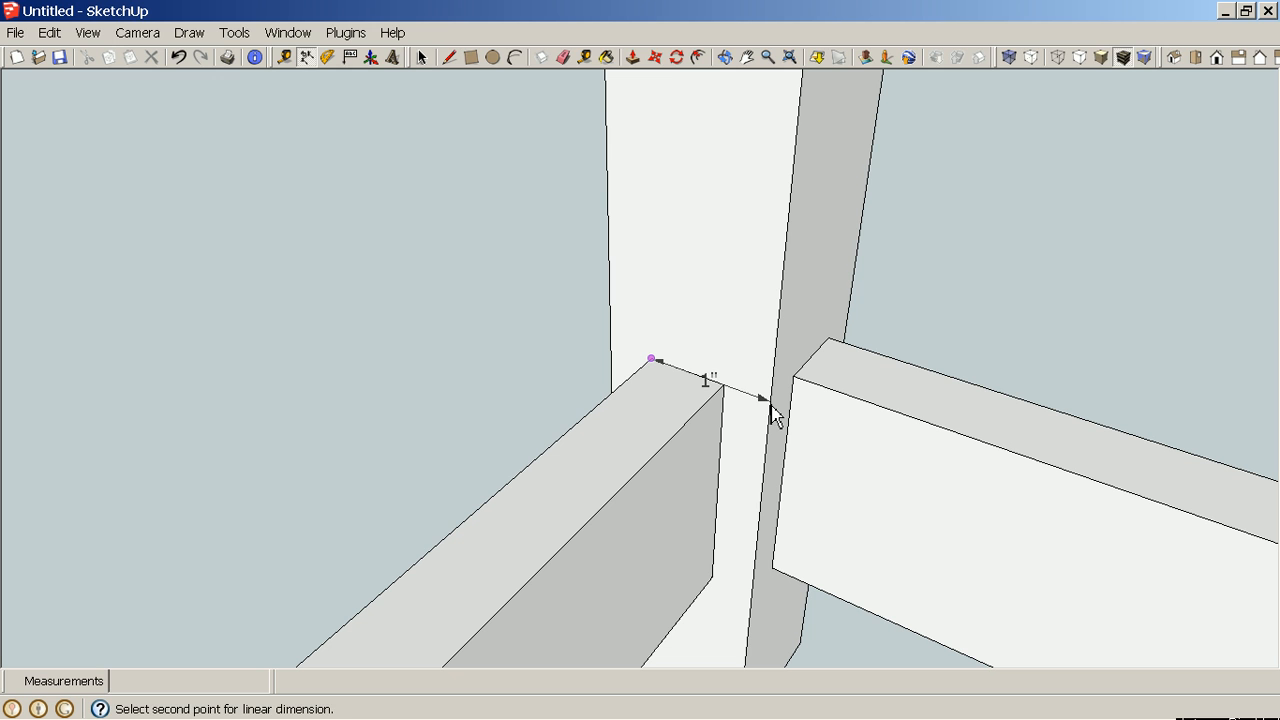
key("space")
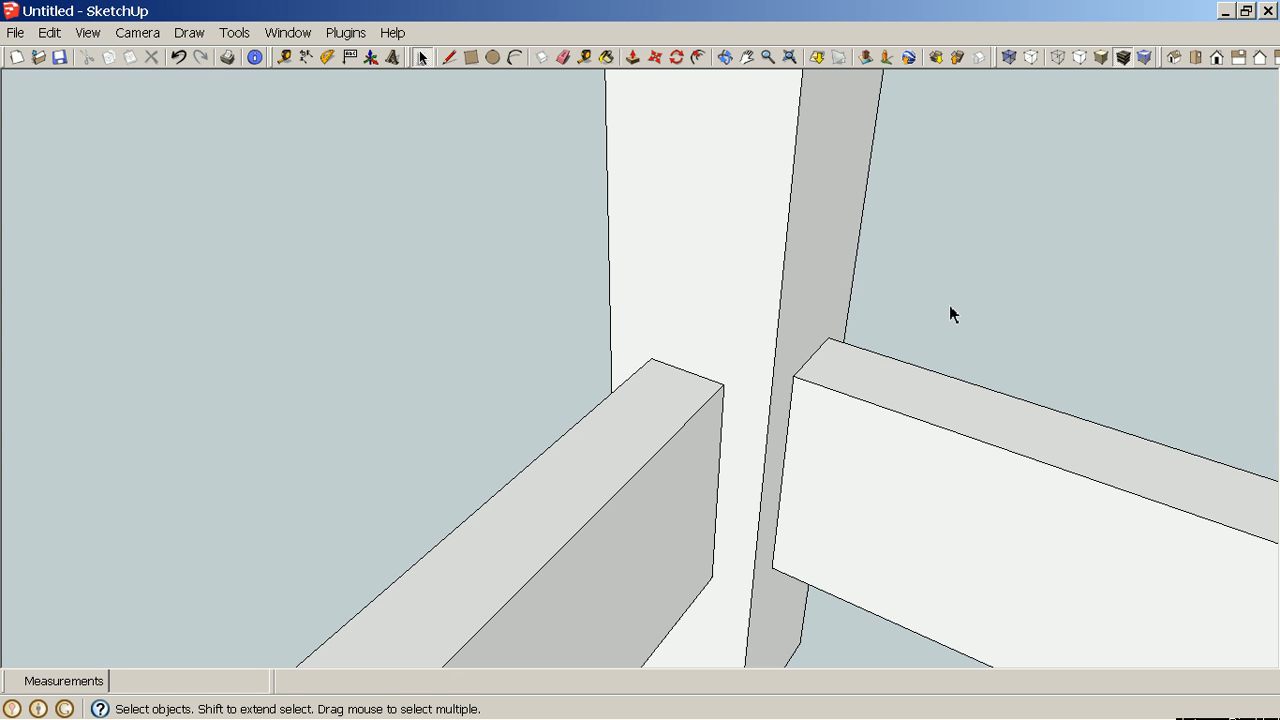
Add guide lines 1" inside each of the rectangle's four edges with the Tape Measure tool.
scroll(950, 320, "down", 10)
middle_click_drag(949, 334, 420, 250)
middle_click_drag(975, 132, 877, 297, "shift")
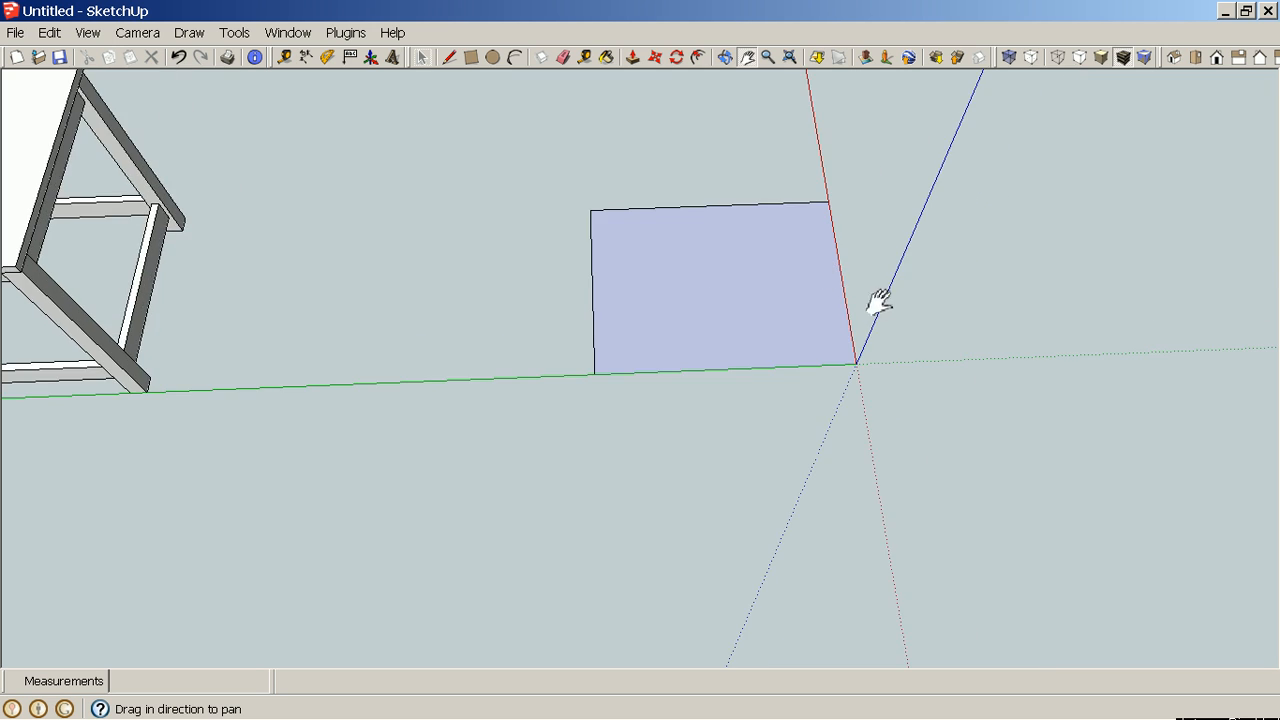
scroll(794, 269, "up", 3)
middle_click_drag(794, 269, 1134, 449)
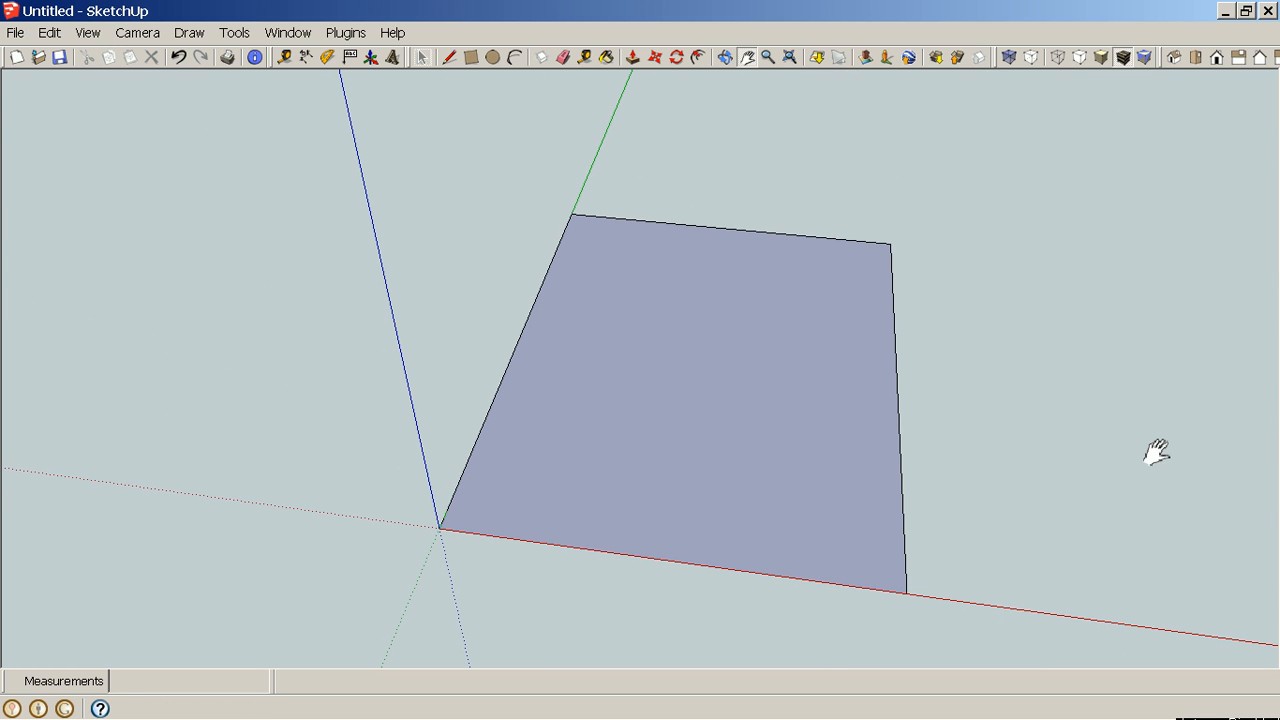
key("t")
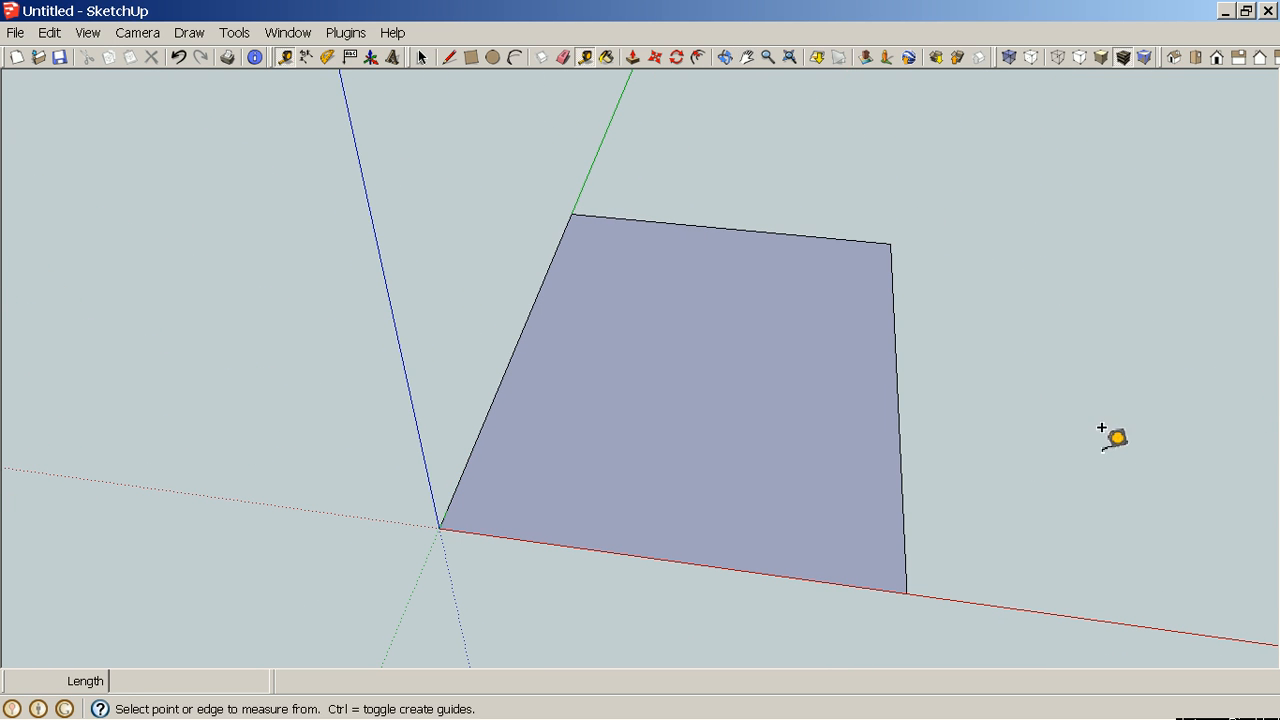
left_click(897, 401)
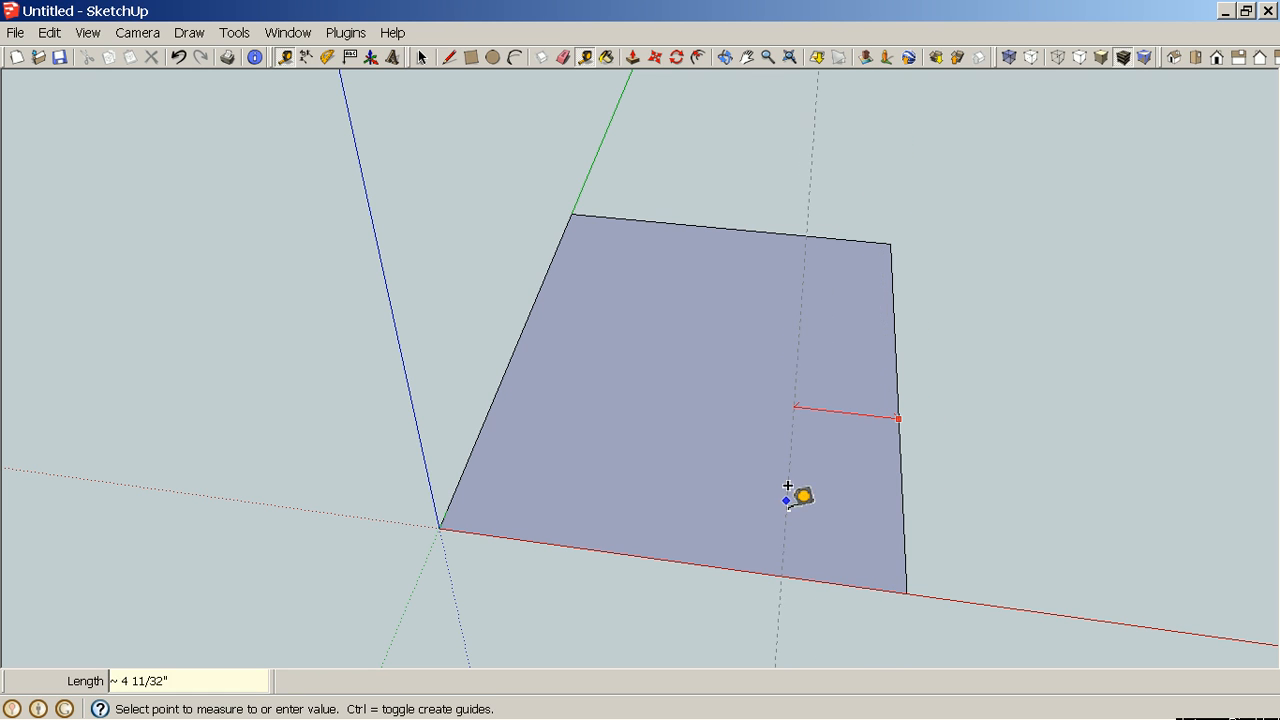
left_click(911, 475)
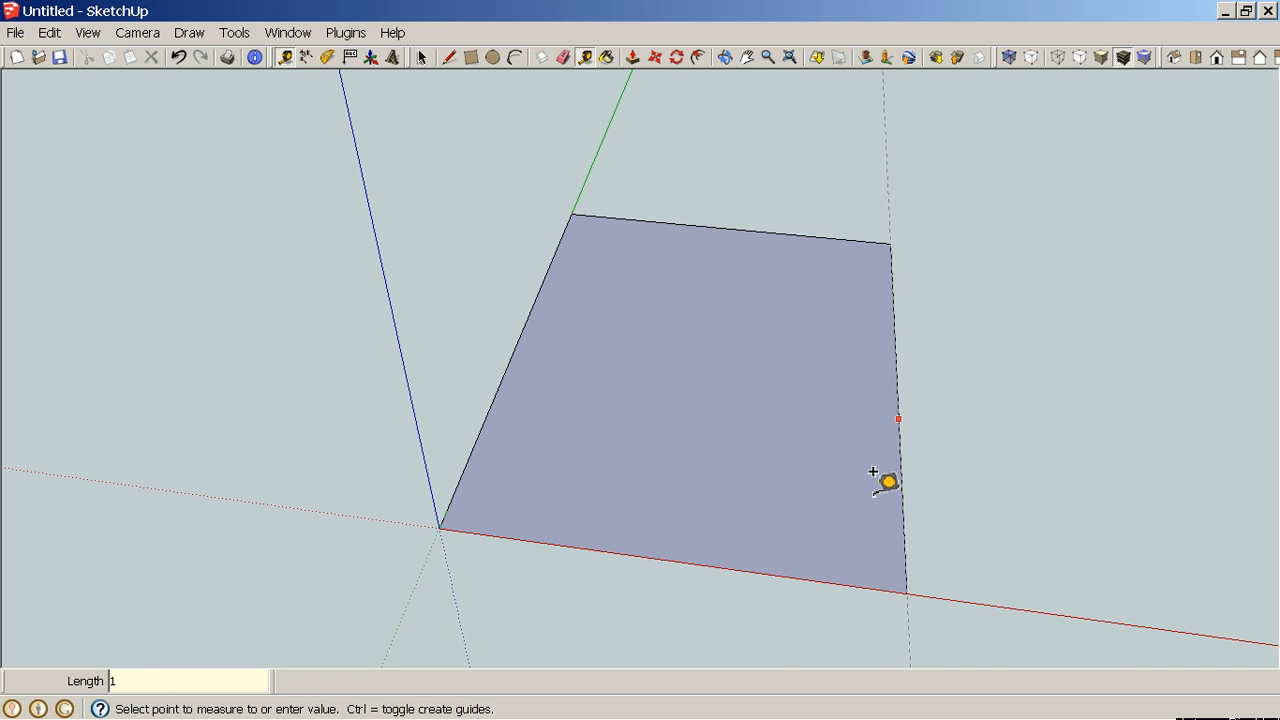
key("Return")
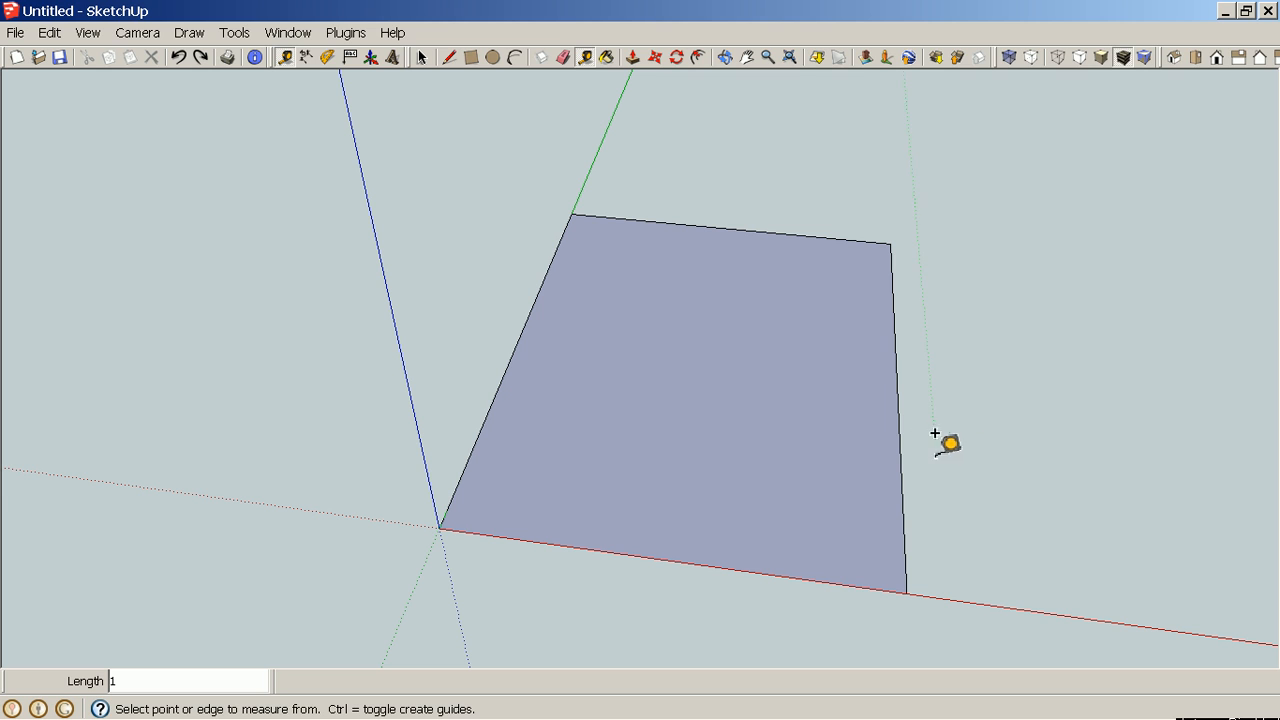
left_click(900, 448)
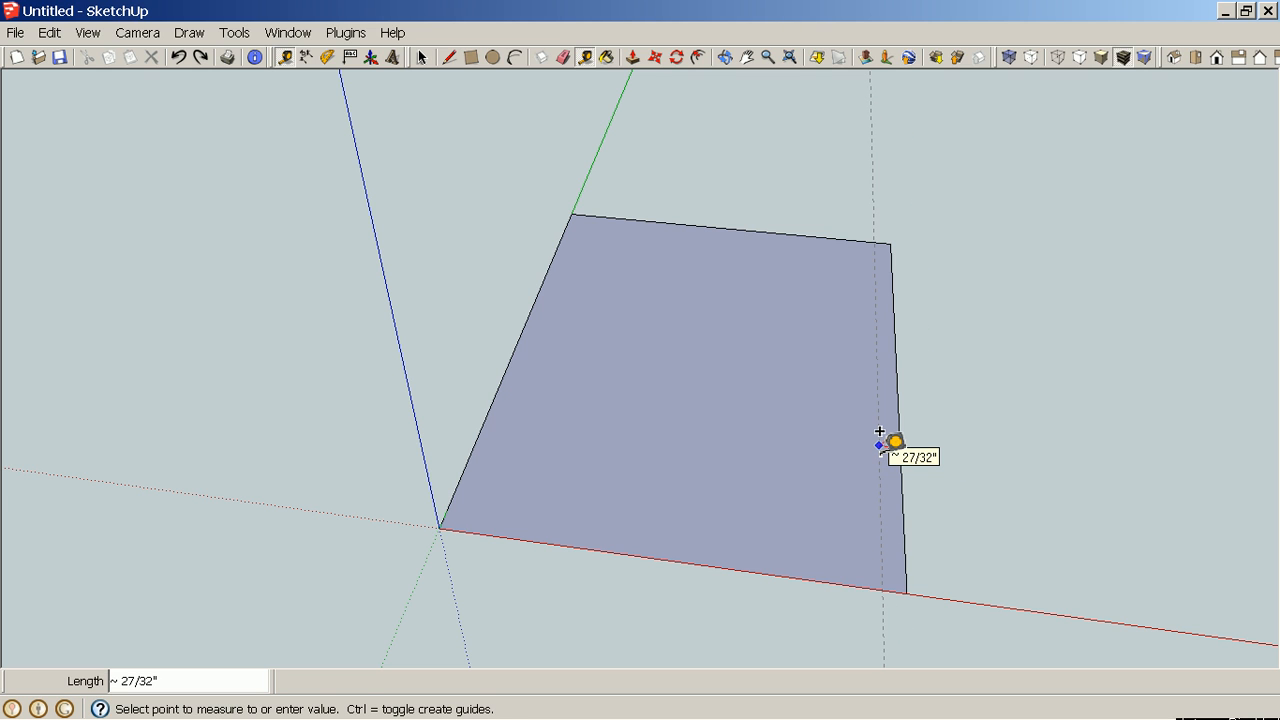
left_click(879, 432)
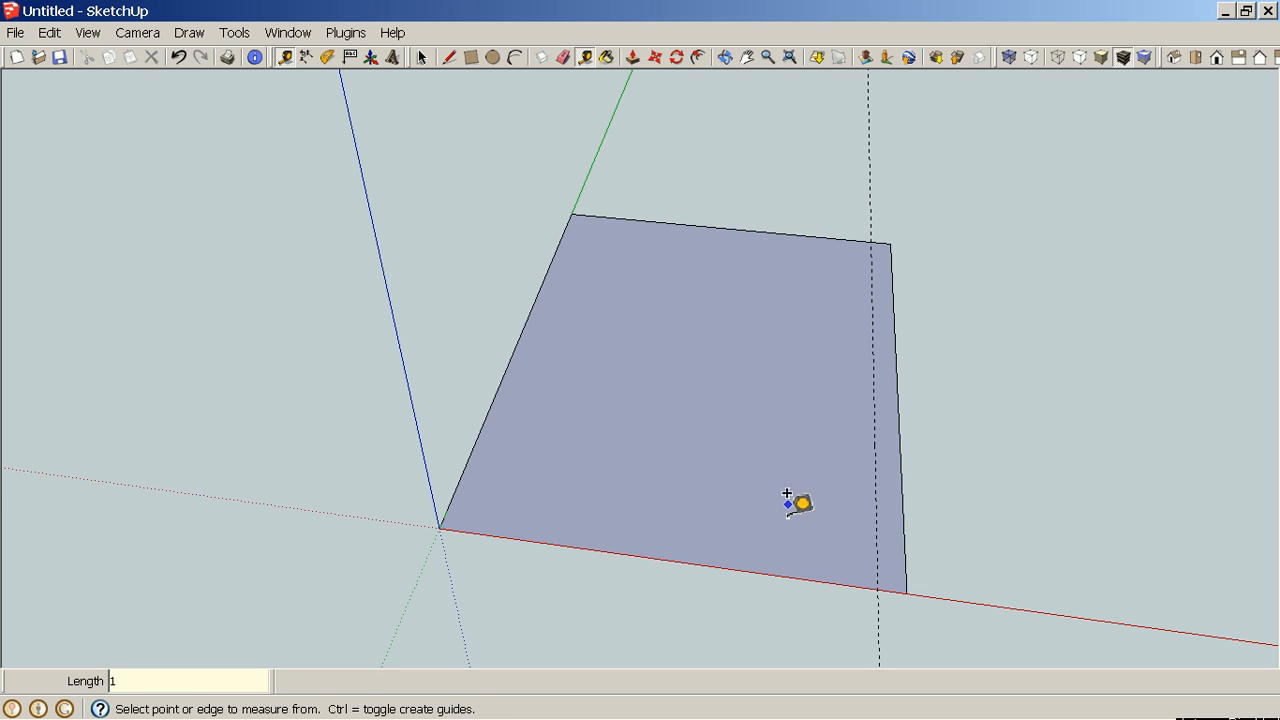
left_click(768, 554)
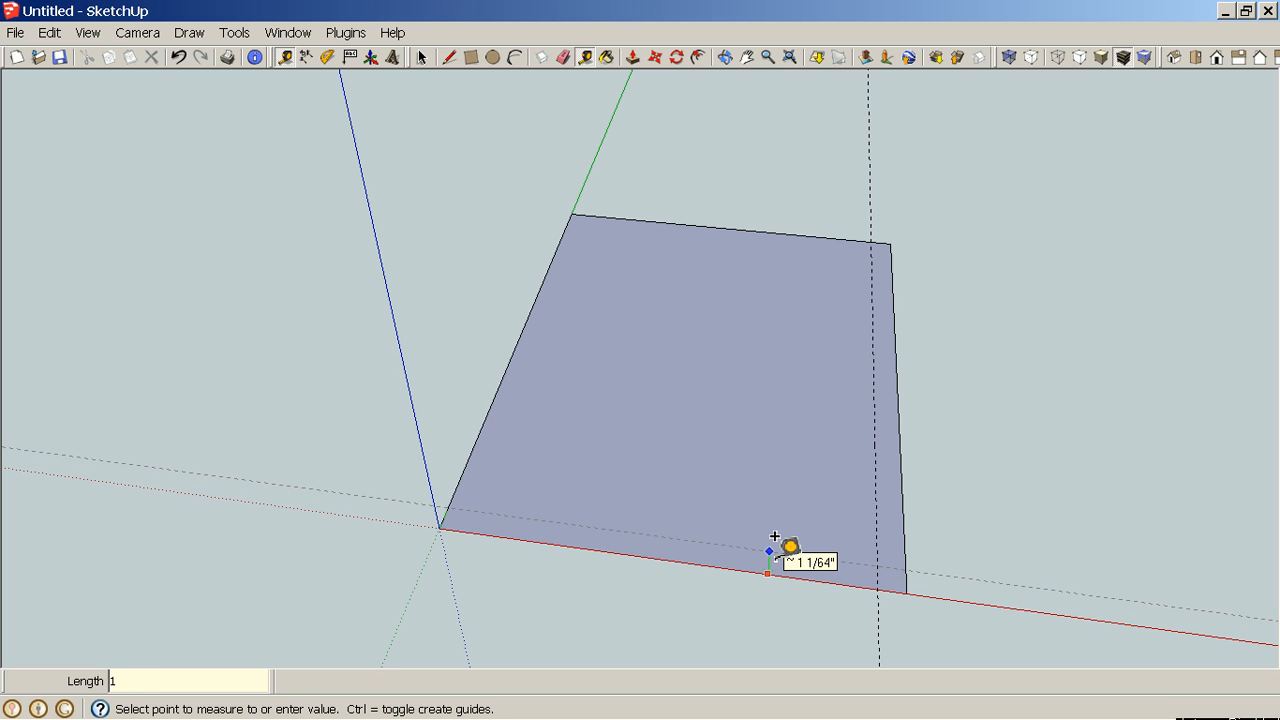
left_click(775, 537)
left_click(807, 222)
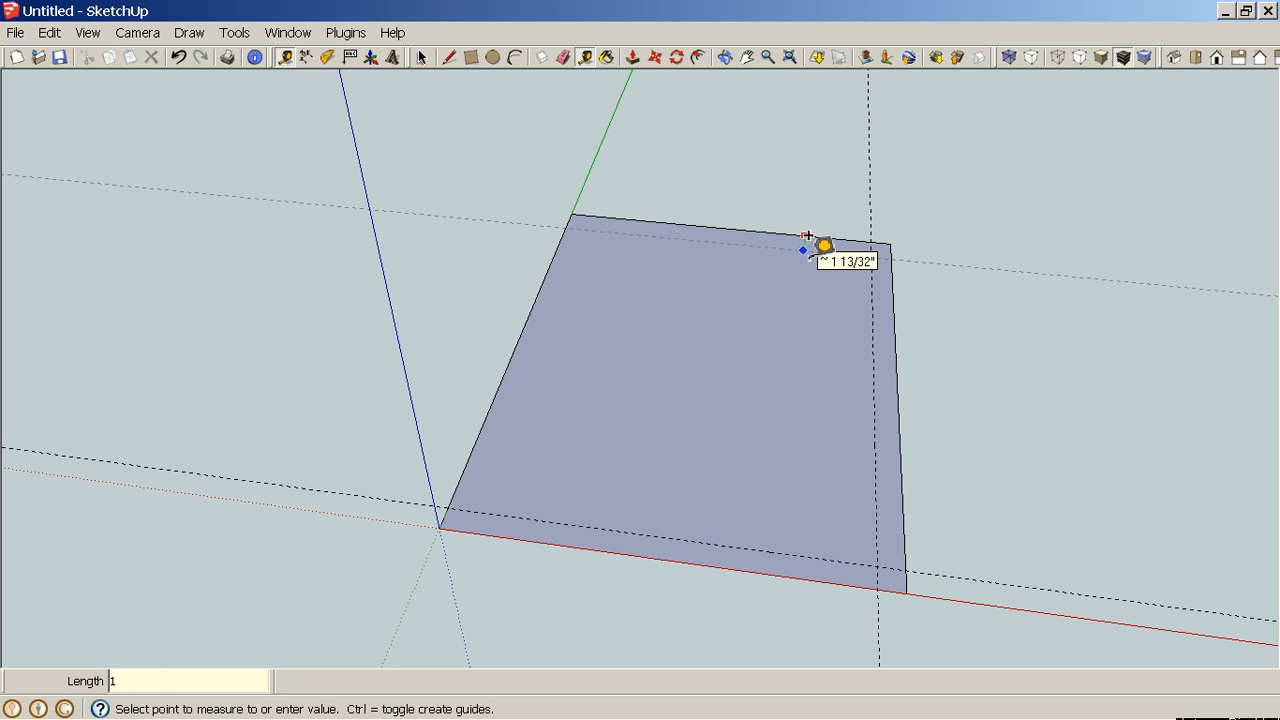
left_click(807, 236)
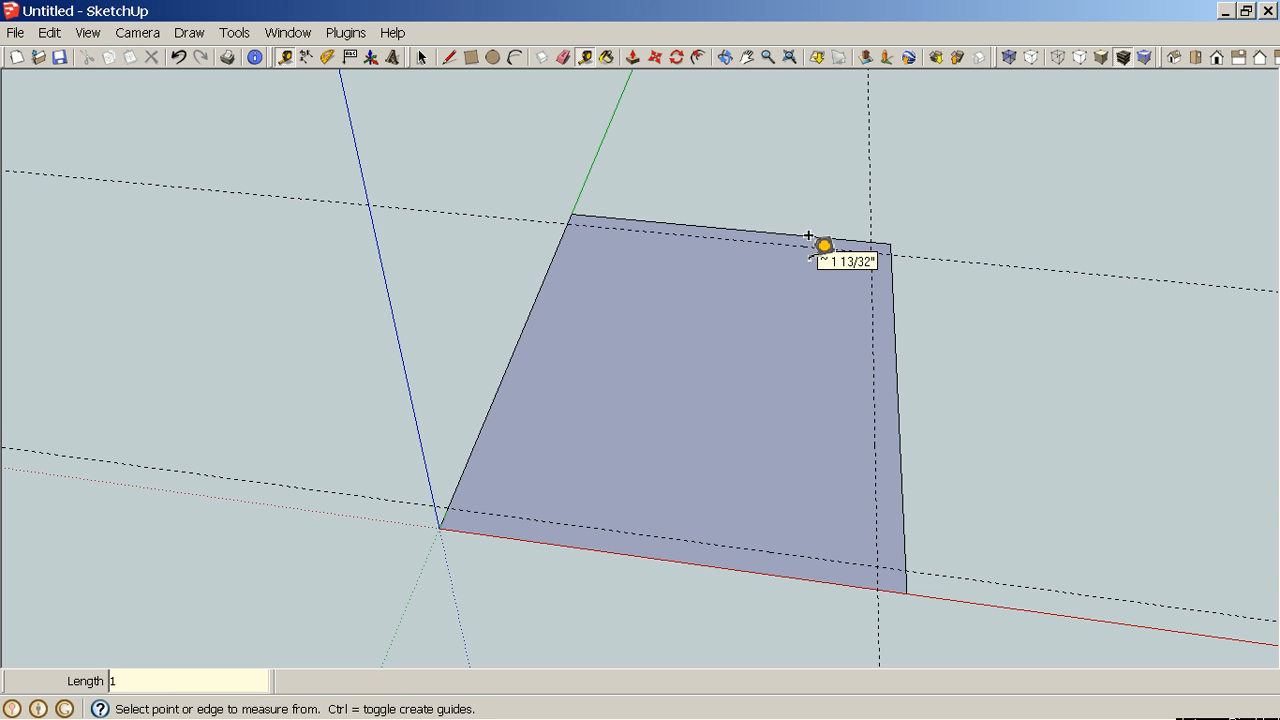
left_click(536, 302)
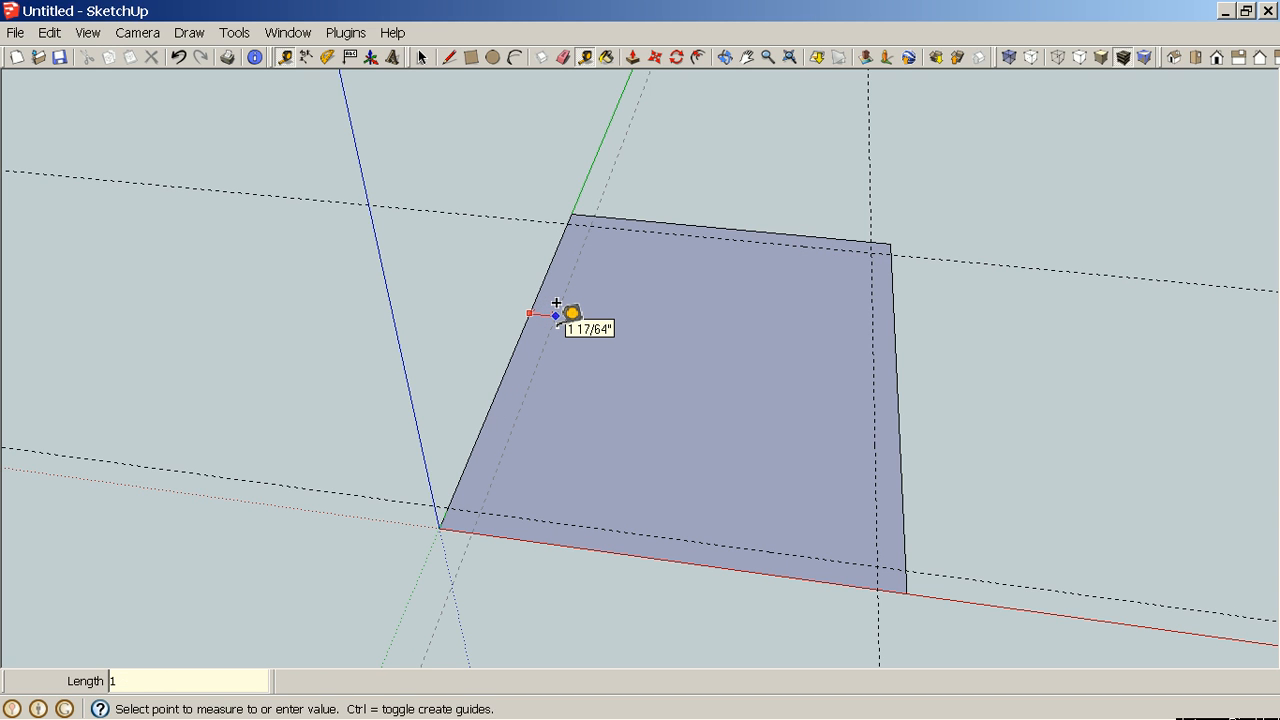
key("Return")
Draw lines along the guides to close off a 1" square at the rectangle's origin corner.
scroll(491, 516, "up", 4)
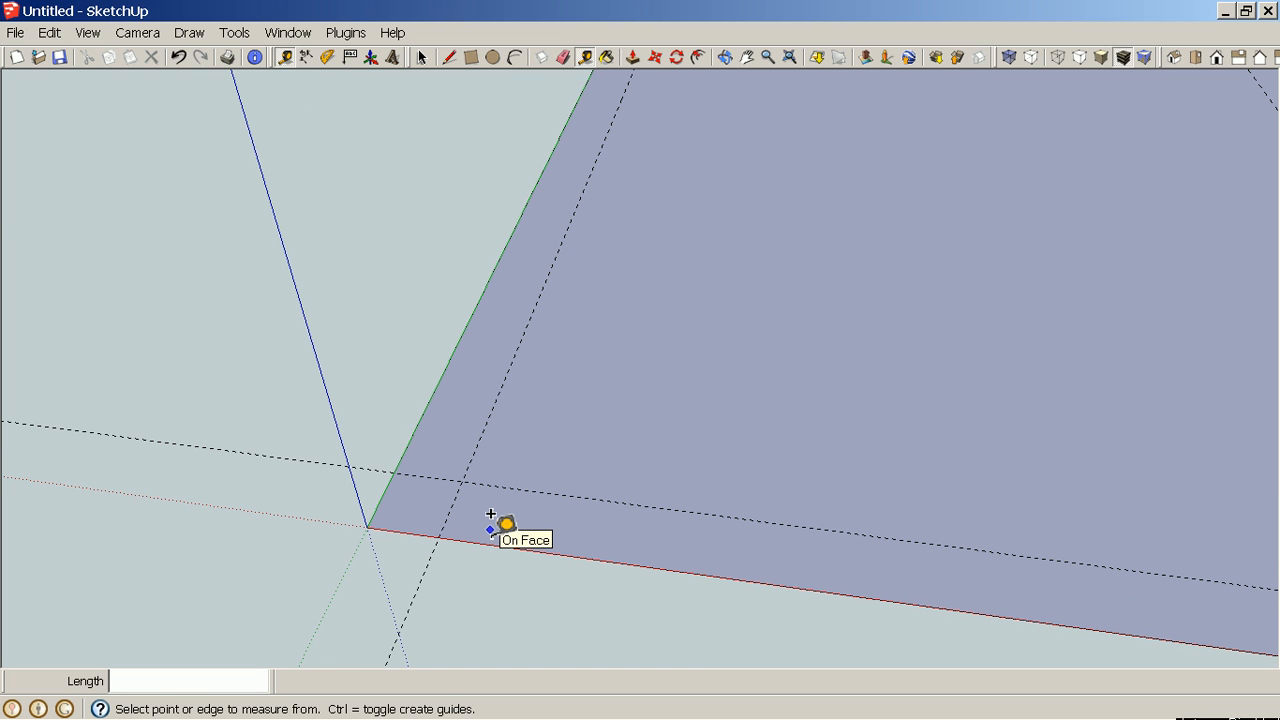
key("l")
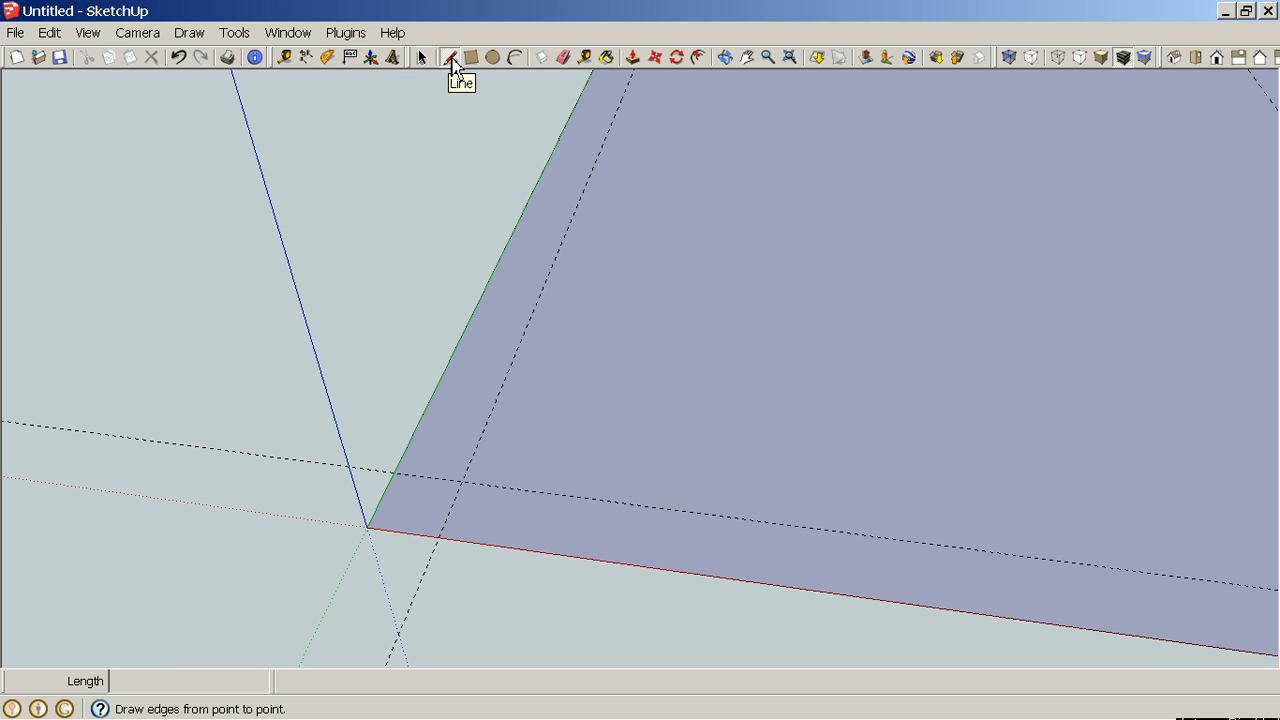
left_click(393, 472)
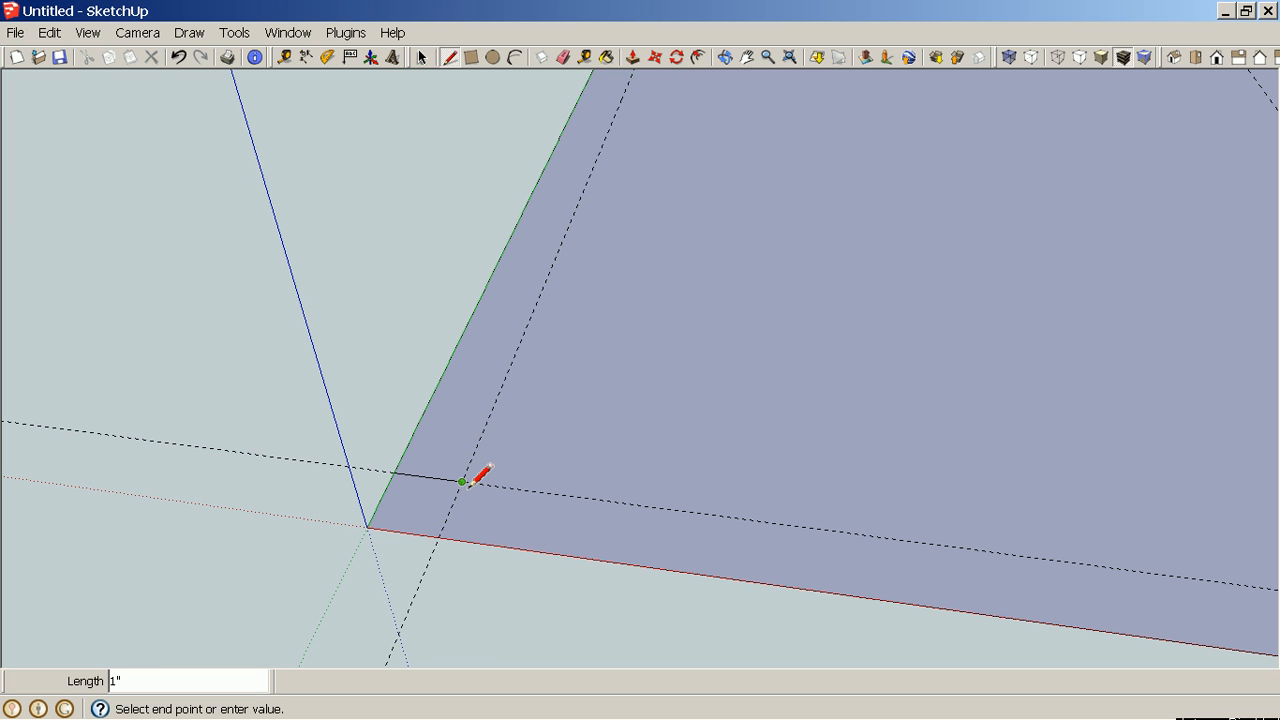
left_click(462, 482)
left_click(440, 537)
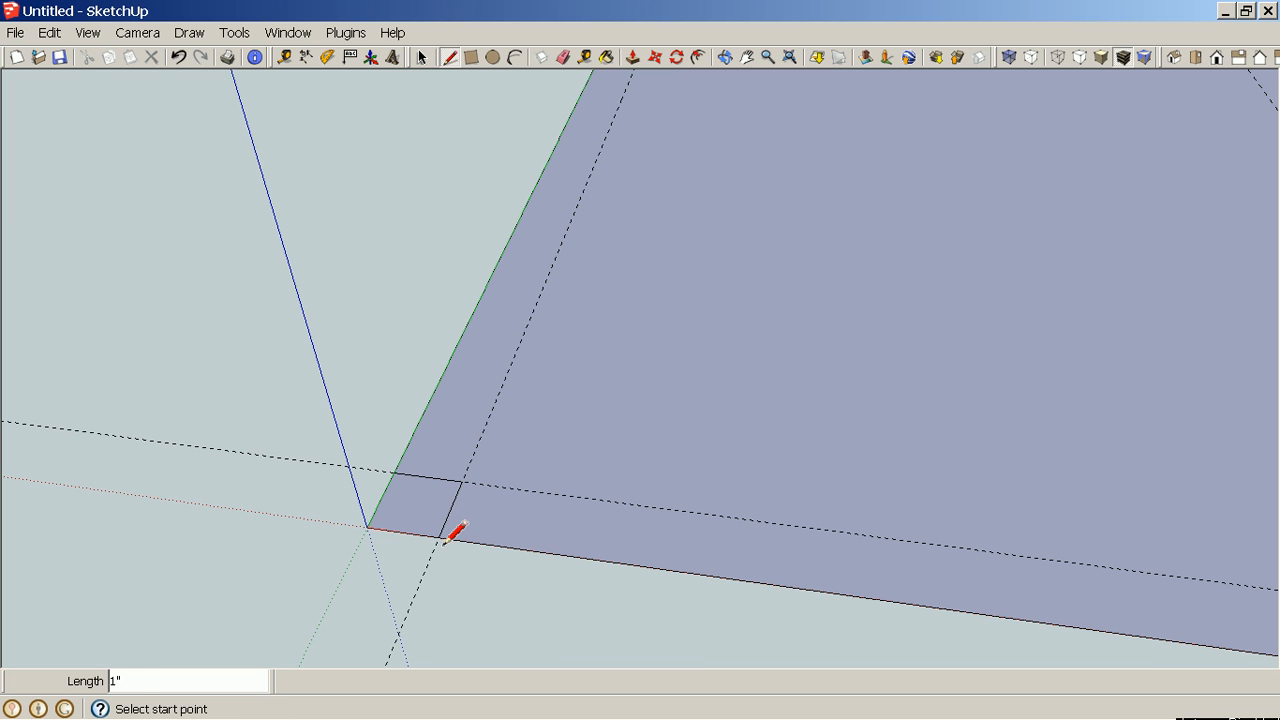
Draw lines along the guides to close off a 1" square at the rectangle's corner on the red axis.
scroll(455, 532, "down", 3)
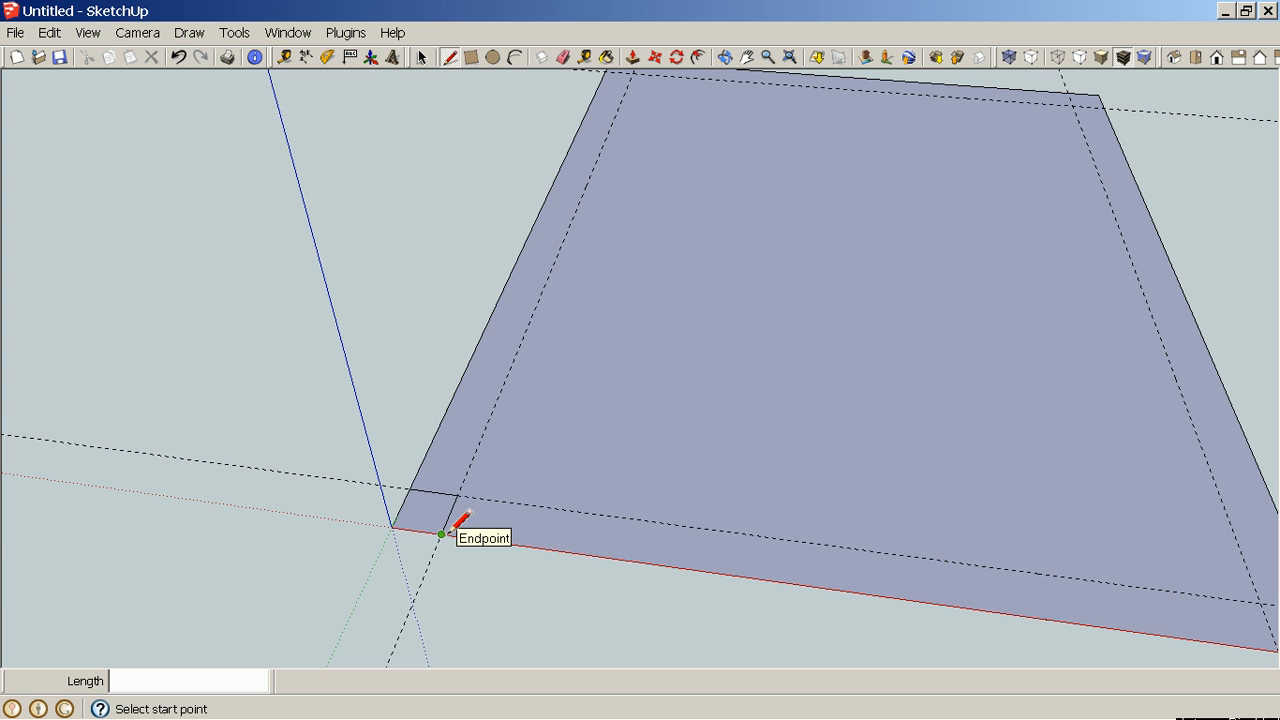
key("h")
left_click_drag(1077, 523, 536, 527)
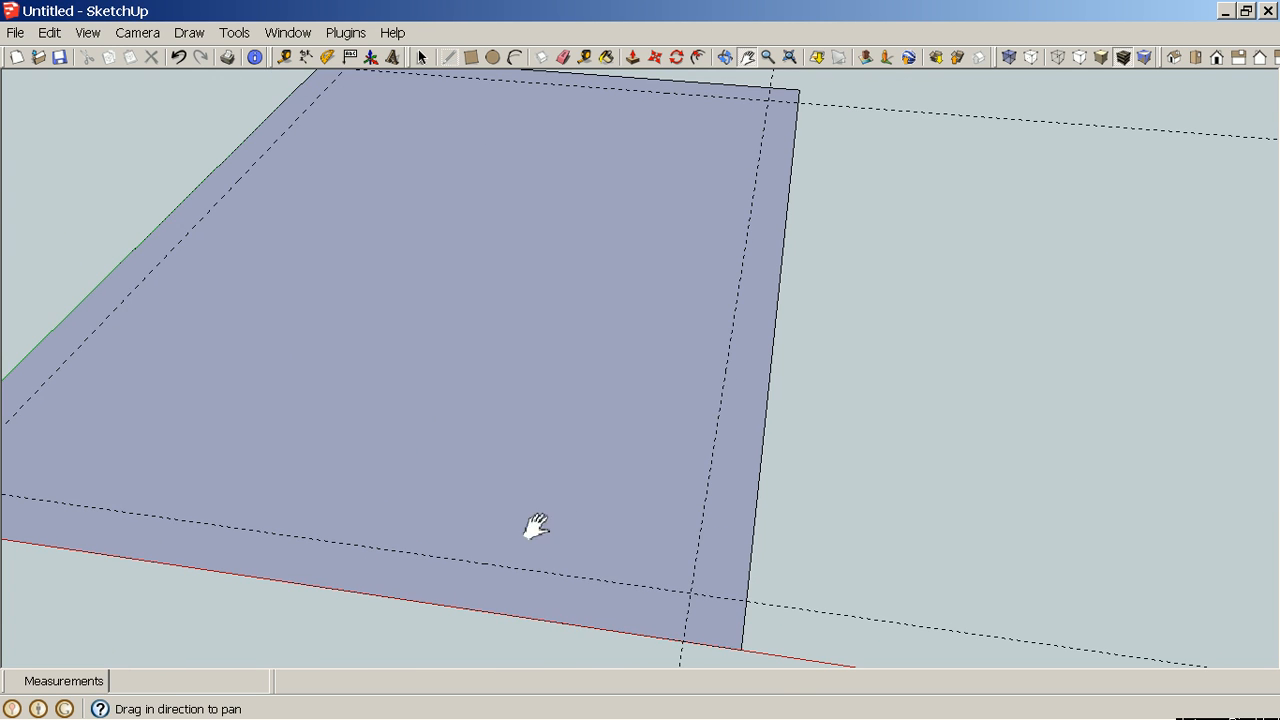
scroll(786, 676, "up", 8)
key("l")
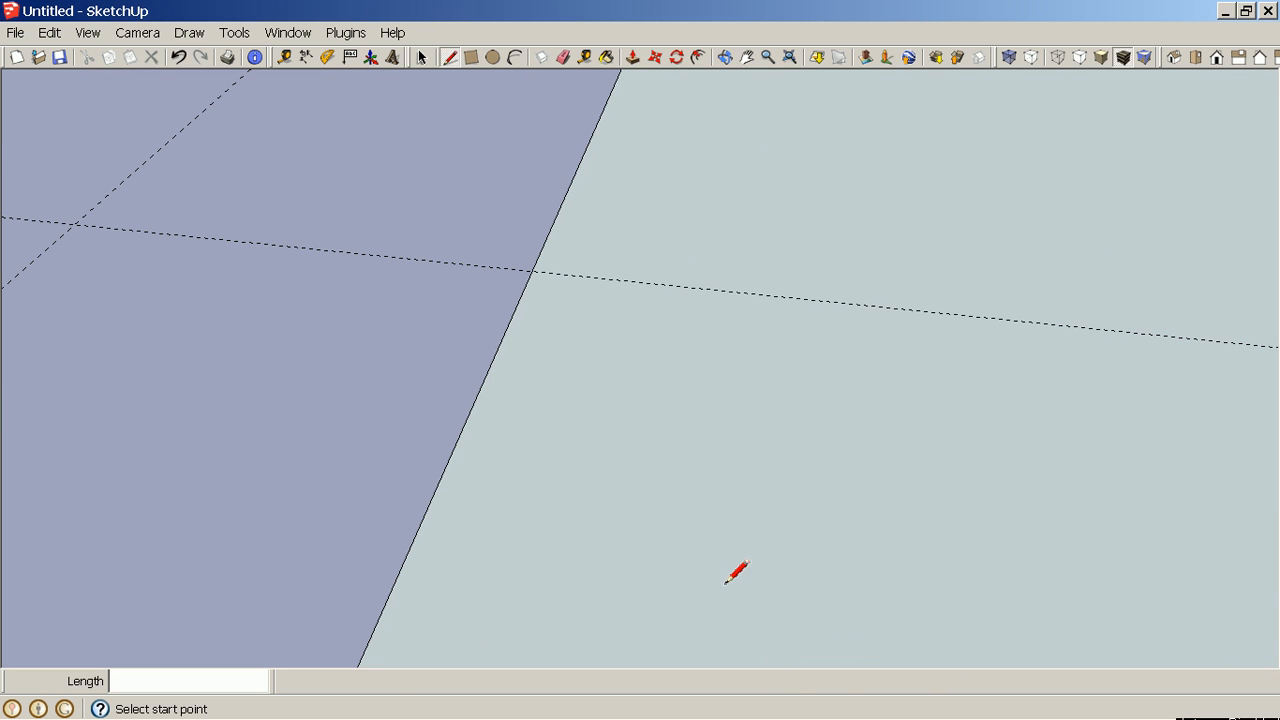
scroll(645, 517, "down", 3)
left_click(465, 539)
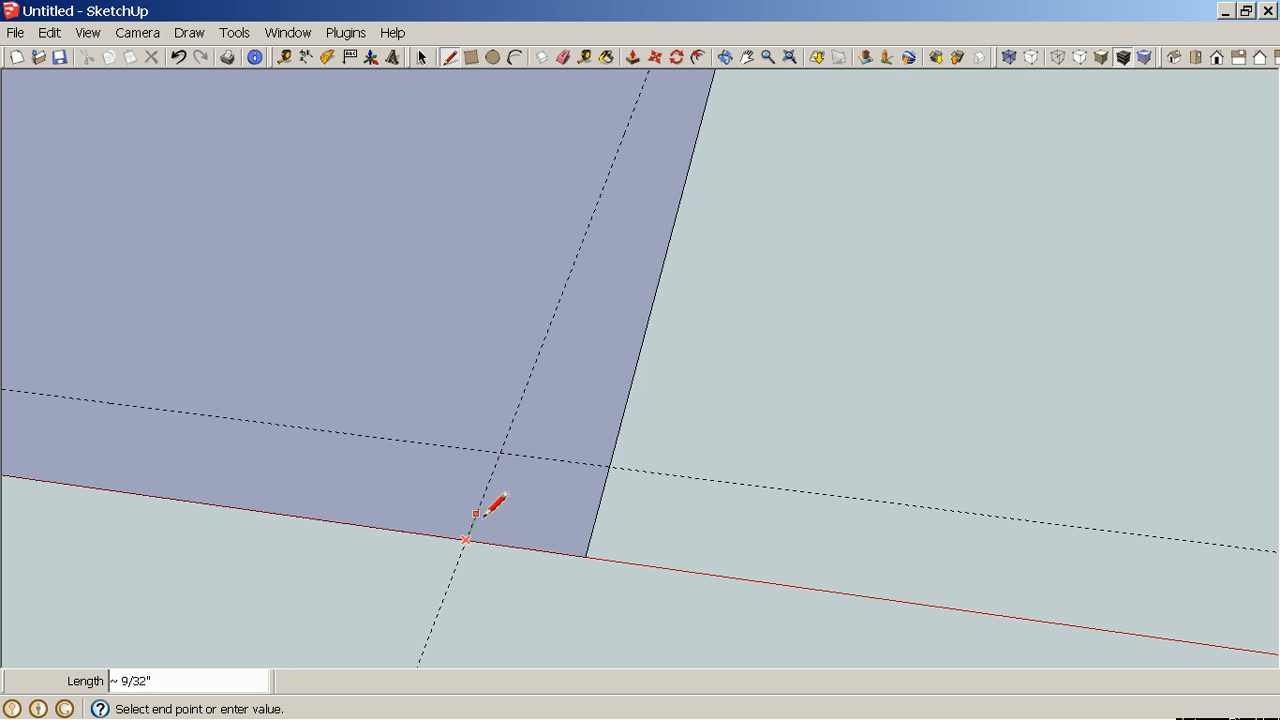
left_click(499, 453)
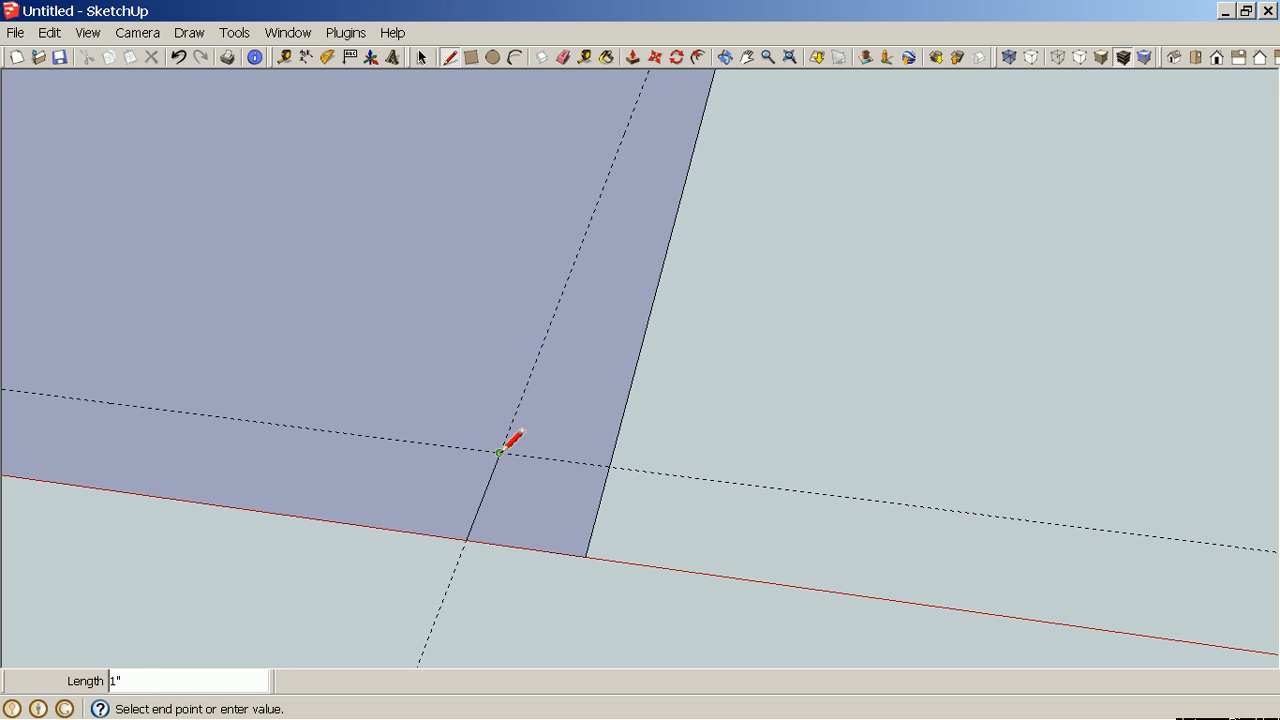
left_click(609, 466)
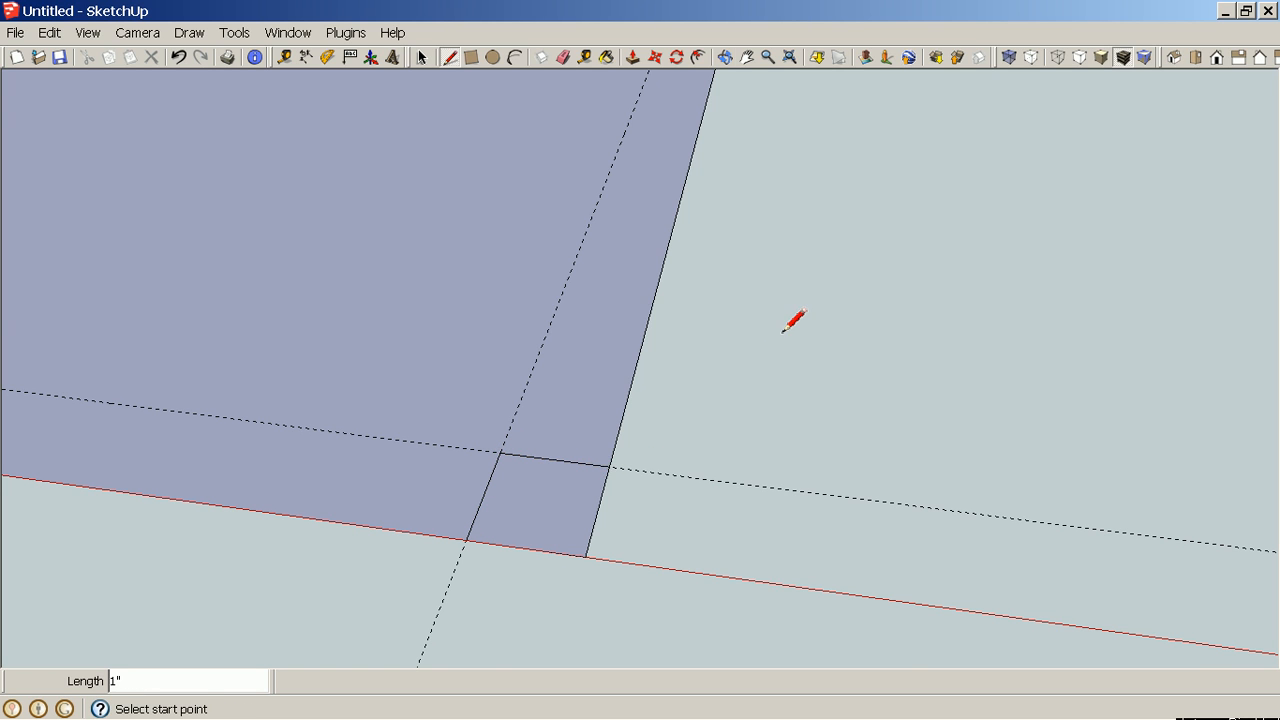
Draw lines along the guides to close off a 1" square at the rectangle's far corner.
key("h")
left_click_drag(786, 324, 577, 544)
left_click_drag(658, 183, 455, 610)
left_click_drag(428, 143, 609, 431)
scroll(625, 447, "down", 2)
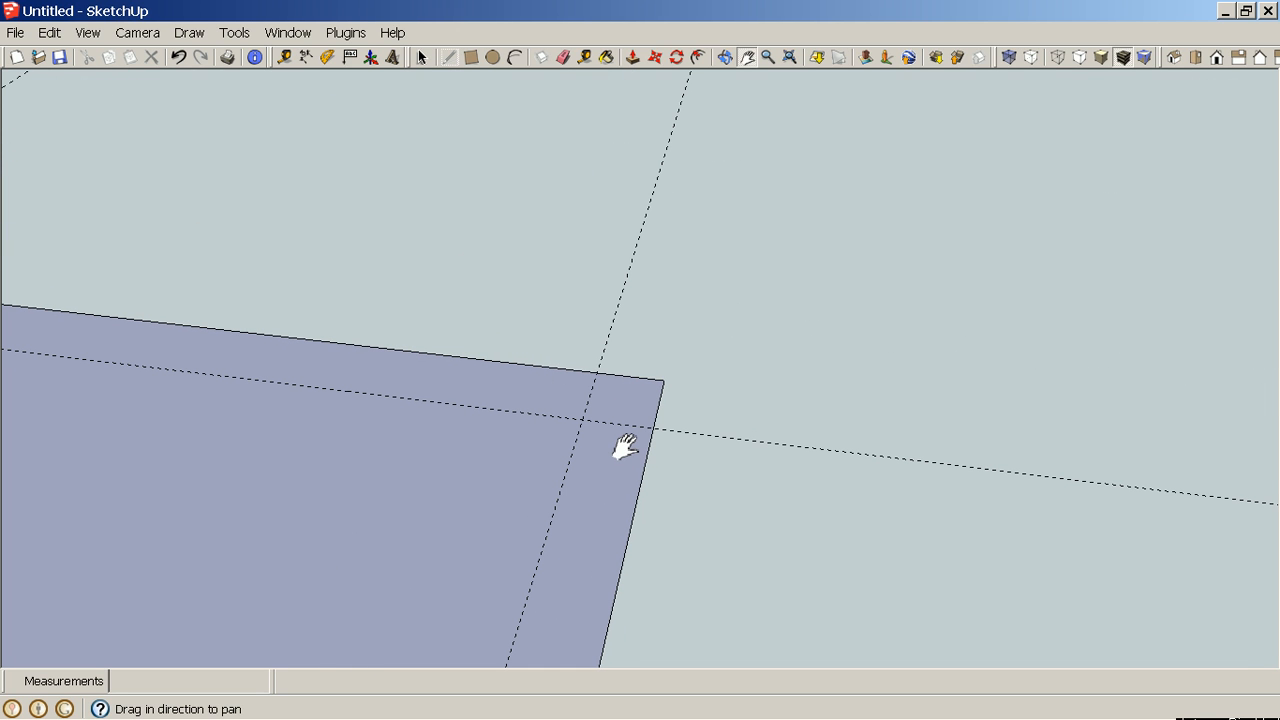
key("l")
left_click(597, 372)
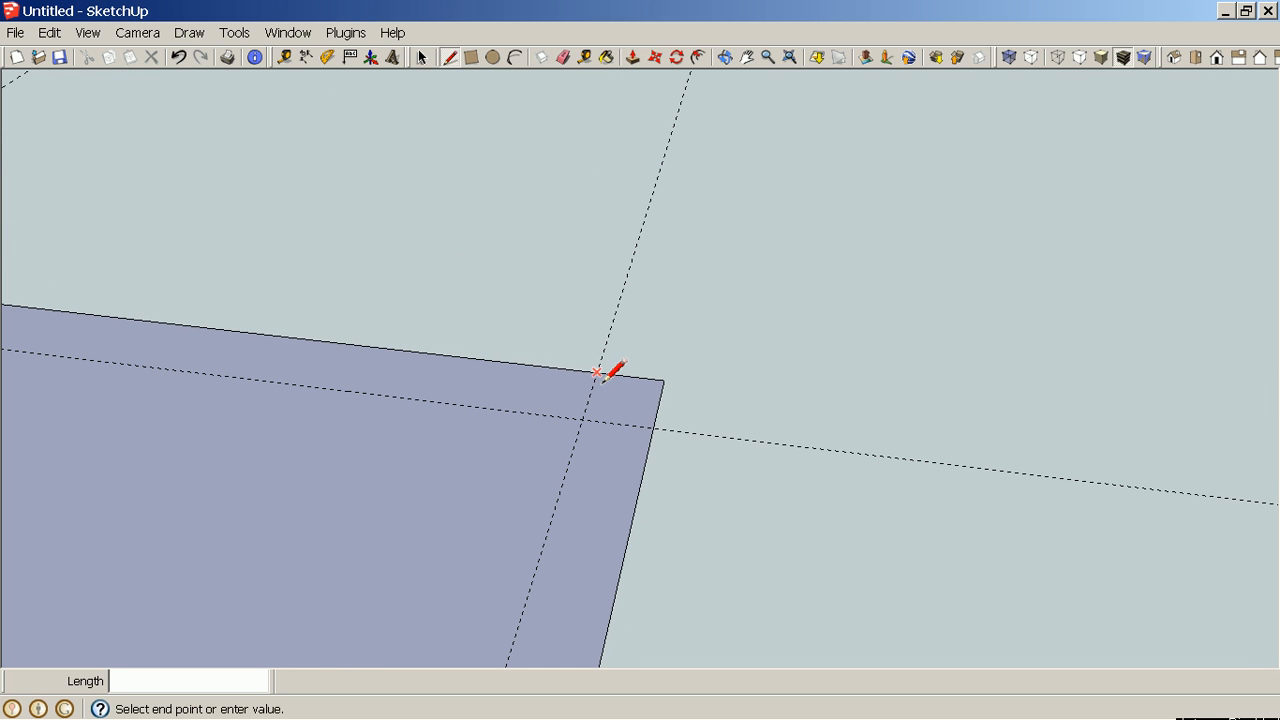
left_click(582, 420)
left_click(656, 433)
Draw lines along the guides to close off a 1" square at the rectangle's corner on the green axis.
middle_click_drag(783, 443, 334, 451)
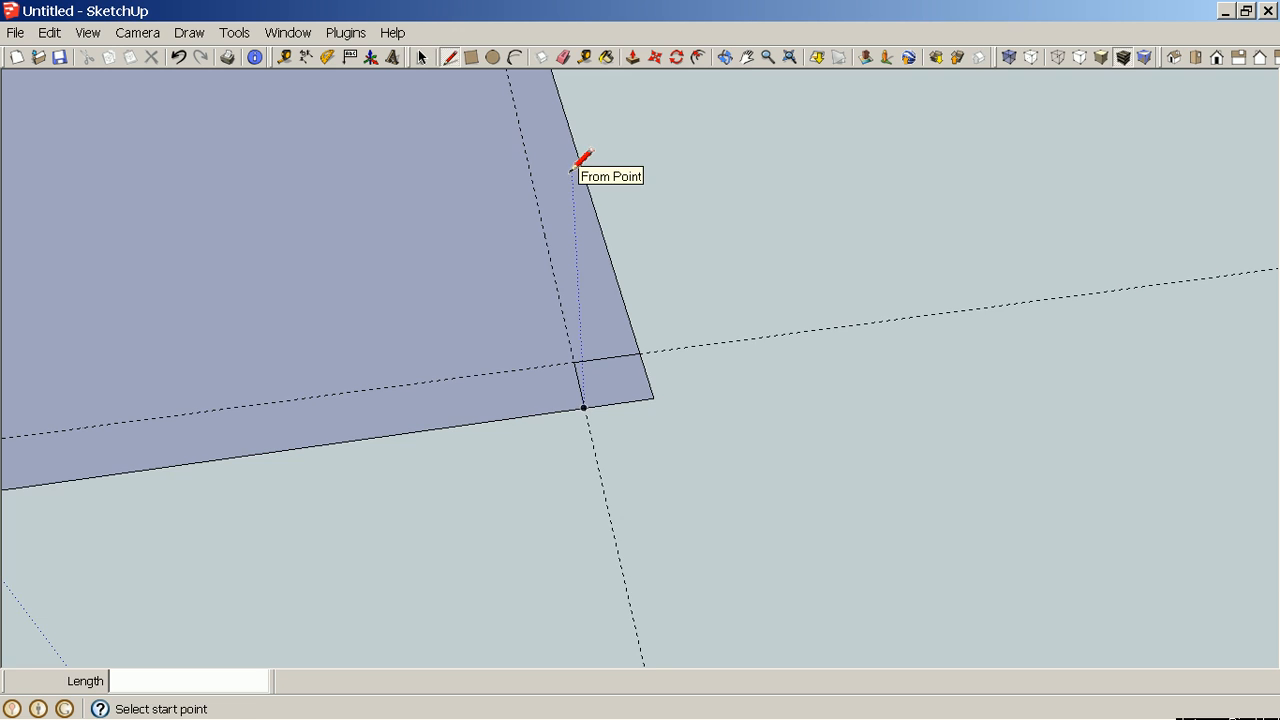
middle_click_drag(580, 163, 586, 266, "shift")
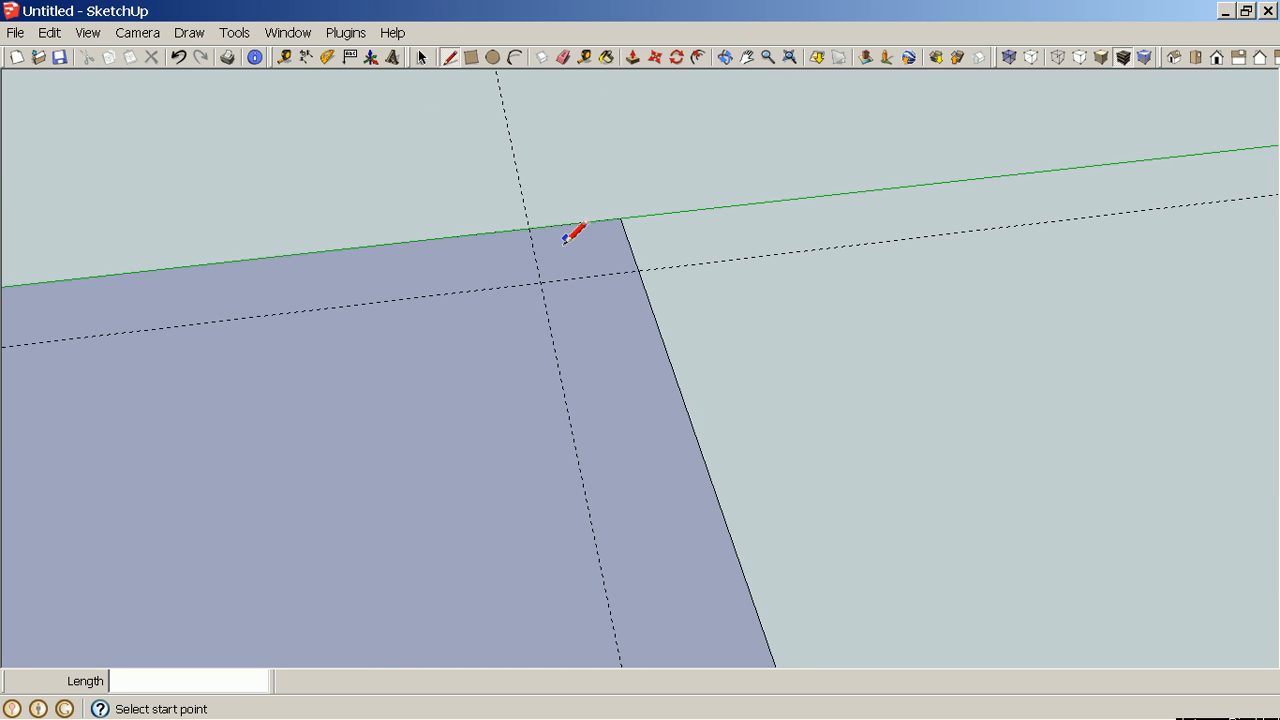
left_click(528, 228)
left_click(540, 282)
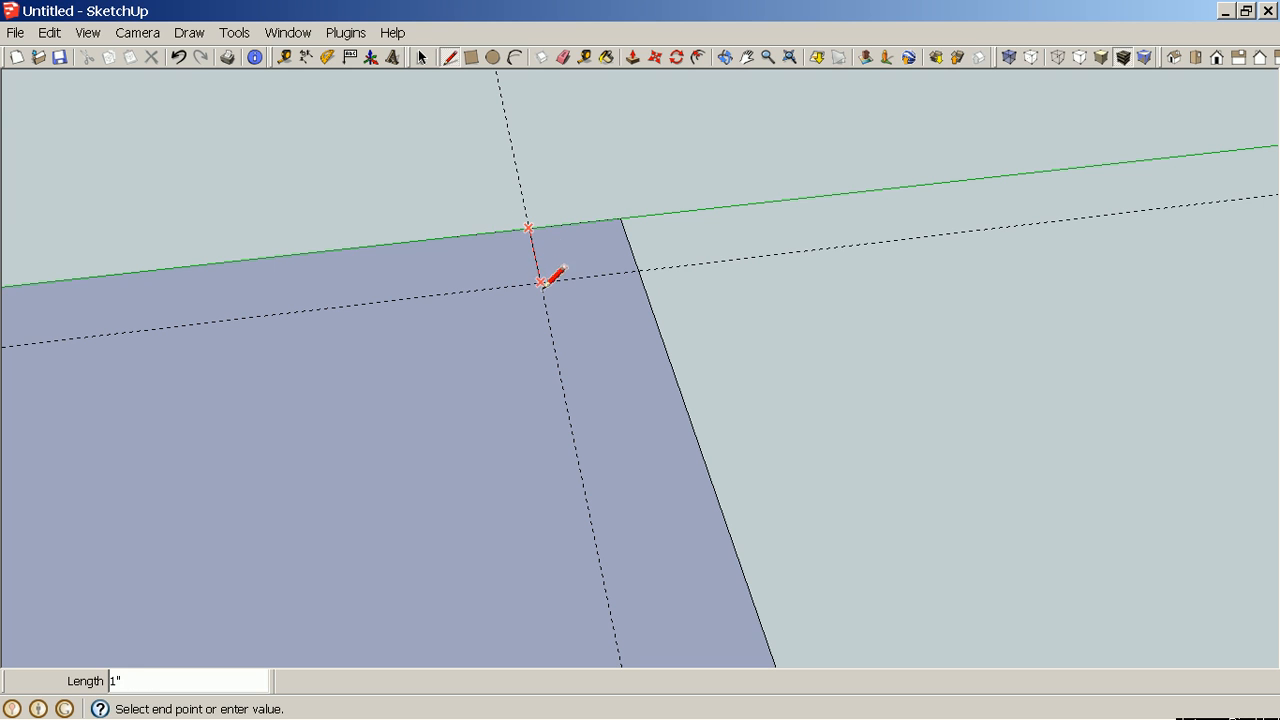
left_click(637, 272)
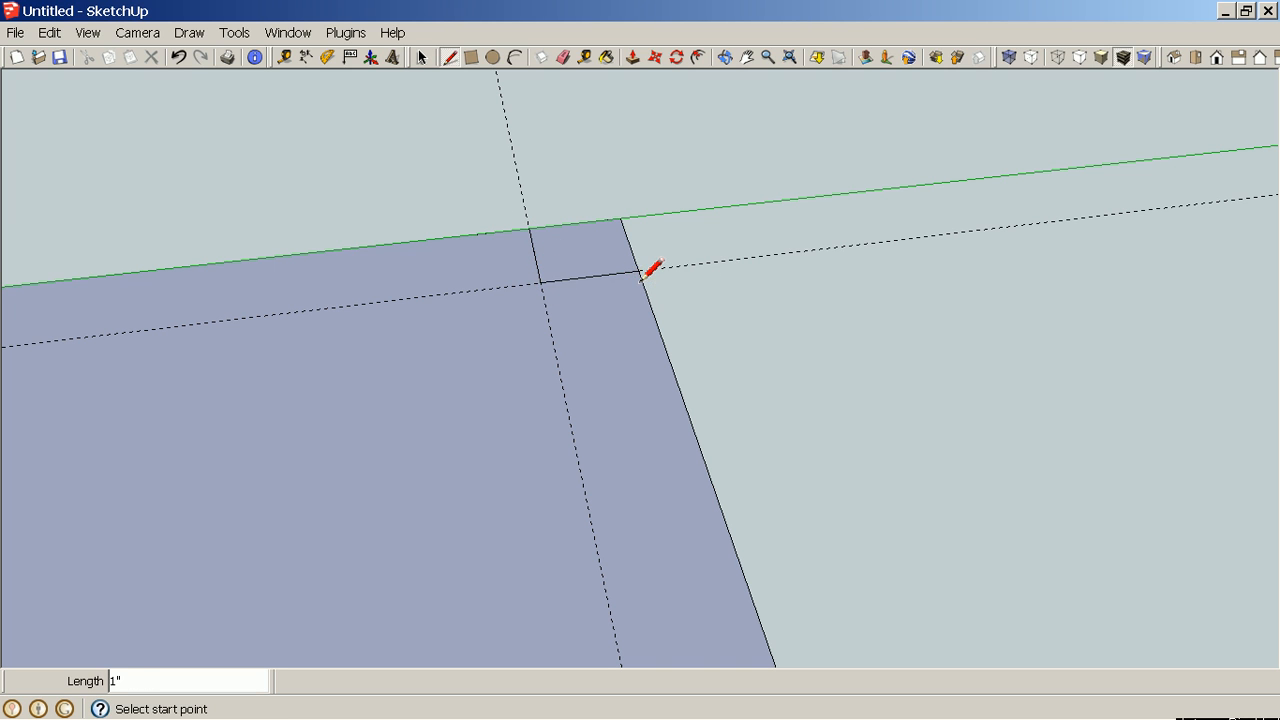
Erase the two outer edges of the far corner square to notch that corner of the rectangle.
scroll(635, 275, "down", 2)
scroll(632, 289, "down", 5)
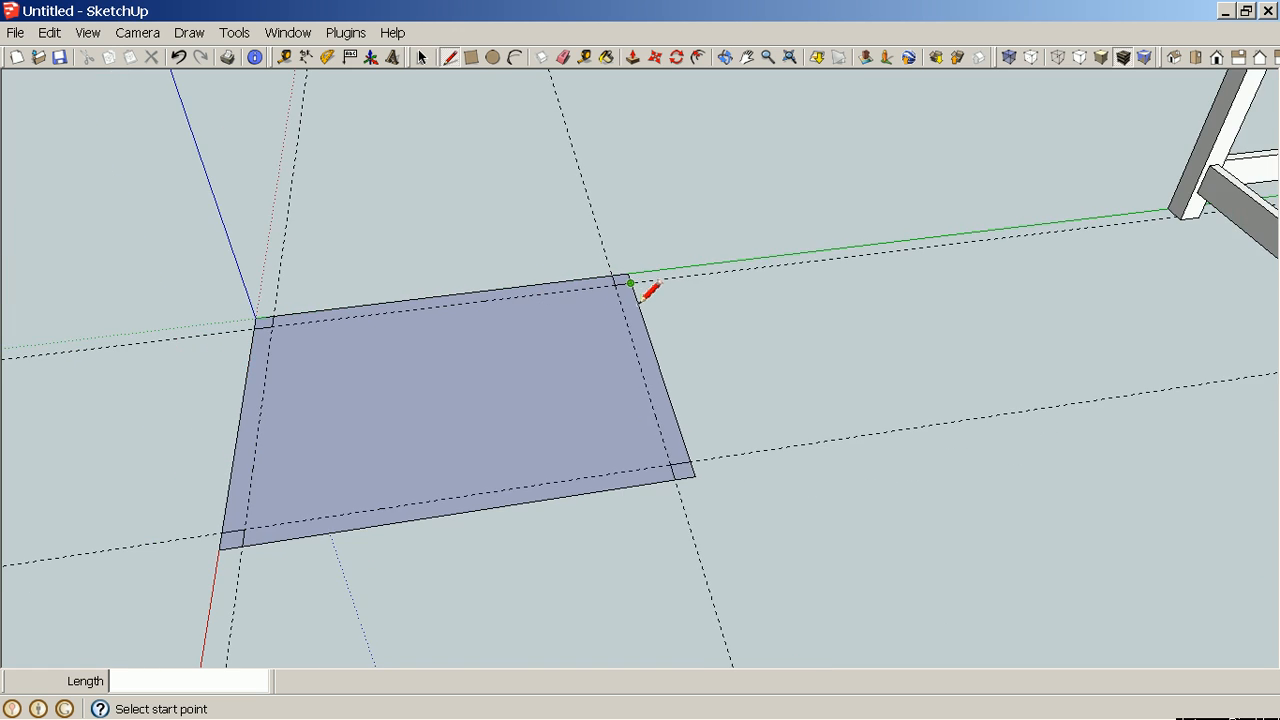
mouse_move(842, 340)
middle_mouse_down()
mouse_move(806, 399)
mouse_move(729, 423)
mouse_move(757, 449)
middle_mouse_up()
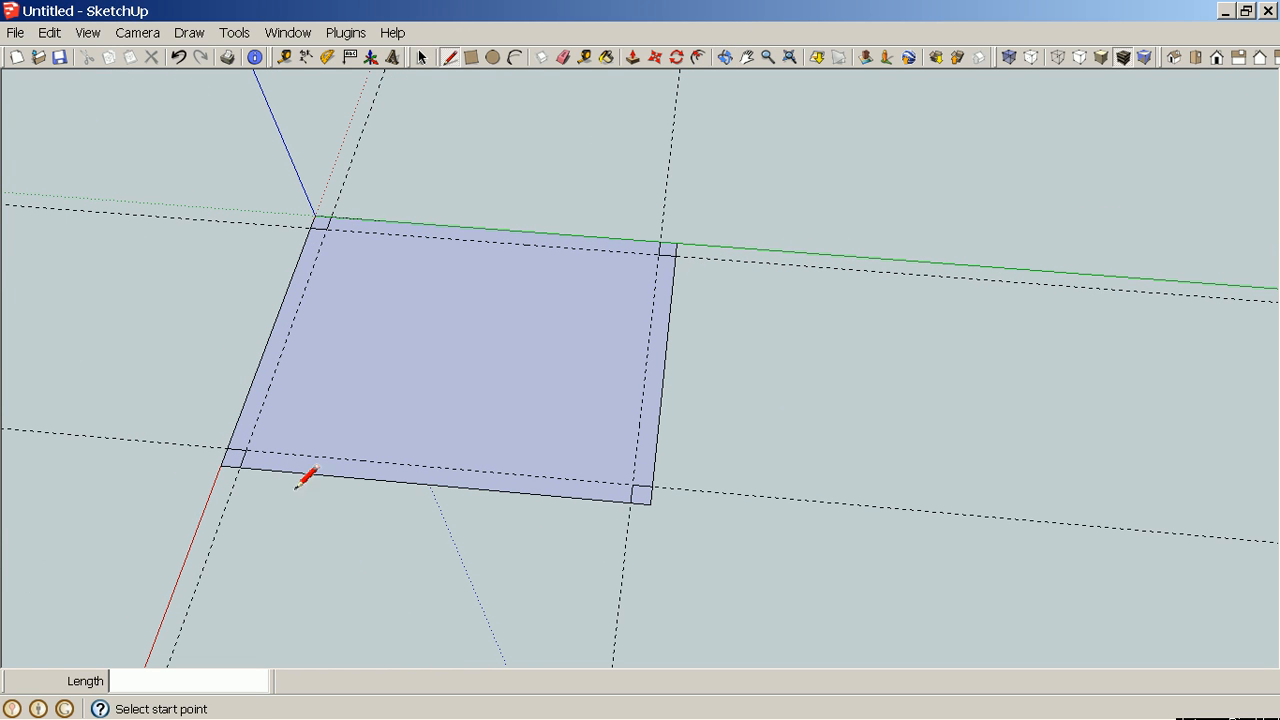
scroll(265, 438, "up", 3)
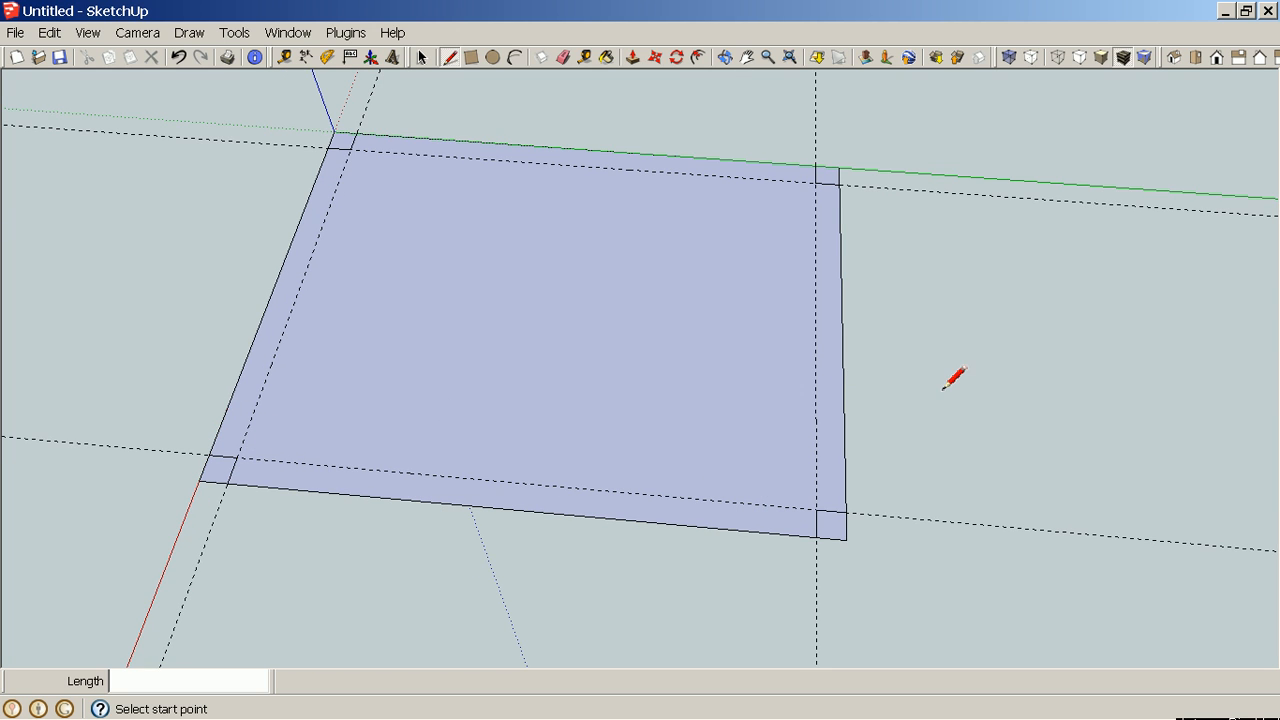
mouse_move(935, 390)
middle_mouse_down()
mouse_move(951, 400)
mouse_move(937, 408)
middle_mouse_up()
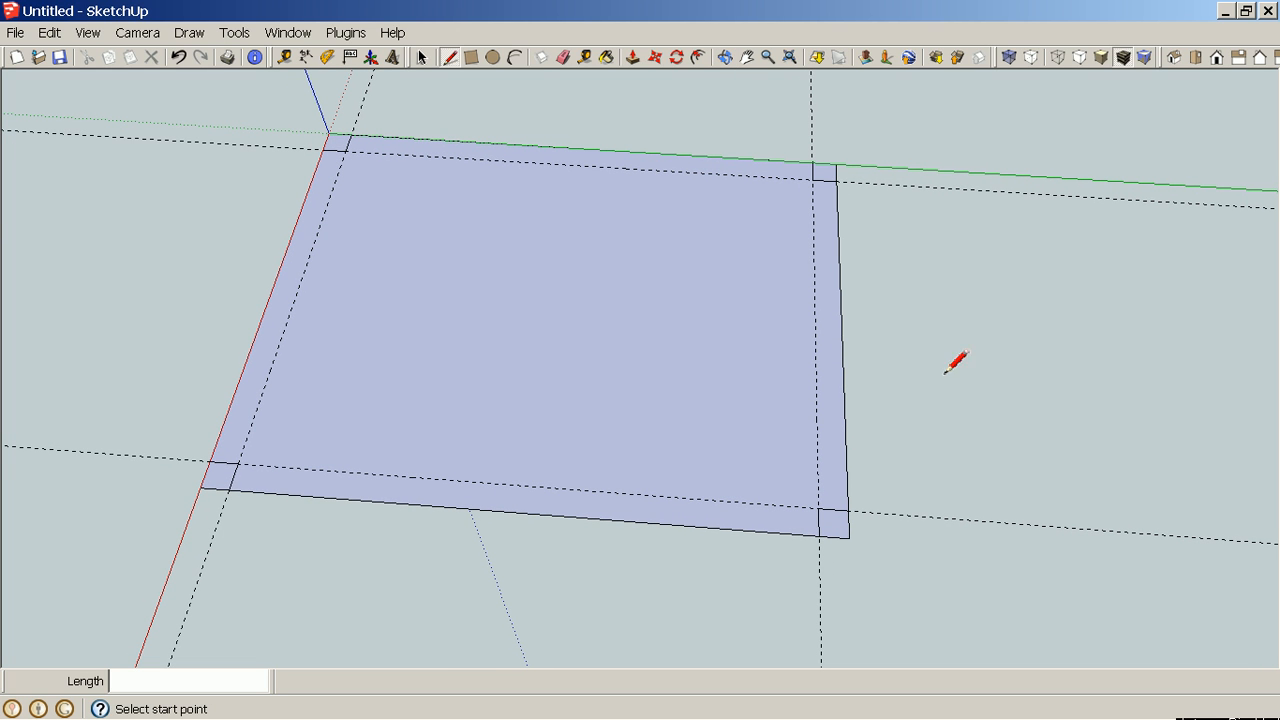
left_click(566, 60)
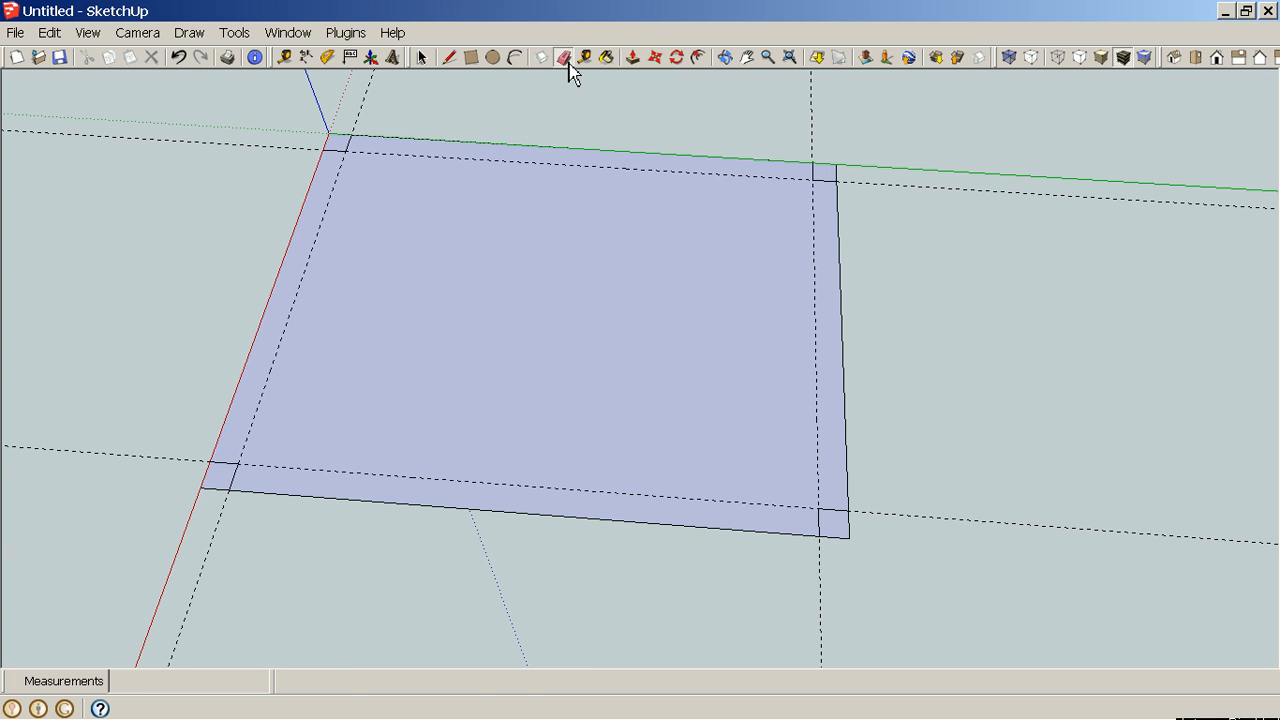
scroll(900, 572, "up", 3)
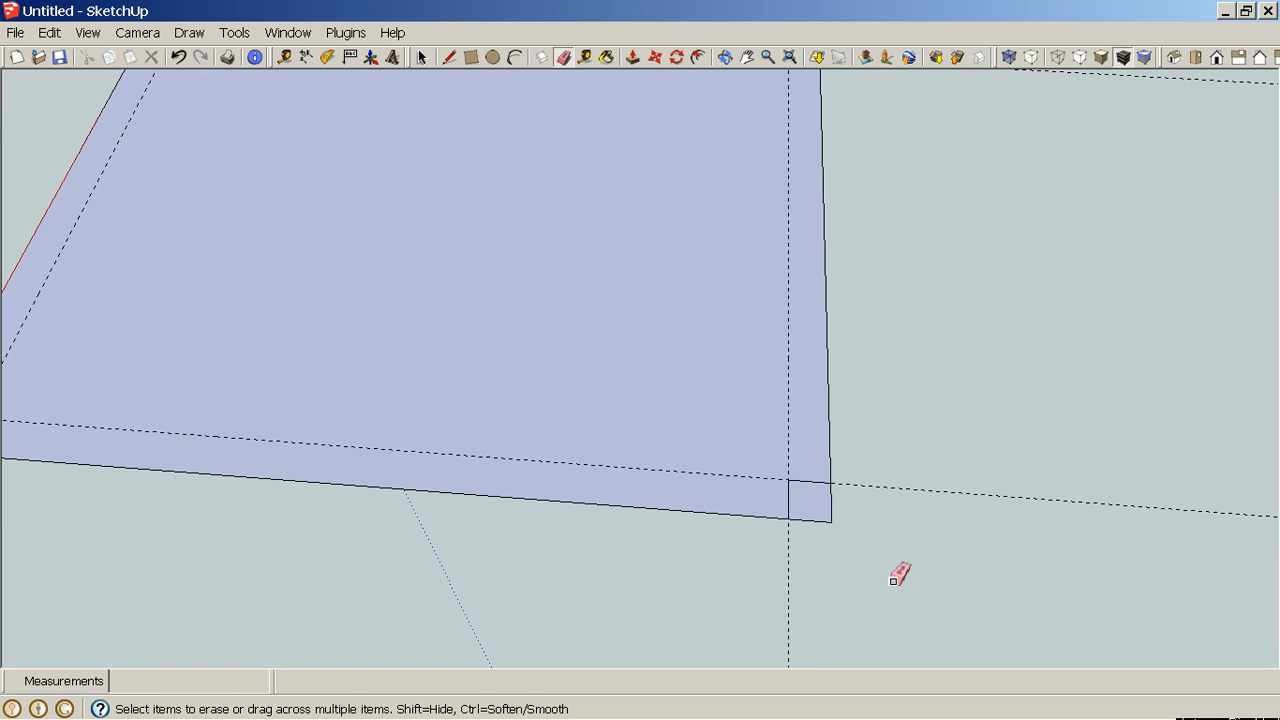
left_click(834, 508)
left_click(822, 521)
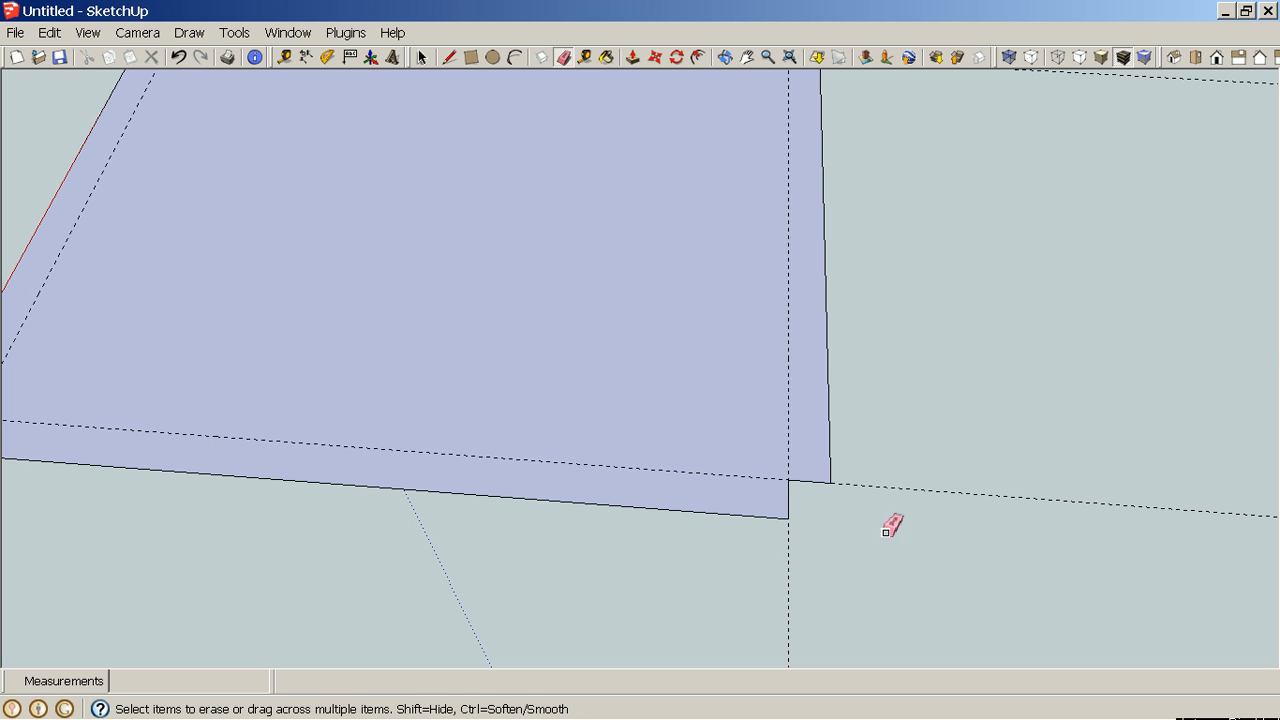
Erase the outer edges of the remaining corner squares so all four corners are notched.
key("h")
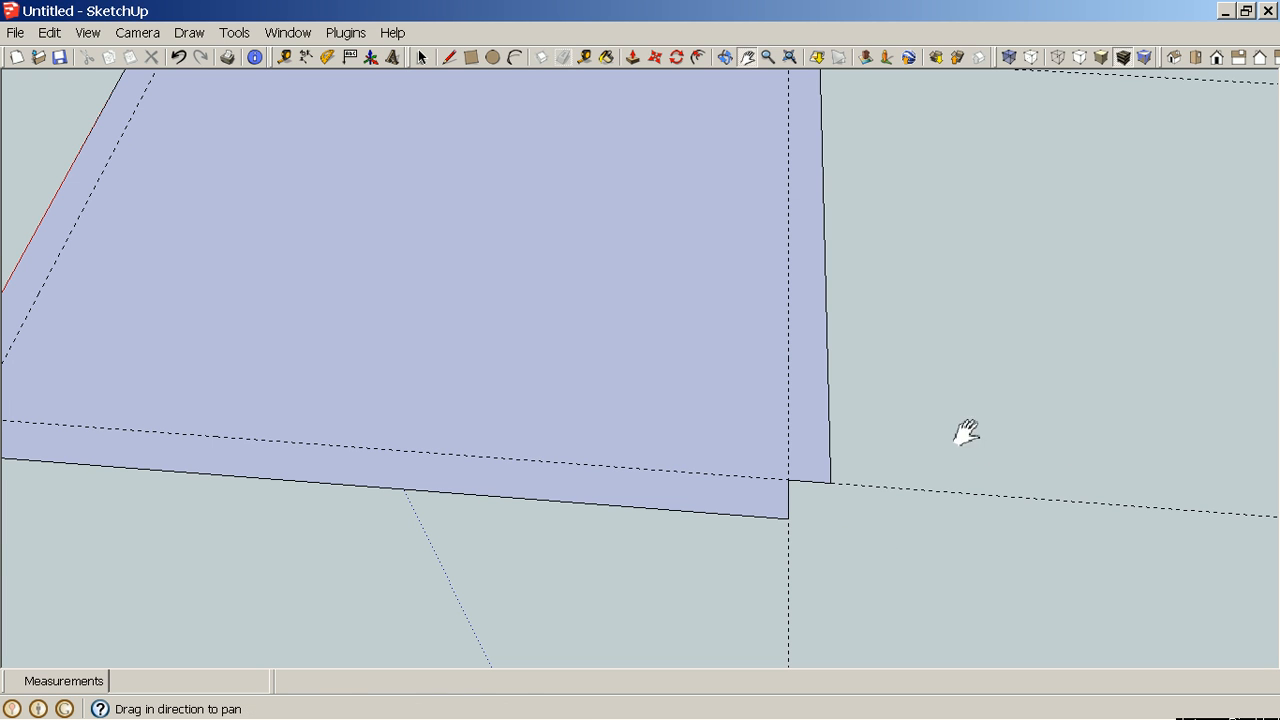
left_click_drag(522, 380, 898, 443)
key("e")
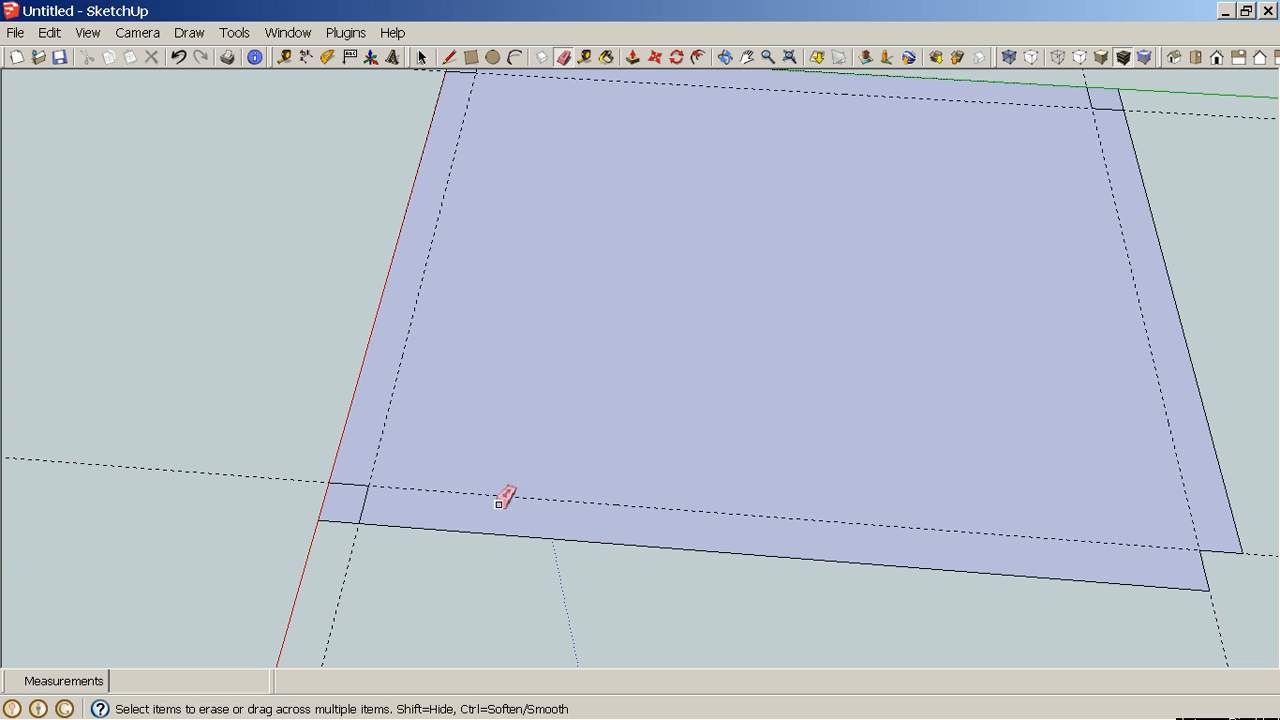
left_click(335, 524)
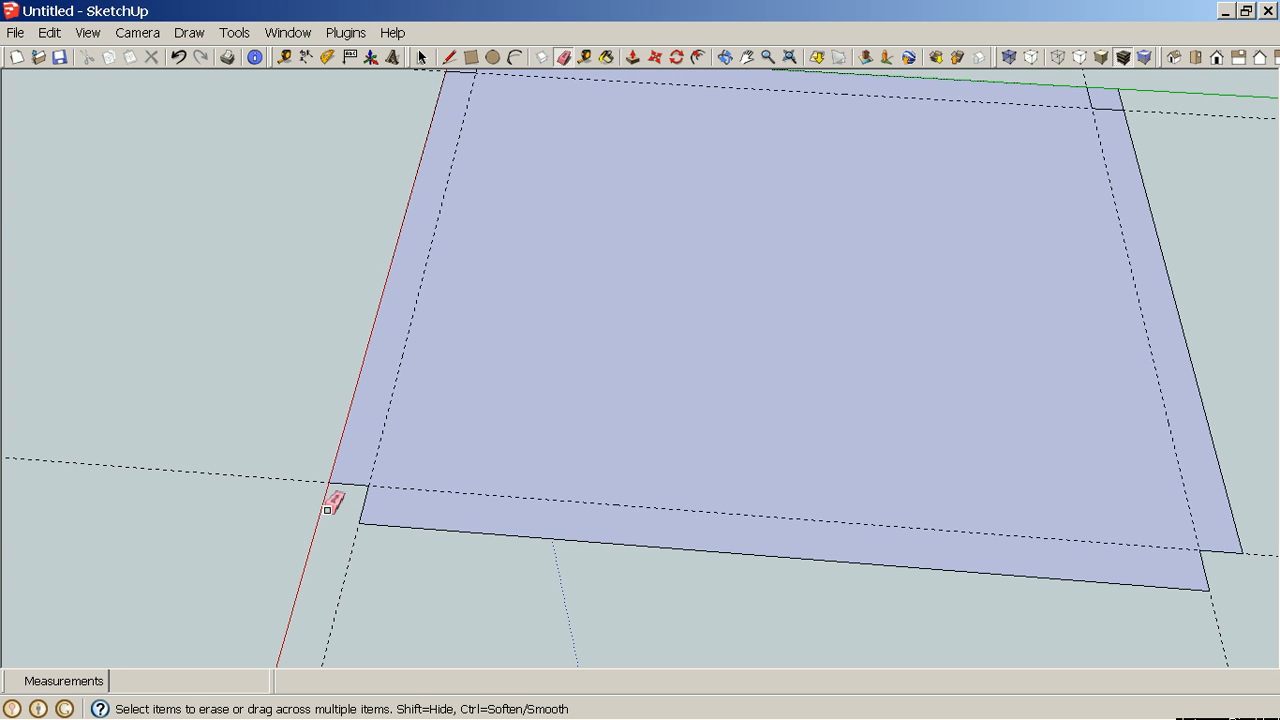
key("h")
left_click_drag(697, 311, 707, 590)
key("e")
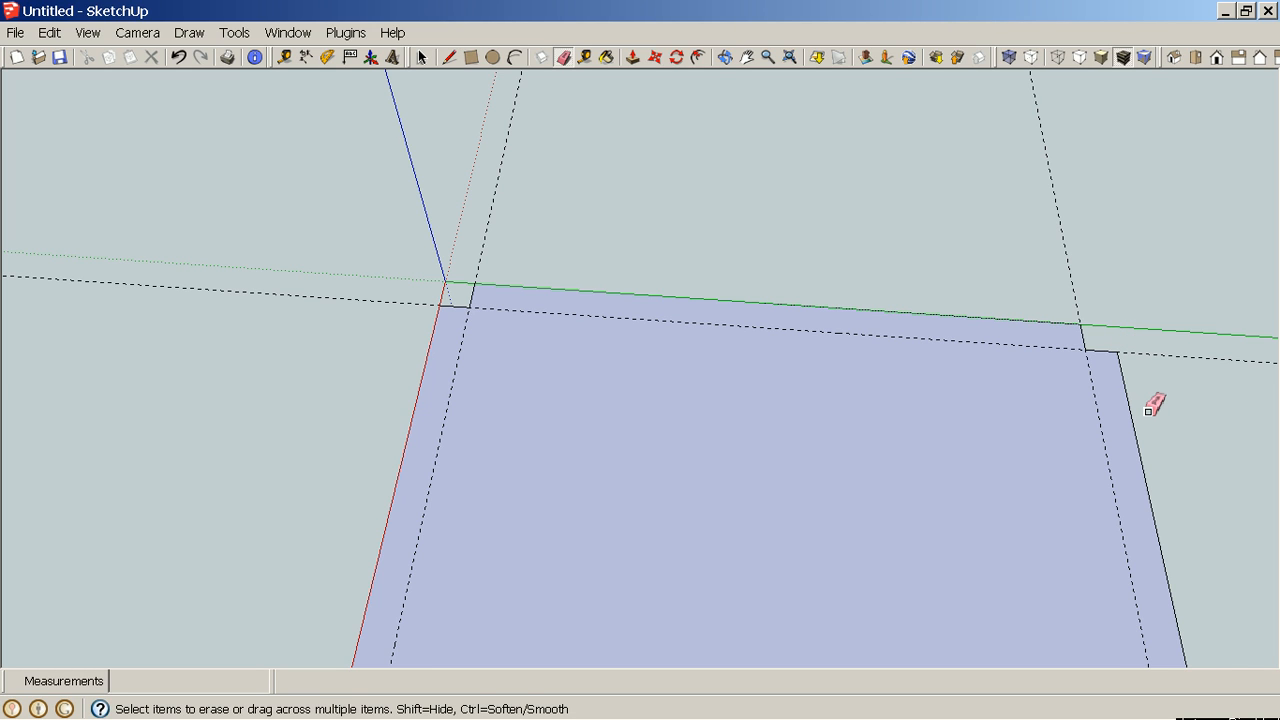
Delete all guides from the model.
left_click(52, 34)
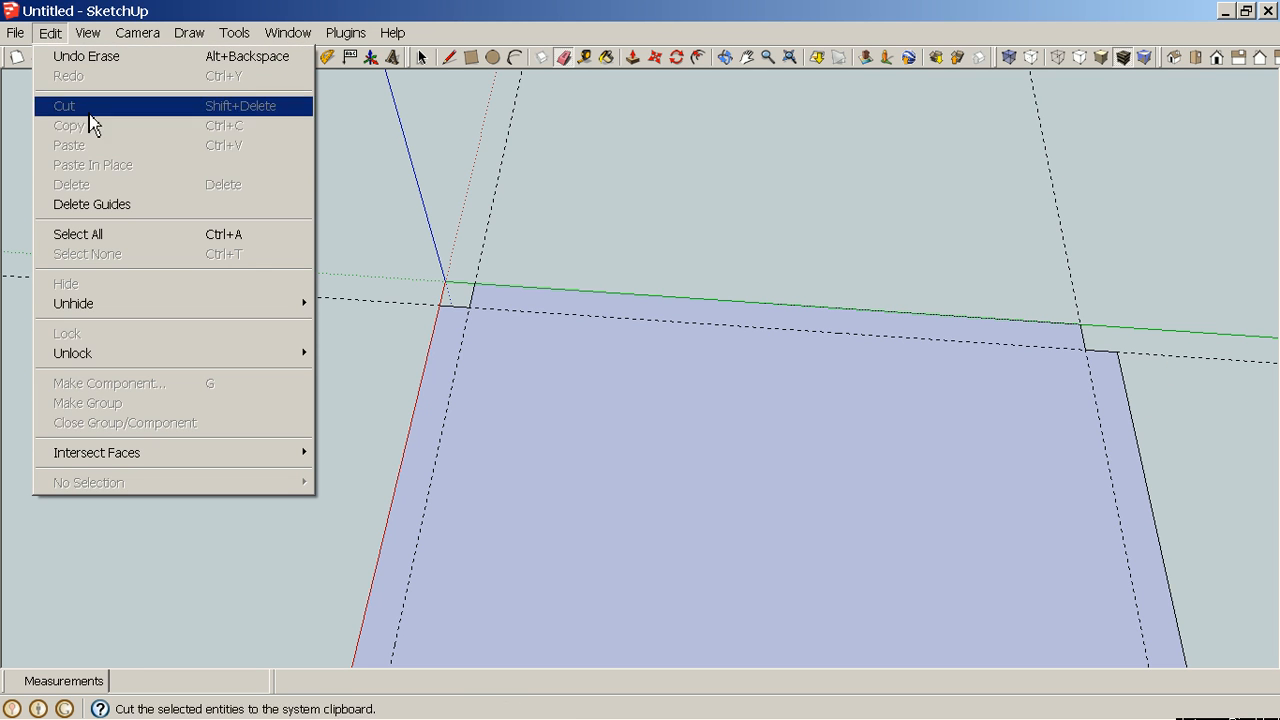
left_click(130, 205)
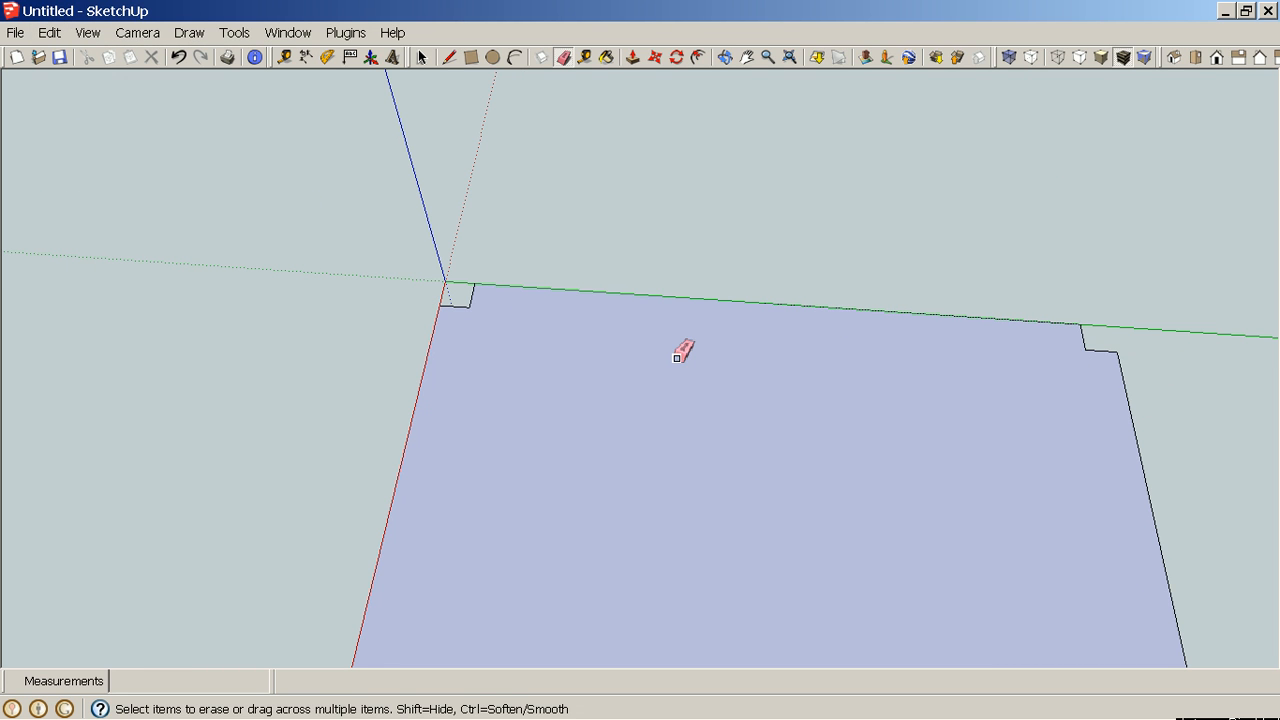
Push/Pull the notched footprint face up 5/8".
key("h")
left_click_drag(717, 392, 555, 205)
middle_click_drag(623, 383, 691, 375)
key("p")
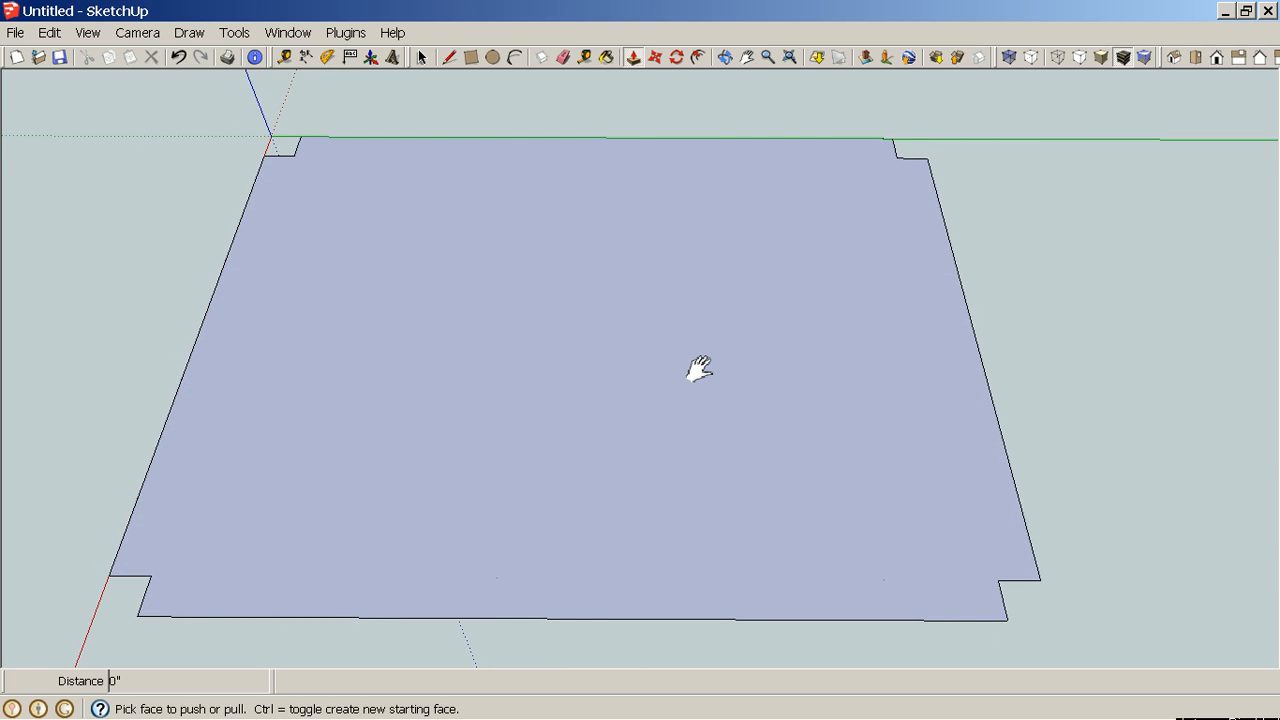
left_click_drag(700, 491, 707, 483)
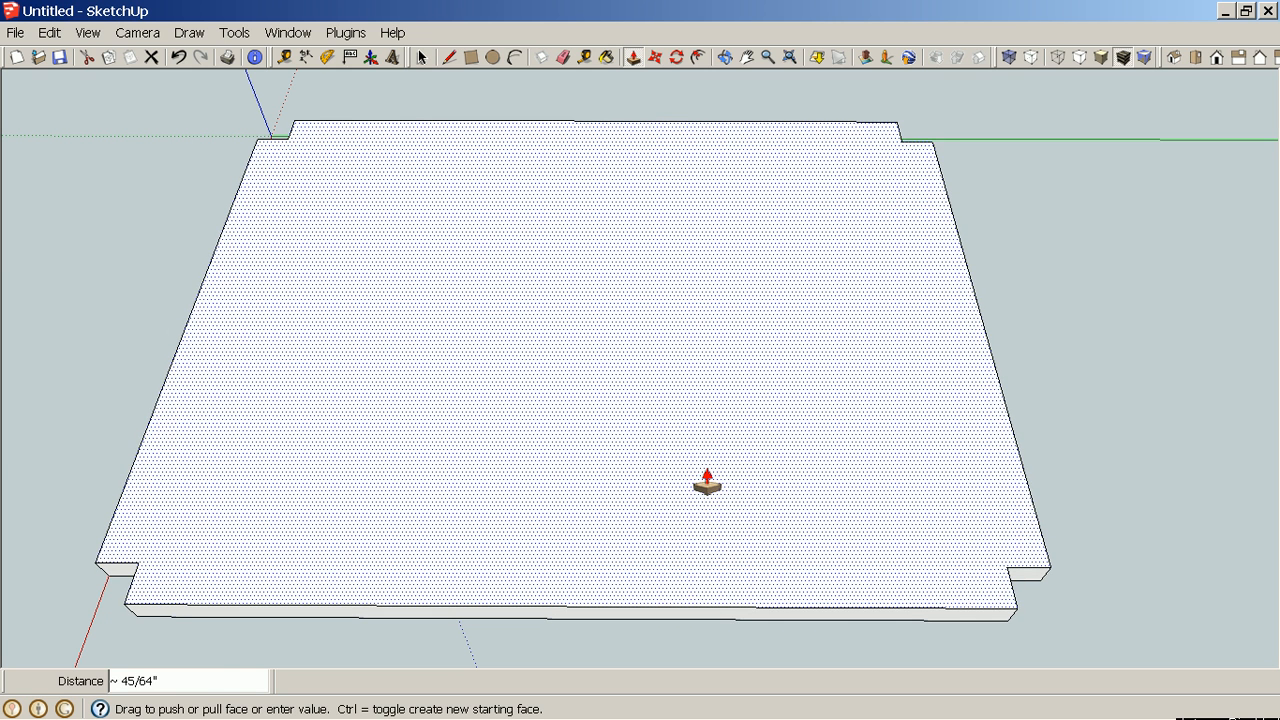
type("5/8")
key("Return")
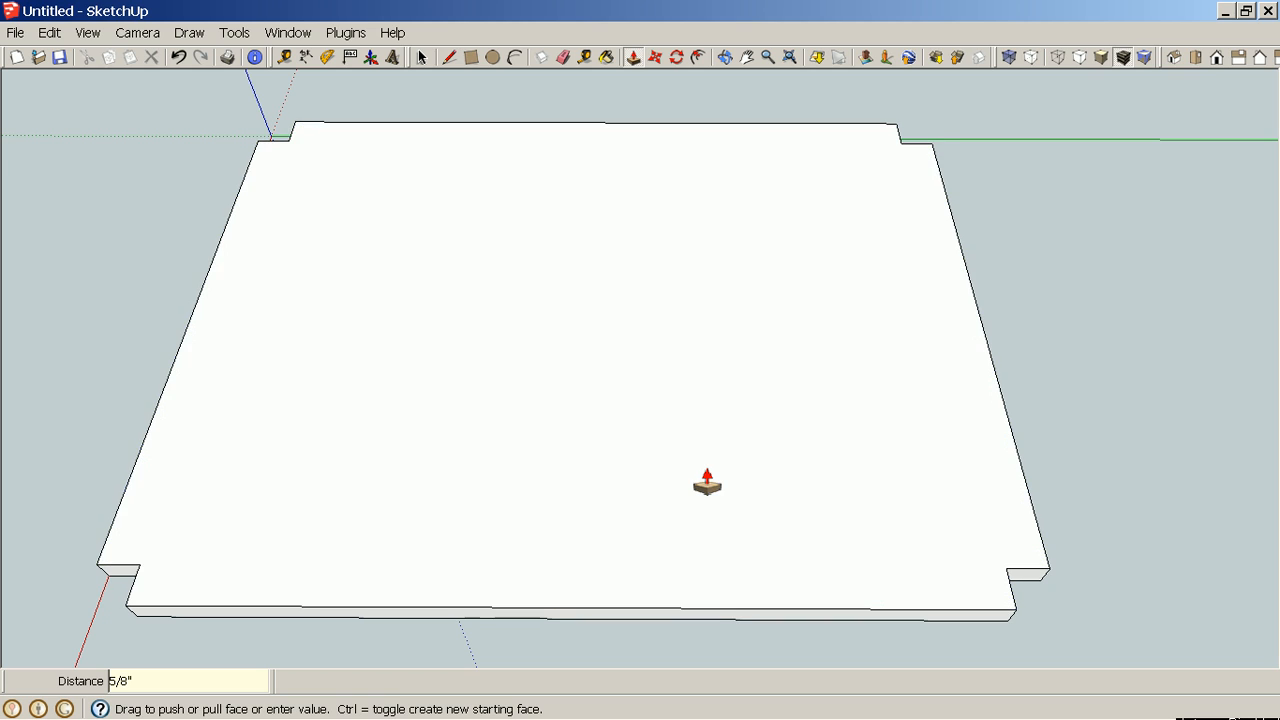
Make the whole notched slab a component named Table Shelf with the description 17 x 22.
scroll(707, 483, "down", 4)
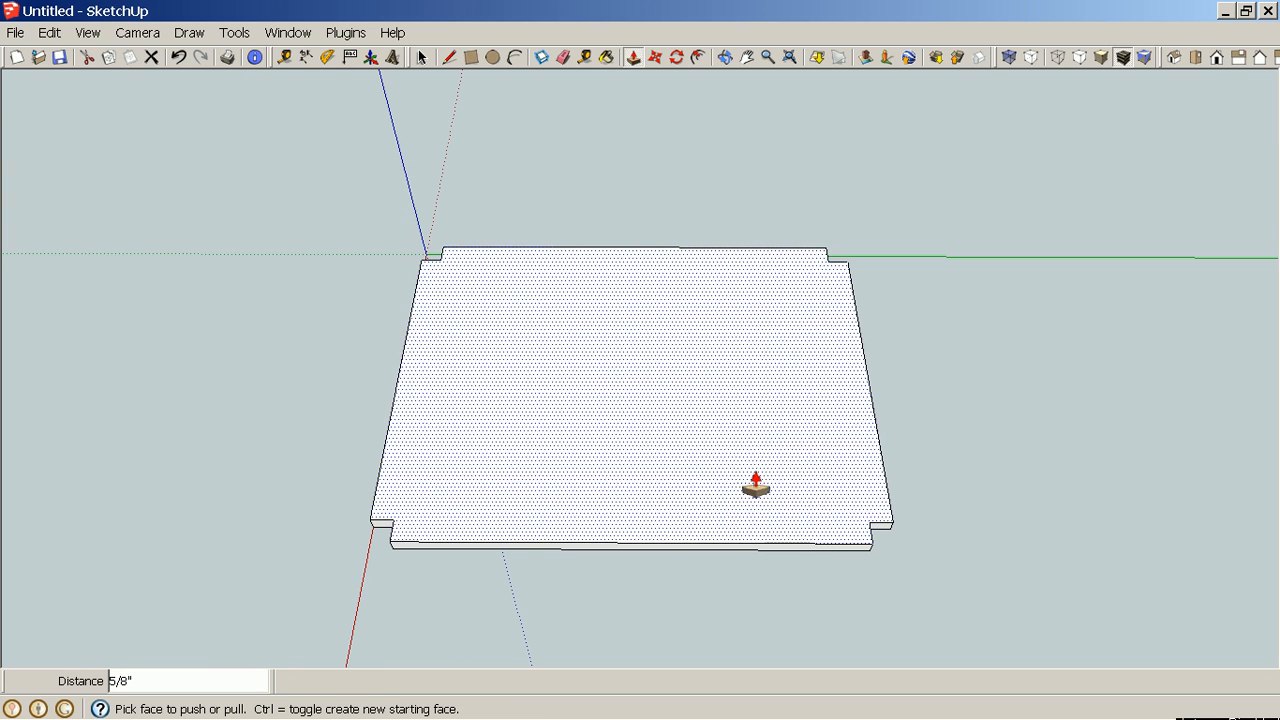
key("space")
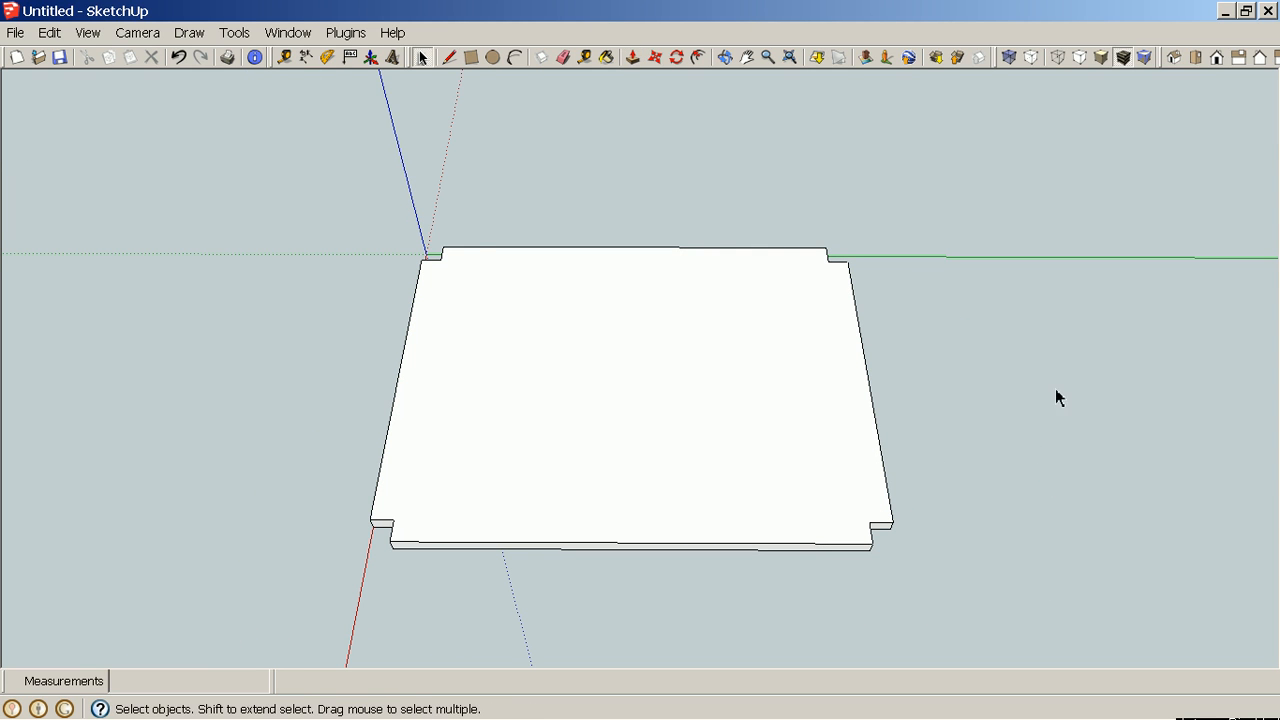
left_click_drag(343, 199, 947, 591)
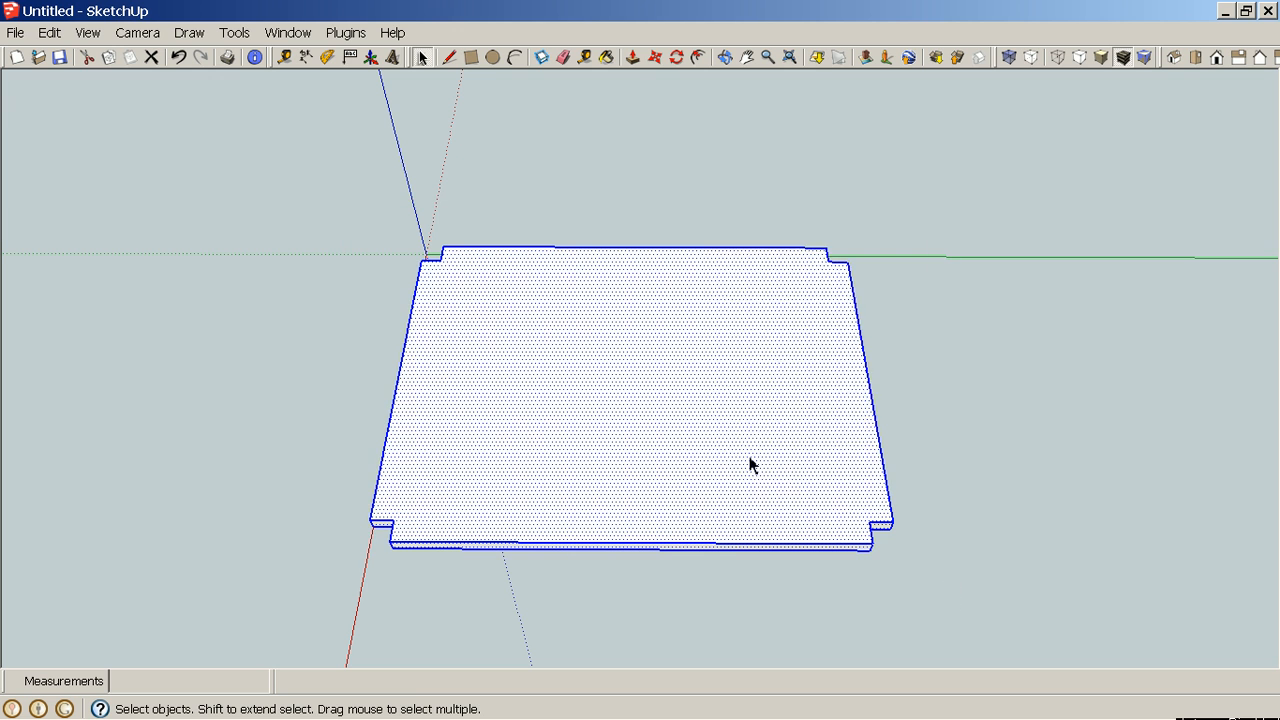
right_click(711, 432)
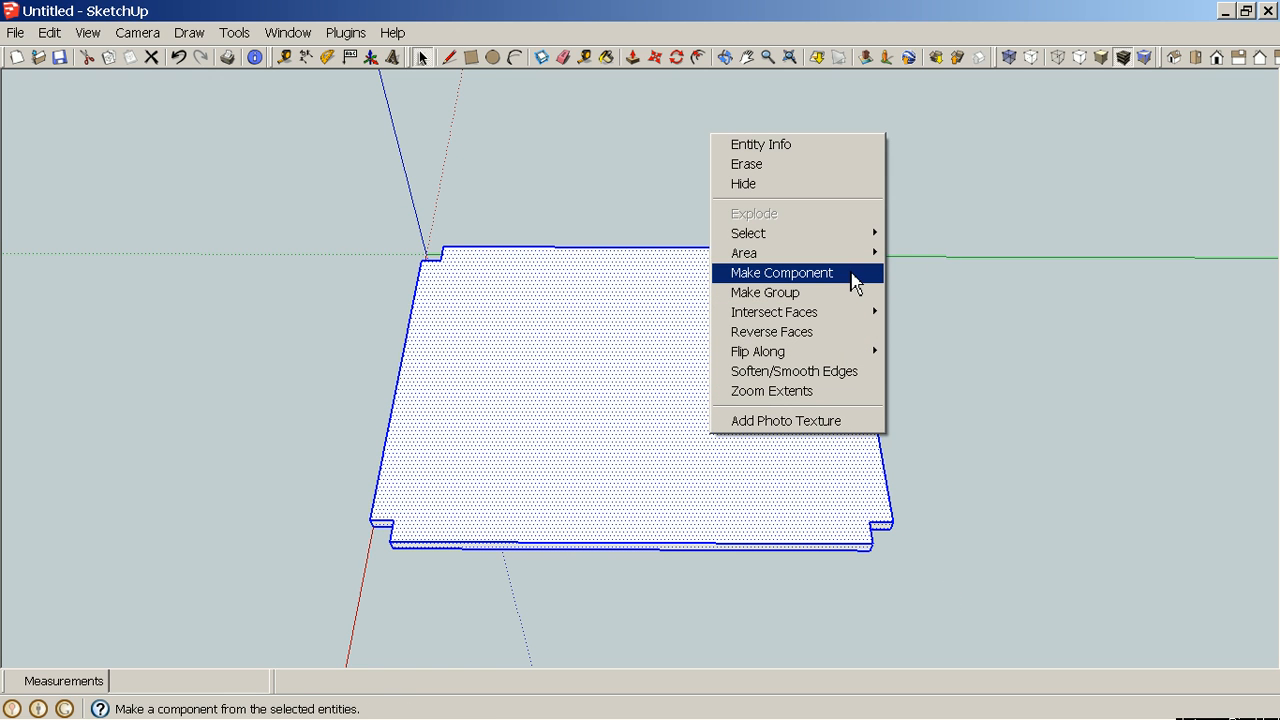
left_click(853, 279)
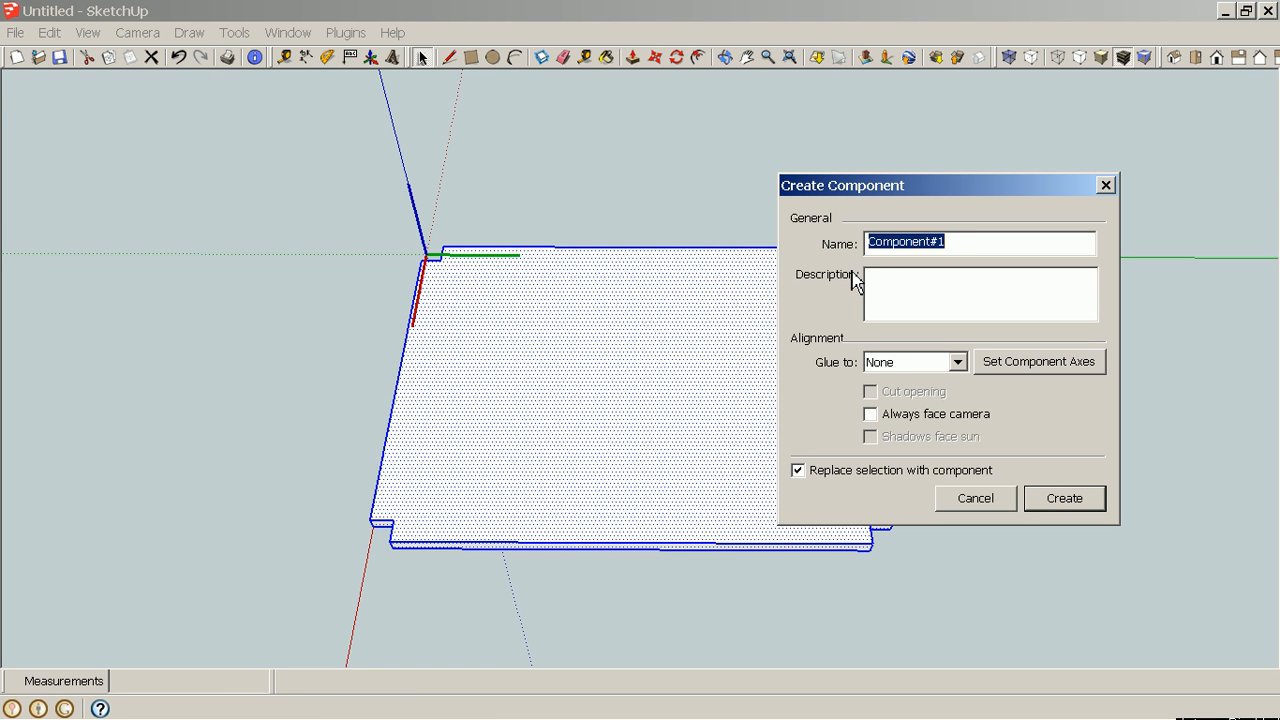
type("Table Shelf")
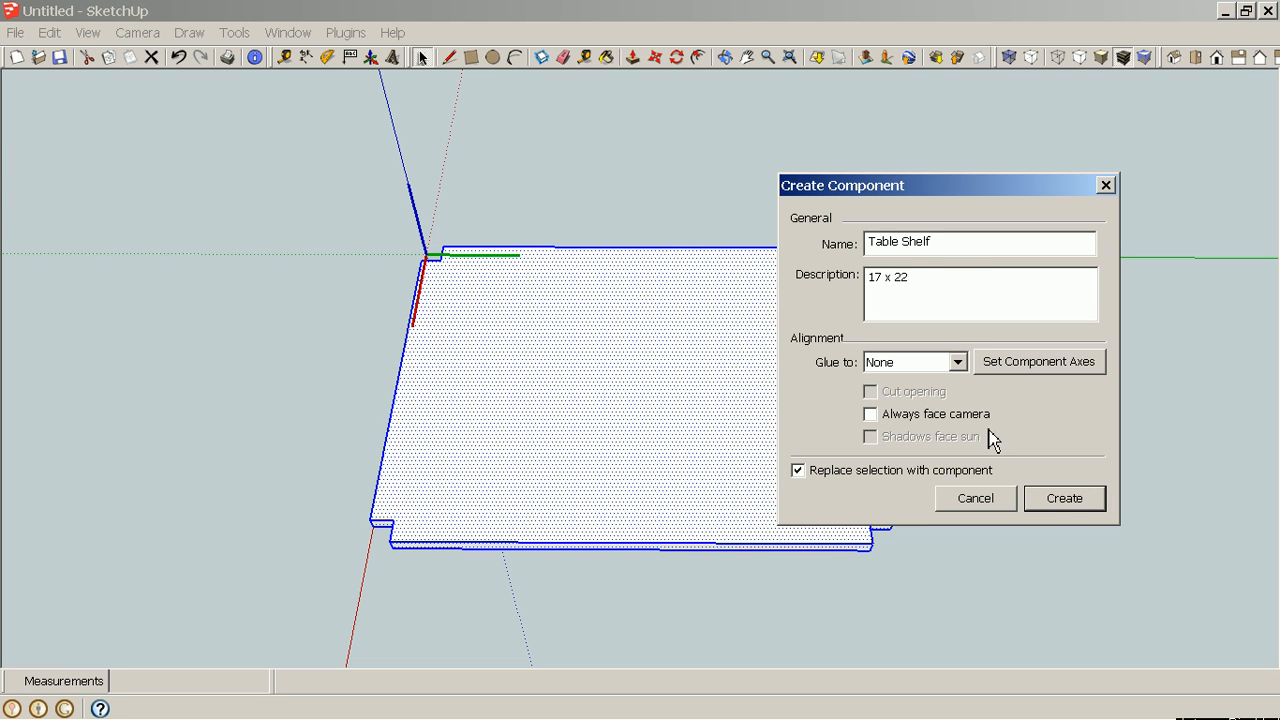
left_click(1064, 498)
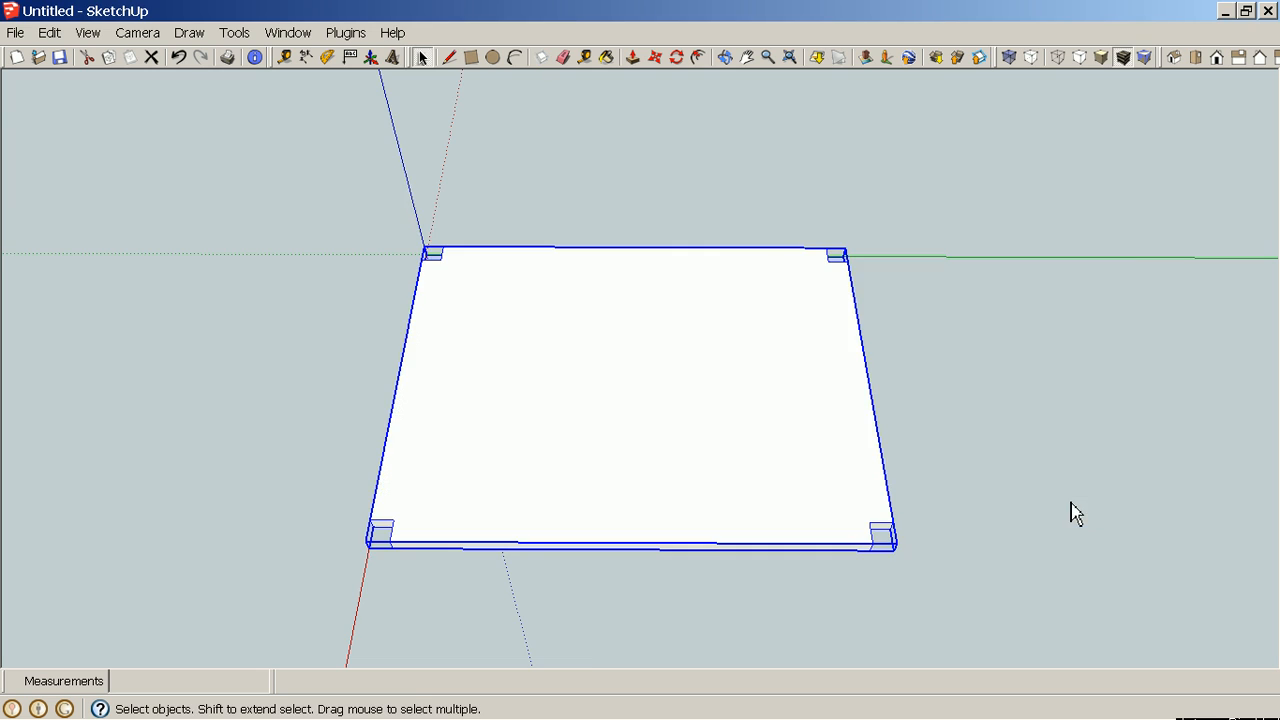
Try to move the shelf component into the table frame, snapping its corner to a leg.
middle_click_drag(1071, 514, 568, 338)
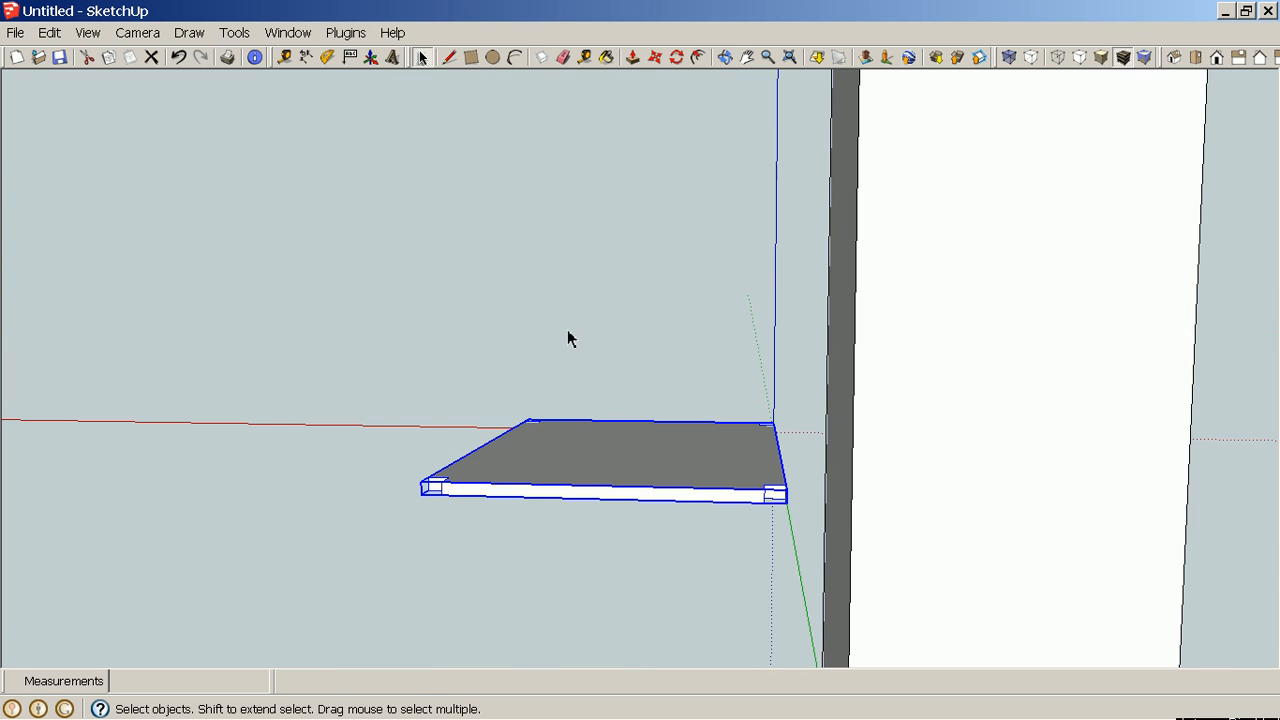
middle_click_drag(803, 428, 793, 626)
scroll(609, 434, "down", 5)
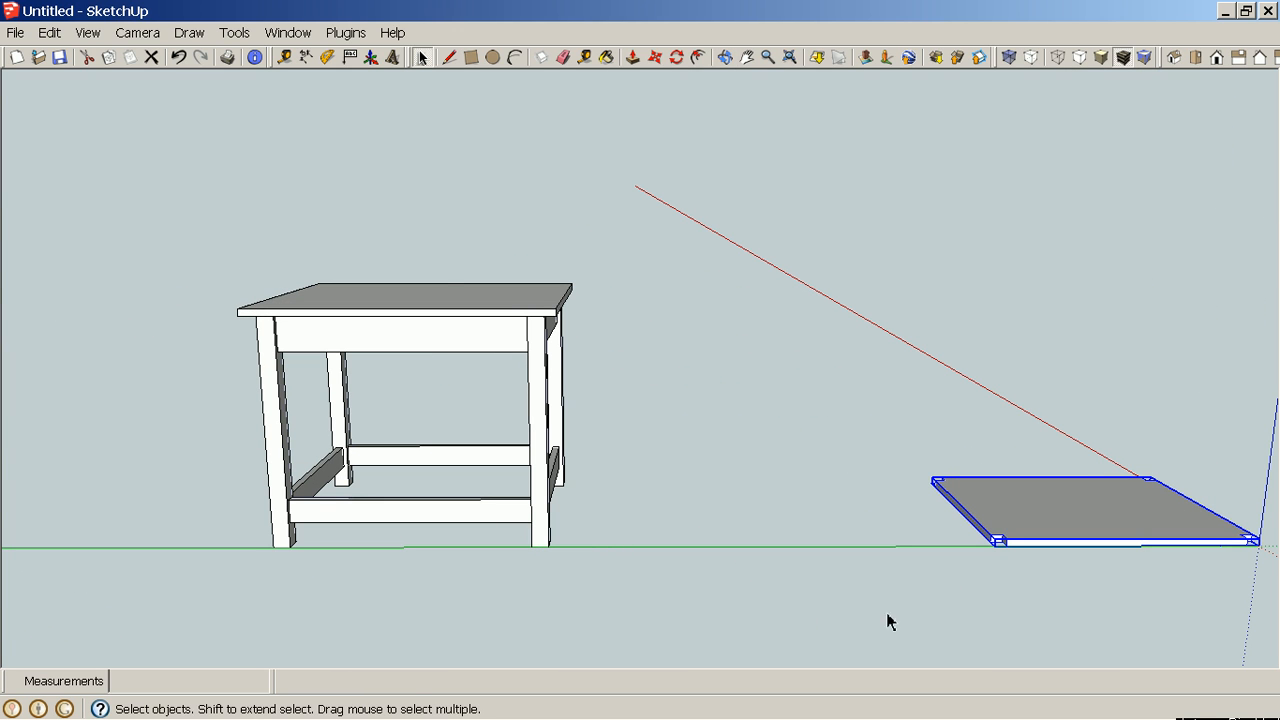
scroll(995, 610, "up", 2)
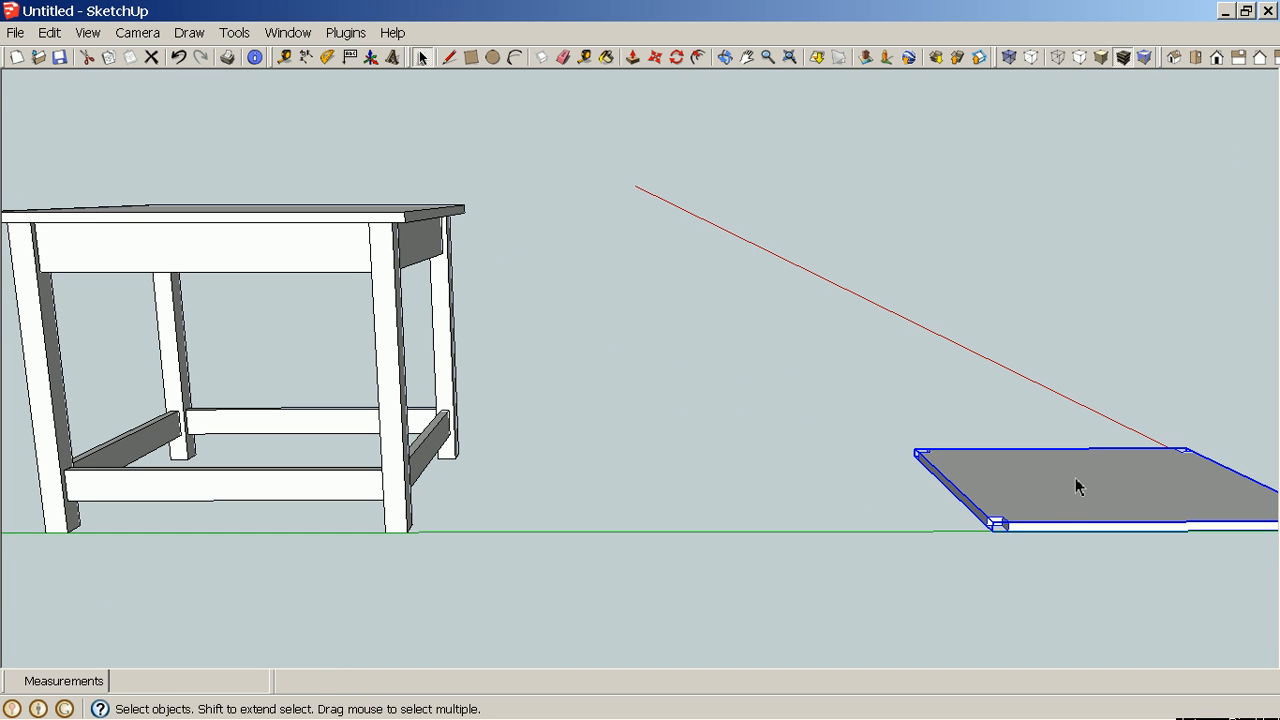
key("m")
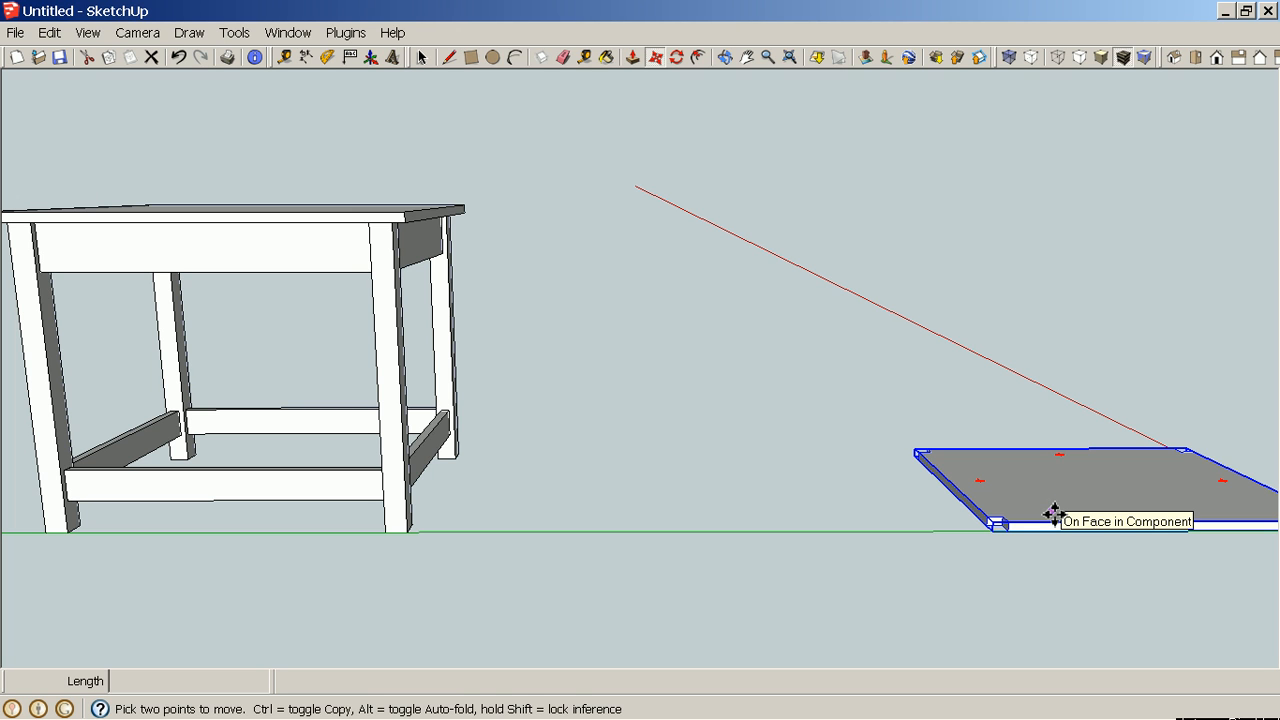
scroll(957, 606, "up", 4)
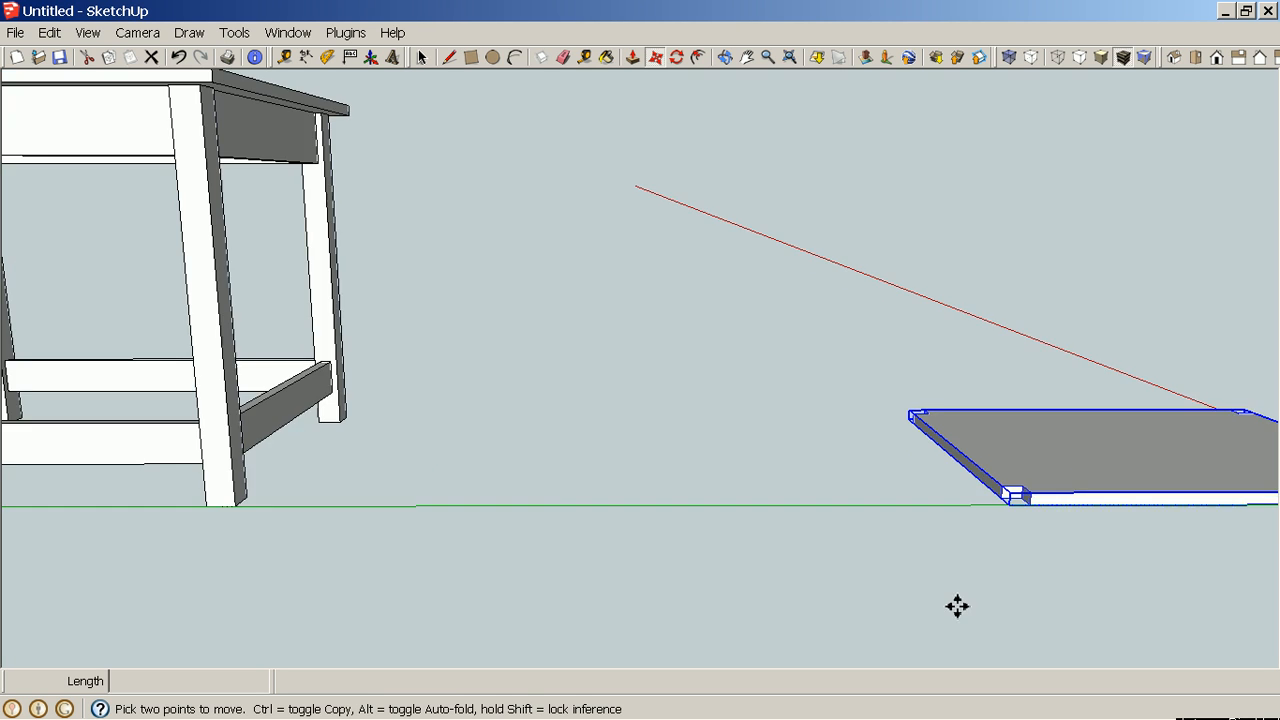
middle_click_drag(1006, 523, 1027, 683)
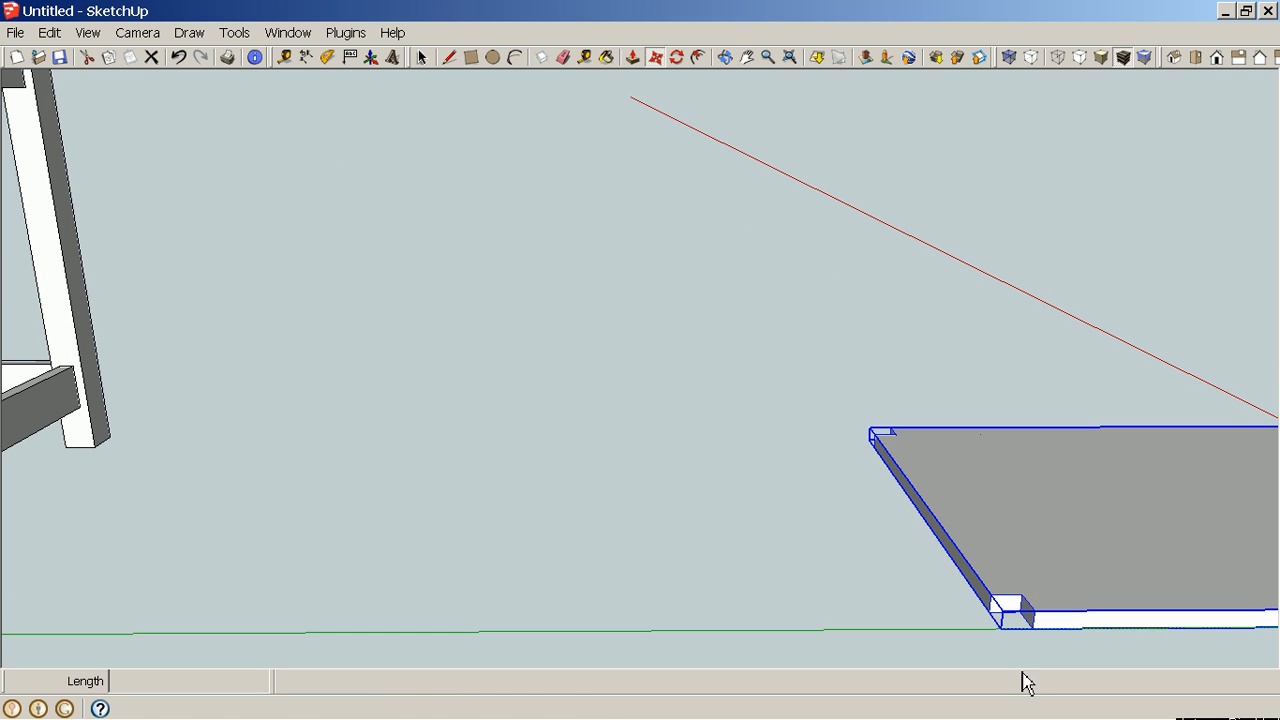
left_click(1019, 593)
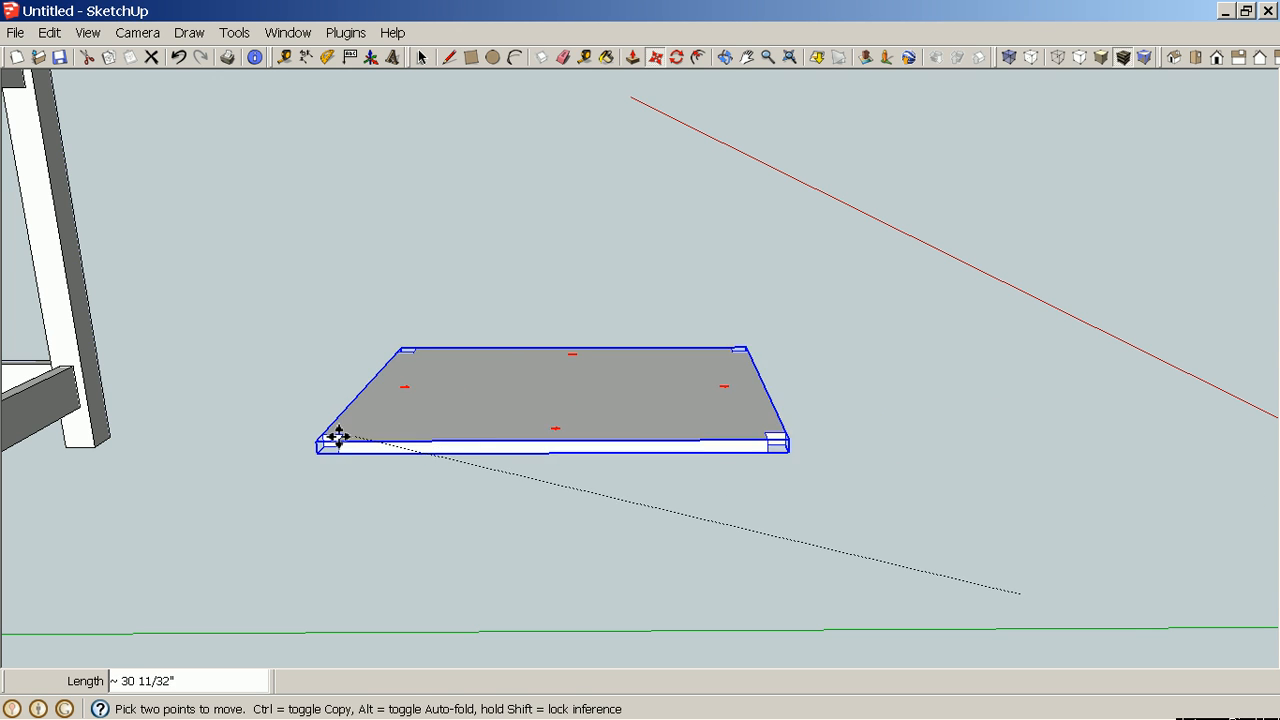
middle_click_drag(286, 434, 1124, 453, "shift")
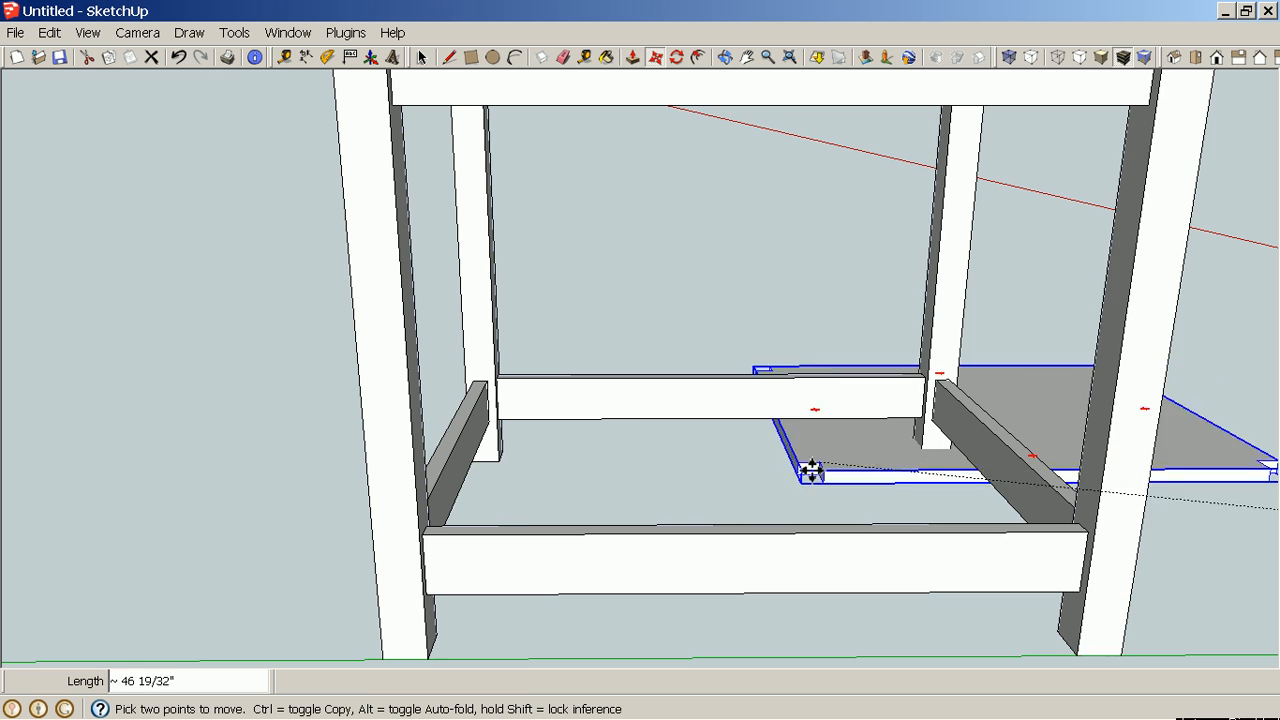
scroll(434, 518, "up", 3)
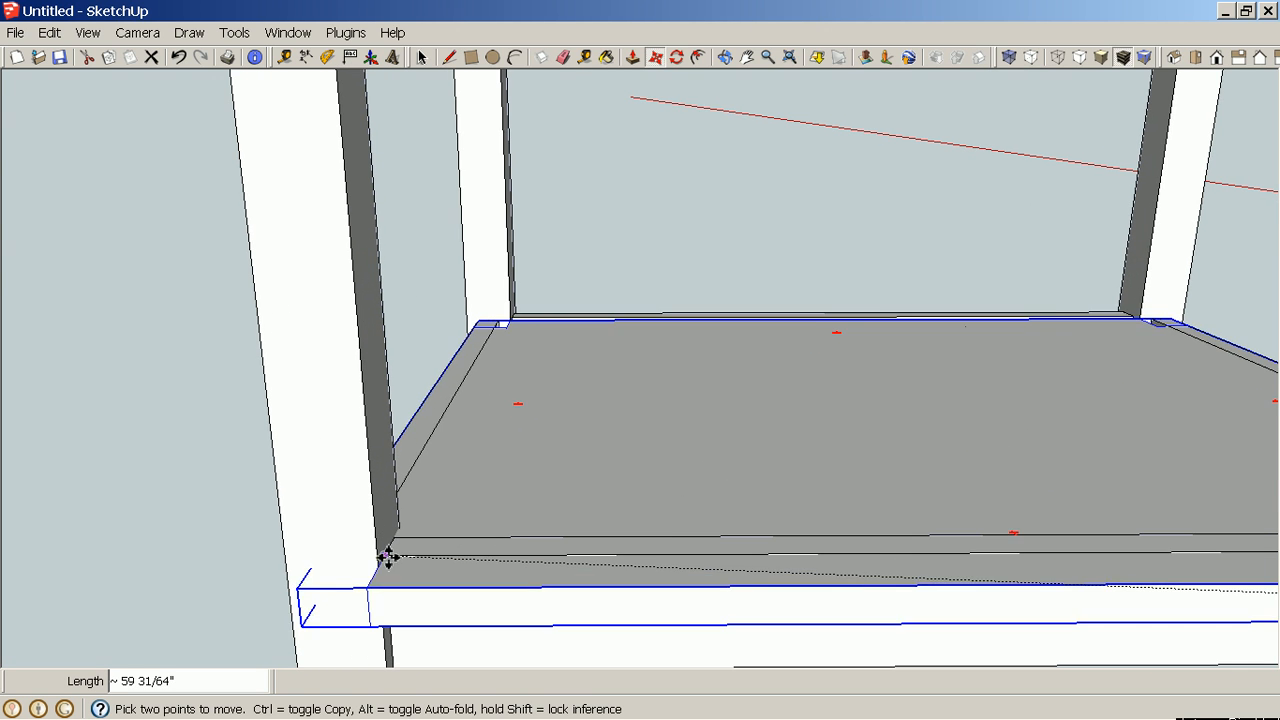
scroll(430, 522, "up", 2)
scroll(430, 522, "up", 3)
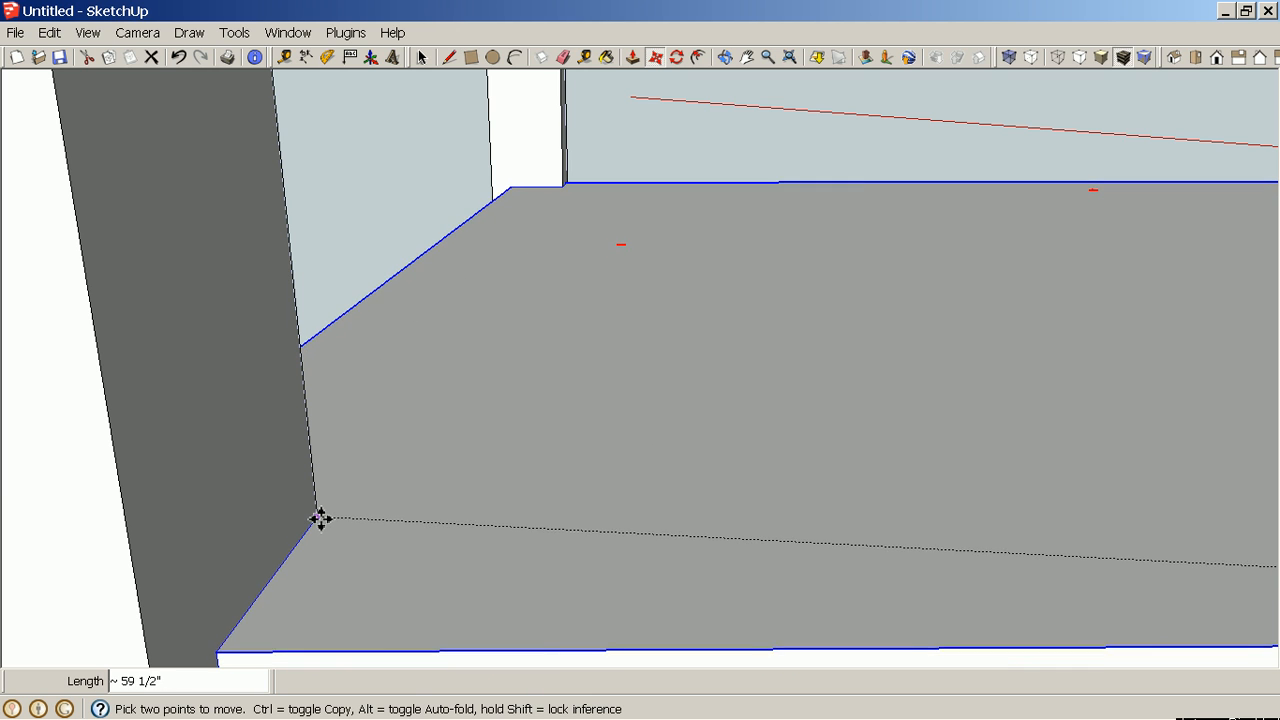
left_click(318, 514)
middle_click_drag(320, 514, 423, 489)
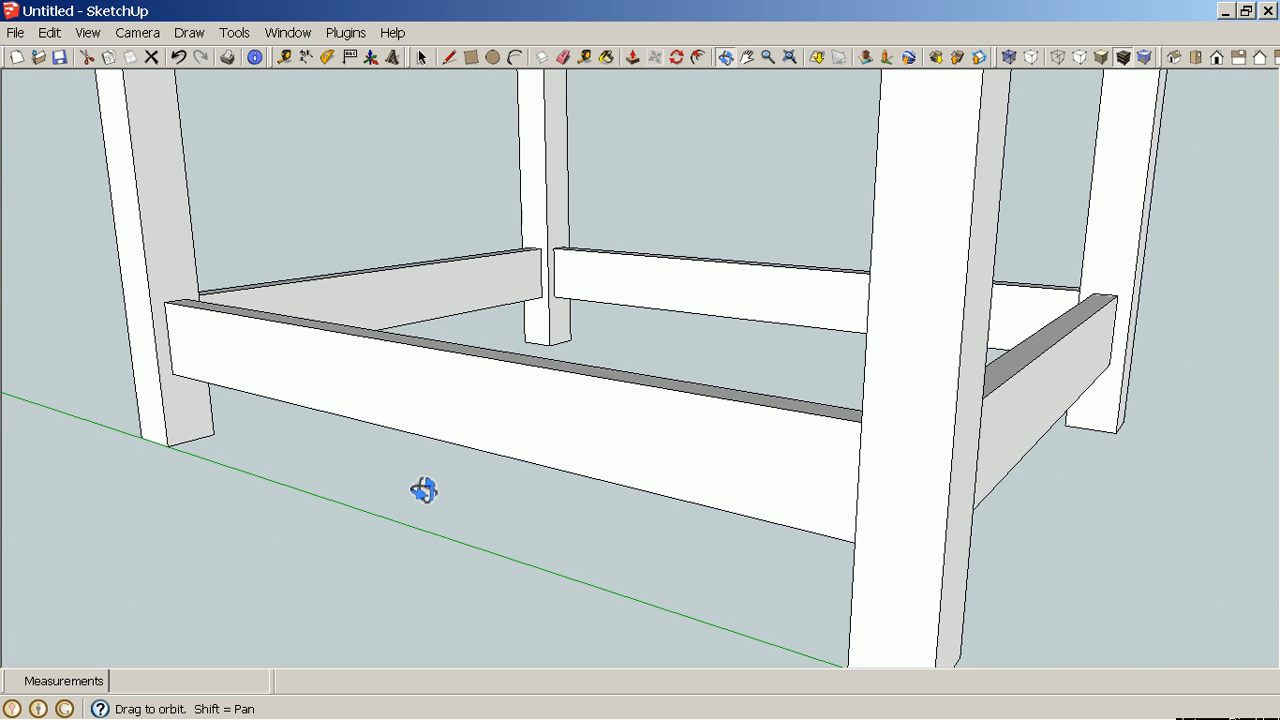
middle_click_drag(506, 500, 880, 511)
key("h")
left_click_drag(1130, 507, 344, 462)
left_click_drag(1266, 307, 1229, 307)
left_click_drag(1026, 352, 560, 425)
scroll(980, 419, "up", 5)
scroll(980, 419, "up", 1)
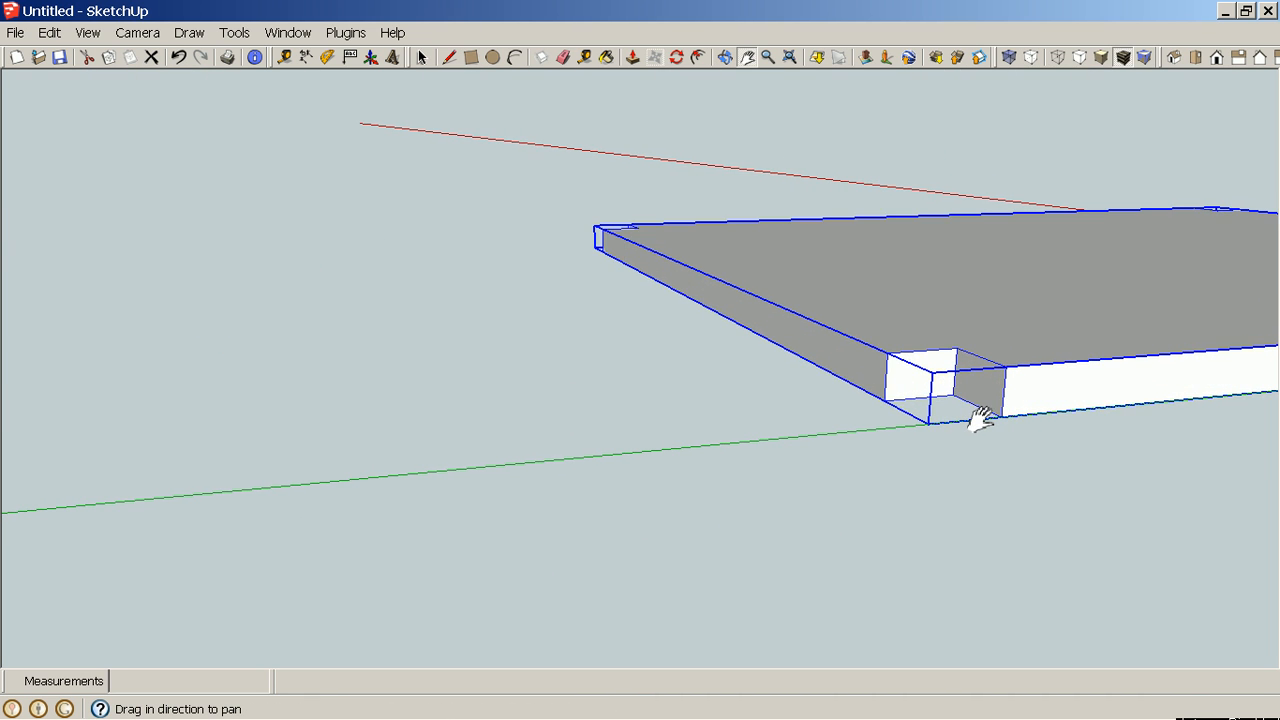
Try again to move the shelf by its inner notch corner onto the table's lower stretchers.
key("space")
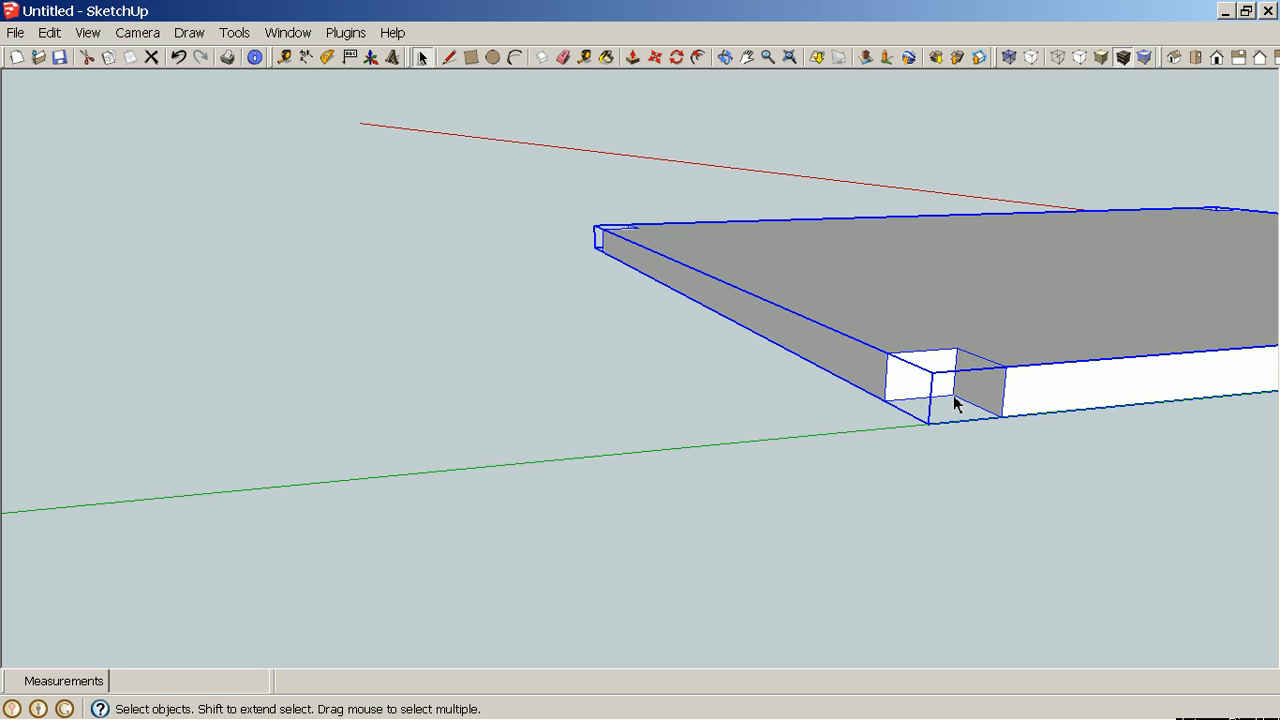
key("m")
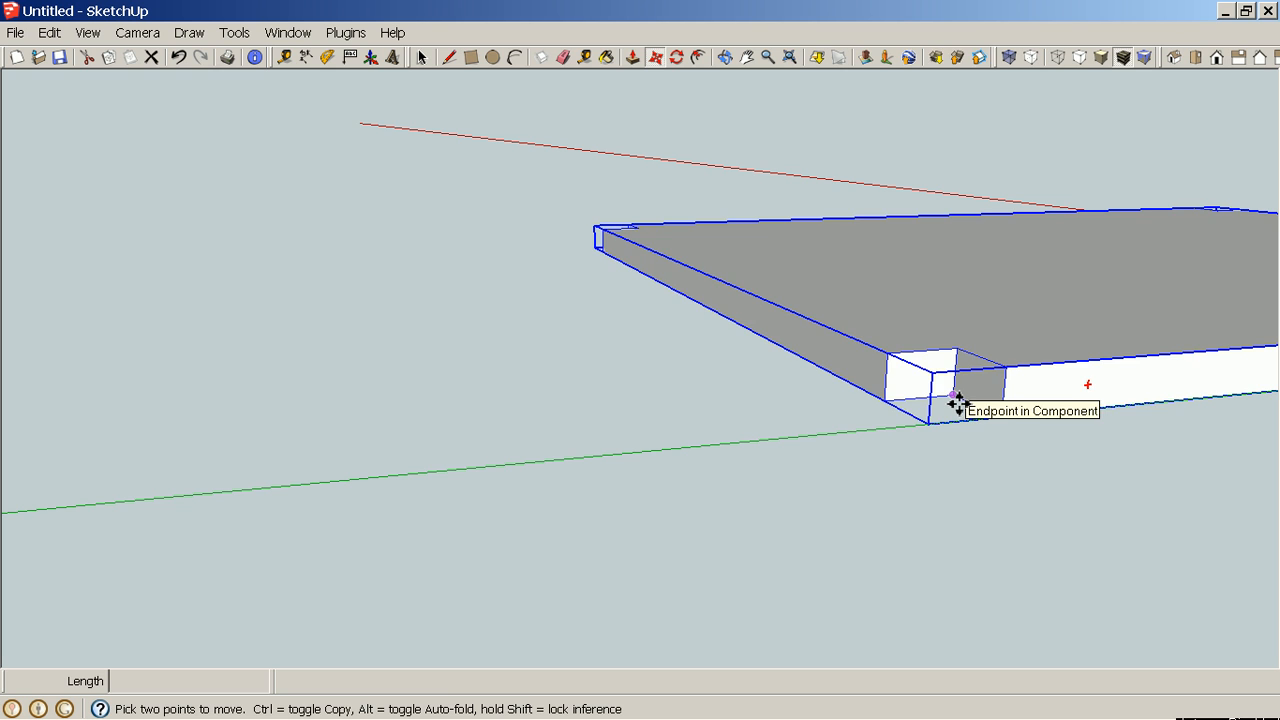
left_click(959, 404)
key("h")
scroll(590, 375, "down", 5)
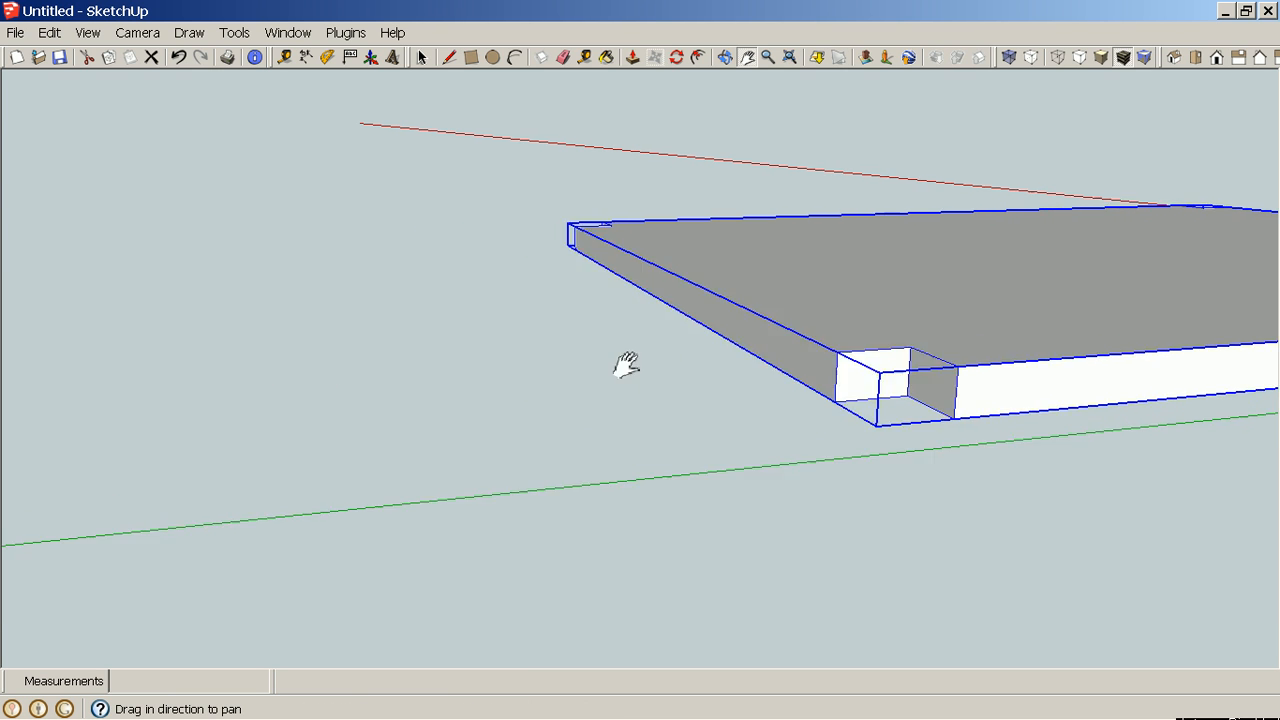
left_click_drag(271, 420, 1140, 425)
left_click_drag(232, 450, 361, 467)
scroll(361, 441, "up", 4)
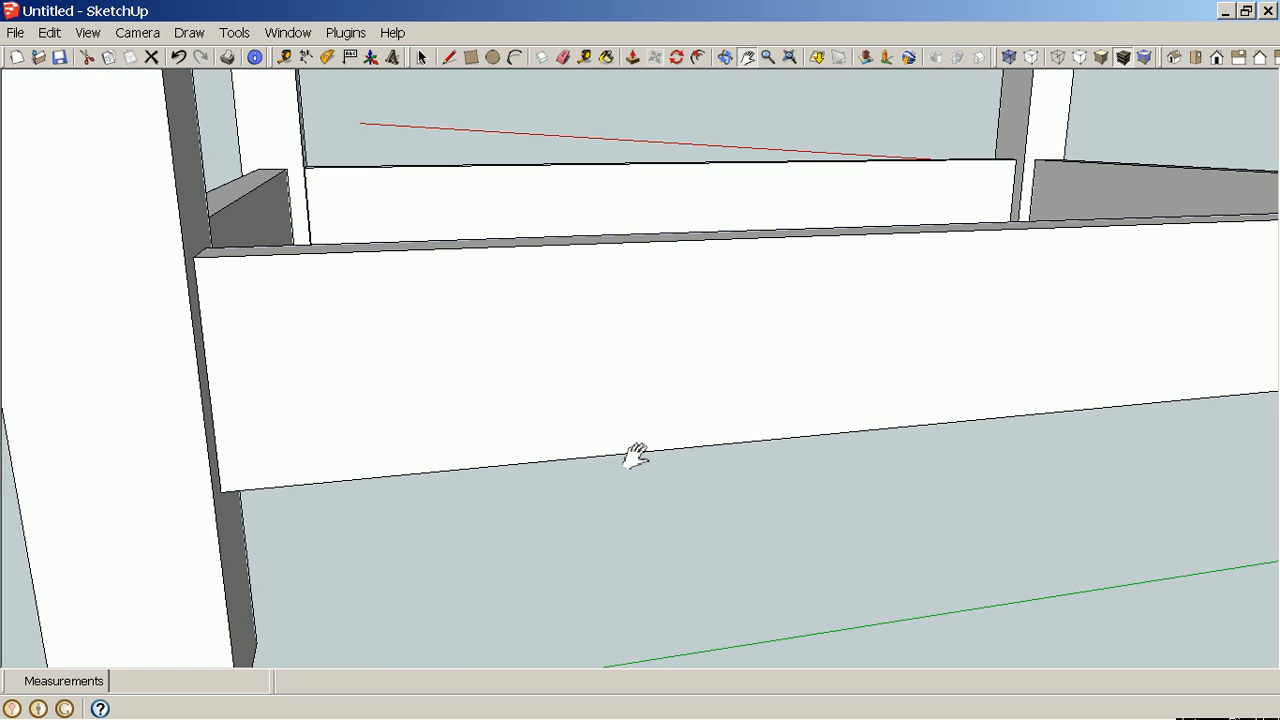
key("Escape")
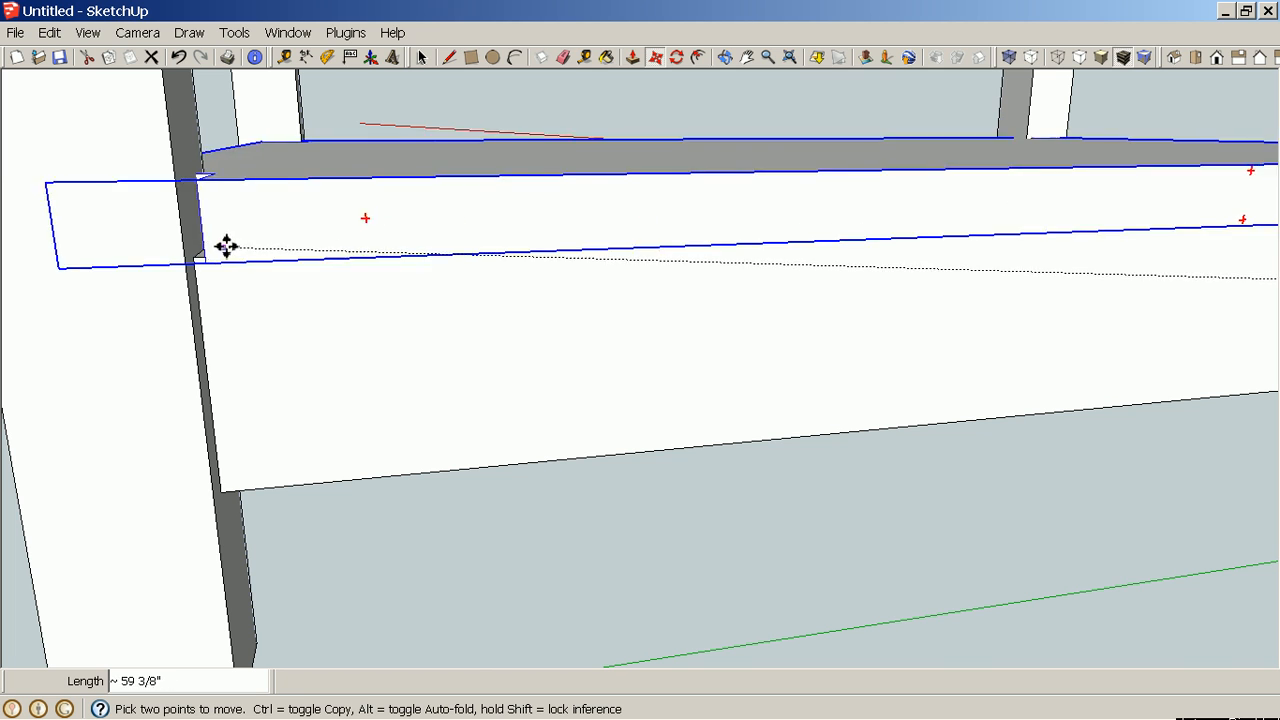
scroll(213, 243, "up", 5)
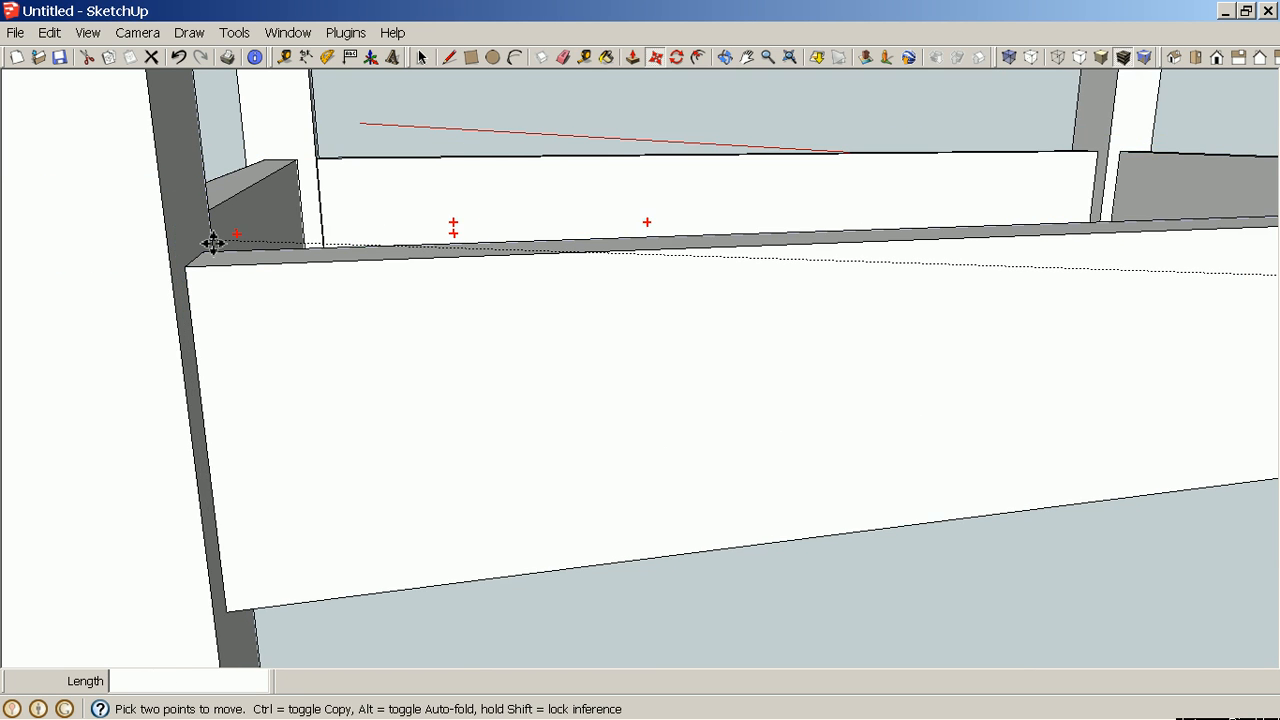
scroll(208, 258, "up", 3)
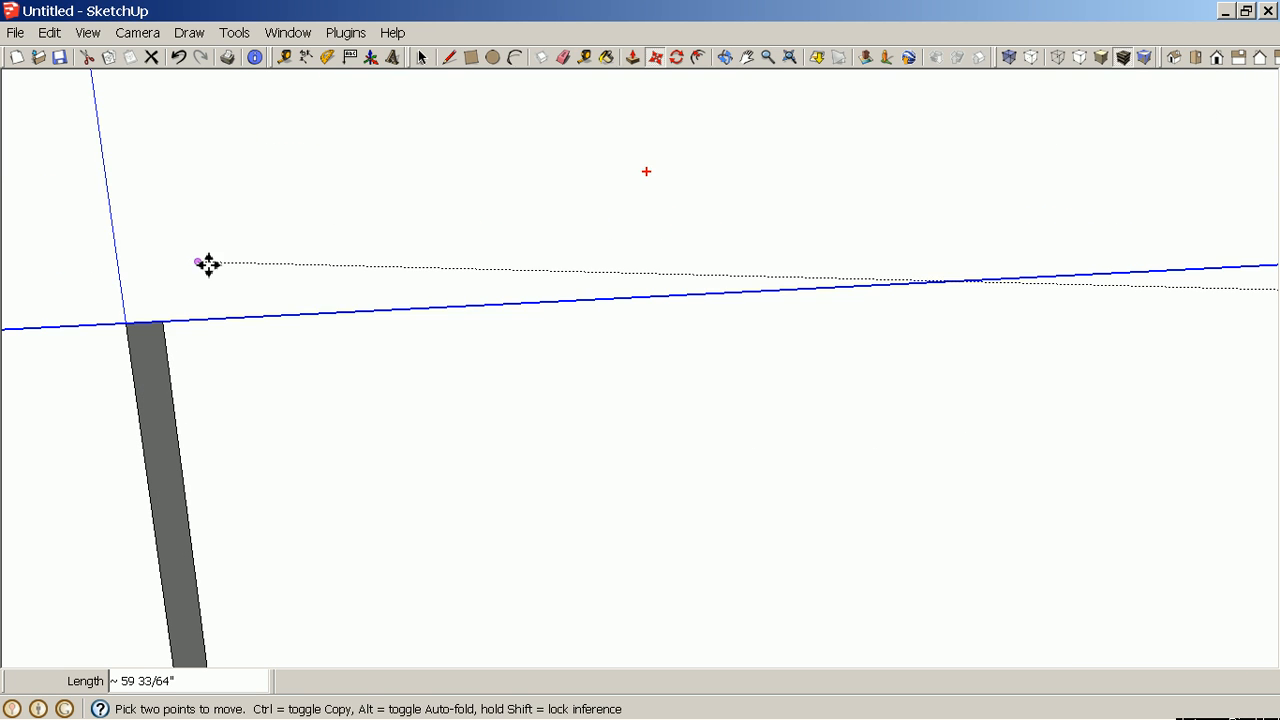
scroll(226, 253, "down", 3)
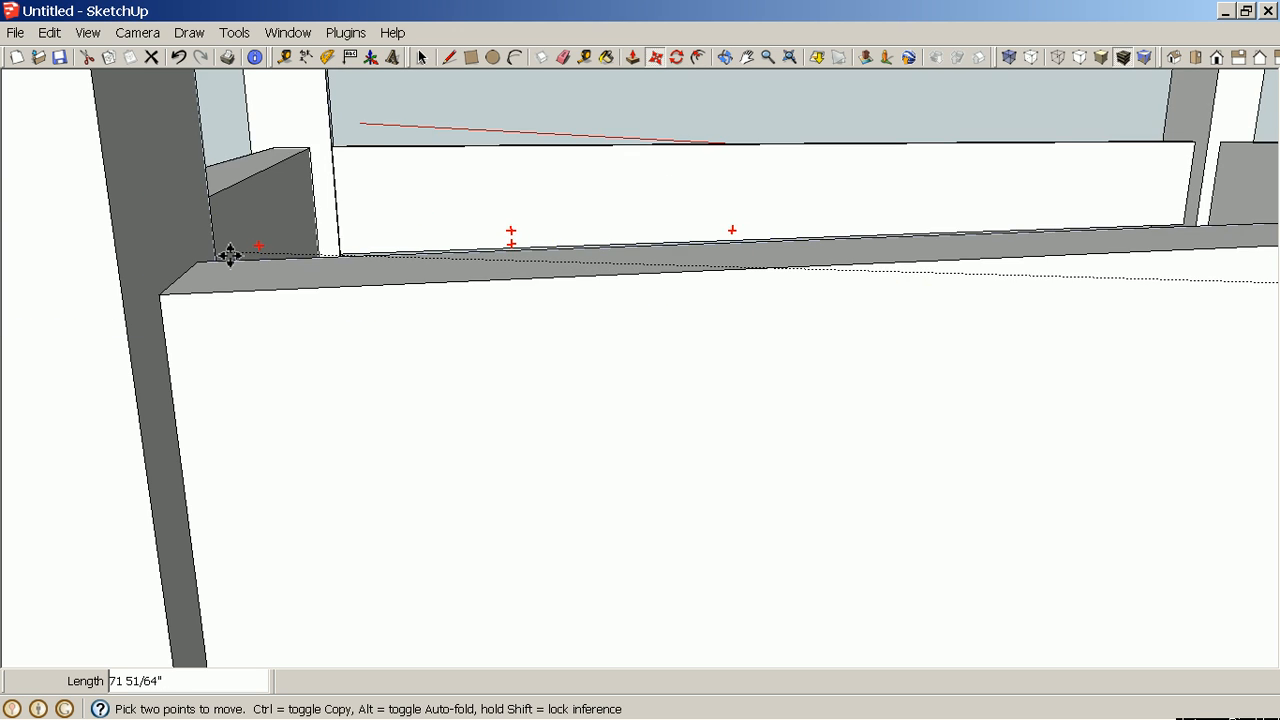
scroll(226, 258, "up", 3)
scroll(226, 258, "down", 3)
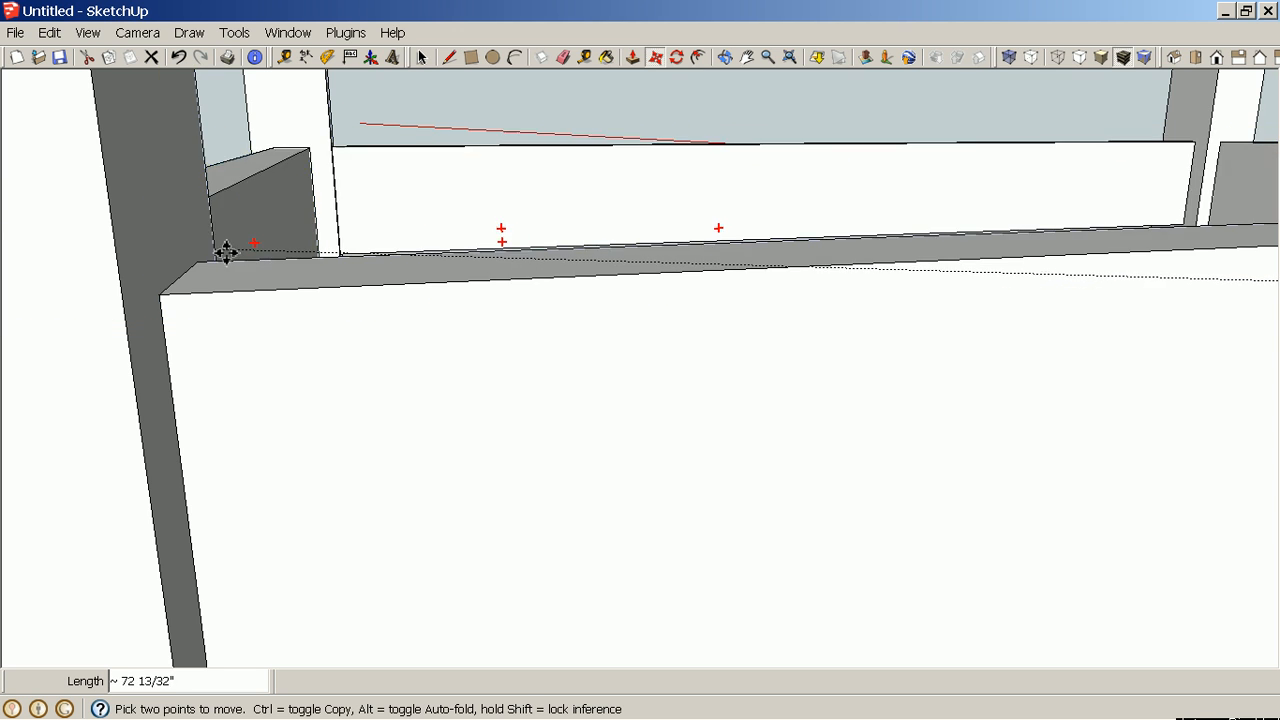
scroll(226, 258, "up", 3)
scroll(226, 258, "down", 3)
scroll(226, 258, "up", 3)
scroll(226, 258, "down", 3)
scroll(226, 258, "up", 3)
scroll(226, 258, "down", 3)
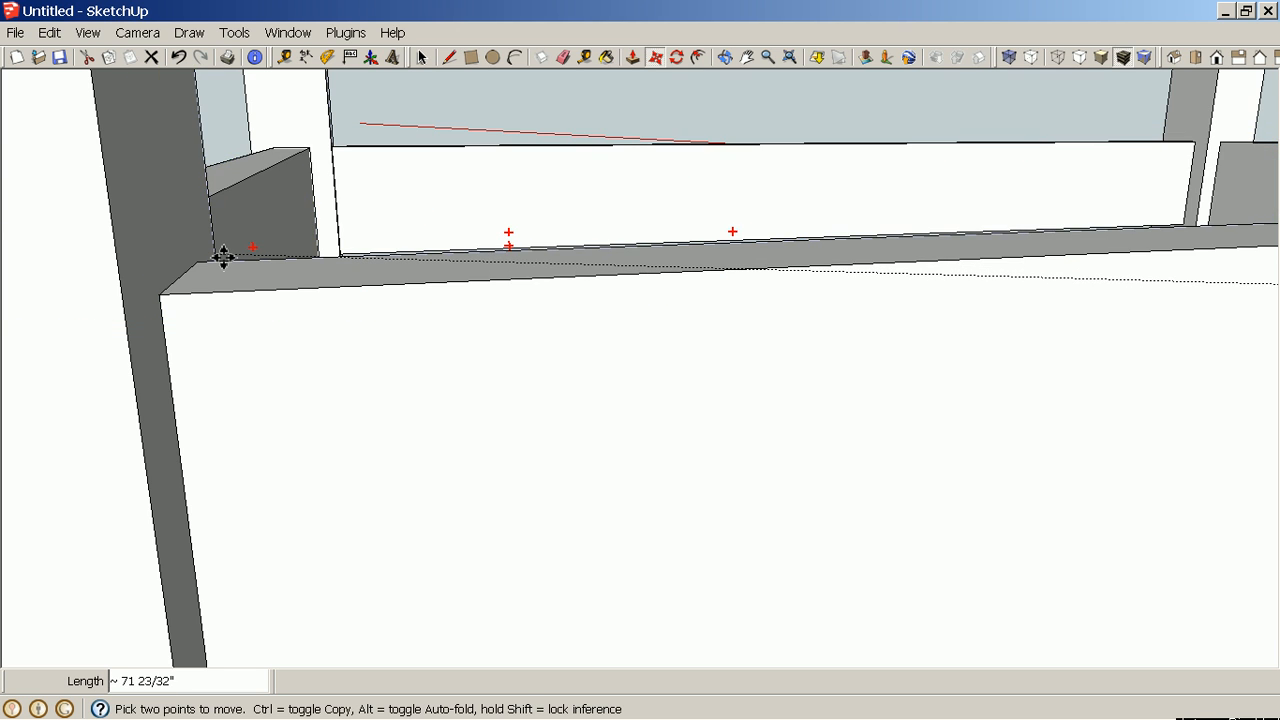
scroll(226, 258, "up", 3)
scroll(220, 258, "down", 3)
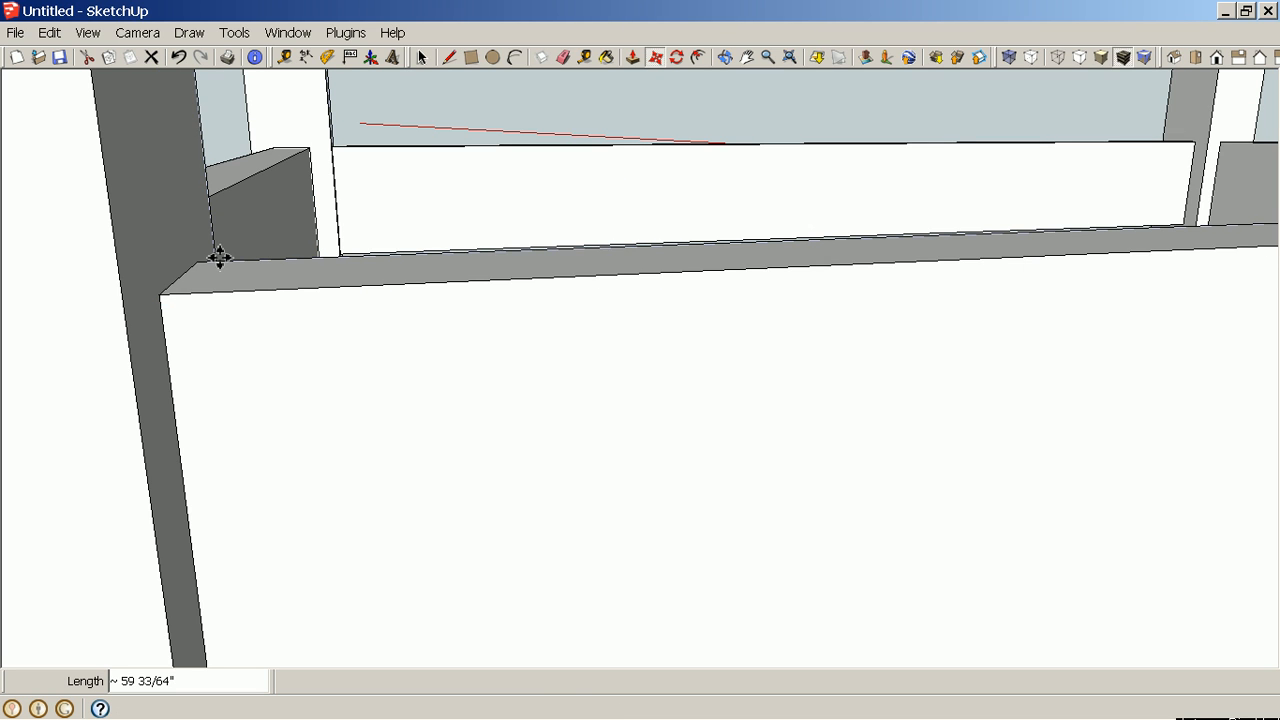
scroll(331, 351, "down", 10)
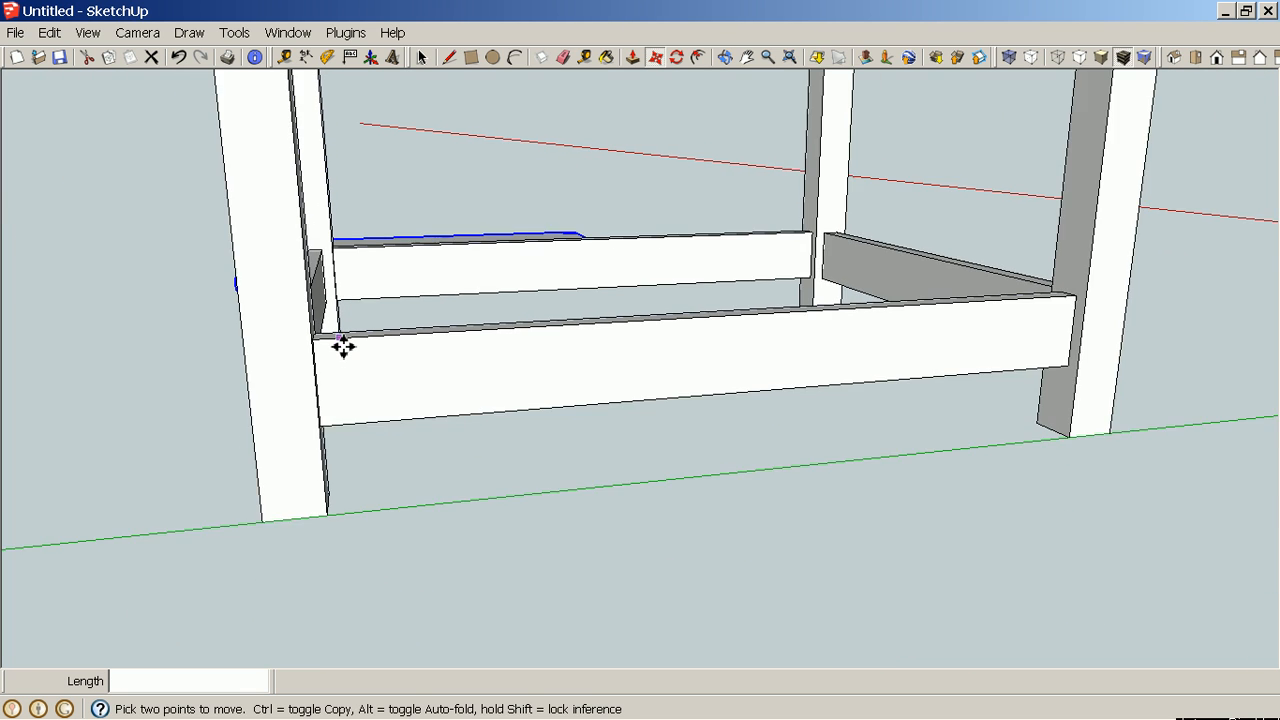
scroll(344, 344, "down", 2)
key("Escape")
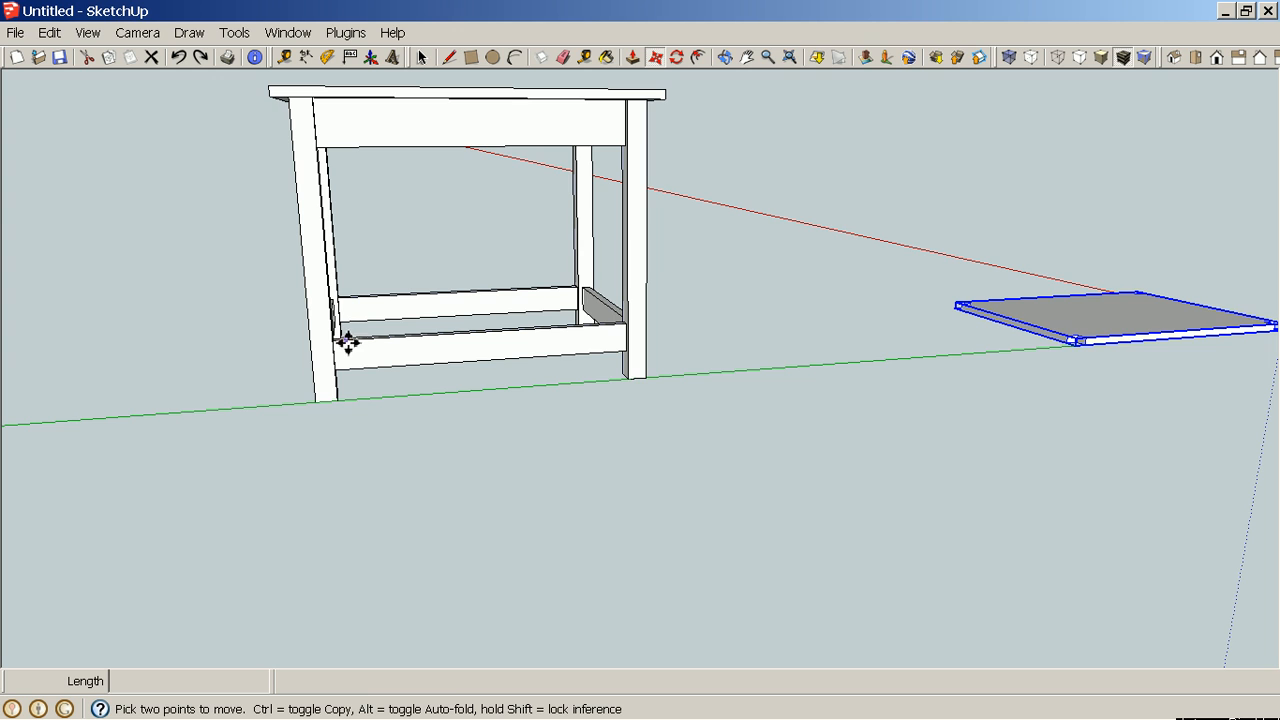
scroll(1146, 363, "up", 4)
scroll(1128, 351, "down", 2)
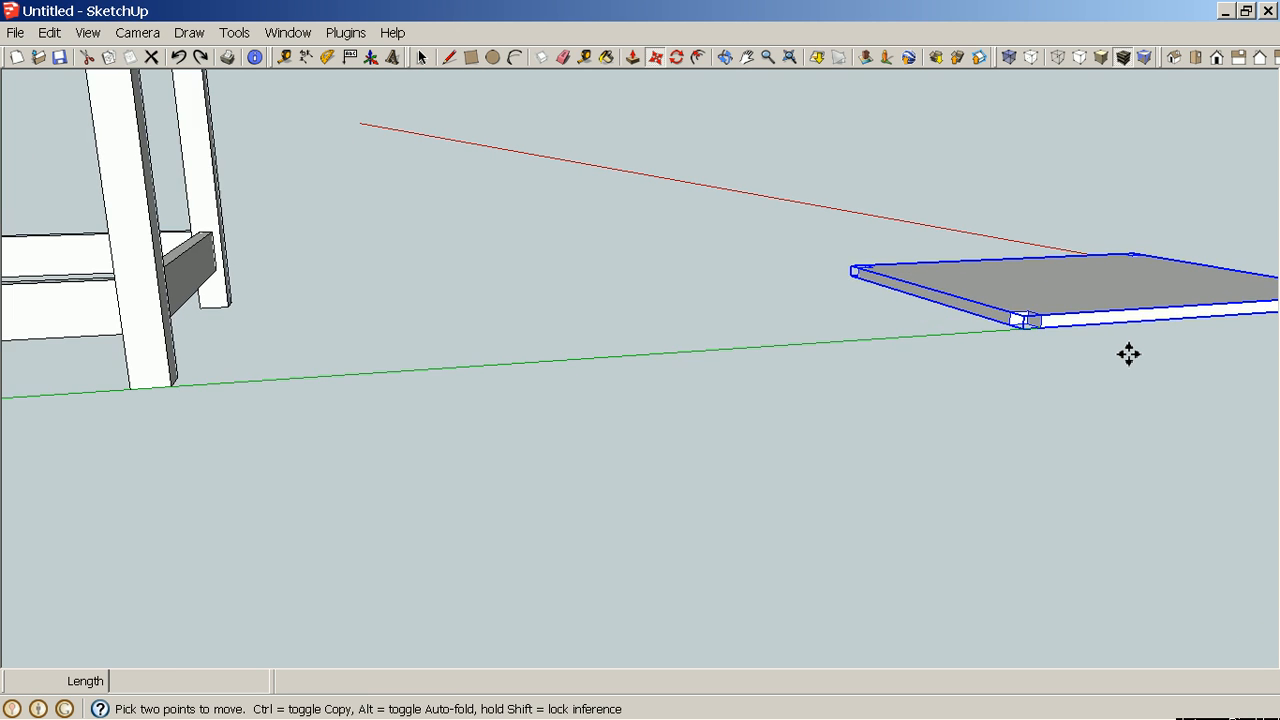
scroll(651, 394, "down", 5)
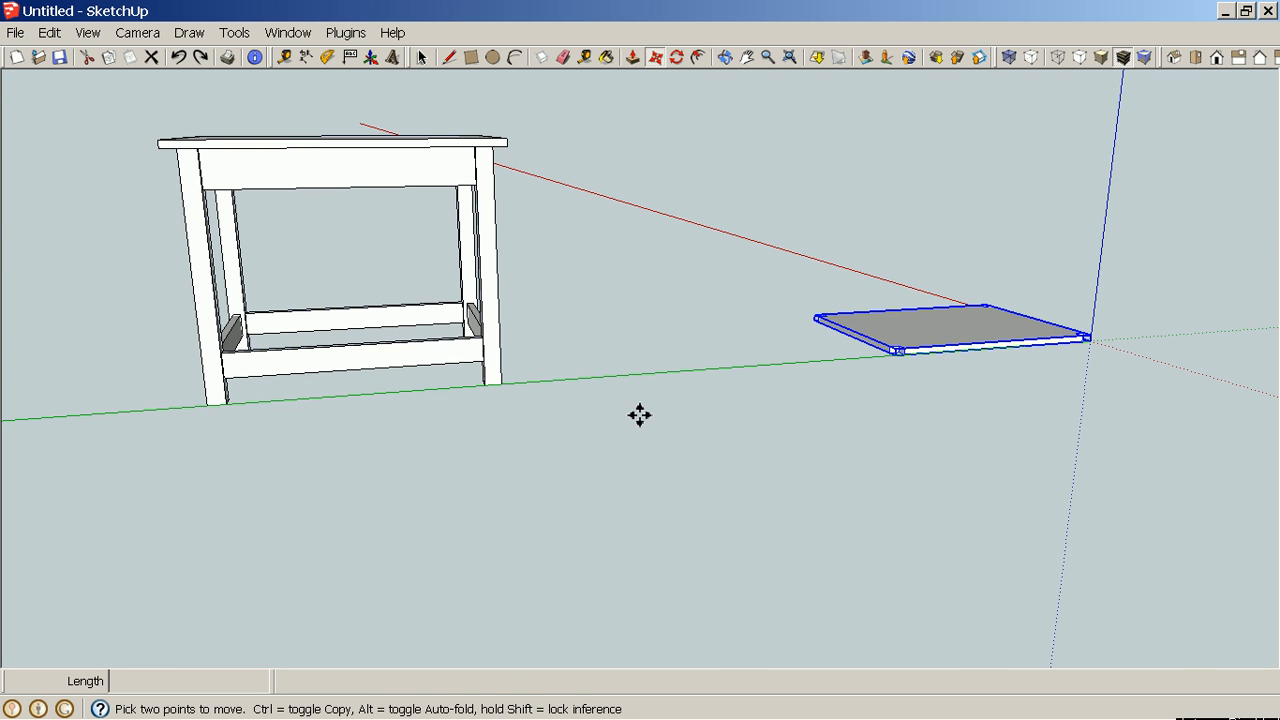
scroll(925, 320, "up", 6)
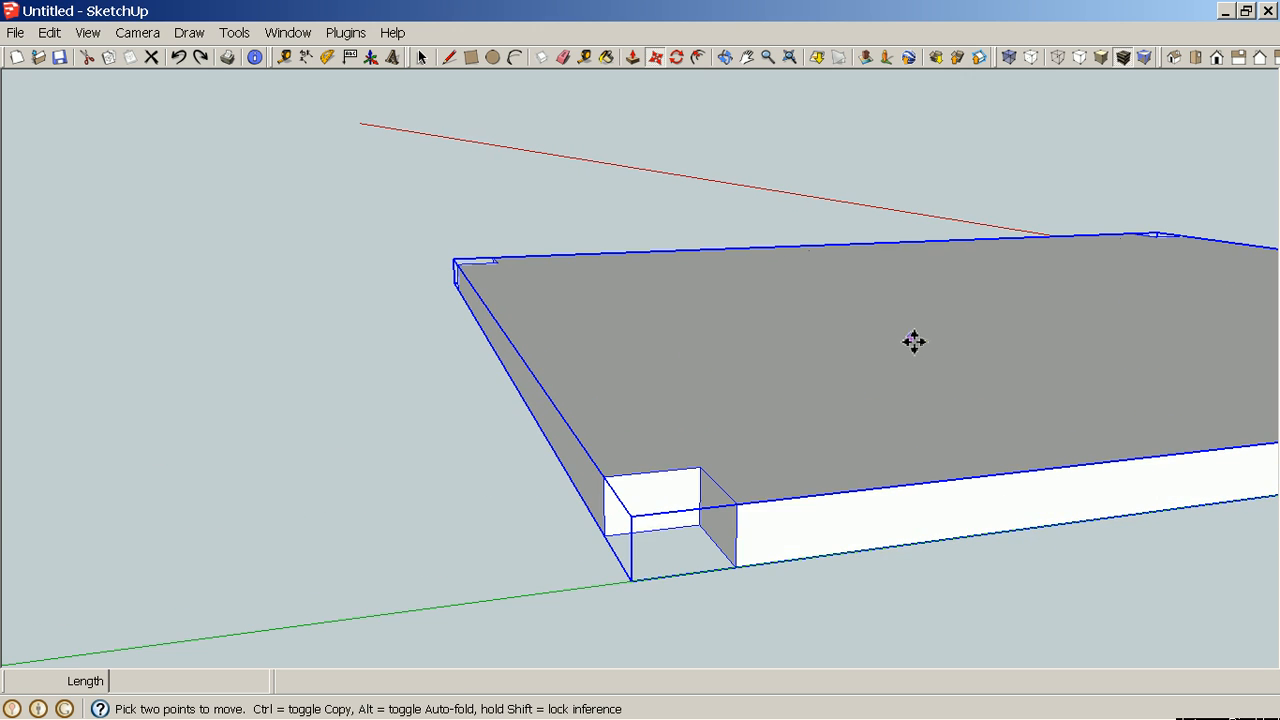
Move the Table Shelf component by its bottom notch corner onto the table's lower stretchers inside the frame.
key("space")
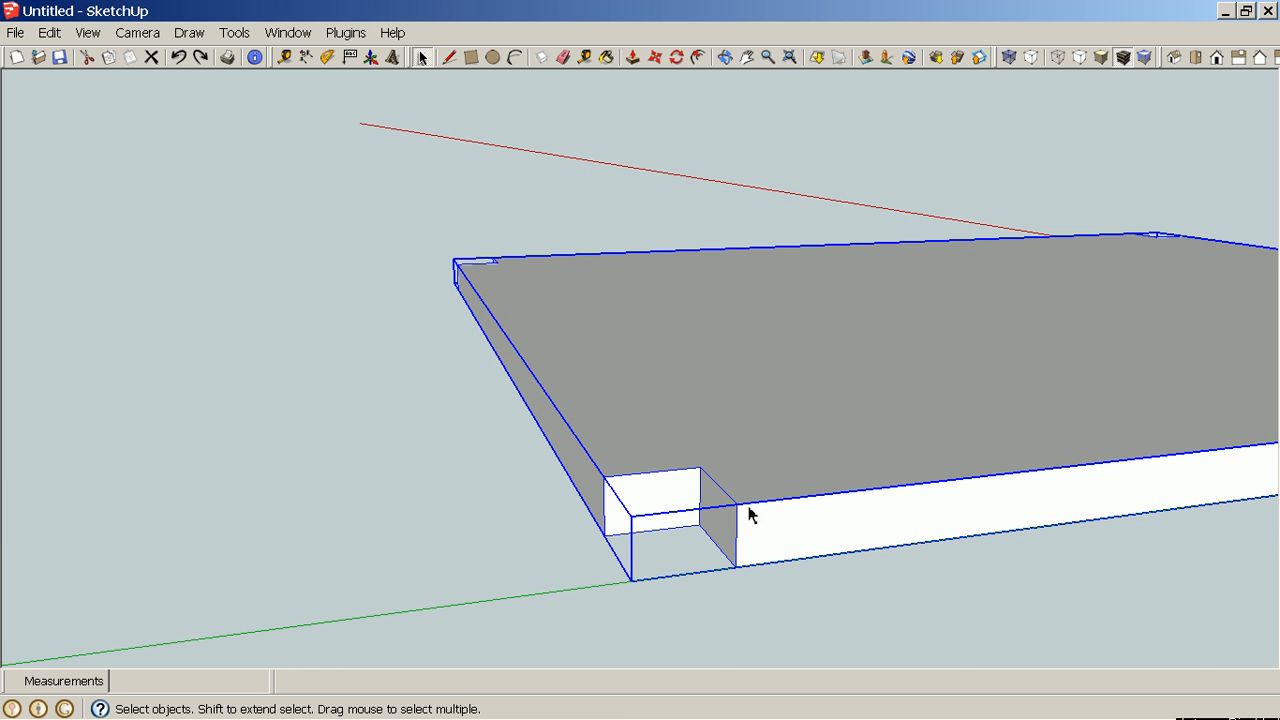
key("m")
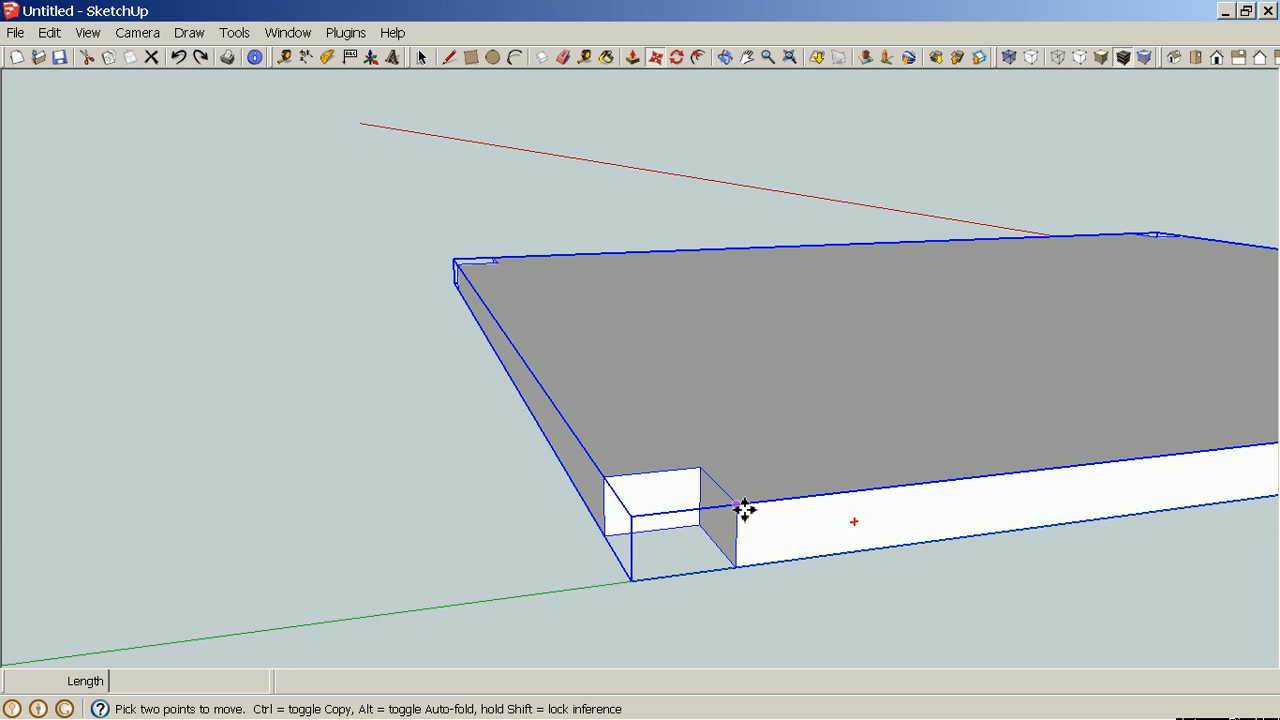
scroll(745, 510, "down", 2)
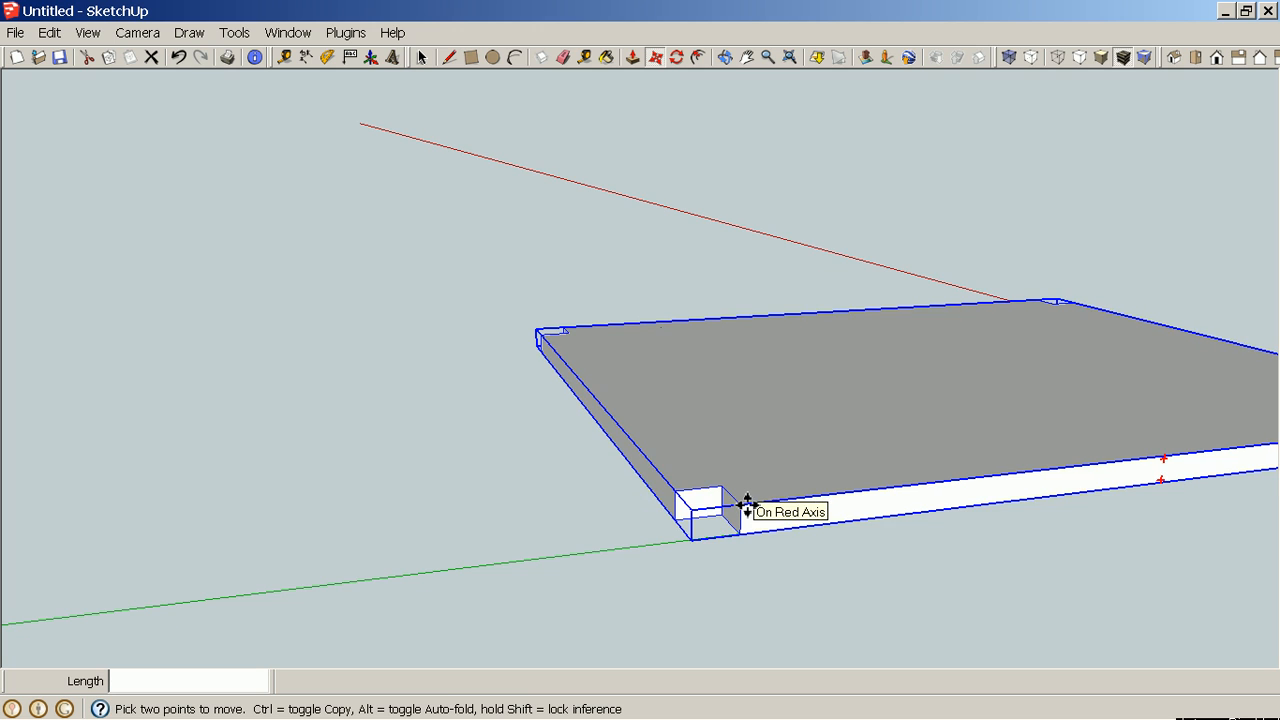
key("Escape")
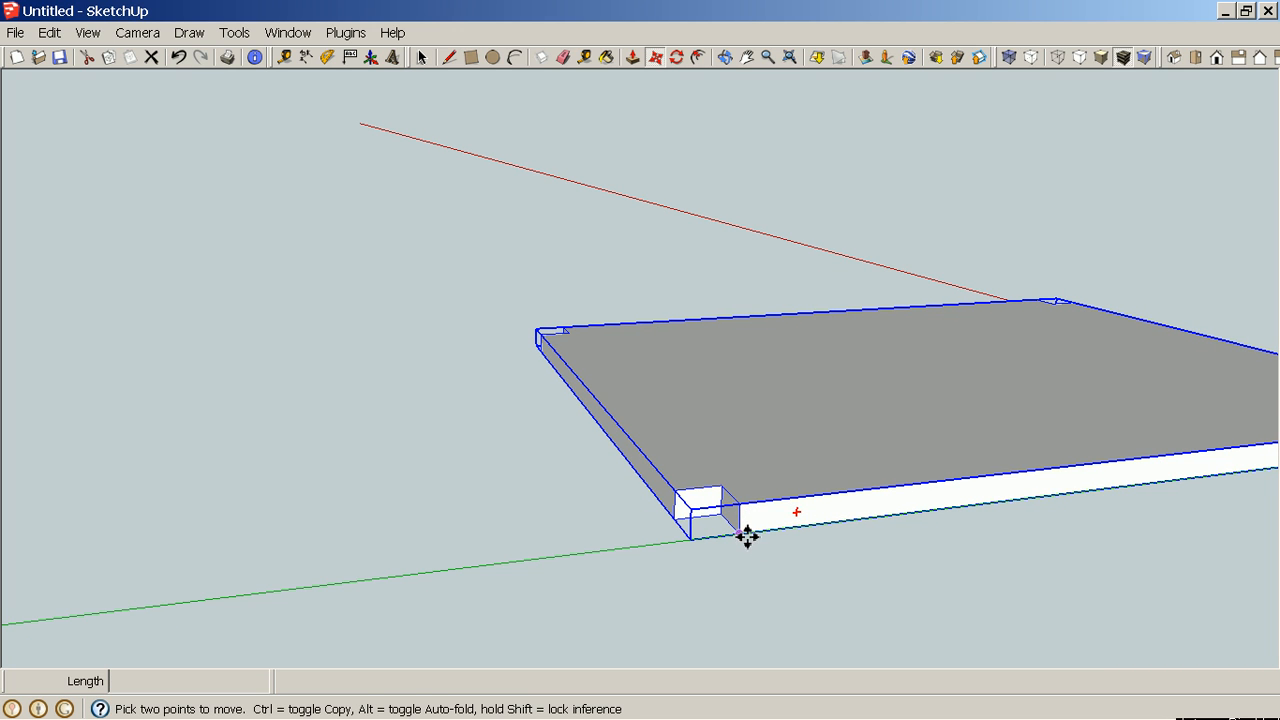
left_click(746, 530)
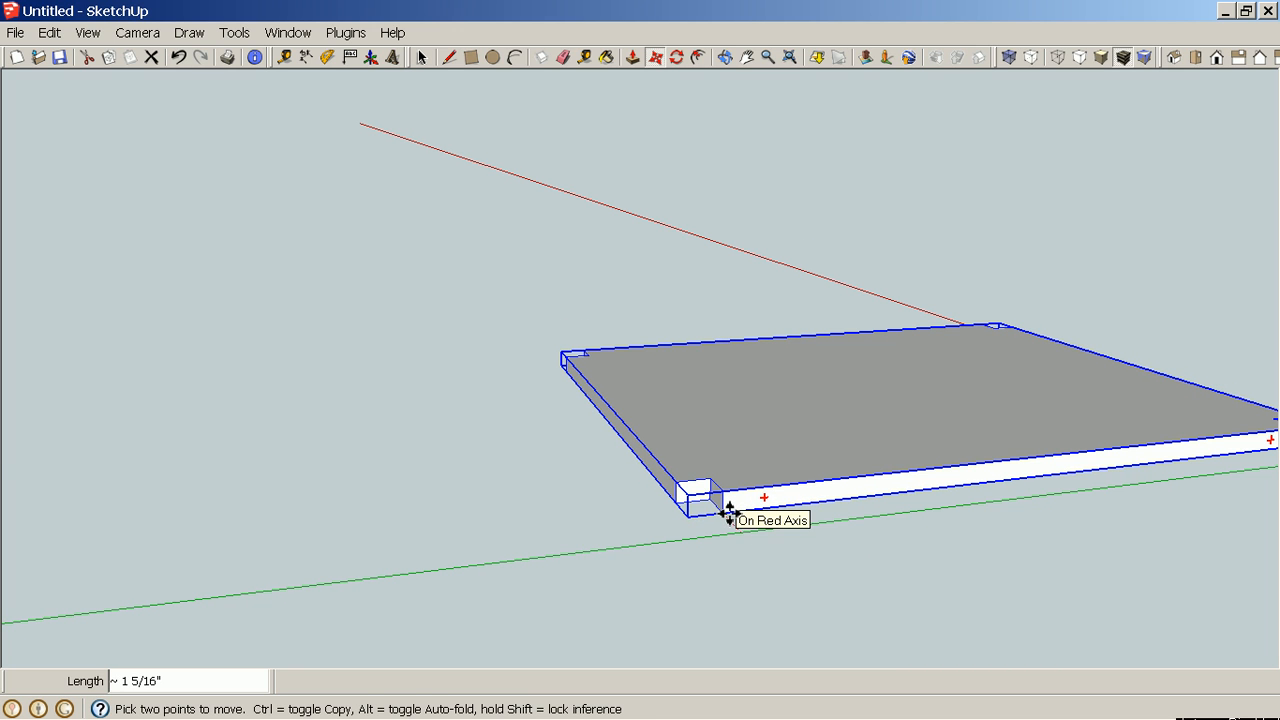
key("h")
left_click_drag(402, 484, 1040, 352)
left_click_drag(400, 400, 1140, 405)
left_click_drag(40, 404, 449, 377)
left_click_drag(148, 316, 706, 376)
scroll(706, 376, "down", 2)
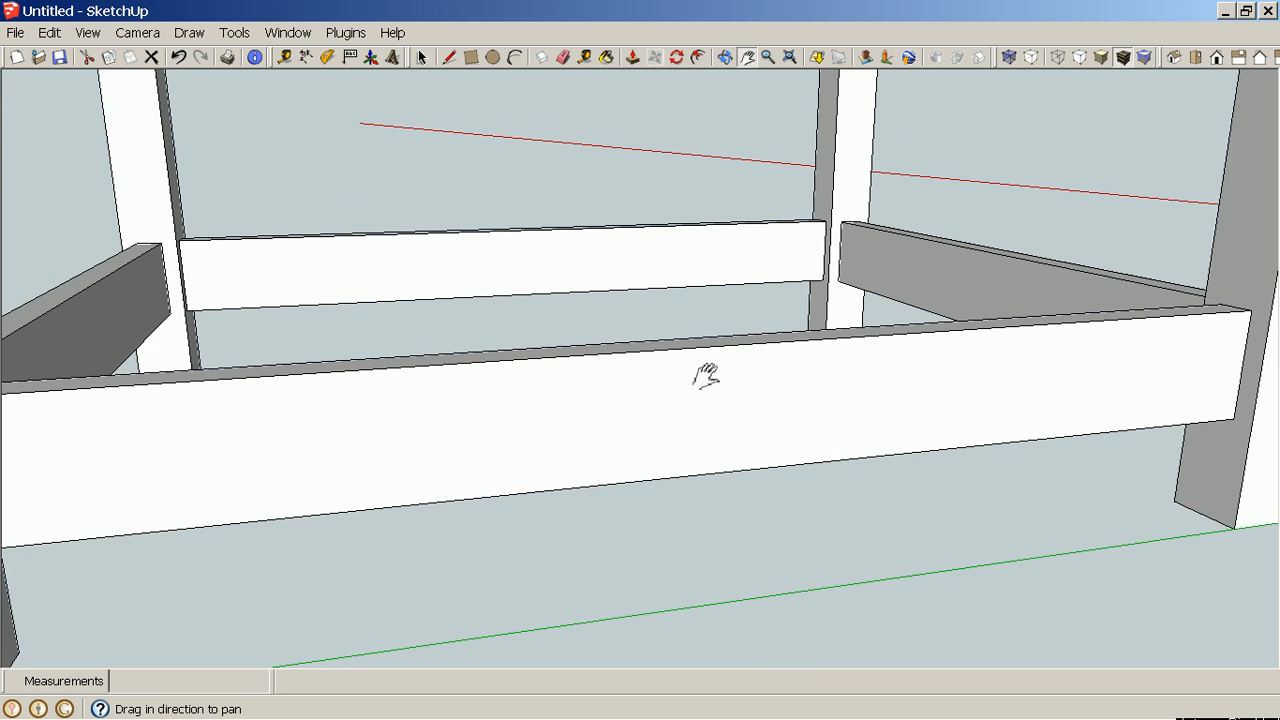
scroll(720, 380, "down", 2)
scroll(58, 408, "up", 3)
scroll(318, 407, "up", 2)
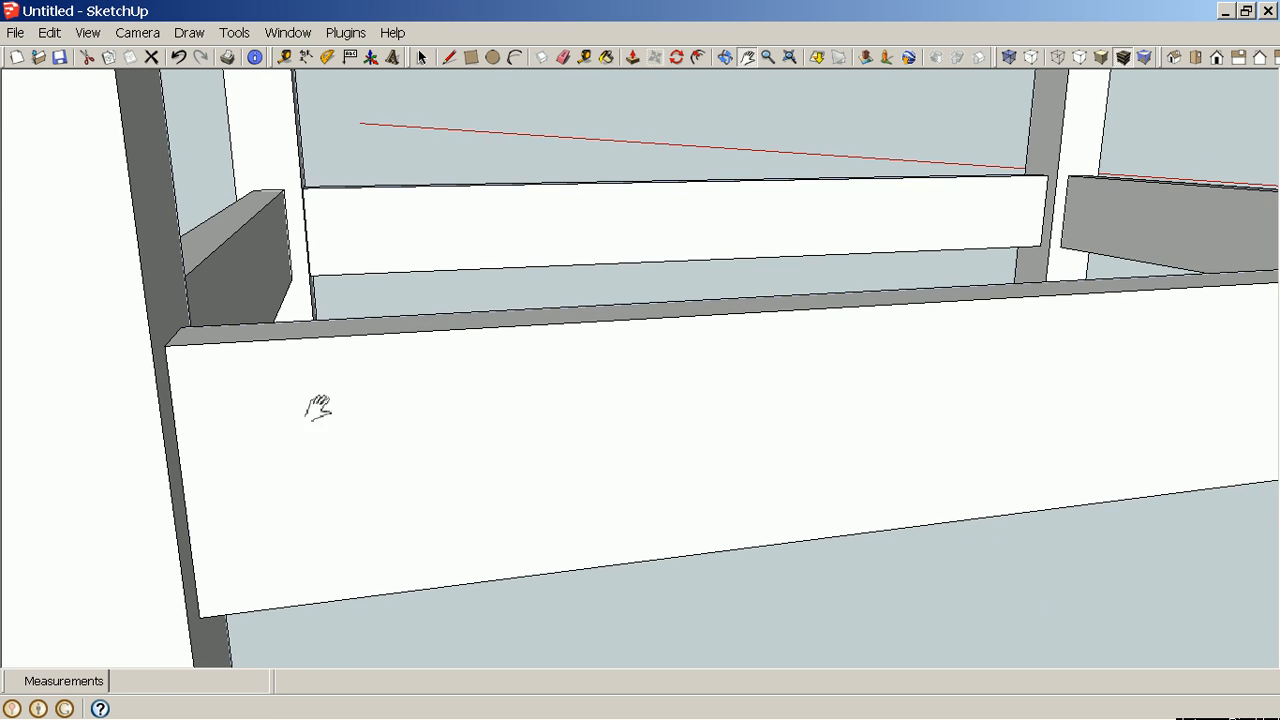
scroll(330, 400, "up", 2)
key("Escape")
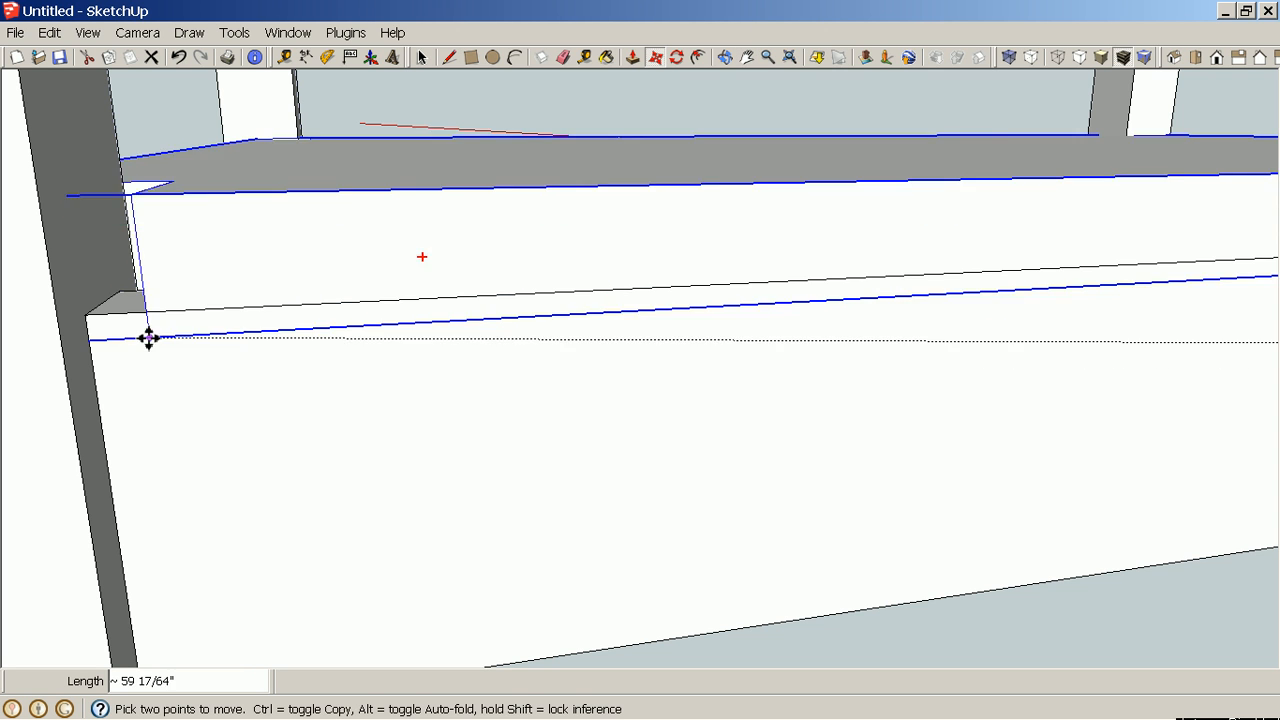
left_click(97, 322)
scroll(270, 395, "down", 6)
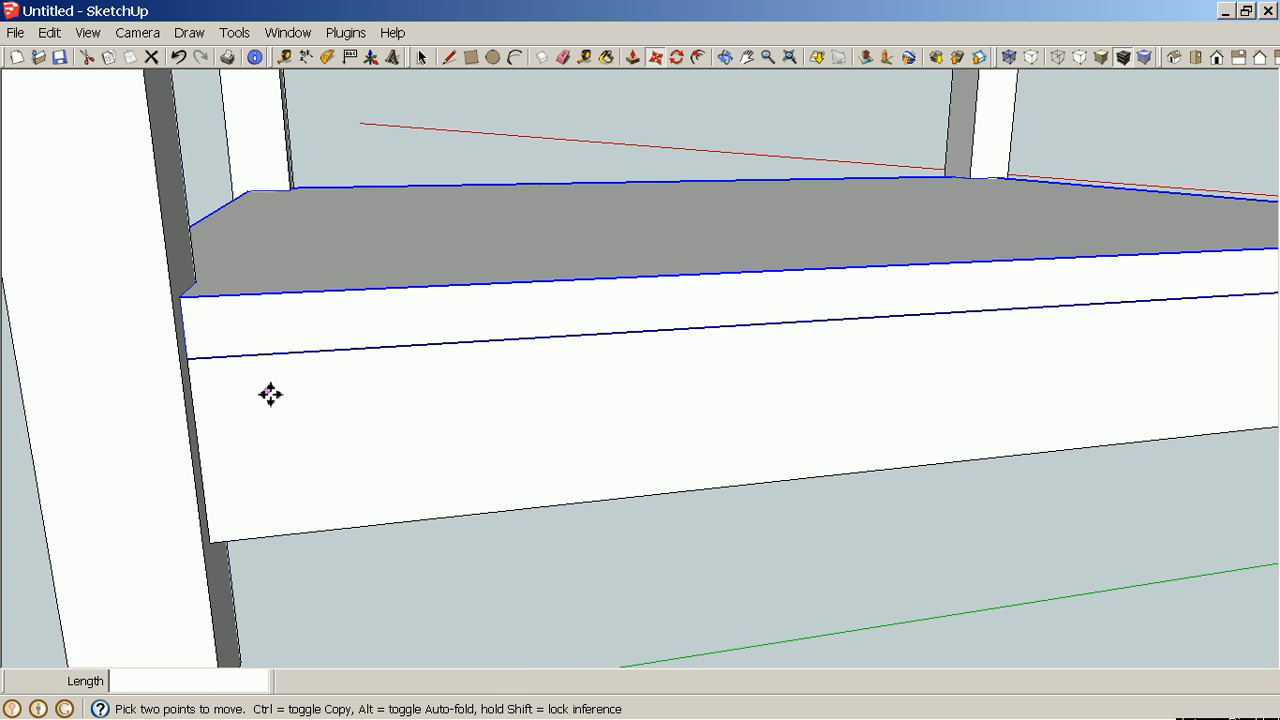
middle_click_drag(927, 334, 640, 522)
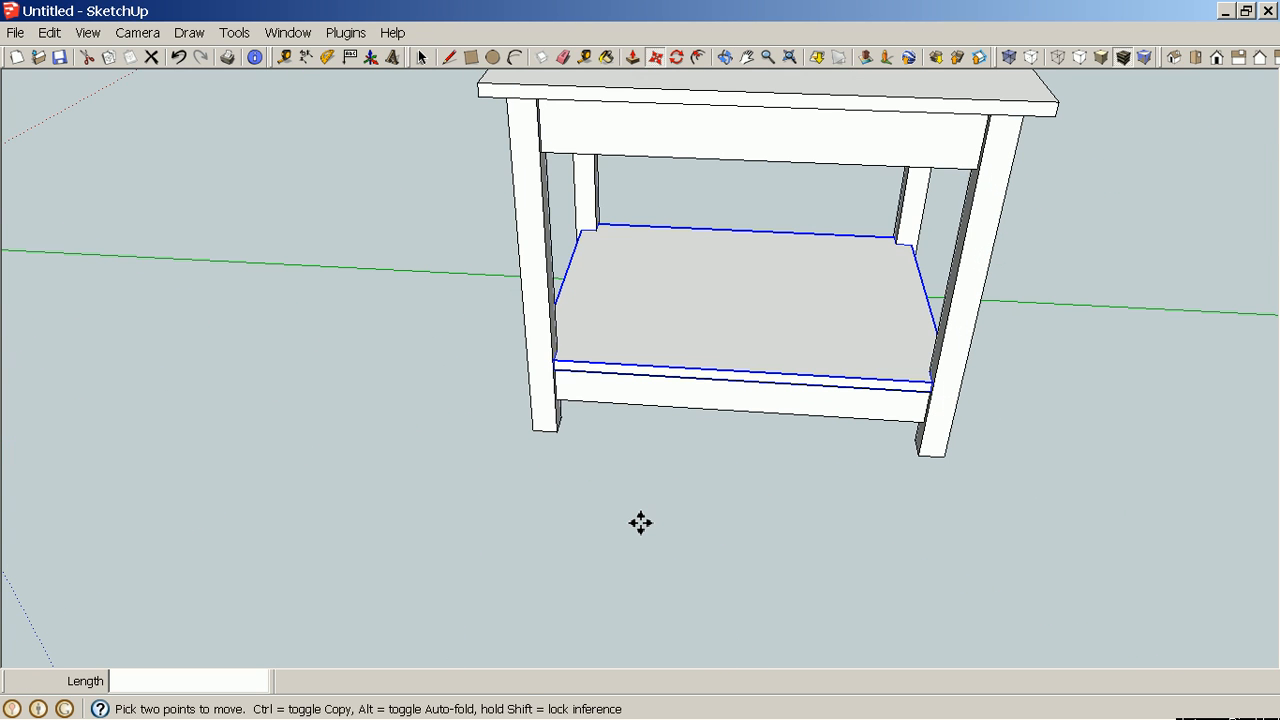
key("space")
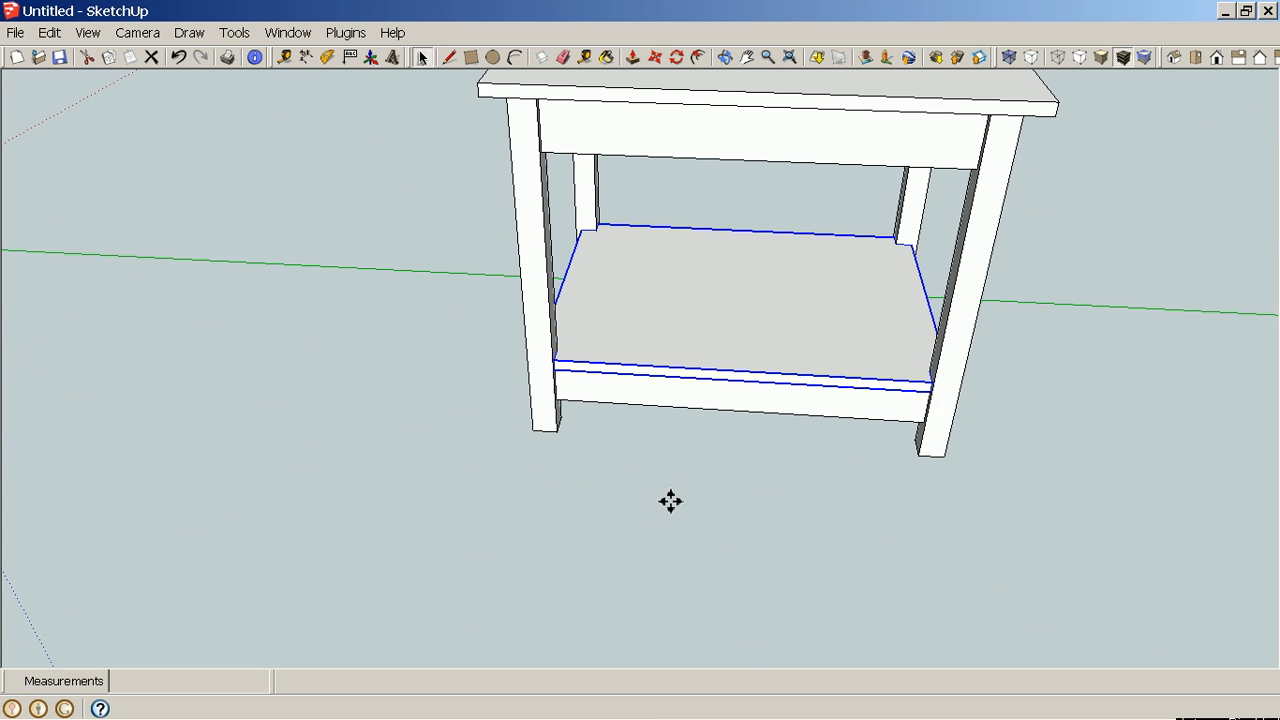
left_click(669, 507)
Select the entire table assembly and make it a group.
middle_click_drag(669, 509, 1150, 428)
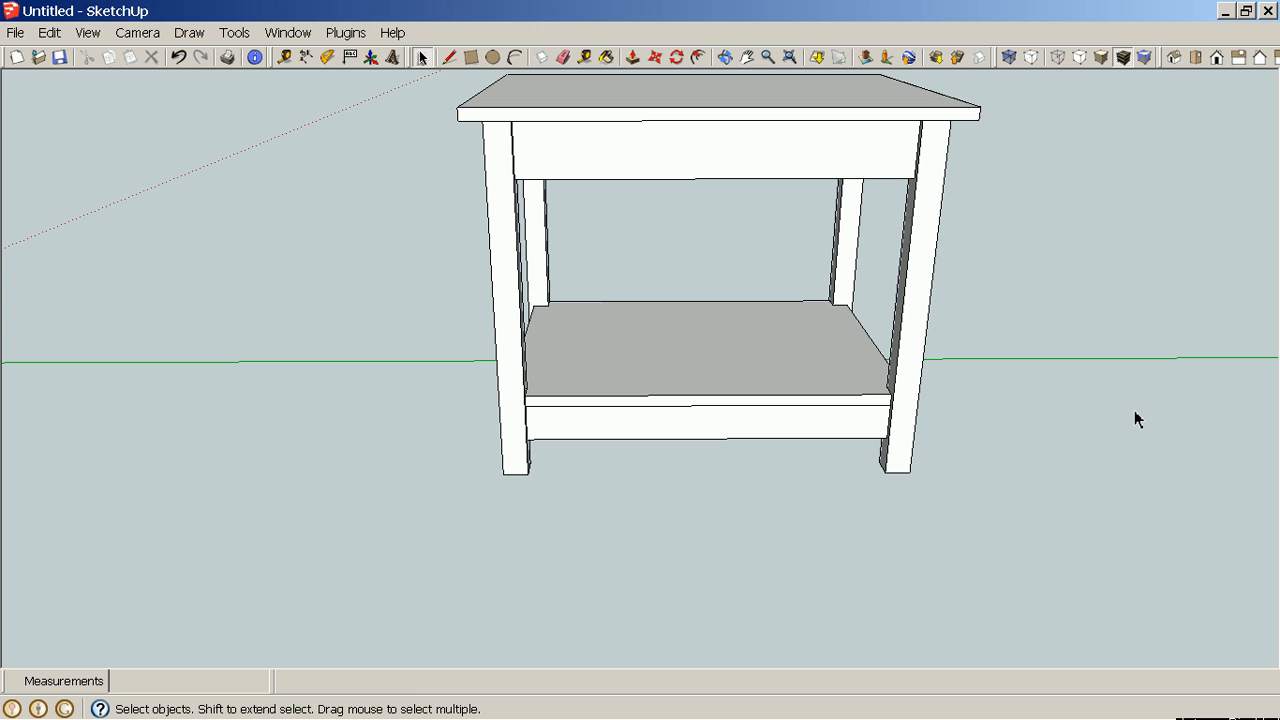
scroll(1134, 412, "up", 2)
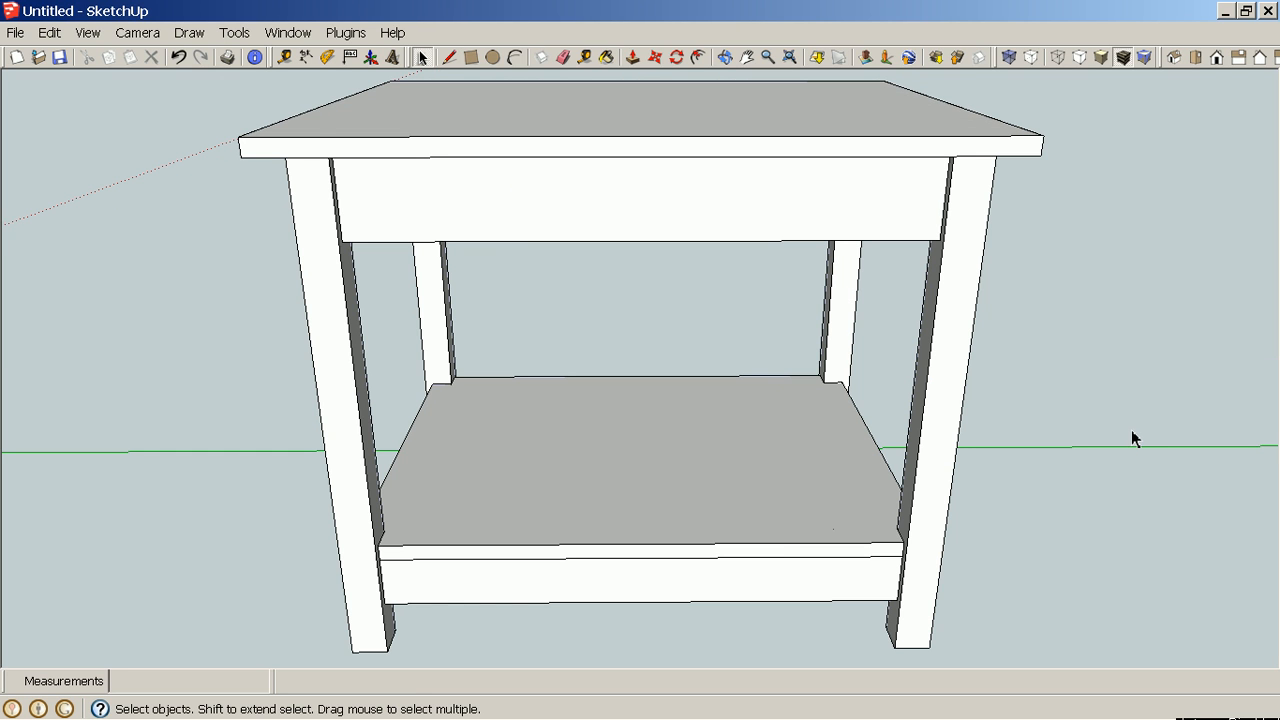
scroll(1133, 438, "down", 3)
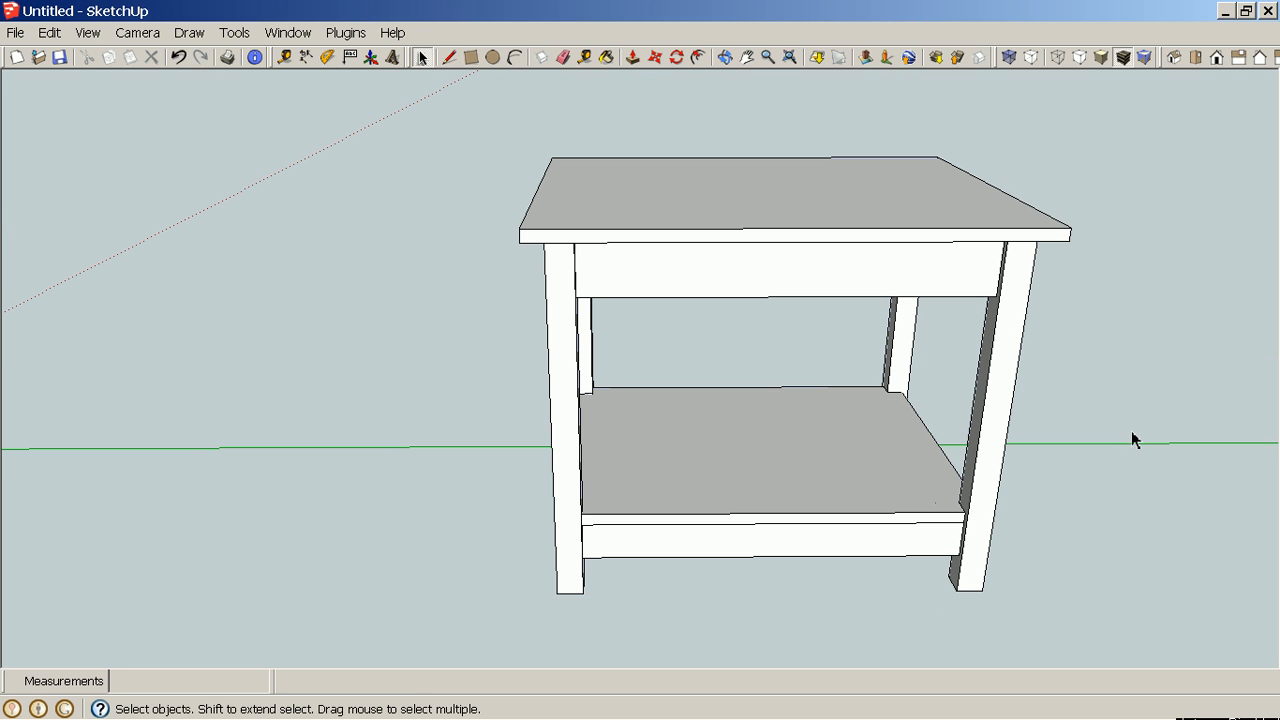
middle_click_drag(1131, 432, 989, 431, "shift")
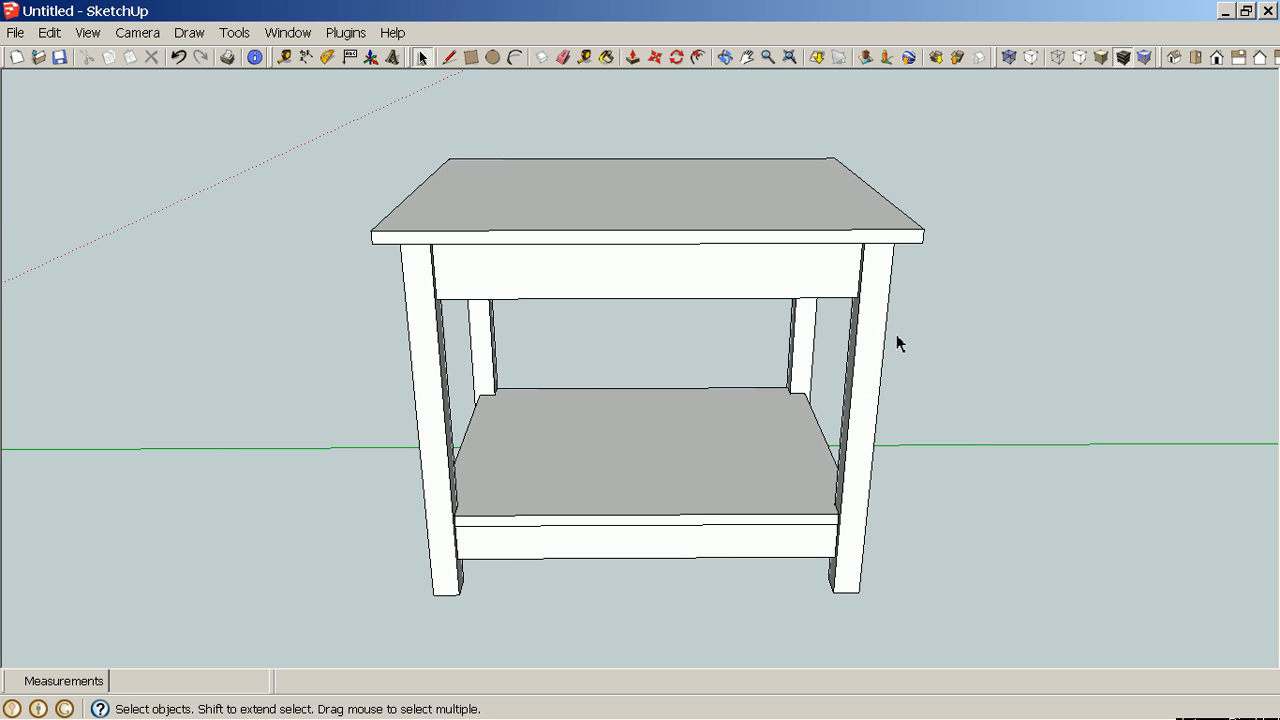
left_click_drag(351, 121, 959, 628)
right_click(818, 287)
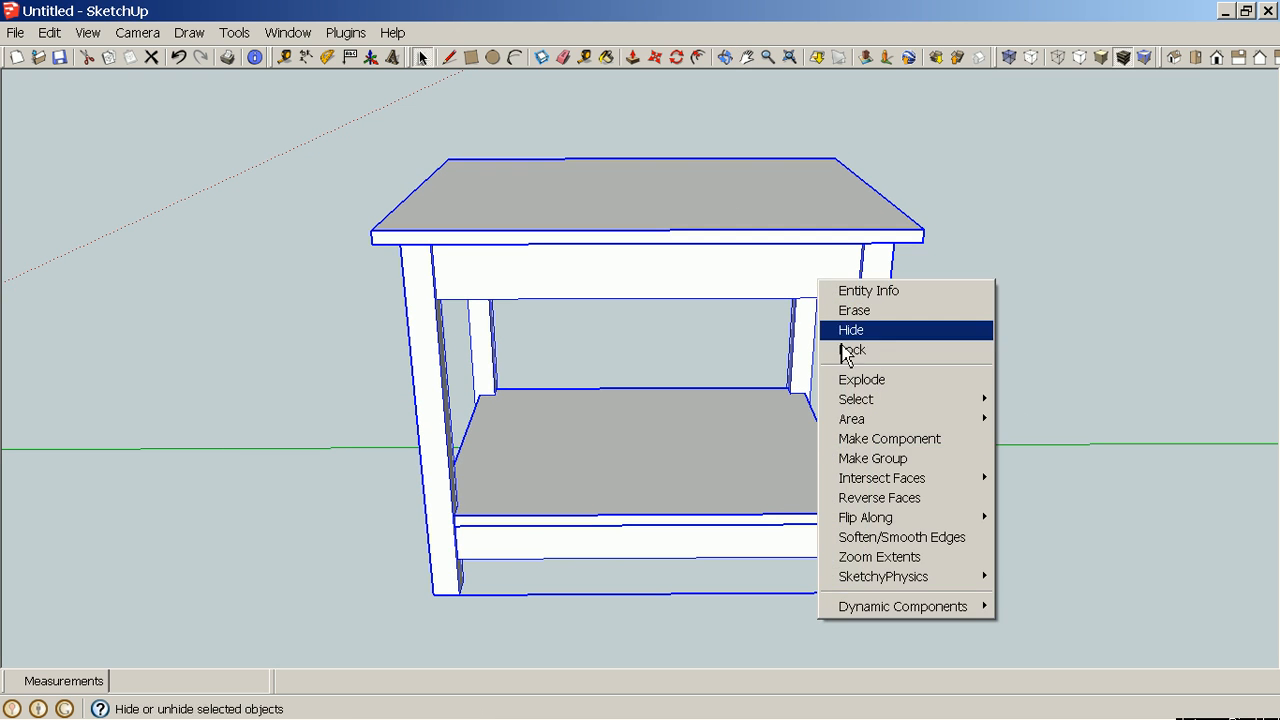
left_click(928, 468)
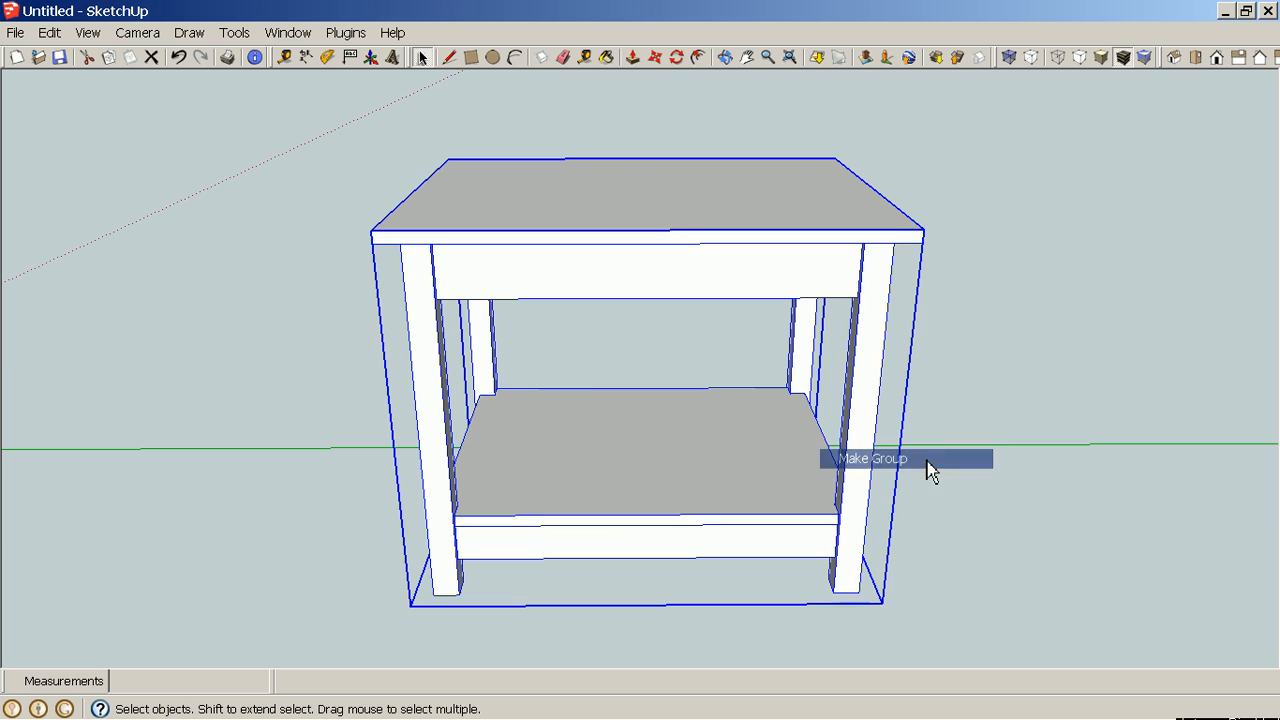
left_click(1005, 485)
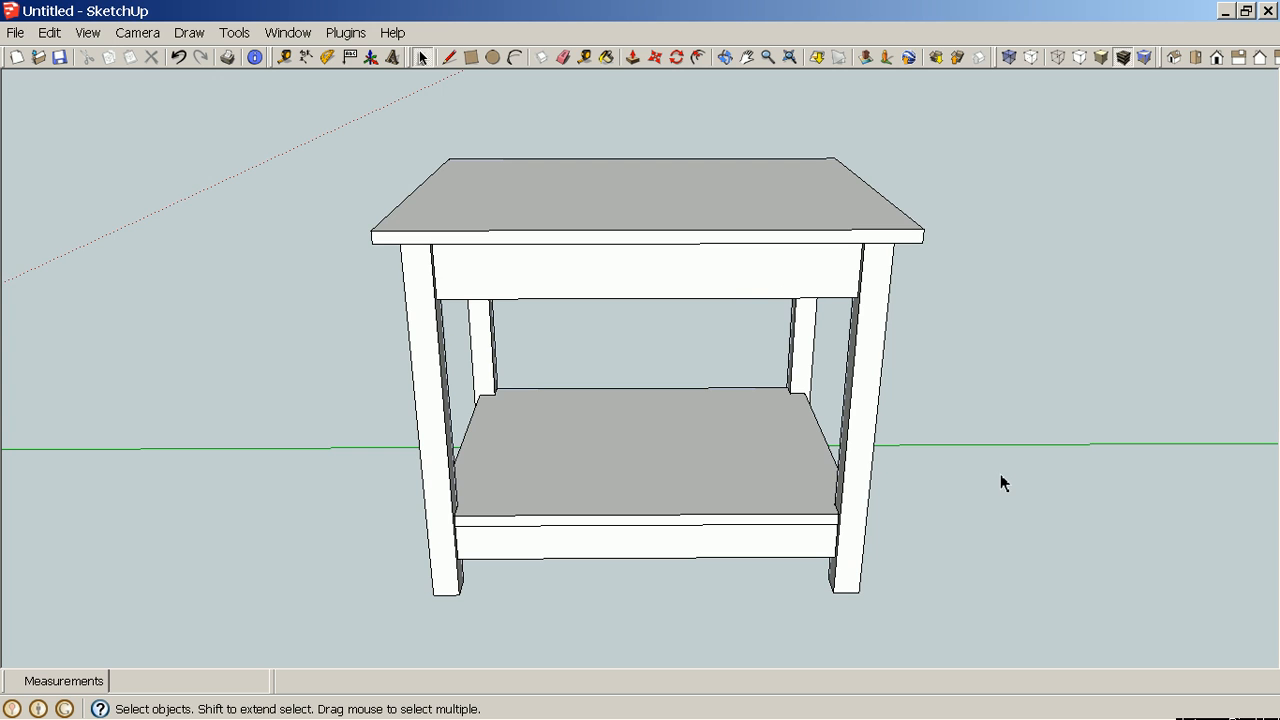
Try to dimension the tabletop's back edge with the Dimension tool.
middle_click_drag(1025, 495, 939, 516)
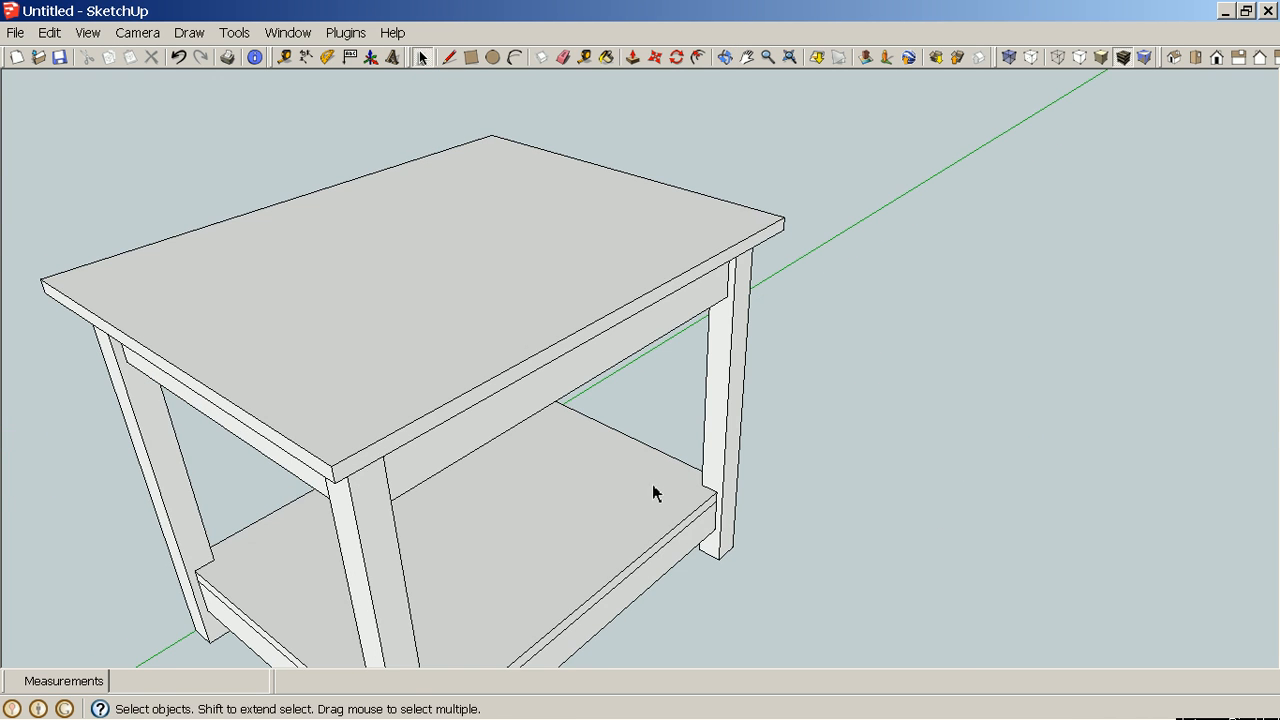
scroll(1048, 448, "up", 2)
middle_click_drag(1048, 448, 720, 396)
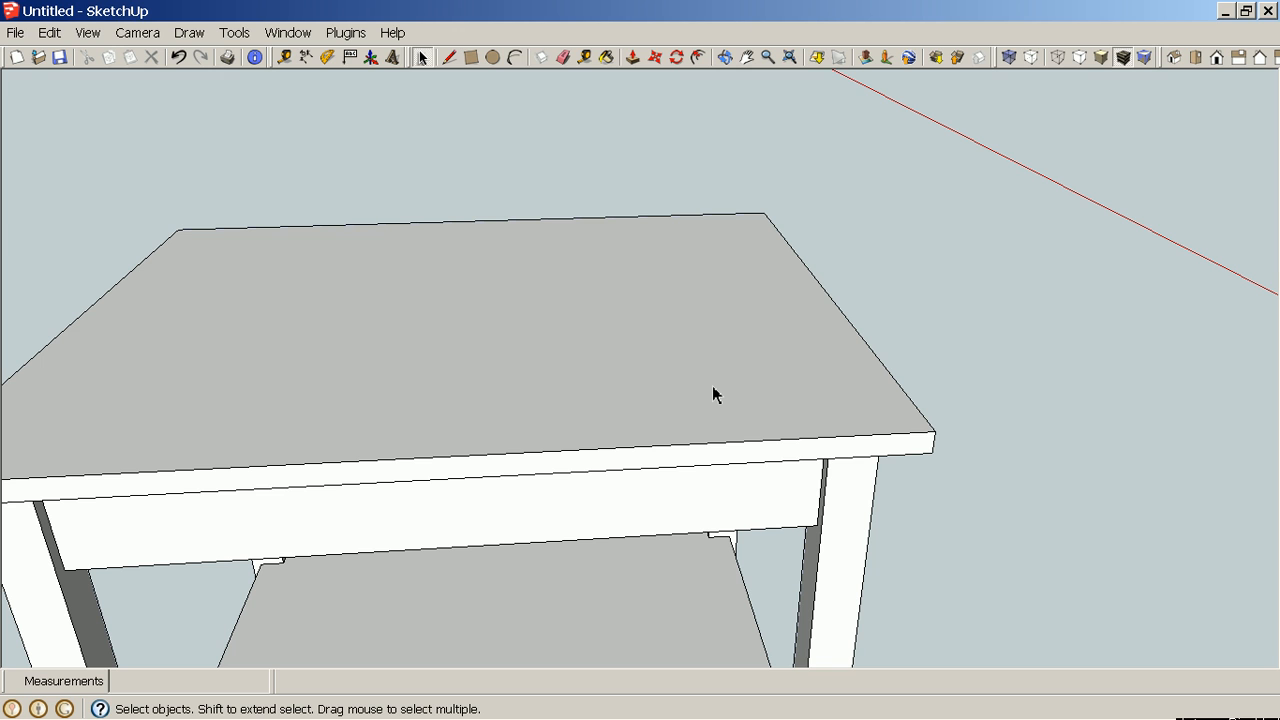
key("h")
left_click_drag(713, 394, 957, 343)
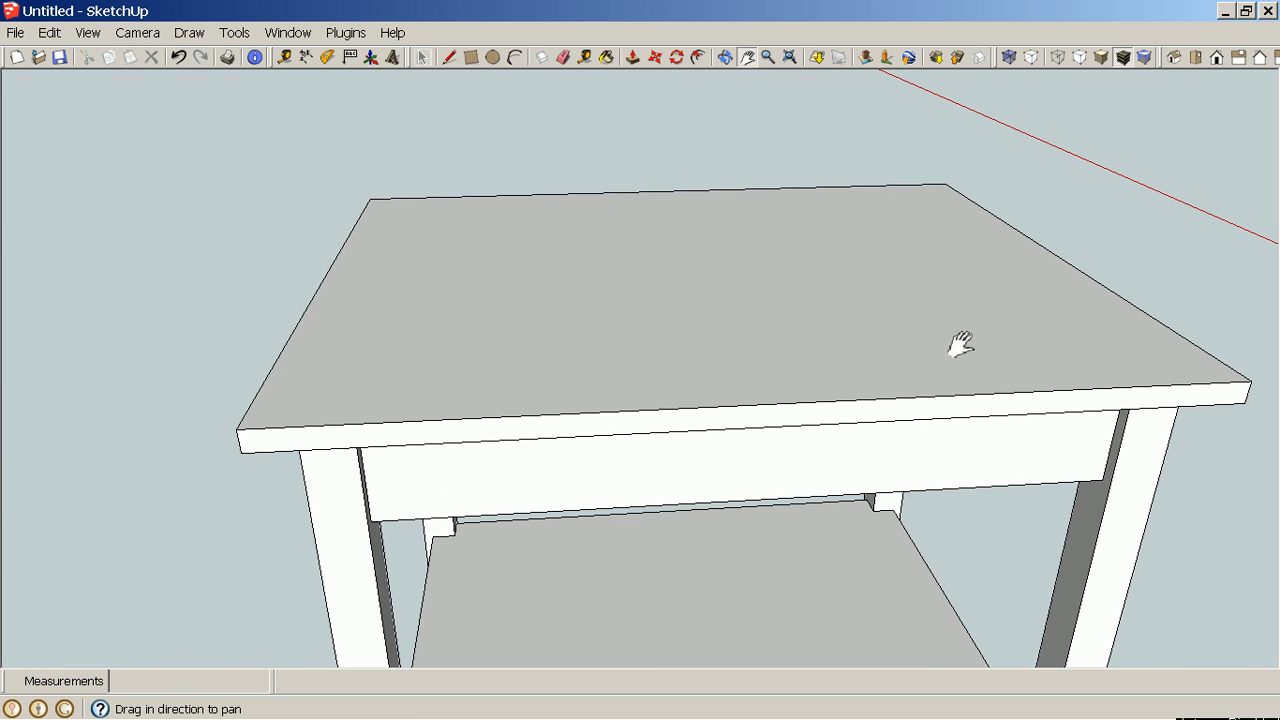
middle_click_drag(1048, 278, 1080, 307)
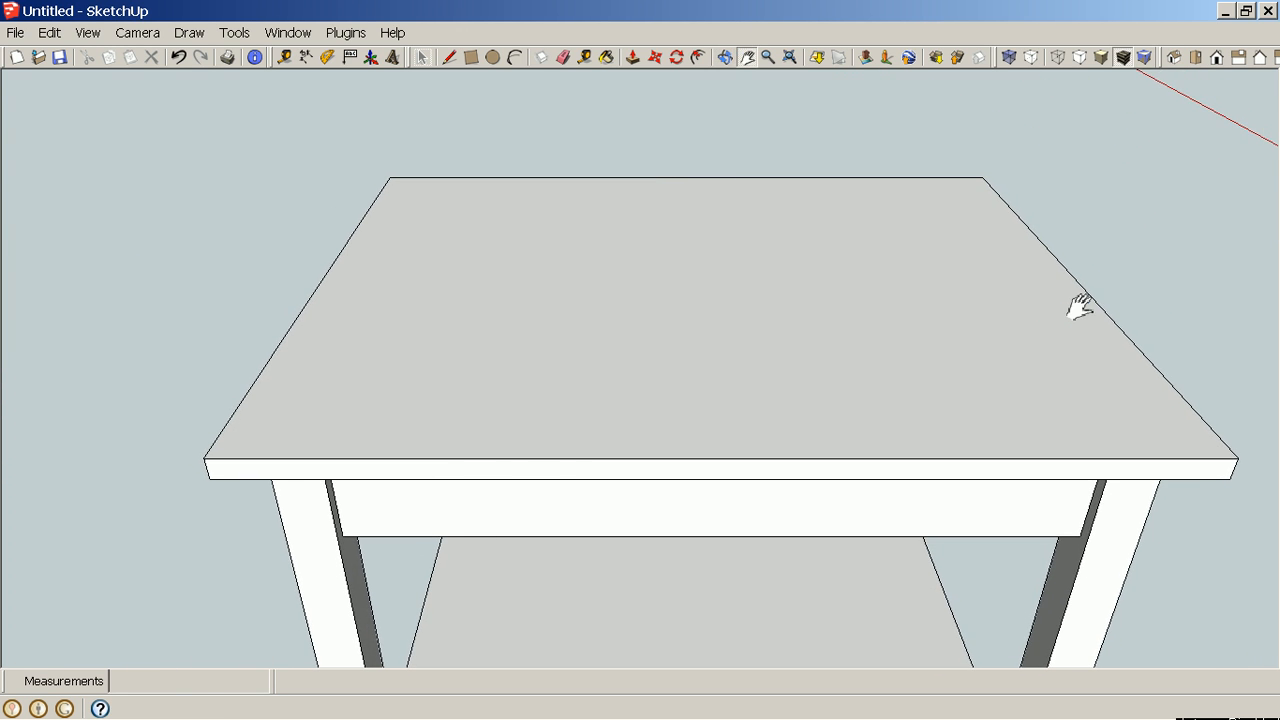
left_click(306, 57)
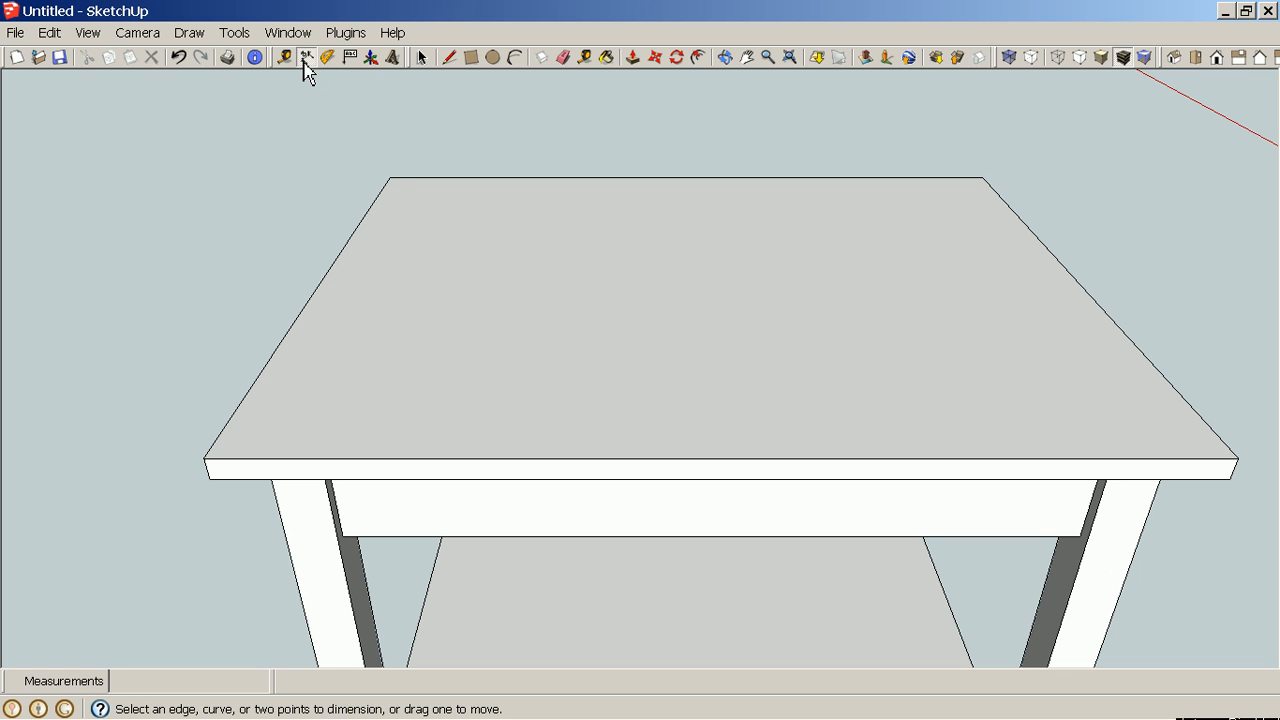
left_click(390, 177)
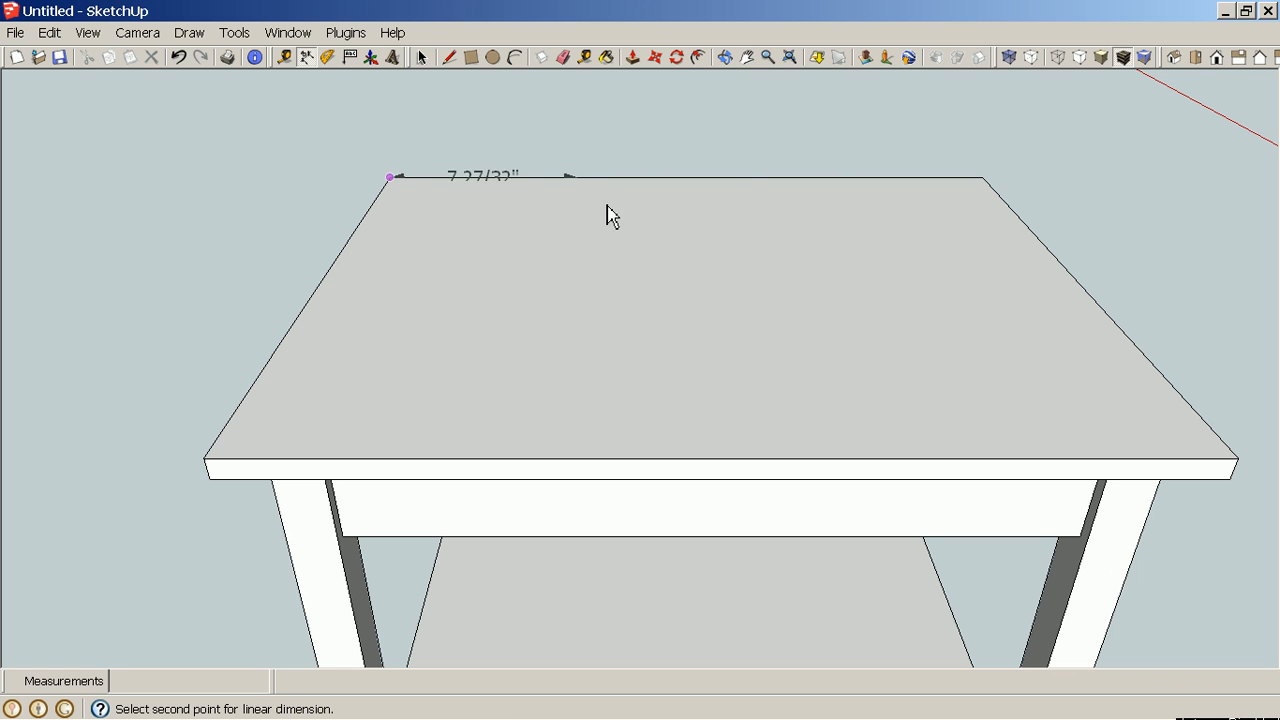
left_click(1006, 200)
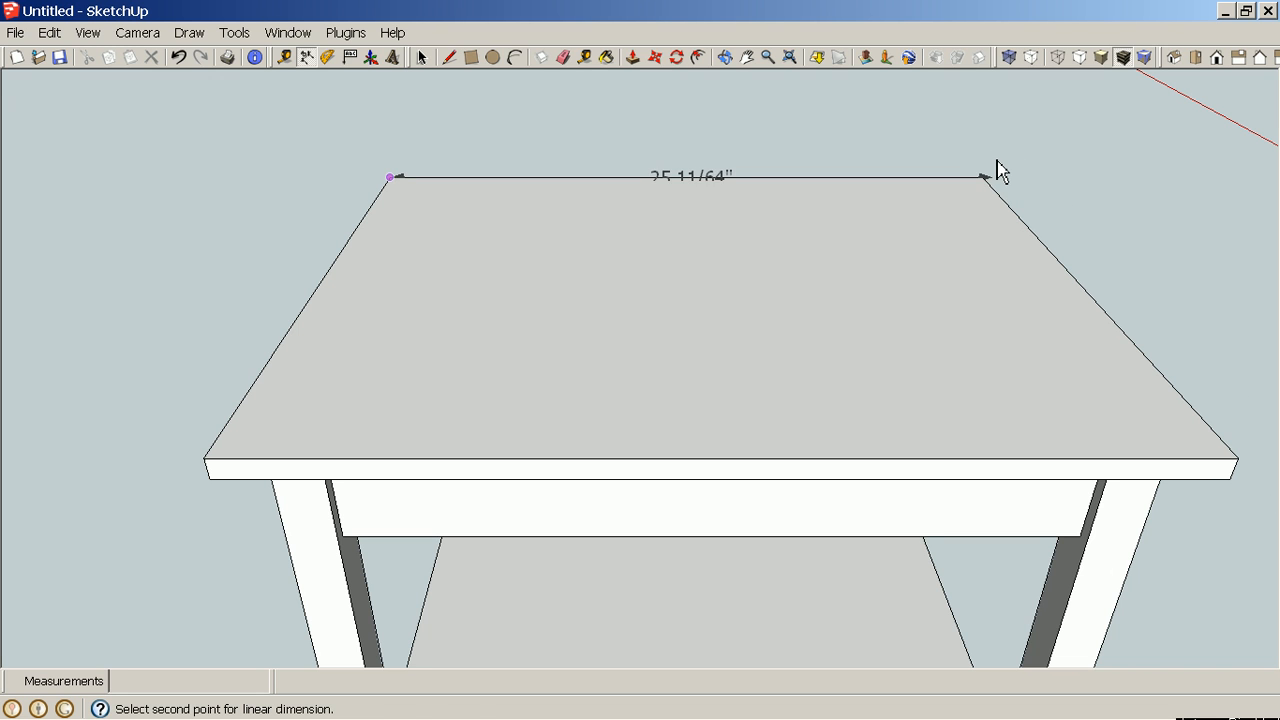
key("Escape")
Dimension the tabletop's long front edge, placing the dimension above the top.
middle_click_drag(1063, 189, 520, 234)
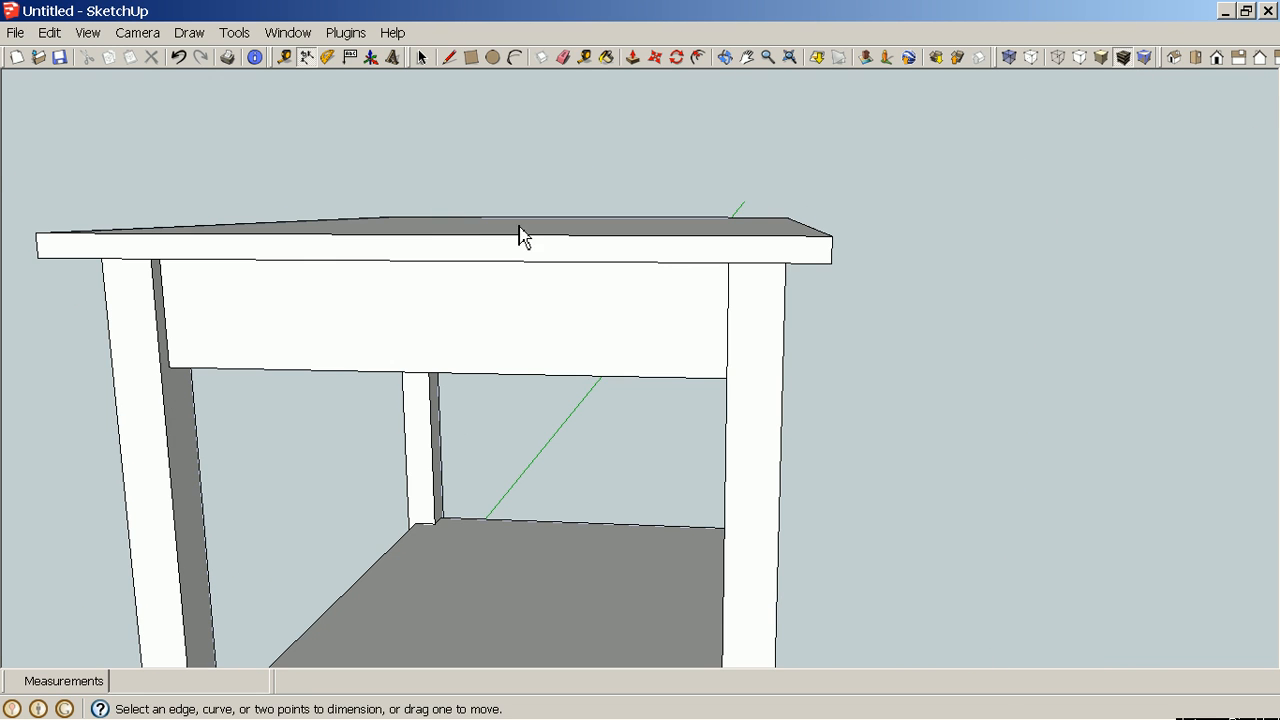
middle_click_drag(777, 257, 374, 290)
scroll(712, 322, "down", 6)
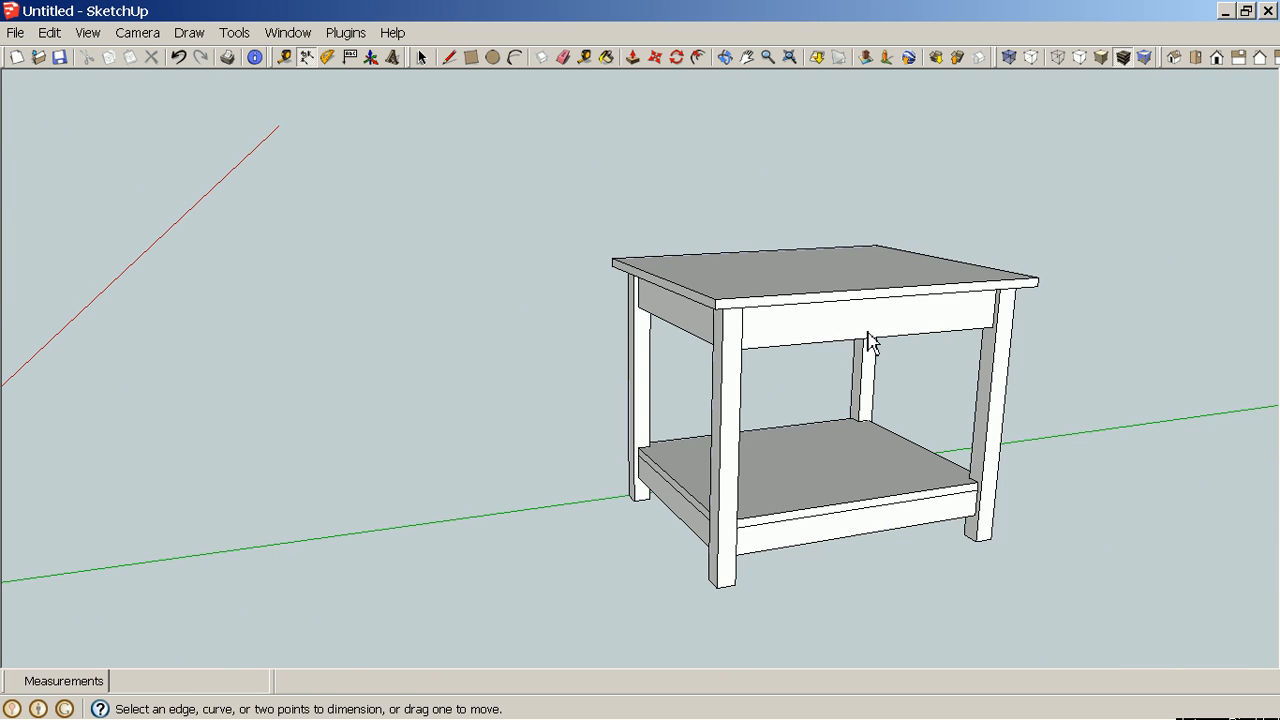
middle_click_drag(960, 282, 985, 330)
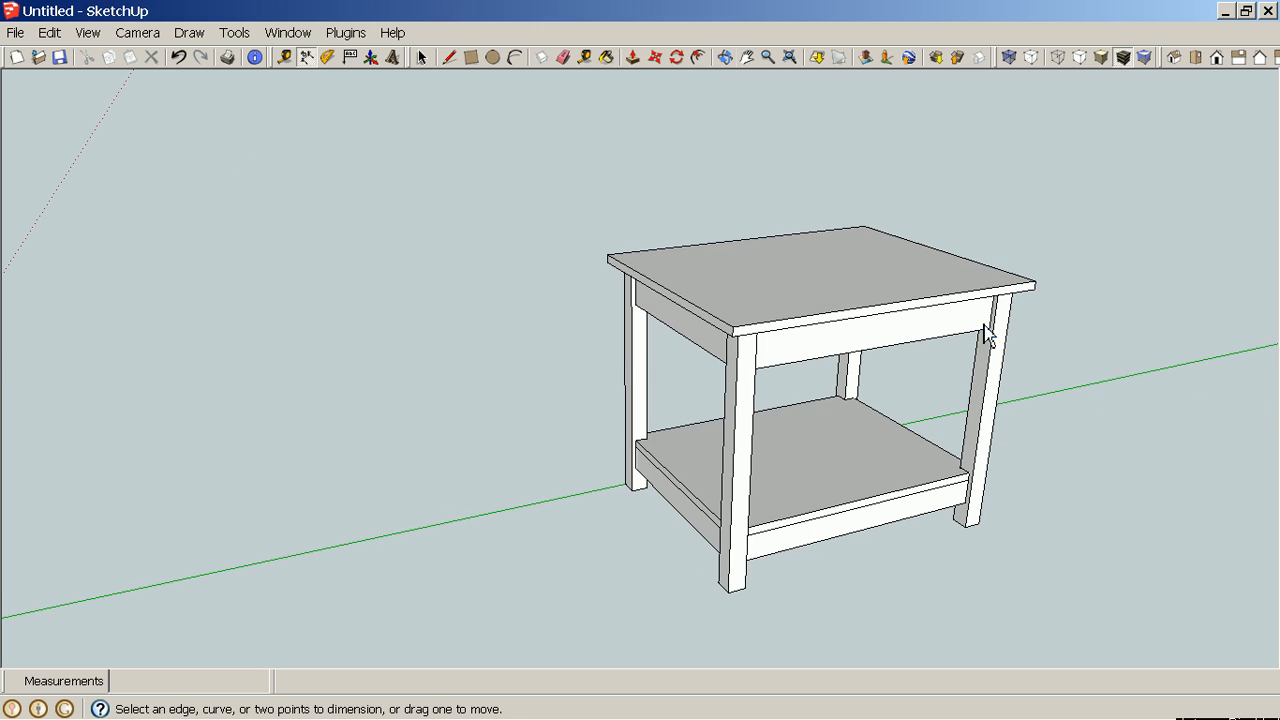
left_click(736, 330)
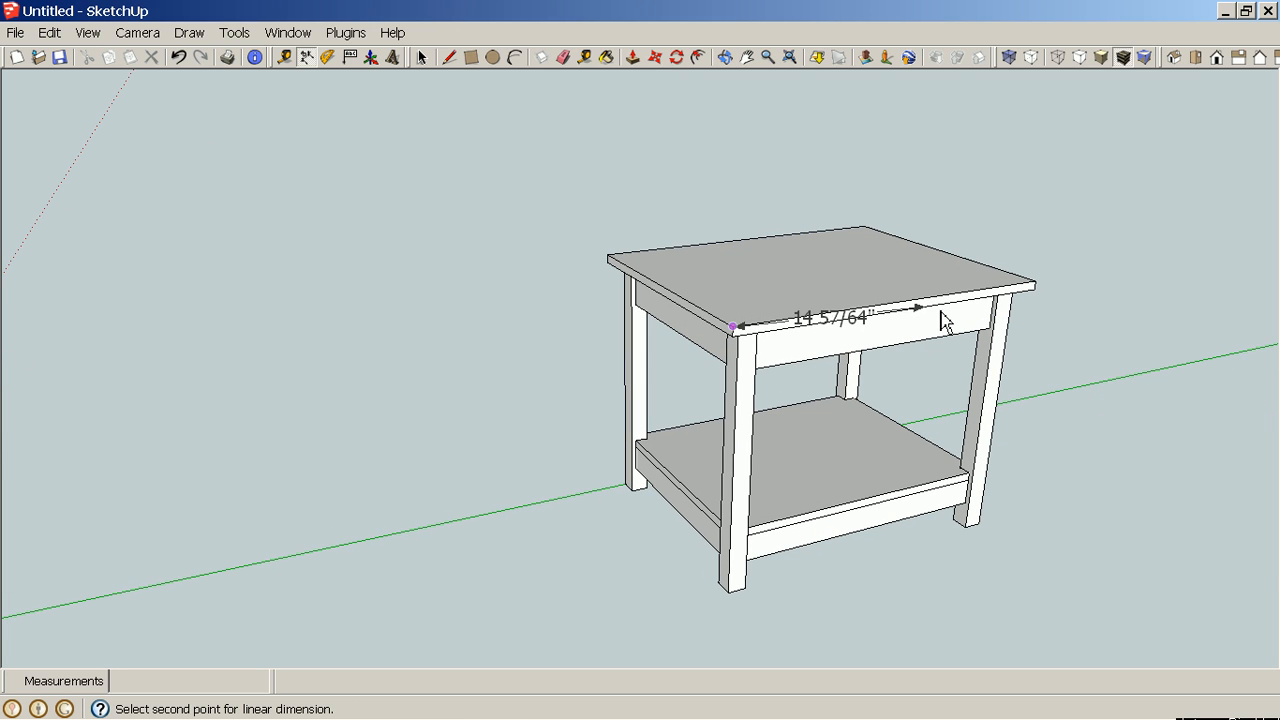
left_click(1036, 285)
left_click(1038, 257)
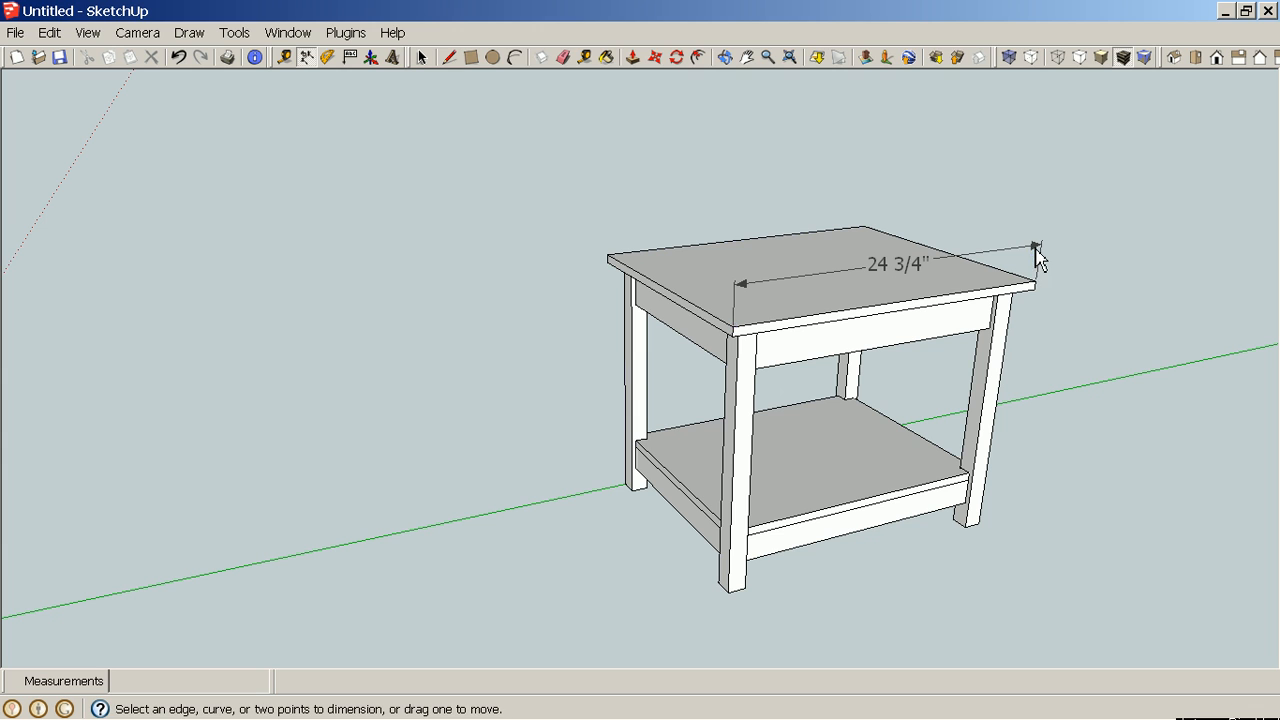
Dimension the tabletop's short side edge, placing the dimension above the top.
left_click(608, 256)
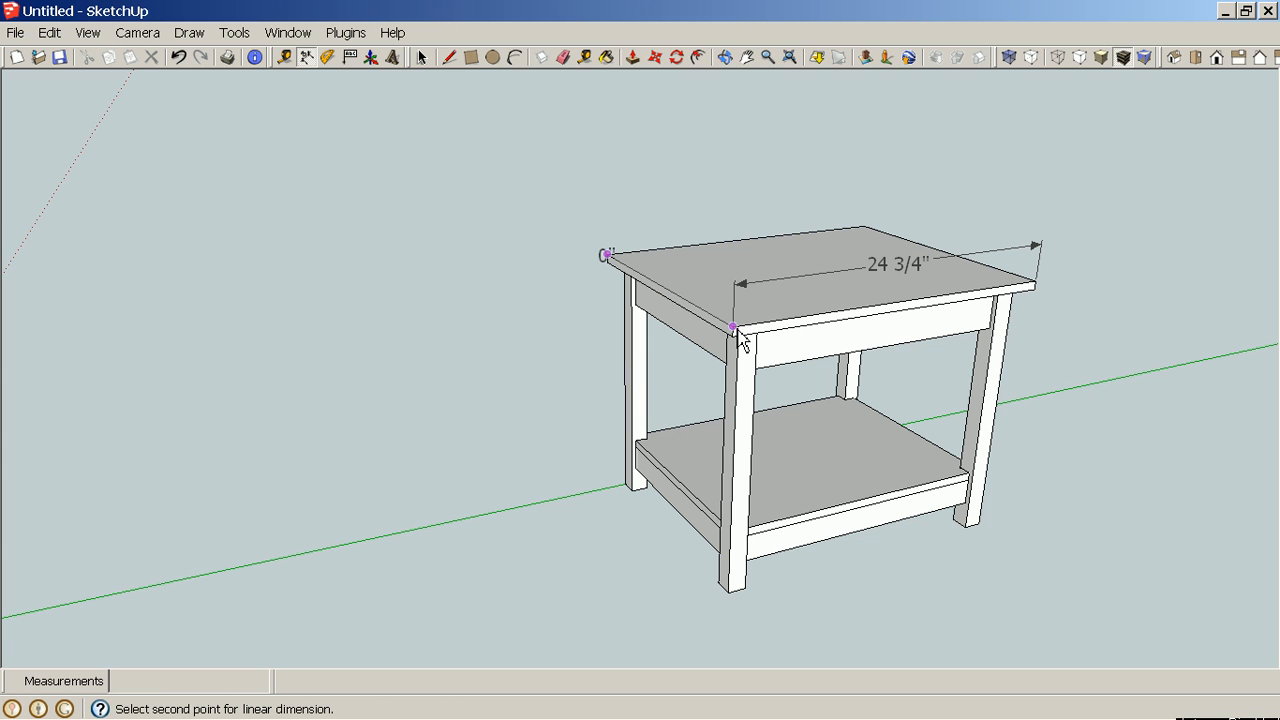
middle_click_drag(660, 318, 820, 352)
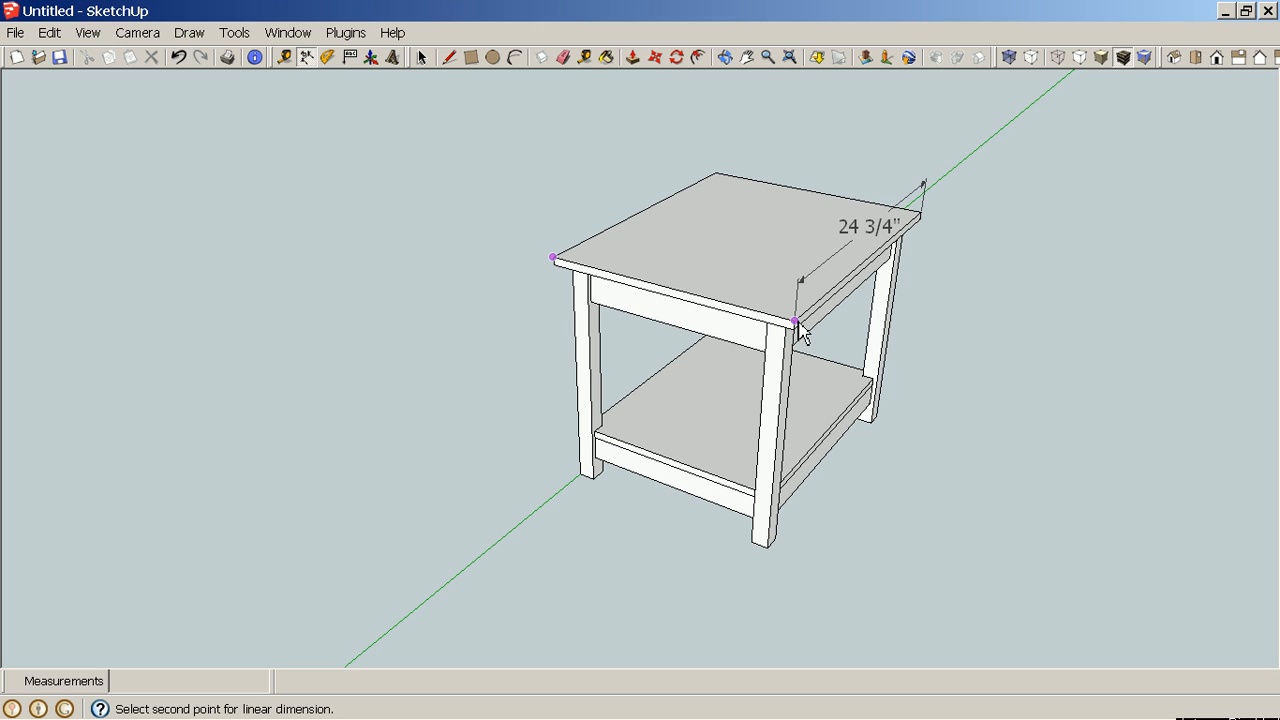
middle_click_drag(577, 295, 720, 346)
scroll(720, 330, "up", 5)
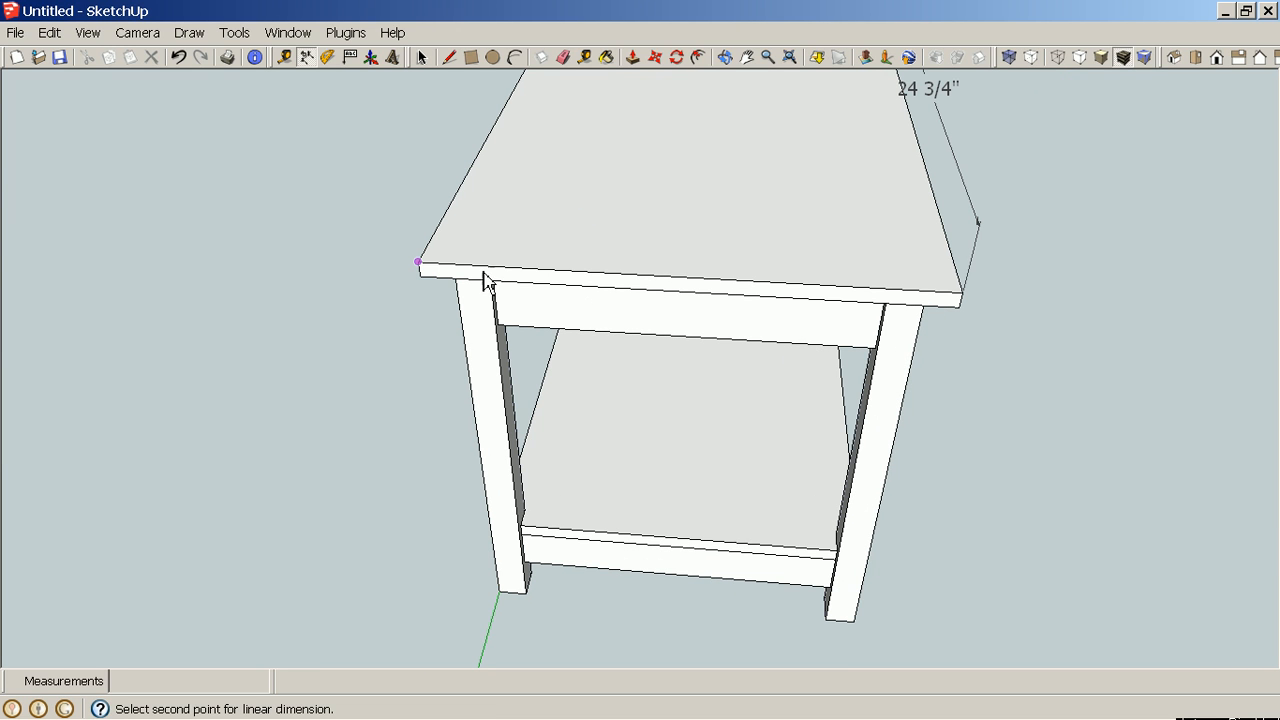
key("Escape")
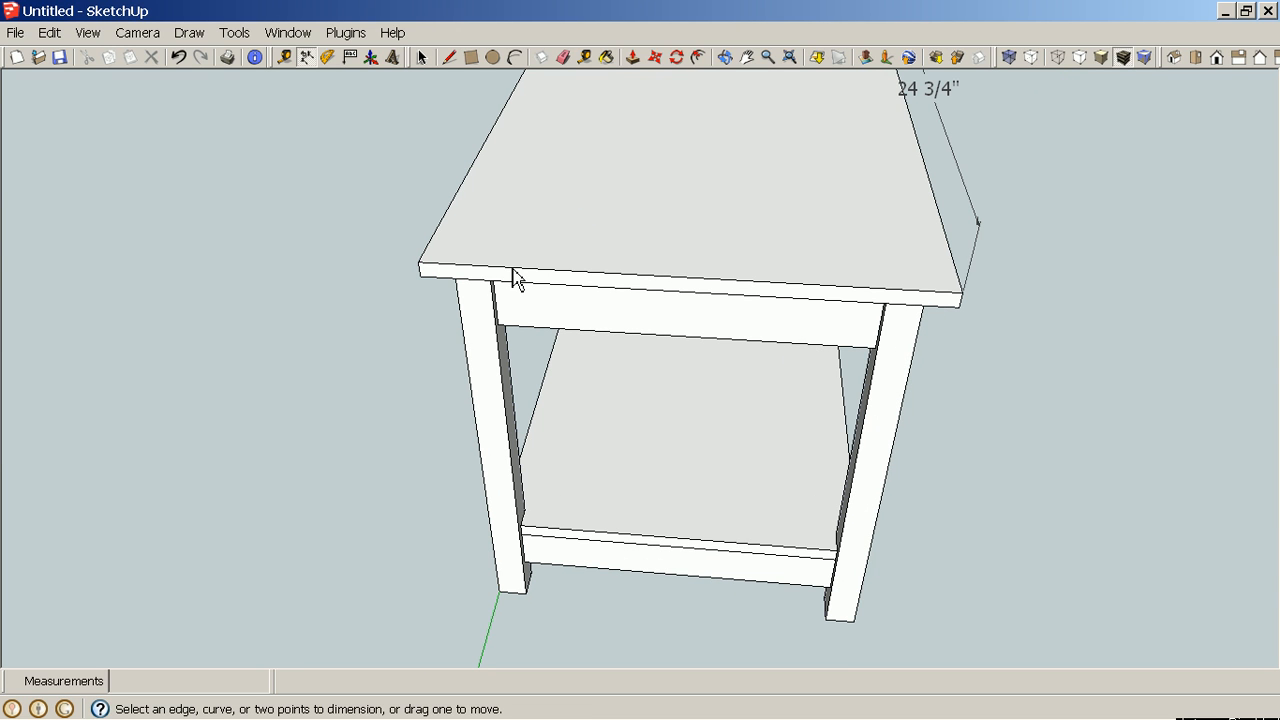
left_click(420, 263)
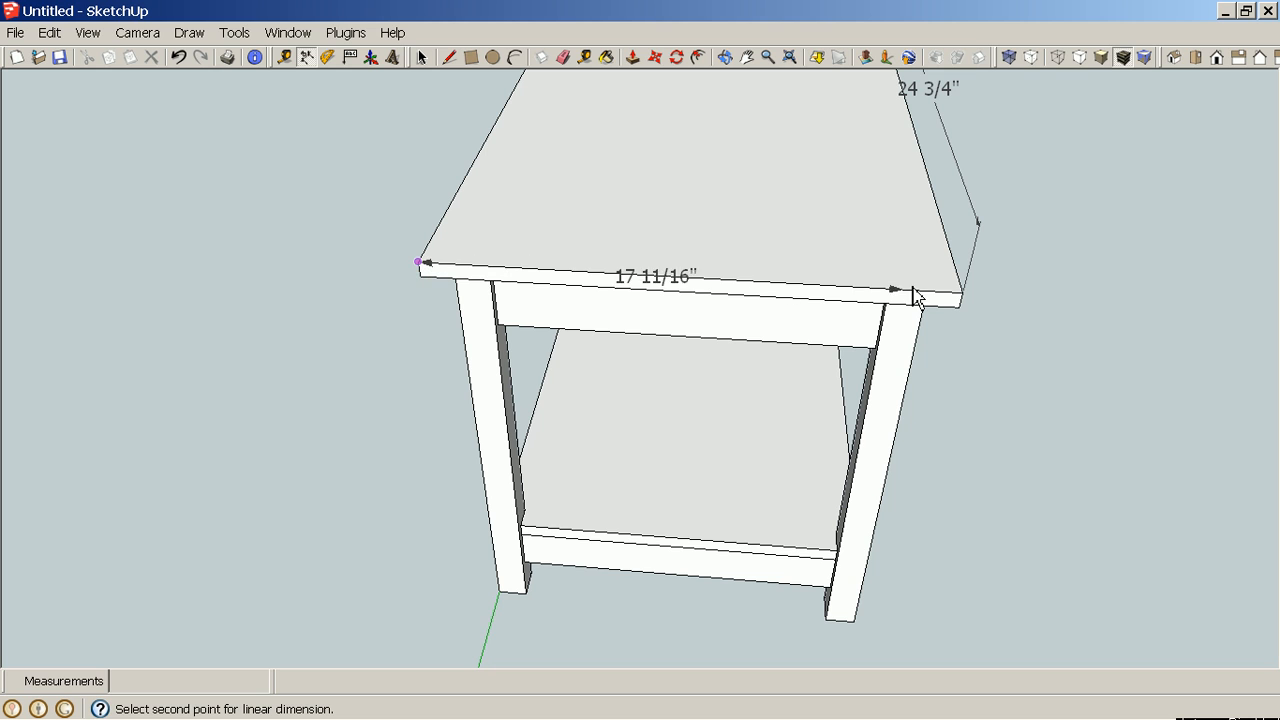
left_click(962, 295)
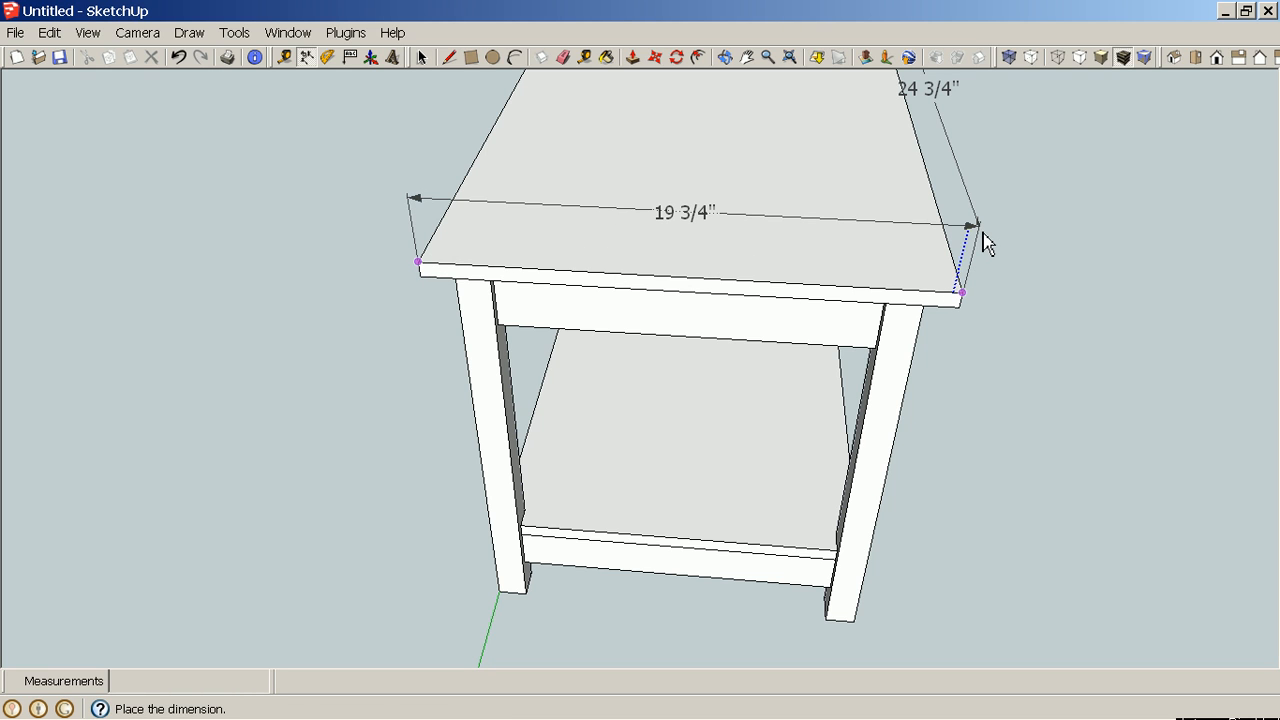
left_click(984, 242)
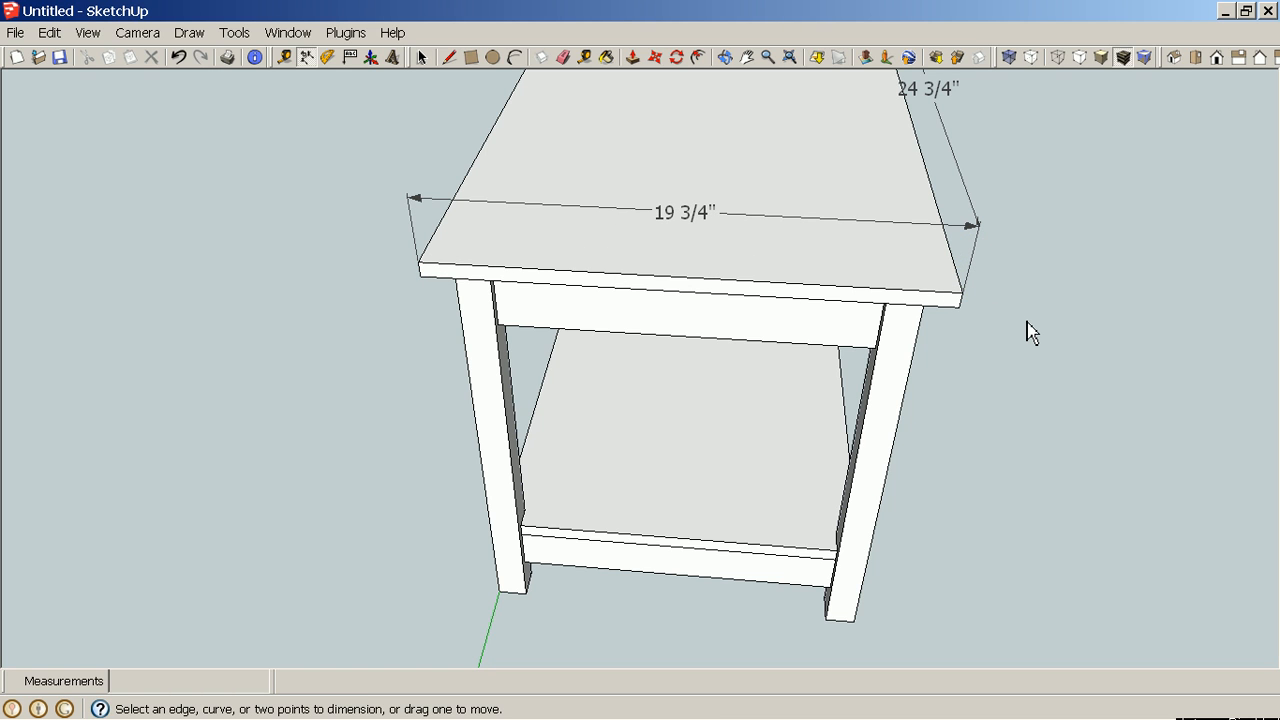
Dimension the table's overall height from the tabletop corner down to the front leg's bottom, placing it beside the leg.
middle_click_drag(1071, 397, 957, 272)
middle_click_drag(1046, 397, 1015, 372)
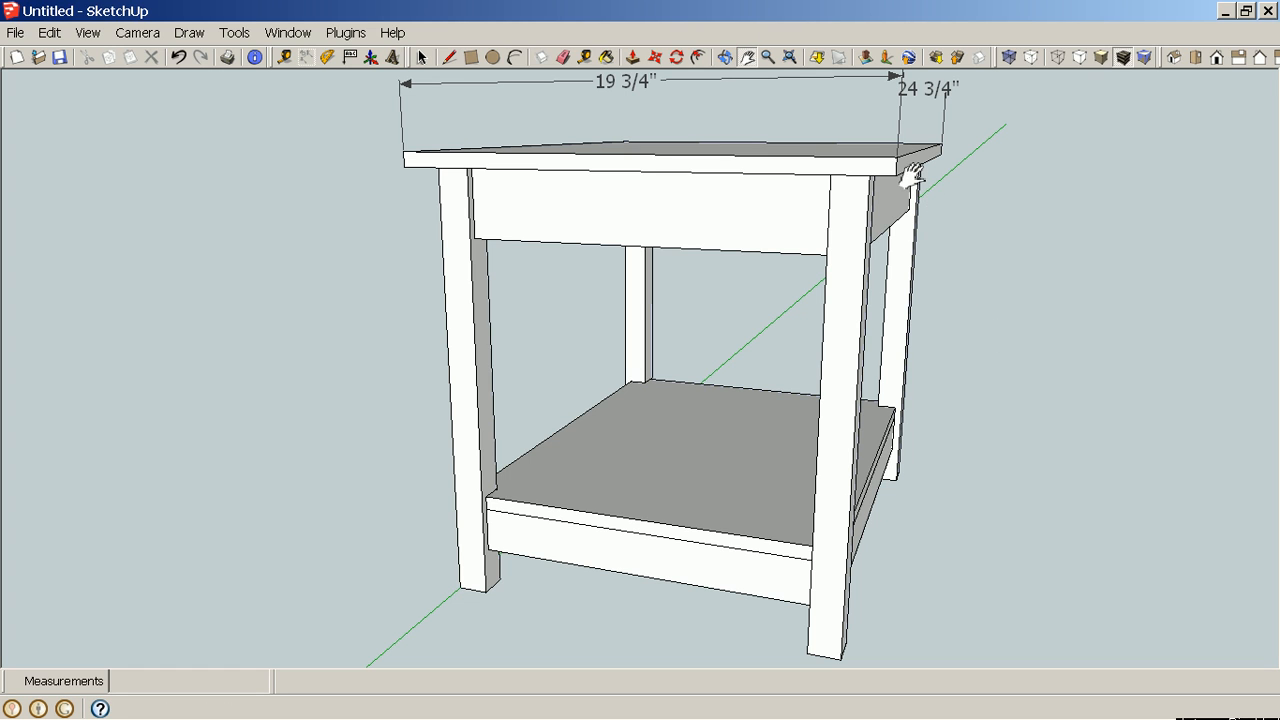
left_click(306, 57)
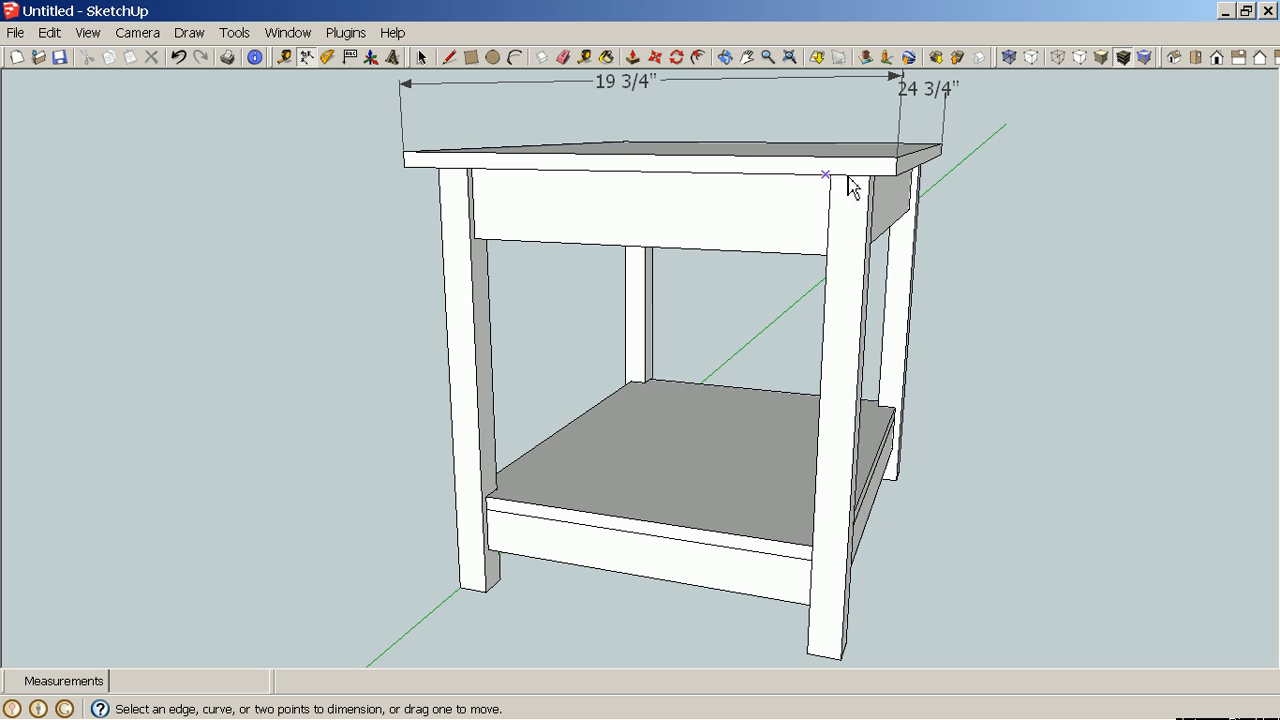
left_click(905, 166)
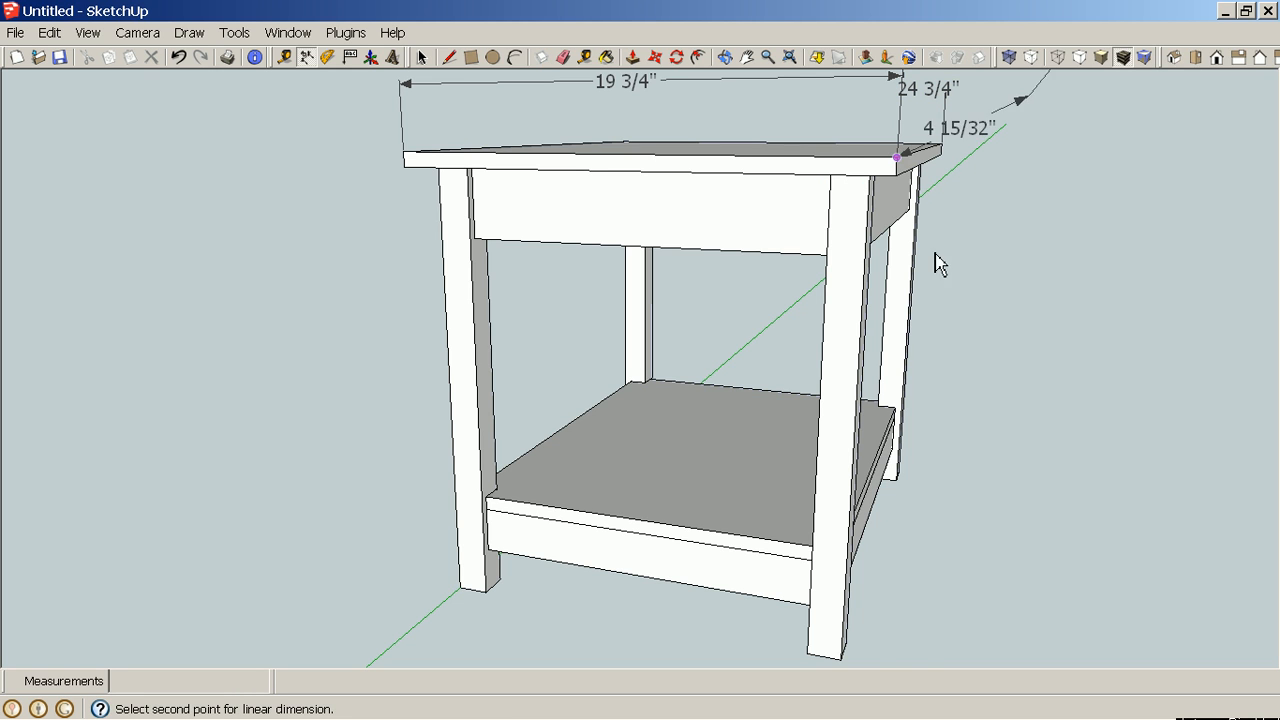
left_click(840, 661)
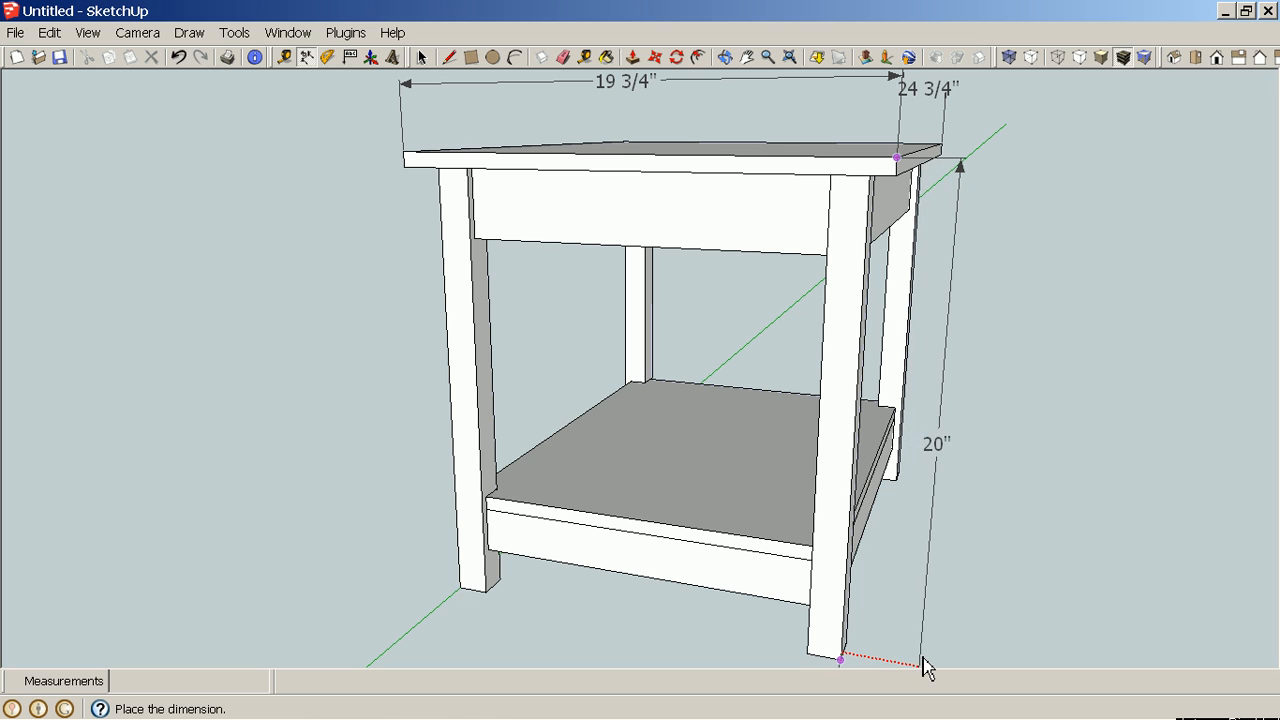
left_click(923, 667)
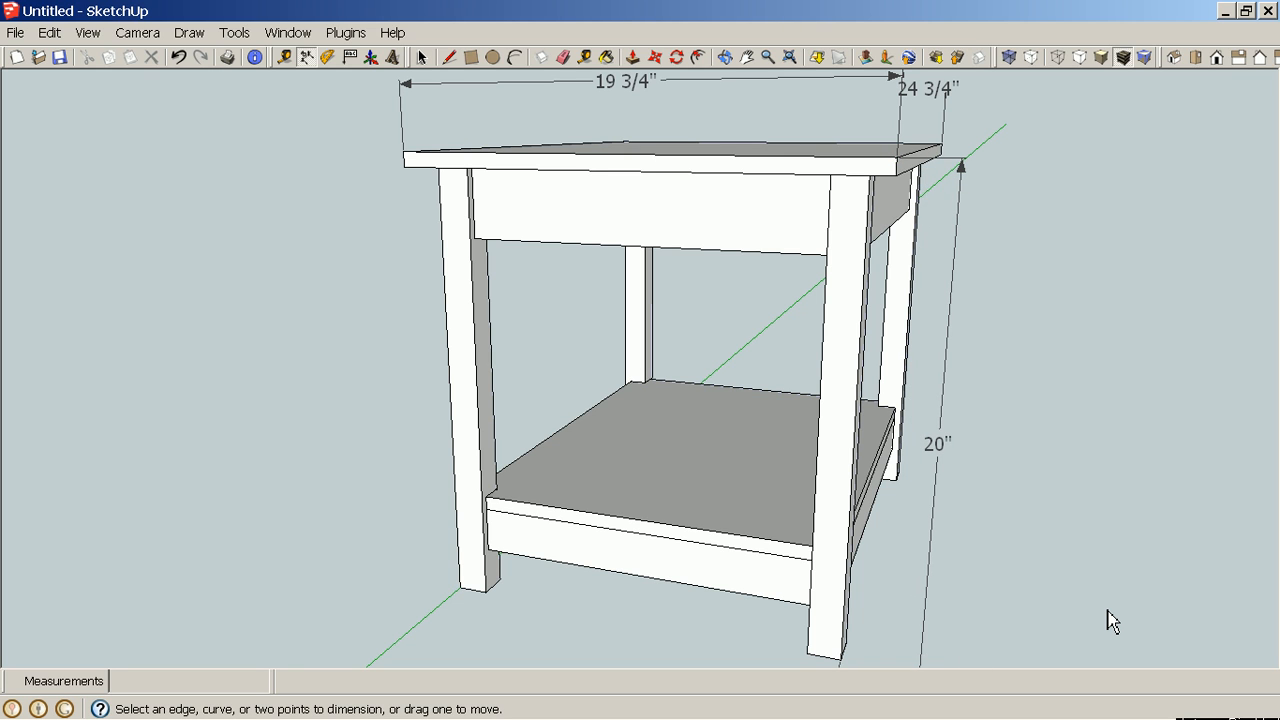
key("shift+z")
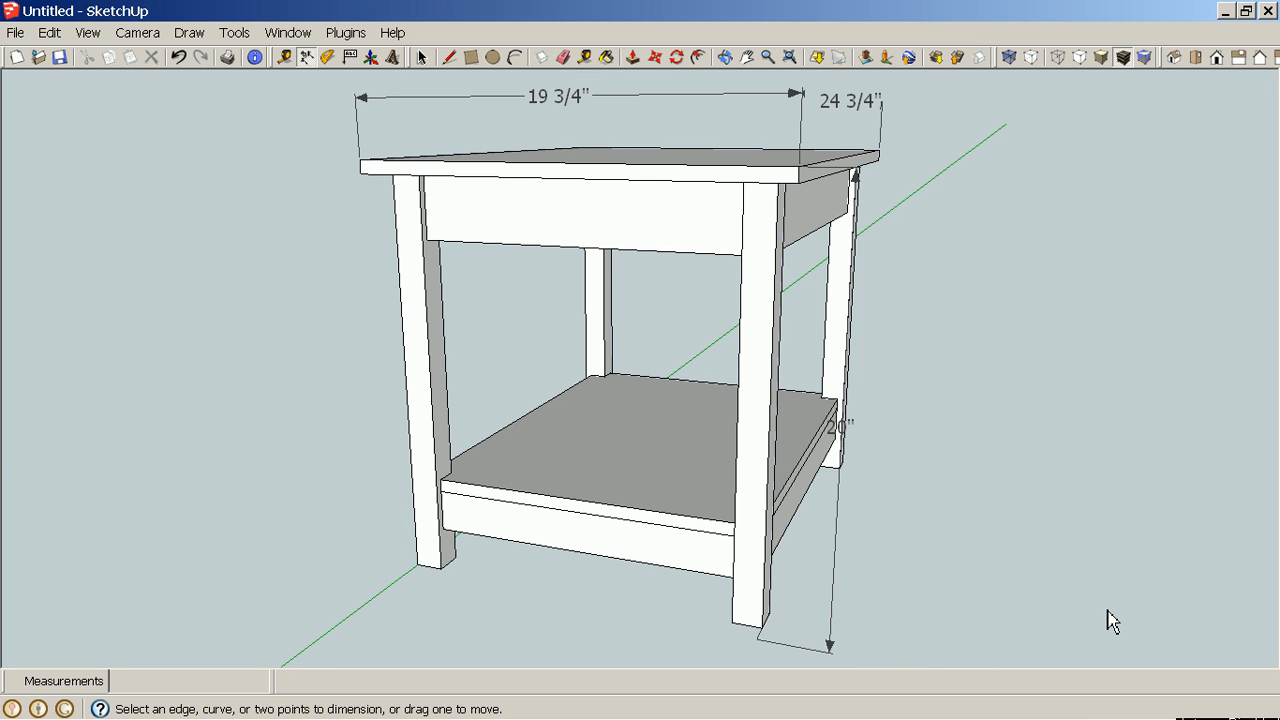
key("o")
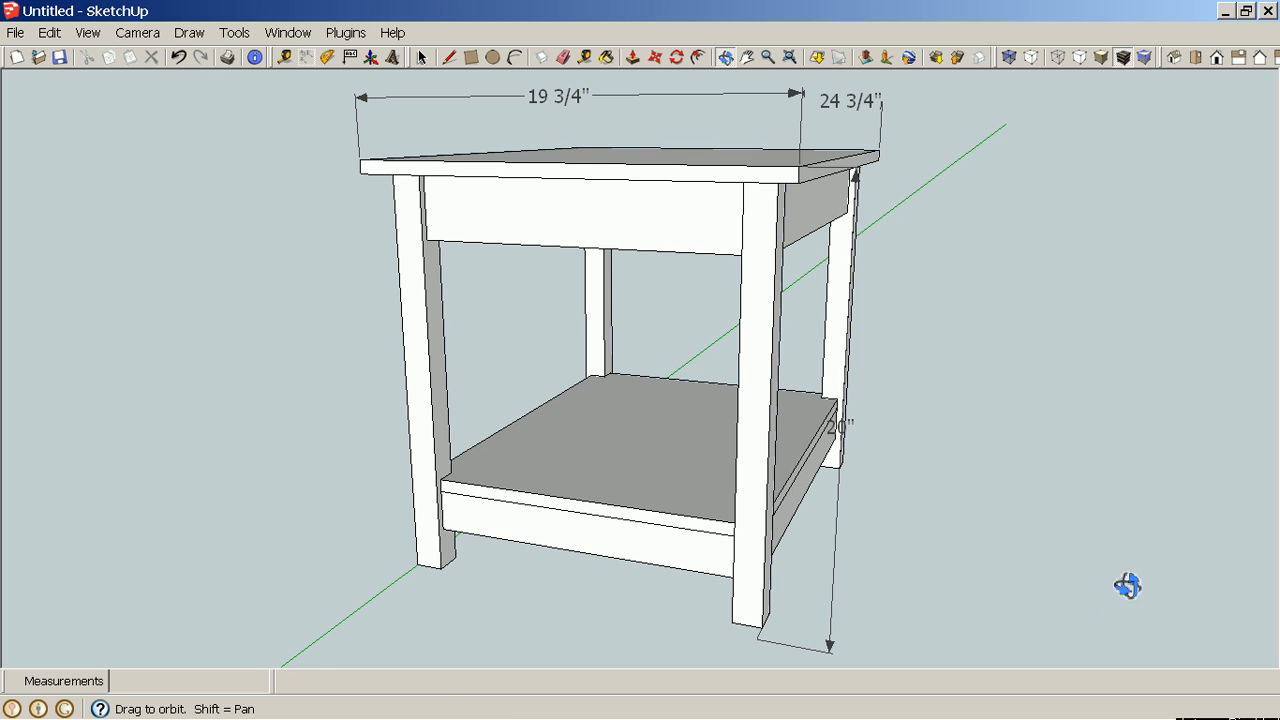
left_click_drag(1128, 586, 1036, 622)
middle_click_drag(1036, 622, 957, 617)
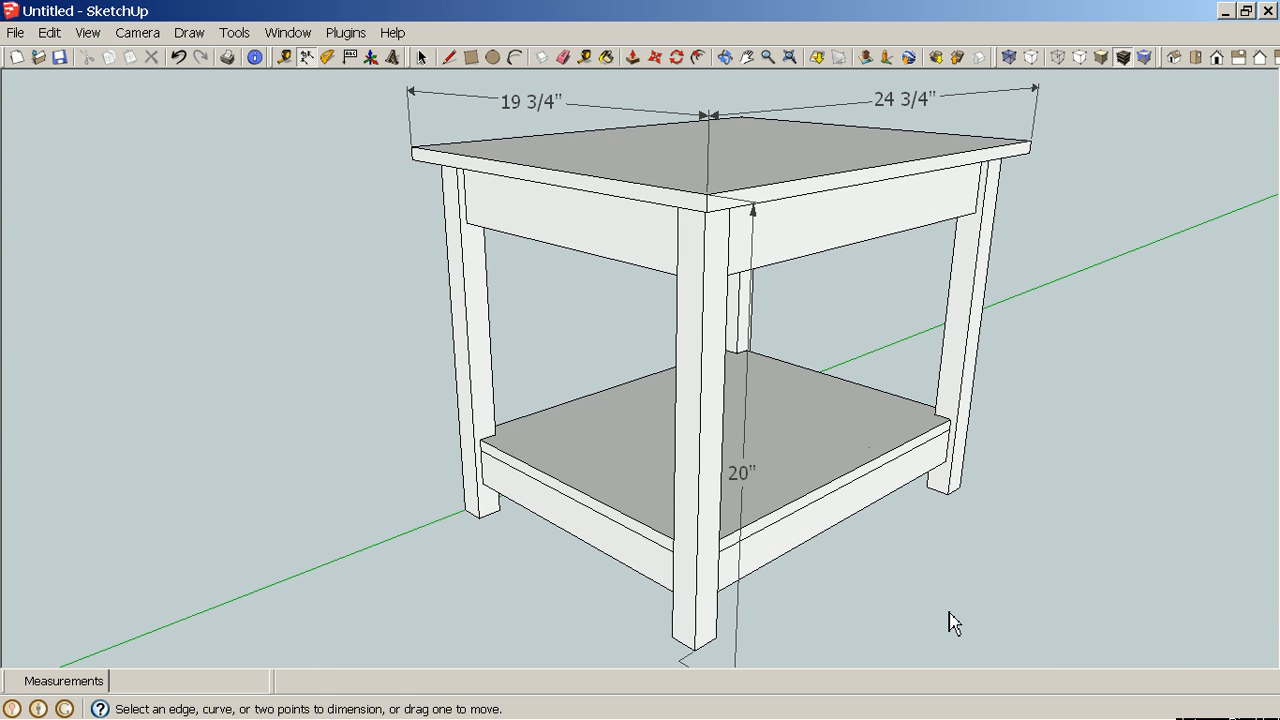
key("shift+z")
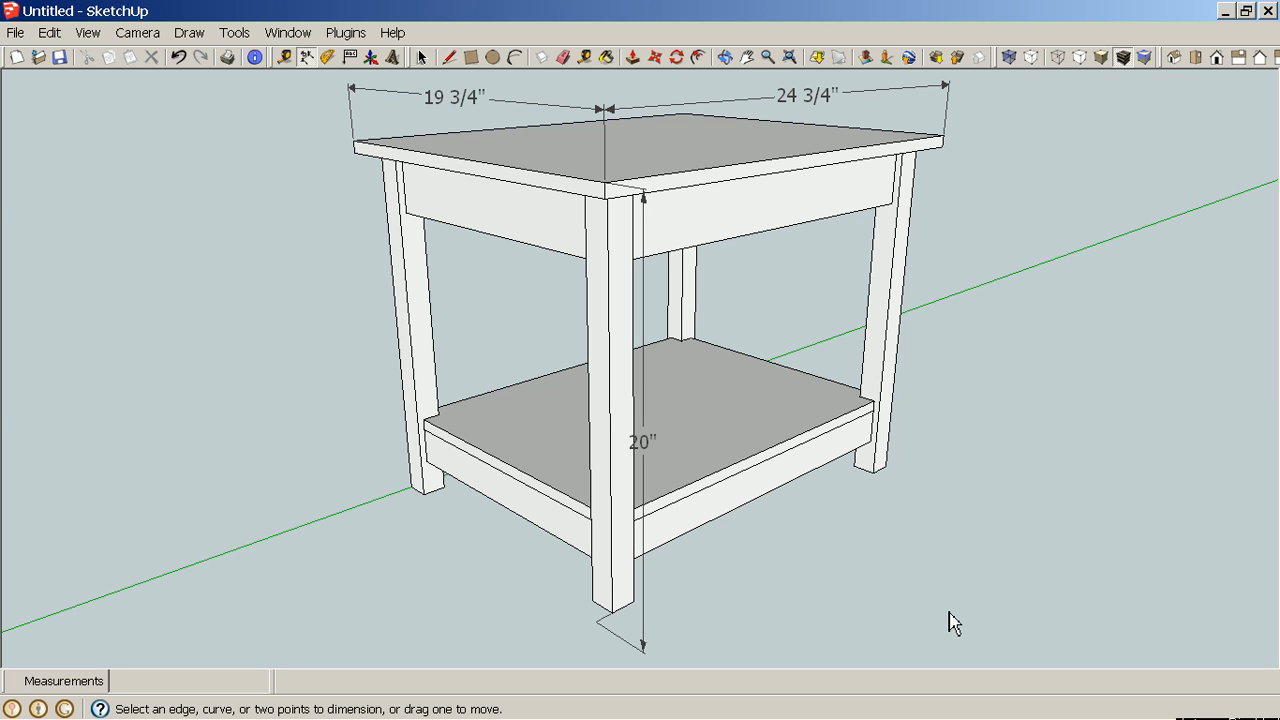
mouse_move(1070, 715)
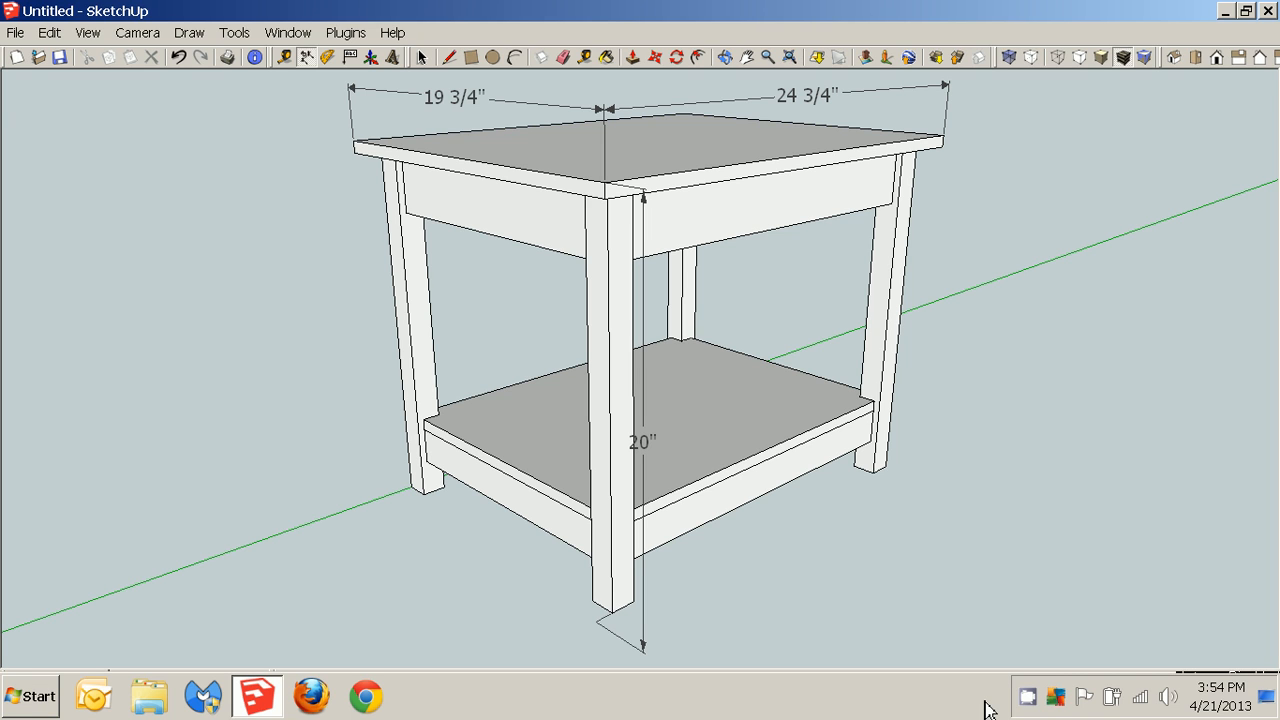
right_click(1028, 697)
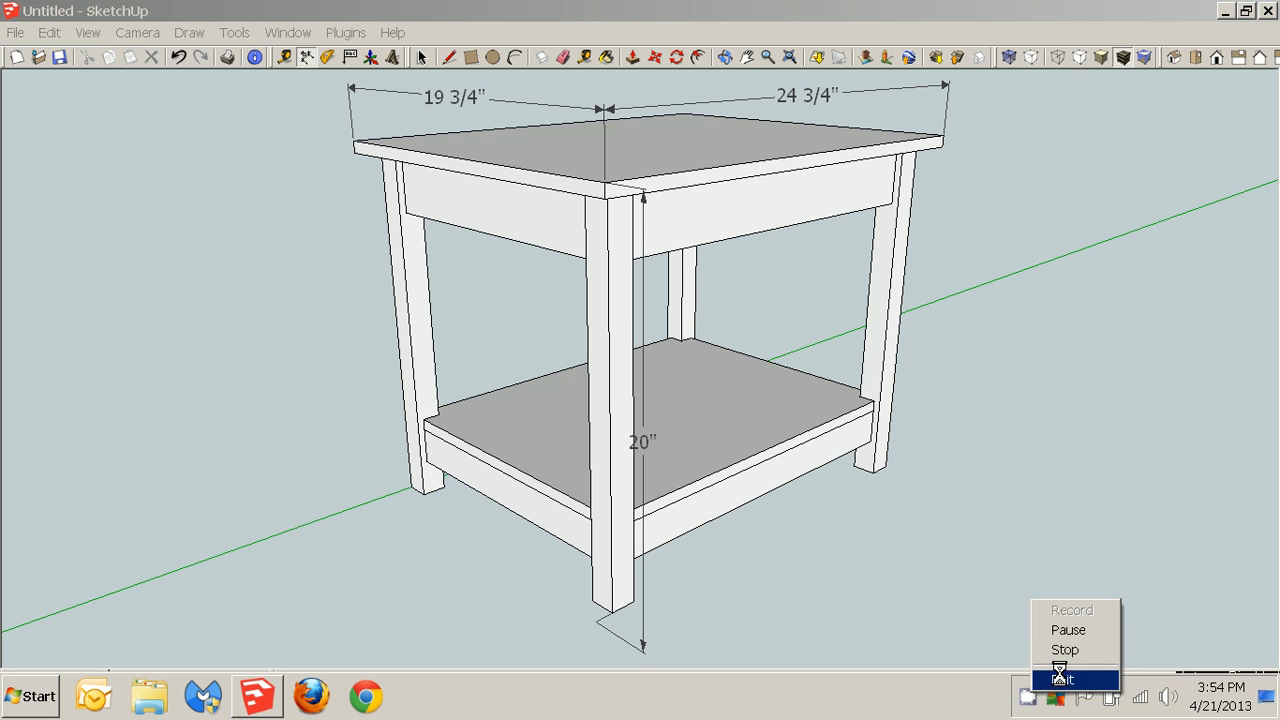